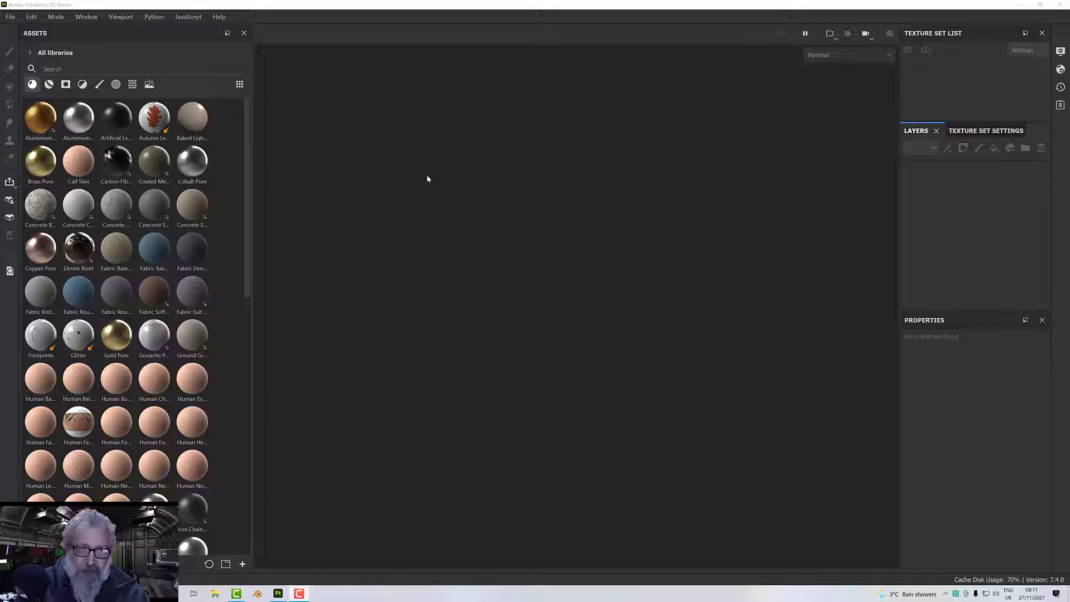
Open the MeetMat sample project.
{"action": "left_click", "coordinate": [13, 17]}
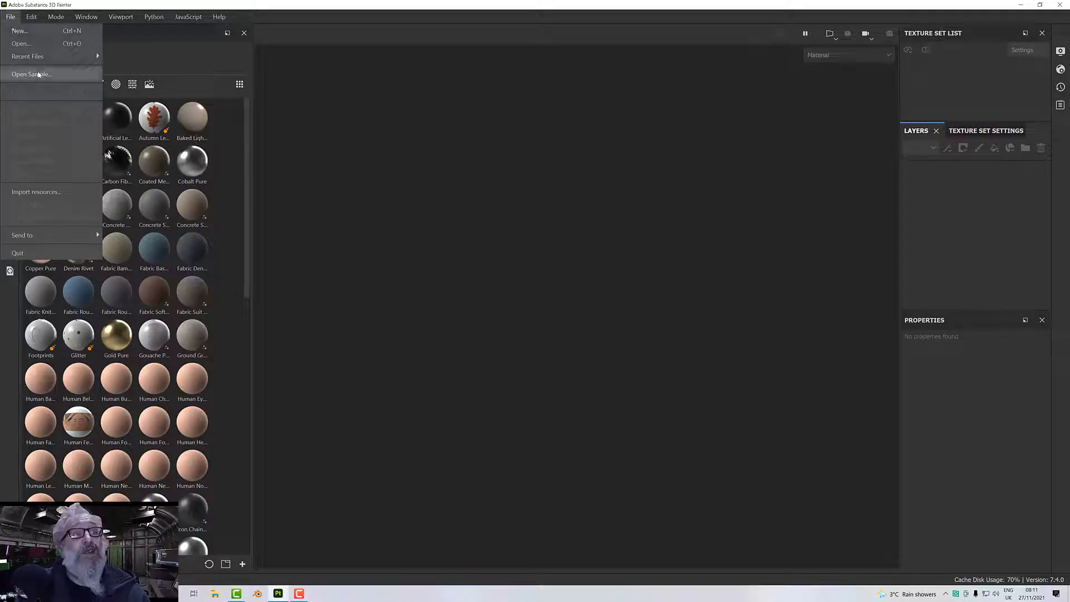
{"action": "left_click", "coordinate": [37, 74]}
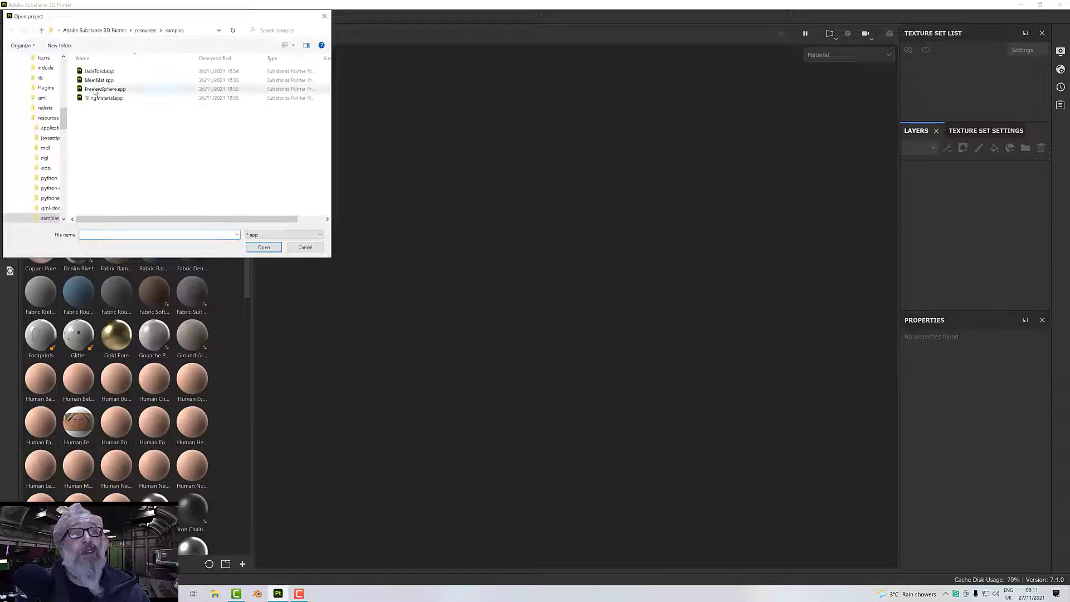
{"action": "double_click", "coordinate": [99, 79]}
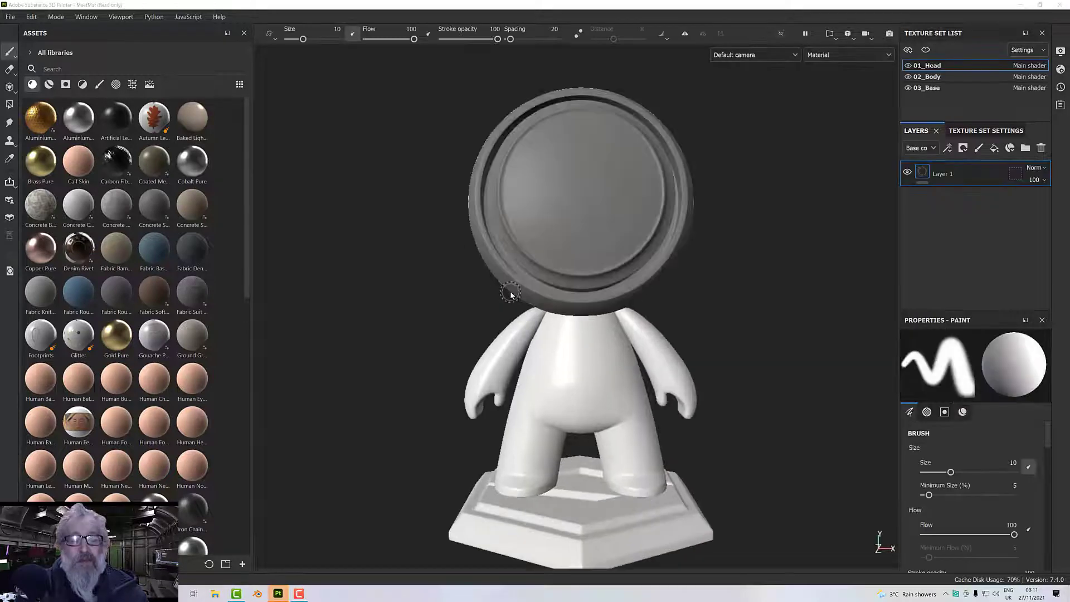
Examine the model from several angles and look through its 03_Base, 01_Head and 02_Body texture sets.
{"action": "left_click_drag", "start_coordinate": [471, 298], "coordinate": [411, 234], "text": "alt"}
{"action": "middle_click_drag", "start_coordinate": [411, 234], "coordinate": [396, 267], "text": "alt"}
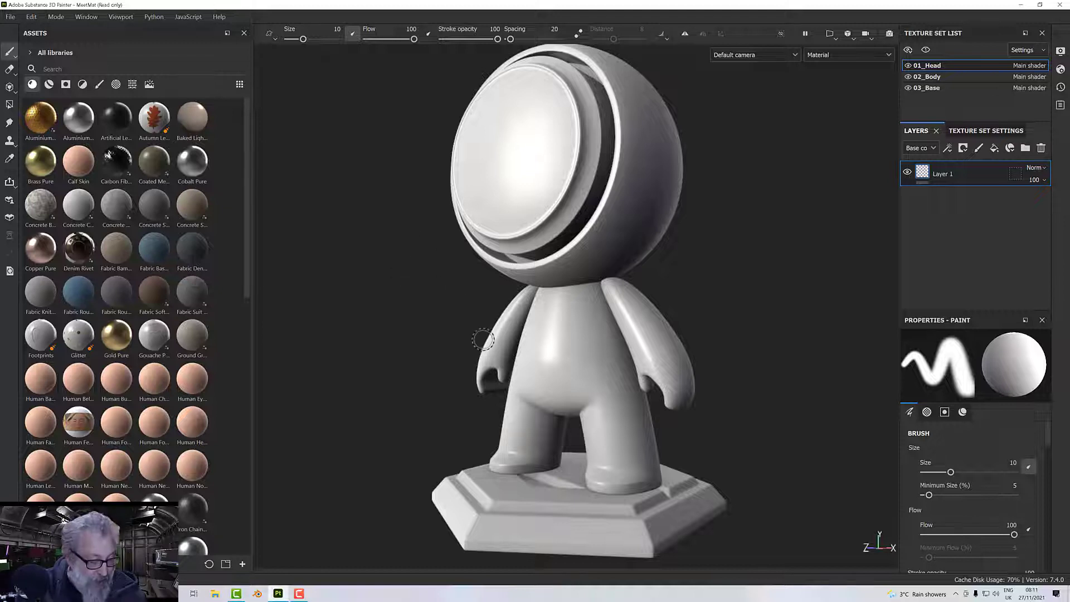
{"action": "scroll", "coordinate": [483, 342], "scroll_direction": "up", "scroll_amount": 1}
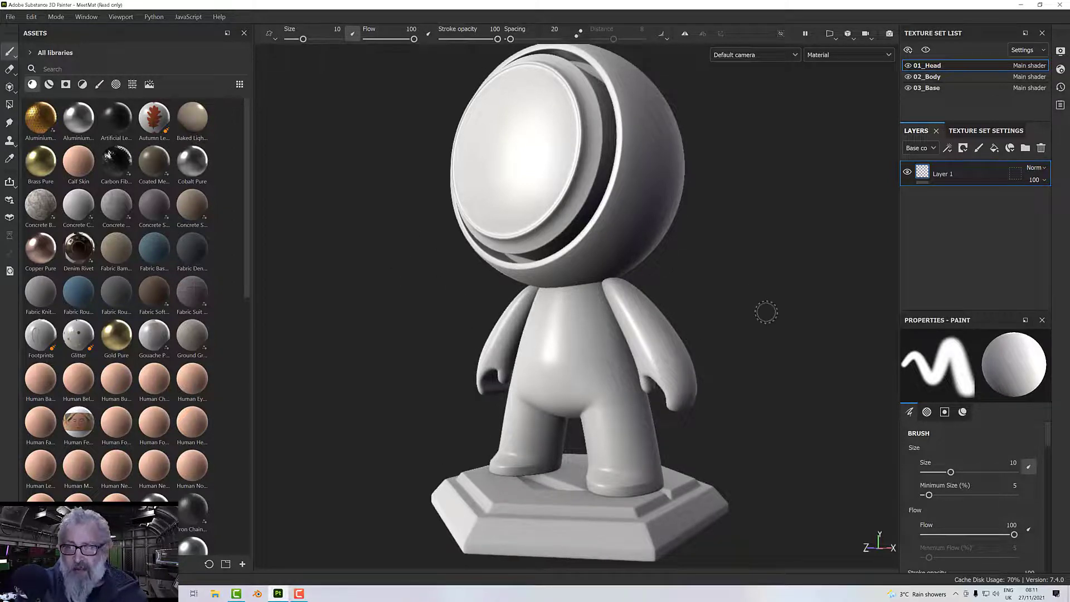
{"action": "left_click", "coordinate": [925, 89]}
{"action": "left_click", "coordinate": [940, 67]}
{"action": "left_click", "coordinate": [938, 81]}
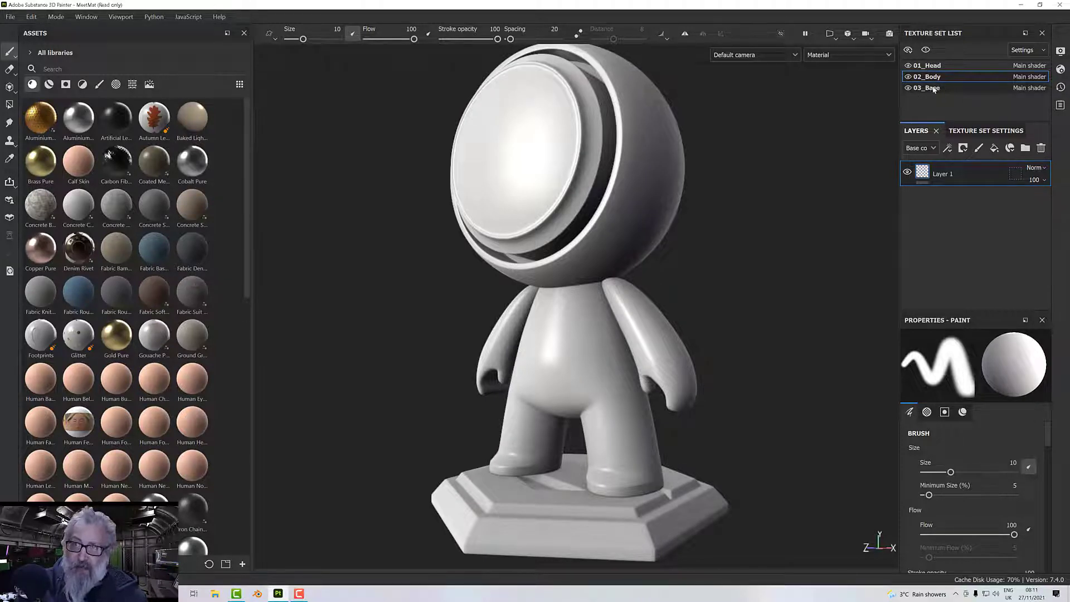
Delete Layer 1 from the 01_Head texture set and add two folders to its empty layer stack.
{"action": "left_click", "coordinate": [928, 66]}
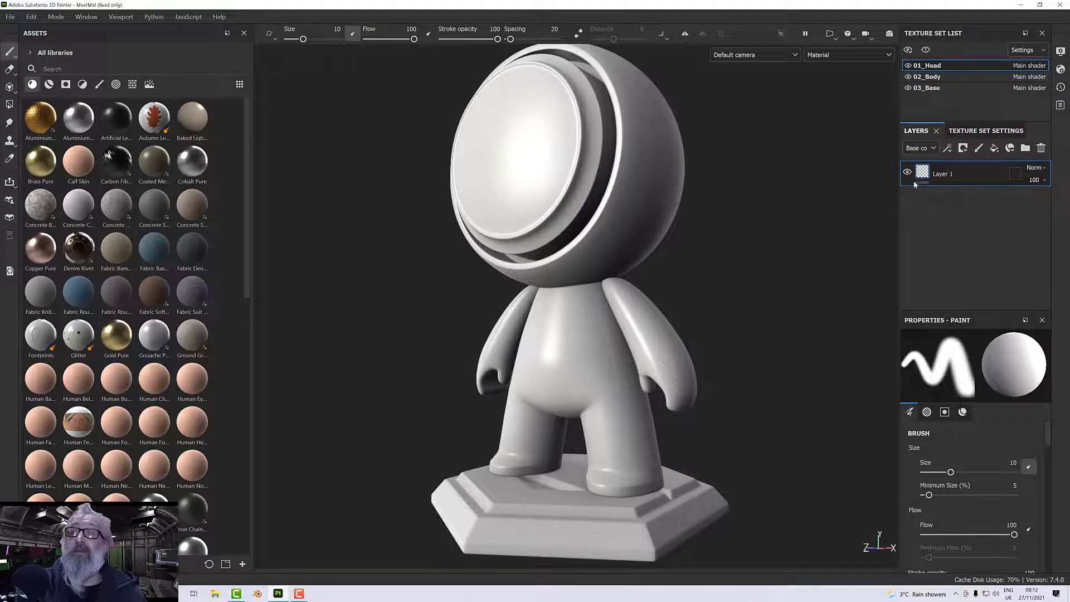
{"action": "left_click", "coordinate": [1041, 148]}
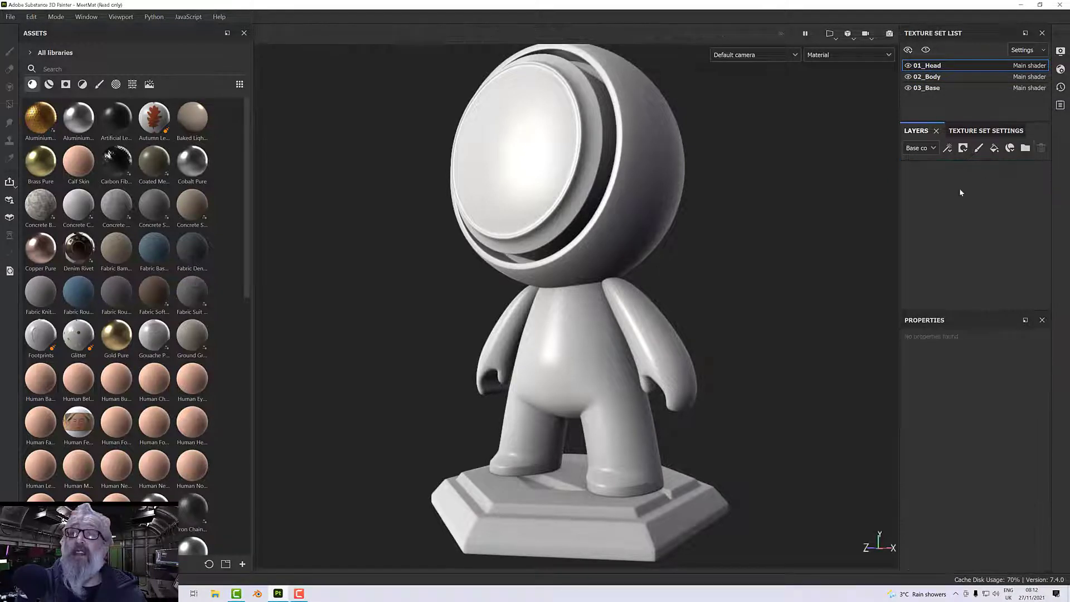
{"action": "left_click_drag", "start_coordinate": [715, 243], "coordinate": [722, 292], "text": "alt"}
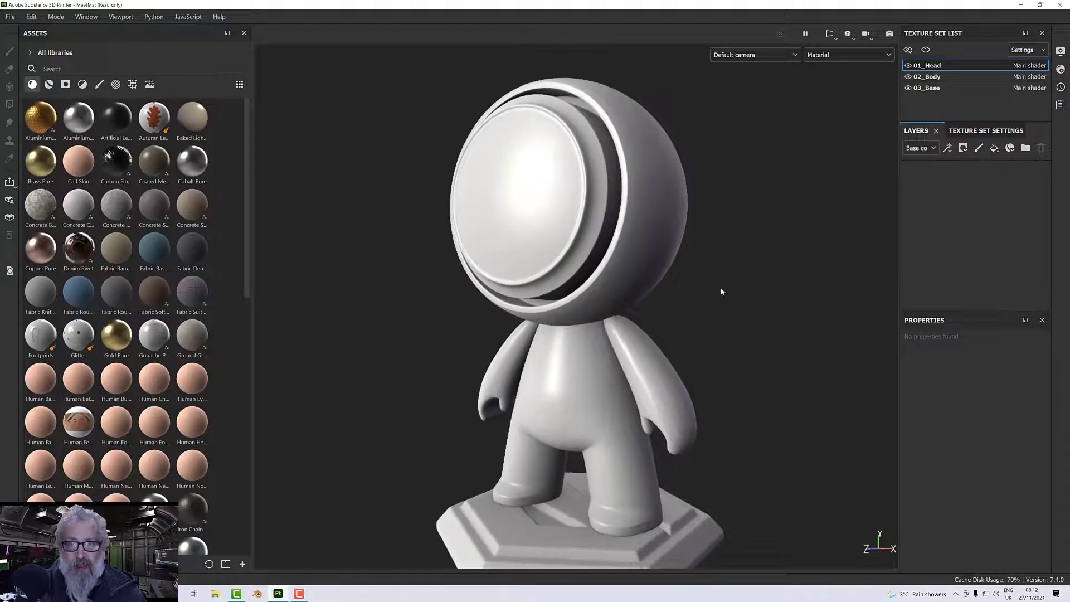
{"action": "left_click", "coordinate": [1025, 147]}
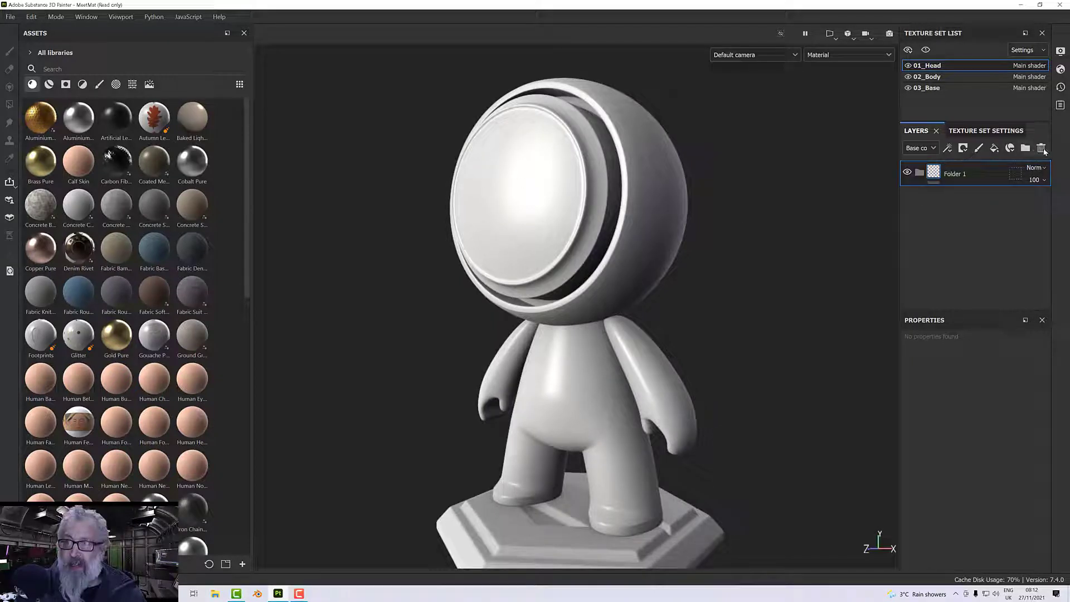
{"action": "left_click", "coordinate": [1026, 148]}
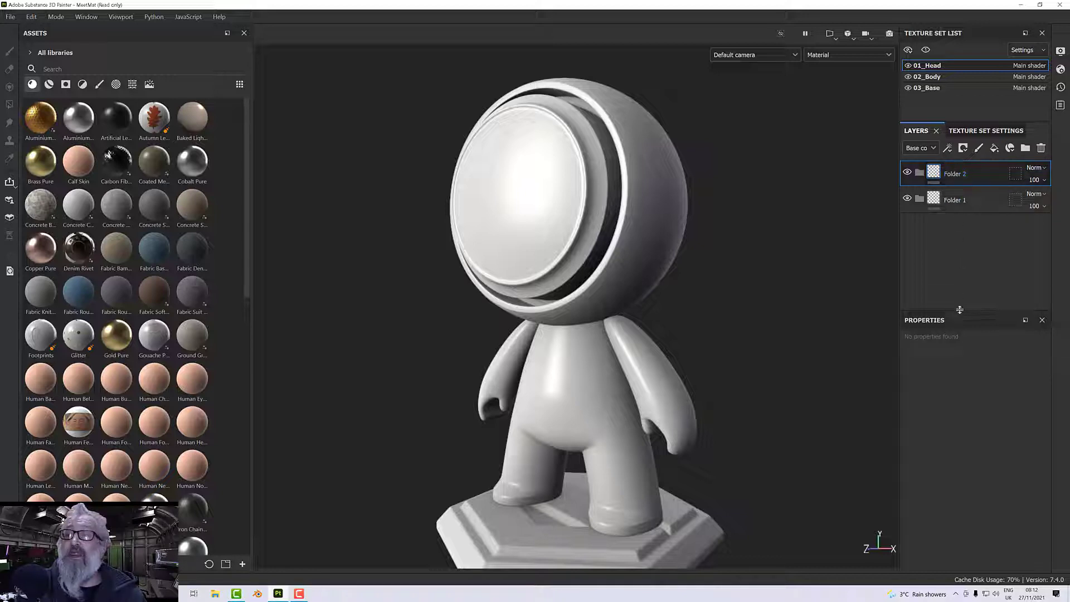
{"action": "left_click_drag", "start_coordinate": [960, 310], "coordinate": [958, 277]}
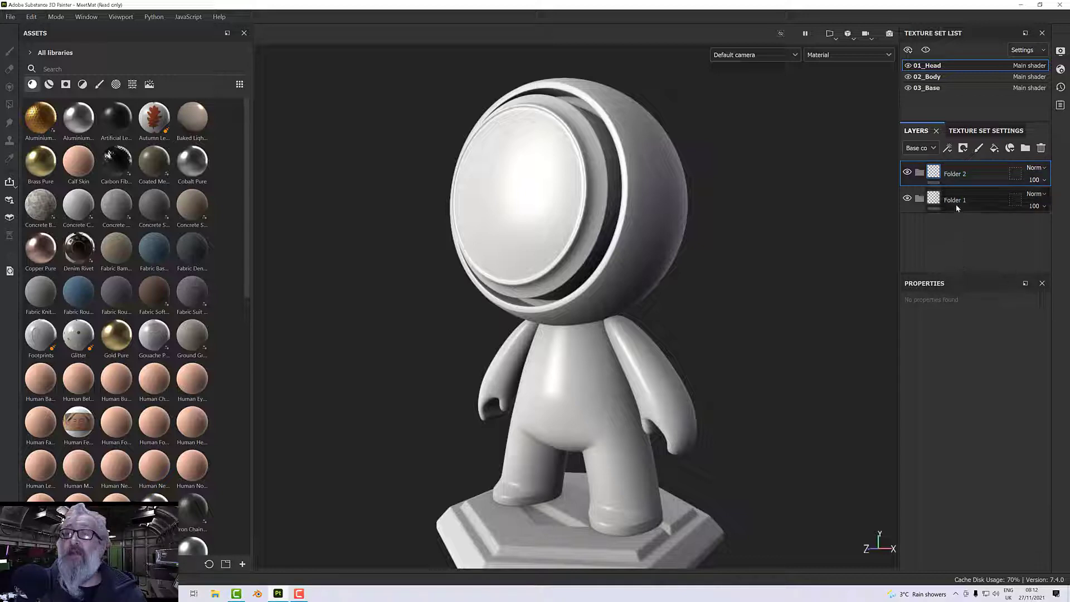
Rename the upper folder as Mask and the lower folder as Hood.
{"action": "double_click", "coordinate": [958, 175]}
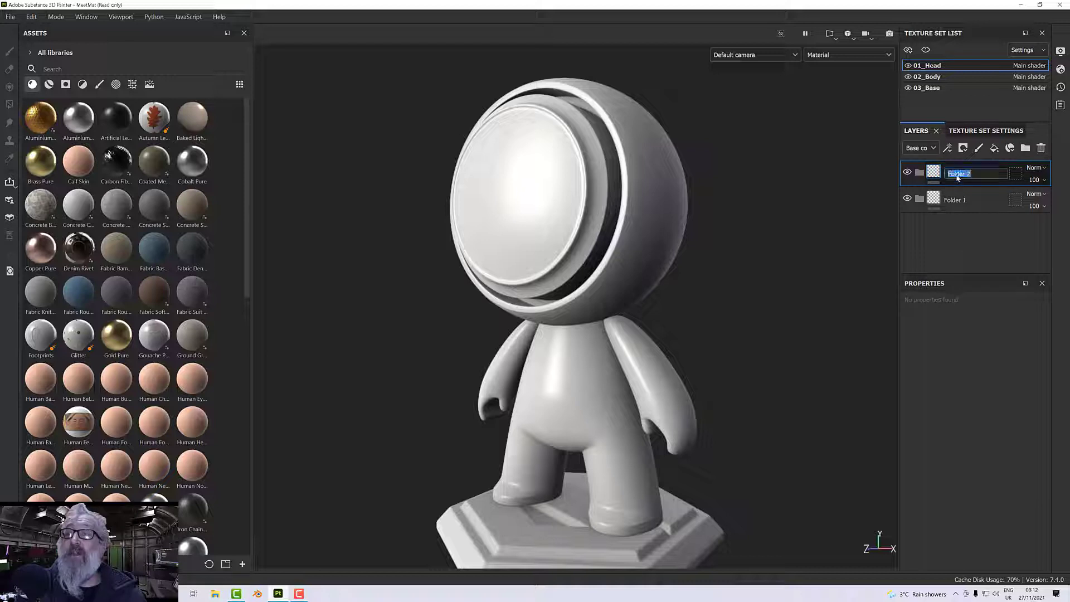
{"action": "type", "text": "Mas"}
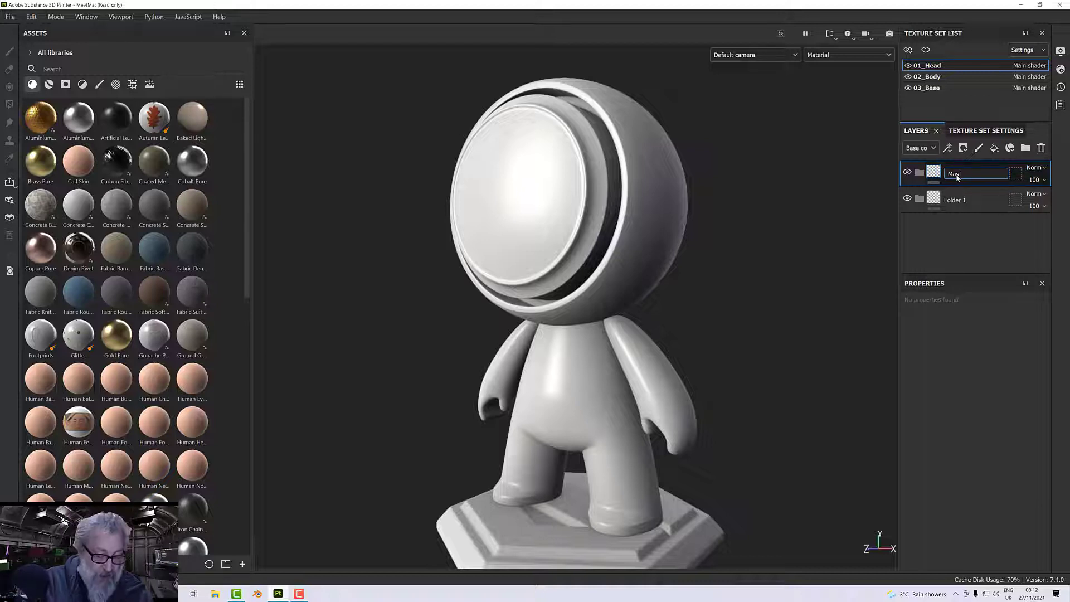
{"action": "type", "text": "k"}
{"action": "key", "text": "Return"}
{"action": "double_click", "coordinate": [958, 200]}
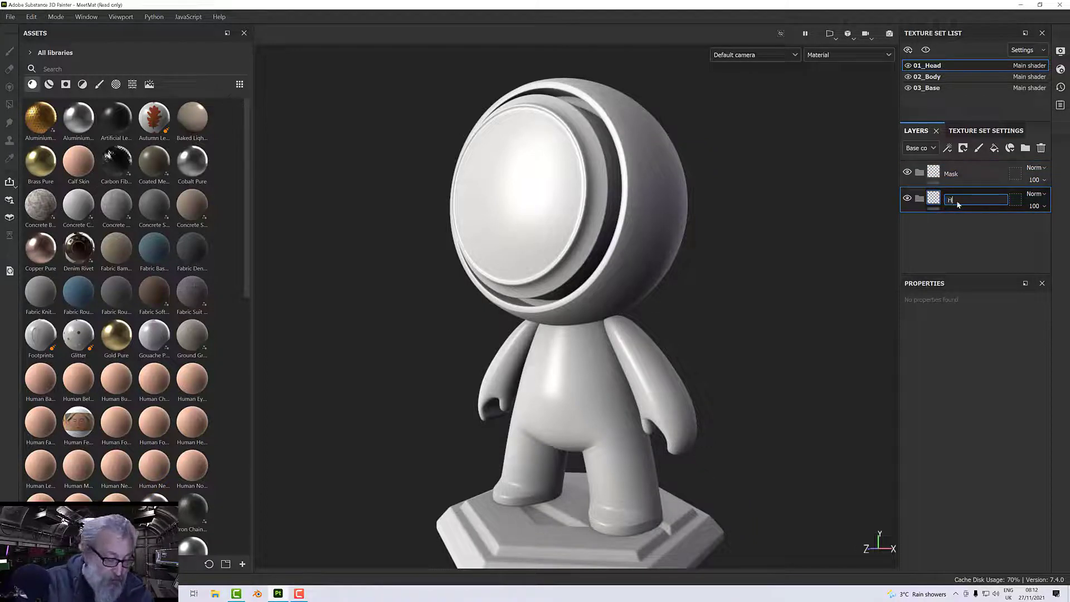
{"action": "type", "text": "Hood"}
{"action": "key", "text": "Return"}
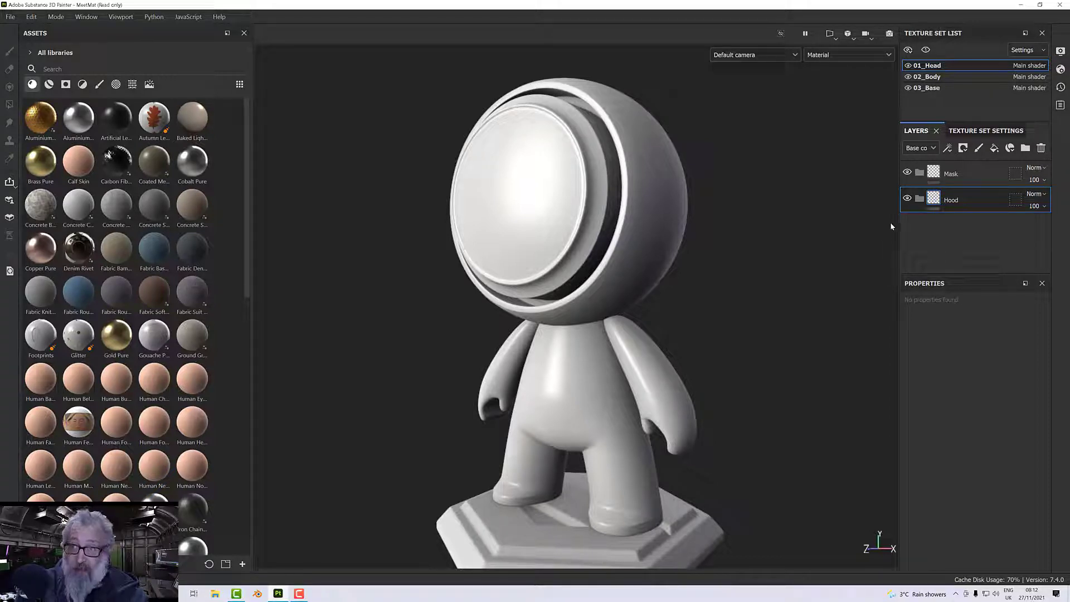
Add a black mask to both the Mask folder and the Hood folder.
{"action": "right_click", "coordinate": [958, 176]}
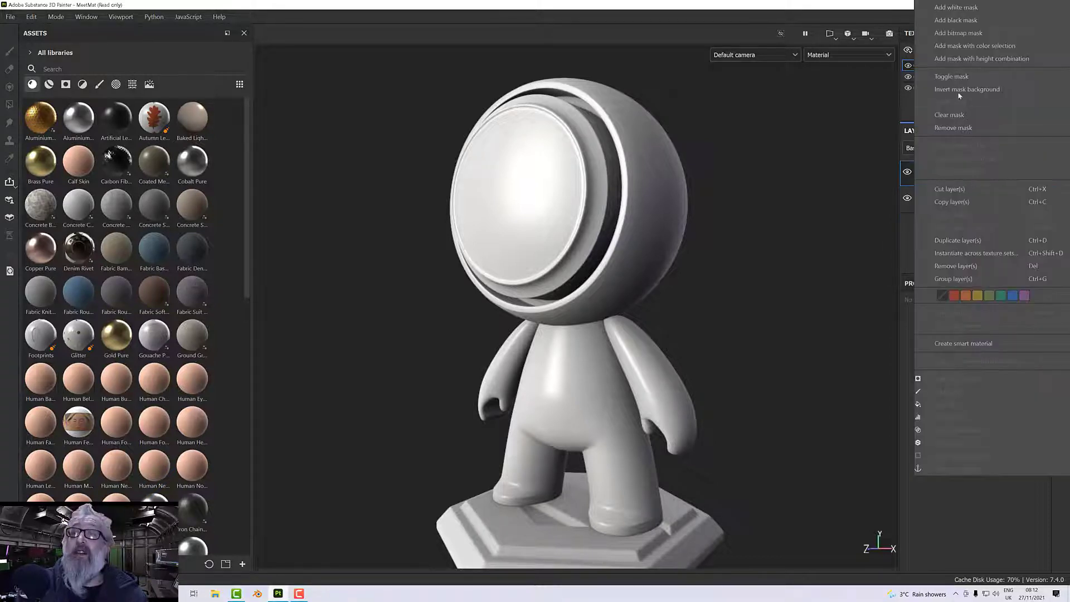
{"action": "left_click", "coordinate": [964, 21]}
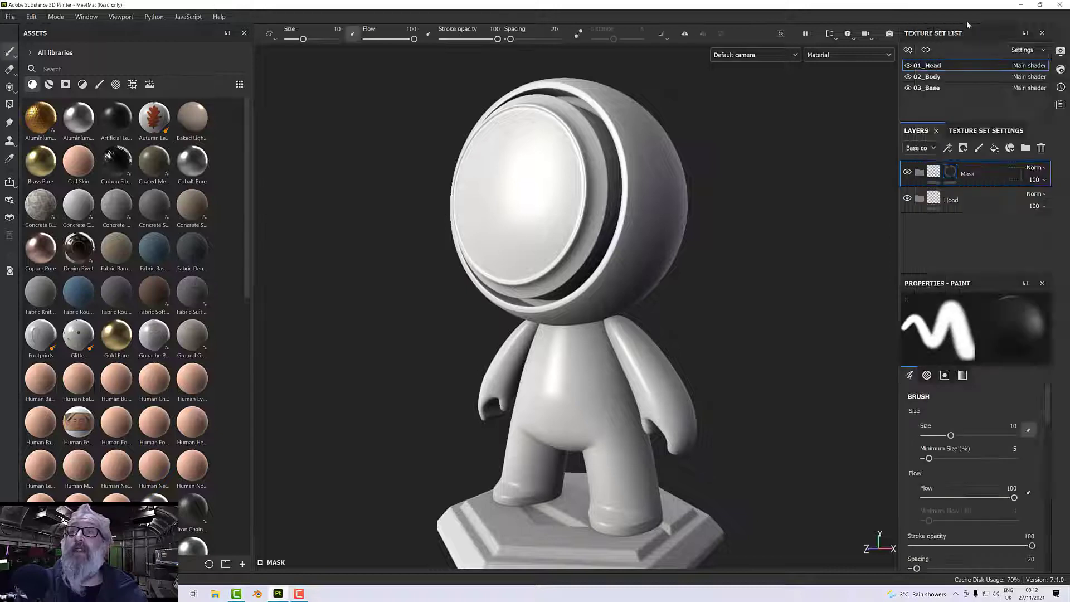
{"action": "right_click", "coordinate": [957, 198]}
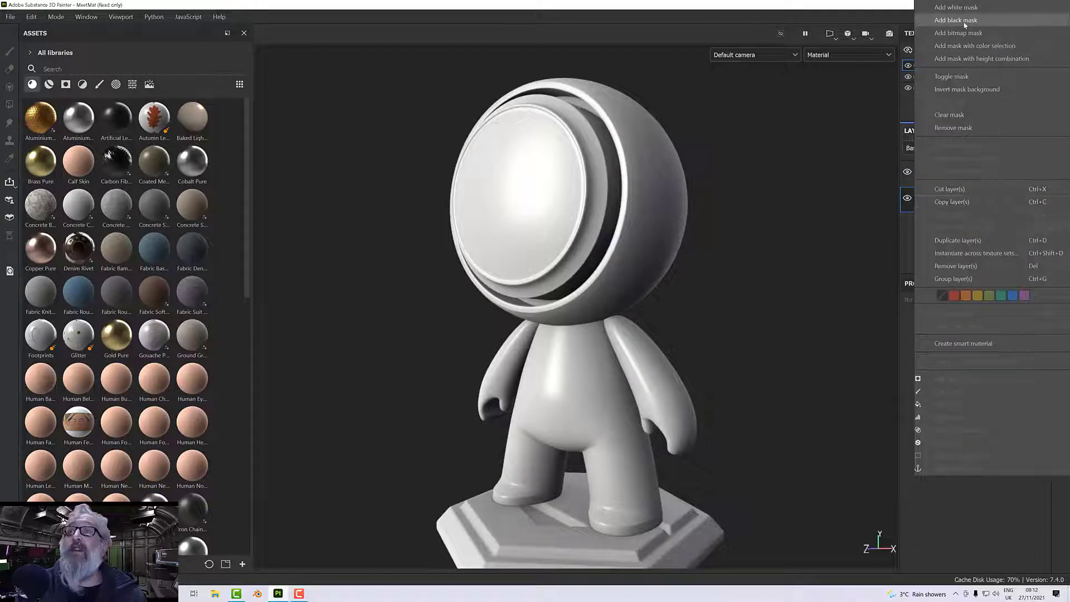
{"action": "left_click", "coordinate": [964, 22]}
Activate Polygon Fill for the Hood folder's mask and set the viewport display to the Mask channel.
{"action": "mouse_move", "coordinate": [693, 280]}
{"action": "left_mouse_down", "text": "alt"}
{"action": "mouse_move", "coordinate": [723, 306]}
{"action": "mouse_move", "coordinate": [707, 288]}
{"action": "left_mouse_up", "text": "alt"}
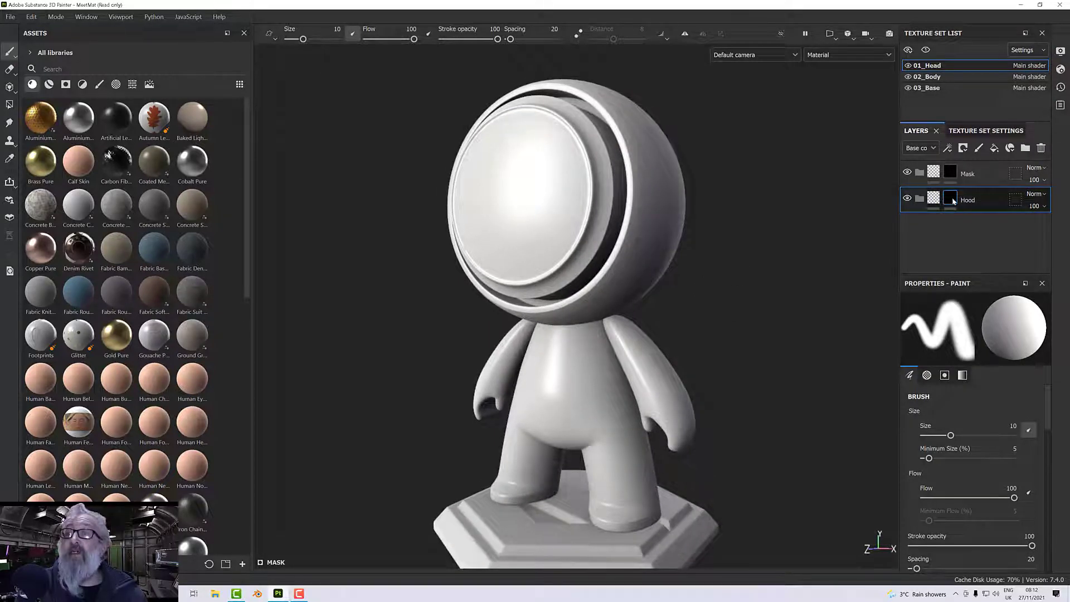
{"action": "mouse_move", "coordinate": [803, 237]}
{"action": "left_mouse_down", "text": "alt"}
{"action": "mouse_move", "coordinate": [762, 268]}
{"action": "mouse_move", "coordinate": [695, 279]}
{"action": "left_mouse_up", "text": "alt"}
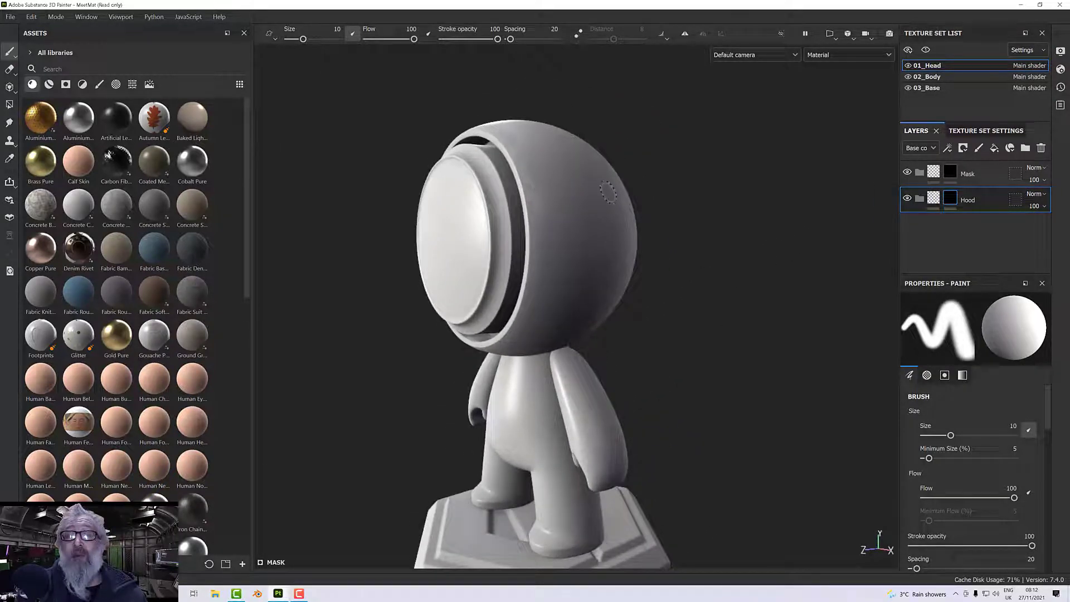
{"action": "mouse_move", "coordinate": [637, 246]}
{"action": "left_mouse_down", "text": "alt"}
{"action": "mouse_move", "coordinate": [783, 220]}
{"action": "mouse_move", "coordinate": [858, 223]}
{"action": "mouse_move", "coordinate": [744, 260]}
{"action": "left_mouse_up", "text": "alt"}
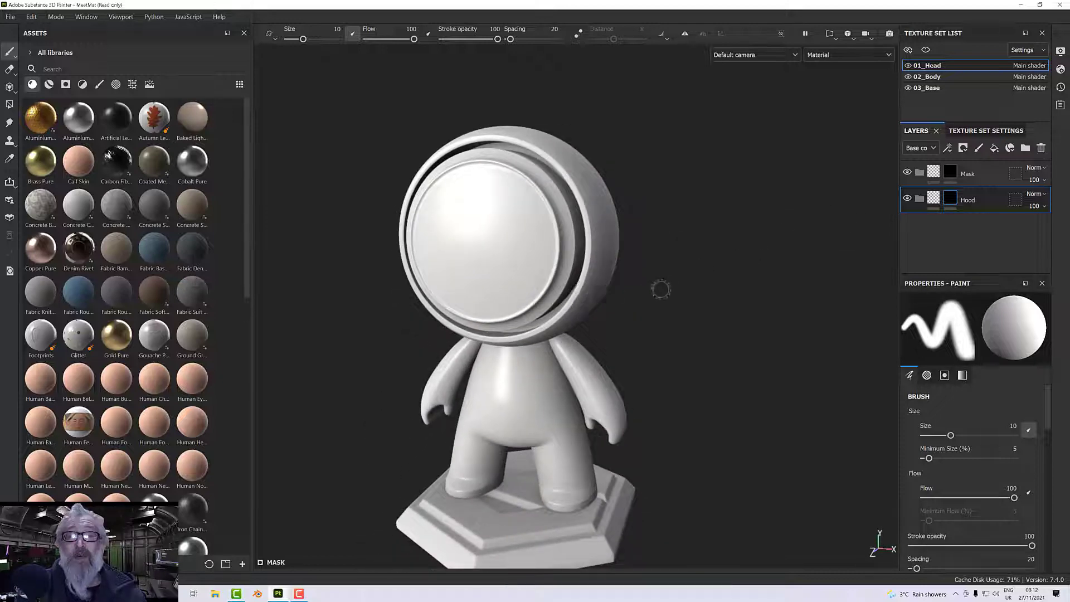
{"action": "mouse_move", "coordinate": [662, 289]}
{"action": "left_mouse_down", "text": "alt"}
{"action": "mouse_move", "coordinate": [751, 273]}
{"action": "mouse_move", "coordinate": [643, 276]}
{"action": "left_mouse_up", "text": "alt"}
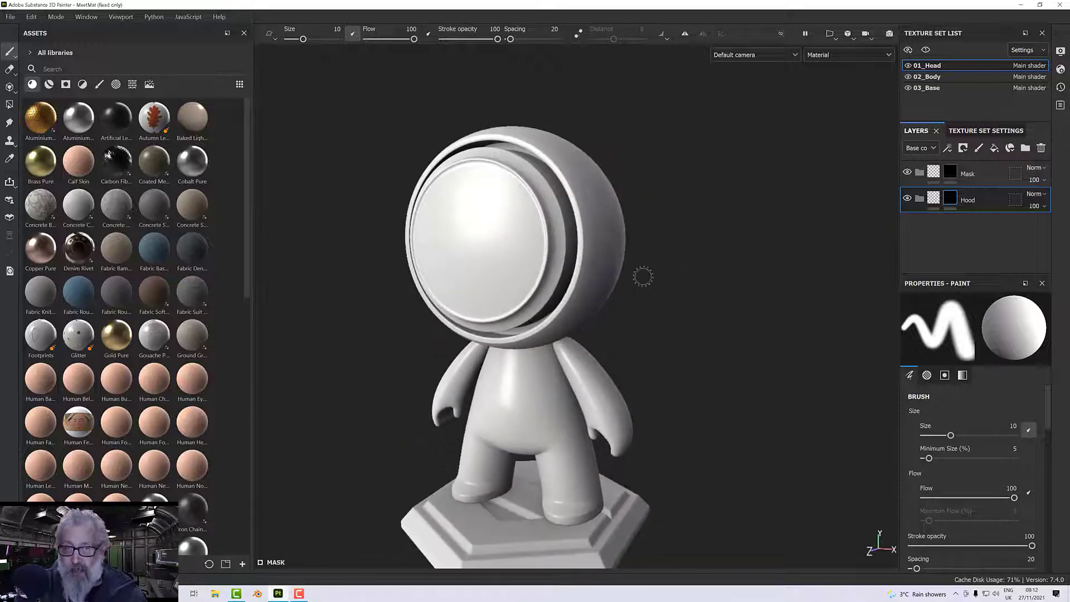
{"action": "scroll", "coordinate": [642, 276], "scroll_direction": "up", "scroll_amount": 5}
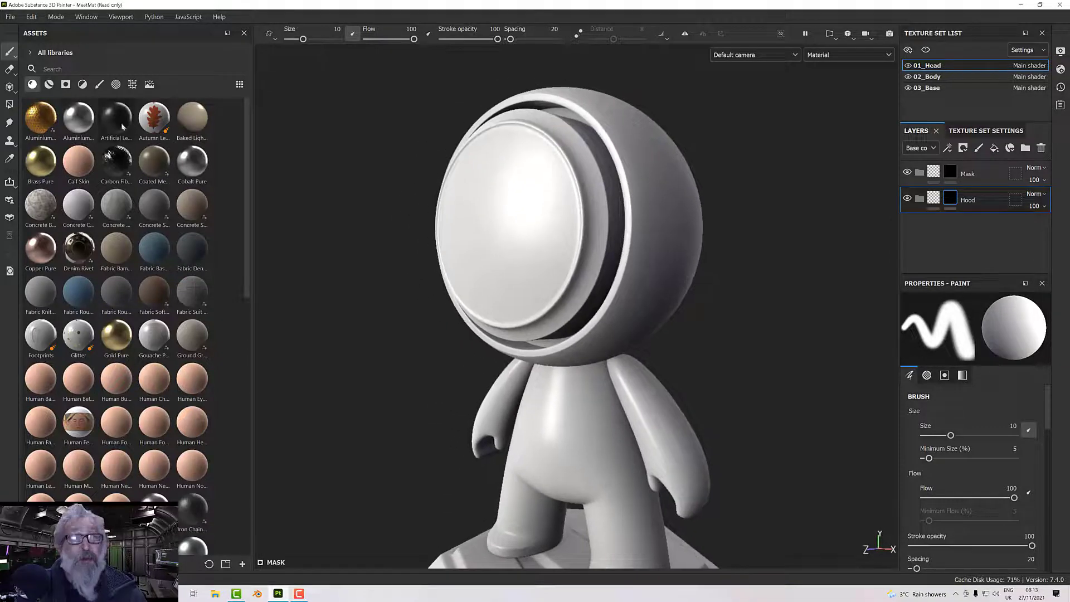
{"action": "left_click", "coordinate": [9, 104]}
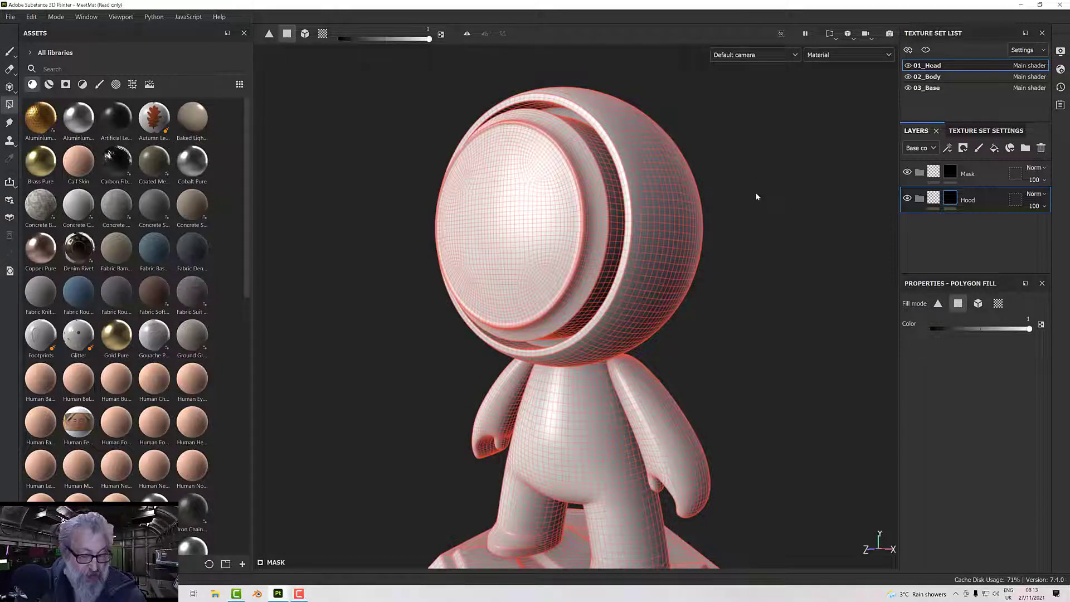
{"action": "left_click", "coordinate": [838, 55]}
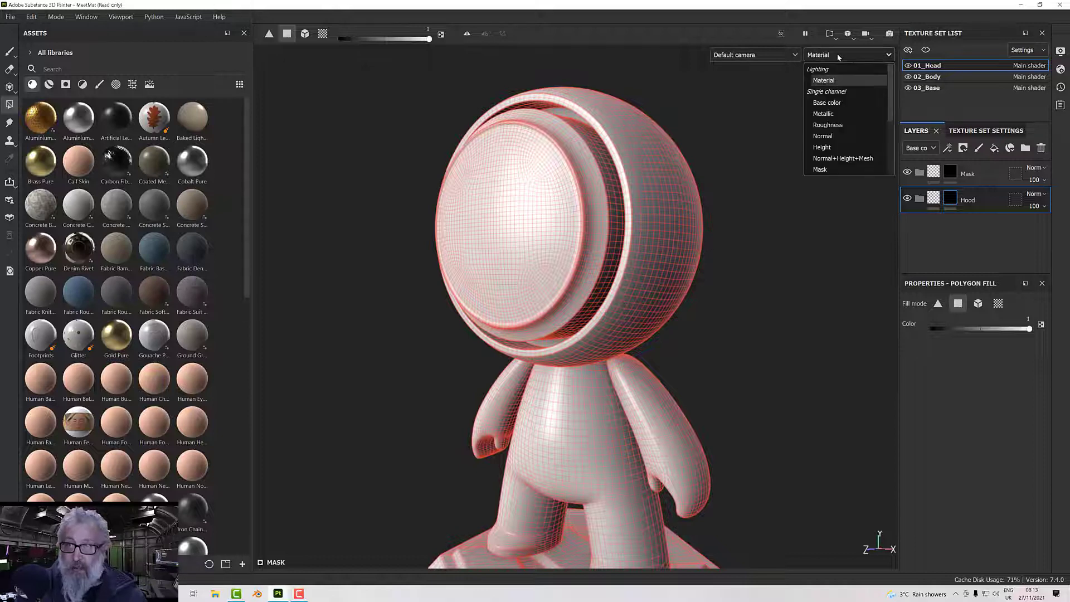
{"action": "left_click", "coordinate": [820, 168]}
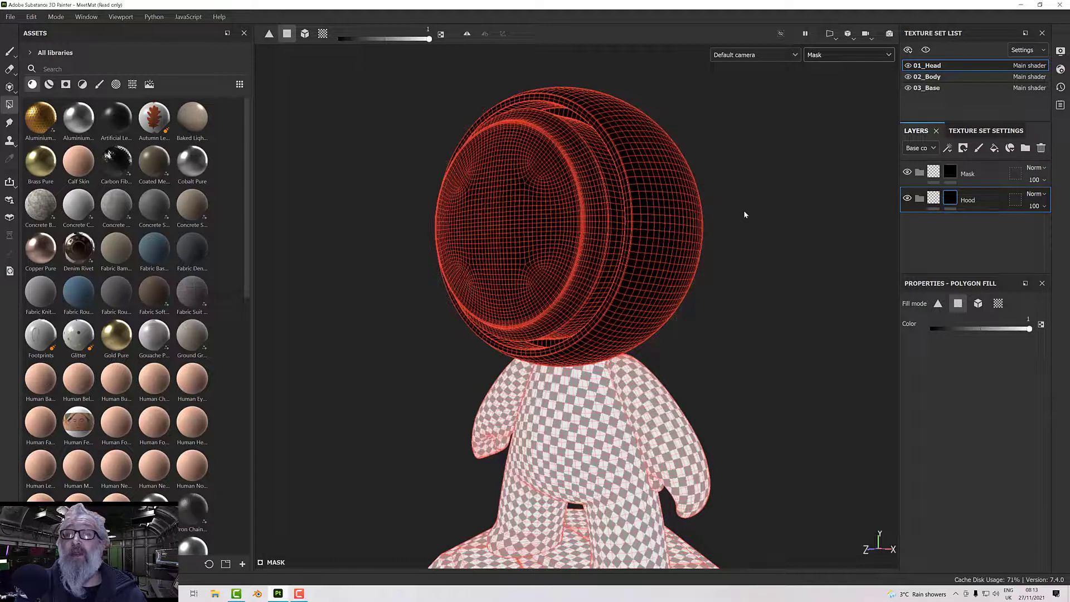
Cycle the viewport display through the individual channels, ending back on the Mask channel.
{"action": "left_click_drag", "start_coordinate": [743, 214], "coordinate": [722, 184], "text": "alt"}
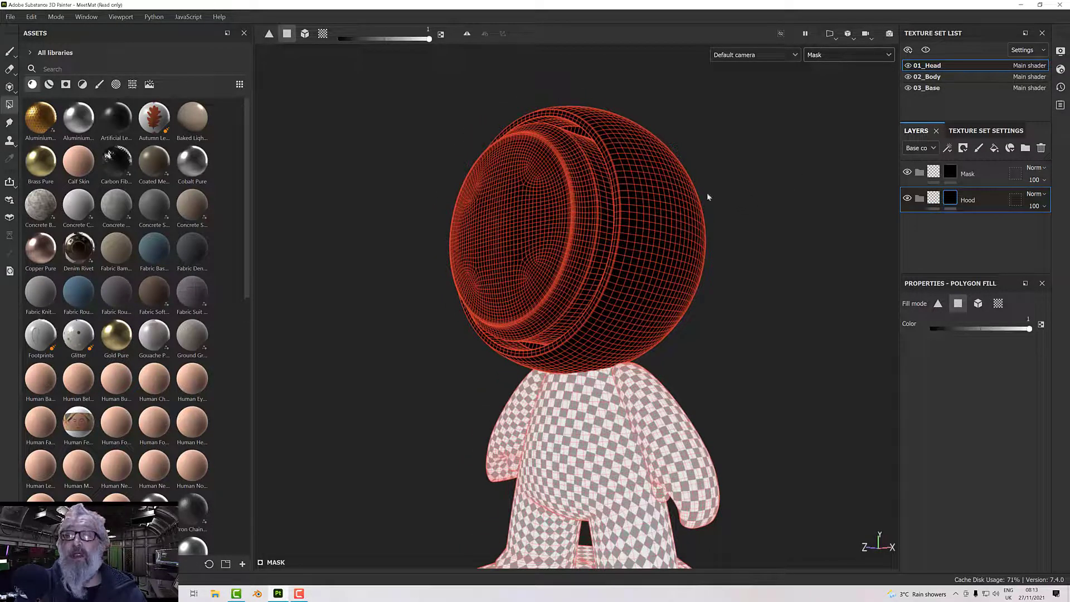
{"action": "left_click_drag", "start_coordinate": [764, 183], "coordinate": [736, 199], "text": "alt"}
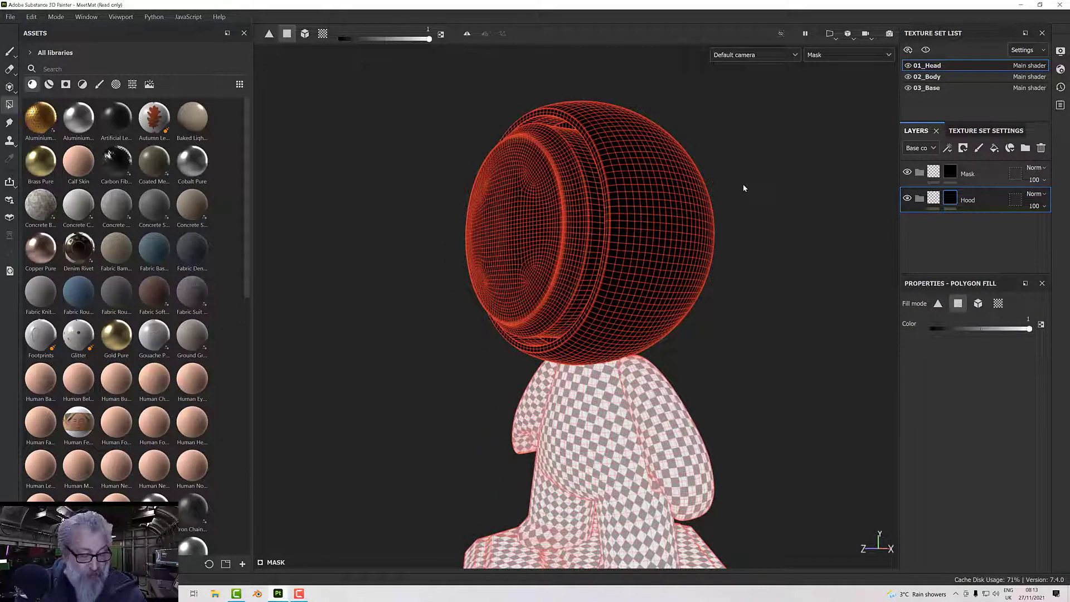
{"action": "key", "text": "c"}
{"action": "key", "text": "c"}
{"action": "key", "text": "c"}
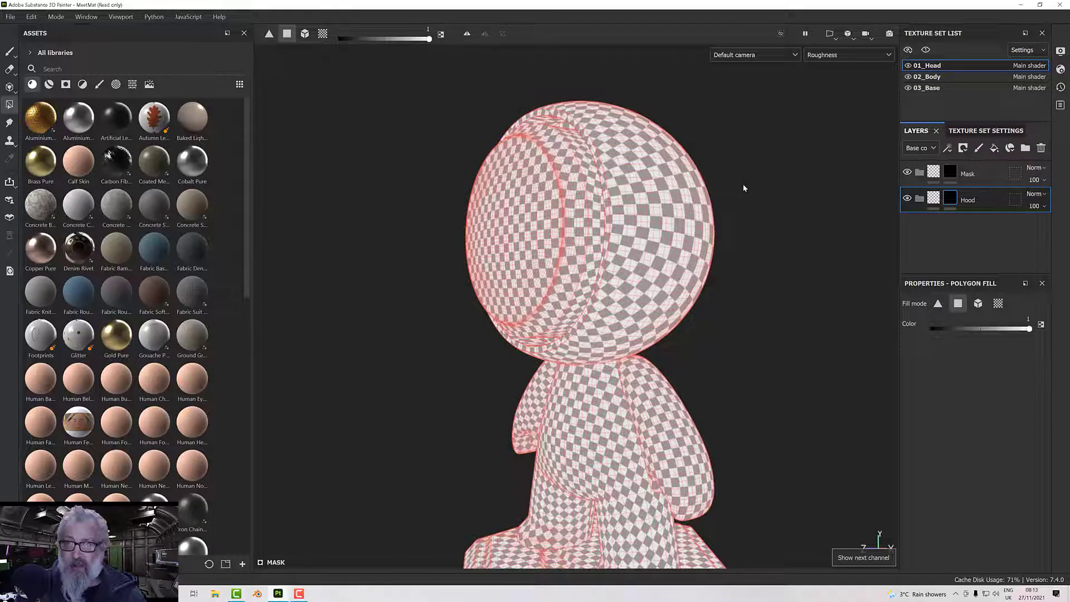
{"action": "key", "text": "c"}
{"action": "key", "text": "c"}
{"action": "key", "text": "c"}
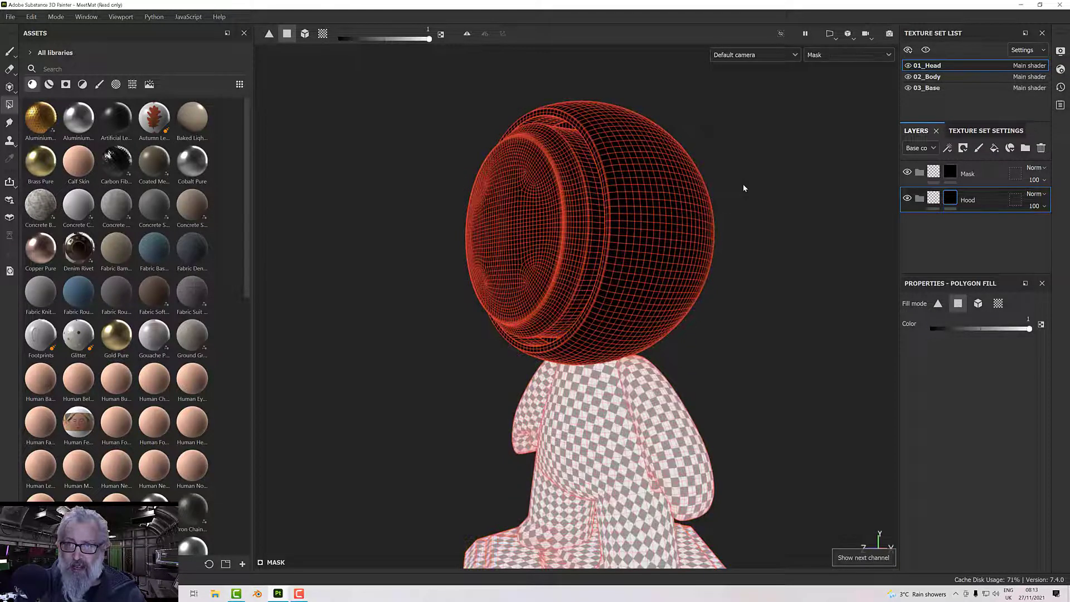
{"action": "mouse_move", "coordinate": [758, 194]}
{"action": "left_mouse_down", "text": "alt"}
{"action": "mouse_move", "coordinate": [756, 212]}
{"action": "mouse_move", "coordinate": [760, 198]}
{"action": "left_mouse_up", "text": "alt"}
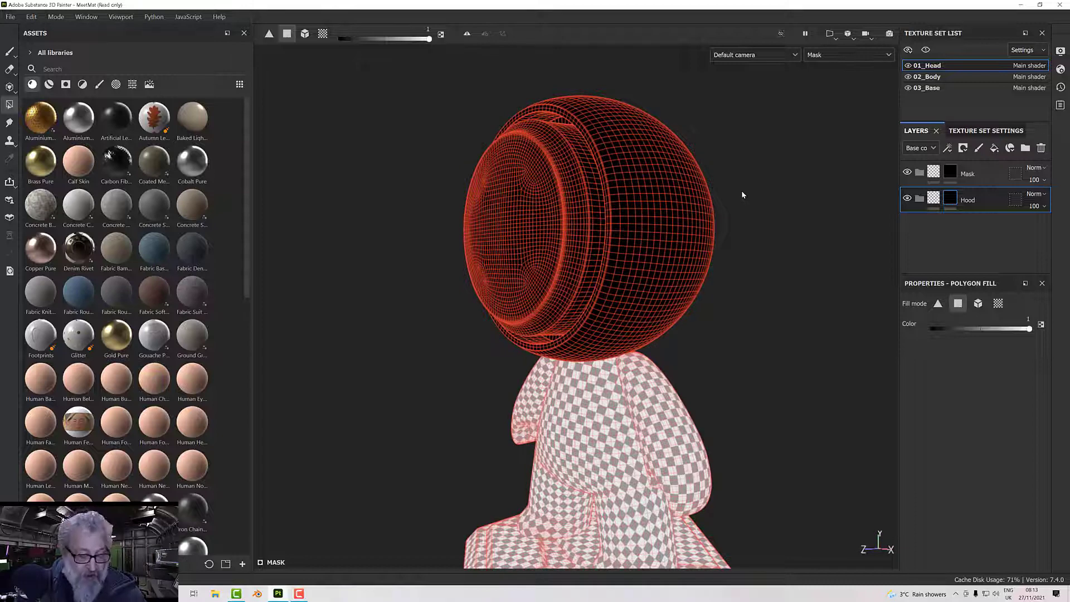
Show the full Material display, return to the Mask channel and view the head up close.
{"action": "key", "text": "m"}
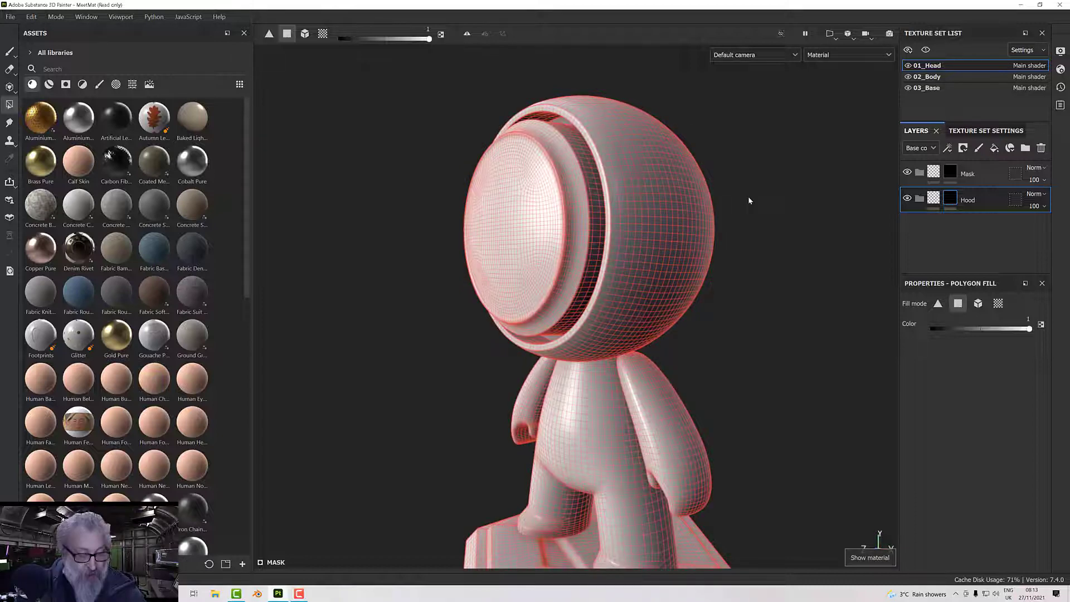
{"action": "key", "text": "c"}
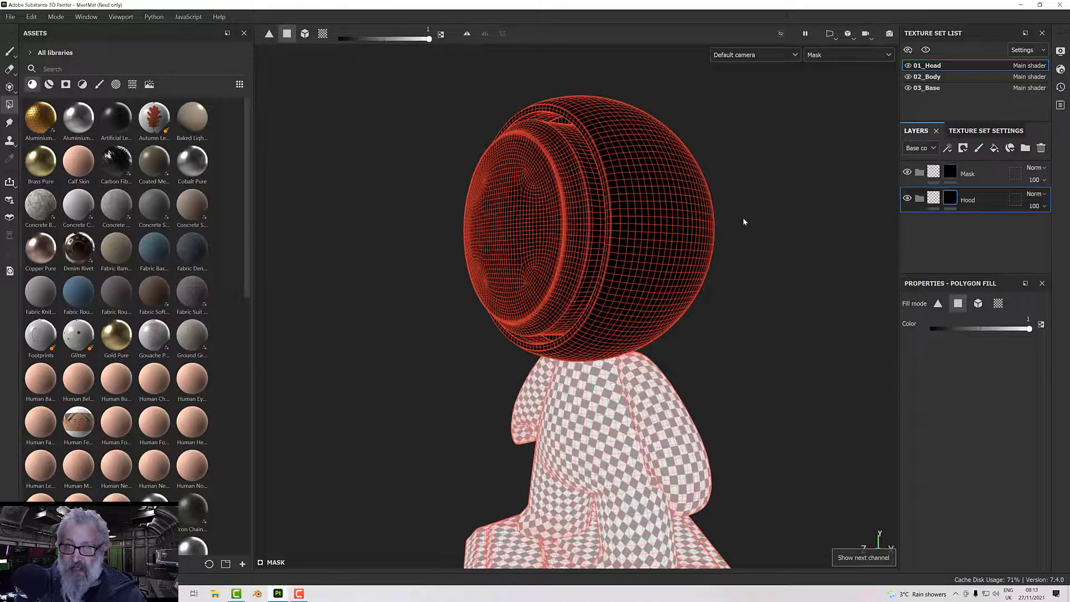
{"action": "left_click_drag", "start_coordinate": [744, 217], "coordinate": [755, 199], "text": "alt"}
{"action": "middle_click_drag", "start_coordinate": [755, 199], "coordinate": [762, 174], "text": "alt"}
{"action": "left_click_drag", "start_coordinate": [763, 179], "coordinate": [771, 220], "text": "alt"}
{"action": "scroll", "coordinate": [764, 206], "scroll_direction": "up", "scroll_amount": 5}
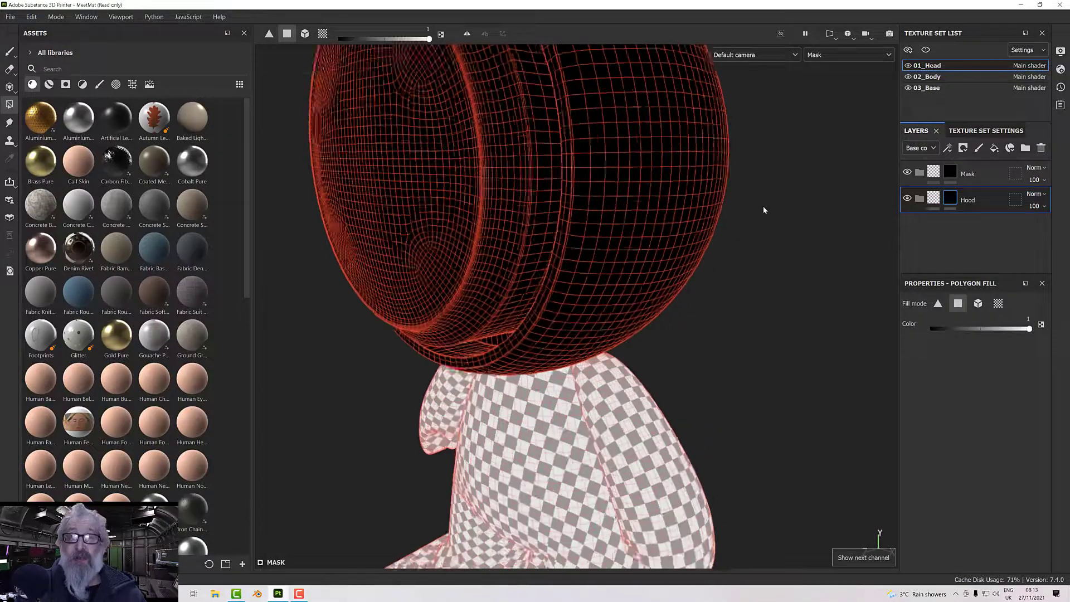
Set Polygon Fill to UV chunk fill and fill the outer shell of the hood in the Hood folder's mask.
{"action": "middle_click_drag", "start_coordinate": [778, 254], "coordinate": [783, 278], "text": "alt"}
{"action": "left_click_drag", "start_coordinate": [784, 277], "coordinate": [669, 243], "text": "alt"}
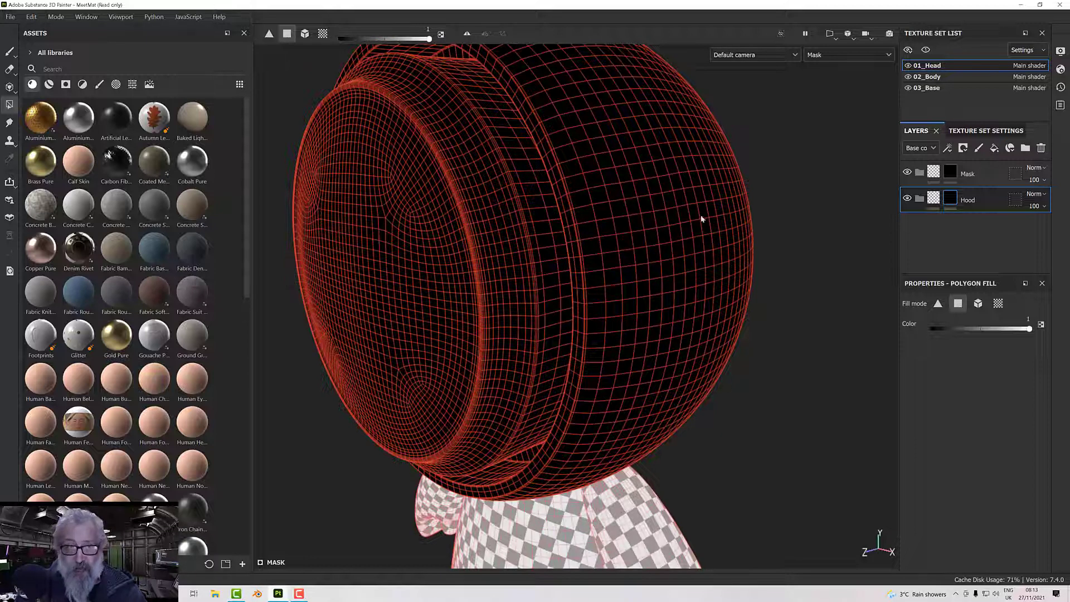
{"action": "left_click", "coordinate": [323, 33]}
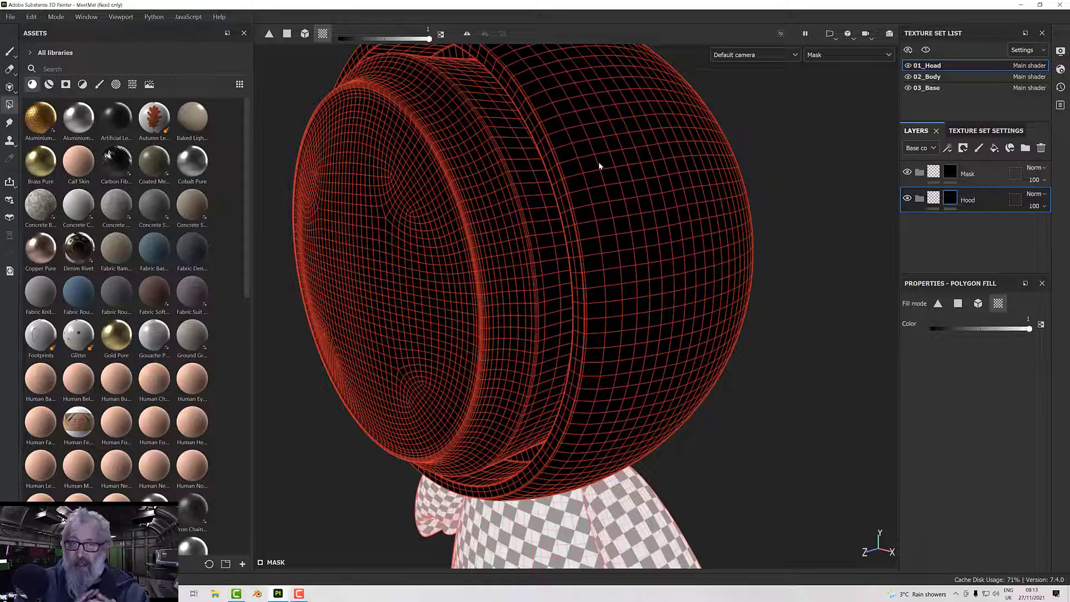
{"action": "left_click", "coordinate": [666, 178]}
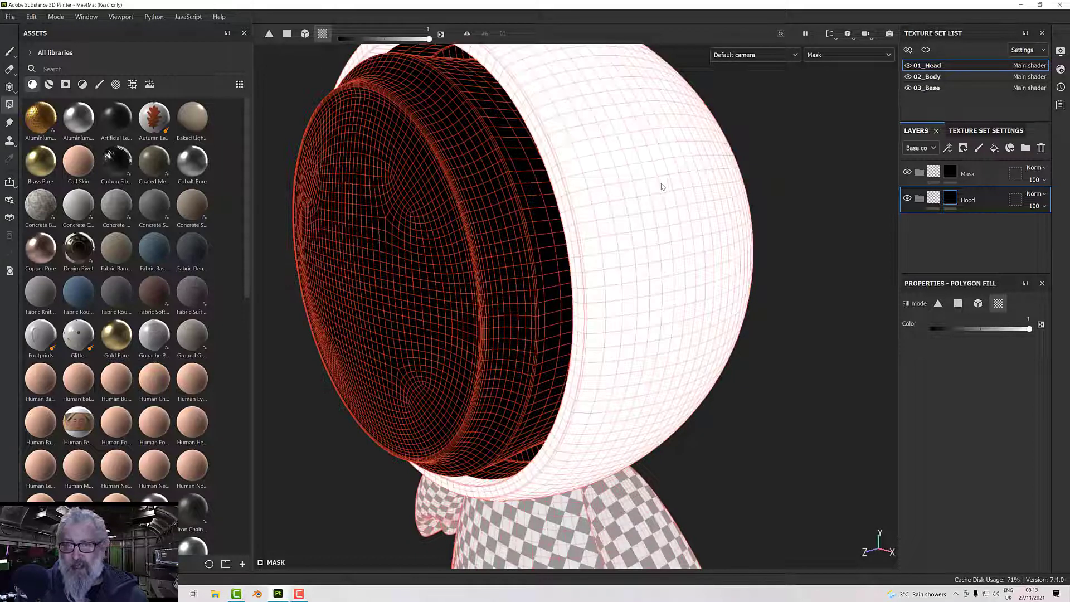
{"action": "scroll", "coordinate": [644, 252], "scroll_direction": "down", "scroll_amount": 1}
Fill the remaining inner rim surfaces of the hood in the Hood folder's mask, checking around its lower edge.
{"action": "left_click_drag", "start_coordinate": [644, 256], "coordinate": [818, 166], "text": "alt"}
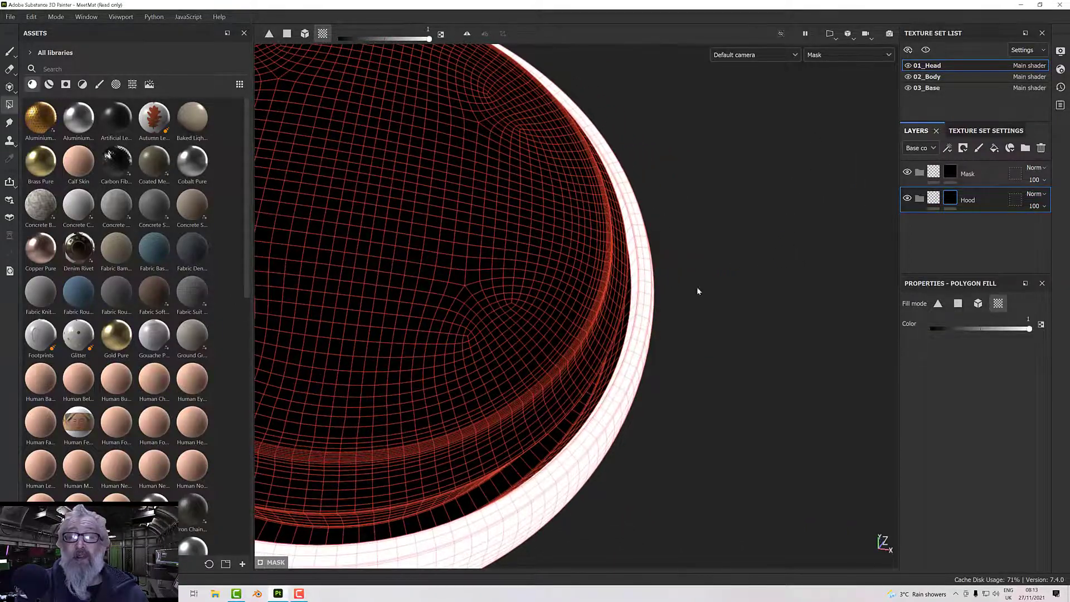
{"action": "left_click", "coordinate": [613, 377]}
{"action": "left_click_drag", "start_coordinate": [669, 349], "coordinate": [820, 184], "text": "alt"}
{"action": "left_click_drag", "start_coordinate": [390, 429], "coordinate": [388, 395], "text": "alt"}
{"action": "left_click", "coordinate": [385, 381]}
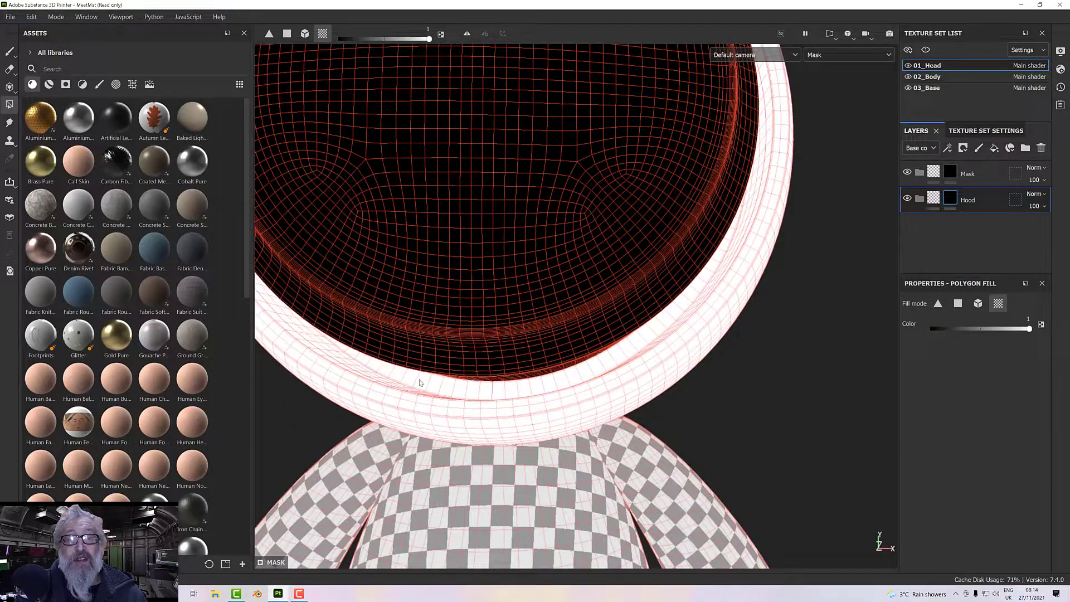
{"action": "scroll", "coordinate": [491, 381], "scroll_direction": "down", "scroll_amount": 5}
{"action": "left_click_drag", "start_coordinate": [490, 380], "coordinate": [464, 376], "text": "alt"}
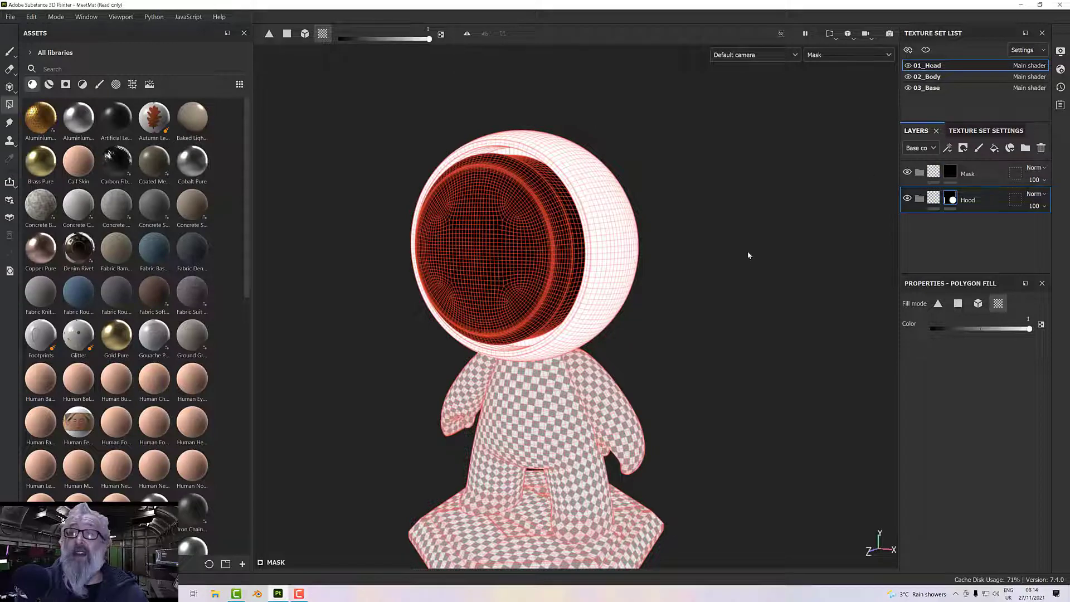
{"action": "left_click_drag", "start_coordinate": [812, 223], "coordinate": [767, 217], "text": "alt"}
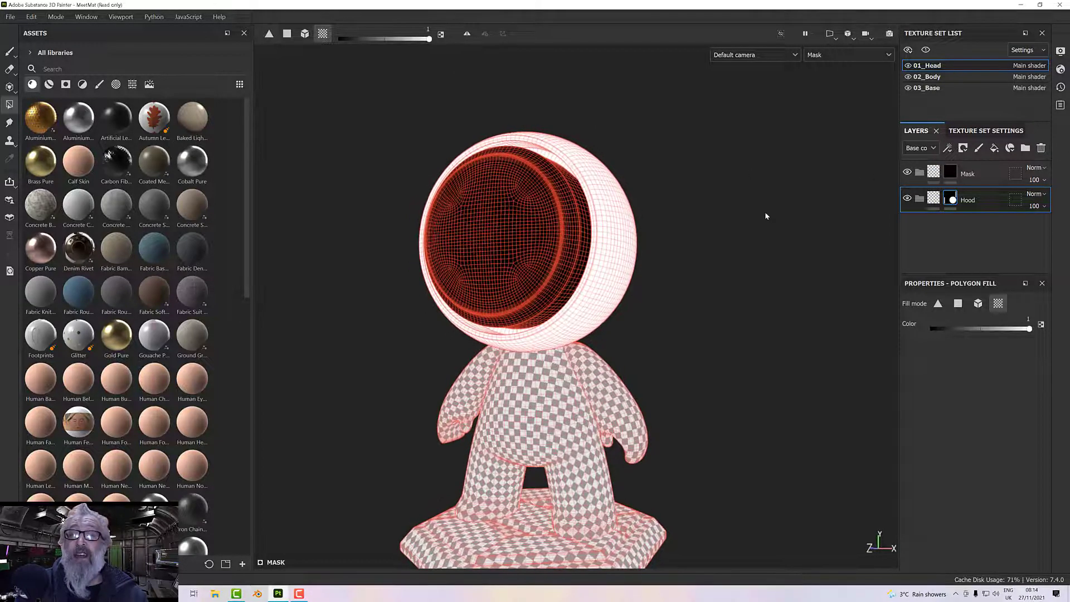
Switch to the Mask folder's mask, display the Mask channel and fill the face mask's UV chunk white.
{"action": "left_click", "coordinate": [950, 172]}
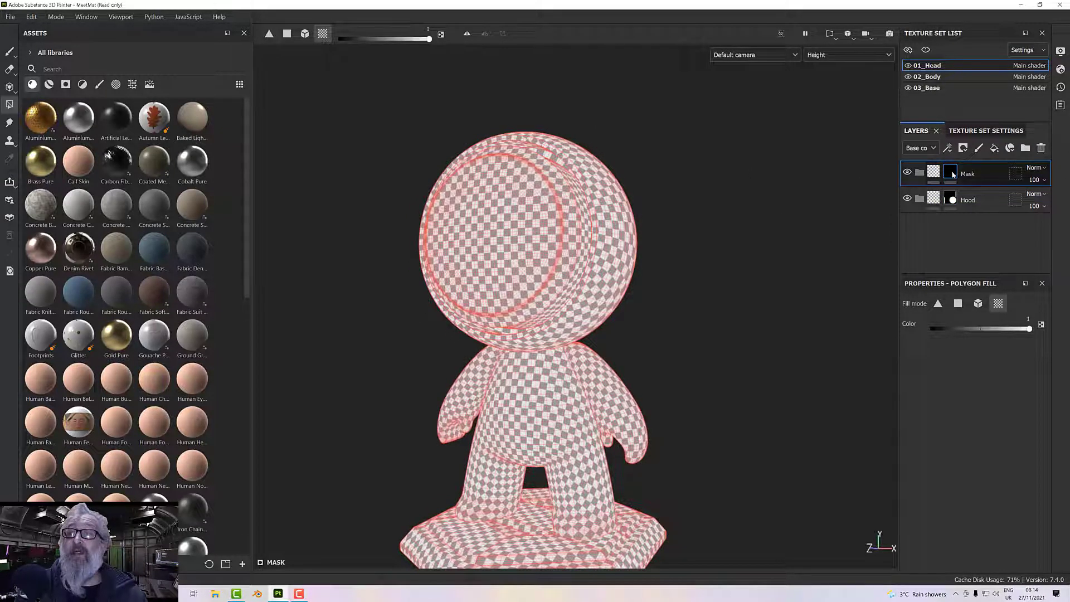
{"action": "left_click", "coordinate": [816, 56]}
{"action": "left_click", "coordinate": [816, 173]}
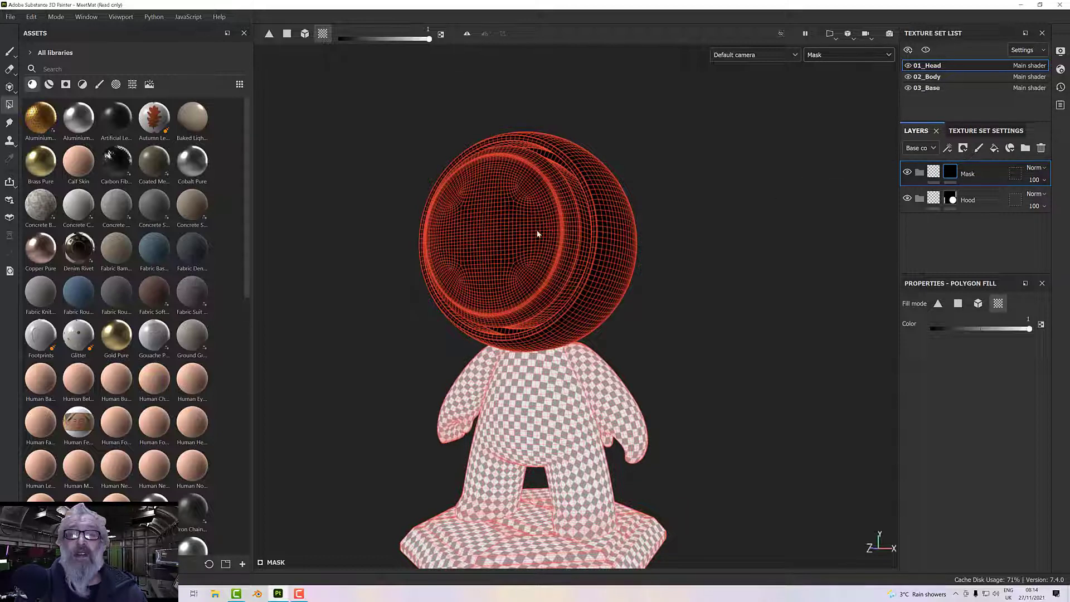
{"action": "left_click_drag", "start_coordinate": [673, 199], "coordinate": [520, 202], "text": "alt"}
{"action": "scroll", "coordinate": [555, 230], "scroll_direction": "up", "scroll_amount": 4}
{"action": "scroll", "coordinate": [555, 230], "scroll_direction": "up", "scroll_amount": 3}
{"action": "scroll", "coordinate": [525, 164], "scroll_direction": "up", "scroll_amount": 1}
{"action": "scroll", "coordinate": [525, 164], "scroll_direction": "down", "scroll_amount": 6}
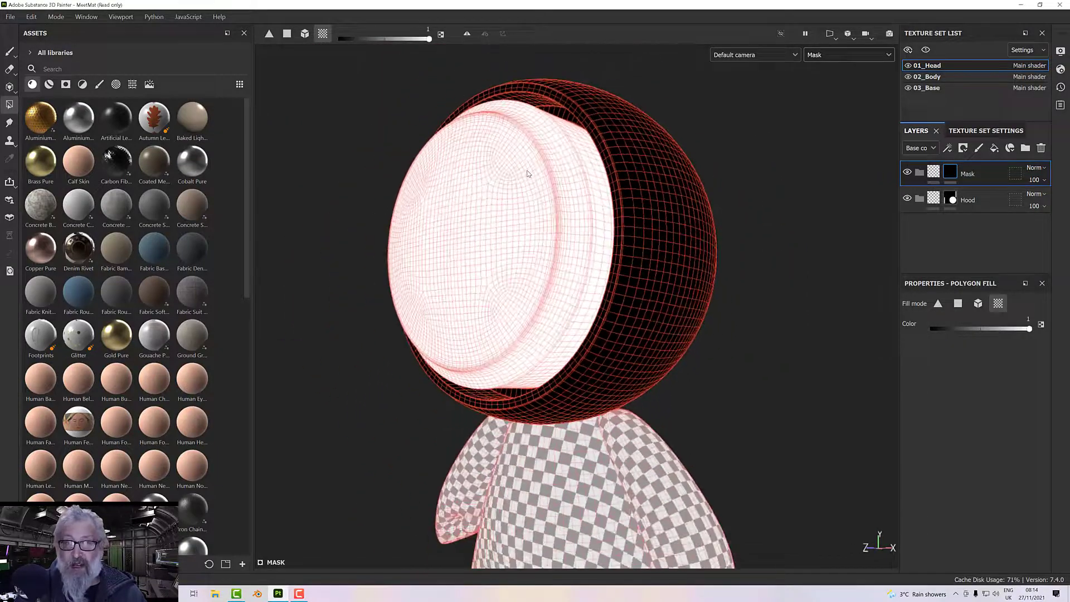
{"action": "left_click_drag", "start_coordinate": [543, 196], "coordinate": [660, 222], "text": "alt"}
{"action": "middle_click_drag", "start_coordinate": [612, 224], "coordinate": [595, 242], "text": "alt"}
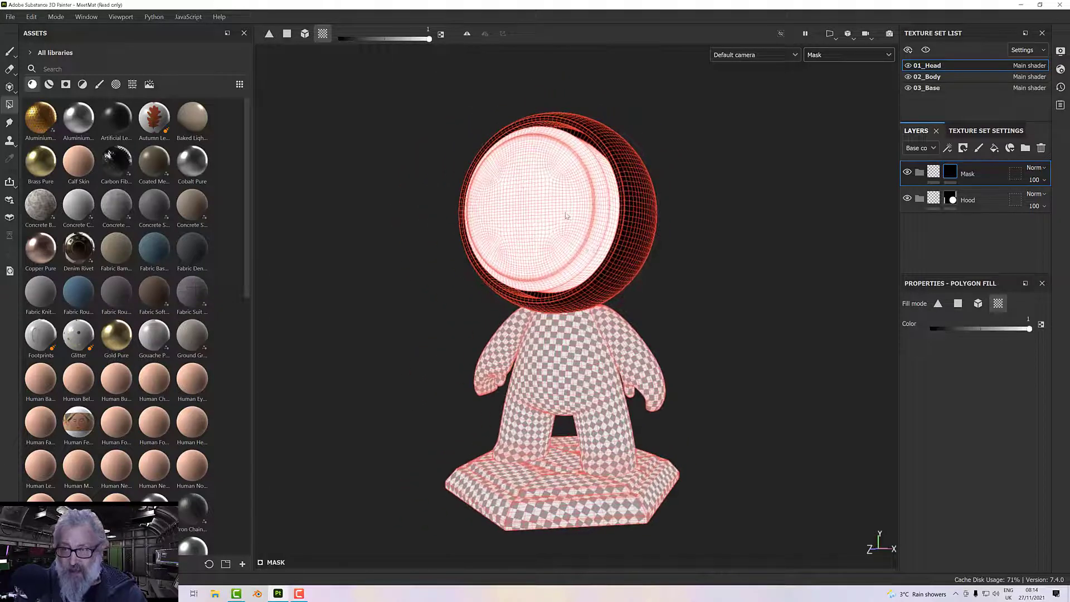
{"action": "scroll", "coordinate": [588, 234], "scroll_direction": "up", "scroll_amount": 3}
{"action": "left_click_drag", "start_coordinate": [591, 235], "coordinate": [573, 234], "text": "alt"}
{"action": "middle_click_drag", "start_coordinate": [574, 234], "coordinate": [551, 149], "text": "alt"}
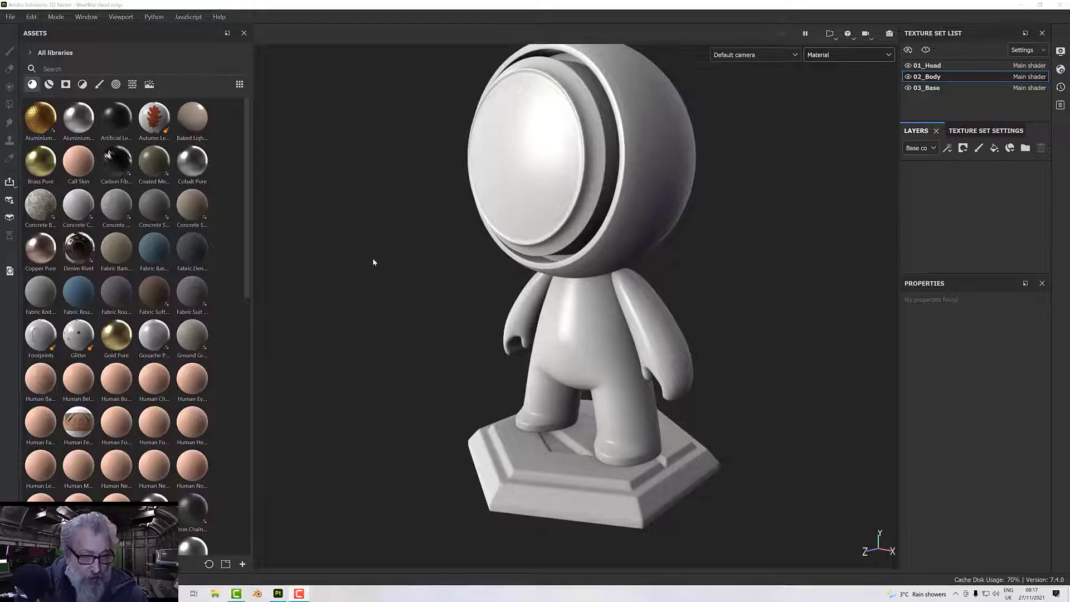
{"action": "scroll", "coordinate": [374, 259], "scroll_direction": "down", "scroll_amount": 1}
{"action": "middle_click_drag", "start_coordinate": [373, 259], "coordinate": [358, 286], "text": "alt"}
{"action": "left_click_drag", "start_coordinate": [359, 287], "coordinate": [386, 274], "text": "alt"}
{"action": "middle_click_drag", "start_coordinate": [386, 273], "coordinate": [368, 252], "text": "alt"}
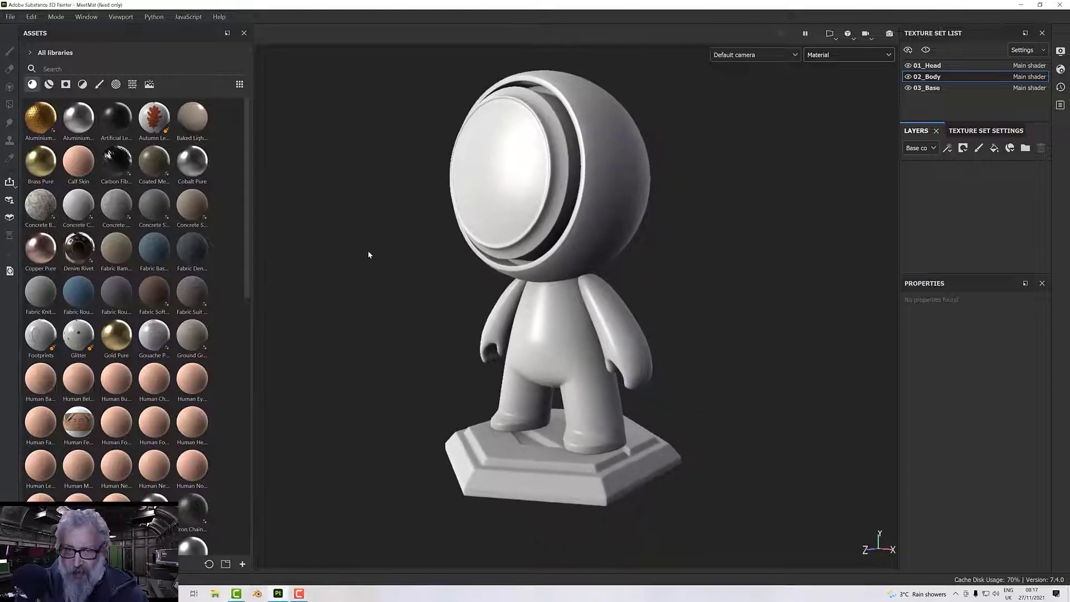
{"action": "left_click_drag", "start_coordinate": [368, 252], "coordinate": [379, 244], "text": "alt"}
{"action": "middle_click_drag", "start_coordinate": [402, 267], "coordinate": [375, 229], "text": "alt"}
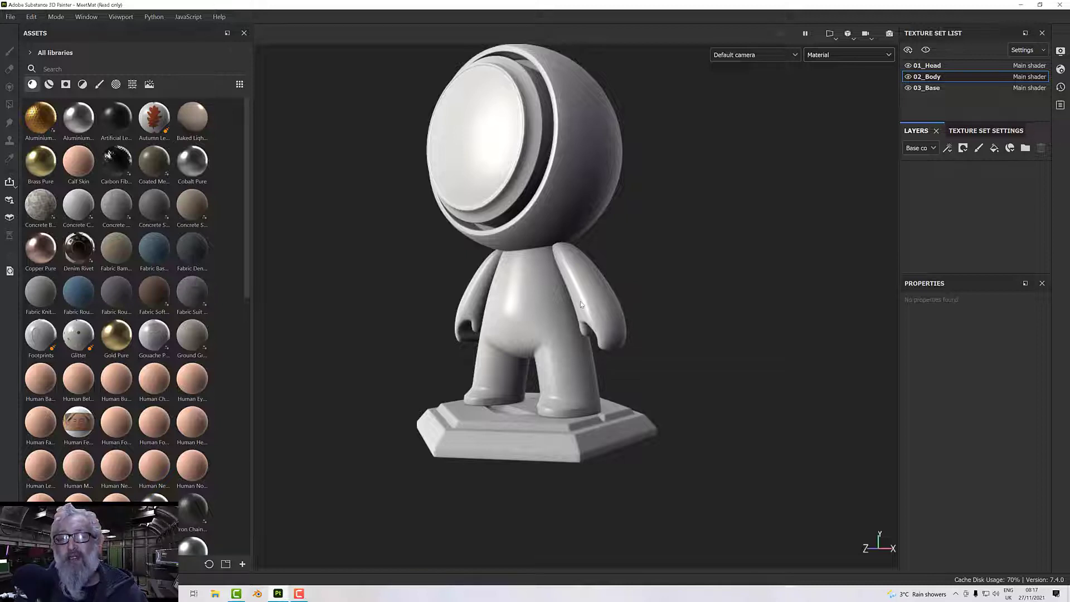
{"action": "scroll", "coordinate": [581, 305], "scroll_direction": "up", "scroll_amount": 4}
{"action": "middle_click_drag", "start_coordinate": [593, 306], "coordinate": [595, 315], "text": "alt"}
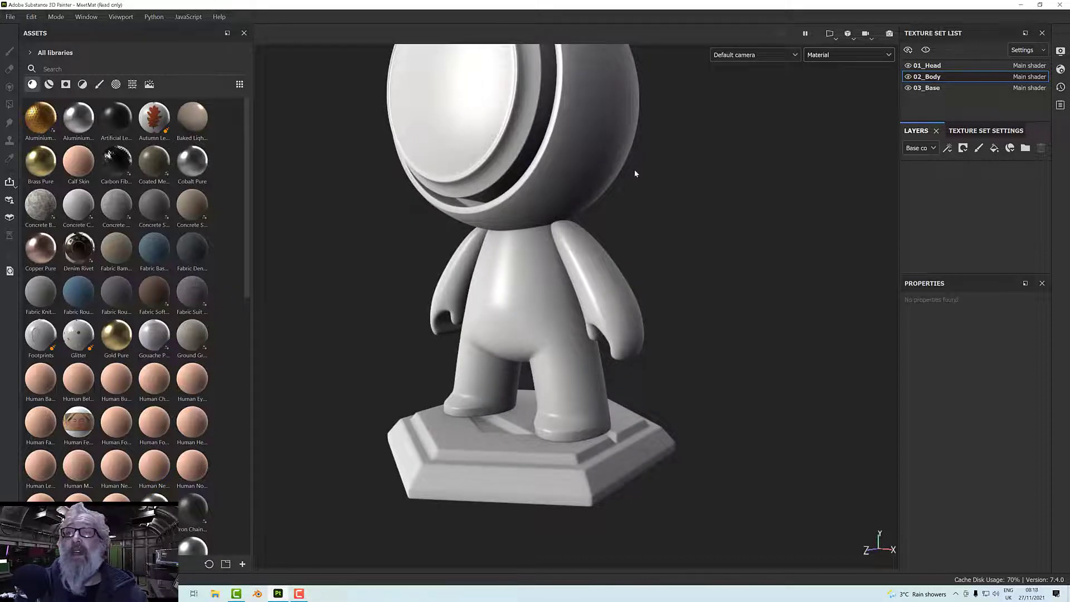
Isolate the 02_Body texture set so that only the body is shown, and view it up close.
{"action": "left_click", "coordinate": [927, 51]}
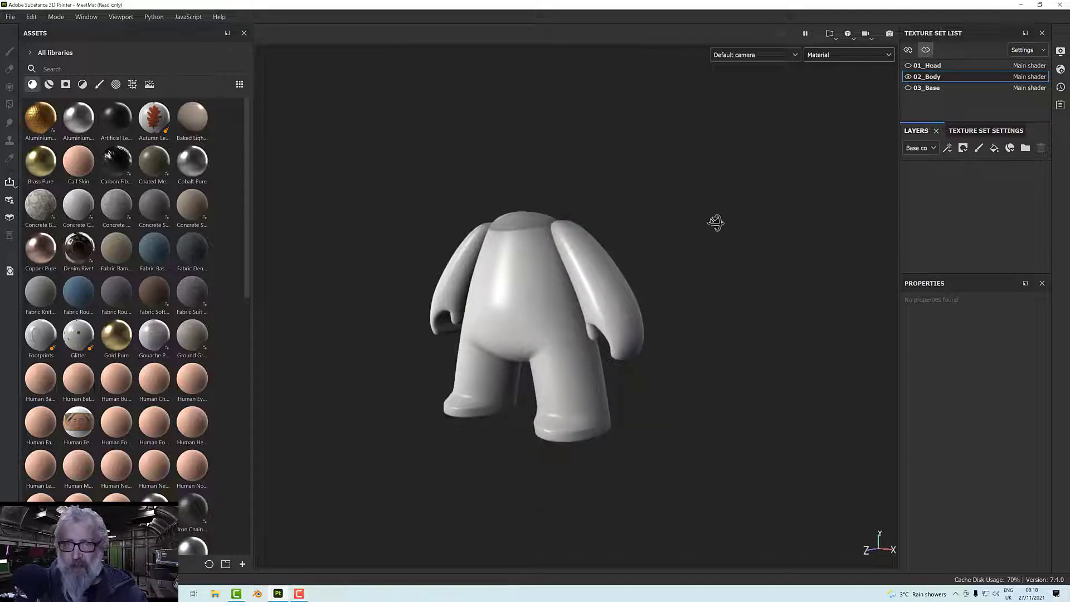
{"action": "left_click_drag", "start_coordinate": [715, 223], "coordinate": [693, 382], "text": "alt"}
{"action": "scroll", "coordinate": [667, 342], "scroll_direction": "up", "scroll_amount": 3}
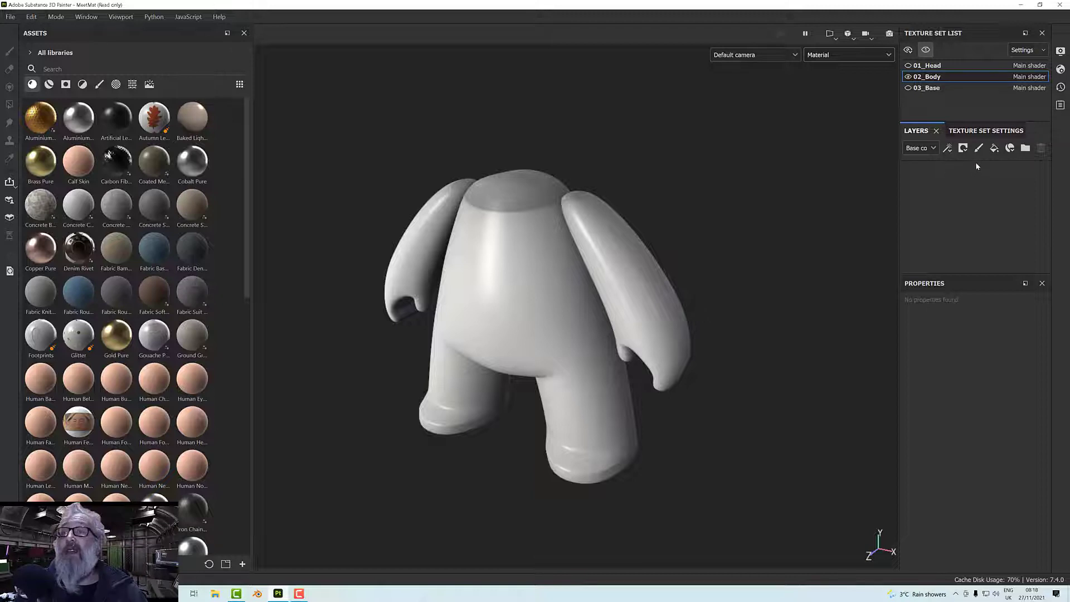
Add two folders to the 02_Body texture set and name them Suit and Other.
{"action": "left_click", "coordinate": [1026, 148]}
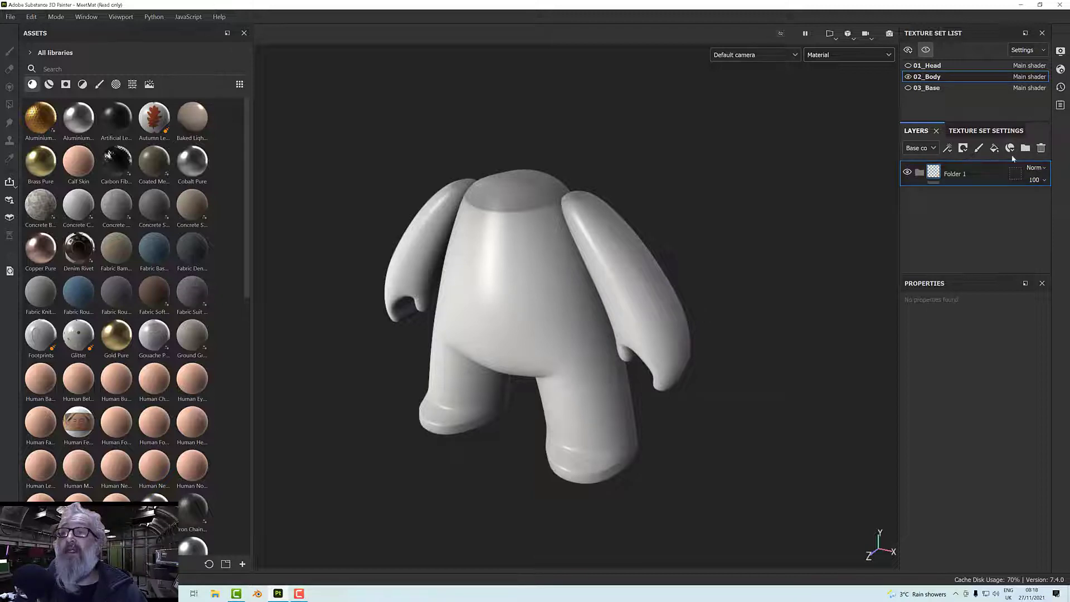
{"action": "left_click", "coordinate": [1026, 148]}
{"action": "double_click", "coordinate": [967, 174]}
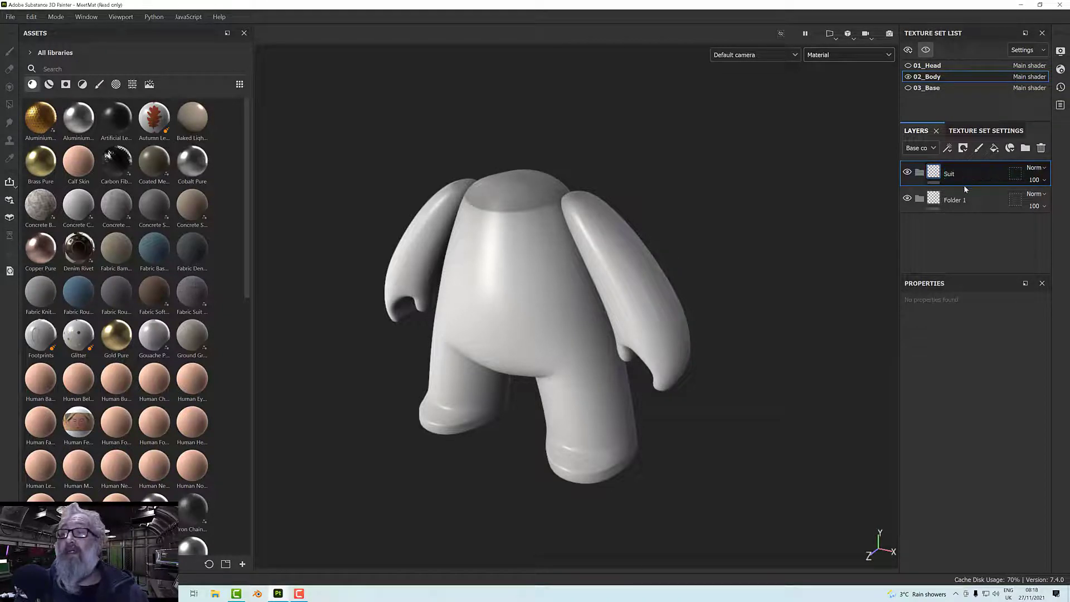
{"action": "double_click", "coordinate": [965, 201]}
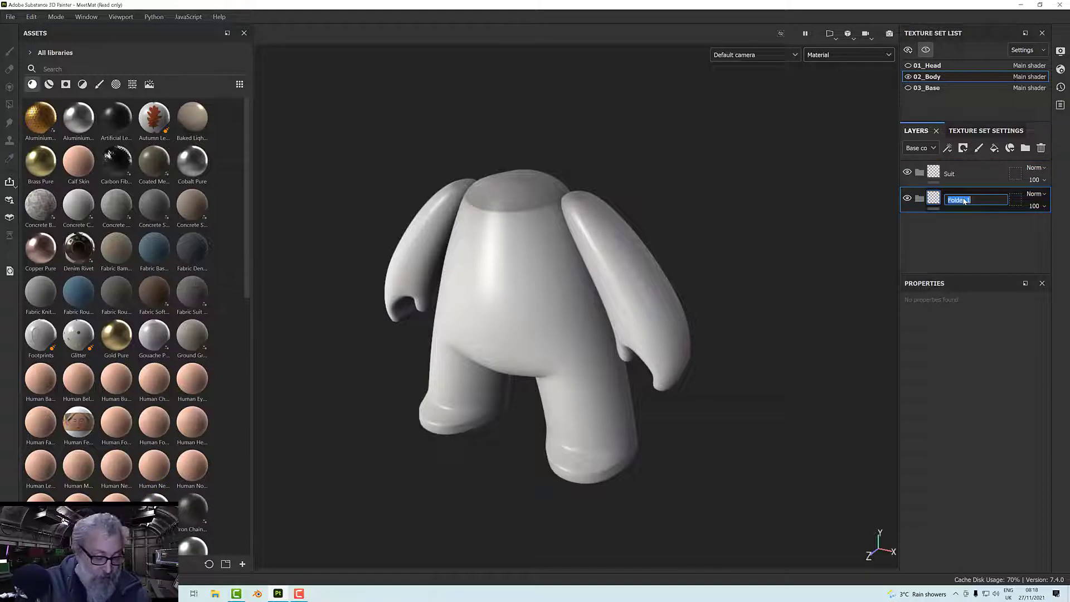
{"action": "type", "text": "Other"}
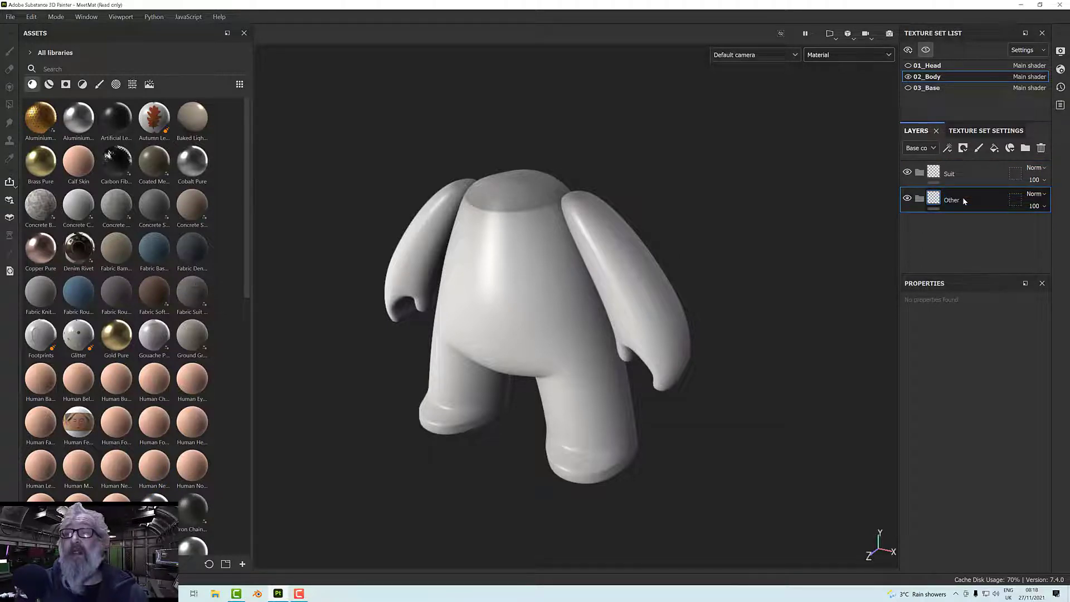
{"action": "key", "text": "Return"}
Add a black mask to both the Suit folder and the Other folder.
{"action": "right_click", "coordinate": [953, 184]}
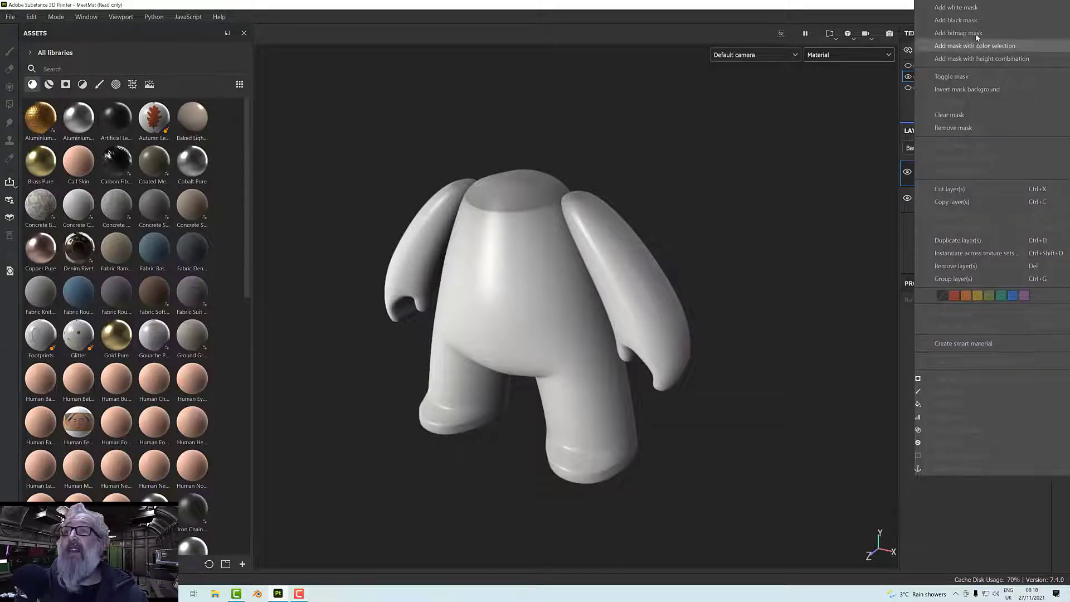
{"action": "left_click", "coordinate": [975, 21]}
{"action": "right_click", "coordinate": [968, 199]}
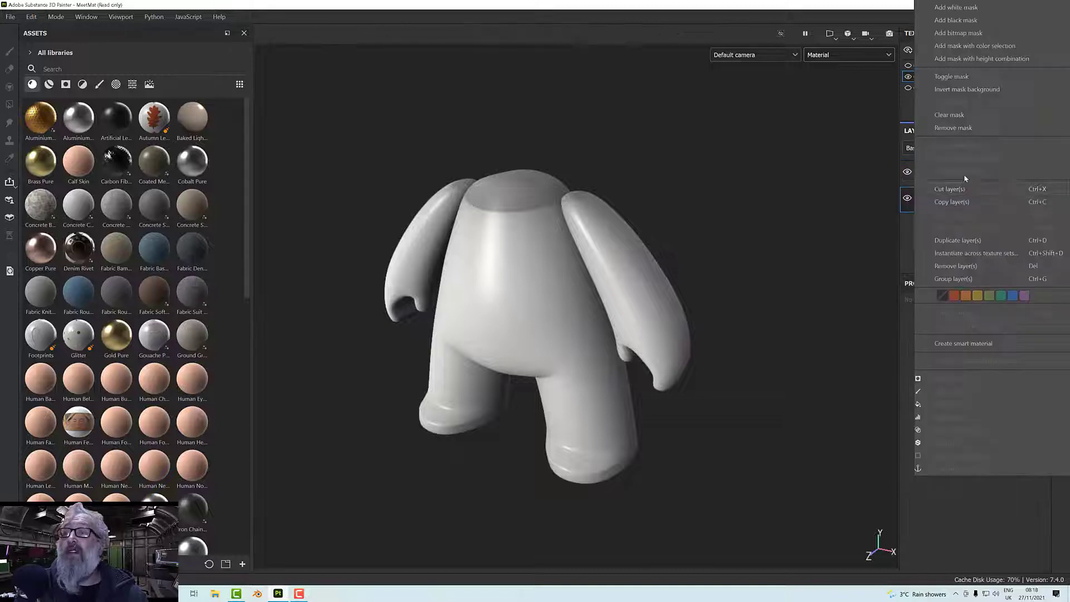
{"action": "left_click", "coordinate": [970, 22]}
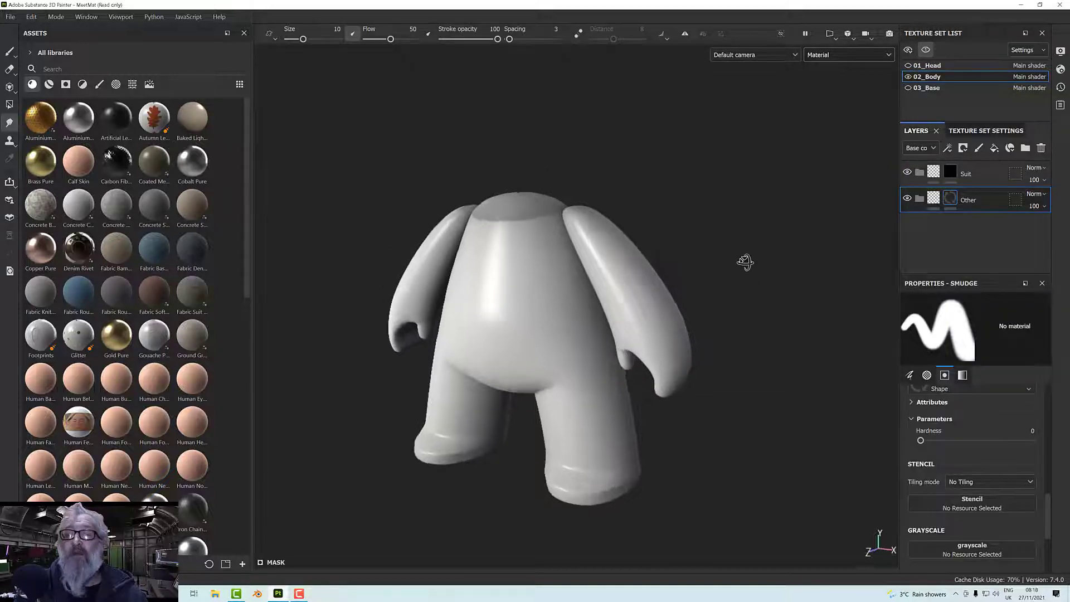
Select the Suit folder's mask and set the viewport display to the Mask channel.
{"action": "left_click", "coordinate": [951, 173]}
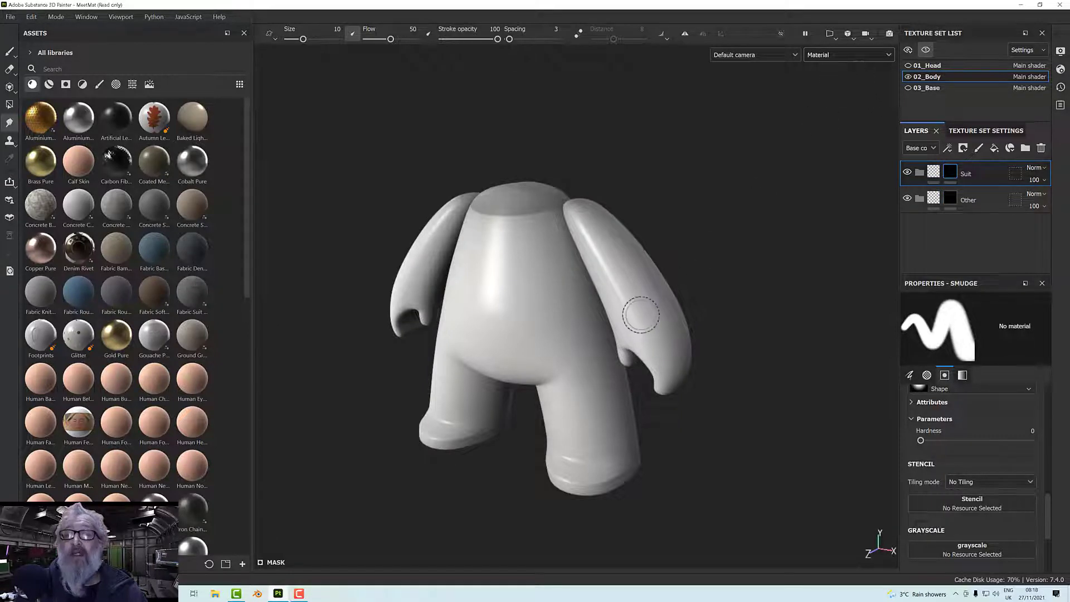
{"action": "left_click", "coordinate": [831, 55]}
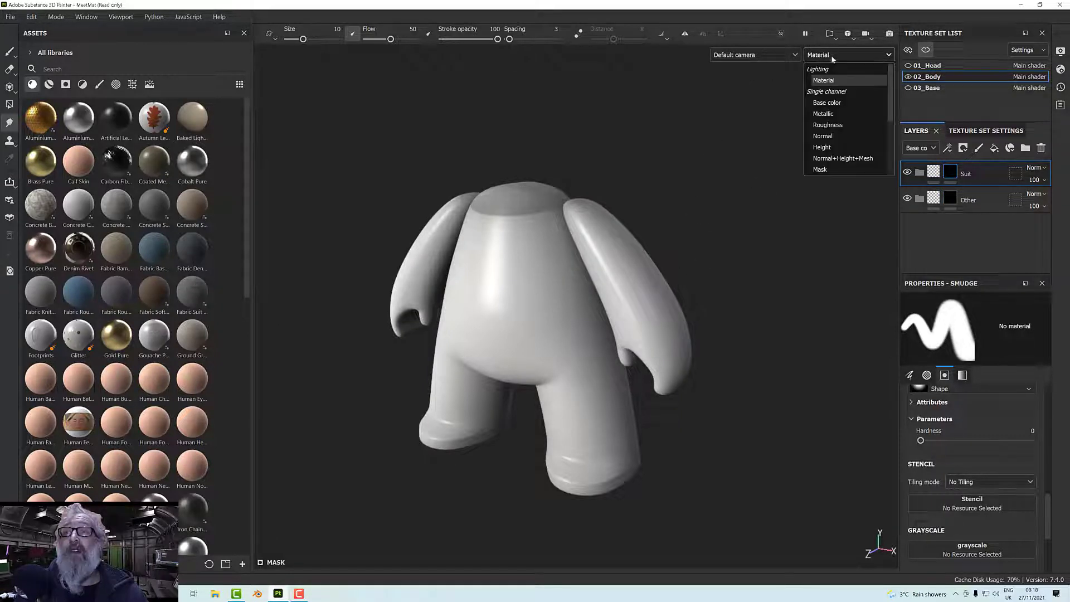
{"action": "left_click", "coordinate": [821, 170]}
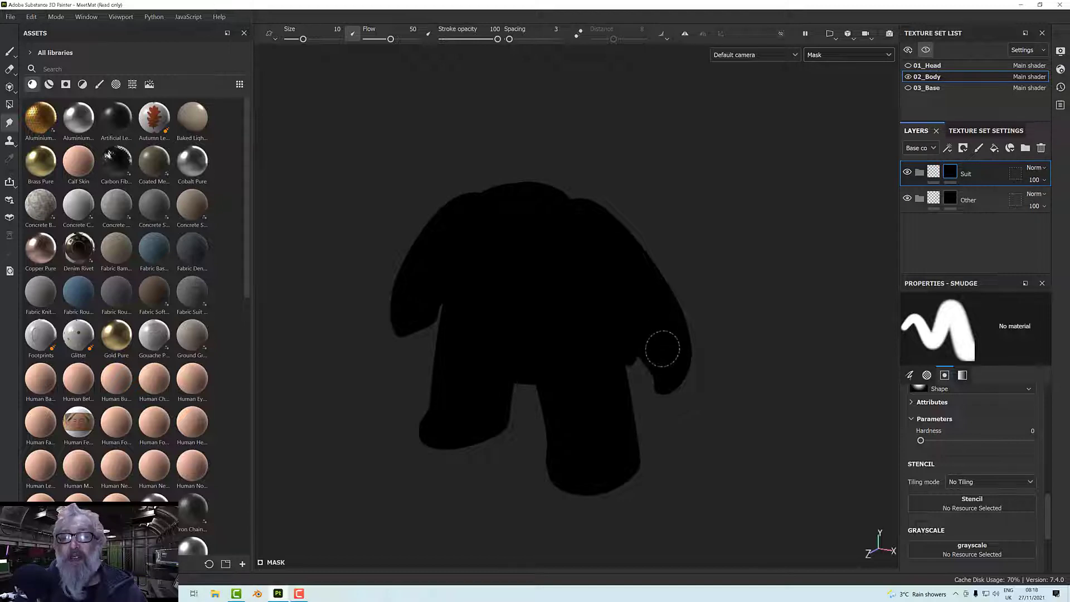
{"action": "scroll", "coordinate": [970, 444], "scroll_direction": "down", "scroll_amount": 3}
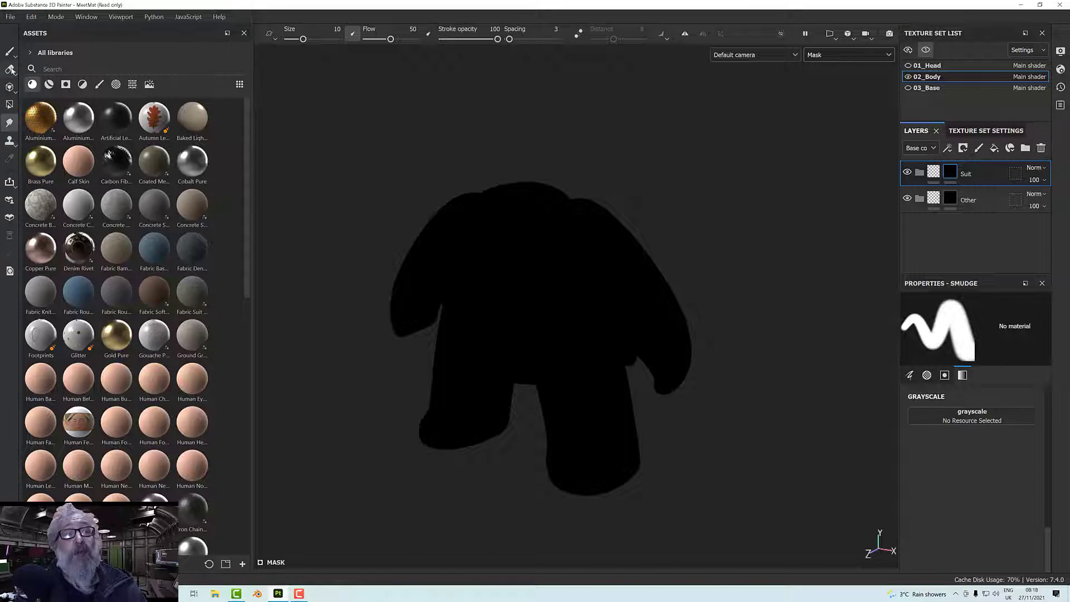
Paint the outer side and fingers of the character's left hand white in the Suit mask with the Paint tool.
{"action": "left_click", "coordinate": [9, 53]}
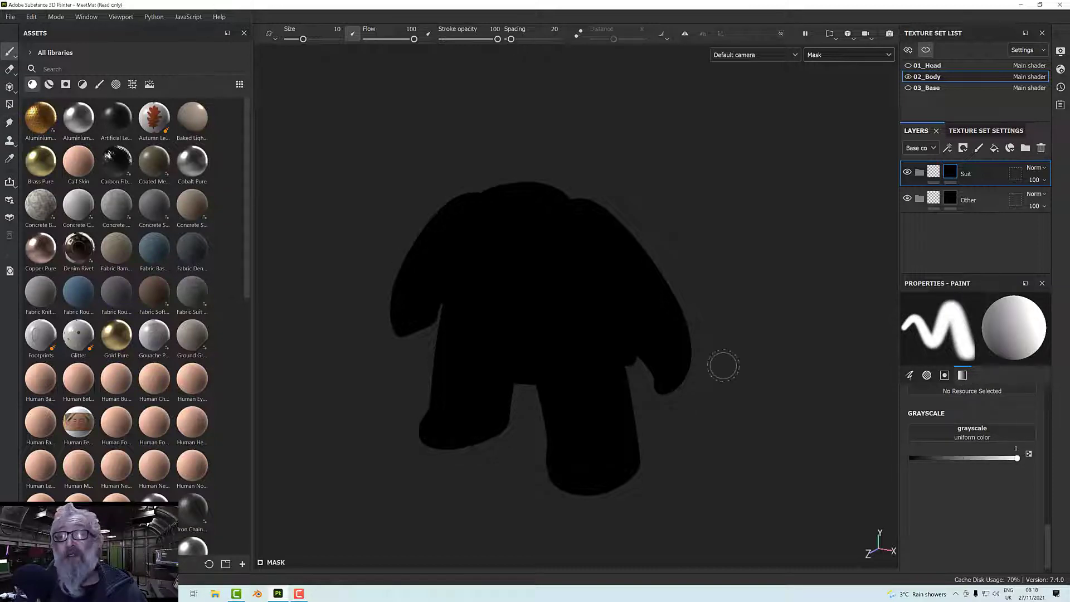
{"action": "mouse_move", "coordinate": [681, 397]}
{"action": "left_mouse_down", "text": "alt"}
{"action": "mouse_move", "coordinate": [664, 379]}
{"action": "mouse_move", "coordinate": [680, 384]}
{"action": "mouse_move", "coordinate": [679, 334]}
{"action": "mouse_move", "coordinate": [748, 339]}
{"action": "mouse_move", "coordinate": [769, 323]}
{"action": "mouse_move", "coordinate": [680, 342]}
{"action": "mouse_move", "coordinate": [723, 334]}
{"action": "left_mouse_up", "text": "alt"}
{"action": "scroll", "coordinate": [680, 342], "scroll_direction": "up", "scroll_amount": 5}
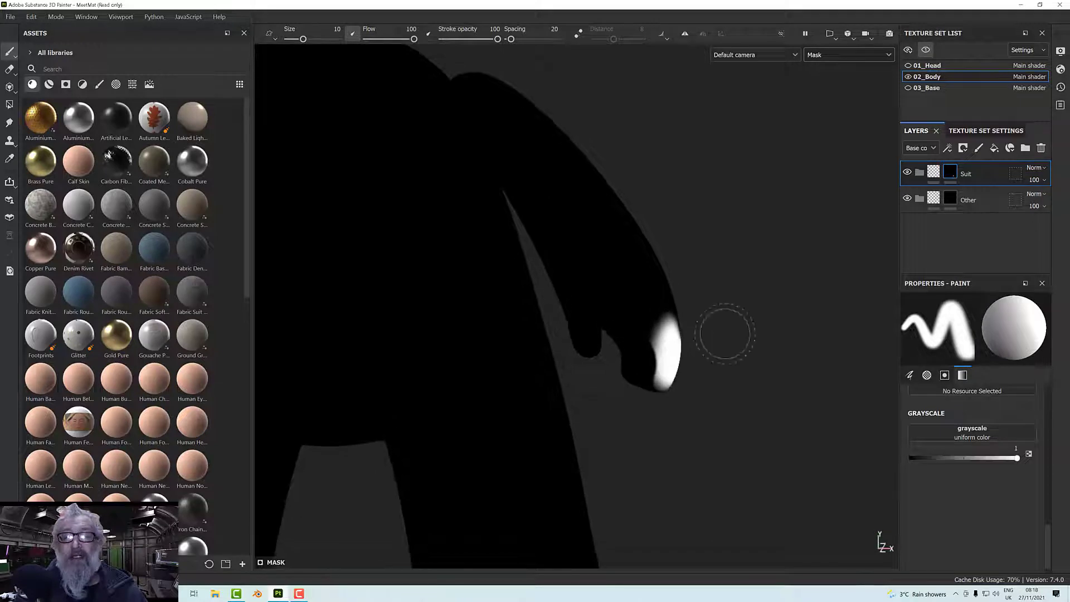
{"action": "mouse_move", "coordinate": [592, 339]}
{"action": "left_mouse_down"}
{"action": "mouse_move", "coordinate": [588, 324]}
{"action": "mouse_move", "coordinate": [613, 323]}
{"action": "mouse_move", "coordinate": [636, 357]}
{"action": "mouse_move", "coordinate": [650, 340]}
{"action": "mouse_move", "coordinate": [650, 365]}
{"action": "mouse_move", "coordinate": [636, 329]}
{"action": "mouse_move", "coordinate": [608, 315]}
{"action": "mouse_move", "coordinate": [554, 337]}
{"action": "mouse_move", "coordinate": [576, 350]}
{"action": "left_mouse_up"}
{"action": "mouse_move", "coordinate": [658, 334]}
{"action": "left_mouse_down"}
{"action": "mouse_move", "coordinate": [685, 344]}
{"action": "mouse_move", "coordinate": [693, 313]}
{"action": "mouse_move", "coordinate": [736, 303]}
{"action": "mouse_move", "coordinate": [676, 301]}
{"action": "mouse_move", "coordinate": [745, 296]}
{"action": "mouse_move", "coordinate": [738, 343]}
{"action": "mouse_move", "coordinate": [692, 356]}
{"action": "mouse_move", "coordinate": [736, 323]}
{"action": "mouse_move", "coordinate": [703, 342]}
{"action": "mouse_move", "coordinate": [690, 366]}
{"action": "mouse_move", "coordinate": [719, 363]}
{"action": "mouse_move", "coordinate": [711, 343]}
{"action": "mouse_move", "coordinate": [695, 357]}
{"action": "mouse_move", "coordinate": [832, 349]}
{"action": "mouse_move", "coordinate": [847, 357]}
{"action": "left_mouse_up"}
{"action": "mouse_move", "coordinate": [662, 381]}
{"action": "left_mouse_down"}
{"action": "mouse_move", "coordinate": [616, 379]}
{"action": "mouse_move", "coordinate": [608, 372]}
{"action": "mouse_move", "coordinate": [617, 351]}
{"action": "mouse_move", "coordinate": [603, 370]}
{"action": "mouse_move", "coordinate": [810, 390]}
{"action": "mouse_move", "coordinate": [692, 377]}
{"action": "mouse_move", "coordinate": [457, 383]}
{"action": "mouse_move", "coordinate": [447, 330]}
{"action": "mouse_move", "coordinate": [448, 344]}
{"action": "mouse_move", "coordinate": [521, 325]}
{"action": "mouse_move", "coordinate": [530, 337]}
{"action": "mouse_move", "coordinate": [532, 312]}
{"action": "mouse_move", "coordinate": [490, 287]}
{"action": "mouse_move", "coordinate": [456, 284]}
{"action": "mouse_move", "coordinate": [635, 346]}
{"action": "left_mouse_up"}
{"action": "mouse_move", "coordinate": [430, 320]}
{"action": "left_mouse_down", "text": "alt"}
{"action": "mouse_move", "coordinate": [530, 331]}
{"action": "mouse_move", "coordinate": [423, 301]}
{"action": "mouse_move", "coordinate": [328, 317]}
{"action": "left_mouse_up", "text": "alt"}
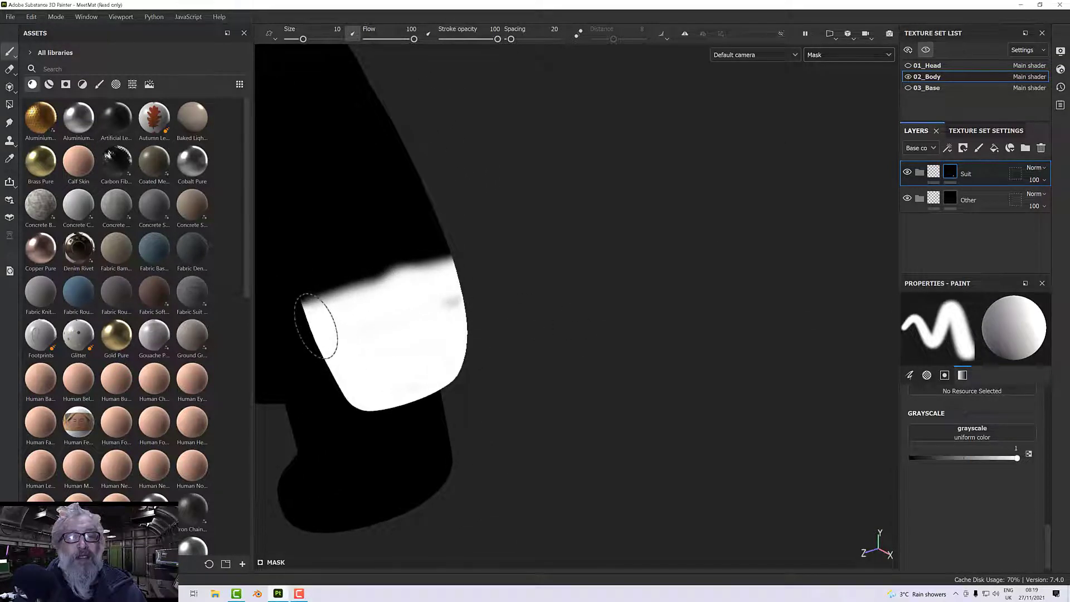
Cover the black gaps left on the back, inner side and thumb of the left hand with white in the Suit mask.
{"action": "mouse_move", "coordinate": [398, 314]}
{"action": "left_mouse_down", "text": "alt"}
{"action": "mouse_move", "coordinate": [258, 322]}
{"action": "mouse_move", "coordinate": [585, 327]}
{"action": "left_mouse_up", "text": "alt"}
{"action": "left_click_drag", "start_coordinate": [475, 334], "coordinate": [308, 259], "text": "alt"}
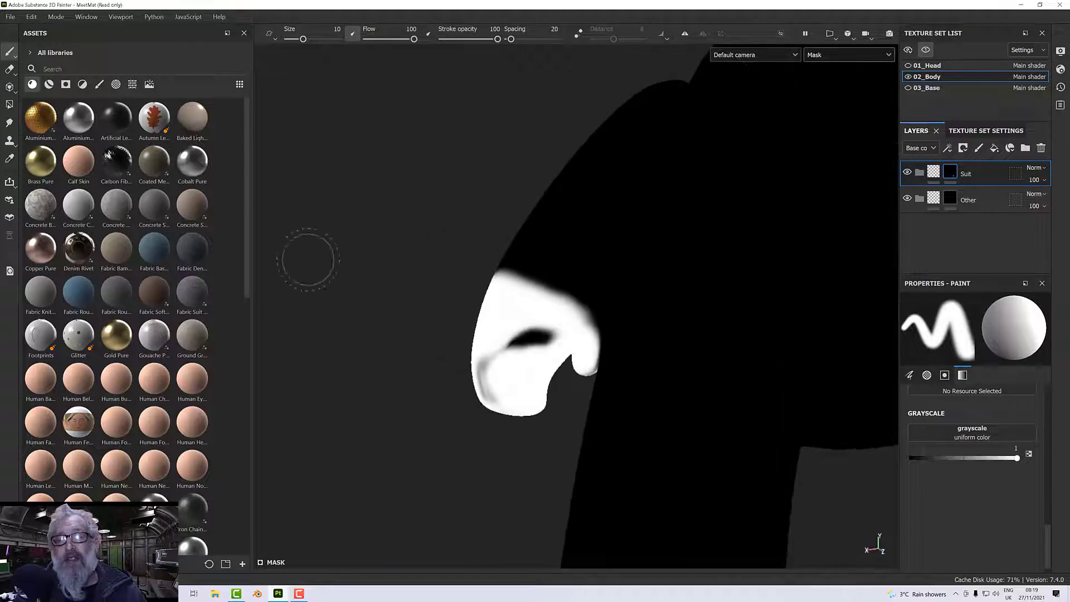
{"action": "mouse_move", "coordinate": [493, 385]}
{"action": "left_mouse_down", "text": "alt"}
{"action": "mouse_move", "coordinate": [520, 358]}
{"action": "mouse_move", "coordinate": [515, 344]}
{"action": "mouse_move", "coordinate": [700, 313]}
{"action": "mouse_move", "coordinate": [868, 318]}
{"action": "mouse_move", "coordinate": [485, 320]}
{"action": "mouse_move", "coordinate": [748, 353]}
{"action": "mouse_move", "coordinate": [617, 329]}
{"action": "mouse_move", "coordinate": [582, 340]}
{"action": "left_mouse_up", "text": "alt"}
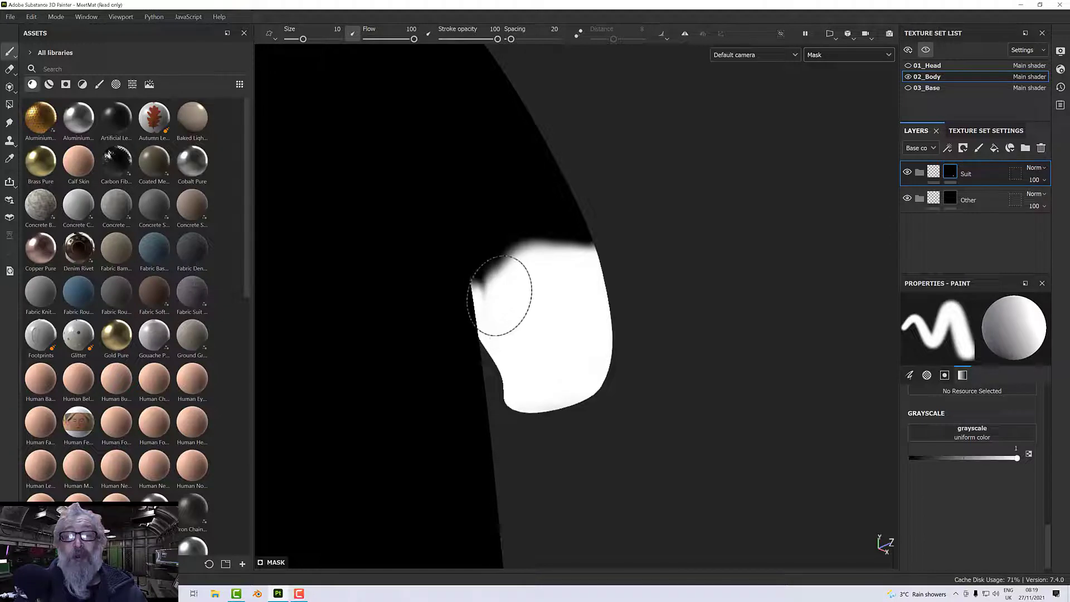
{"action": "mouse_move", "coordinate": [564, 318]}
{"action": "left_mouse_down", "text": "alt"}
{"action": "mouse_move", "coordinate": [450, 285]}
{"action": "mouse_move", "coordinate": [539, 331]}
{"action": "mouse_move", "coordinate": [430, 333]}
{"action": "mouse_move", "coordinate": [507, 353]}
{"action": "left_mouse_up", "text": "alt"}
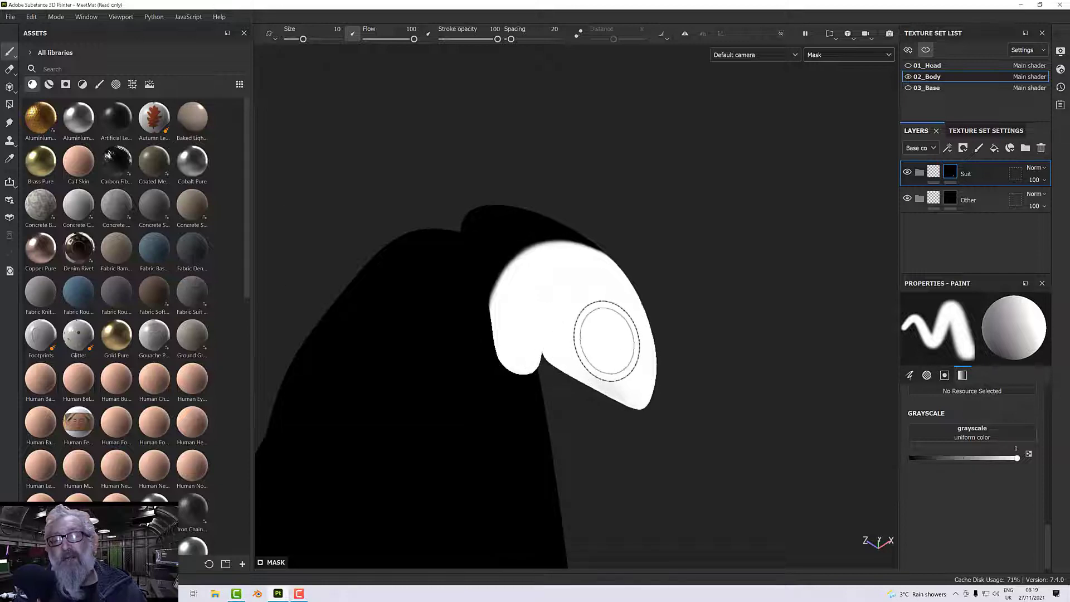
{"action": "left_click_drag", "start_coordinate": [609, 334], "coordinate": [420, 382], "text": "alt"}
{"action": "mouse_move", "coordinate": [592, 319]}
{"action": "left_mouse_down", "text": "alt"}
{"action": "mouse_move", "coordinate": [591, 304]}
{"action": "mouse_move", "coordinate": [480, 370]}
{"action": "mouse_move", "coordinate": [403, 361]}
{"action": "mouse_move", "coordinate": [469, 366]}
{"action": "mouse_move", "coordinate": [426, 358]}
{"action": "left_mouse_up", "text": "alt"}
{"action": "scroll", "coordinate": [425, 358], "scroll_direction": "up", "scroll_amount": 3}
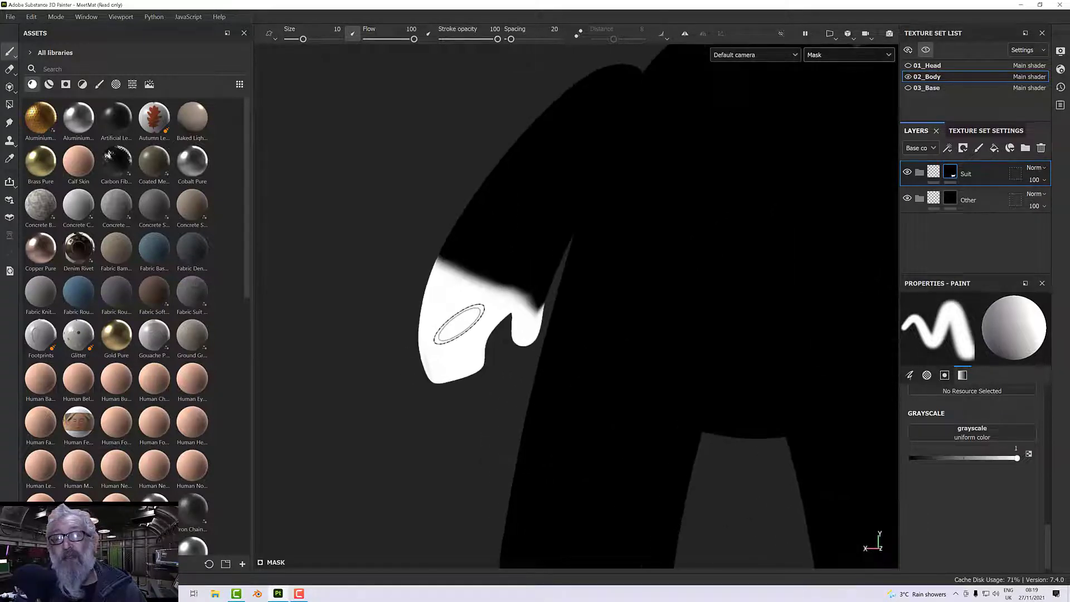
Turn on mirror symmetry across the X axis for painting and show the symmetry plane in the viewport.
{"action": "scroll", "coordinate": [459, 324], "scroll_direction": "down", "scroll_amount": 5}
{"action": "left_click_drag", "start_coordinate": [459, 324], "coordinate": [610, 322], "text": "alt"}
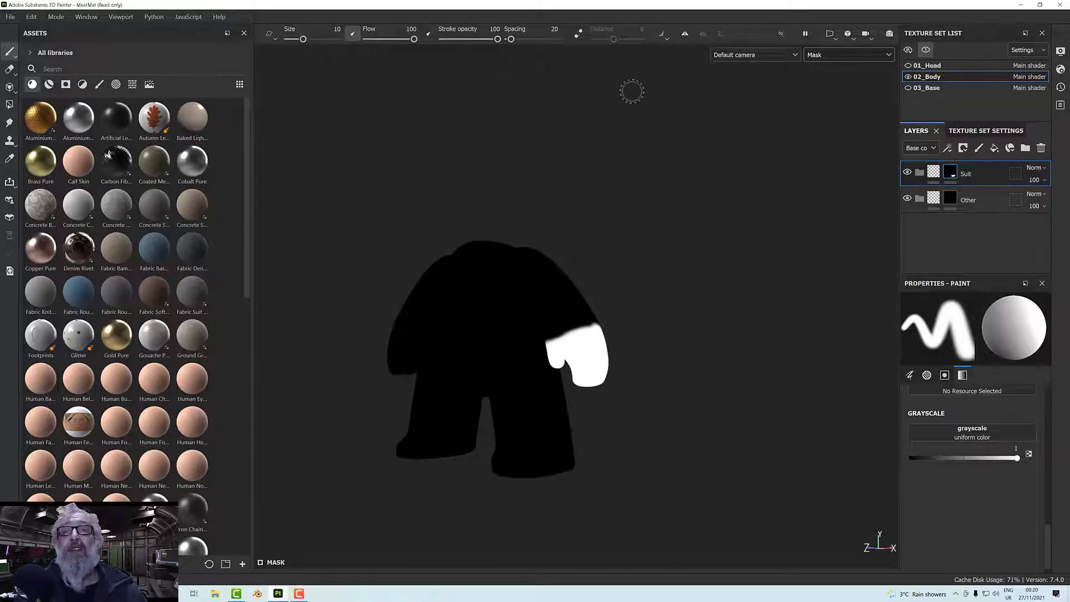
{"action": "left_click", "coordinate": [683, 39]}
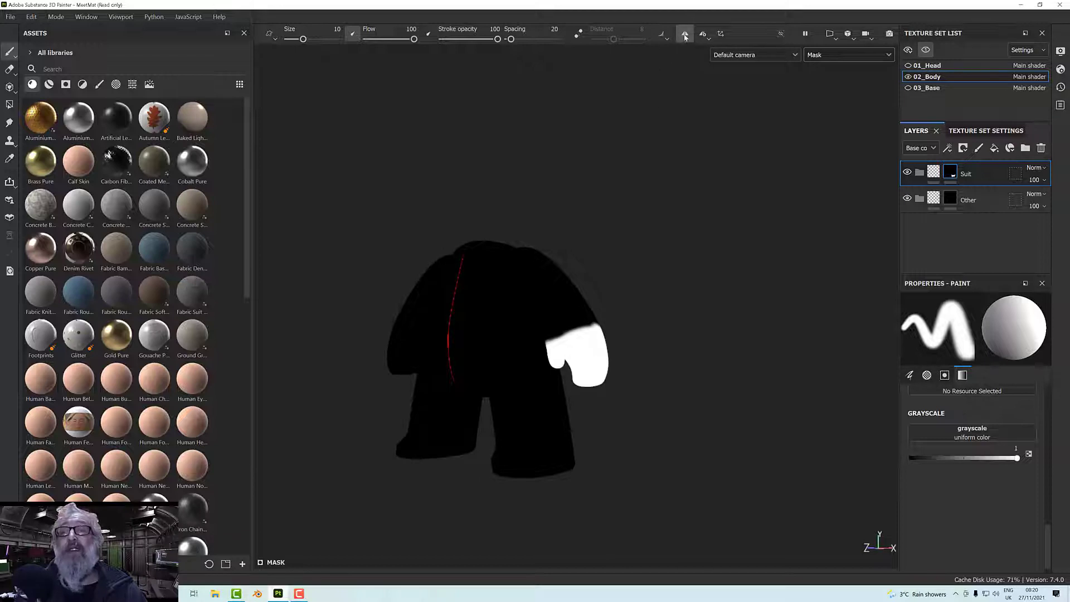
{"action": "left_click_drag", "start_coordinate": [530, 370], "coordinate": [547, 353], "text": "alt"}
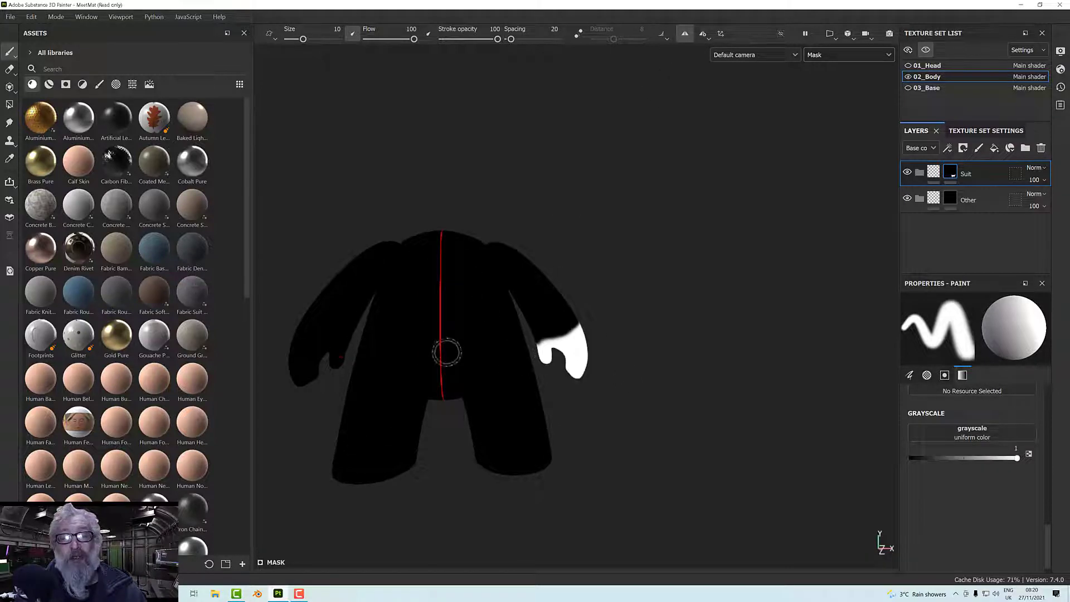
{"action": "middle_click_drag", "start_coordinate": [654, 290], "coordinate": [630, 267], "text": "alt"}
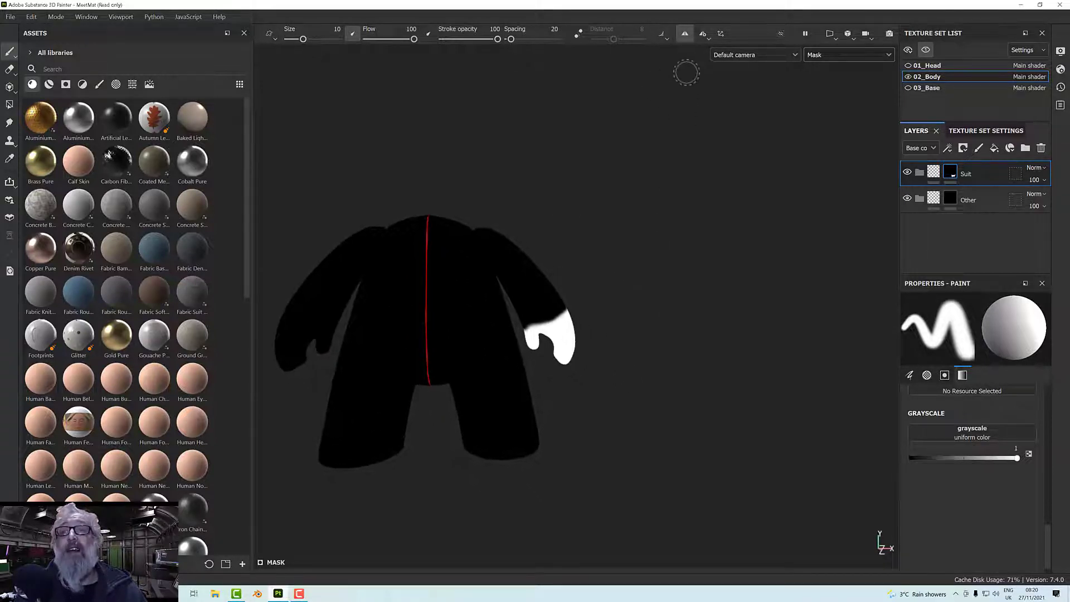
{"action": "left_click", "coordinate": [706, 39]}
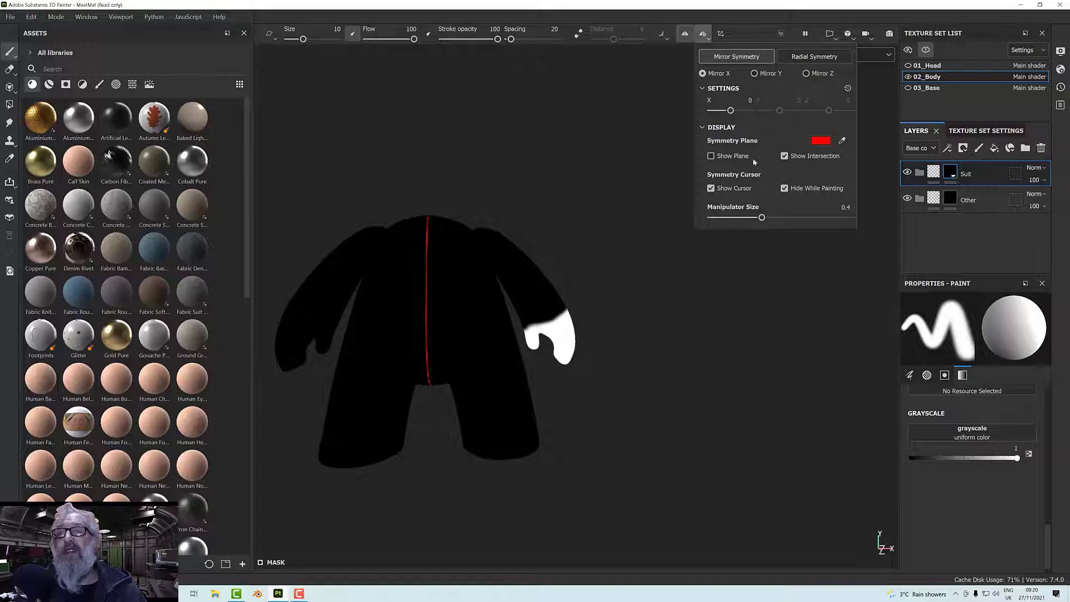
{"action": "left_click", "coordinate": [711, 157]}
{"action": "left_click_drag", "start_coordinate": [634, 210], "coordinate": [429, 234], "text": "alt"}
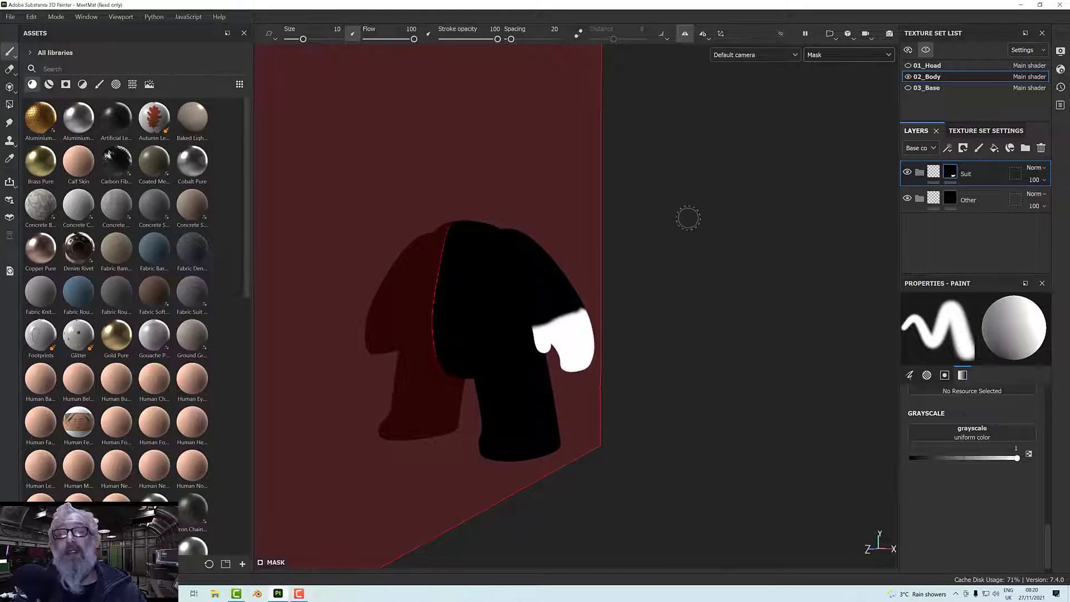
Paint a white band along the outer side of the left foot in the Suit mask with mirror symmetry.
{"action": "middle_click_drag", "start_coordinate": [704, 194], "coordinate": [723, 114], "text": "alt"}
{"action": "scroll", "coordinate": [547, 383], "scroll_direction": "up", "scroll_amount": 5}
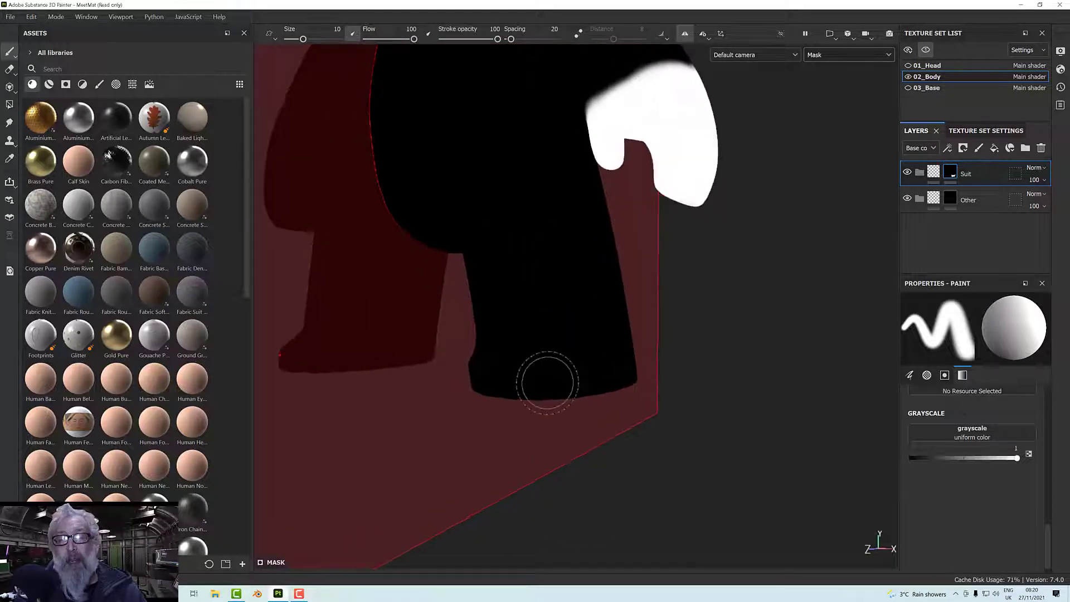
{"action": "scroll", "coordinate": [548, 383], "scroll_direction": "up", "scroll_amount": 4}
{"action": "left_click", "coordinate": [447, 374]}
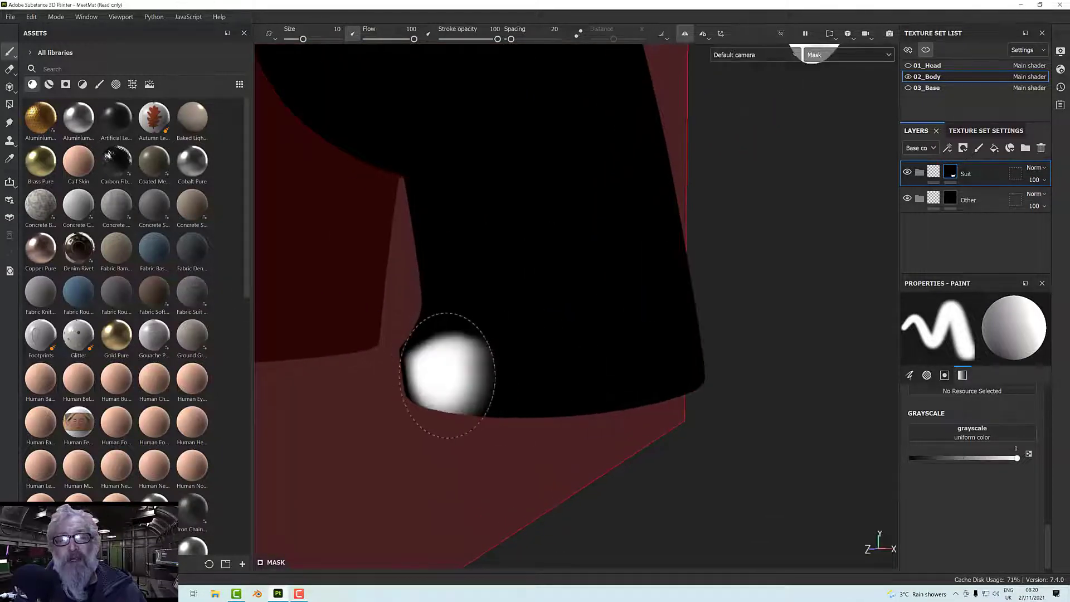
{"action": "left_click_drag", "start_coordinate": [447, 374], "coordinate": [669, 370]}
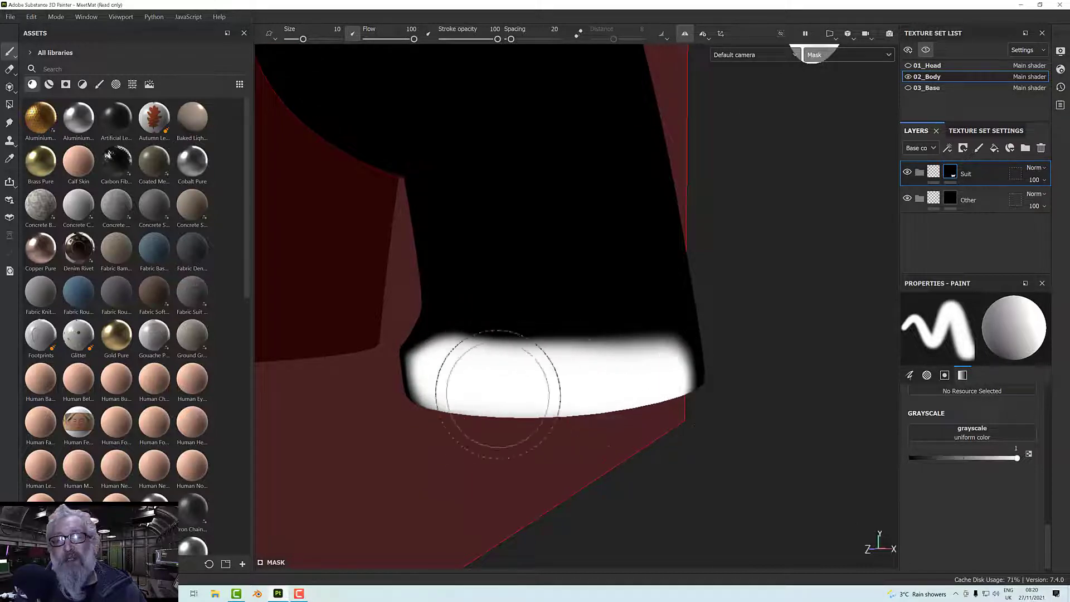
{"action": "left_click_drag", "start_coordinate": [499, 394], "coordinate": [711, 378], "text": "alt"}
{"action": "middle_click_drag", "start_coordinate": [614, 379], "coordinate": [731, 363], "text": "alt"}
Continue the white band around the front and inner side of the left foot in the Suit mask.
{"action": "mouse_move", "coordinate": [649, 373]}
{"action": "left_mouse_down"}
{"action": "mouse_move", "coordinate": [520, 387]}
{"action": "mouse_move", "coordinate": [406, 370]}
{"action": "mouse_move", "coordinate": [329, 383]}
{"action": "mouse_move", "coordinate": [412, 386]}
{"action": "left_mouse_up"}
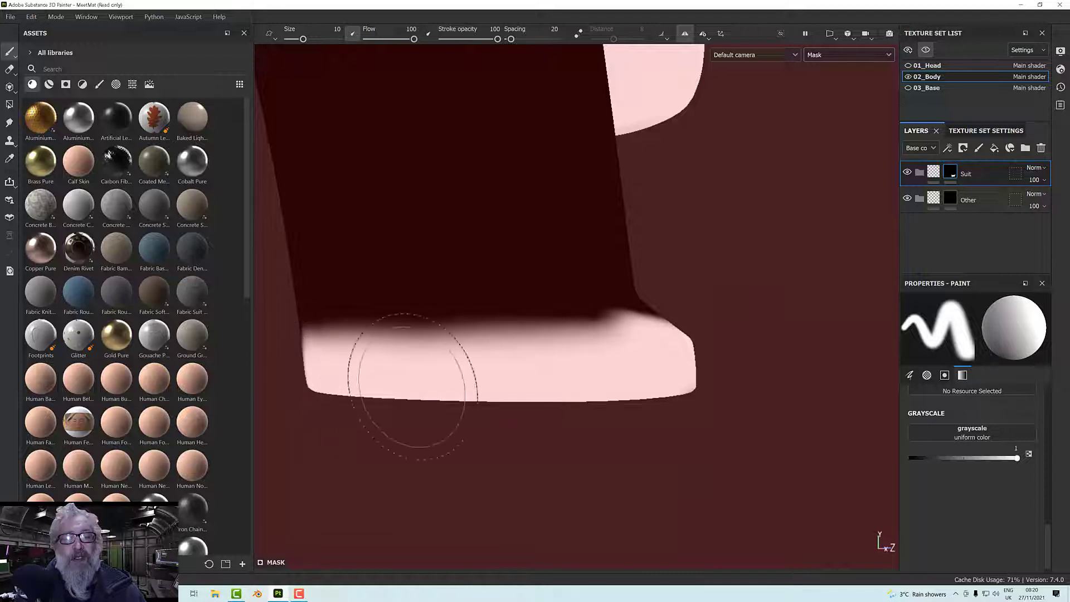
{"action": "left_click_drag", "start_coordinate": [585, 389], "coordinate": [474, 397], "text": "alt"}
{"action": "scroll", "coordinate": [615, 355], "scroll_direction": "down", "scroll_amount": 1}
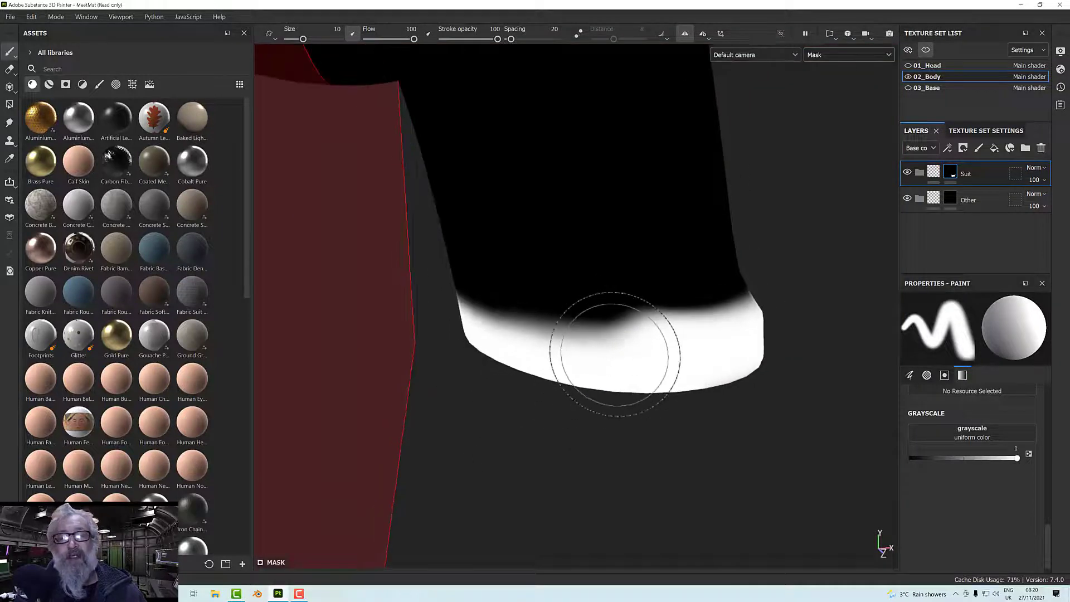
{"action": "scroll", "coordinate": [615, 355], "scroll_direction": "down", "scroll_amount": 4}
{"action": "mouse_move", "coordinate": [617, 358]}
{"action": "left_mouse_down", "text": "alt"}
{"action": "mouse_move", "coordinate": [628, 346]}
{"action": "mouse_move", "coordinate": [956, 315]}
{"action": "left_mouse_up", "text": "alt"}
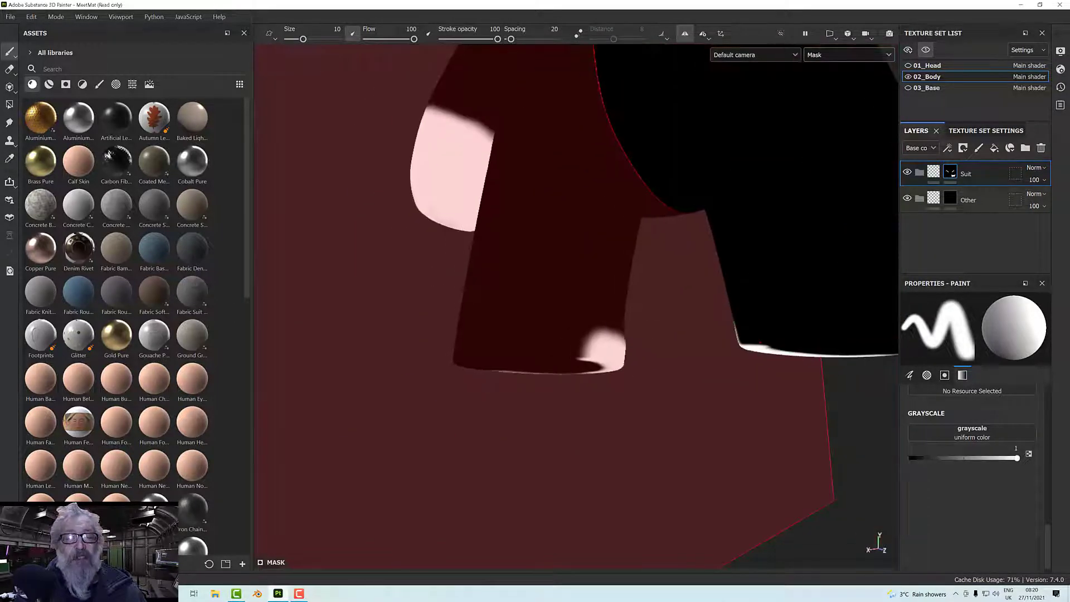
Fill the back of the left foot and its whole sole with white in the Suit mask.
{"action": "mouse_move", "coordinate": [614, 350]}
{"action": "left_mouse_down"}
{"action": "mouse_move", "coordinate": [478, 356]}
{"action": "mouse_move", "coordinate": [704, 382]}
{"action": "left_mouse_up"}
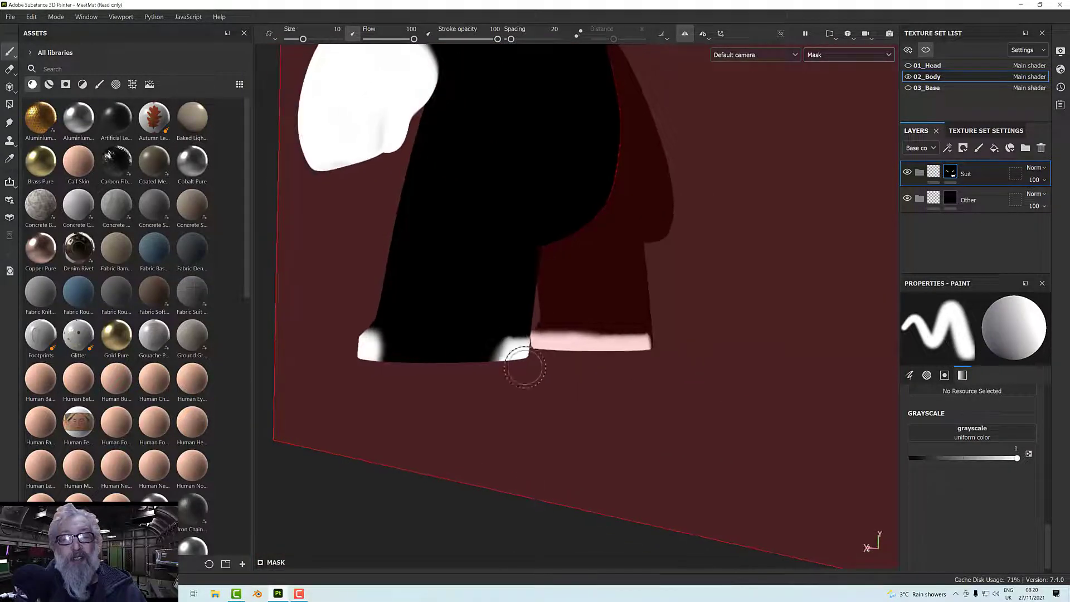
{"action": "mouse_move", "coordinate": [470, 355]}
{"action": "left_mouse_down"}
{"action": "mouse_move", "coordinate": [374, 348]}
{"action": "mouse_move", "coordinate": [492, 367]}
{"action": "left_mouse_up"}
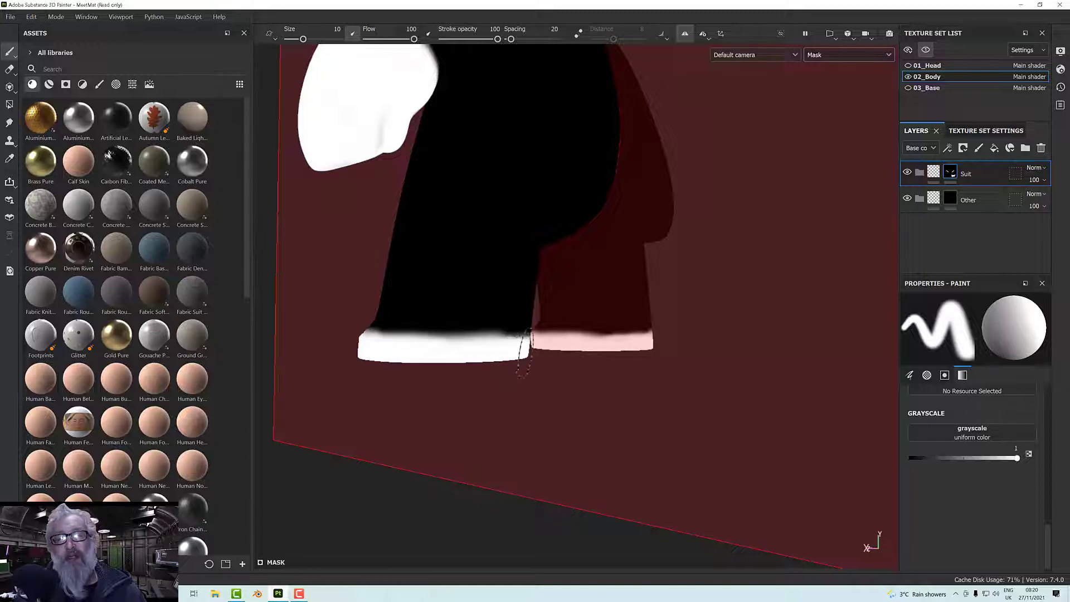
{"action": "left_click_drag", "start_coordinate": [470, 353], "coordinate": [581, 302], "text": "alt"}
{"action": "mouse_move", "coordinate": [571, 329]}
{"action": "left_mouse_down"}
{"action": "mouse_move", "coordinate": [565, 346]}
{"action": "mouse_move", "coordinate": [588, 326]}
{"action": "left_mouse_up"}
{"action": "mouse_move", "coordinate": [503, 276]}
{"action": "left_mouse_down"}
{"action": "mouse_move", "coordinate": [467, 301]}
{"action": "mouse_move", "coordinate": [526, 357]}
{"action": "mouse_move", "coordinate": [564, 310]}
{"action": "mouse_move", "coordinate": [507, 346]}
{"action": "mouse_move", "coordinate": [509, 334]}
{"action": "mouse_move", "coordinate": [610, 340]}
{"action": "left_mouse_up"}
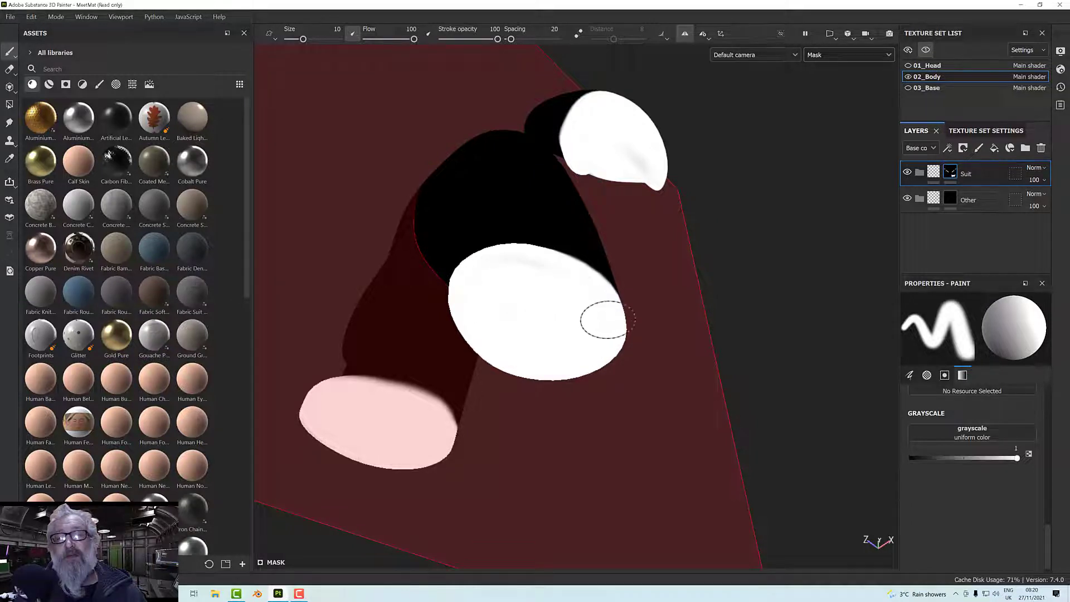
Straighten the upper edge of the white band on the left foot's inner side using brush size 4.16.
{"action": "mouse_move", "coordinate": [541, 277]}
{"action": "left_mouse_down", "text": "alt"}
{"action": "mouse_move", "coordinate": [547, 332]}
{"action": "mouse_move", "coordinate": [605, 444]}
{"action": "mouse_move", "coordinate": [721, 442]}
{"action": "mouse_move", "coordinate": [850, 421]}
{"action": "mouse_move", "coordinate": [796, 416]}
{"action": "left_mouse_up", "text": "alt"}
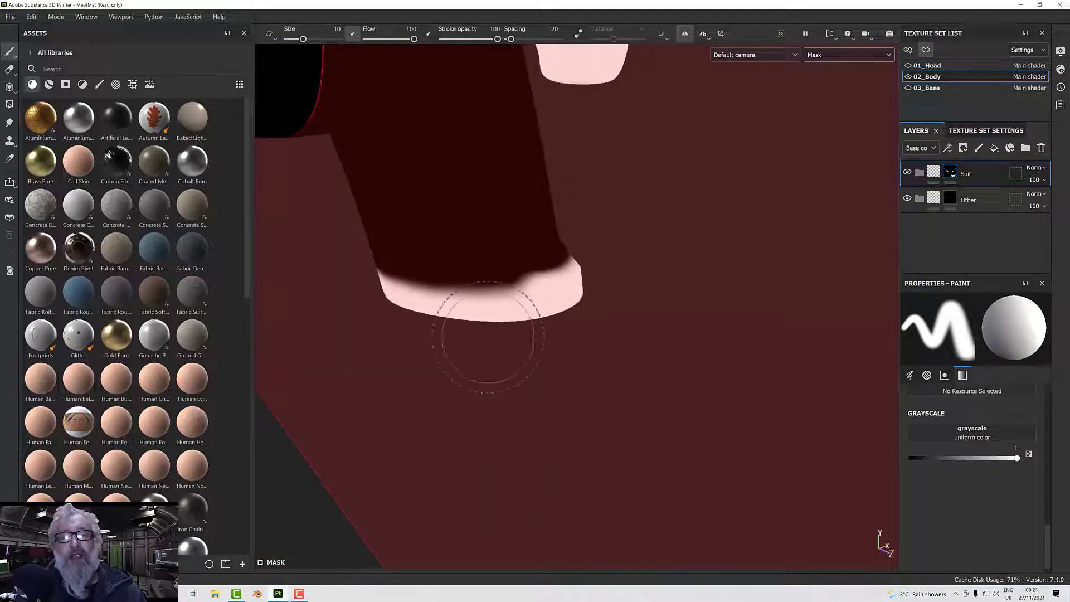
{"action": "scroll", "coordinate": [485, 306], "scroll_direction": "up", "scroll_amount": 4}
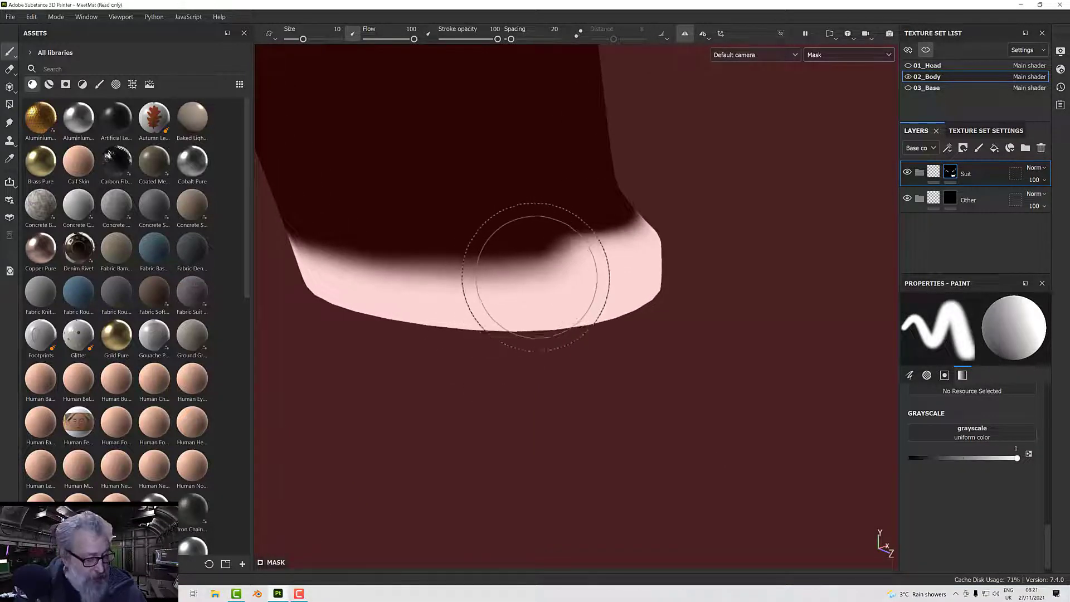
{"action": "right_click_drag", "start_coordinate": [541, 265], "coordinate": [502, 265], "text": "ctrl"}
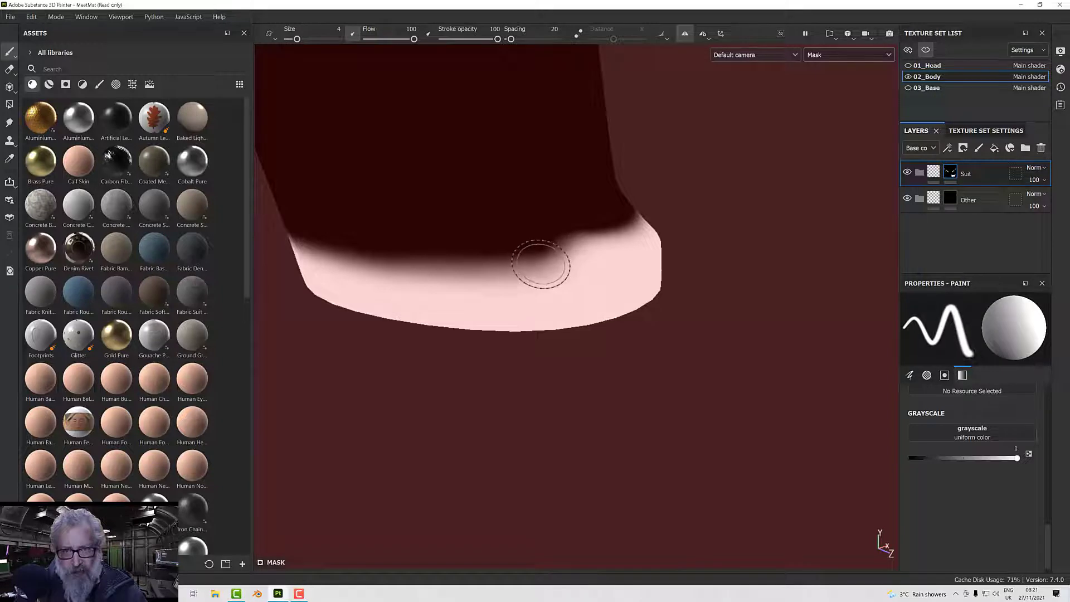
{"action": "left_click_drag", "start_coordinate": [432, 277], "coordinate": [306, 267]}
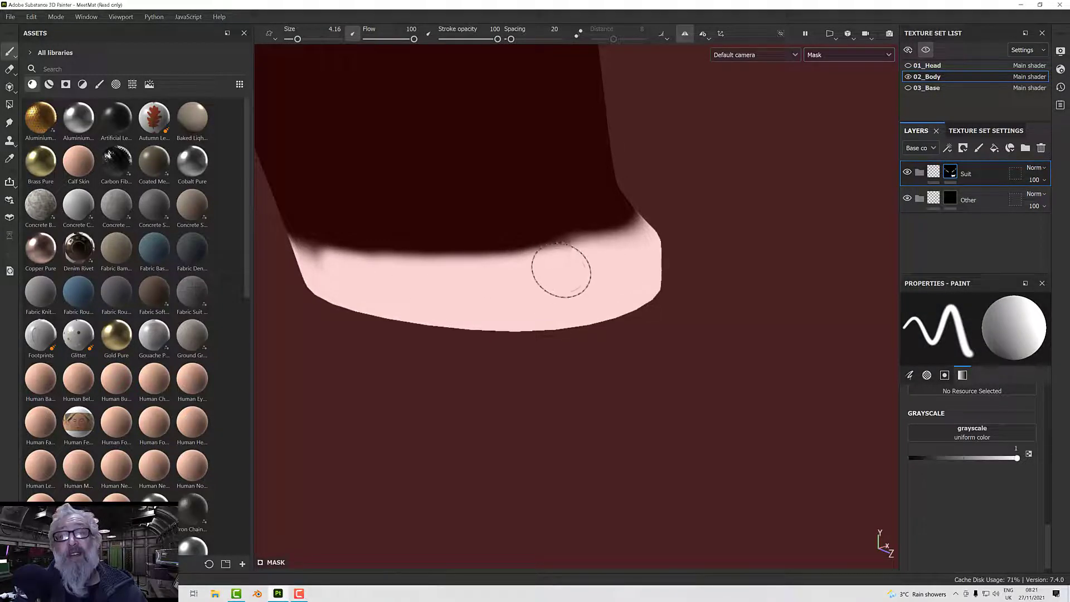
{"action": "mouse_move", "coordinate": [585, 258]}
{"action": "left_mouse_down", "text": "alt"}
{"action": "mouse_move", "coordinate": [528, 277]}
{"action": "mouse_move", "coordinate": [720, 258]}
{"action": "mouse_move", "coordinate": [577, 282]}
{"action": "left_mouse_up", "text": "alt"}
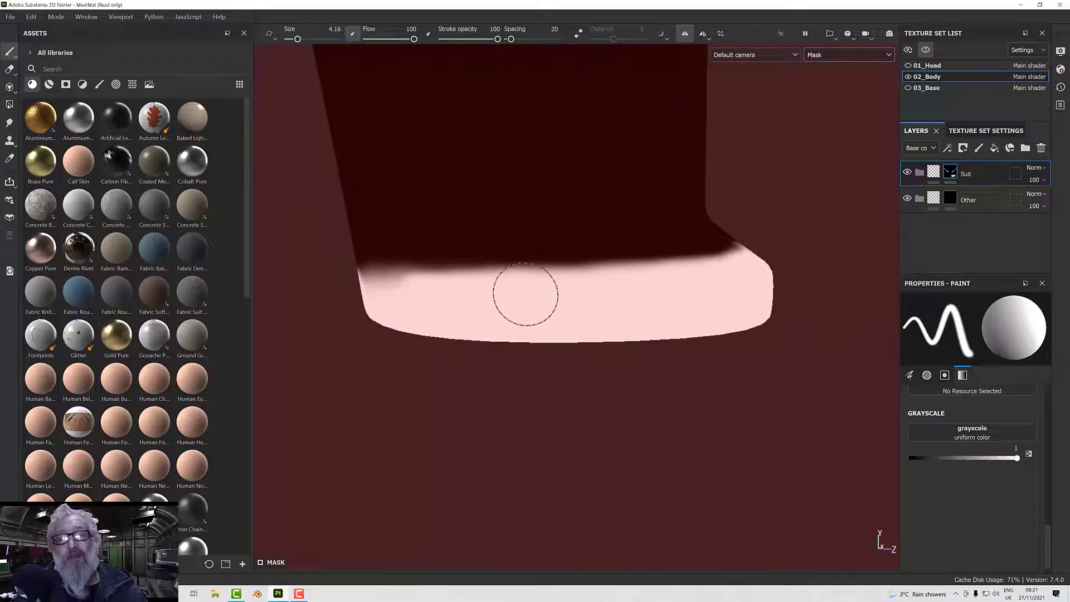
{"action": "left_click_drag", "start_coordinate": [521, 301], "coordinate": [619, 298], "text": "alt"}
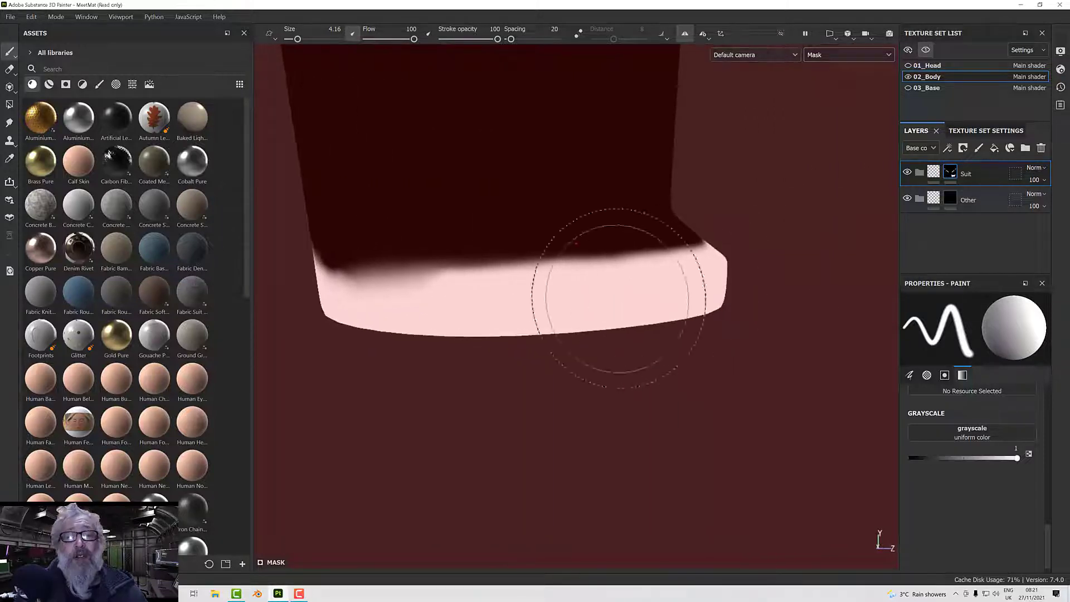
Refine the band's upper edge toward the back of the left foot with a smaller brush of size 2.1.
{"action": "key", "text": "bracketleft"}
{"action": "key", "text": "bracketleft"}
{"action": "key", "text": "bracketleft"}
{"action": "key", "text": "bracketleft"}
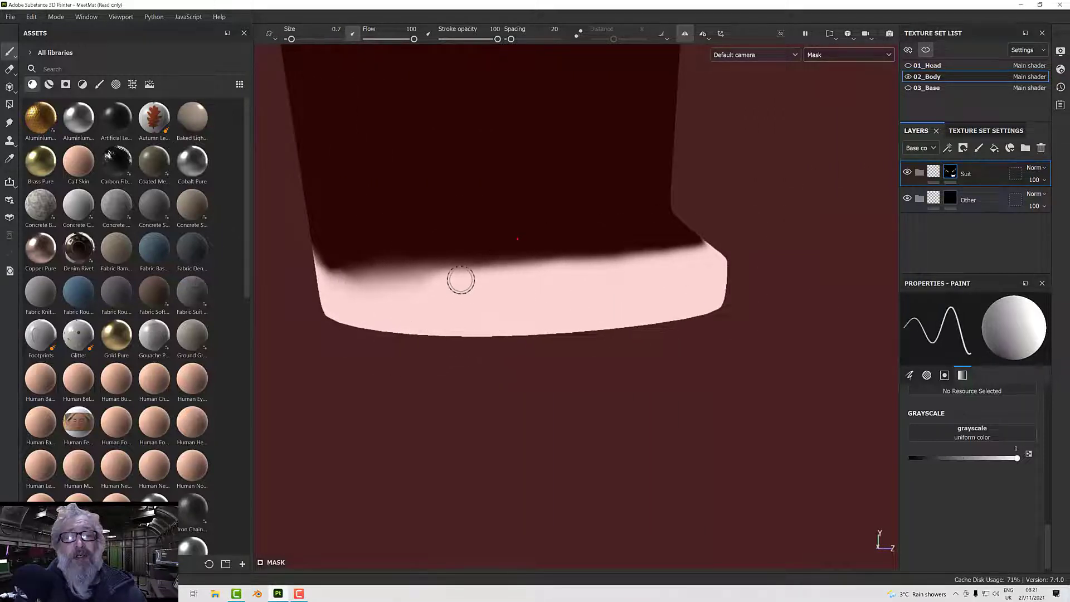
{"action": "left_click_drag", "start_coordinate": [399, 295], "coordinate": [563, 282], "text": "alt"}
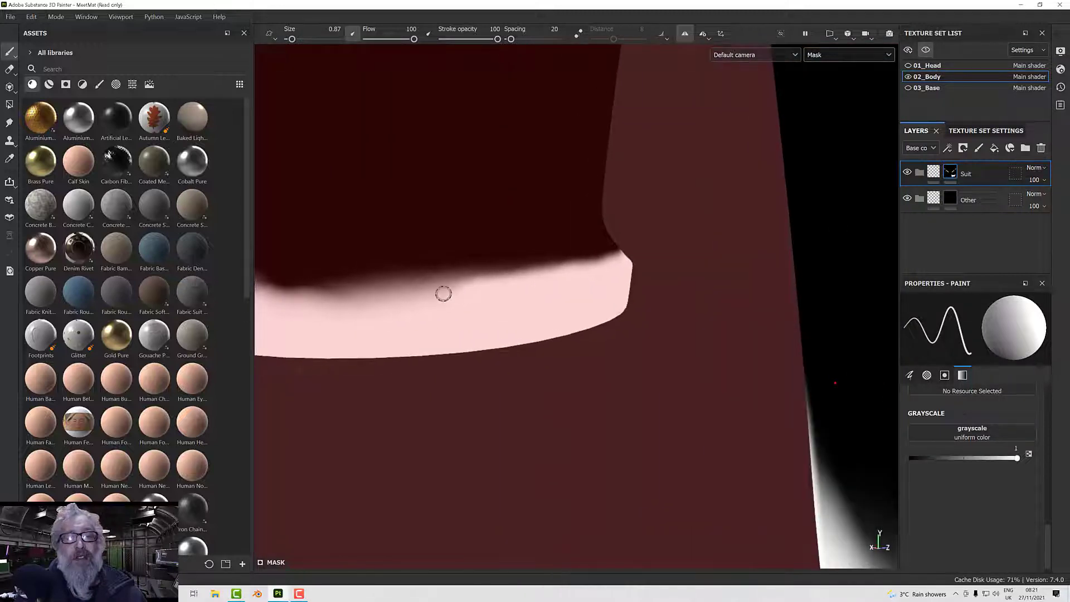
{"action": "right_click_drag", "start_coordinate": [442, 291], "coordinate": [470, 289], "text": "ctrl"}
{"action": "left_click_drag", "start_coordinate": [471, 289], "coordinate": [268, 293]}
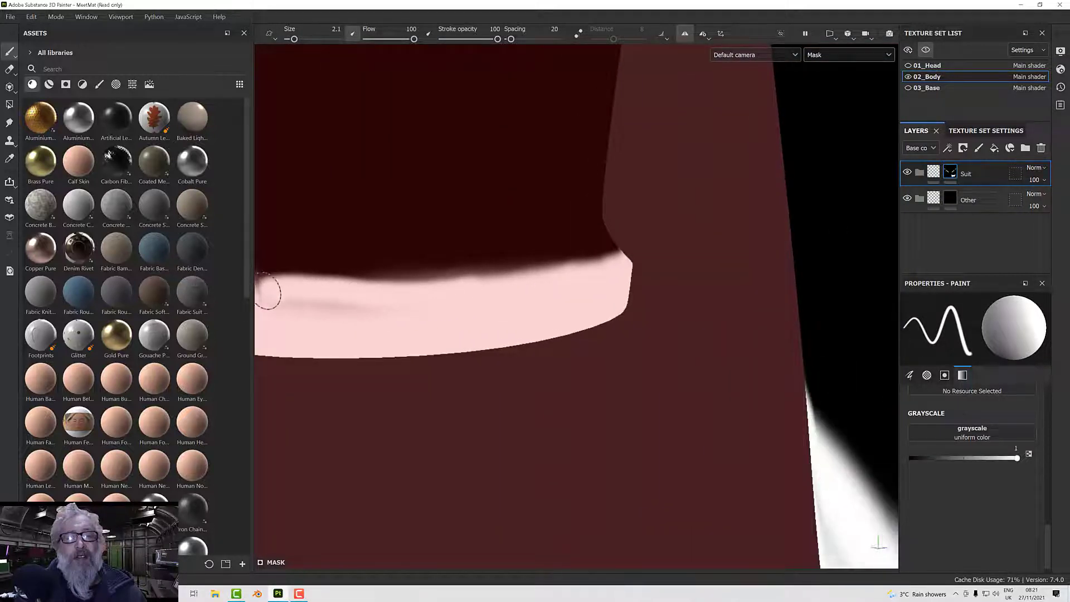
{"action": "left_click_drag", "start_coordinate": [359, 305], "coordinate": [621, 294], "text": "alt"}
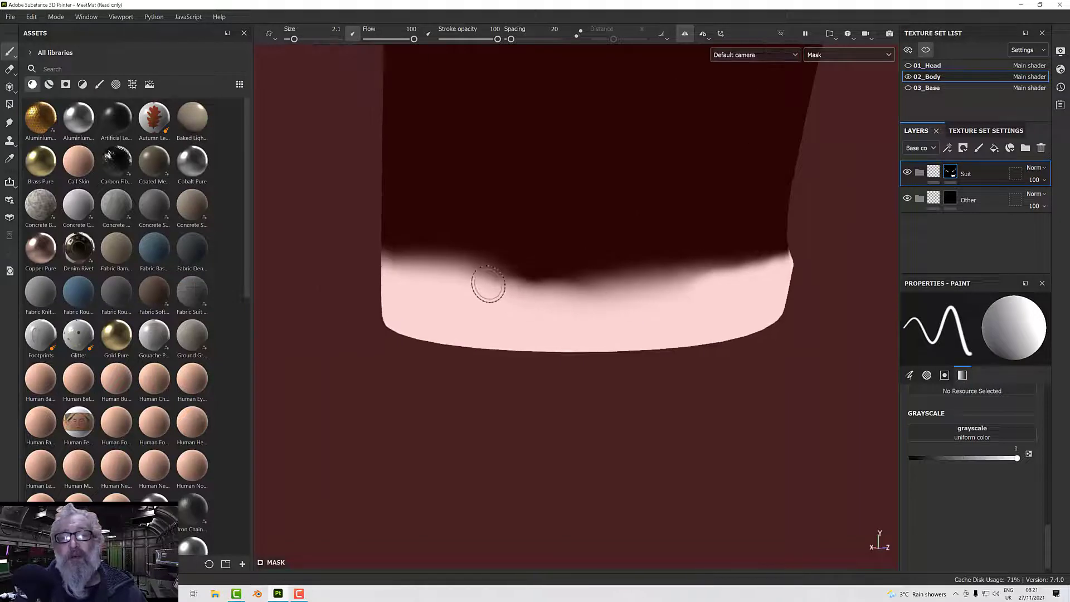
{"action": "mouse_move", "coordinate": [489, 284]}
{"action": "left_mouse_down"}
{"action": "mouse_move", "coordinate": [695, 287]}
{"action": "mouse_move", "coordinate": [561, 296]}
{"action": "left_mouse_up"}
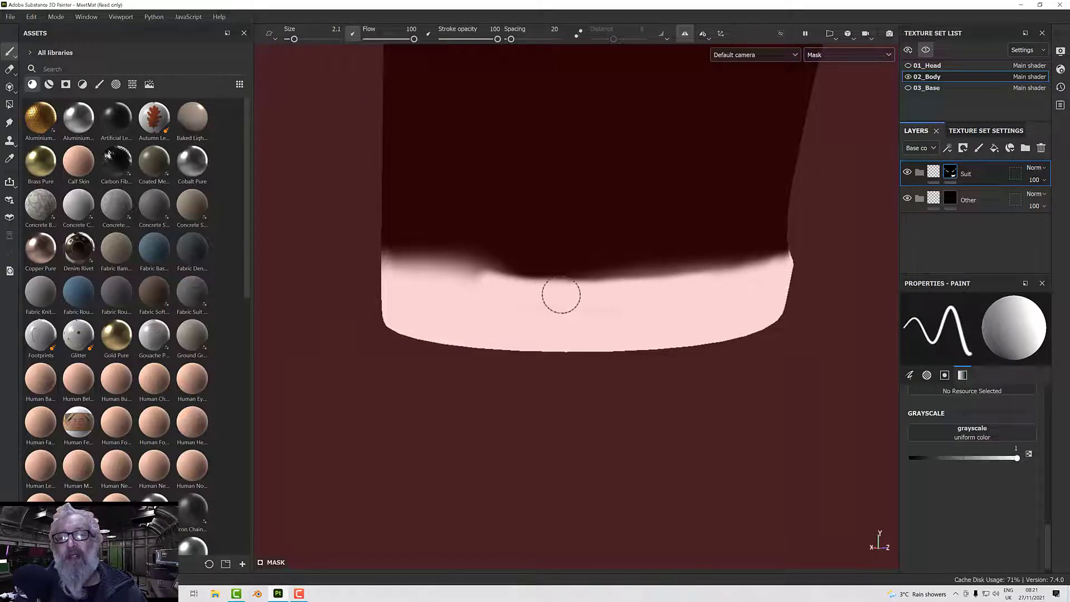
Check the painted hand and both foot bands on the whole body for gaps and uneven edges.
{"action": "scroll", "coordinate": [557, 290], "scroll_direction": "down", "scroll_amount": 10}
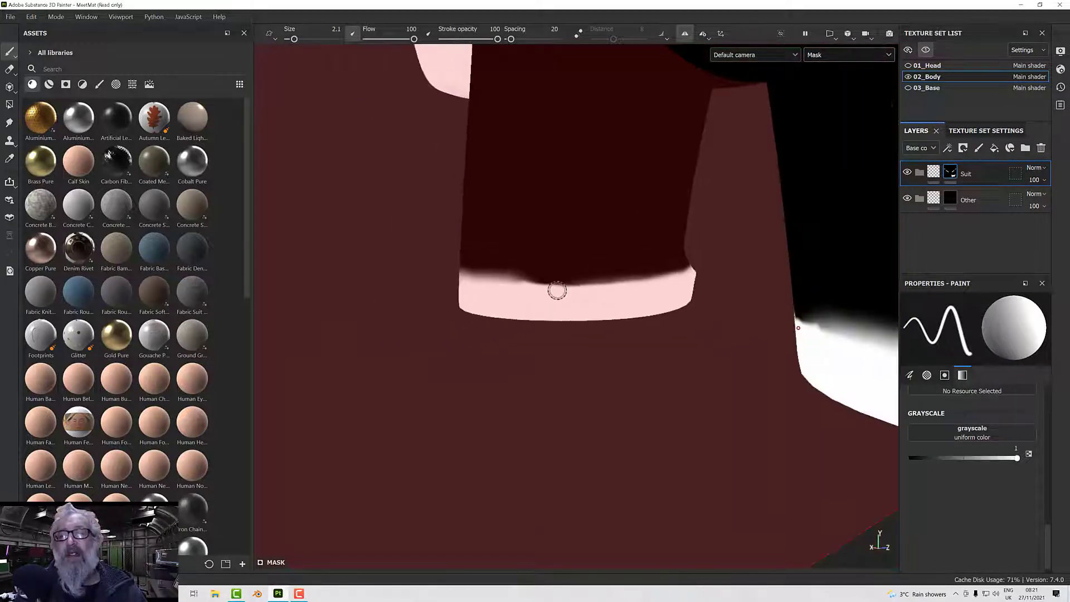
{"action": "left_click_drag", "start_coordinate": [565, 289], "coordinate": [439, 306], "text": "alt"}
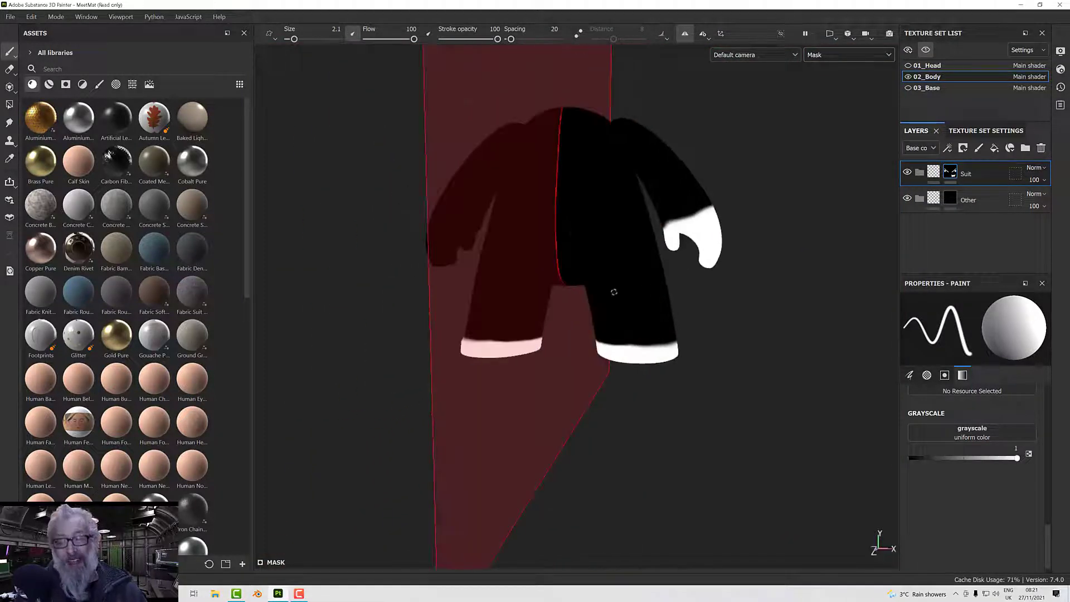
{"action": "scroll", "coordinate": [614, 292], "scroll_direction": "up", "scroll_amount": 8}
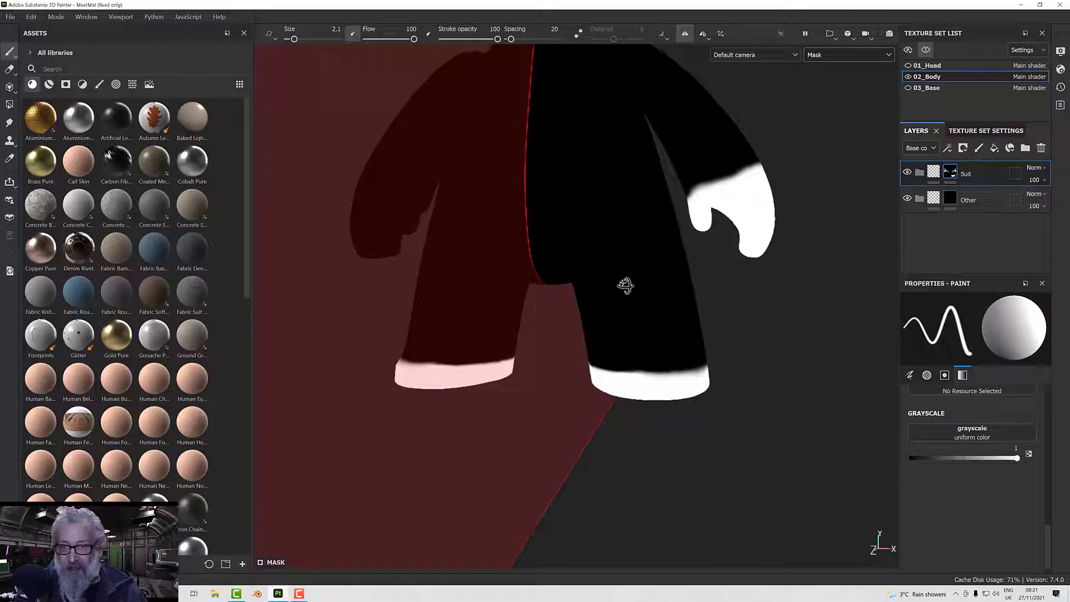
{"action": "left_click_drag", "start_coordinate": [625, 286], "coordinate": [618, 279], "text": "alt"}
{"action": "middle_click_drag", "start_coordinate": [619, 280], "coordinate": [626, 286], "text": "alt"}
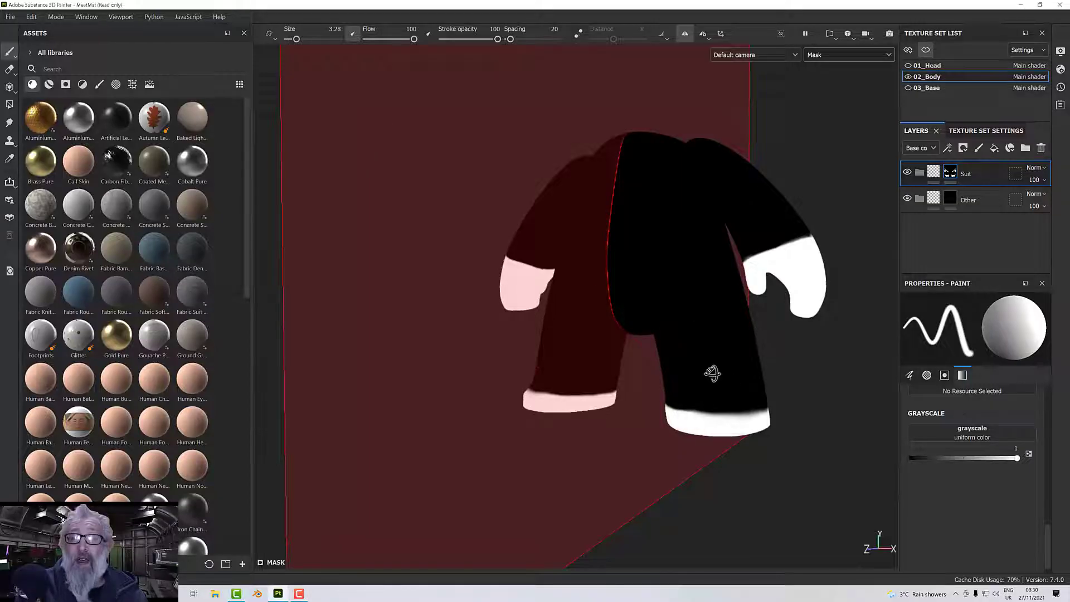
Add a Levels effect to the Suit mask and raise its input black point to about 0.78 to sharpen the painted edges.
{"action": "mouse_move", "coordinate": [712, 375]}
{"action": "left_mouse_down", "text": "alt"}
{"action": "mouse_move", "coordinate": [614, 346]}
{"action": "mouse_move", "coordinate": [631, 341]}
{"action": "mouse_move", "coordinate": [425, 334]}
{"action": "mouse_move", "coordinate": [684, 339]}
{"action": "mouse_move", "coordinate": [641, 346]}
{"action": "mouse_move", "coordinate": [635, 372]}
{"action": "left_mouse_up", "text": "alt"}
{"action": "scroll", "coordinate": [632, 341], "scroll_direction": "up", "scroll_amount": 4}
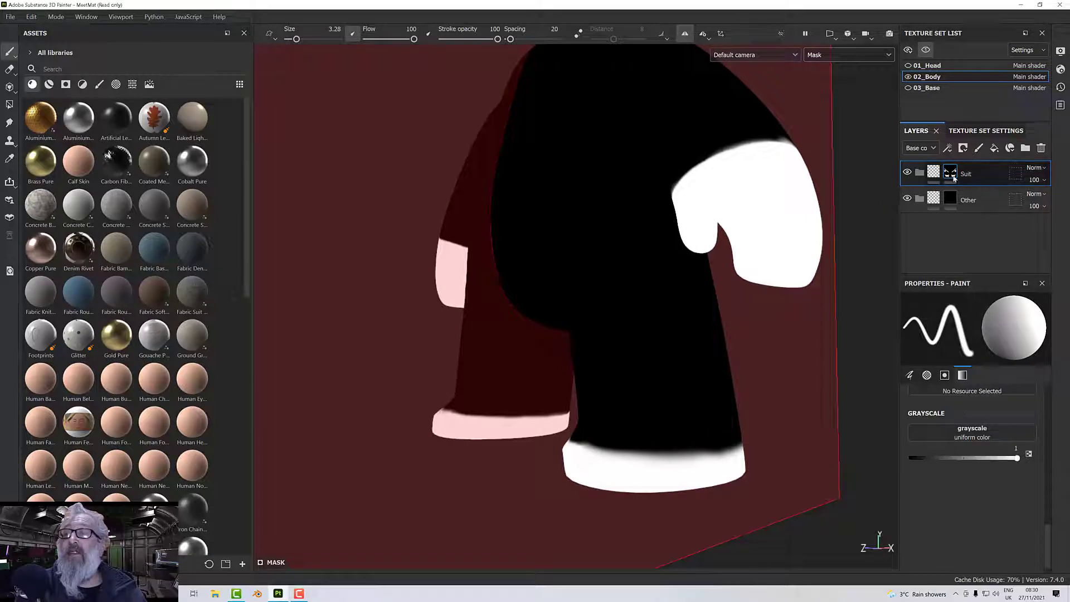
{"action": "right_click", "coordinate": [950, 173]}
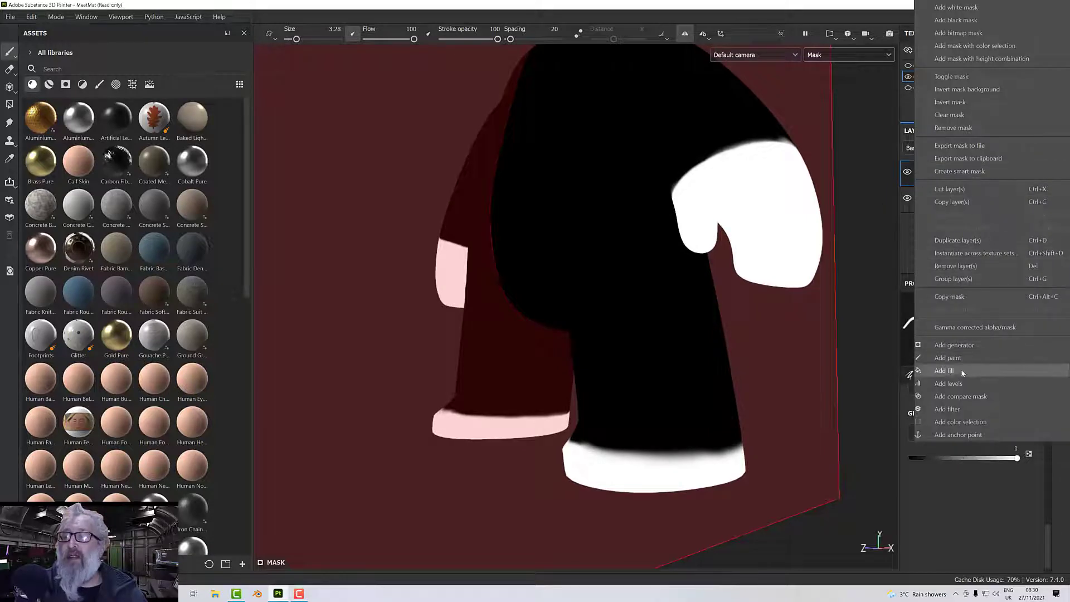
{"action": "left_click", "coordinate": [948, 383]}
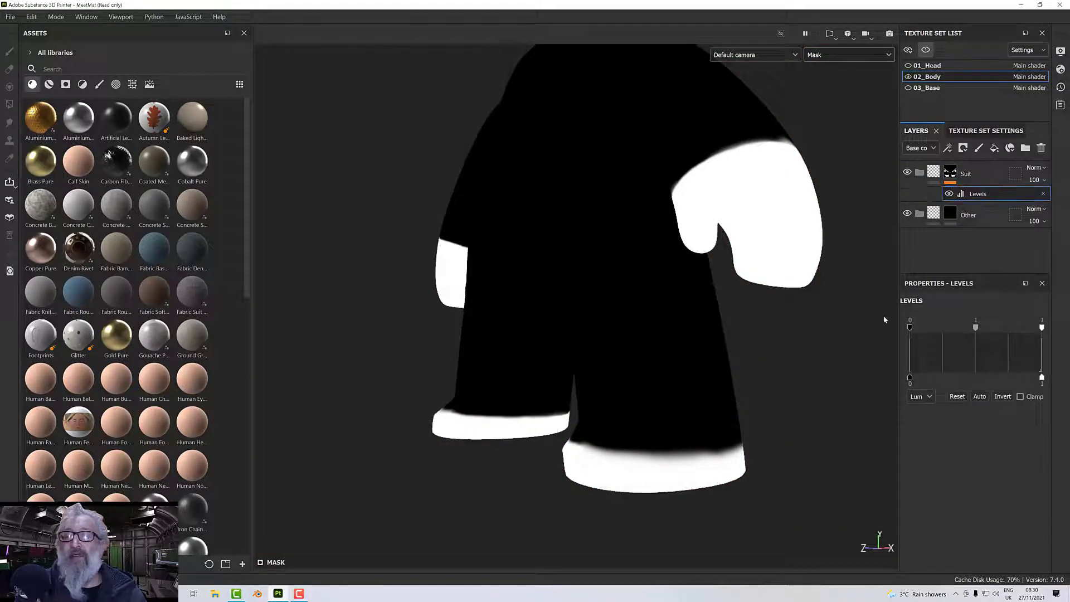
{"action": "left_click_drag", "start_coordinate": [919, 331], "coordinate": [1021, 342]}
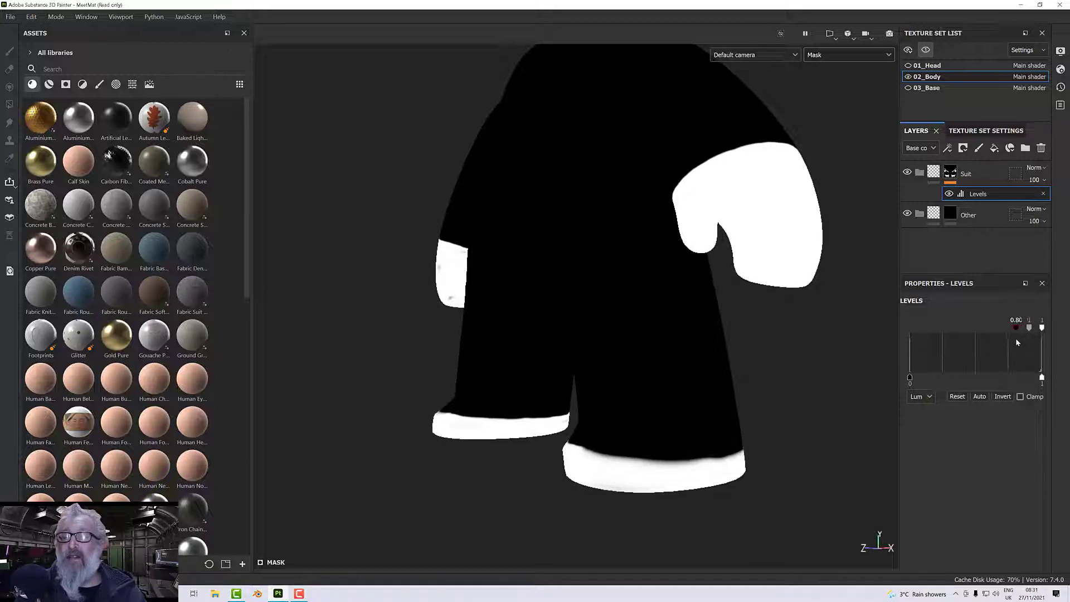
{"action": "left_click_drag", "start_coordinate": [767, 356], "coordinate": [1058, 358], "text": "alt"}
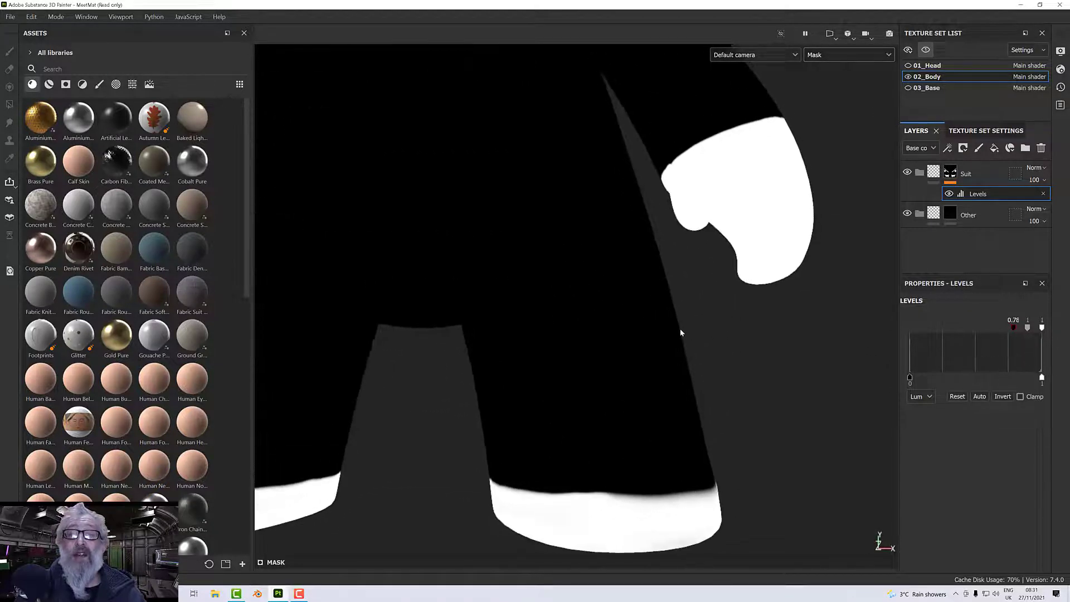
Fill the grey spots on the hand in the Suit mask with white using brush size 3.28.
{"action": "scroll", "coordinate": [680, 329], "scroll_direction": "down", "scroll_amount": 2}
{"action": "left_click_drag", "start_coordinate": [678, 331], "coordinate": [624, 338], "text": "alt"}
{"action": "middle_click_drag", "start_coordinate": [624, 338], "coordinate": [733, 369], "text": "alt"}
{"action": "left_click_drag", "start_coordinate": [734, 369], "coordinate": [522, 319], "text": "alt"}
{"action": "scroll", "coordinate": [523, 320], "scroll_direction": "up", "scroll_amount": 1}
{"action": "scroll", "coordinate": [523, 319], "scroll_direction": "up", "scroll_amount": 3}
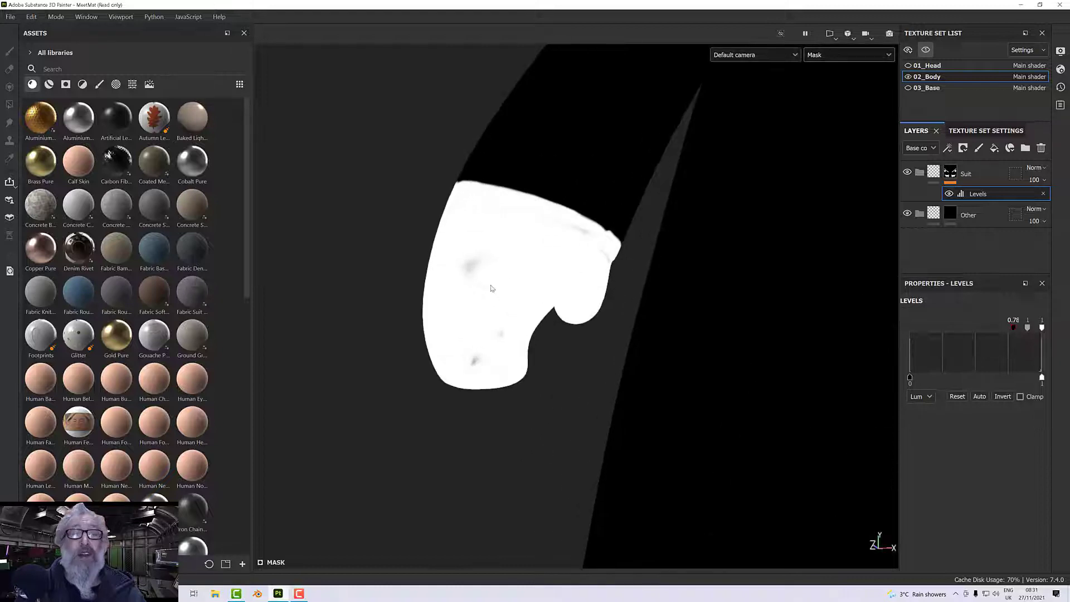
{"action": "left_click", "coordinate": [950, 172]}
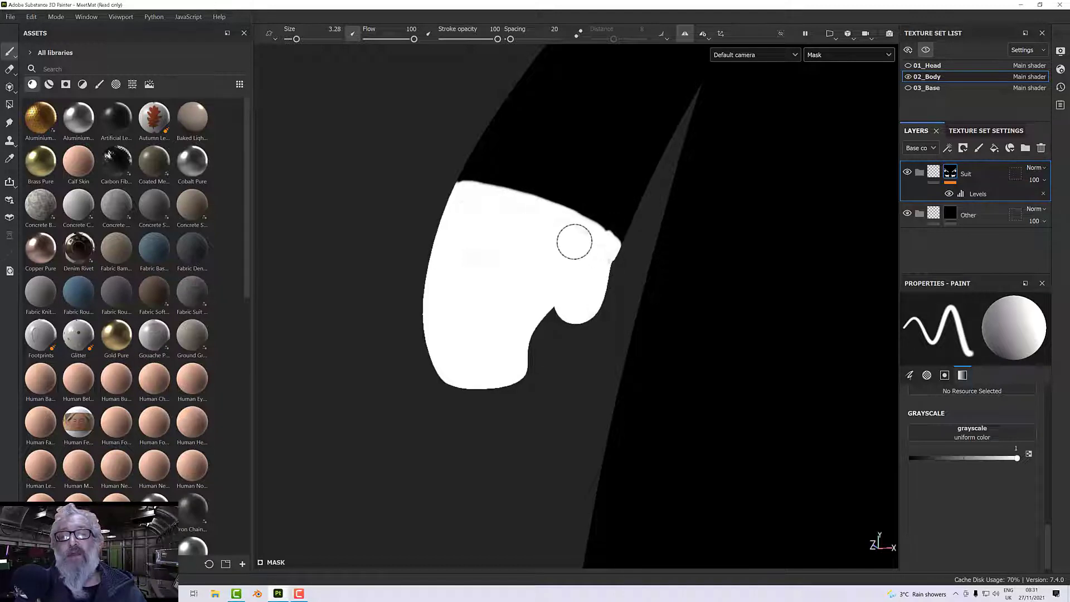
{"action": "left_click_drag", "start_coordinate": [592, 250], "coordinate": [578, 268], "text": "alt"}
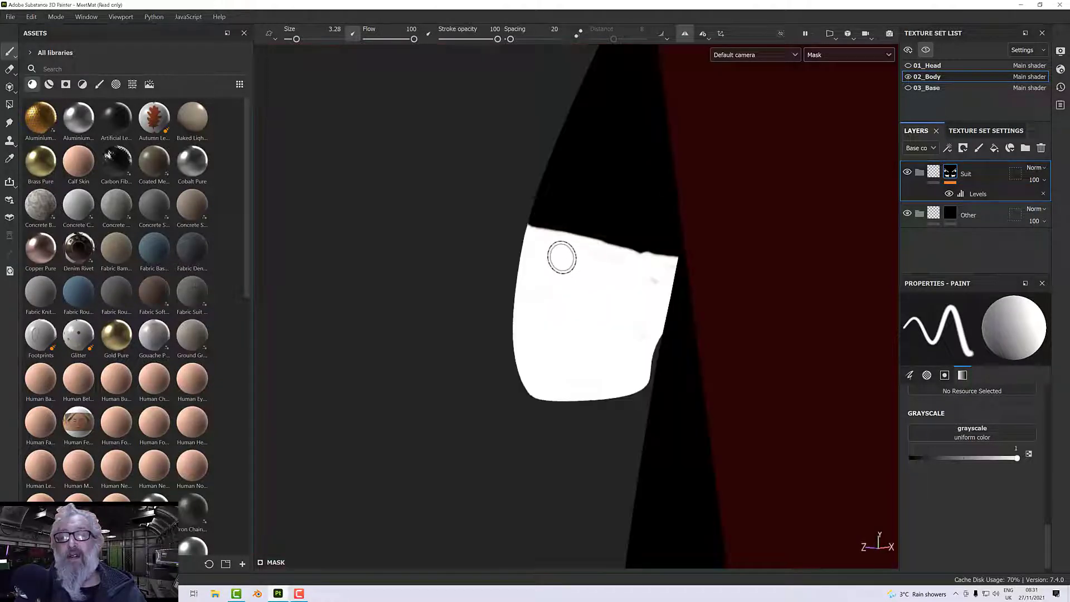
Smooth the bumpy upper edge of the white area at the wrist with a smaller brush of size 0.87.
{"action": "scroll", "coordinate": [645, 275], "scroll_direction": "up", "scroll_amount": 3}
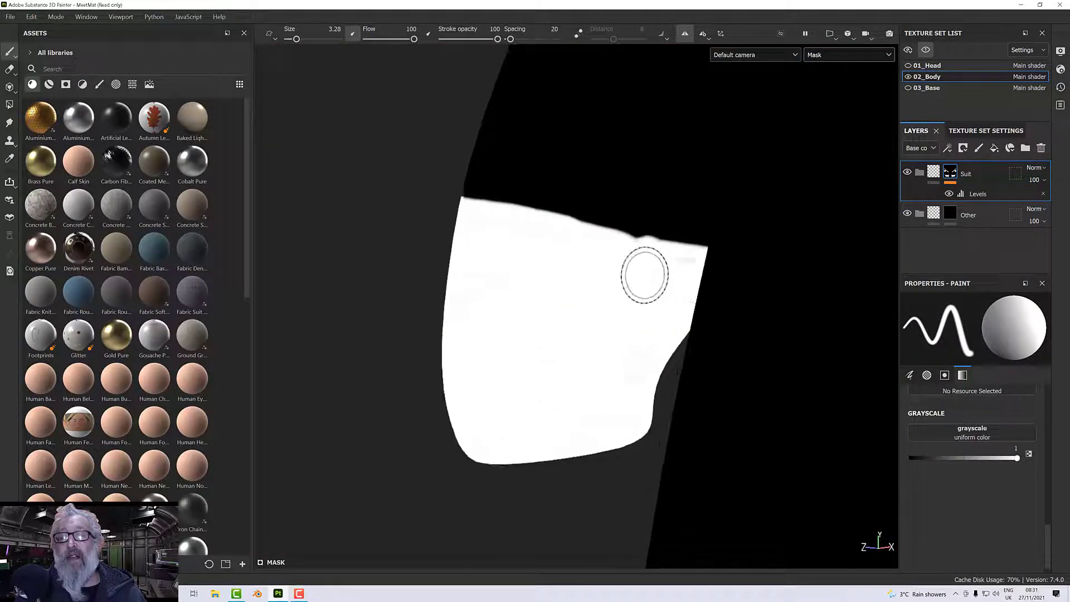
{"action": "scroll", "coordinate": [645, 275], "scroll_direction": "down", "scroll_amount": 1}
{"action": "mouse_move", "coordinate": [640, 292]}
{"action": "left_mouse_down", "text": "alt"}
{"action": "mouse_move", "coordinate": [583, 292]}
{"action": "mouse_move", "coordinate": [662, 275]}
{"action": "left_mouse_up", "text": "alt"}
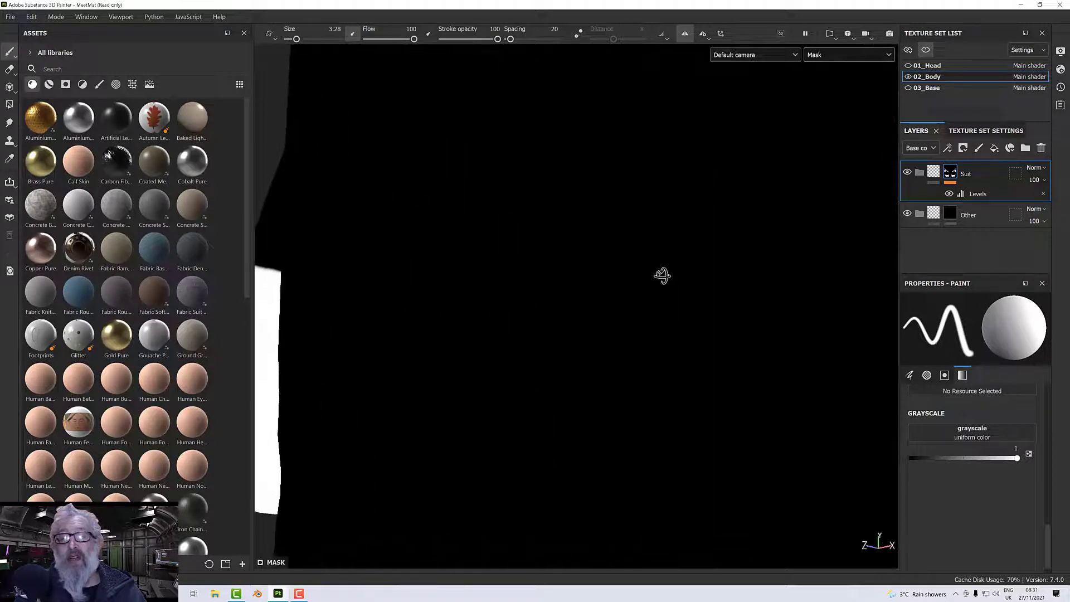
{"action": "scroll", "coordinate": [484, 294], "scroll_direction": "down", "scroll_amount": 2}
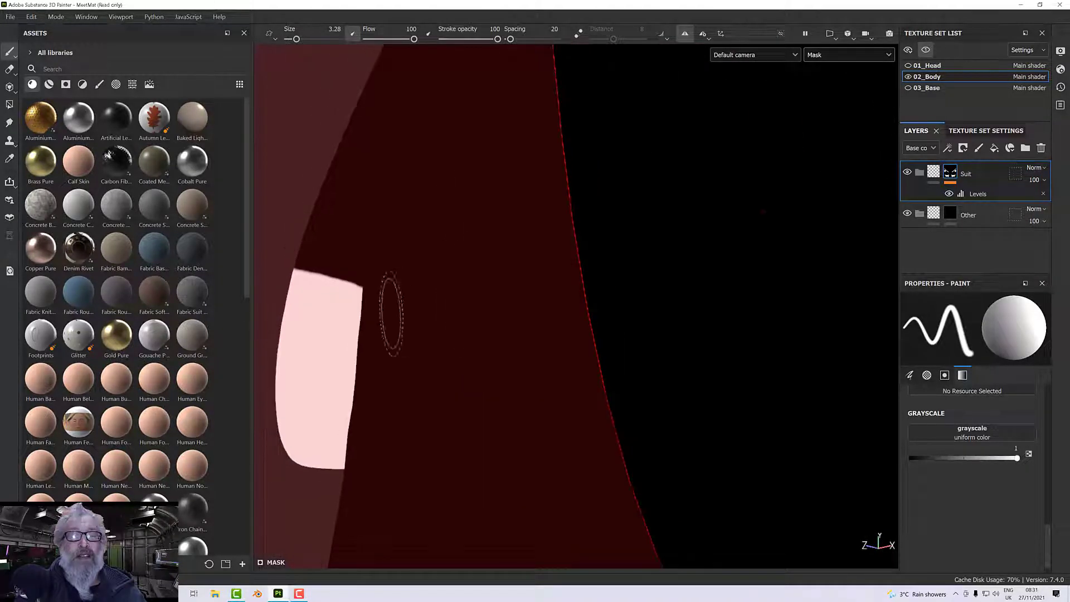
{"action": "left_click_drag", "start_coordinate": [505, 330], "coordinate": [624, 333], "text": "alt"}
{"action": "left_click_drag", "start_coordinate": [429, 313], "coordinate": [495, 316], "text": "alt"}
{"action": "scroll", "coordinate": [538, 308], "scroll_direction": "up", "scroll_amount": 5}
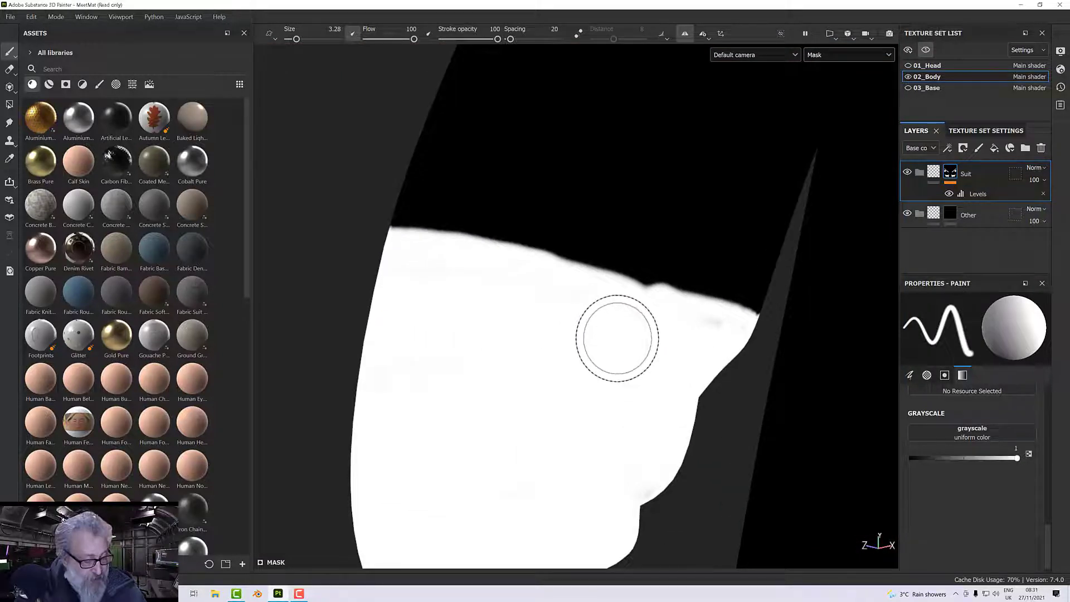
{"action": "right_click_drag", "start_coordinate": [618, 338], "coordinate": [585, 338], "text": "alt"}
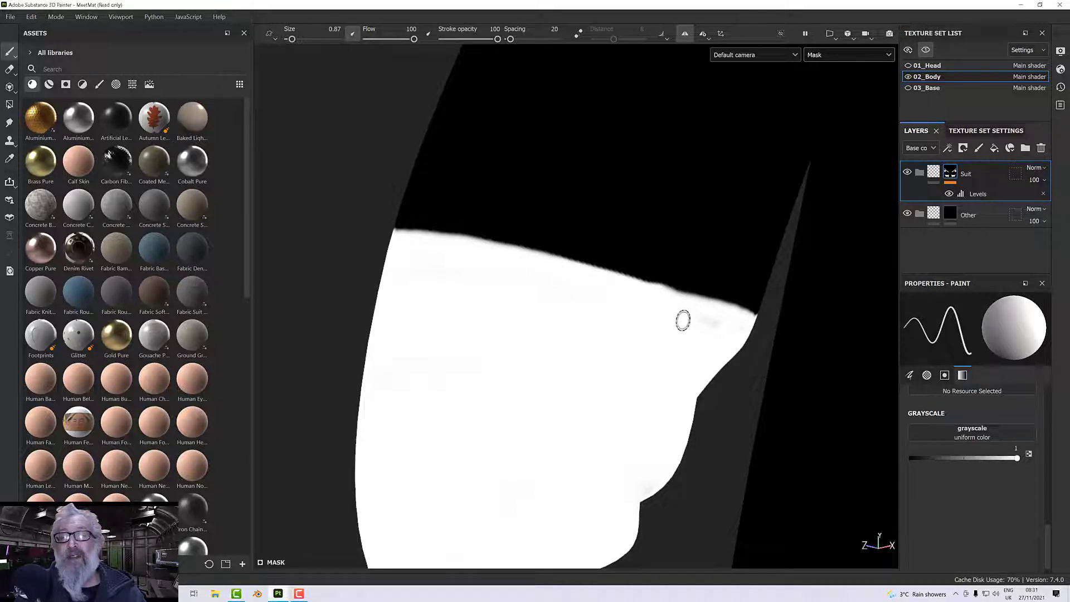
Inspect the wrist edge around the arm and compare the Suit mask with the Levels effect hidden and shown.
{"action": "scroll", "coordinate": [678, 315], "scroll_direction": "down", "scroll_amount": 3}
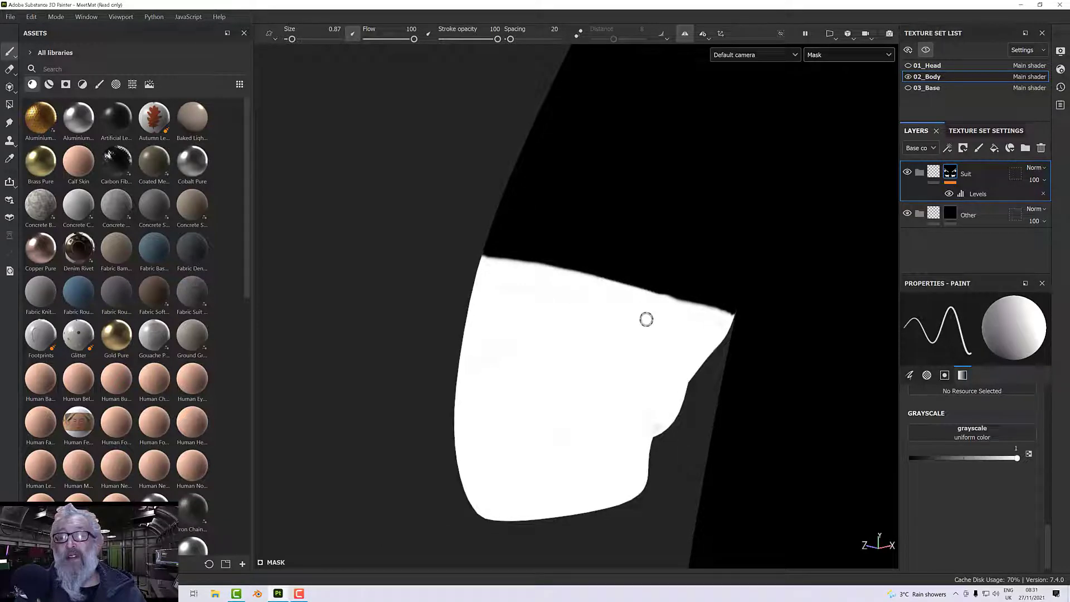
{"action": "mouse_move", "coordinate": [621, 323]}
{"action": "left_mouse_down", "text": "alt"}
{"action": "mouse_move", "coordinate": [528, 317]}
{"action": "mouse_move", "coordinate": [634, 313]}
{"action": "mouse_move", "coordinate": [530, 316]}
{"action": "mouse_move", "coordinate": [650, 339]}
{"action": "mouse_move", "coordinate": [647, 317]}
{"action": "left_mouse_up", "text": "alt"}
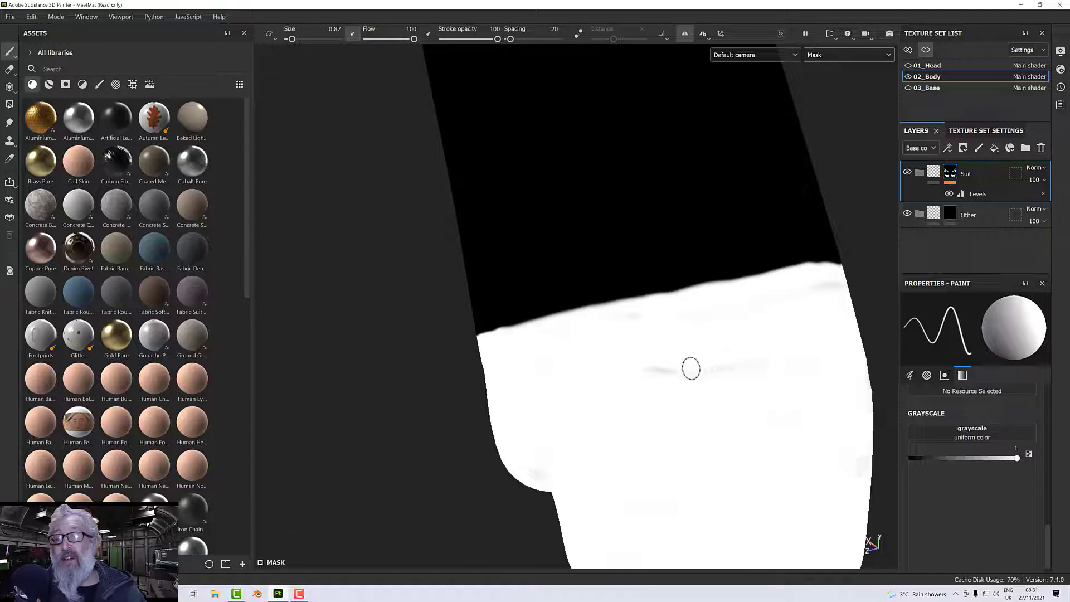
{"action": "left_click_drag", "start_coordinate": [731, 367], "coordinate": [719, 336], "text": "alt"}
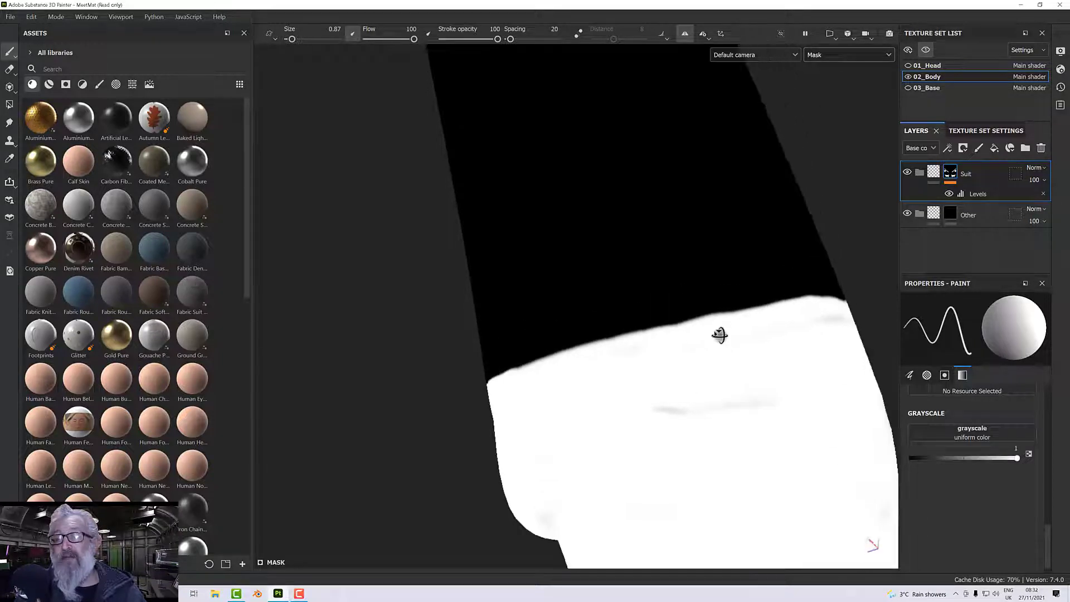
{"action": "middle_click_drag", "start_coordinate": [719, 336], "coordinate": [727, 363], "text": "alt"}
{"action": "left_click_drag", "start_coordinate": [727, 363], "coordinate": [690, 350], "text": "alt"}
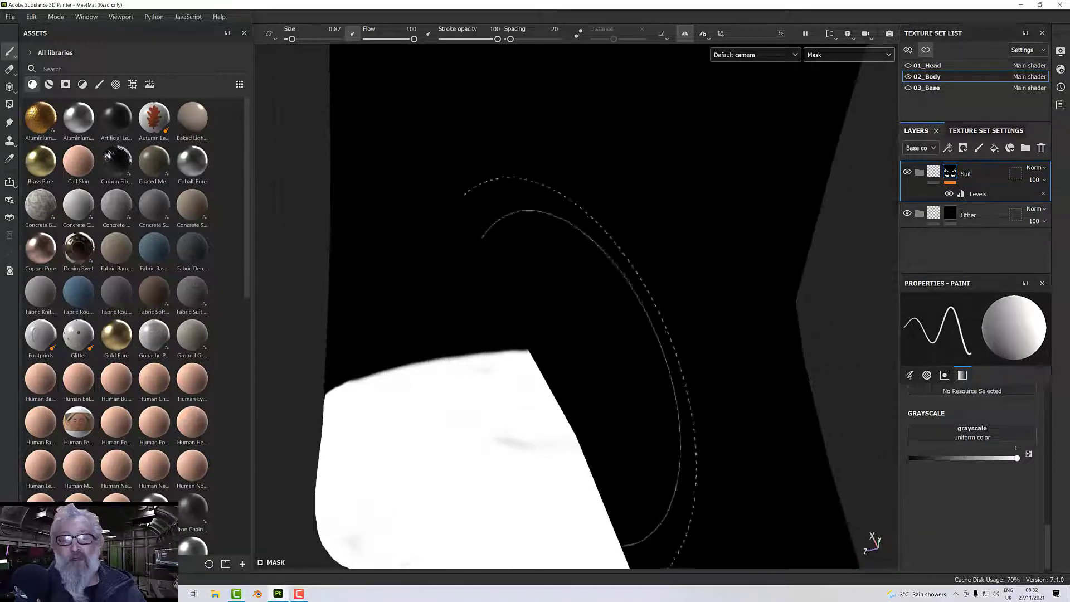
{"action": "left_click_drag", "start_coordinate": [586, 362], "coordinate": [787, 308], "text": "alt"}
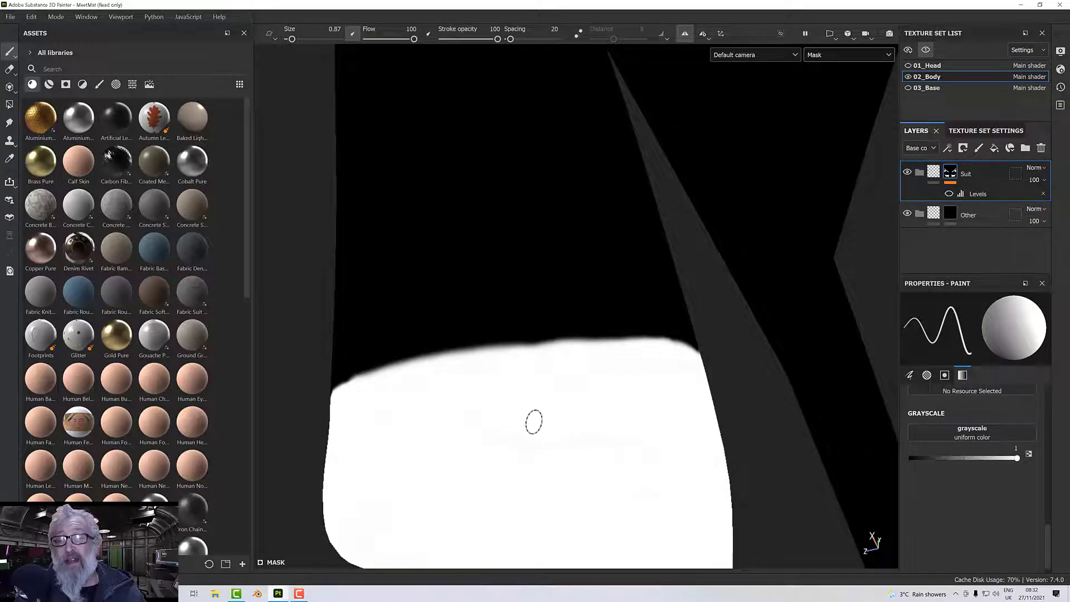
{"action": "left_click", "coordinate": [949, 194]}
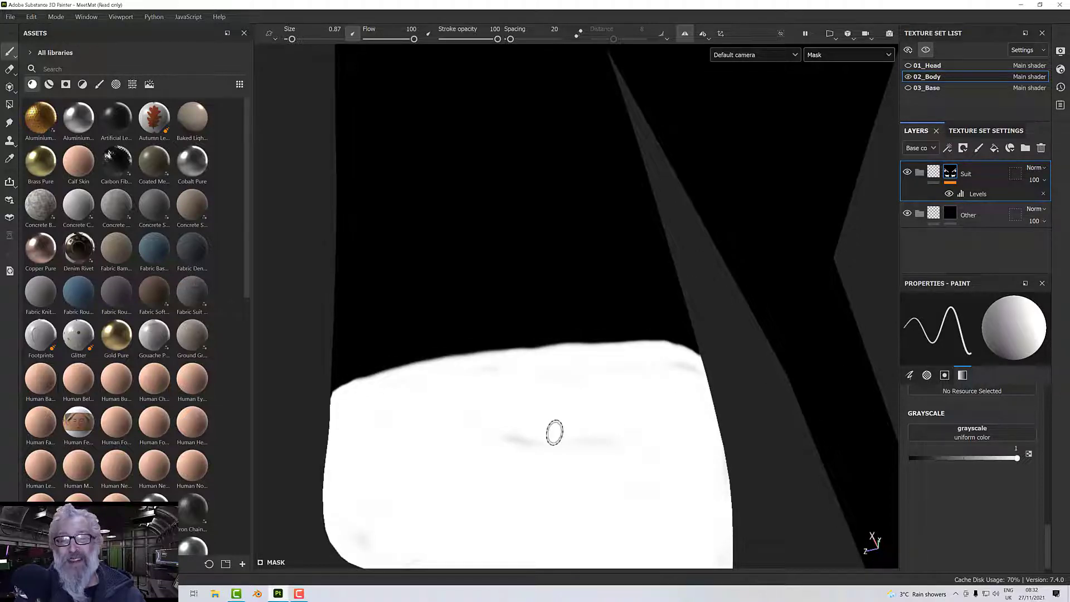
Paint over the faint grey patches on the hand, thumb and fingers in white with brush size 2.94.
{"action": "mouse_move", "coordinate": [555, 433]}
{"action": "right_mouse_down", "text": "ctrl"}
{"action": "mouse_move", "coordinate": [610, 442]}
{"action": "mouse_move", "coordinate": [569, 443]}
{"action": "right_mouse_up", "text": "ctrl"}
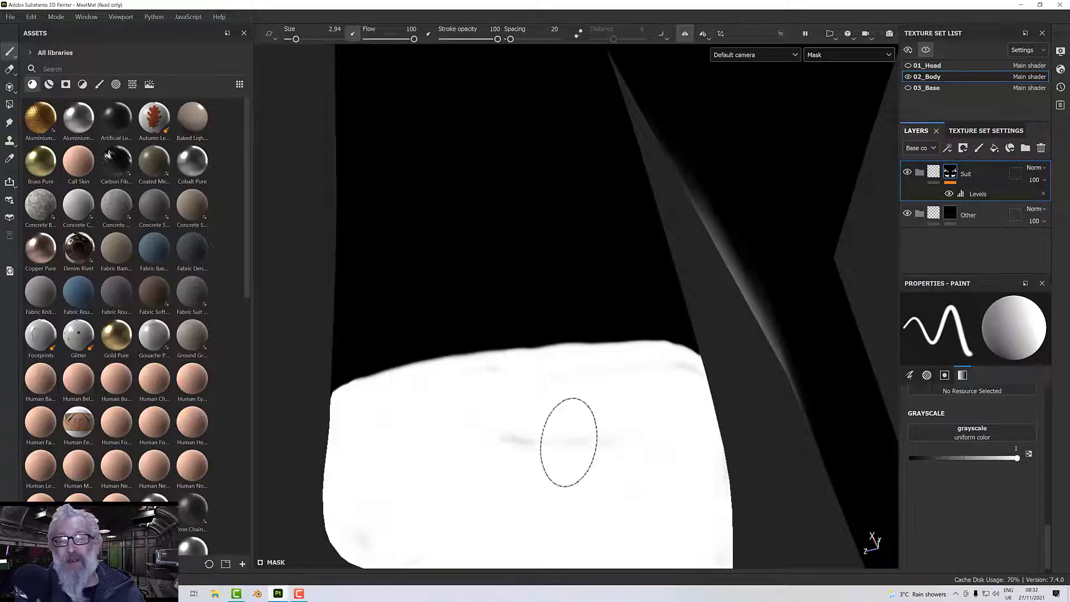
{"action": "left_click_drag", "start_coordinate": [521, 444], "coordinate": [626, 413], "text": "alt"}
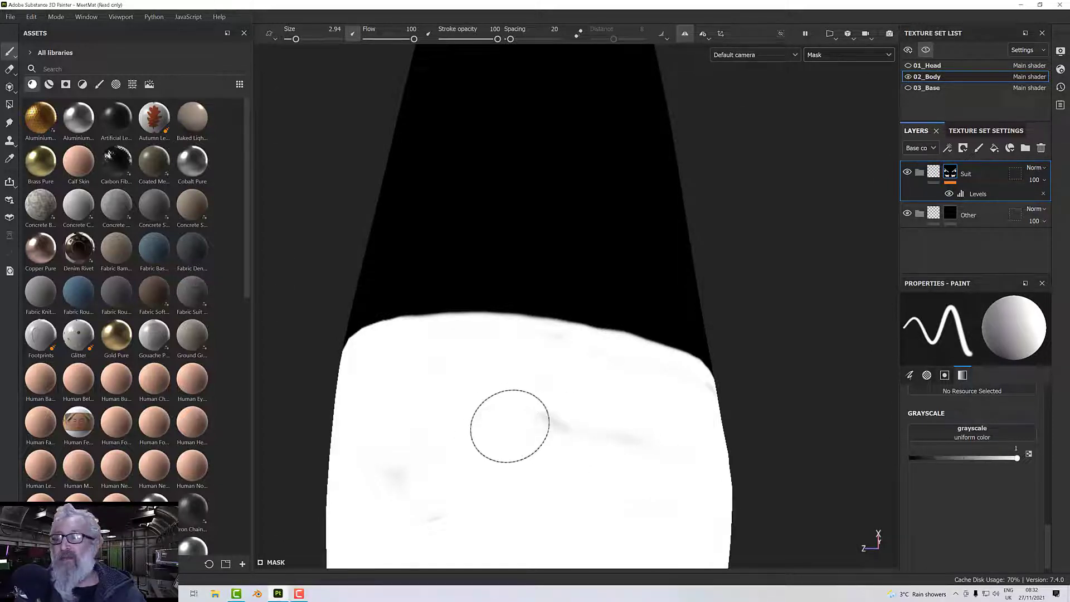
{"action": "left_click_drag", "start_coordinate": [569, 429], "coordinate": [676, 416], "text": "alt"}
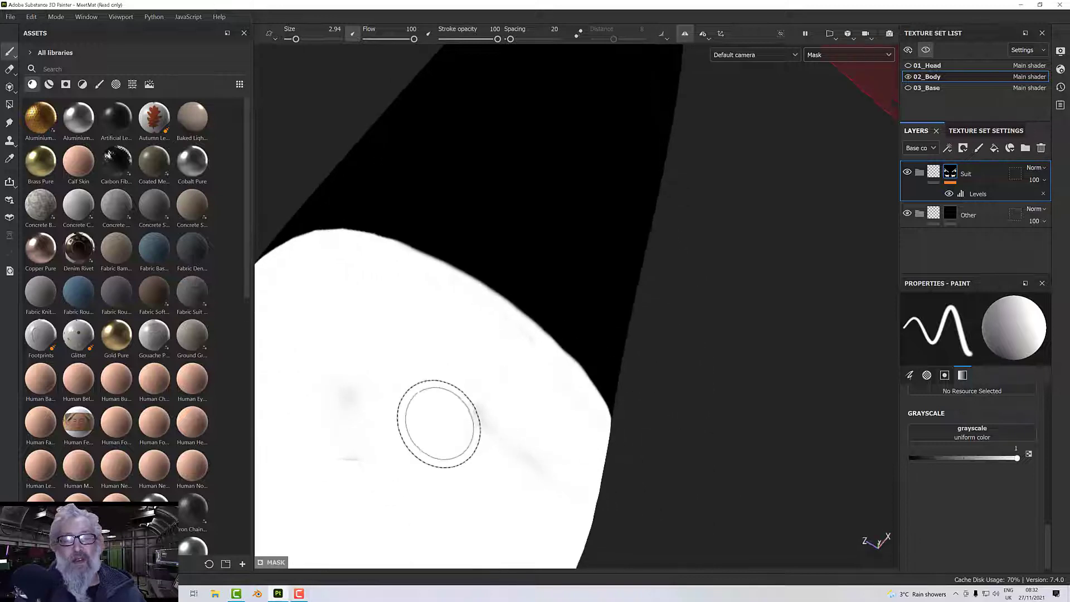
{"action": "mouse_move", "coordinate": [341, 466]}
{"action": "left_mouse_down", "text": "alt"}
{"action": "mouse_move", "coordinate": [449, 444]}
{"action": "mouse_move", "coordinate": [363, 426]}
{"action": "mouse_move", "coordinate": [473, 426]}
{"action": "mouse_move", "coordinate": [469, 402]}
{"action": "mouse_move", "coordinate": [522, 417]}
{"action": "mouse_move", "coordinate": [430, 378]}
{"action": "mouse_move", "coordinate": [437, 363]}
{"action": "left_mouse_up", "text": "alt"}
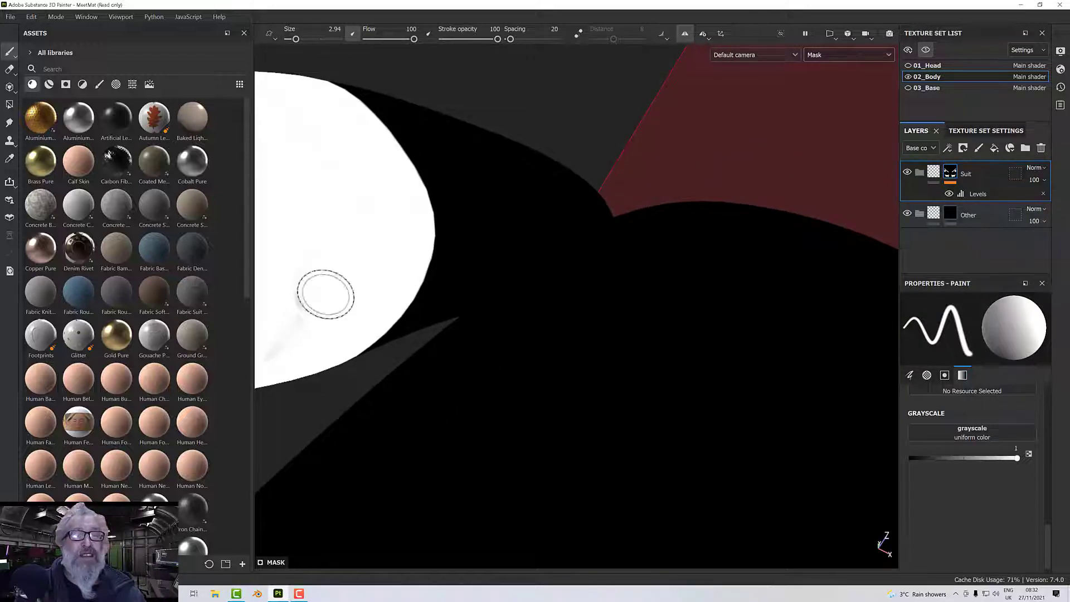
{"action": "mouse_move", "coordinate": [326, 295]}
{"action": "left_mouse_down", "text": "alt"}
{"action": "mouse_move", "coordinate": [406, 327]}
{"action": "mouse_move", "coordinate": [358, 306]}
{"action": "mouse_move", "coordinate": [454, 322]}
{"action": "left_mouse_up", "text": "alt"}
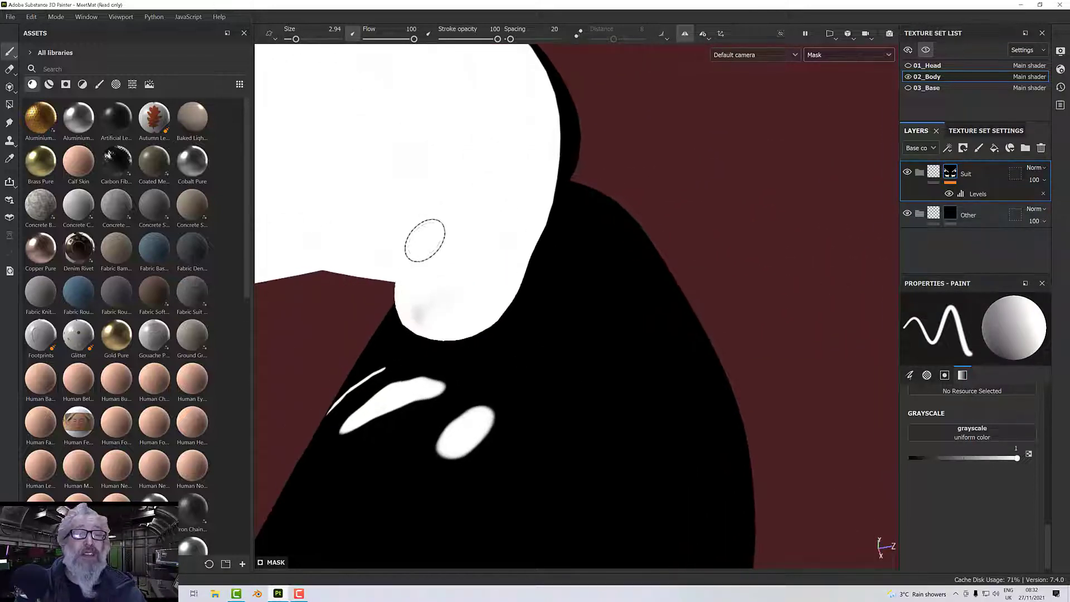
{"action": "mouse_move", "coordinate": [456, 286]}
{"action": "left_mouse_down", "text": "alt"}
{"action": "mouse_move", "coordinate": [588, 261]}
{"action": "mouse_move", "coordinate": [432, 243]}
{"action": "left_mouse_up", "text": "alt"}
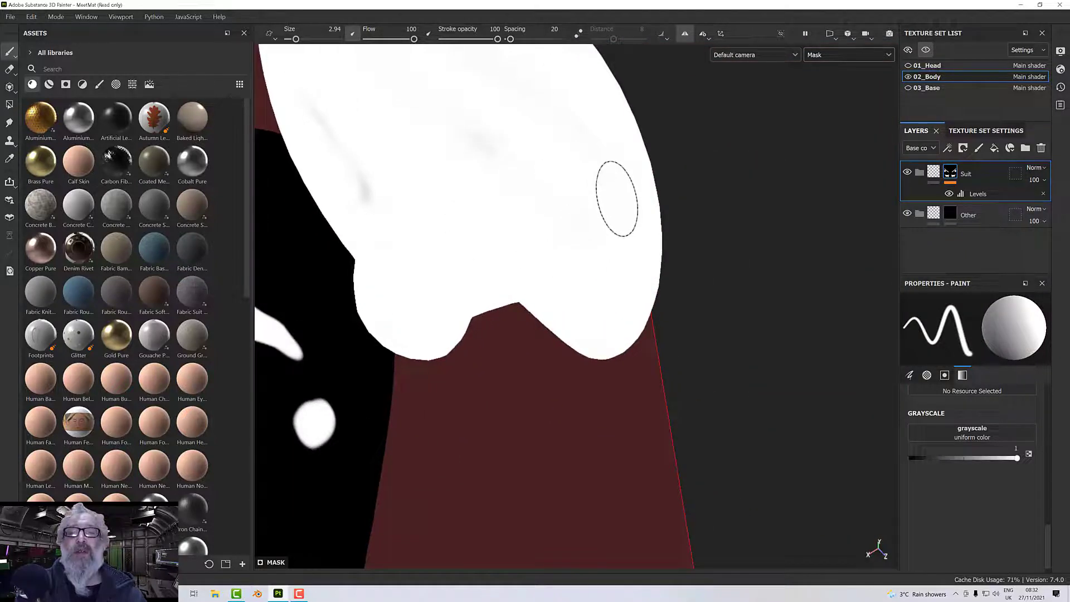
{"action": "mouse_move", "coordinate": [502, 152]}
{"action": "left_mouse_down", "text": "alt"}
{"action": "mouse_move", "coordinate": [578, 215]}
{"action": "mouse_move", "coordinate": [529, 237]}
{"action": "left_mouse_up", "text": "alt"}
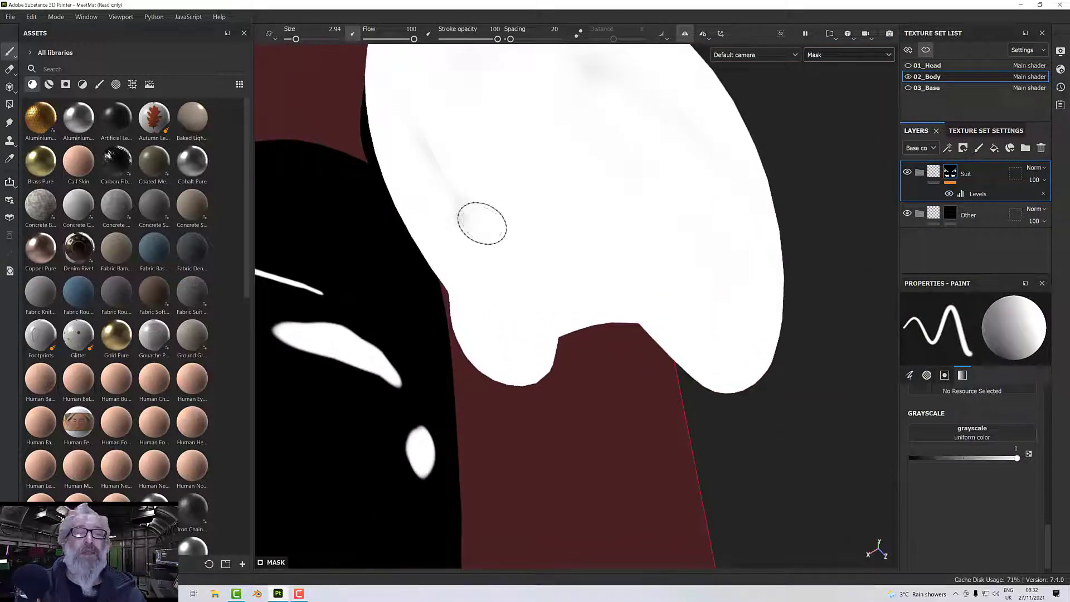
{"action": "mouse_move", "coordinate": [520, 191]}
{"action": "left_mouse_down", "text": "alt"}
{"action": "mouse_move", "coordinate": [507, 309]}
{"action": "mouse_move", "coordinate": [442, 220]}
{"action": "mouse_move", "coordinate": [411, 114]}
{"action": "mouse_move", "coordinate": [477, 203]}
{"action": "mouse_move", "coordinate": [497, 253]}
{"action": "mouse_move", "coordinate": [463, 172]}
{"action": "mouse_move", "coordinate": [492, 245]}
{"action": "mouse_move", "coordinate": [437, 270]}
{"action": "mouse_move", "coordinate": [285, 280]}
{"action": "mouse_move", "coordinate": [301, 296]}
{"action": "mouse_move", "coordinate": [411, 303]}
{"action": "left_mouse_up", "text": "alt"}
{"action": "middle_click_drag", "start_coordinate": [411, 303], "coordinate": [437, 175], "text": "alt"}
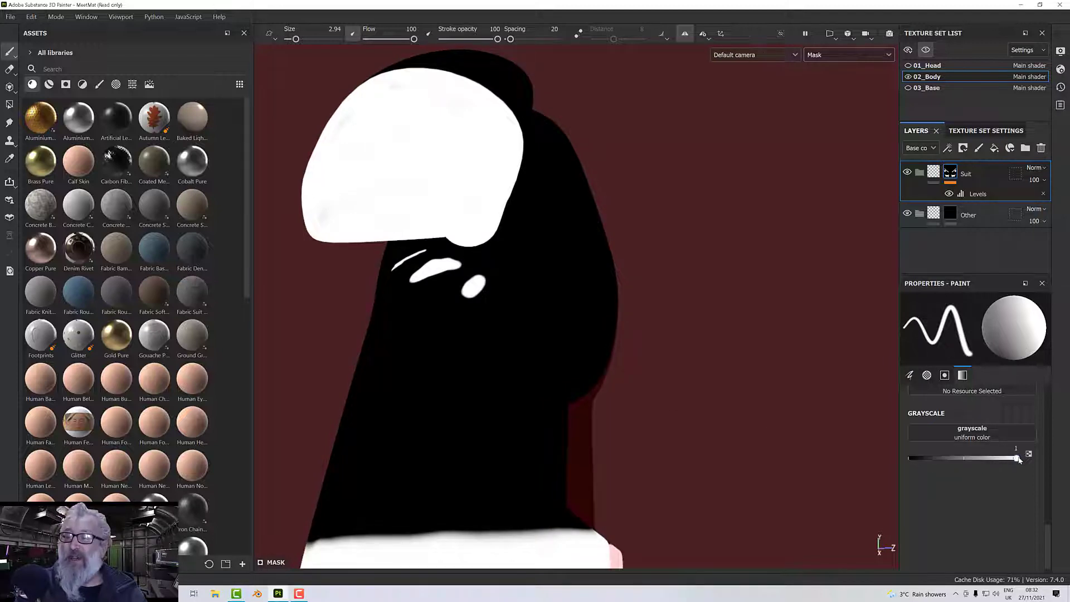
Set the brush grayscale to 0 and paint out the stray white marks on the body's side beneath the hand.
{"action": "left_click_drag", "start_coordinate": [1018, 458], "coordinate": [890, 465]}
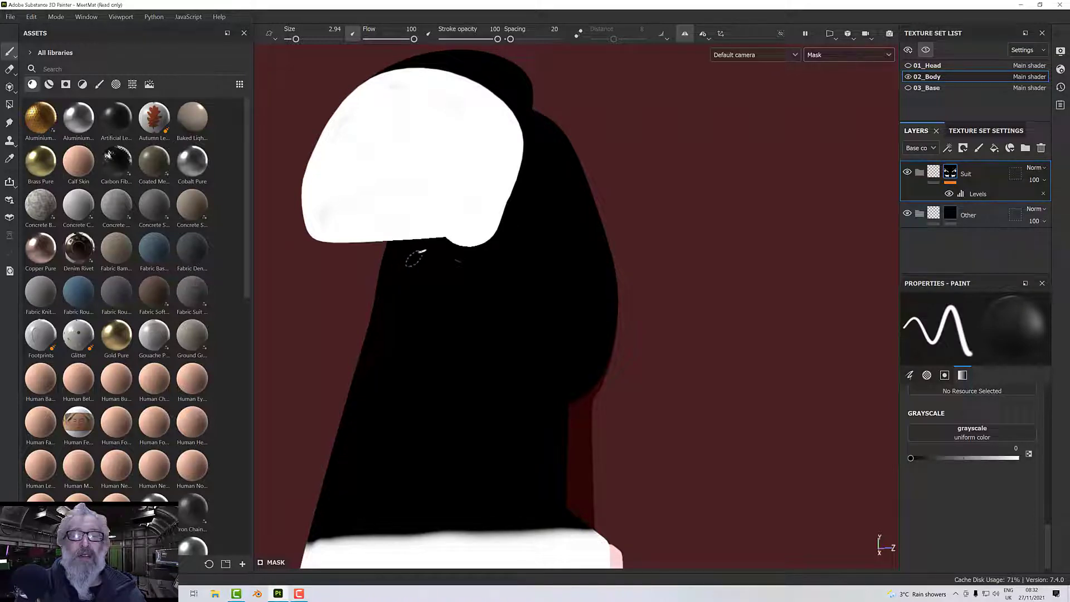
{"action": "scroll", "coordinate": [600, 309], "scroll_direction": "down", "scroll_amount": 5}
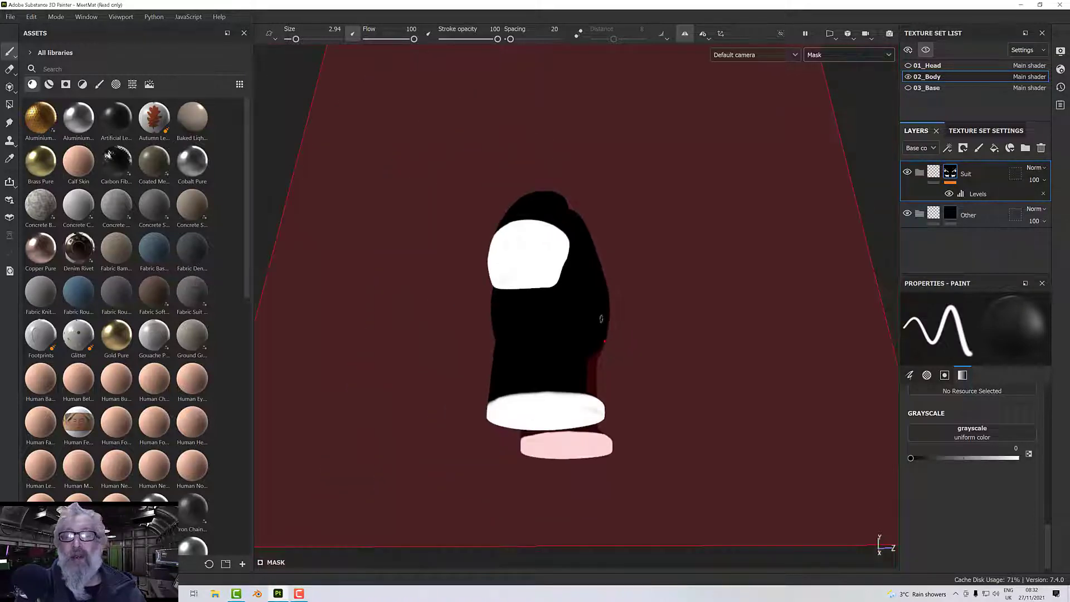
{"action": "left_click_drag", "start_coordinate": [600, 318], "coordinate": [435, 375], "text": "alt"}
{"action": "left_click_drag", "start_coordinate": [702, 343], "coordinate": [677, 335], "text": "alt"}
{"action": "middle_click_drag", "start_coordinate": [677, 335], "coordinate": [614, 383], "text": "alt"}
{"action": "mouse_move", "coordinate": [614, 383]}
{"action": "left_mouse_down", "text": "alt"}
{"action": "mouse_move", "coordinate": [370, 375]}
{"action": "mouse_move", "coordinate": [695, 320]}
{"action": "mouse_move", "coordinate": [588, 307]}
{"action": "mouse_move", "coordinate": [485, 328]}
{"action": "left_mouse_up", "text": "alt"}
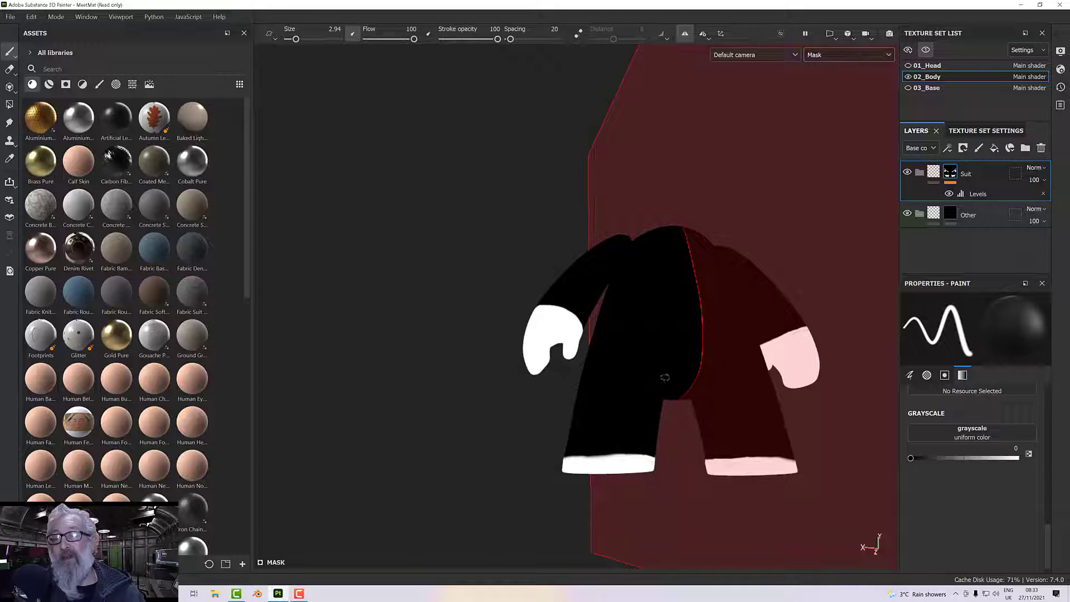
{"action": "left_click_drag", "start_coordinate": [664, 378], "coordinate": [810, 274], "text": "alt"}
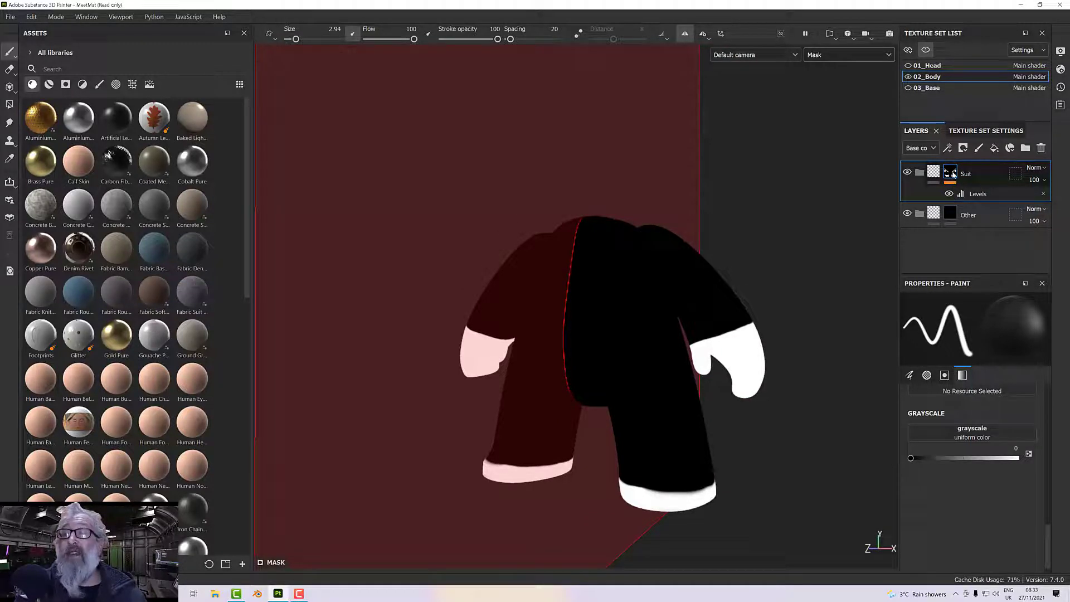
Copy the Suit folder's mask and paste it into the mask of the Other folder.
{"action": "right_click", "coordinate": [953, 174]}
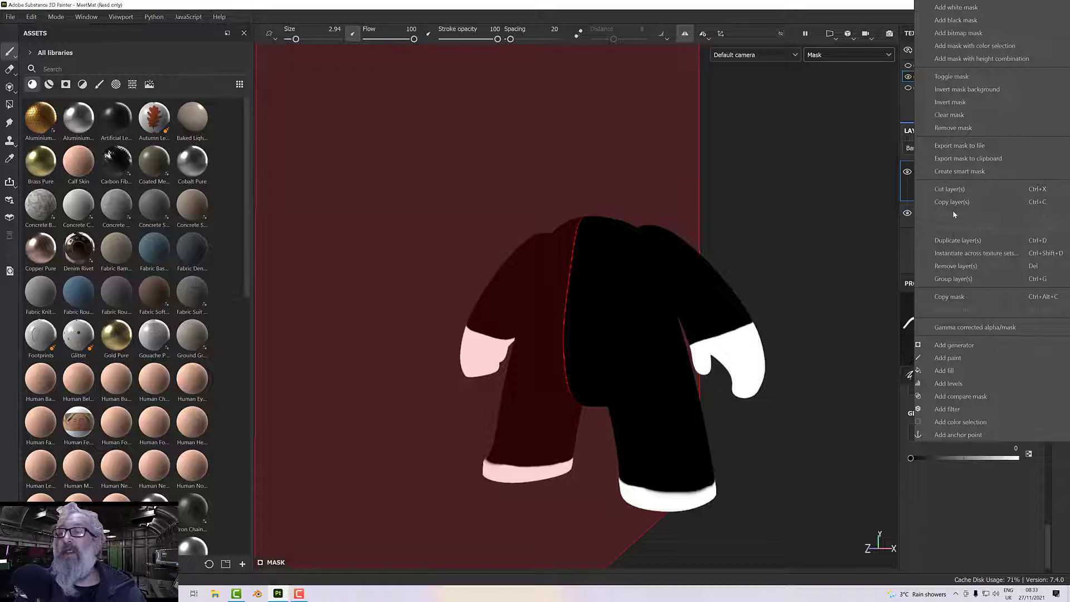
{"action": "left_click", "coordinate": [954, 297]}
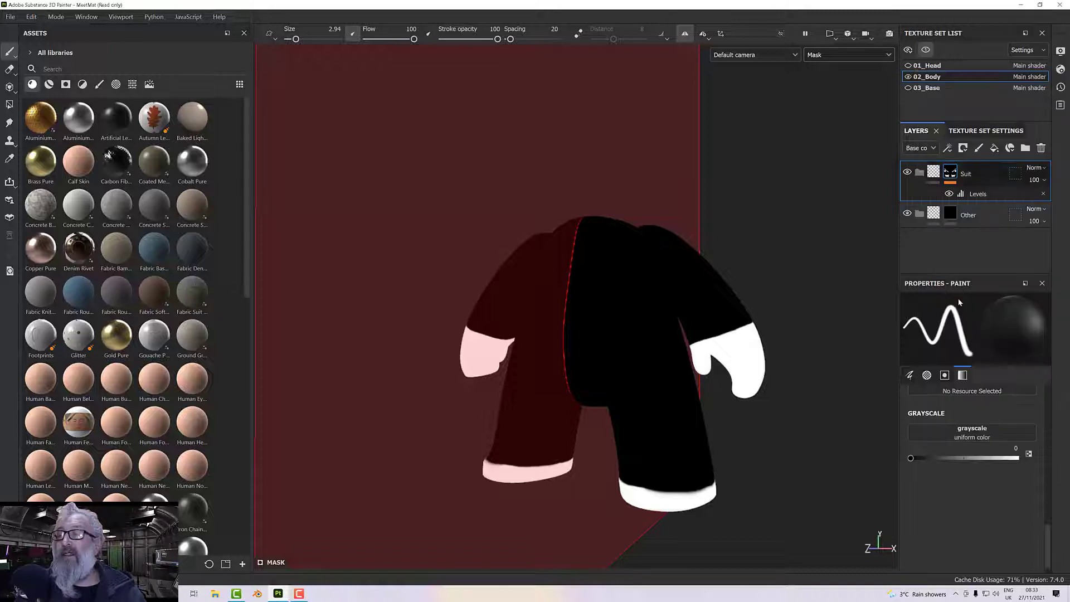
{"action": "left_click", "coordinate": [929, 214]}
{"action": "right_click", "coordinate": [929, 214]}
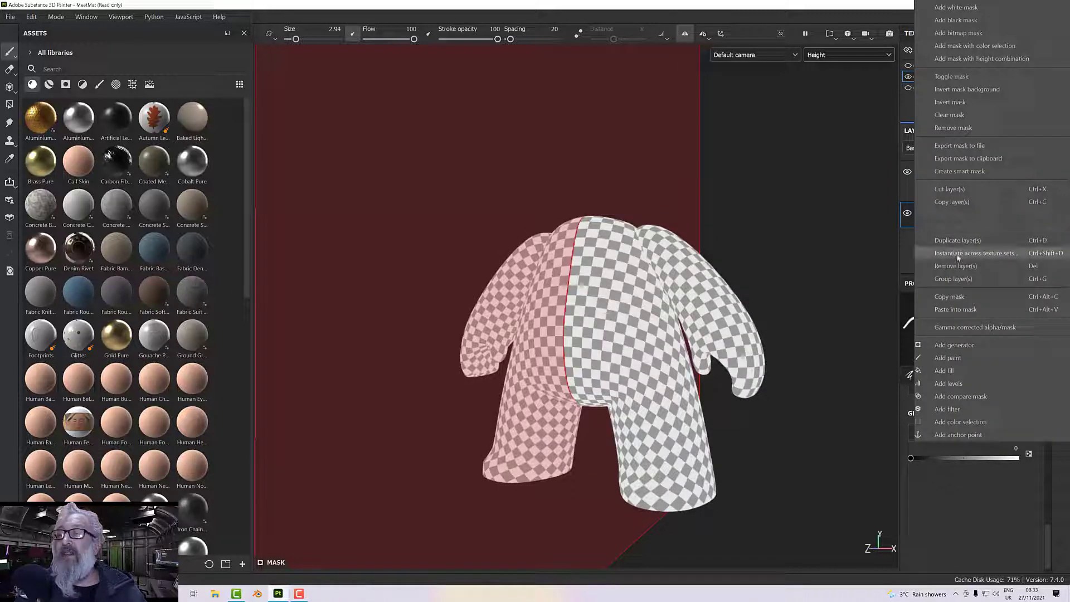
{"action": "left_click", "coordinate": [959, 310]}
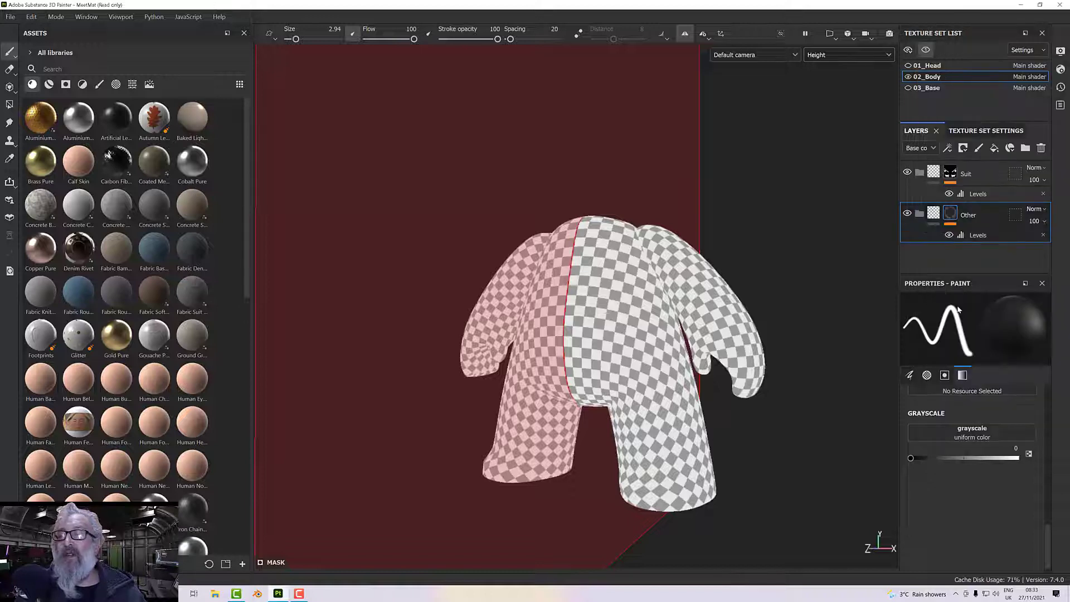
Display the Mask channel in the viewport to examine the Other folder's pasted mask on the body.
{"action": "left_click", "coordinate": [853, 56]}
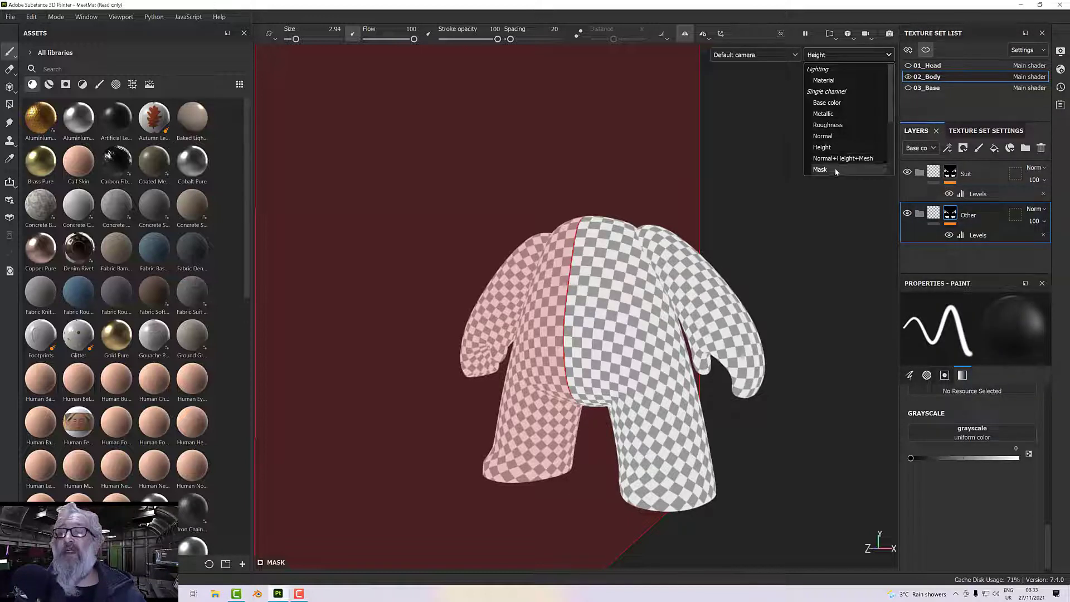
{"action": "left_click", "coordinate": [835, 170]}
{"action": "left_click_drag", "start_coordinate": [812, 210], "coordinate": [777, 237], "text": "alt"}
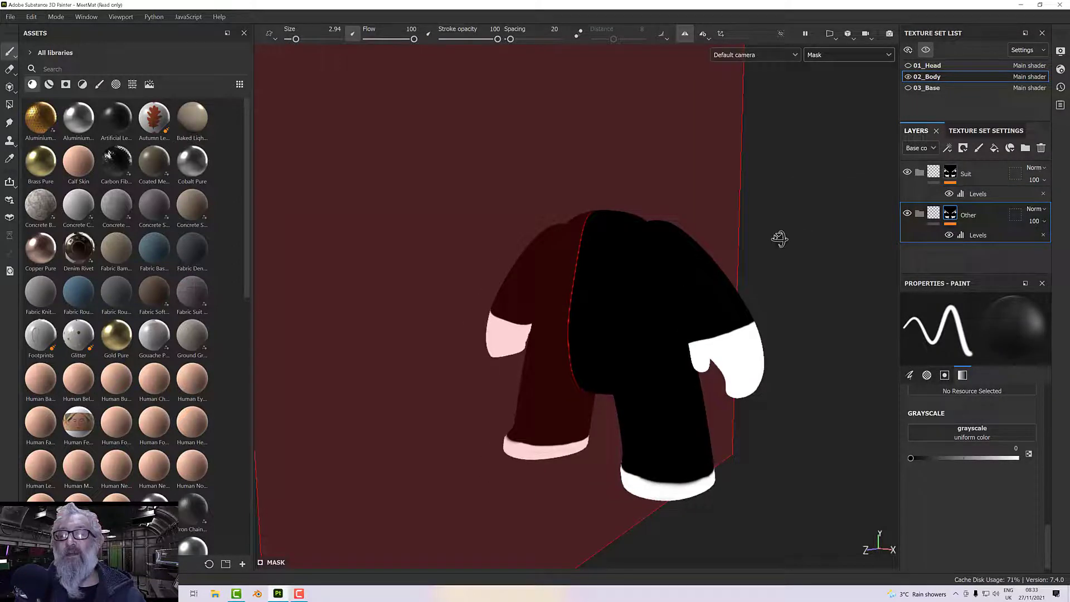
Add a filter to the Suit folder's mask and set it to Invert.
{"action": "left_click", "coordinate": [951, 174]}
{"action": "right_click", "coordinate": [953, 176]}
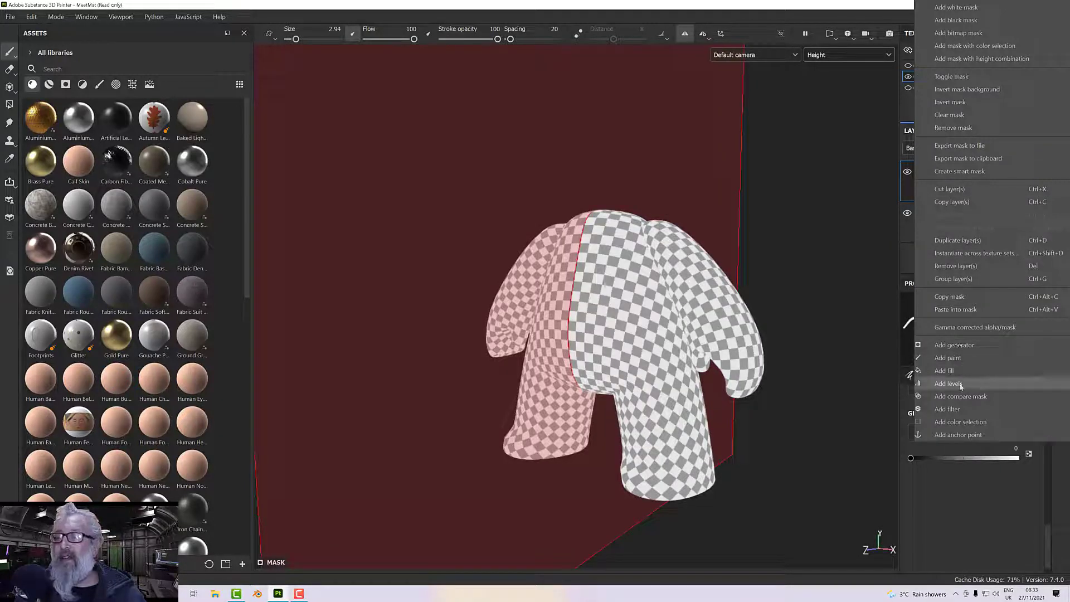
{"action": "left_click", "coordinate": [947, 409]}
{"action": "left_click", "coordinate": [976, 321]}
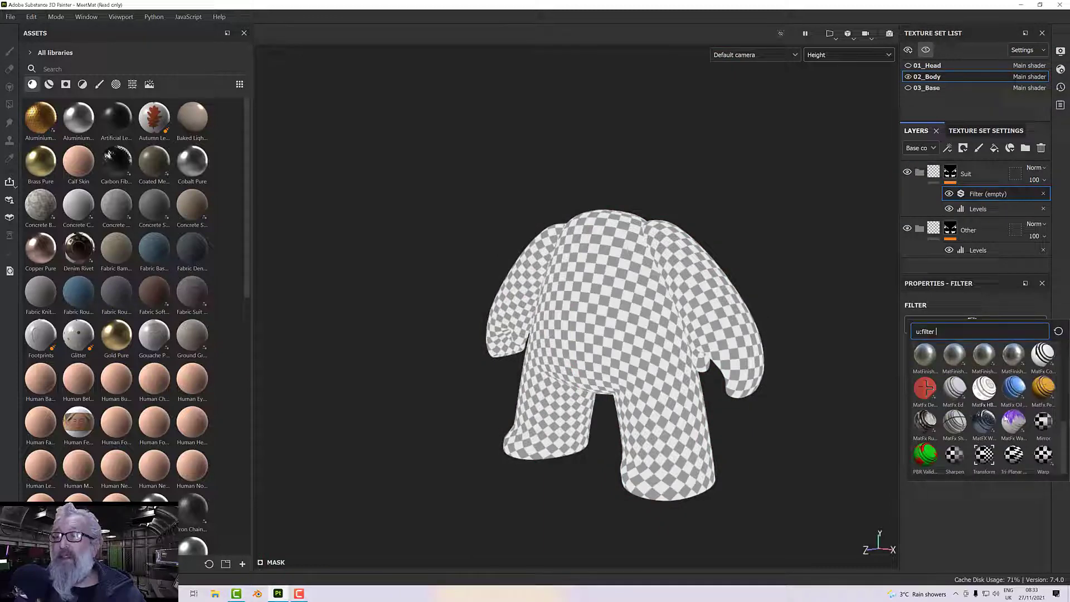
{"action": "scroll", "coordinate": [970, 408], "scroll_direction": "up", "scroll_amount": 5}
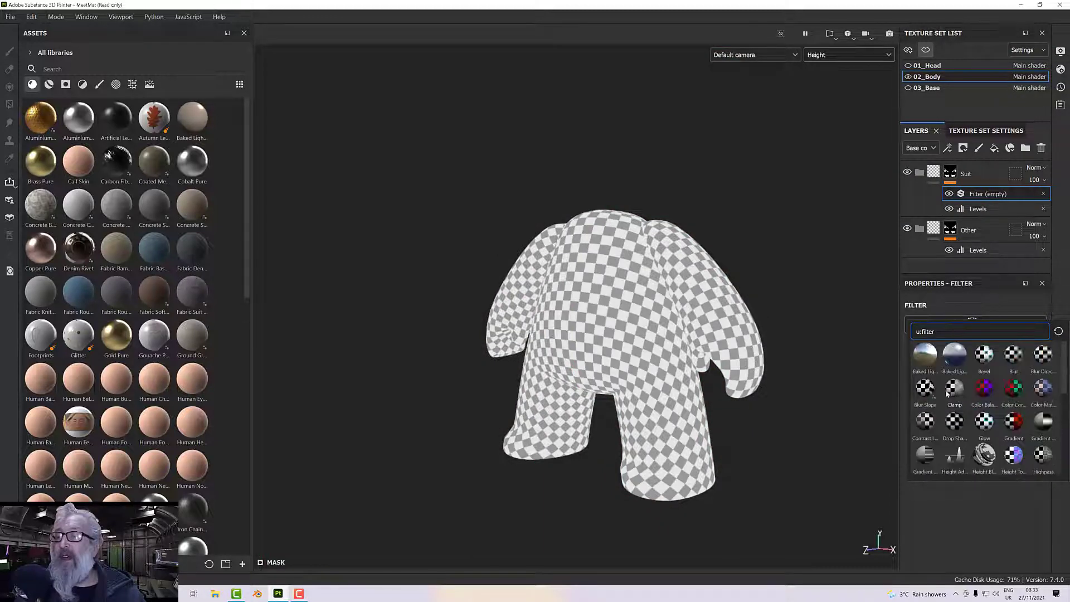
{"action": "scroll", "coordinate": [945, 397], "scroll_direction": "down", "scroll_amount": 6}
{"action": "scroll", "coordinate": [943, 384], "scroll_direction": "up", "scroll_amount": 3}
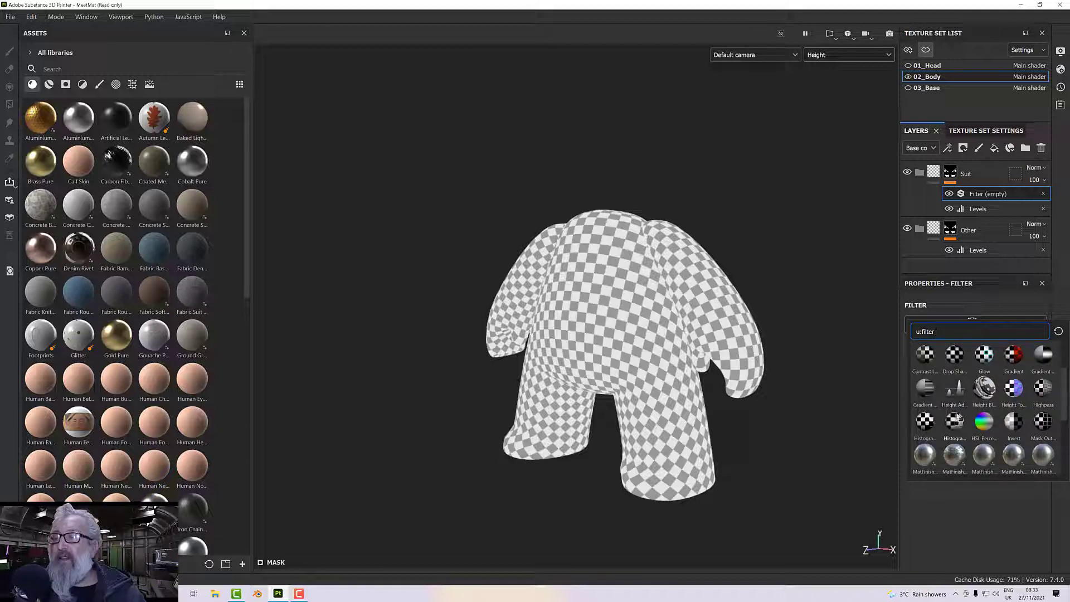
{"action": "left_click", "coordinate": [1014, 419]}
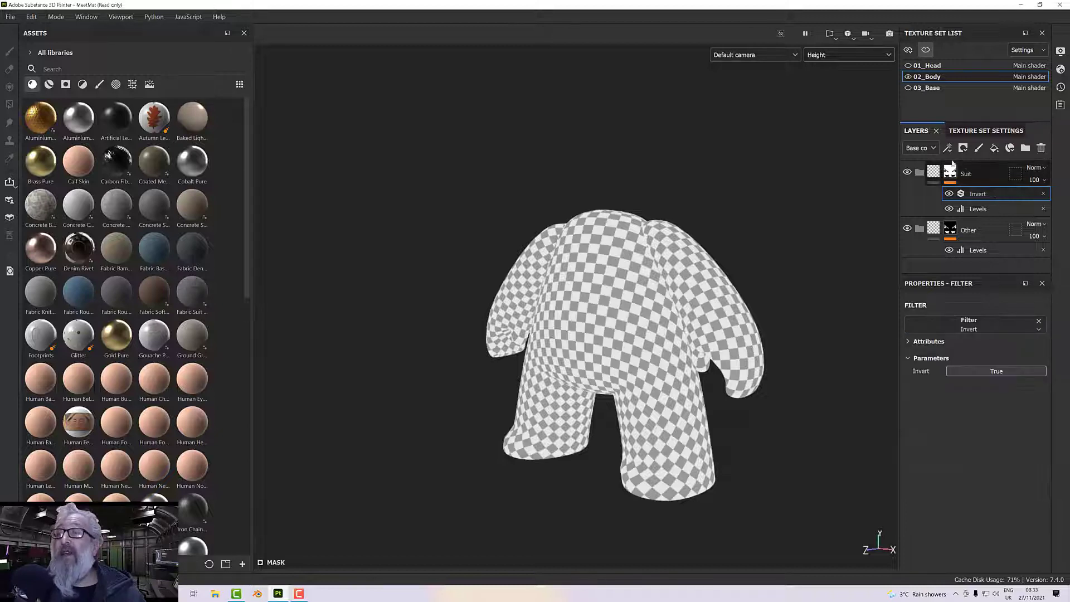
Display the Mask channel and compare the Suit folder's inverted mask with the Other folder's mask on the body.
{"action": "left_click", "coordinate": [857, 56]}
{"action": "left_click", "coordinate": [831, 169]}
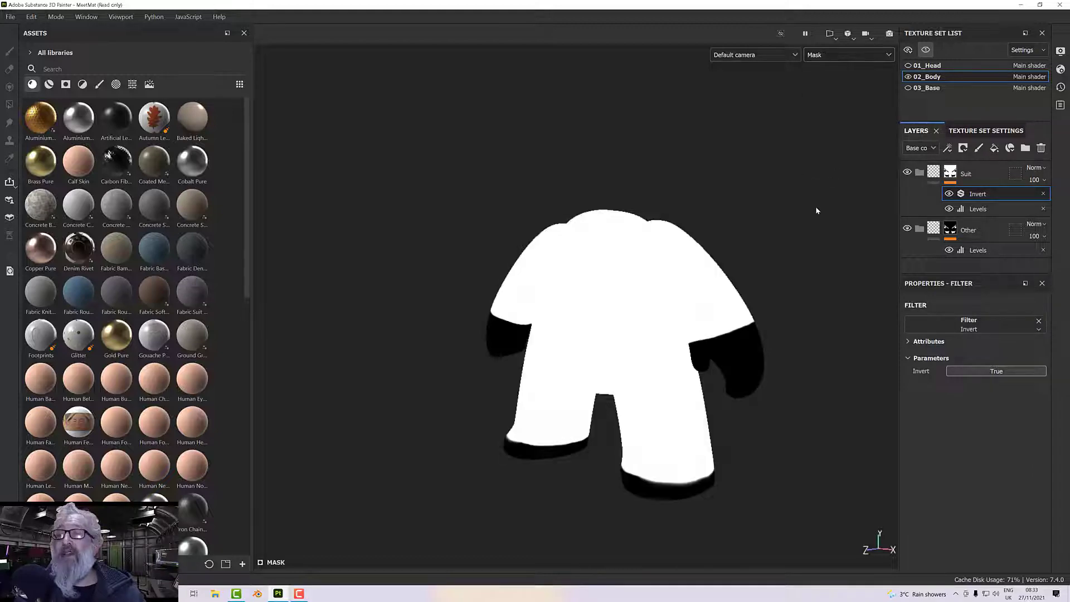
{"action": "left_click_drag", "start_coordinate": [793, 279], "coordinate": [759, 279], "text": "alt"}
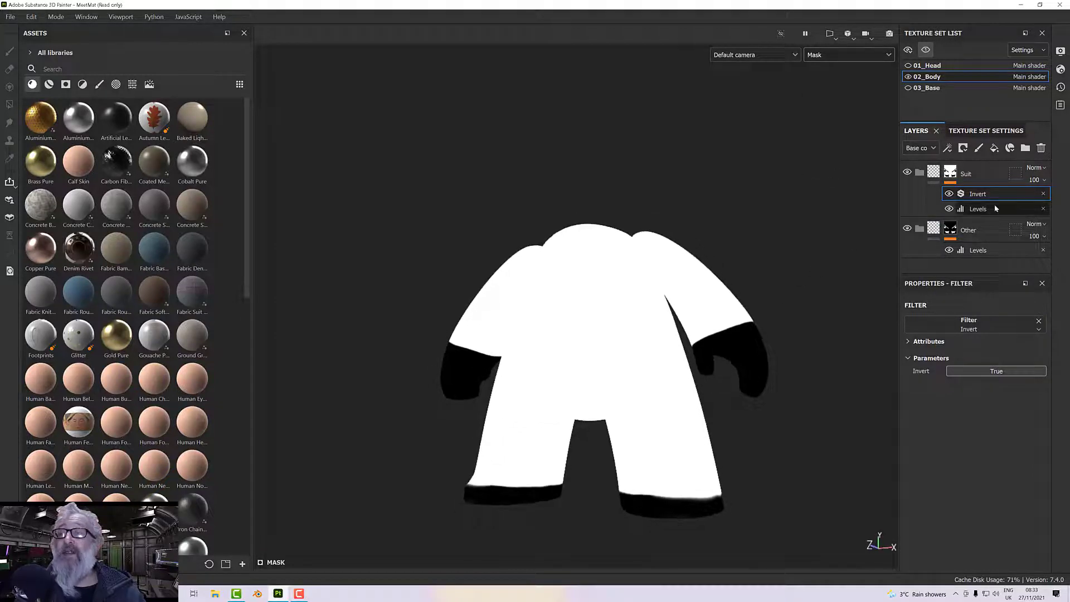
{"action": "left_click", "coordinate": [978, 230]}
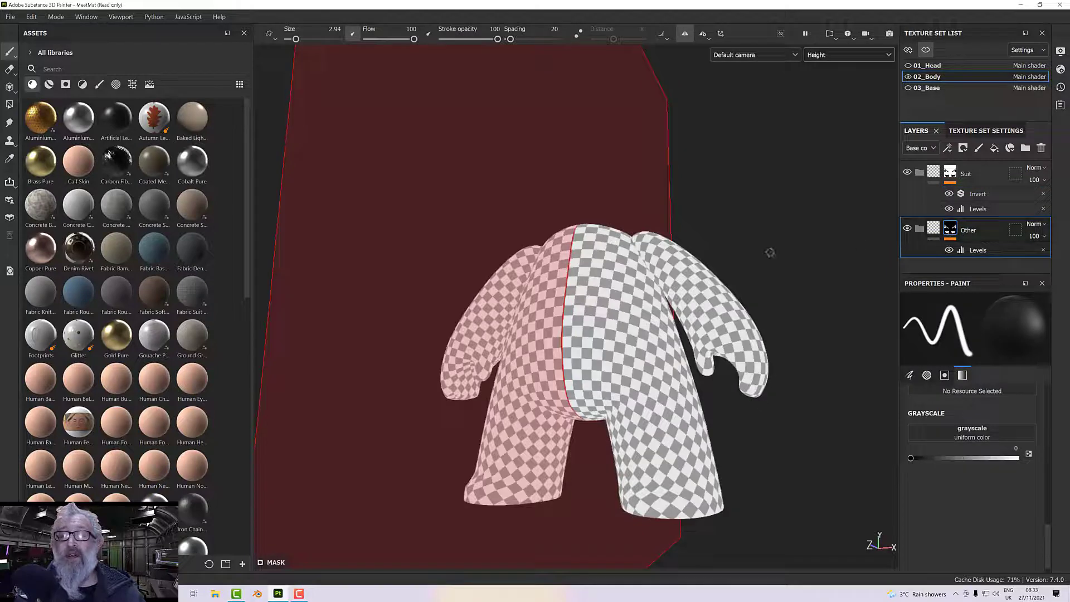
{"action": "left_click_drag", "start_coordinate": [767, 267], "coordinate": [776, 261], "text": "alt"}
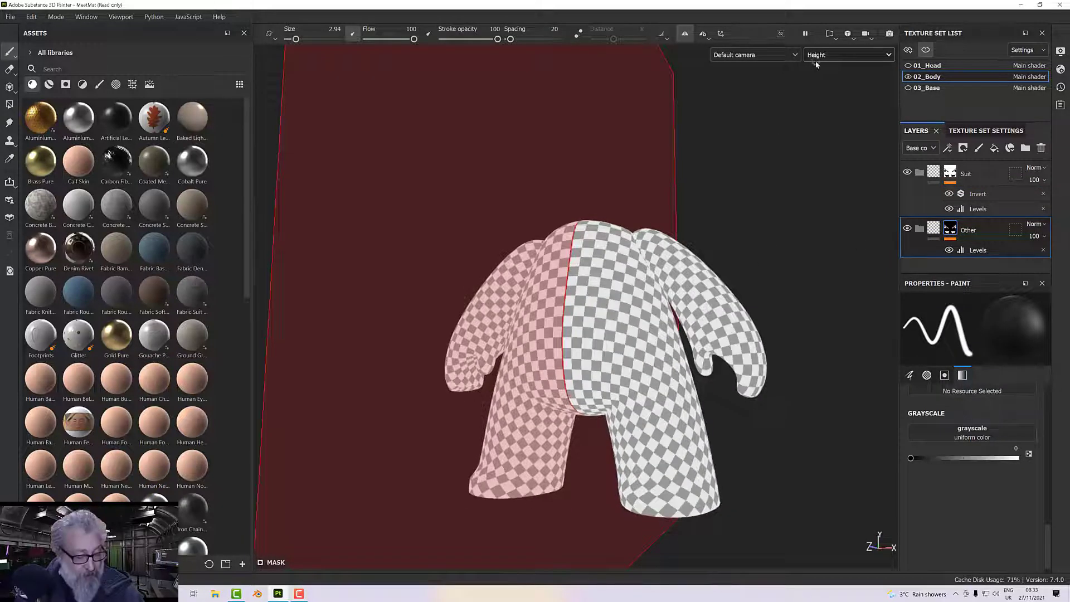
{"action": "key", "text": "c"}
{"action": "key", "text": "c"}
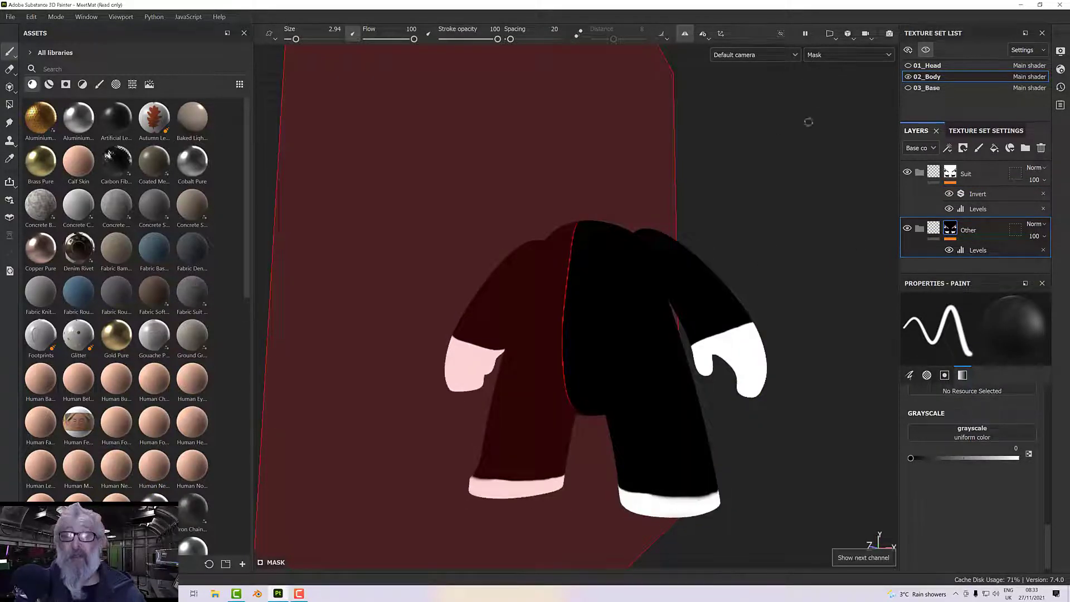
{"action": "left_click_drag", "start_coordinate": [798, 166], "coordinate": [790, 186], "text": "alt"}
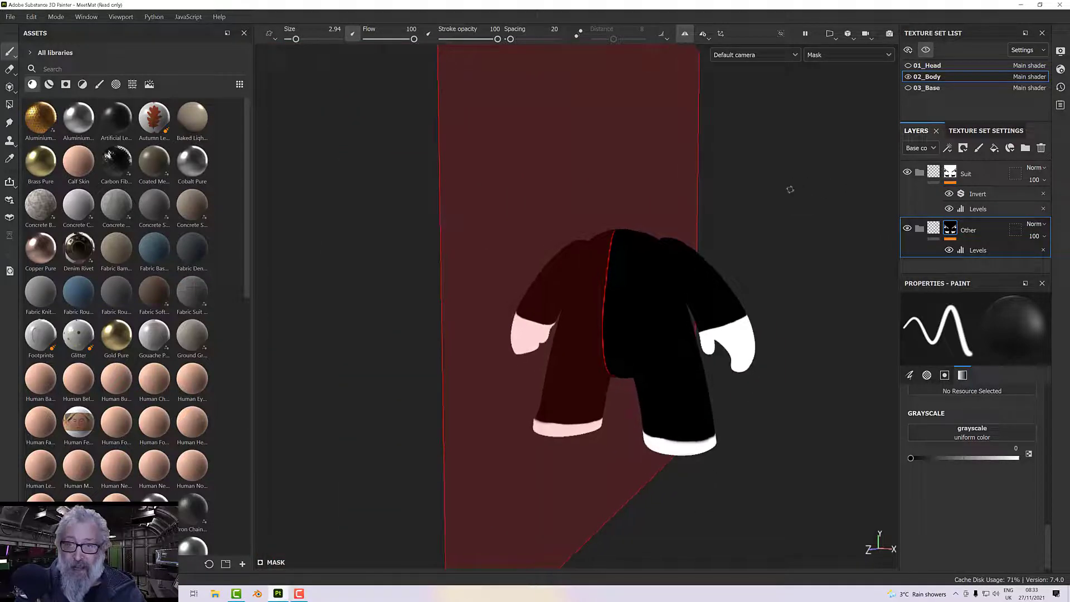
Show all texture sets together and display the whole figure in the Material view.
{"action": "left_click", "coordinate": [926, 50]}
{"action": "left_click_drag", "start_coordinate": [813, 186], "coordinate": [783, 187], "text": "alt"}
{"action": "middle_click_drag", "start_coordinate": [782, 188], "coordinate": [776, 209], "text": "alt"}
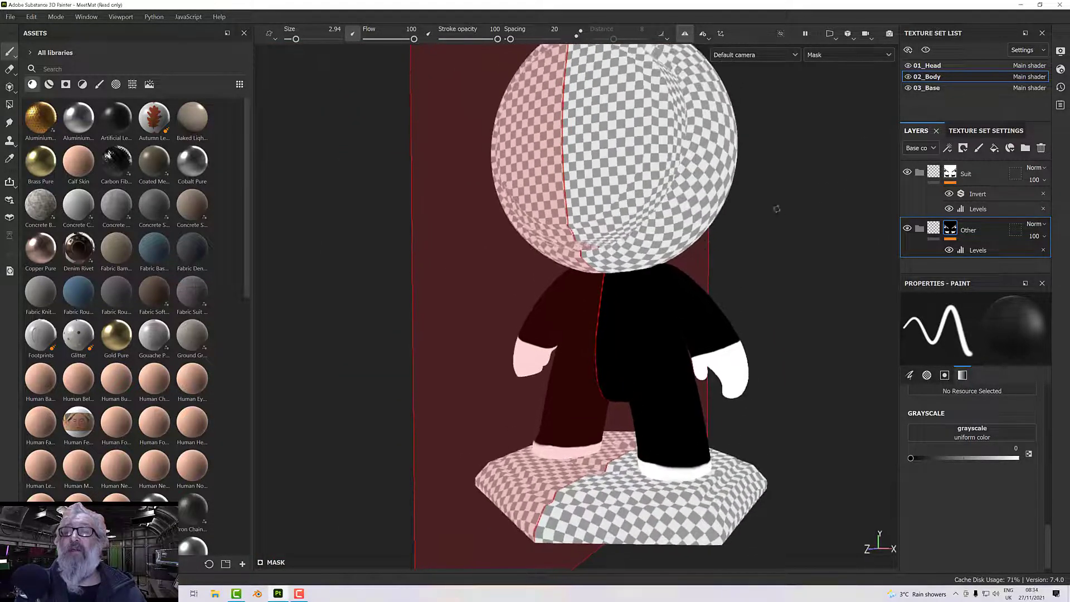
{"action": "left_click", "coordinate": [824, 56]}
{"action": "left_click", "coordinate": [823, 78]}
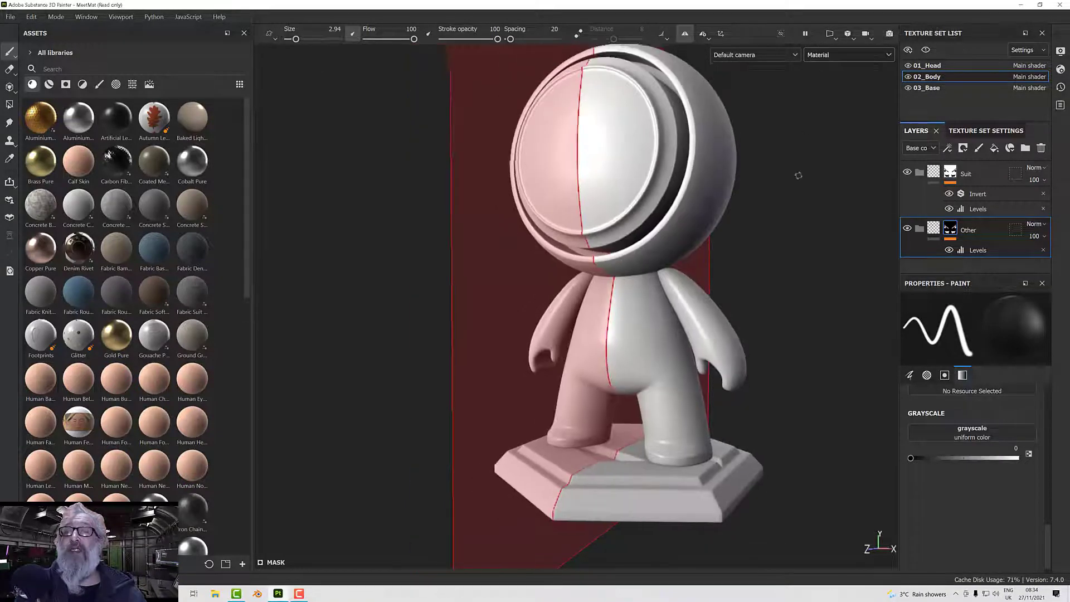
{"action": "left_click_drag", "start_coordinate": [799, 175], "coordinate": [755, 229], "text": "alt"}
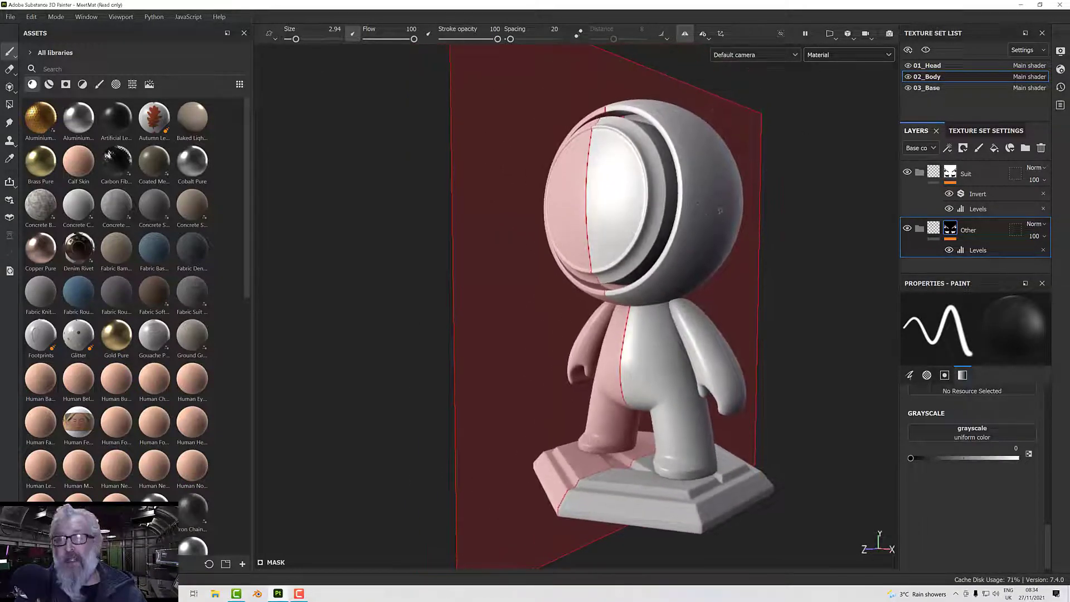
Check the Mask channel on the whole figure and the 01_Head layers, returning to 02_Body in the Material view.
{"action": "left_click", "coordinate": [836, 54]}
{"action": "left_click", "coordinate": [825, 167]}
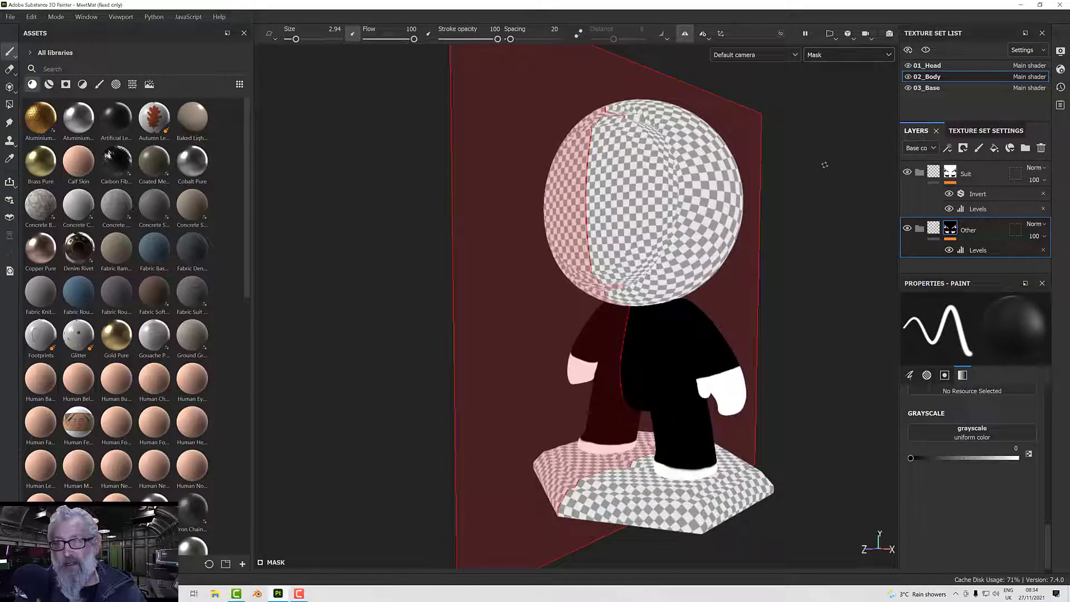
{"action": "left_click", "coordinate": [929, 67], "text": "ctrl"}
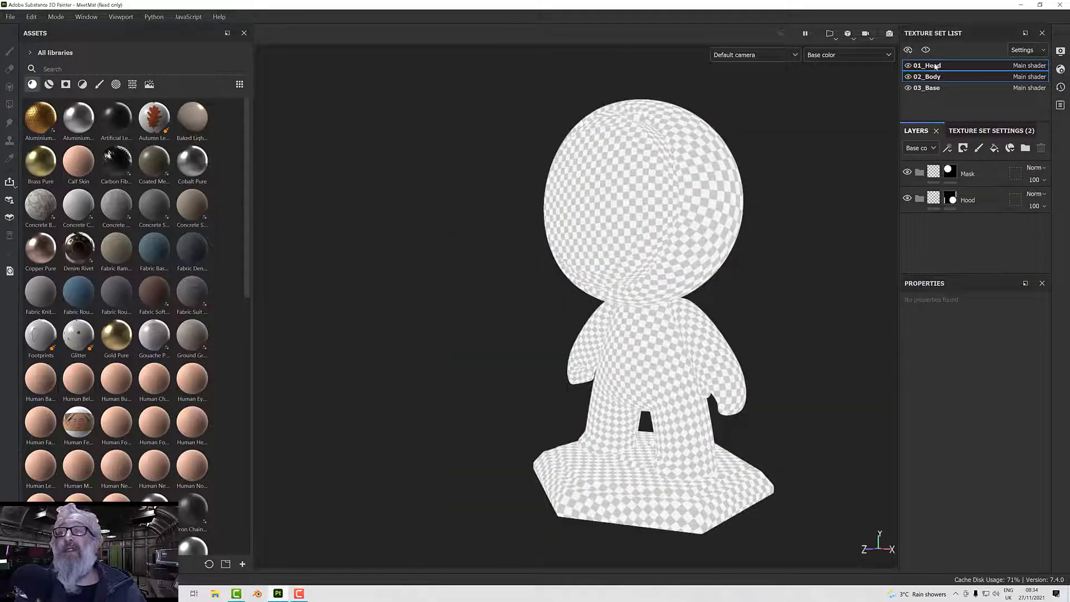
{"action": "left_click", "coordinate": [937, 77]}
{"action": "left_click", "coordinate": [842, 56]}
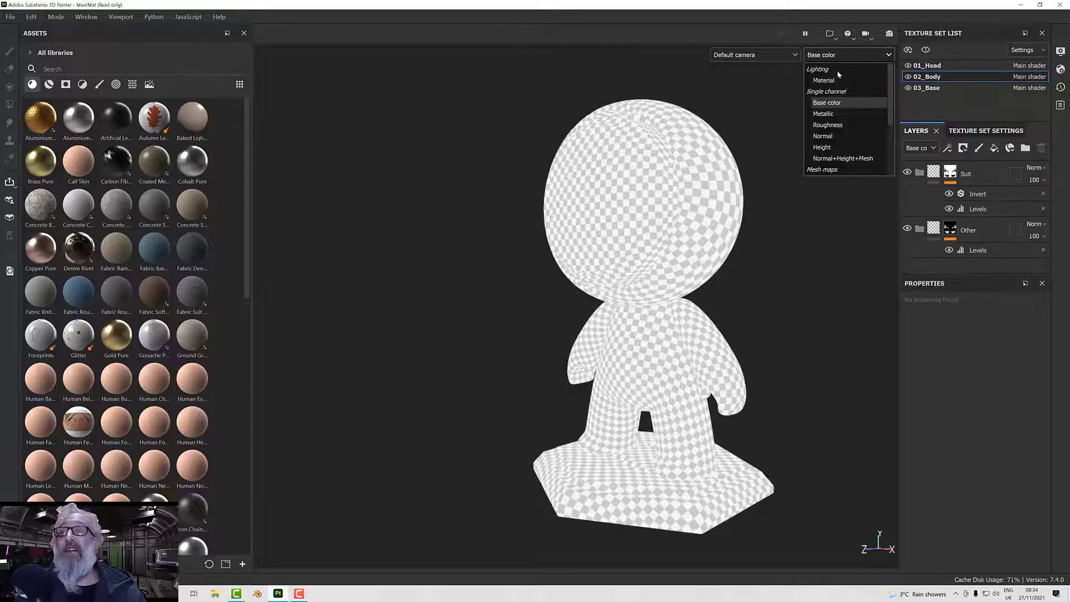
{"action": "left_click", "coordinate": [839, 81]}
{"action": "left_click_drag", "start_coordinate": [794, 163], "coordinate": [783, 201], "text": "alt"}
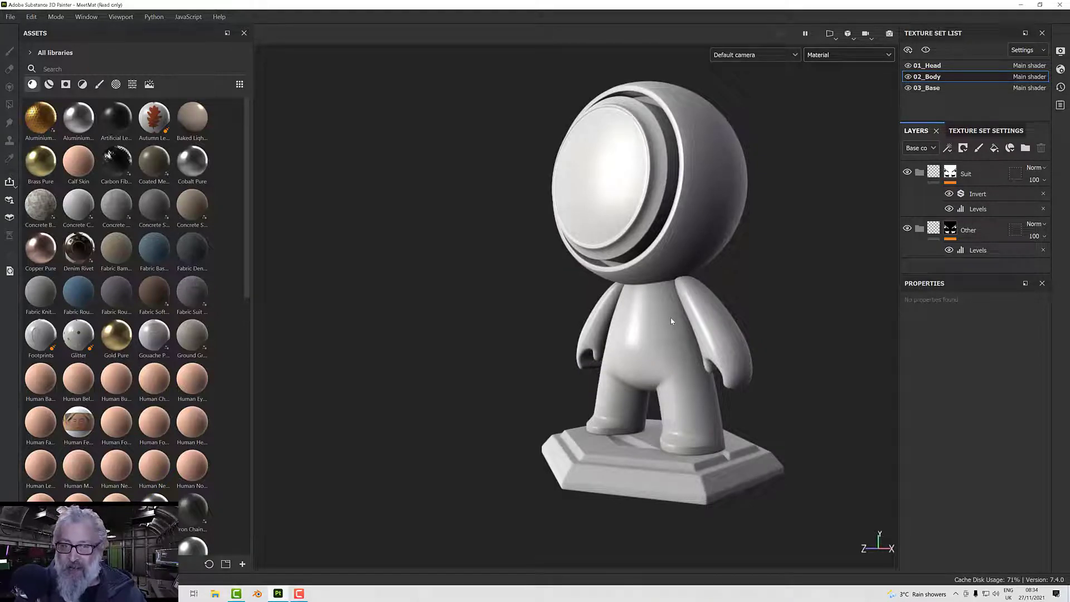
{"action": "left_click_drag", "start_coordinate": [622, 267], "coordinate": [611, 456], "text": "alt"}
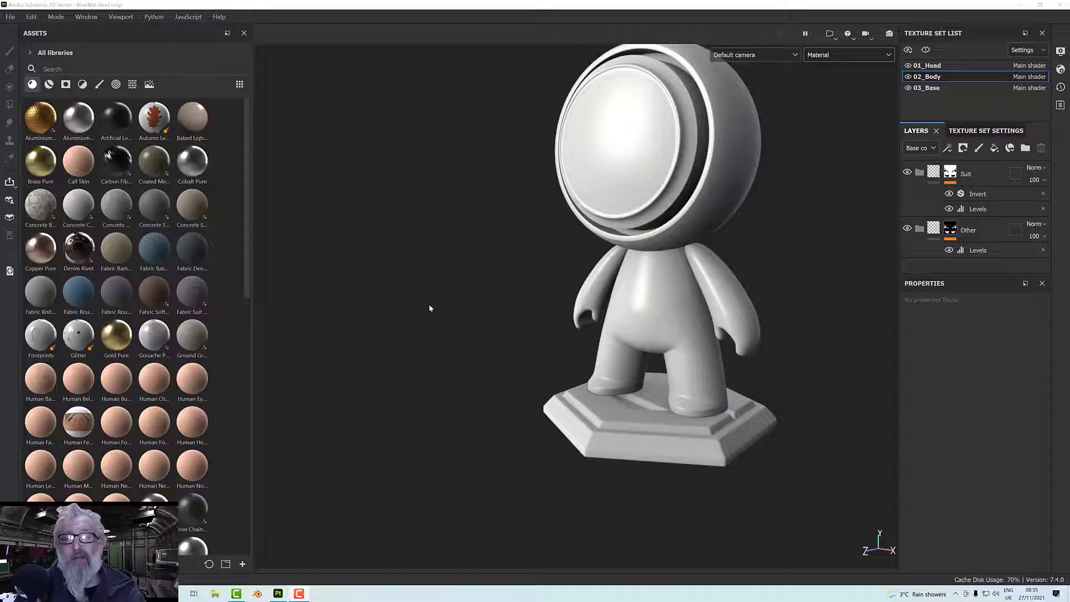
{"action": "left_click_drag", "start_coordinate": [430, 306], "coordinate": [514, 374], "text": "alt"}
{"action": "left_click_drag", "start_coordinate": [496, 276], "coordinate": [397, 277], "text": "alt"}
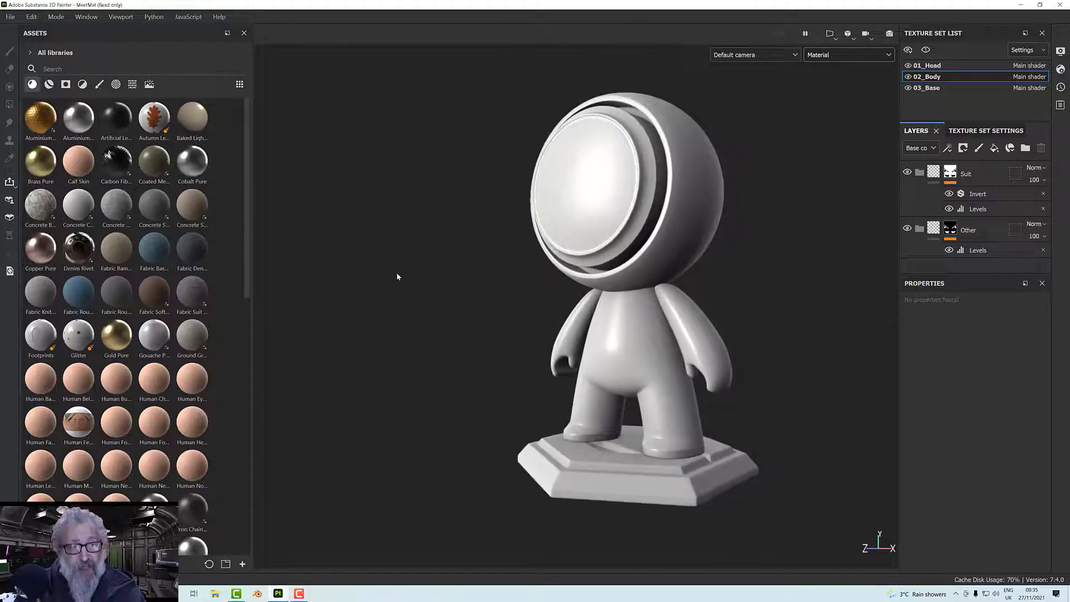
Add the Fabric Baseball Hat material inside the Suit folder and inspect the fabric on the body.
{"action": "mouse_move", "coordinate": [159, 254]}
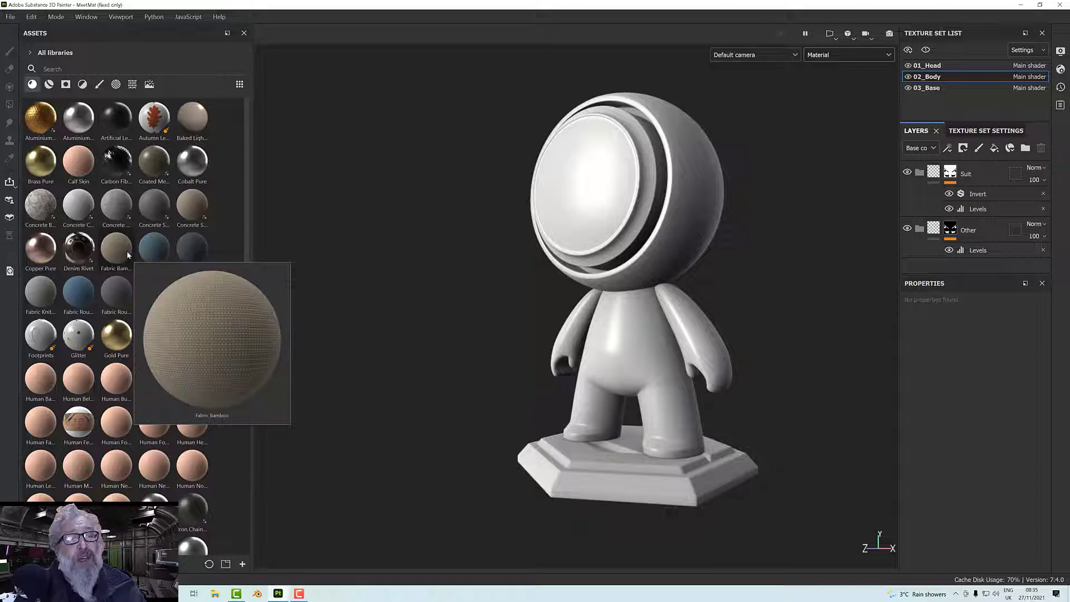
{"action": "mouse_move", "coordinate": [38, 294]}
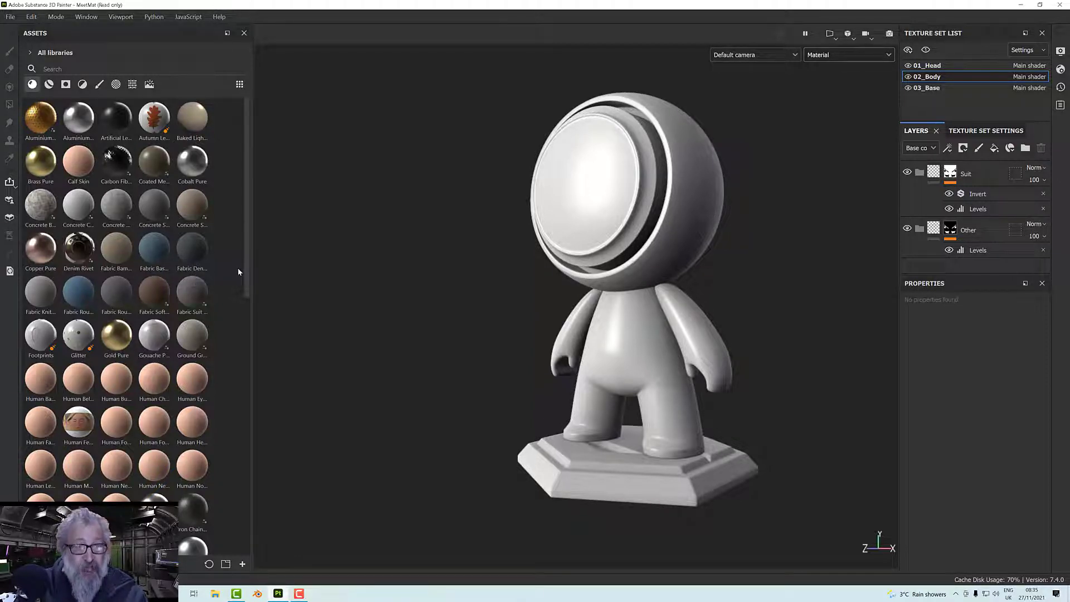
{"action": "left_click", "coordinate": [937, 182]}
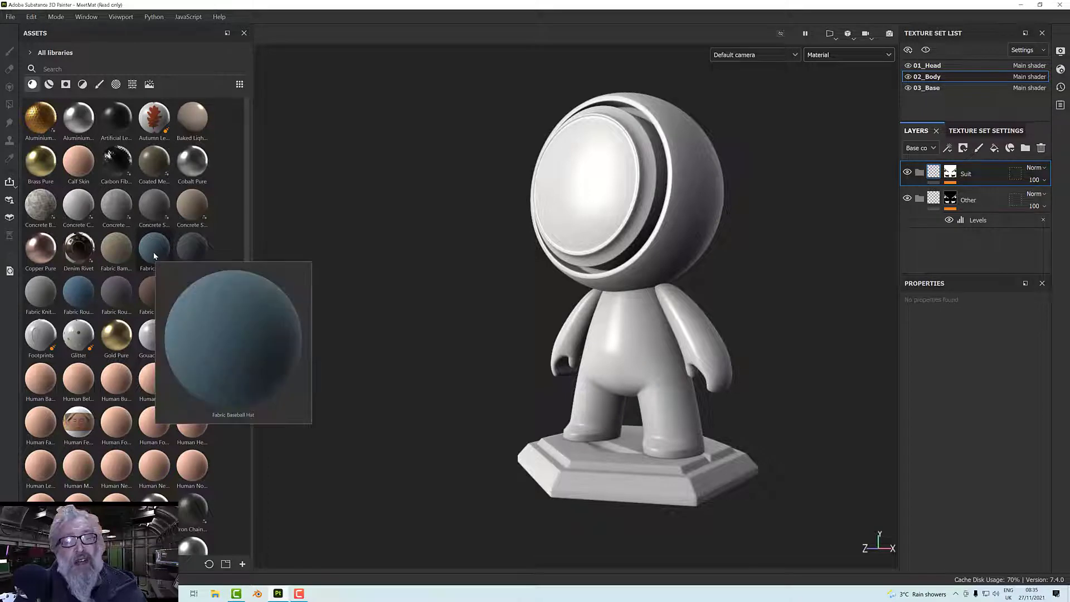
{"action": "left_click_drag", "start_coordinate": [155, 256], "coordinate": [967, 173]}
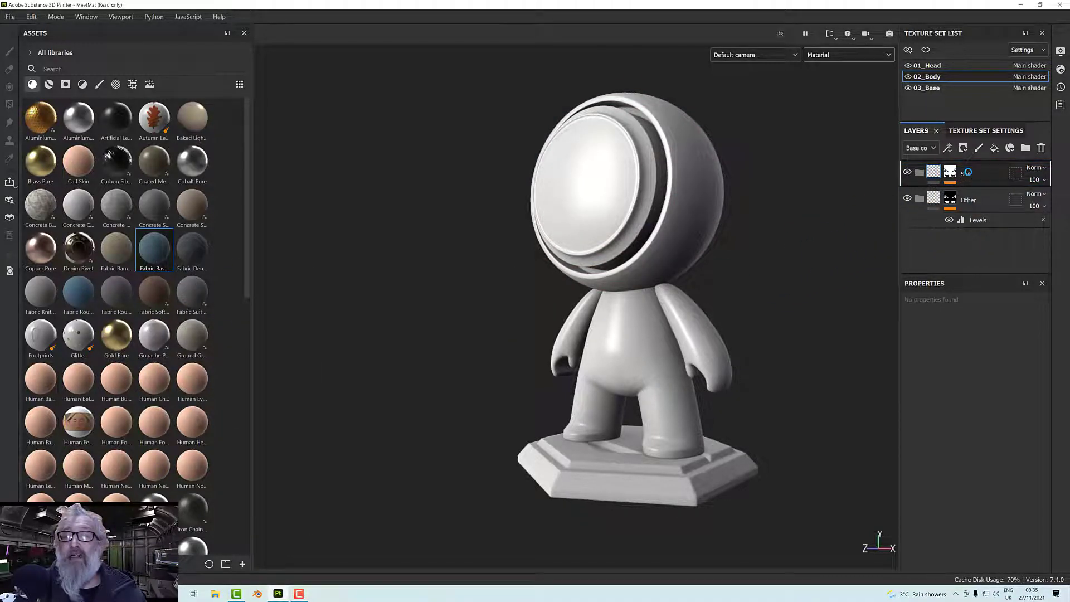
{"action": "scroll", "coordinate": [703, 333], "scroll_direction": "up", "scroll_amount": 5}
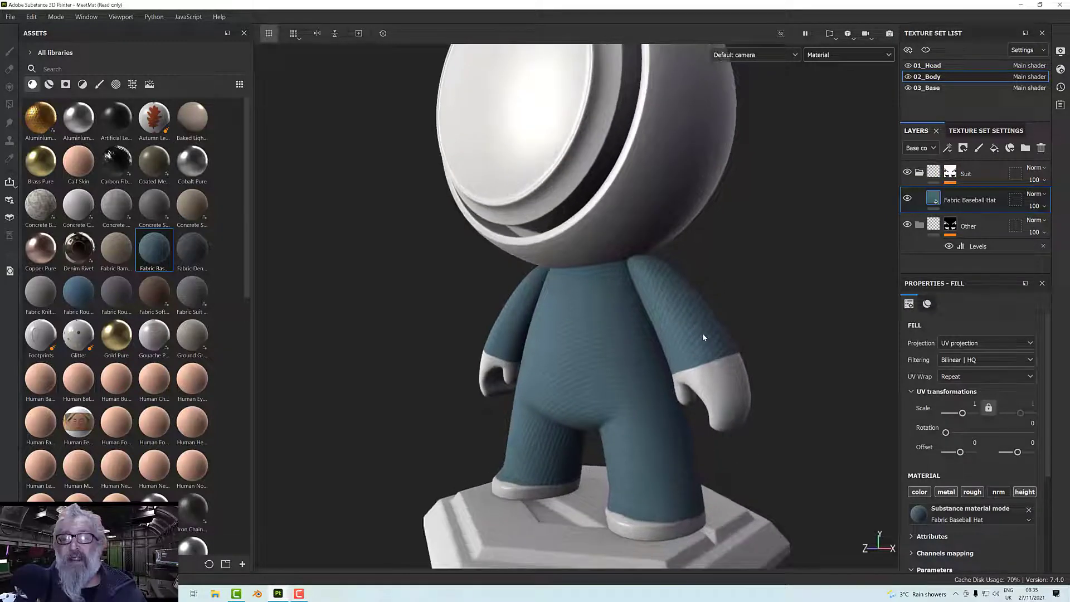
{"action": "scroll", "coordinate": [703, 334], "scroll_direction": "up", "scroll_amount": 2}
{"action": "left_click_drag", "start_coordinate": [703, 334], "coordinate": [748, 365], "text": "alt"}
{"action": "scroll", "coordinate": [866, 464], "scroll_direction": "down", "scroll_amount": 3}
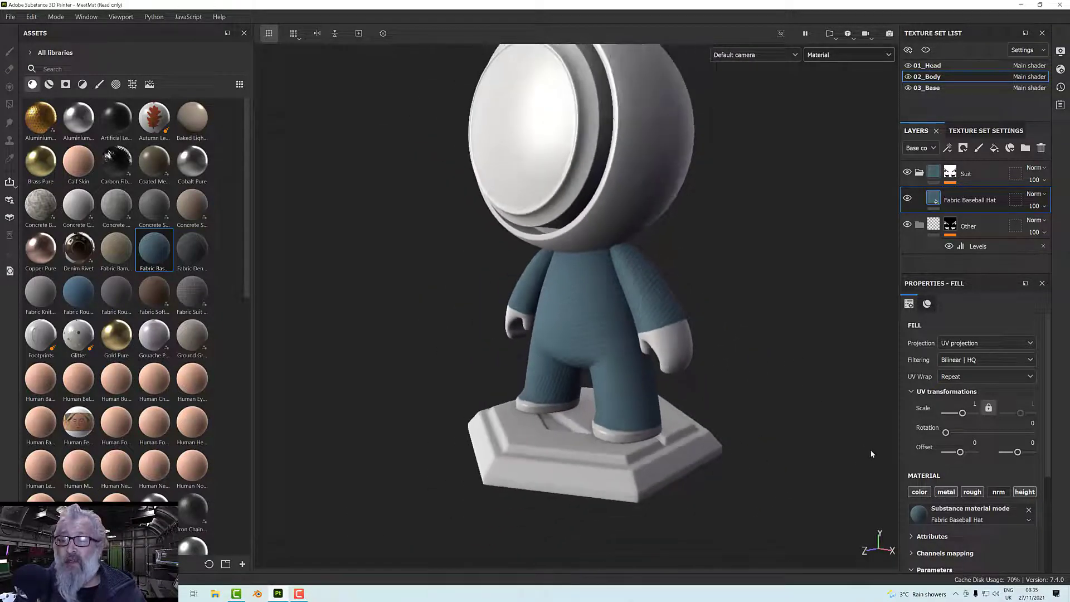
{"action": "scroll", "coordinate": [832, 410], "scroll_direction": "up", "scroll_amount": 4}
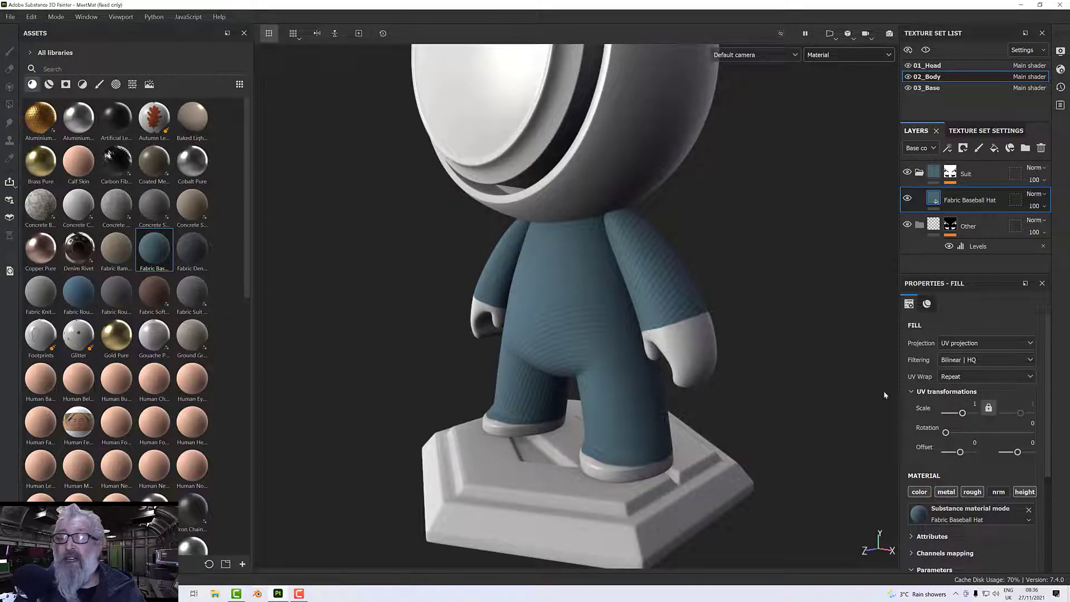
Change the Fabric Baseball Hat material's color parameter to red B25F5F.
{"action": "scroll", "coordinate": [951, 520], "scroll_direction": "down", "scroll_amount": 2}
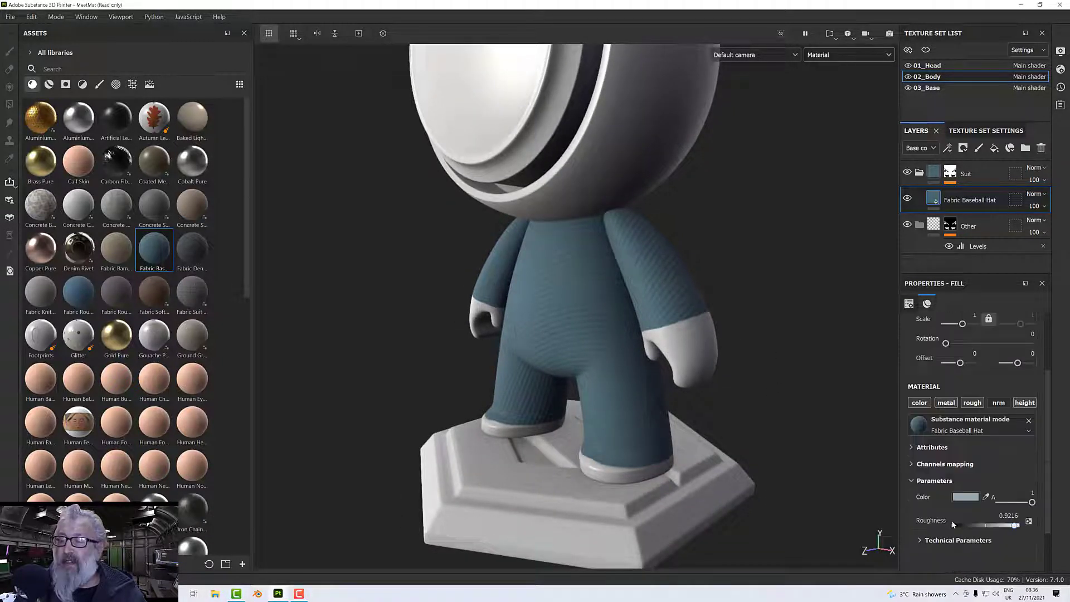
{"action": "left_click", "coordinate": [961, 502]}
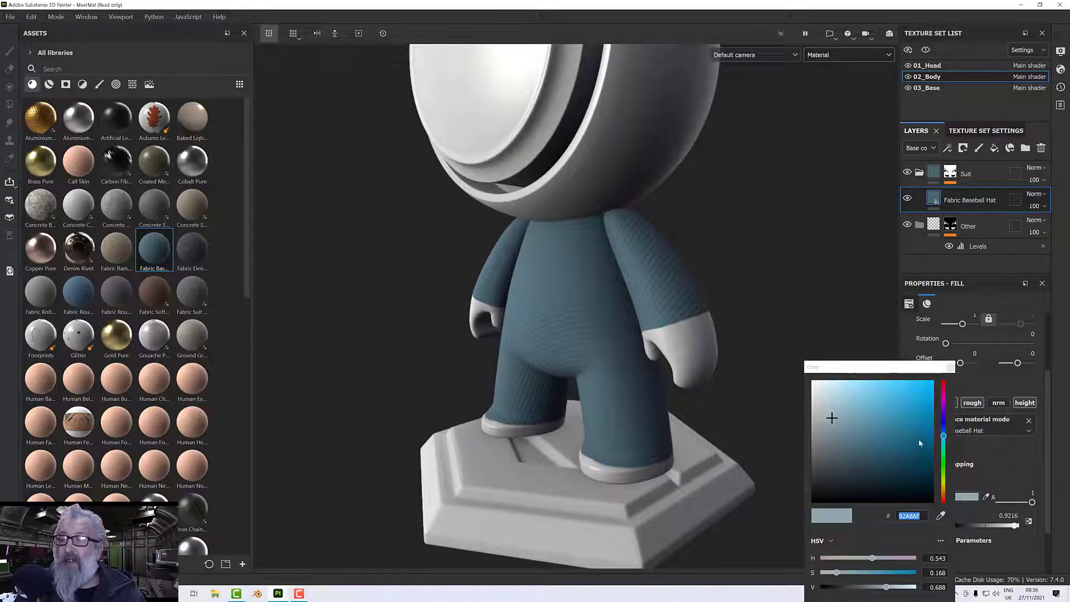
{"action": "left_click_drag", "start_coordinate": [944, 435], "coordinate": [946, 385]}
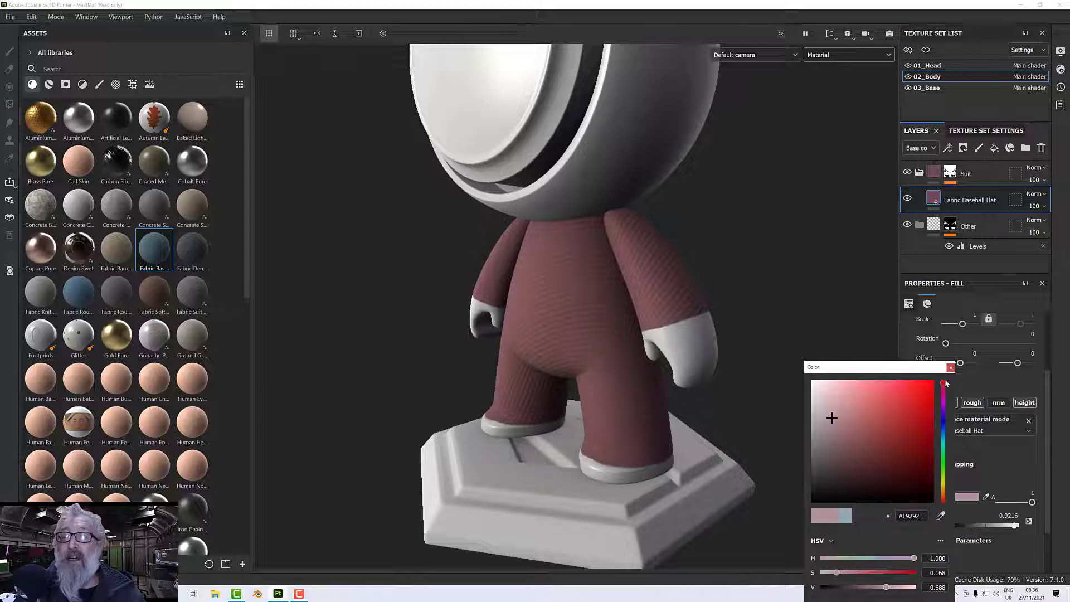
{"action": "left_click_drag", "start_coordinate": [831, 417], "coordinate": [868, 417]}
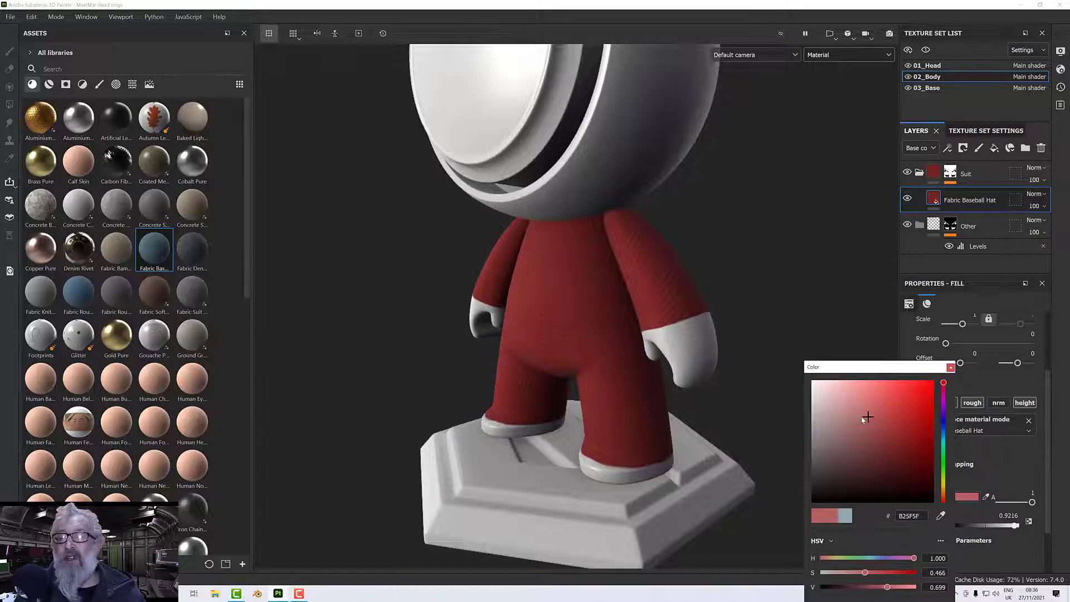
{"action": "left_click_drag", "start_coordinate": [591, 385], "coordinate": [573, 407], "text": "alt"}
{"action": "scroll", "coordinate": [577, 406], "scroll_direction": "up", "scroll_amount": 5}
{"action": "middle_click_drag", "start_coordinate": [574, 407], "coordinate": [548, 427], "text": "alt"}
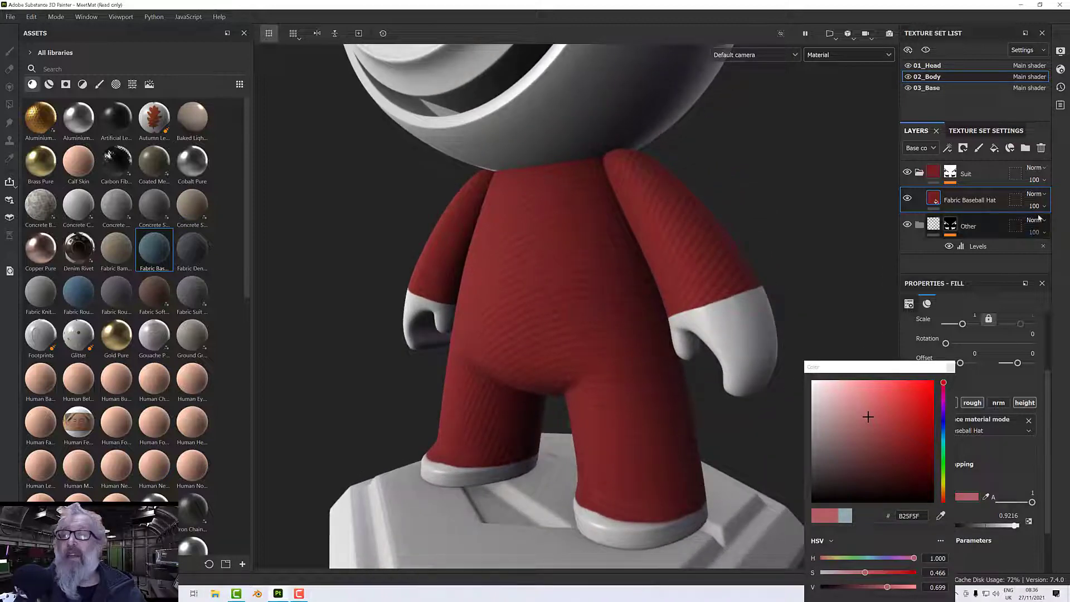
{"action": "left_click", "coordinate": [951, 367]}
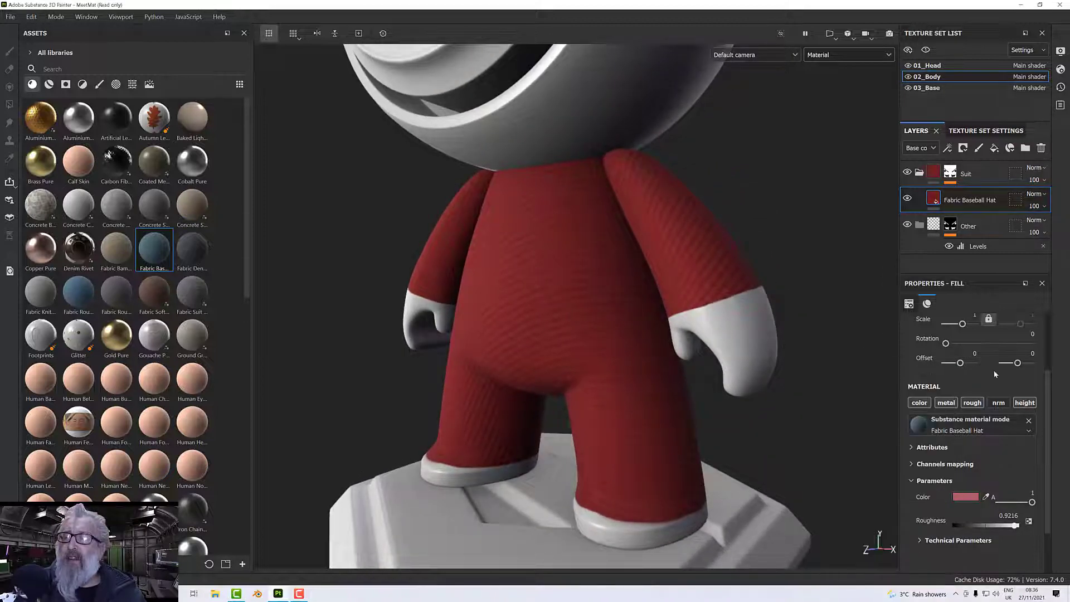
Rotate the Fabric Baseball Hat fill's UV projection to 67.35.
{"action": "scroll", "coordinate": [994, 373], "scroll_direction": "up", "scroll_amount": 2}
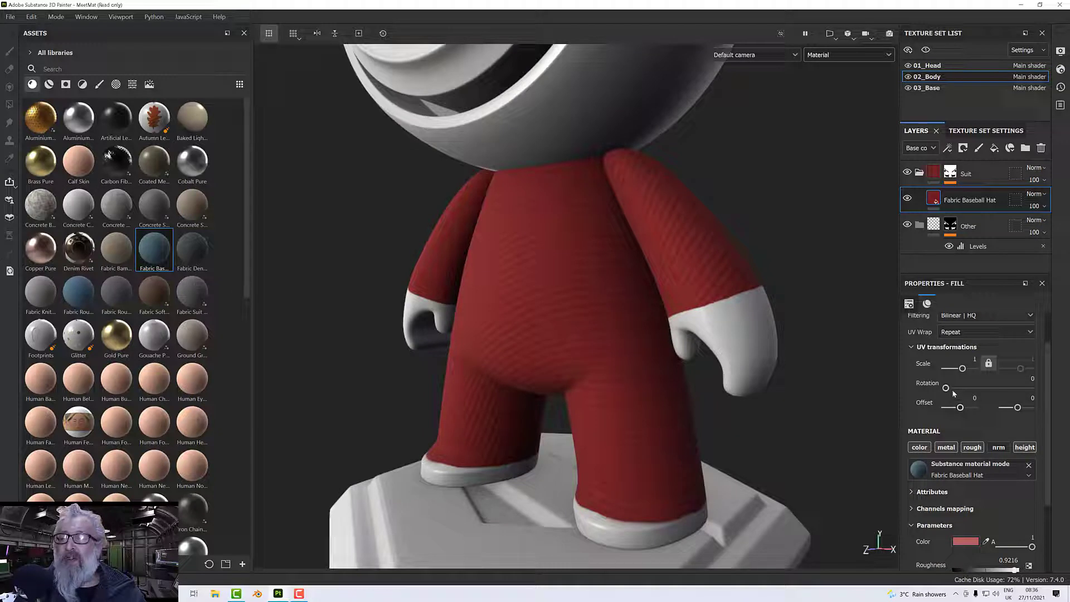
{"action": "left_click_drag", "start_coordinate": [947, 389], "coordinate": [962, 389]}
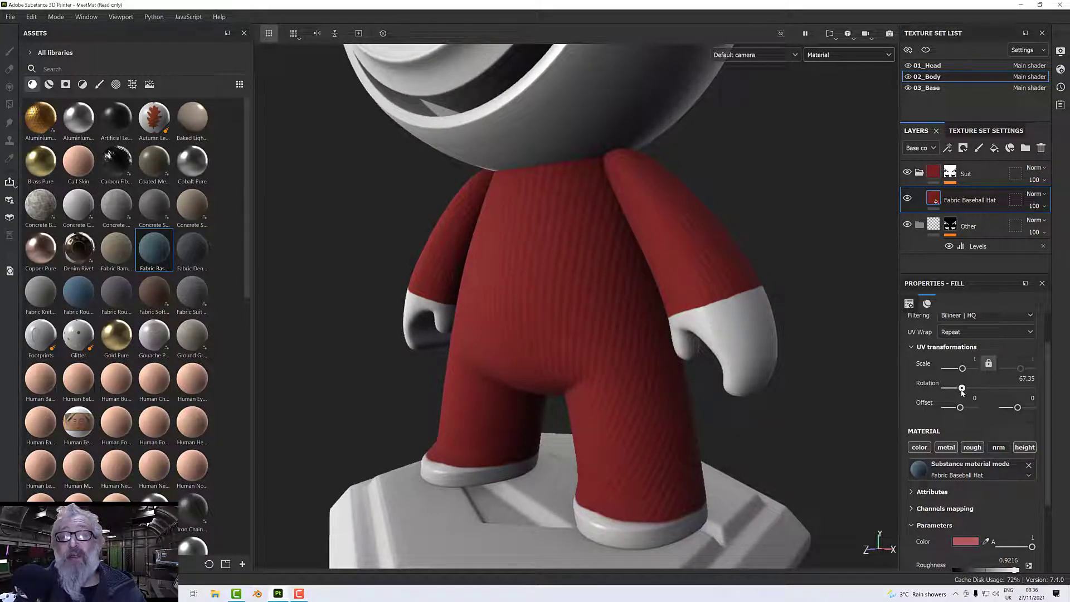
Inspect the rotated fabric pattern on the suit's torso, arms and legs from several angles.
{"action": "left_click_drag", "start_coordinate": [583, 348], "coordinate": [741, 340], "text": "alt"}
{"action": "middle_click_drag", "start_coordinate": [634, 335], "coordinate": [741, 338], "text": "alt"}
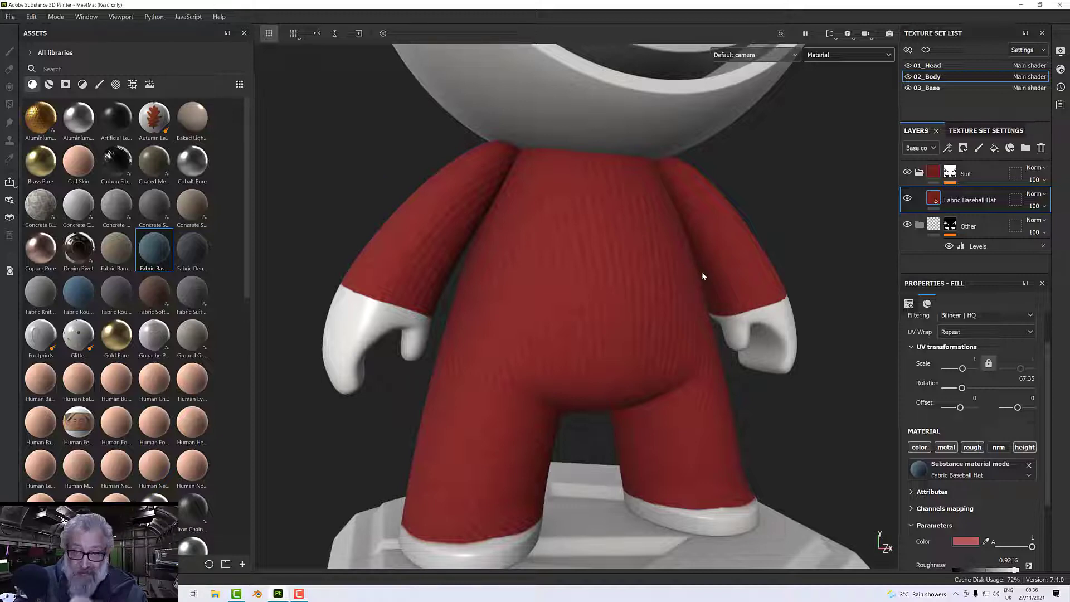
{"action": "scroll", "coordinate": [701, 272], "scroll_direction": "down", "scroll_amount": 2}
{"action": "left_click_drag", "start_coordinate": [702, 272], "coordinate": [978, 305], "text": "alt"}
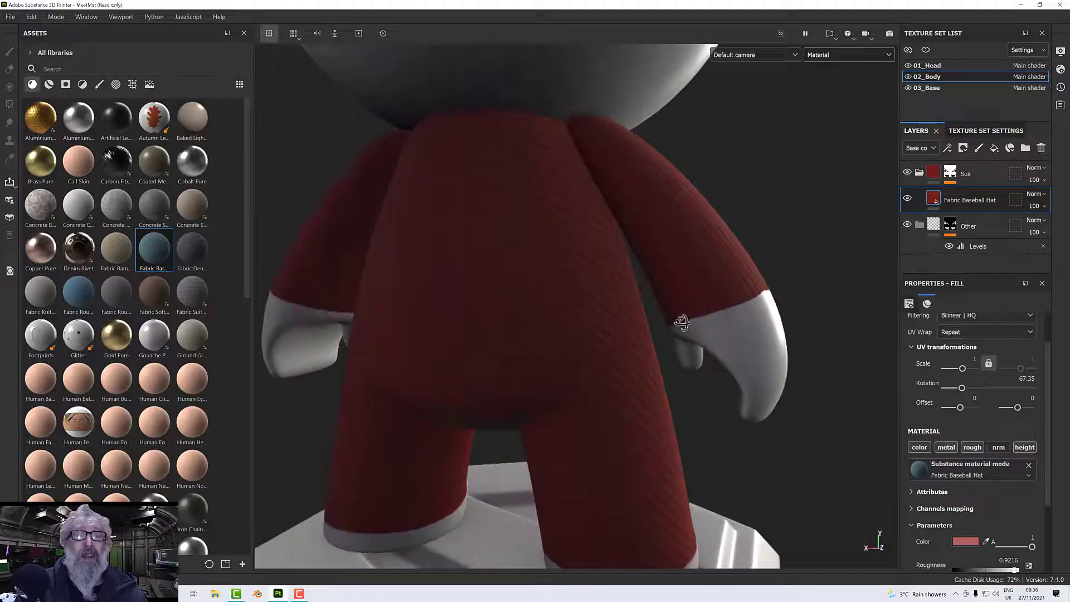
{"action": "left_click_drag", "start_coordinate": [681, 323], "coordinate": [728, 318], "text": "alt"}
{"action": "middle_click_drag", "start_coordinate": [729, 318], "coordinate": [770, 333], "text": "alt"}
{"action": "left_click_drag", "start_coordinate": [713, 333], "coordinate": [655, 320], "text": "alt"}
{"action": "middle_click_drag", "start_coordinate": [652, 319], "coordinate": [454, 315], "text": "alt"}
Set the Fabric Baseball Hat fill's UV scale to 2 and check the finer weave on the body.
{"action": "scroll", "coordinate": [678, 325], "scroll_direction": "down", "scroll_amount": 2}
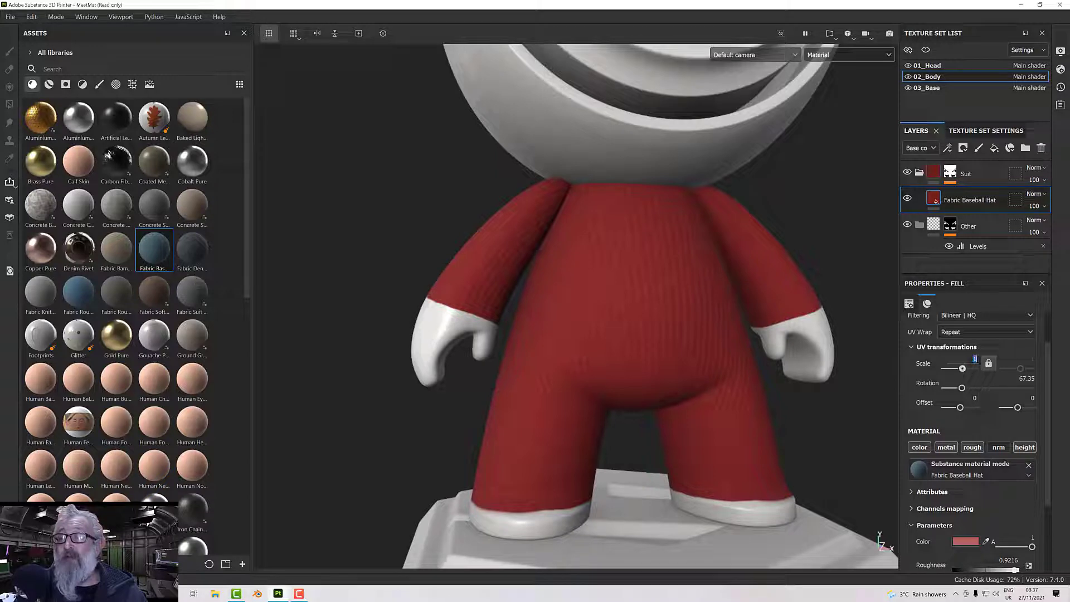
{"action": "key", "text": "Return"}
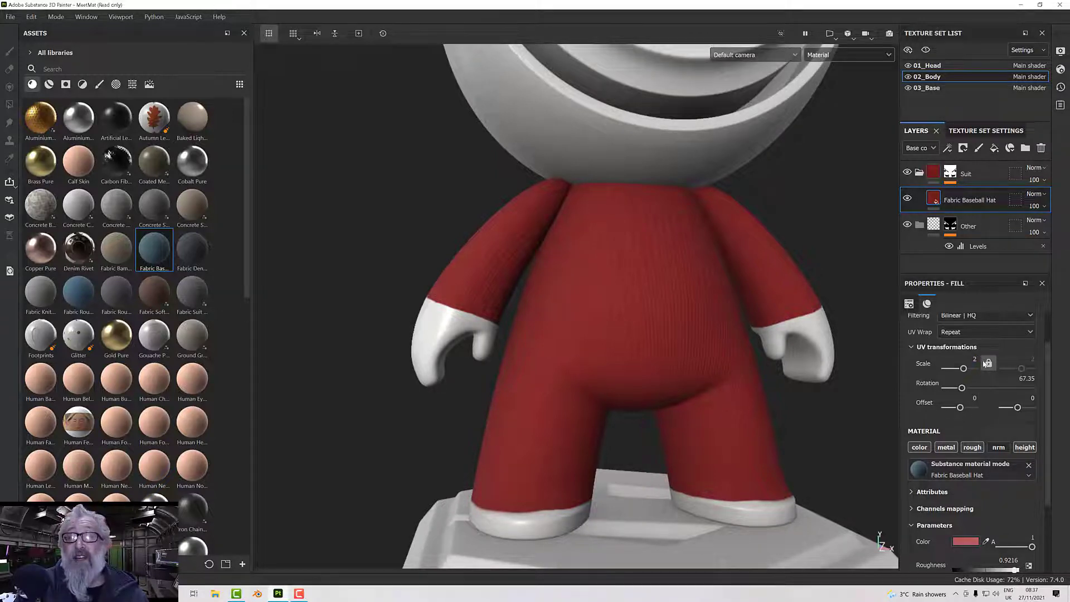
{"action": "scroll", "coordinate": [676, 313], "scroll_direction": "up", "scroll_amount": 5}
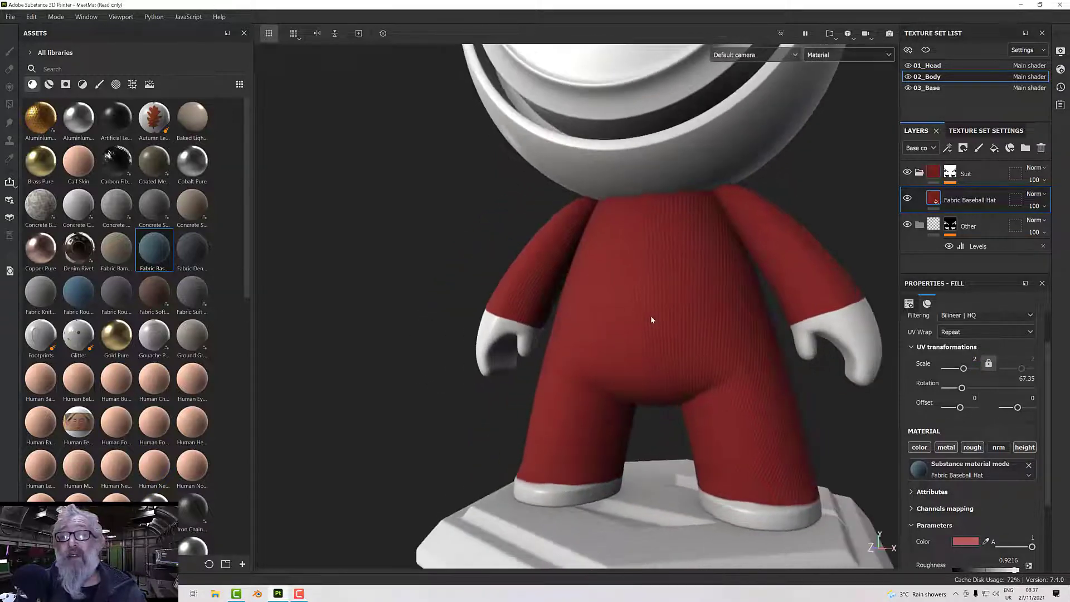
{"action": "scroll", "coordinate": [652, 316], "scroll_direction": "down", "scroll_amount": 5}
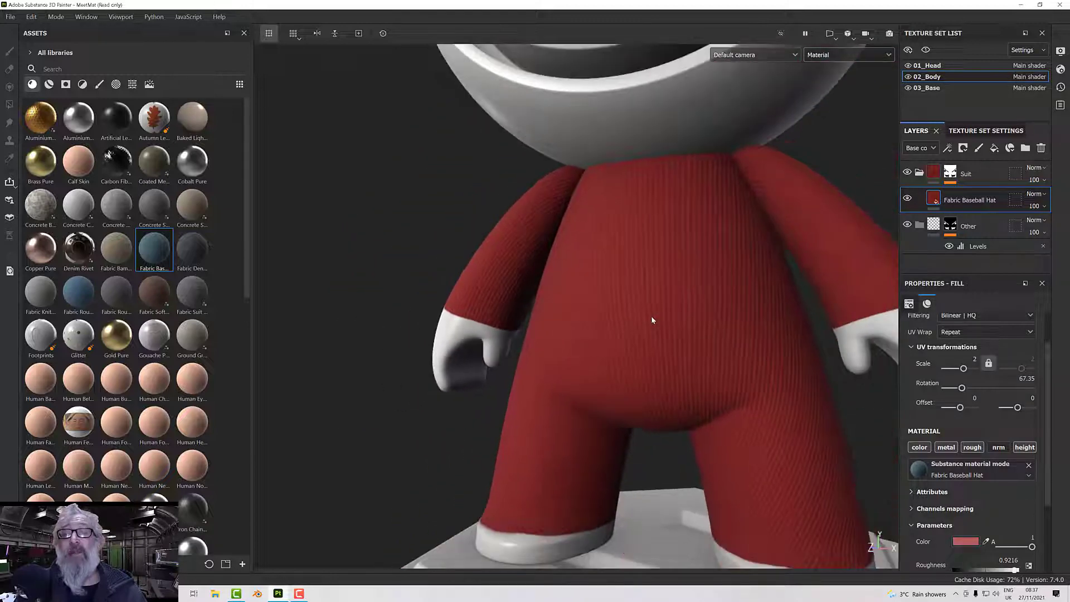
{"action": "left_click_drag", "start_coordinate": [650, 323], "coordinate": [635, 343], "text": "alt"}
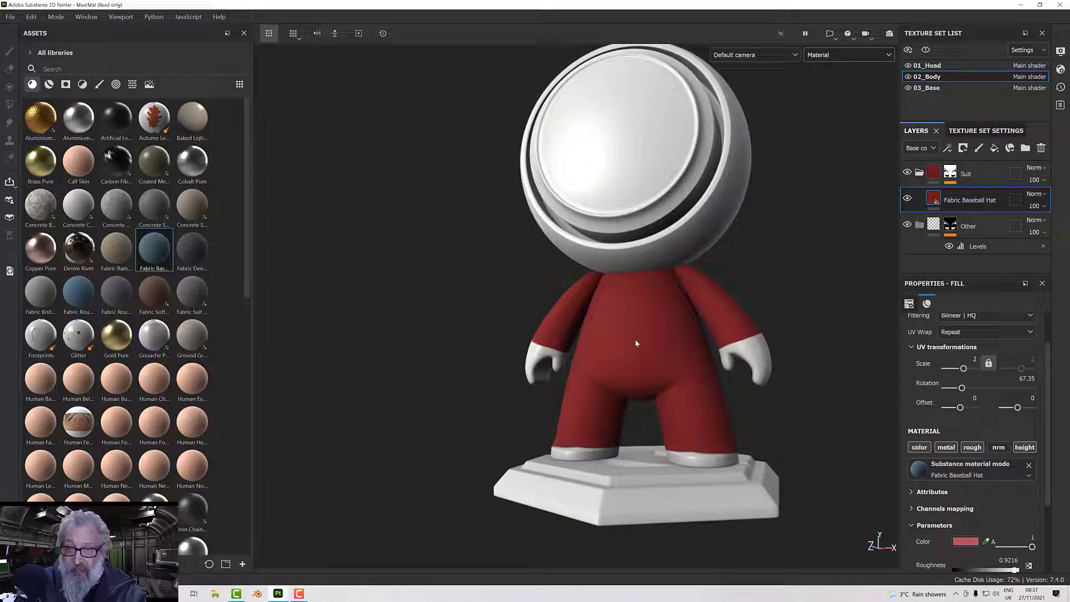
Copy the body's Fabric Baseball Hat layer into the Hood folder of the 01_Head texture set.
{"action": "right_click", "coordinate": [946, 200]}
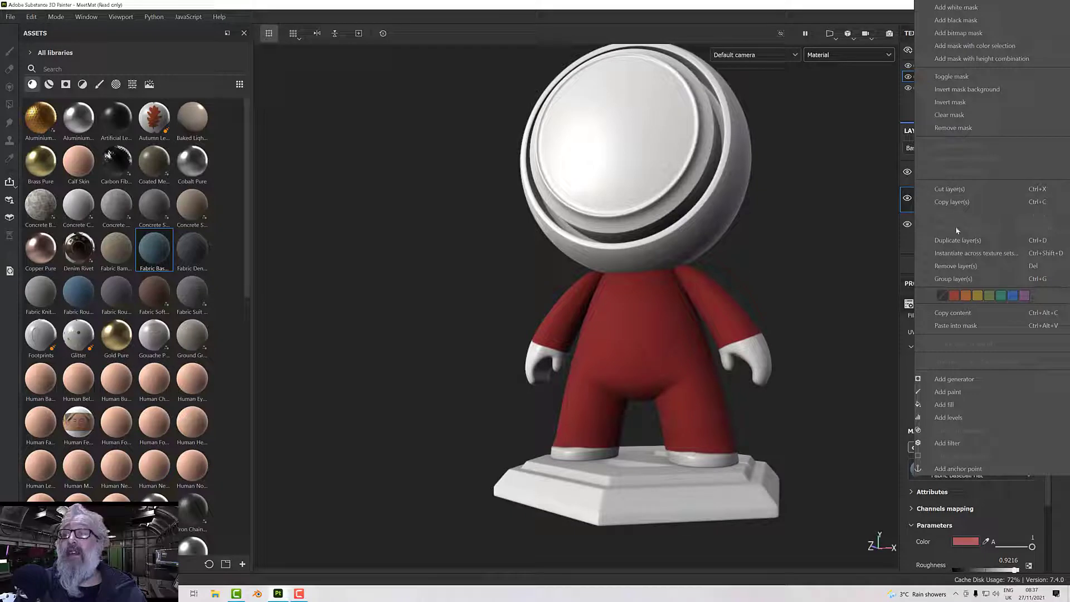
{"action": "left_click", "coordinate": [949, 202]}
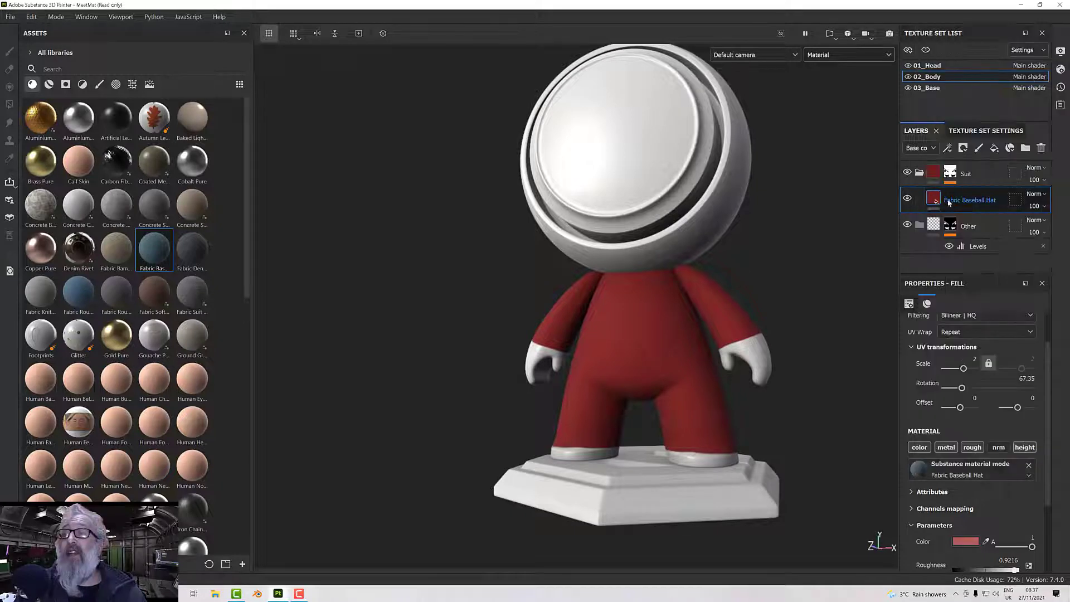
{"action": "left_click", "coordinate": [940, 66]}
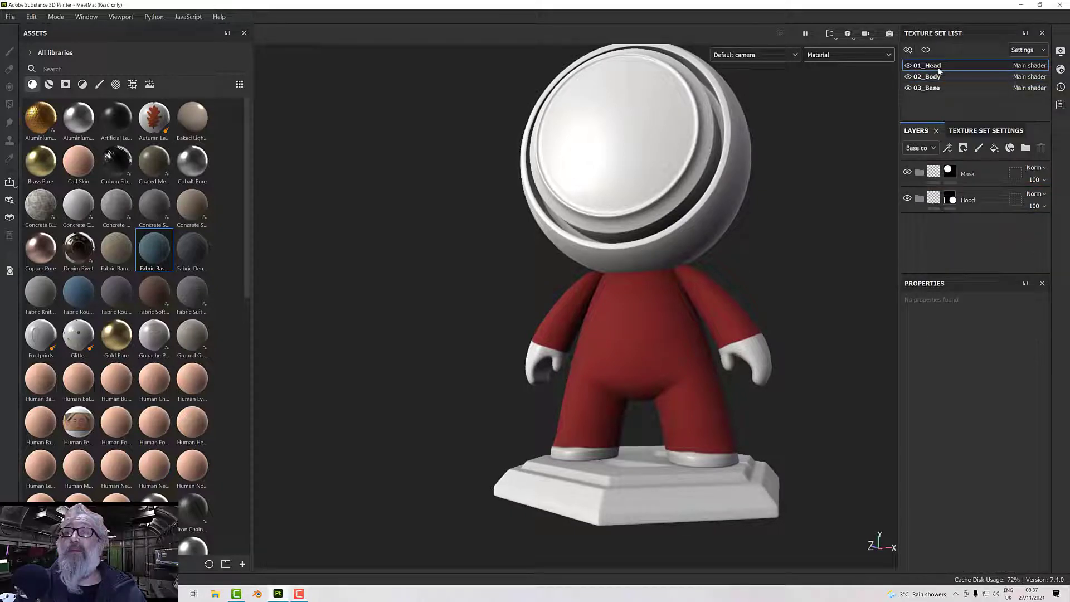
{"action": "left_click", "coordinate": [984, 199]}
{"action": "right_click", "coordinate": [972, 202]}
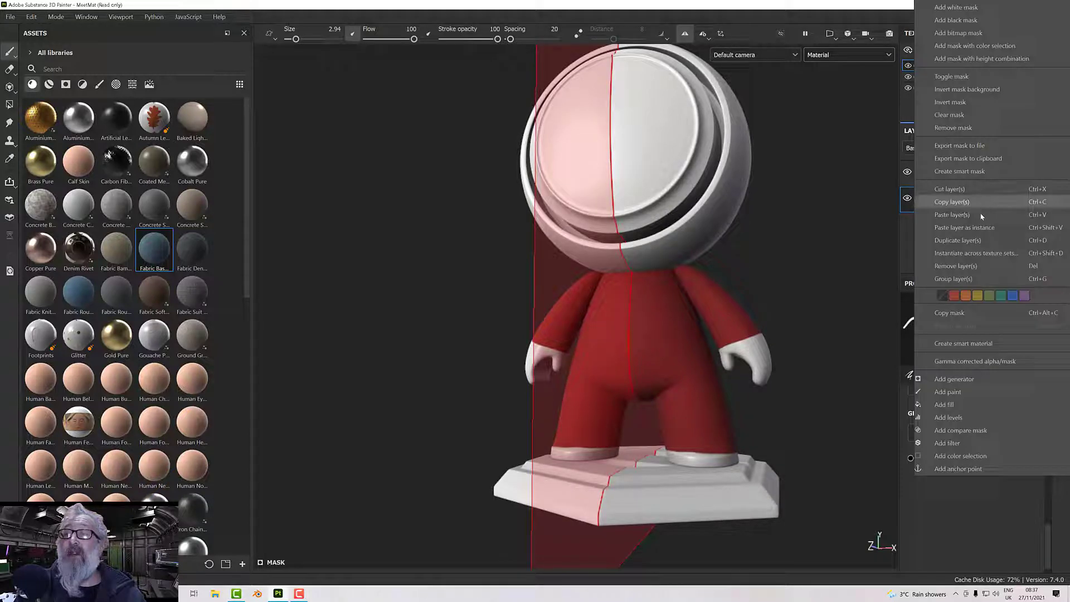
{"action": "left_click", "coordinate": [957, 216]}
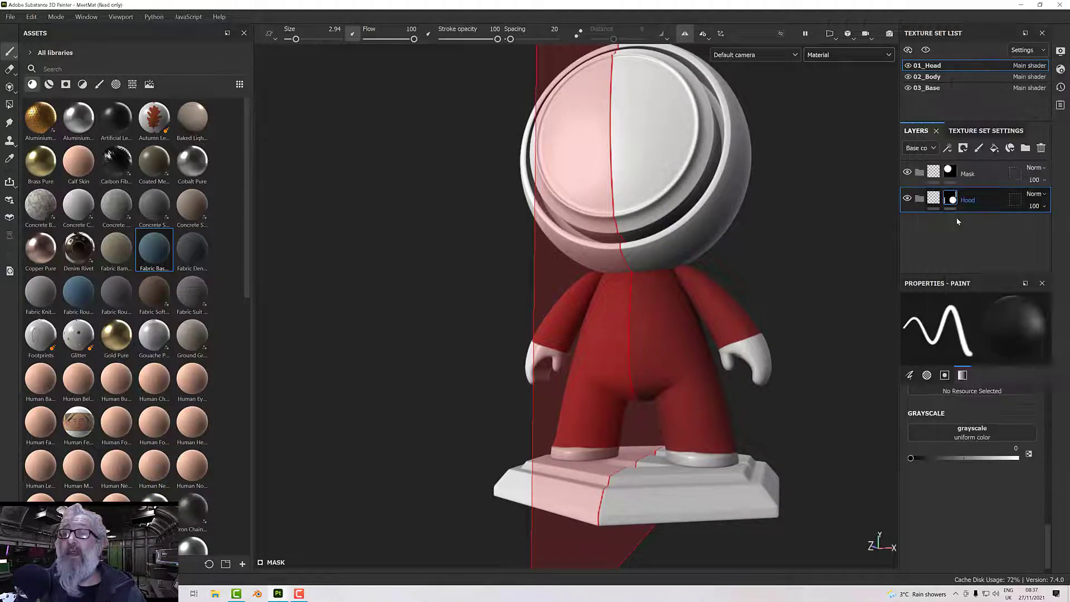
{"action": "left_click_drag", "start_coordinate": [866, 247], "coordinate": [752, 300], "text": "alt"}
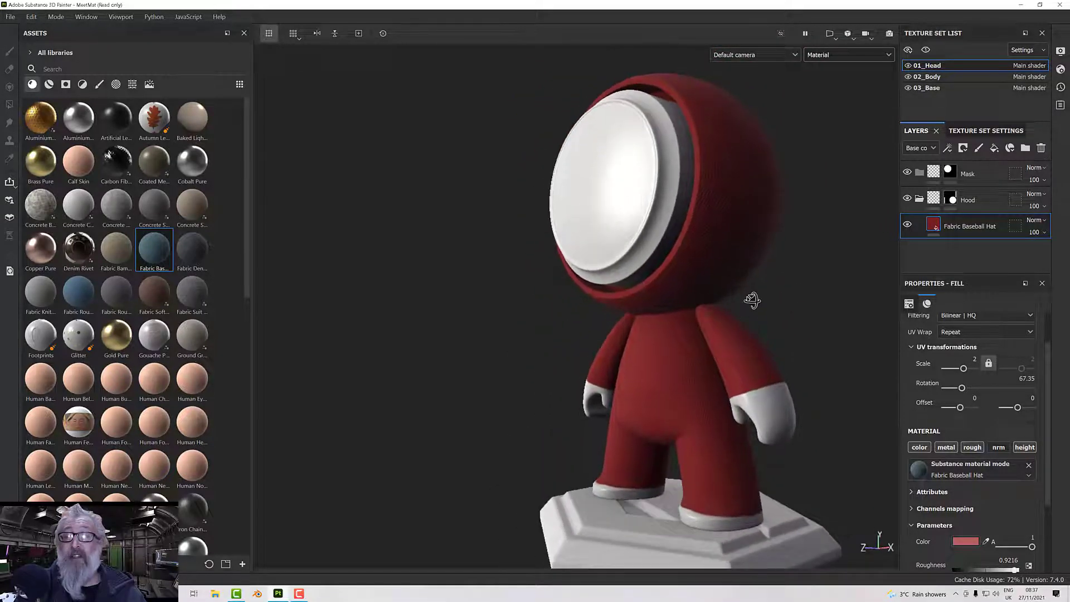
{"action": "right_click_drag", "start_coordinate": [765, 309], "coordinate": [757, 354], "text": "alt"}
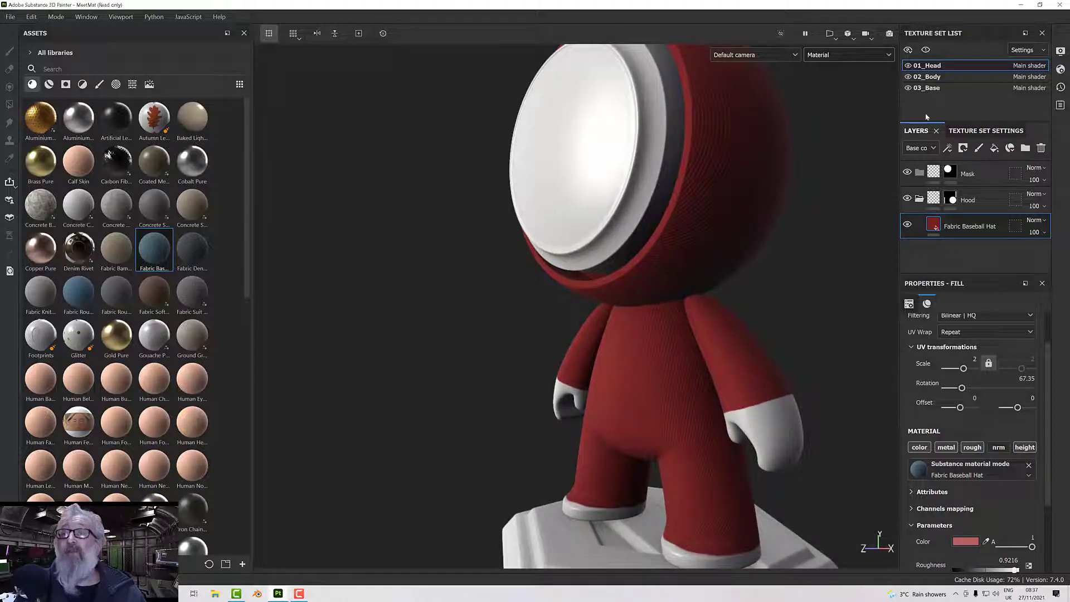
Return to the 02_Body texture set and add a fill effect to its Fabric Baseball Hat layer.
{"action": "left_click", "coordinate": [928, 76]}
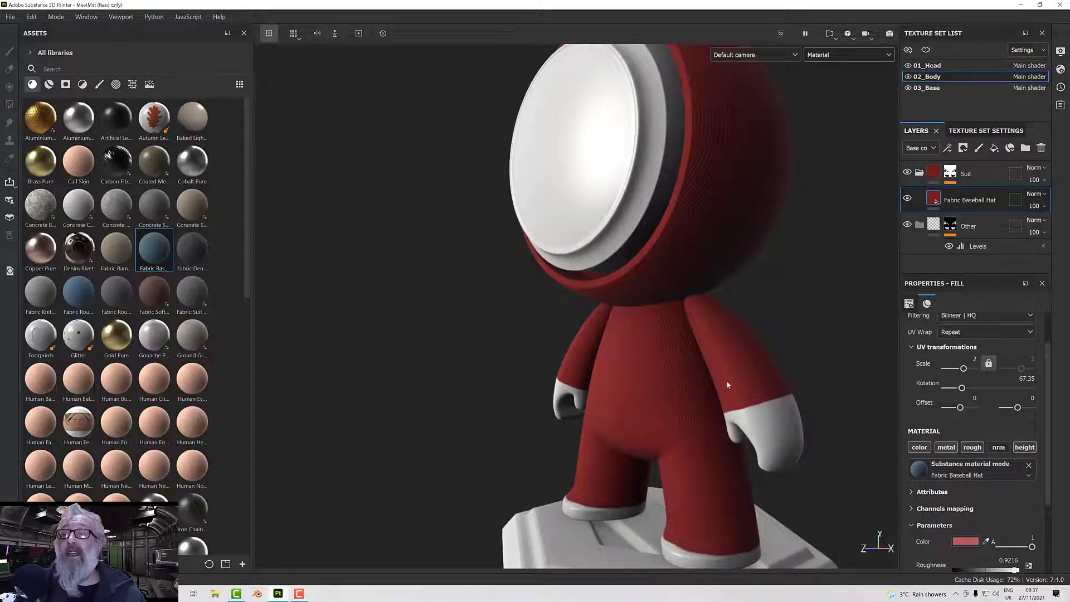
{"action": "middle_click_drag", "start_coordinate": [783, 397], "coordinate": [786, 286], "text": "alt"}
{"action": "scroll", "coordinate": [714, 477], "scroll_direction": "down", "scroll_amount": 4}
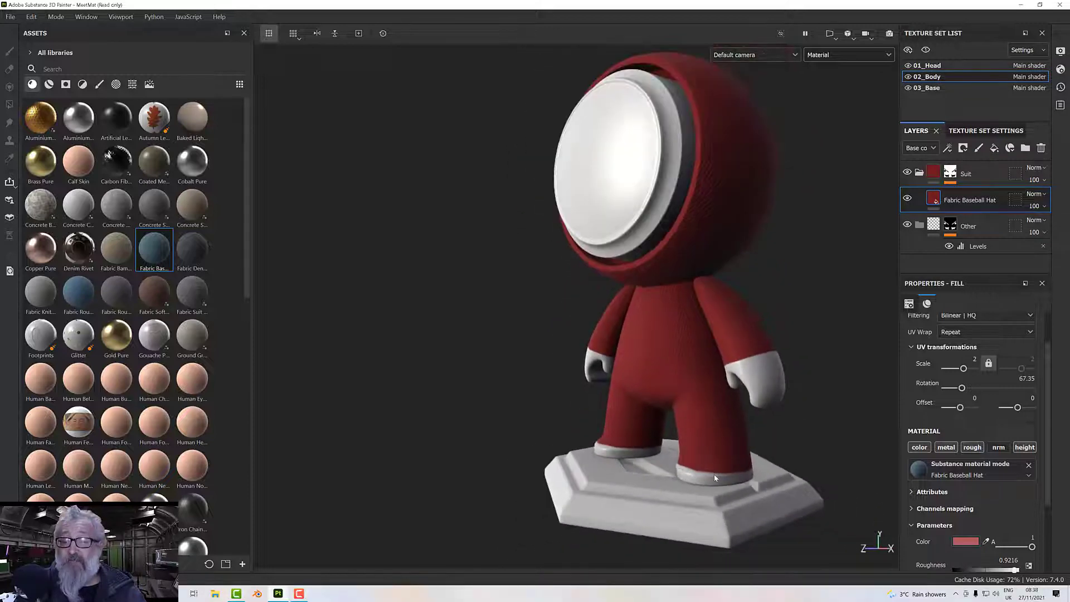
{"action": "scroll", "coordinate": [715, 478], "scroll_direction": "up", "scroll_amount": 6}
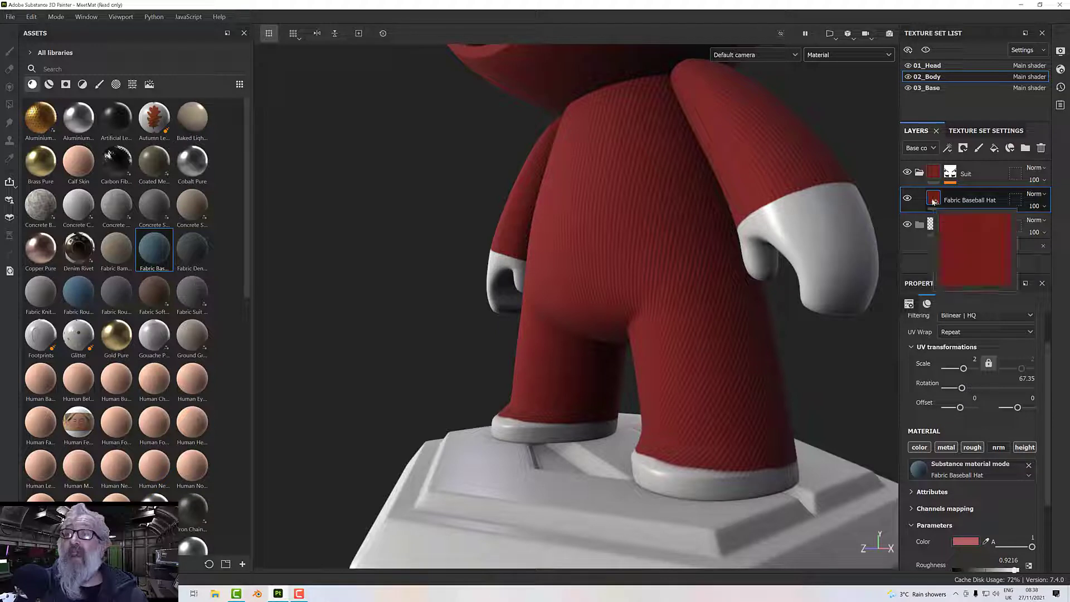
{"action": "right_click", "coordinate": [934, 201]}
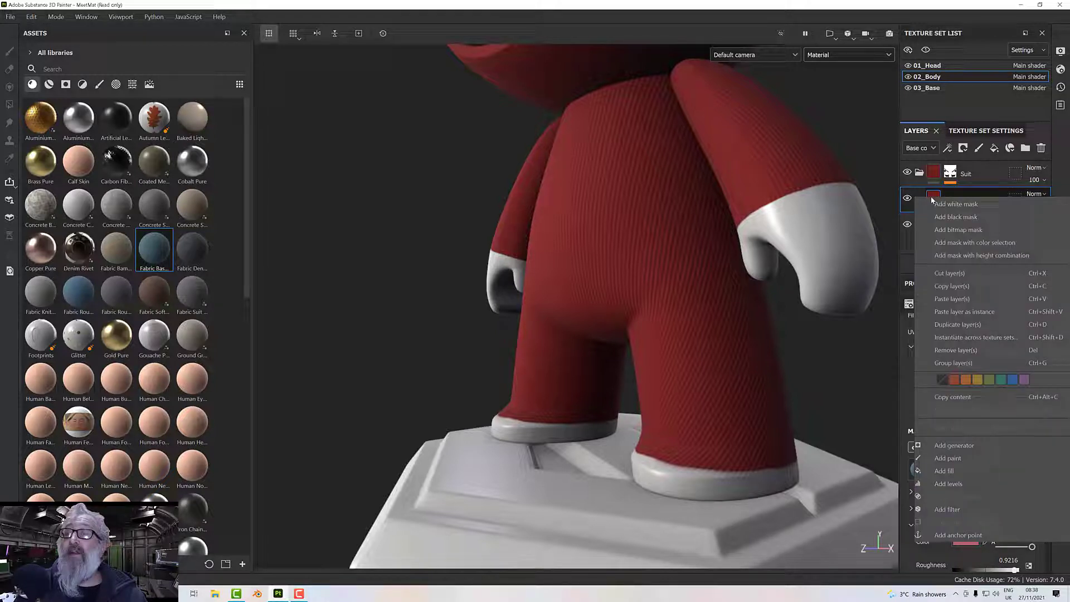
{"action": "left_click", "coordinate": [886, 204]}
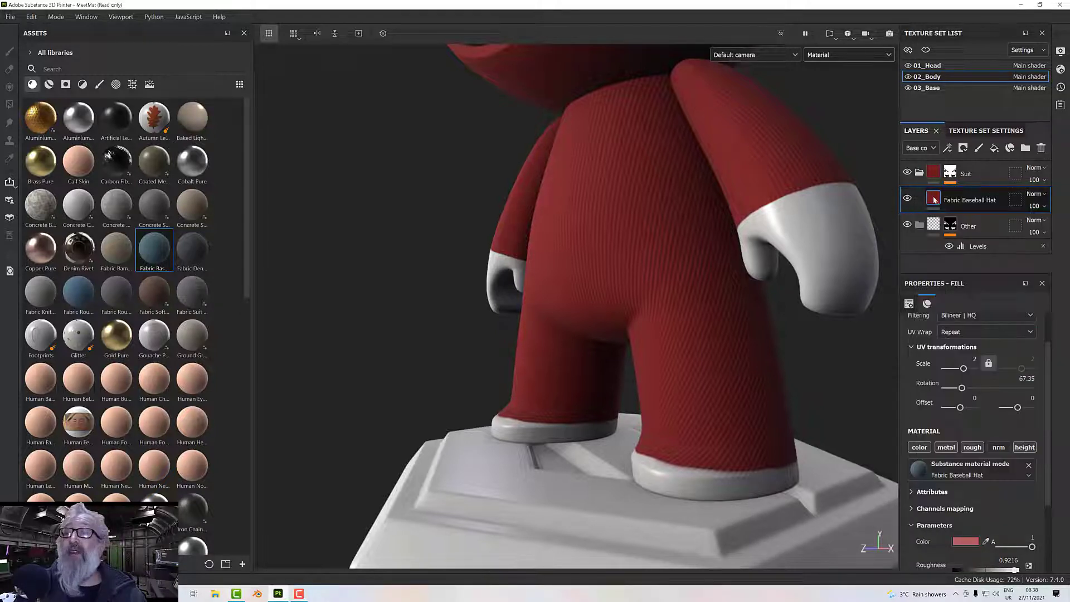
{"action": "right_click", "coordinate": [935, 200]}
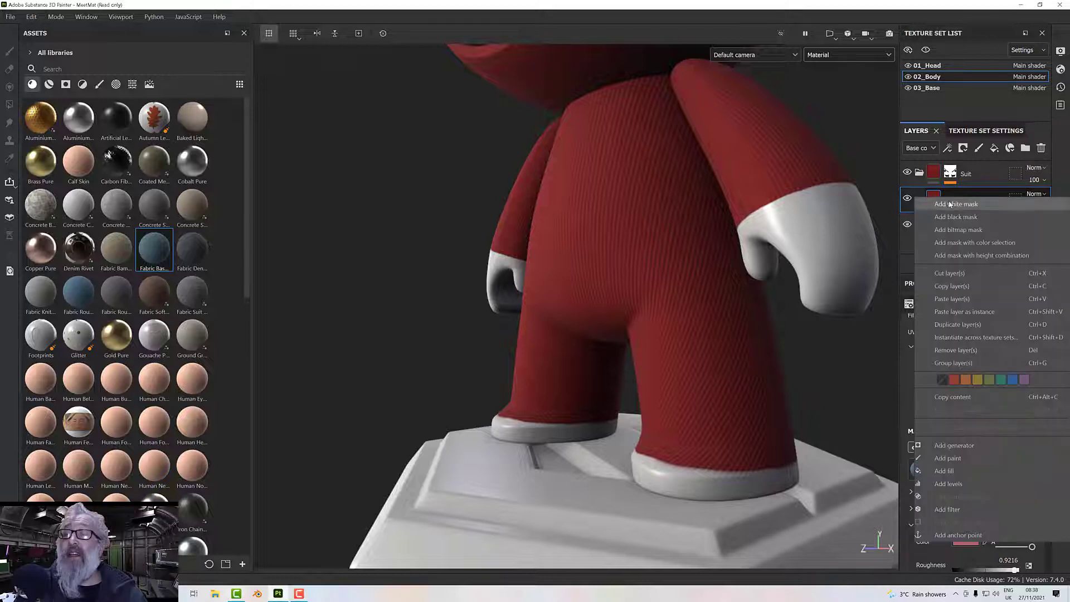
{"action": "left_click", "coordinate": [966, 474]}
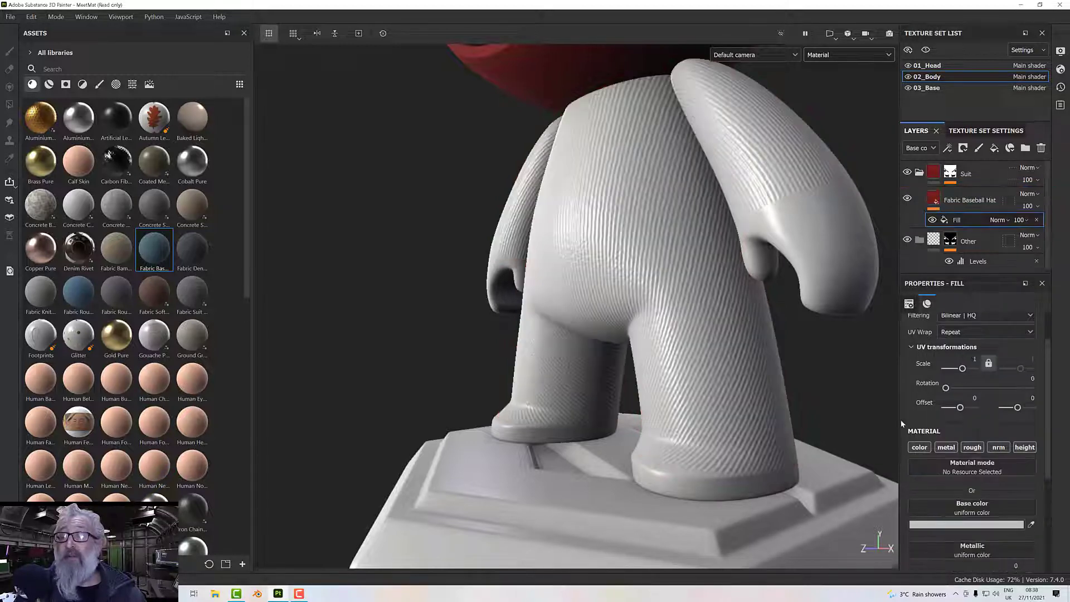
Limit the new fill effect to the height channel only and set its height to 1.
{"action": "left_click", "coordinate": [920, 447]}
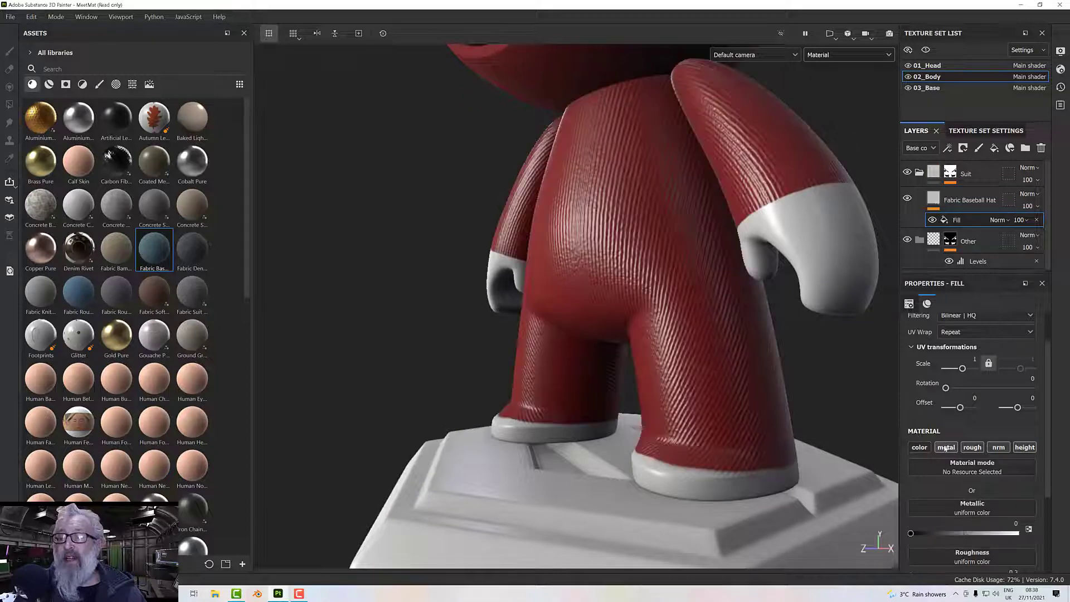
{"action": "left_click", "coordinate": [997, 447]}
{"action": "left_click", "coordinate": [940, 451]}
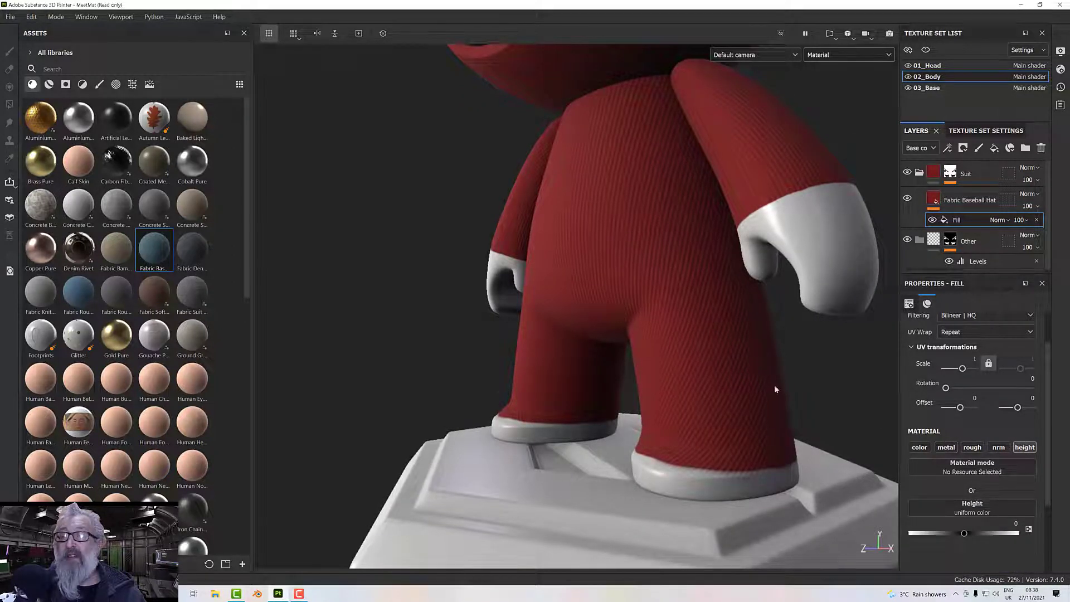
{"action": "left_click_drag", "start_coordinate": [776, 388], "coordinate": [781, 399], "text": "alt"}
{"action": "middle_click_drag", "start_coordinate": [781, 399], "coordinate": [762, 364], "text": "alt"}
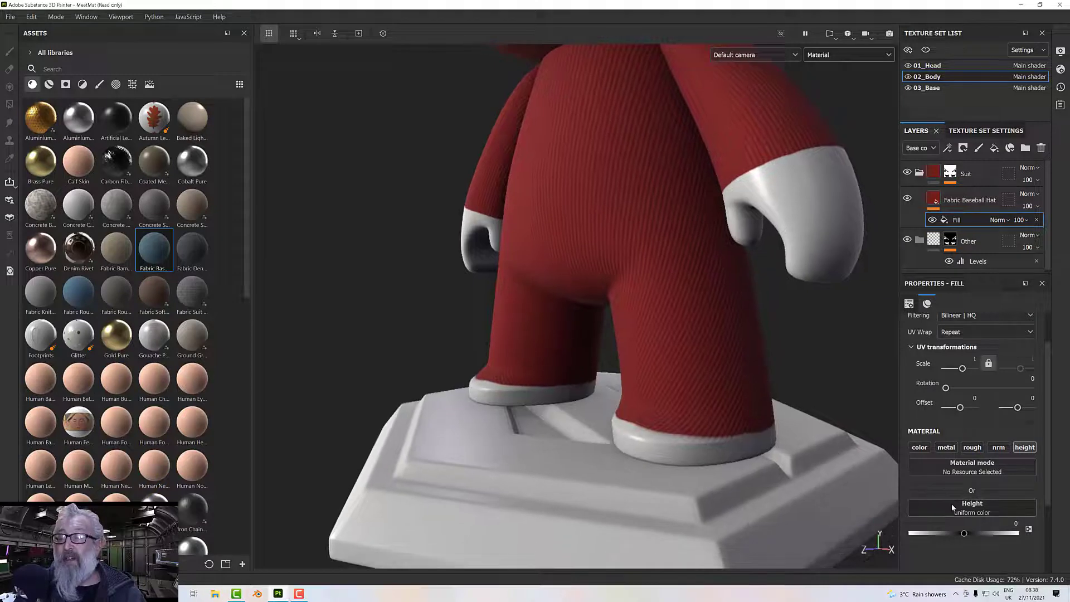
{"action": "left_click_drag", "start_coordinate": [966, 534], "coordinate": [1031, 530]}
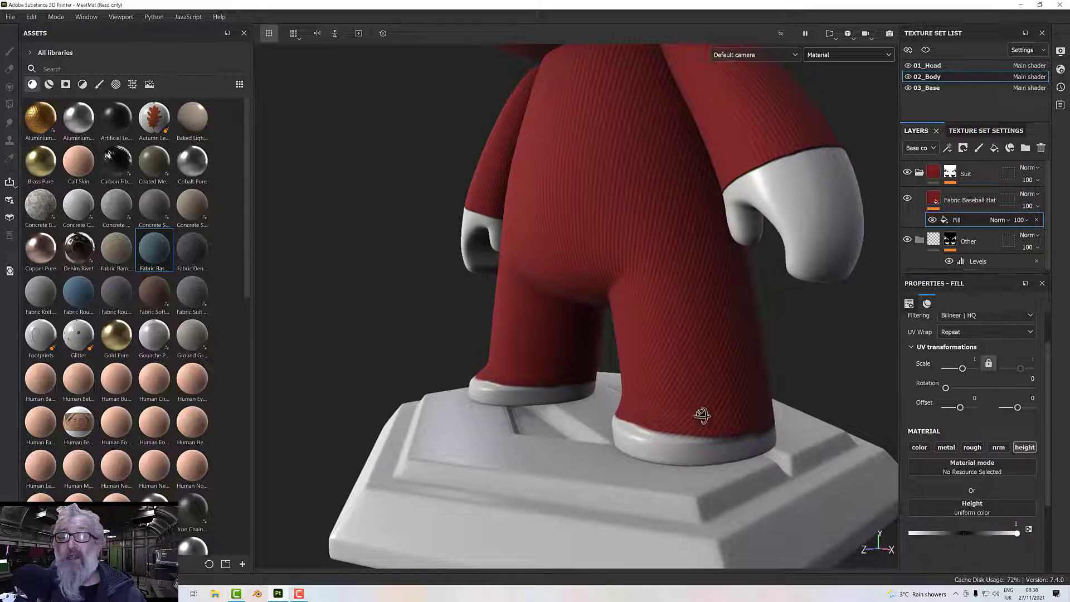
Inspect the raised suit fabric at the cuffs and ankles, up close and on the whole figure.
{"action": "left_click_drag", "start_coordinate": [702, 416], "coordinate": [742, 359], "text": "alt"}
{"action": "middle_click_drag", "start_coordinate": [741, 359], "coordinate": [717, 430], "text": "alt"}
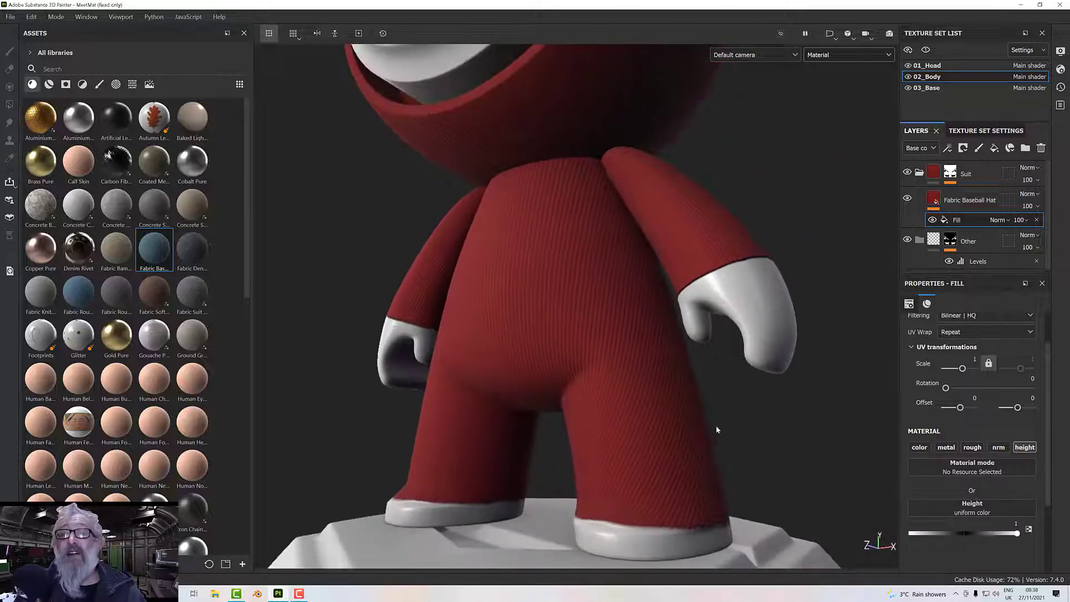
{"action": "left_click_drag", "start_coordinate": [746, 313], "coordinate": [697, 335], "text": "alt"}
{"action": "scroll", "coordinate": [755, 246], "scroll_direction": "up", "scroll_amount": 5}
{"action": "scroll", "coordinate": [754, 249], "scroll_direction": "up", "scroll_amount": 3}
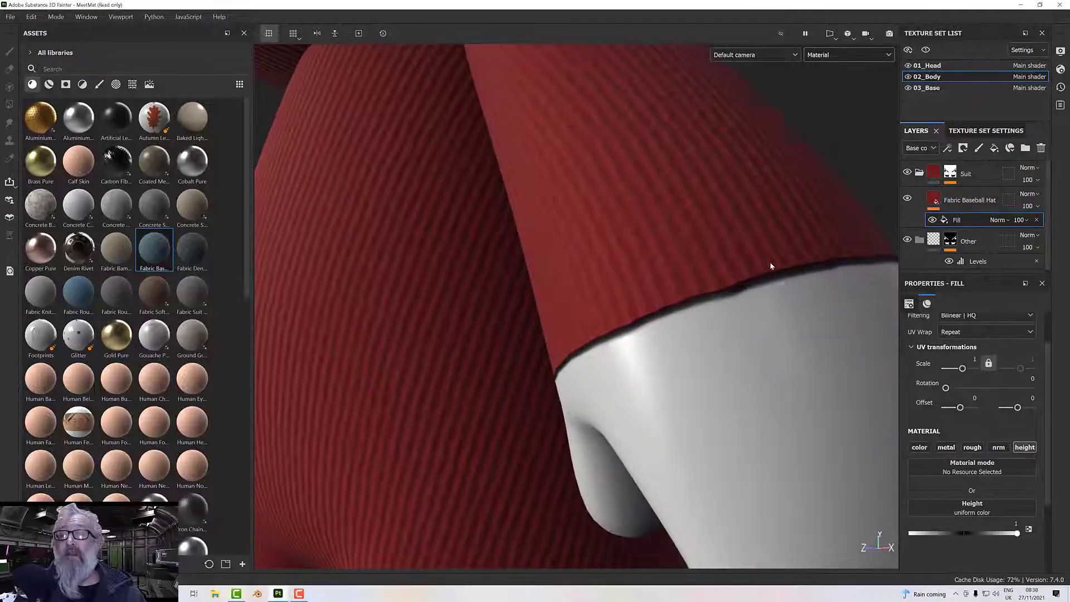
{"action": "left_click_drag", "start_coordinate": [771, 264], "coordinate": [744, 256], "text": "alt"}
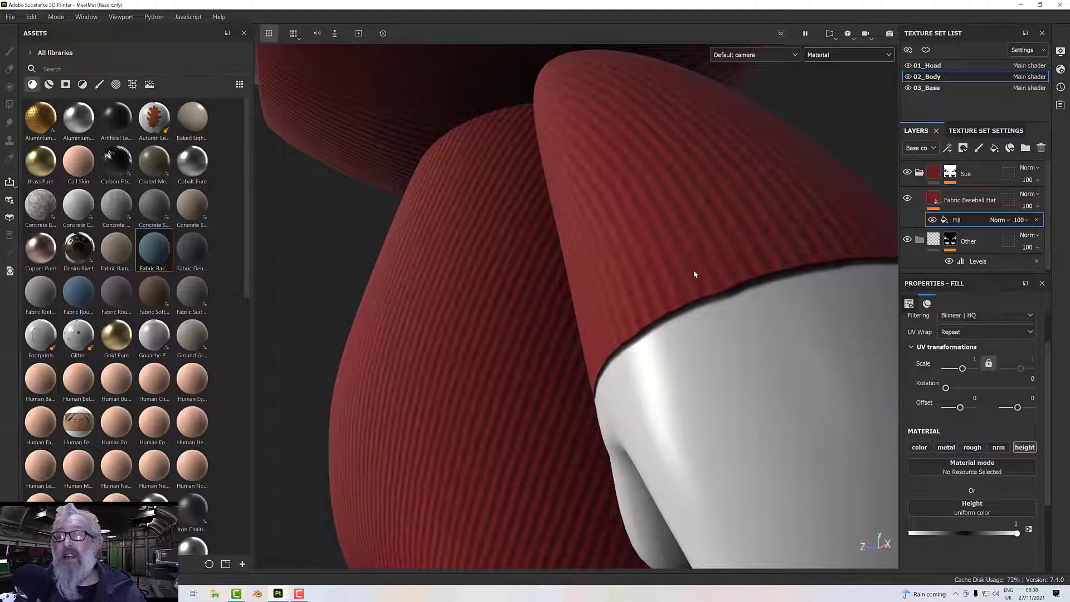
{"action": "scroll", "coordinate": [703, 274], "scroll_direction": "down", "scroll_amount": 10}
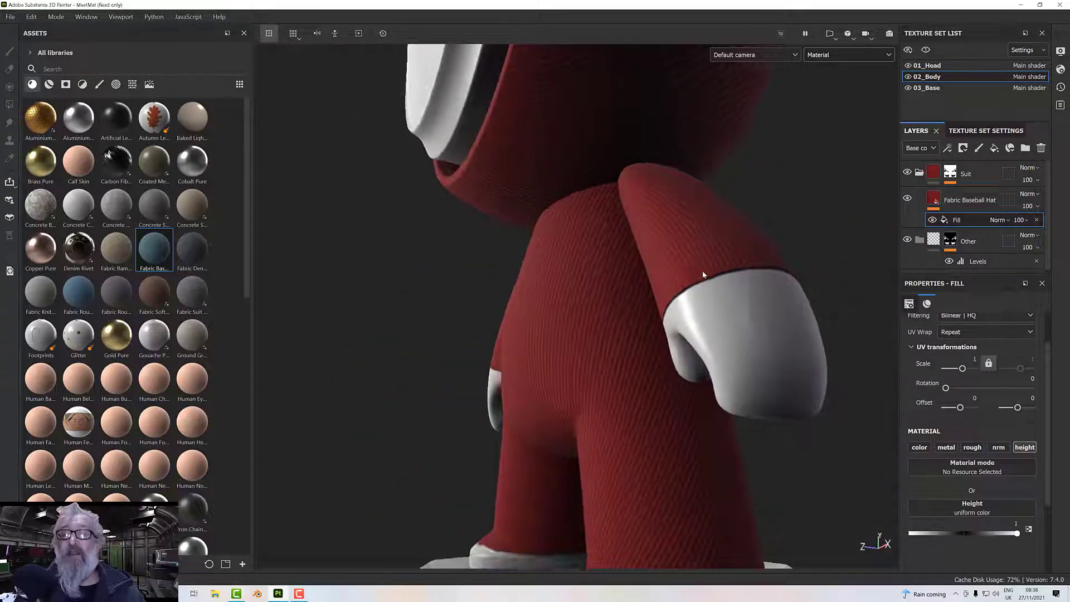
{"action": "left_click_drag", "start_coordinate": [703, 274], "coordinate": [744, 289], "text": "alt"}
{"action": "middle_click_drag", "start_coordinate": [744, 289], "coordinate": [741, 370], "text": "alt"}
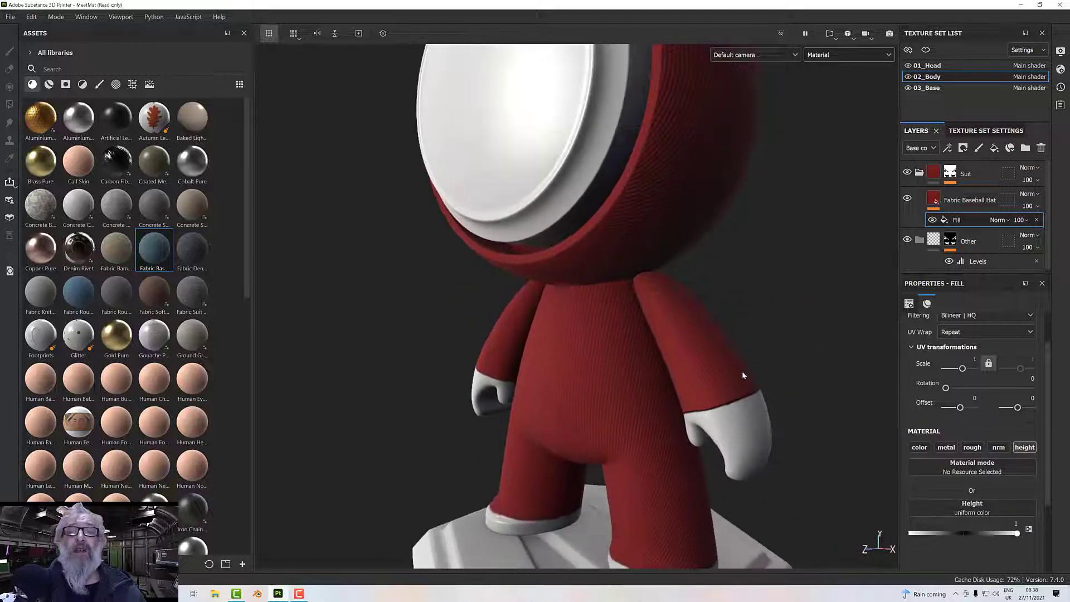
{"action": "scroll", "coordinate": [740, 371], "scroll_direction": "down", "scroll_amount": 4}
{"action": "scroll", "coordinate": [741, 370], "scroll_direction": "down", "scroll_amount": 2}
{"action": "left_click_drag", "start_coordinate": [742, 369], "coordinate": [833, 346], "text": "alt"}
{"action": "scroll", "coordinate": [758, 358], "scroll_direction": "up", "scroll_amount": 5}
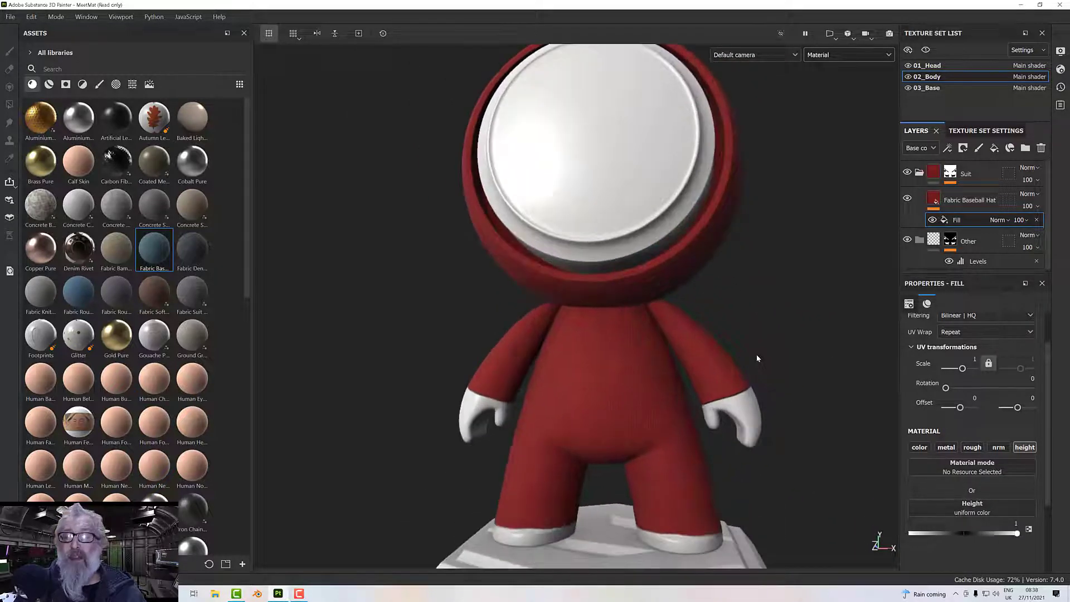
{"action": "middle_click_drag", "start_coordinate": [757, 358], "coordinate": [764, 312], "text": "alt"}
{"action": "scroll", "coordinate": [764, 312], "scroll_direction": "down", "scroll_amount": 3}
{"action": "left_click_drag", "start_coordinate": [738, 311], "coordinate": [696, 322], "text": "alt"}
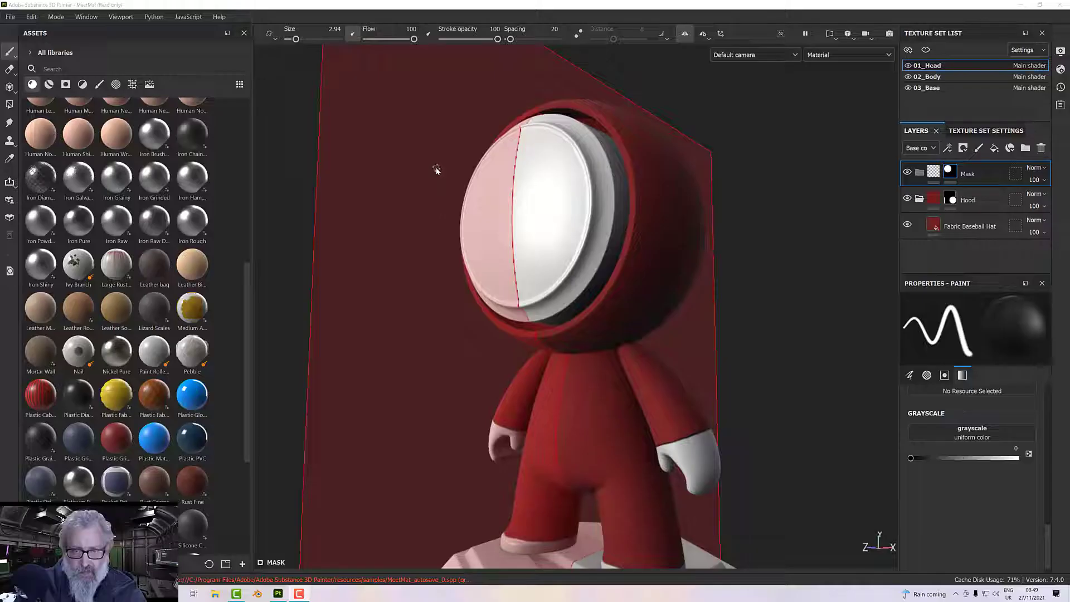
Turn off the symmetry plane while the 01_Head Mask folder is active.
{"action": "left_click_drag", "start_coordinate": [476, 243], "coordinate": [496, 260], "text": "alt"}
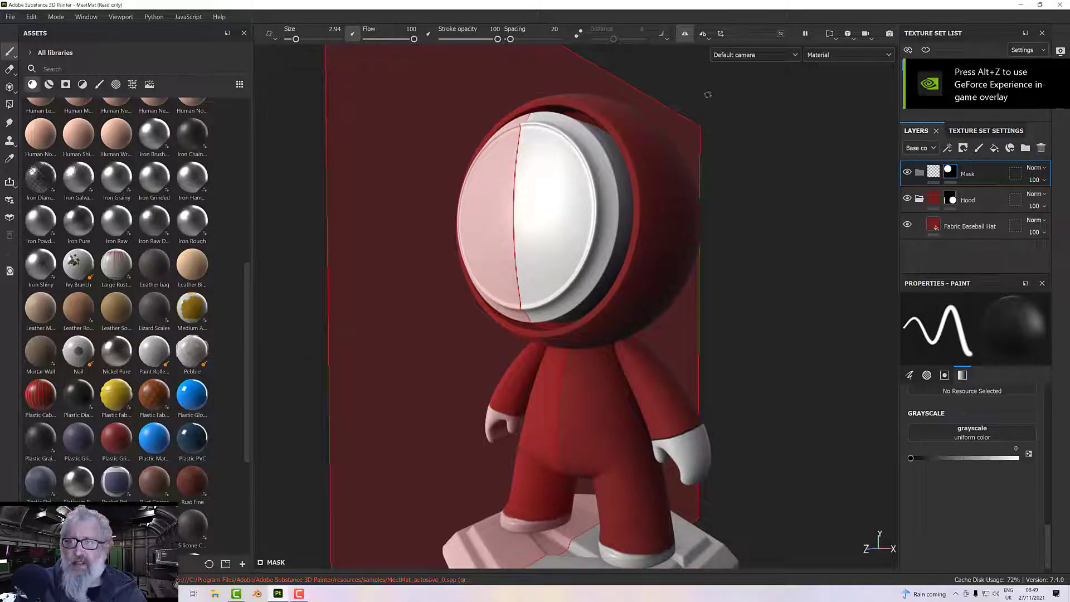
{"action": "left_click", "coordinate": [686, 33]}
{"action": "mouse_move", "coordinate": [717, 249]}
{"action": "left_mouse_down", "text": "alt"}
{"action": "mouse_move", "coordinate": [673, 201]}
{"action": "mouse_move", "coordinate": [702, 239]}
{"action": "left_mouse_up", "text": "alt"}
{"action": "scroll", "coordinate": [674, 202], "scroll_direction": "down", "scroll_amount": 3}
{"action": "middle_click_drag", "start_coordinate": [702, 240], "coordinate": [713, 264], "text": "alt"}
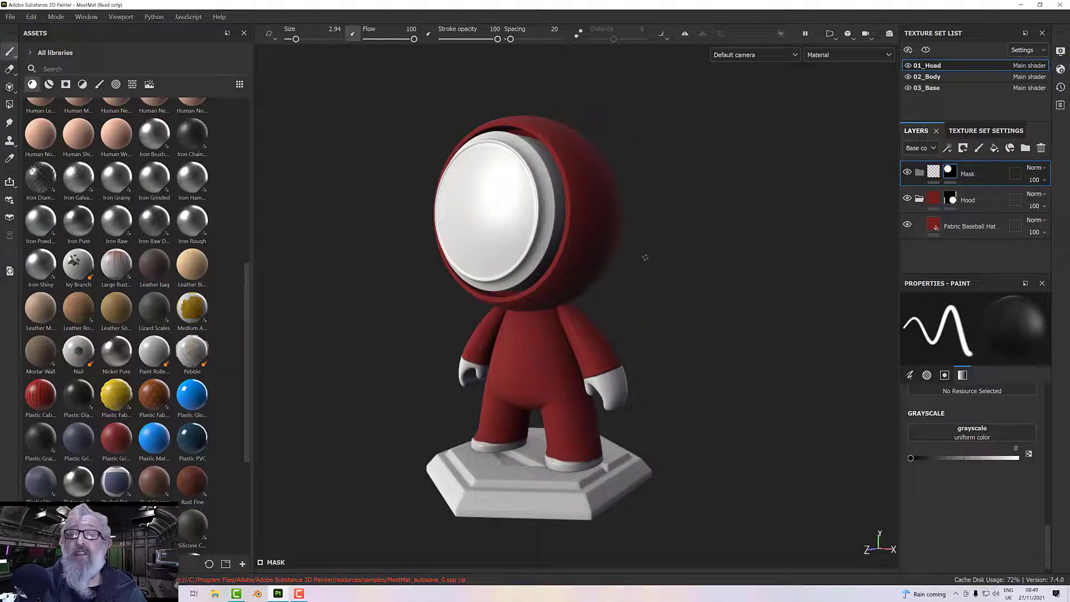
Add the Plastic PVC material inside the Mask folder of the 01_Head texture set.
{"action": "middle_click_drag", "start_coordinate": [645, 258], "coordinate": [668, 281], "text": "alt"}
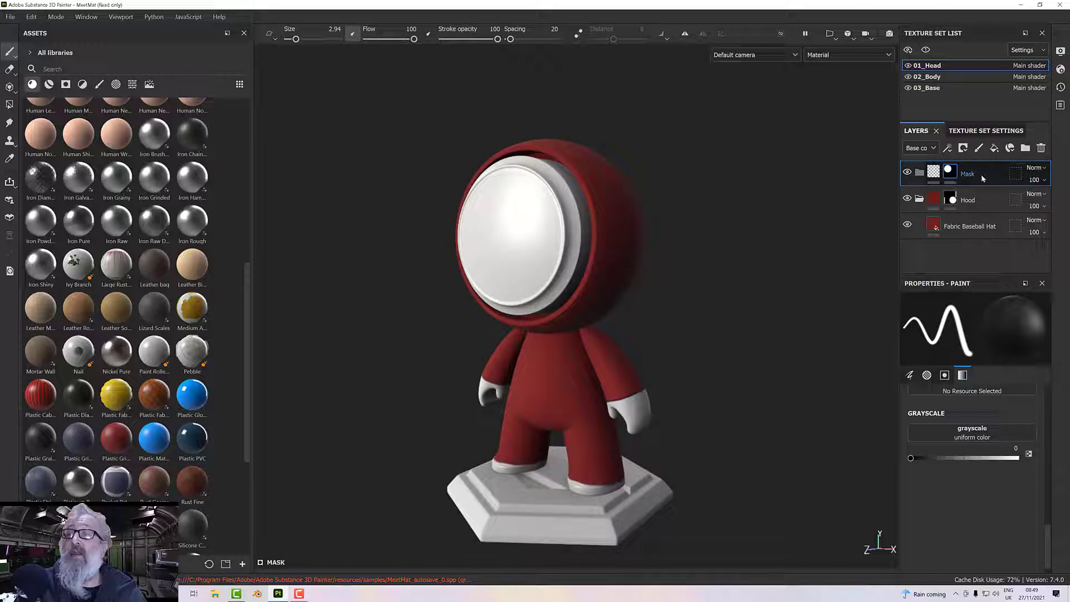
{"action": "left_click", "coordinate": [201, 443]}
{"action": "left_click_drag", "start_coordinate": [192, 440], "coordinate": [967, 178]}
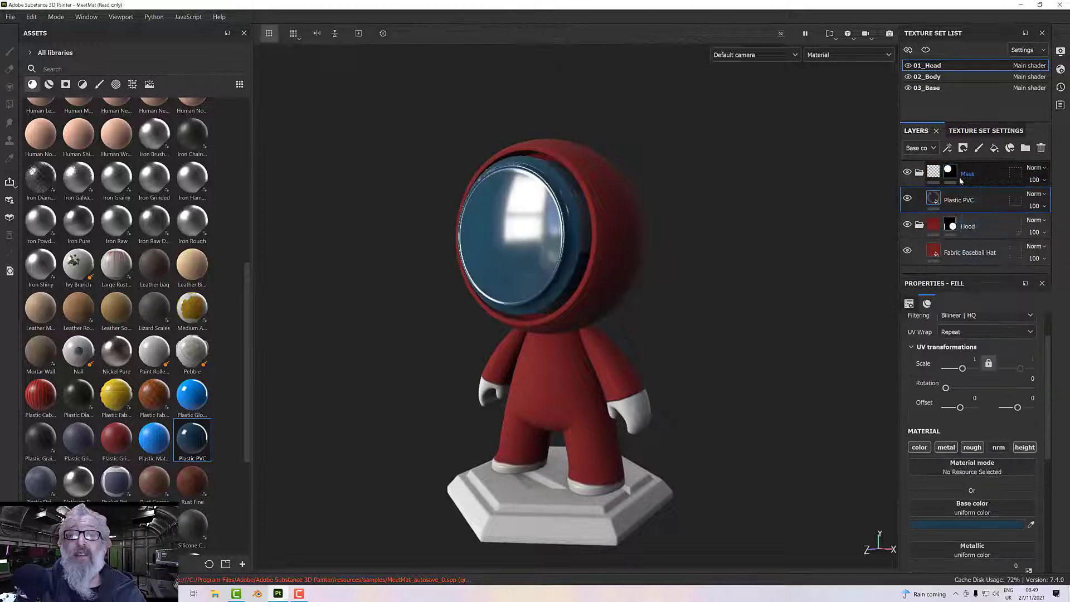
Change the base color of the Plastic PVC layer to near-black 1A1A1A.
{"action": "scroll", "coordinate": [478, 253], "scroll_direction": "up", "scroll_amount": 5}
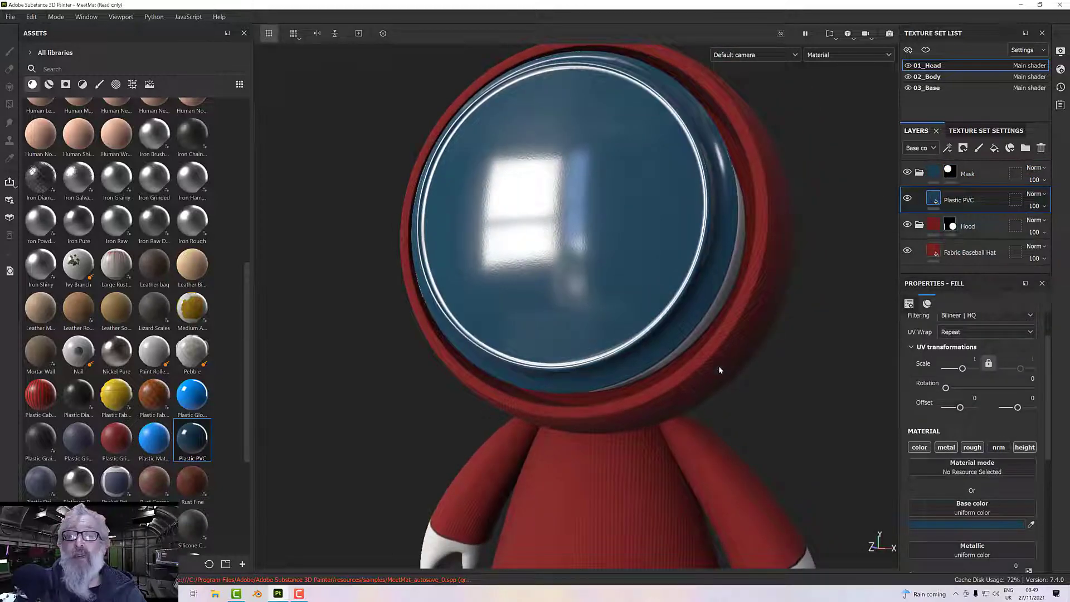
{"action": "scroll", "coordinate": [920, 496], "scroll_direction": "down", "scroll_amount": 1}
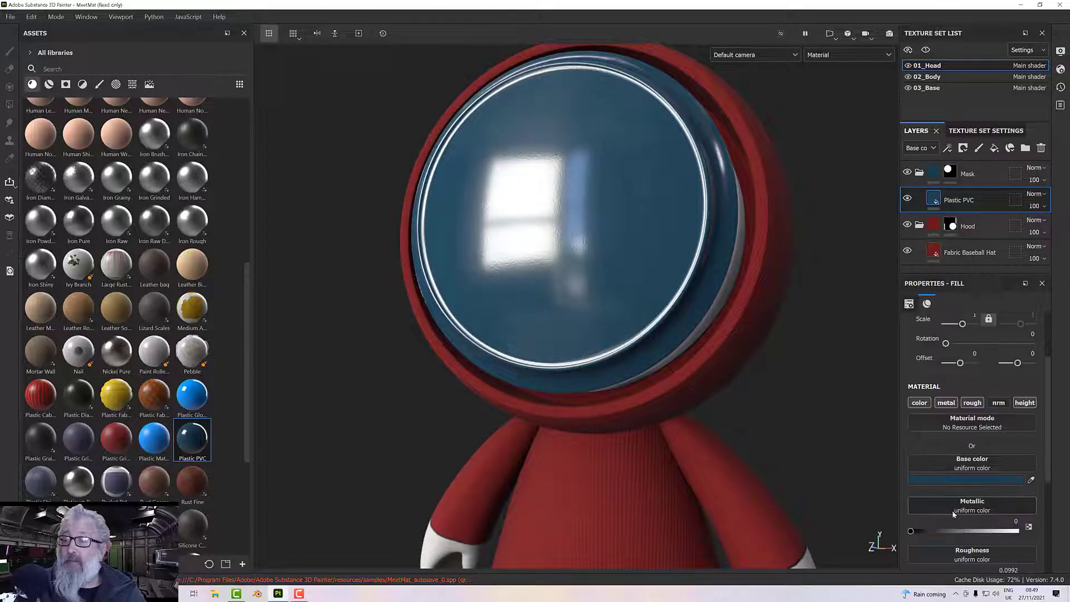
{"action": "left_click", "coordinate": [943, 482]}
{"action": "type", "text": "313131"}
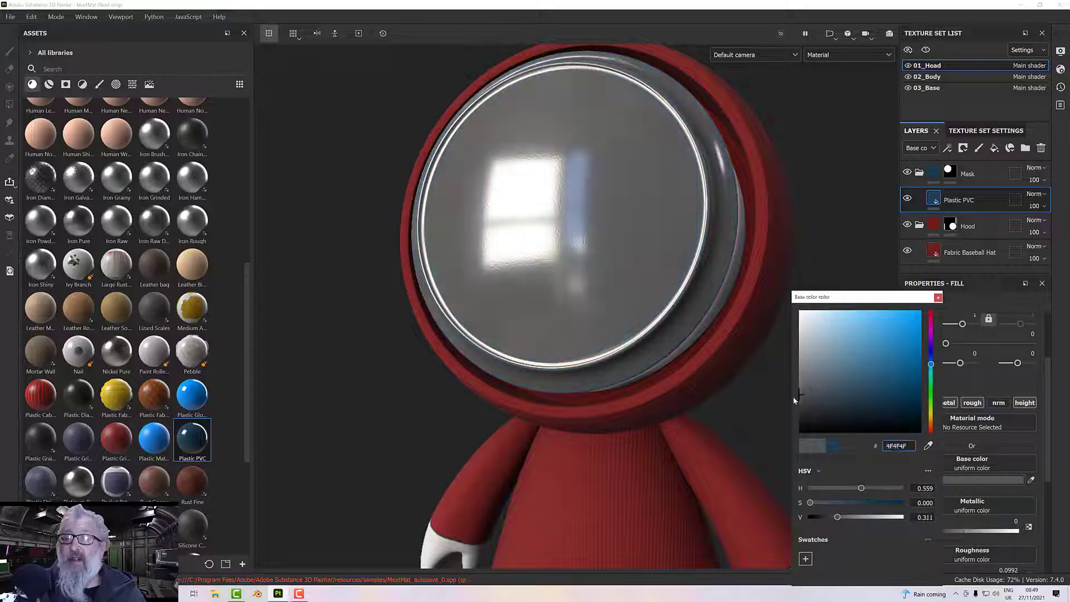
{"action": "key", "text": "ctrl+a"}
{"action": "type", "text": "181818"}
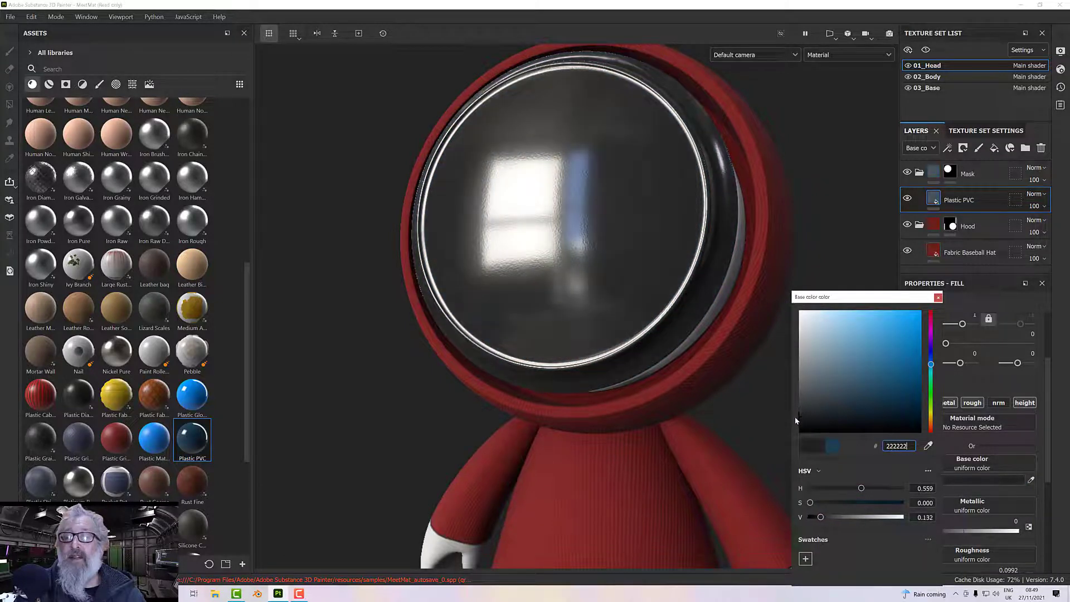
{"action": "left_click_drag", "start_coordinate": [795, 421], "coordinate": [795, 420]}
{"action": "left_click_drag", "start_coordinate": [691, 380], "coordinate": [643, 366], "text": "alt"}
{"action": "scroll", "coordinate": [647, 393], "scroll_direction": "down", "scroll_amount": 3}
{"action": "middle_click_drag", "start_coordinate": [643, 365], "coordinate": [633, 342], "text": "alt"}
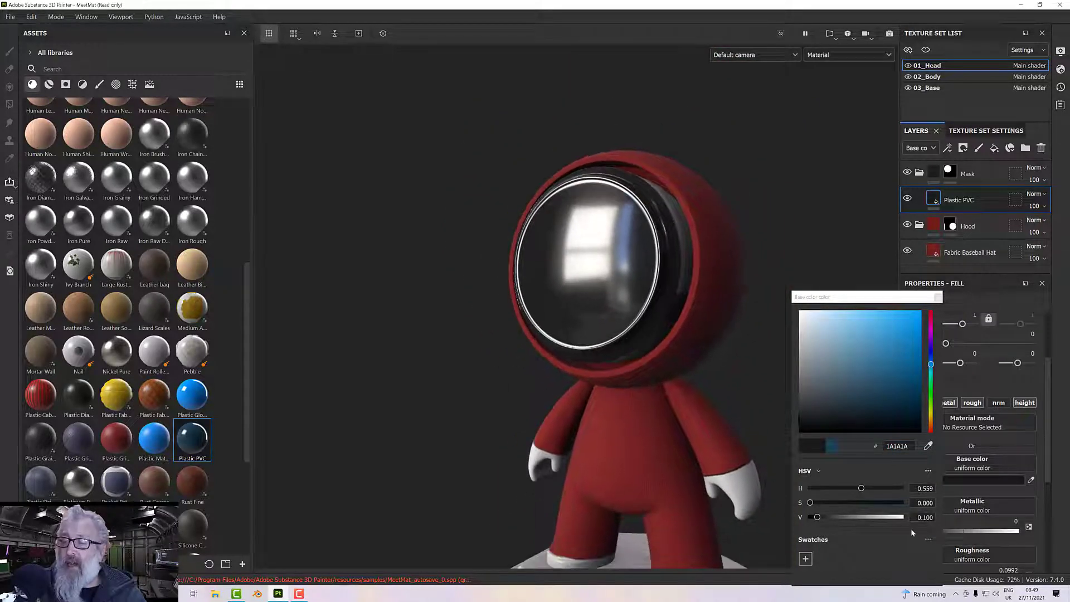
{"action": "scroll", "coordinate": [1032, 523], "scroll_direction": "down", "scroll_amount": 2}
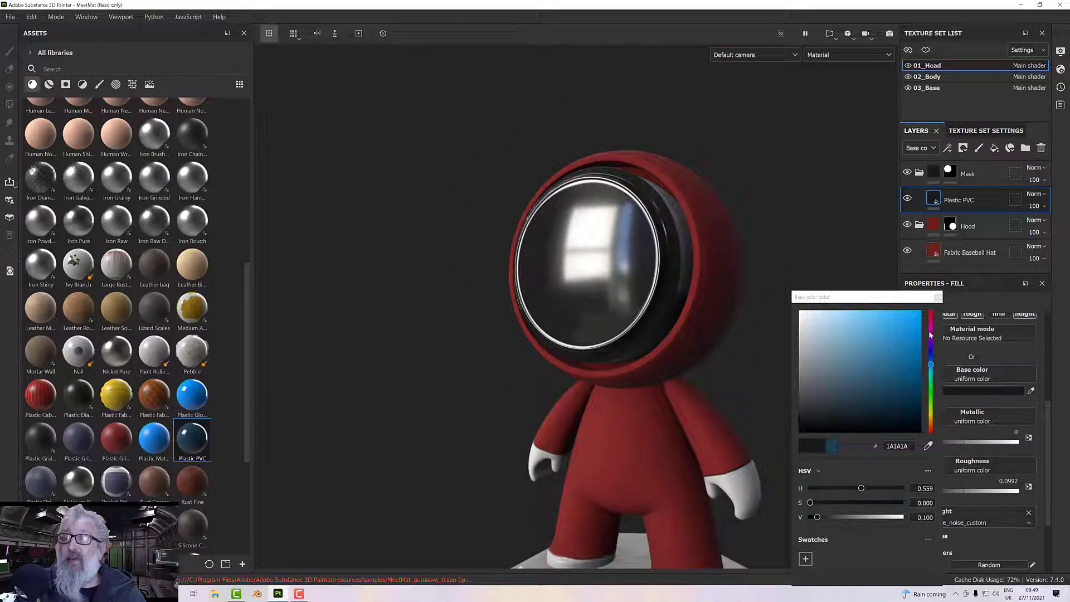
{"action": "left_click", "coordinate": [939, 298]}
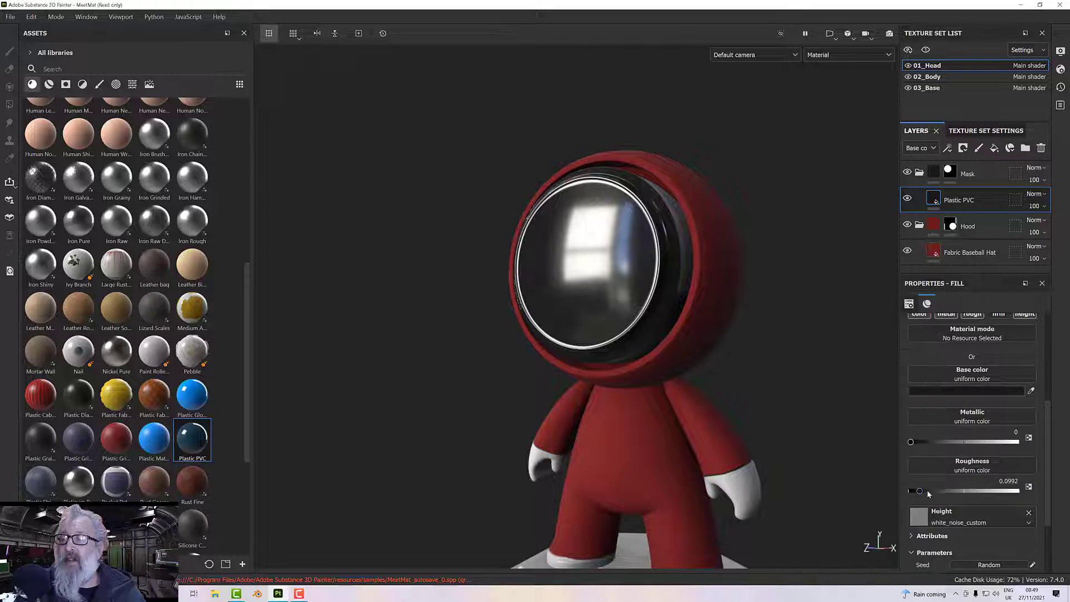
Set the Plastic PVC roughness to 0.1970 and check the softened reflection on the face mask.
{"action": "left_click_drag", "start_coordinate": [921, 492], "coordinate": [931, 493]}
{"action": "left_click_drag", "start_coordinate": [814, 424], "coordinate": [766, 414], "text": "alt"}
{"action": "scroll", "coordinate": [754, 394], "scroll_direction": "up", "scroll_amount": 3}
{"action": "scroll", "coordinate": [766, 372], "scroll_direction": "down", "scroll_amount": 3}
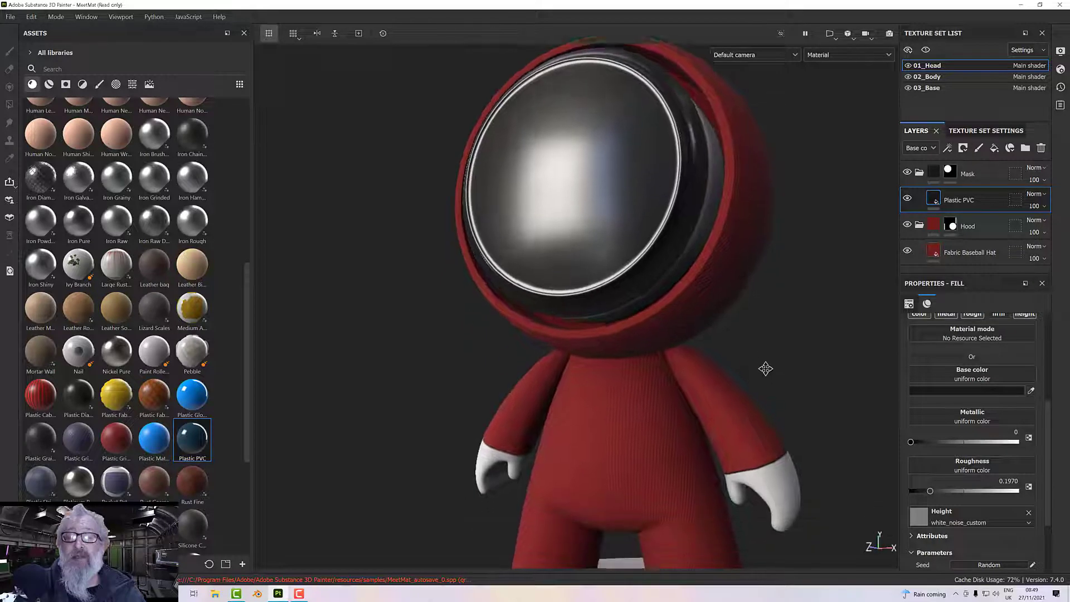
{"action": "left_click_drag", "start_coordinate": [767, 334], "coordinate": [759, 325], "text": "alt"}
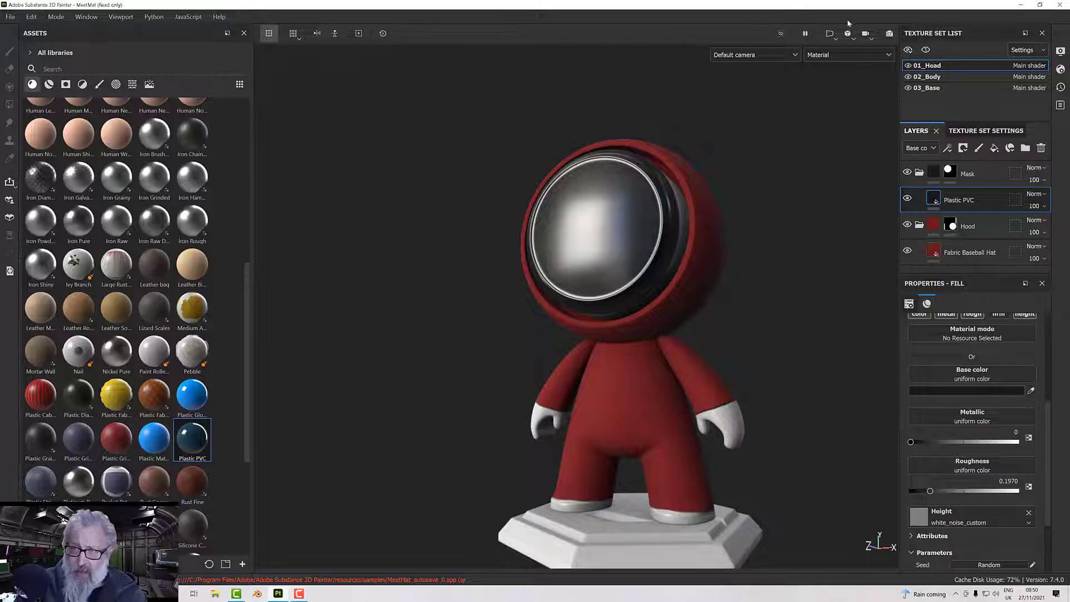
Switch to the 2D-only view and add a fill layer with a black mask above Plastic PVC in the Mask folder.
{"action": "left_click", "coordinate": [831, 33]}
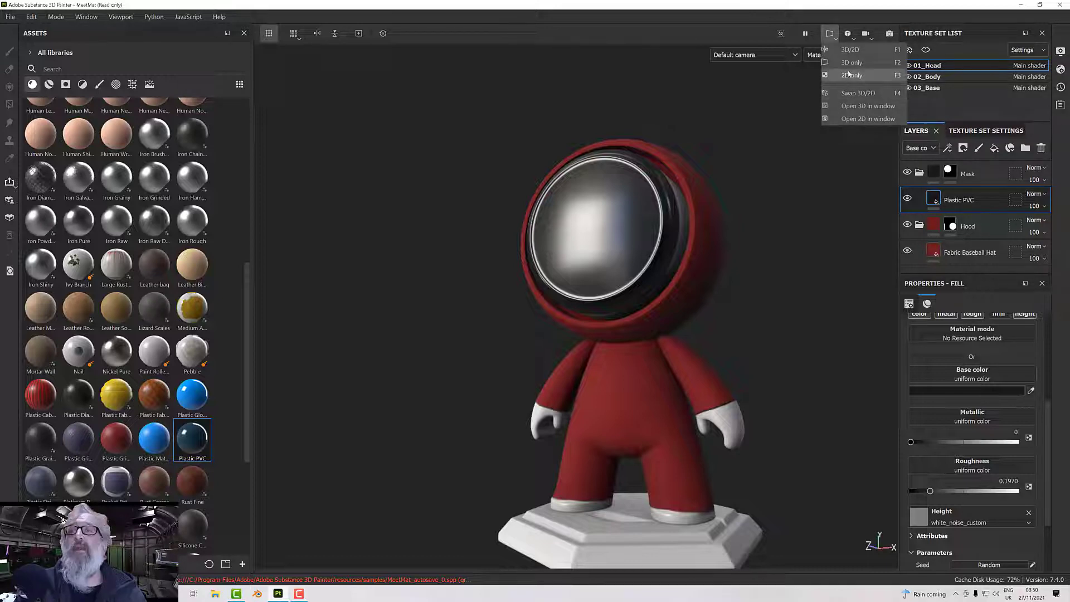
{"action": "left_click", "coordinate": [850, 75]}
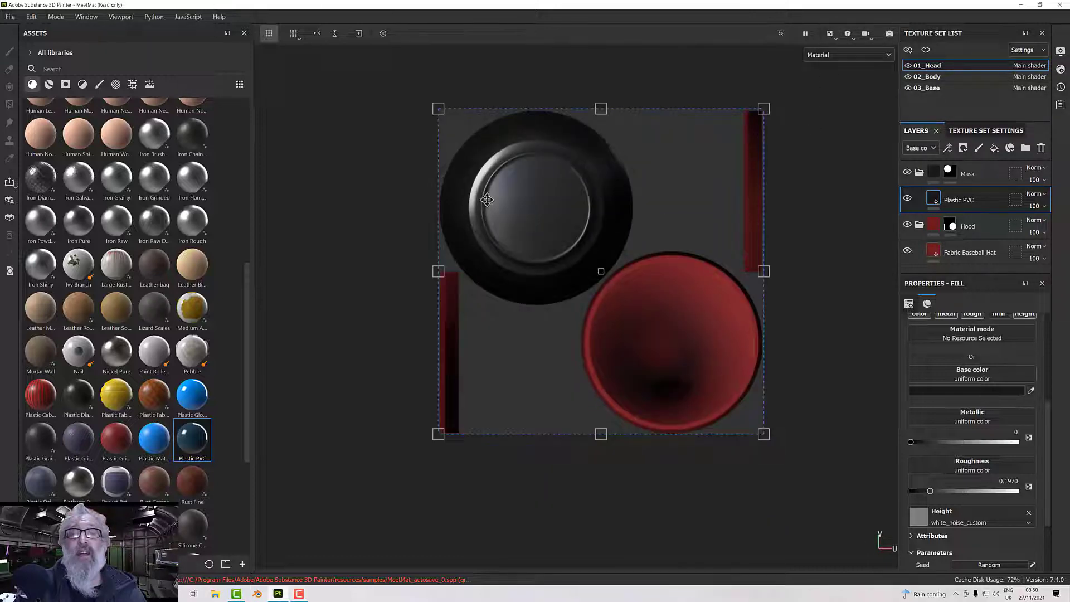
{"action": "scroll", "coordinate": [487, 200], "scroll_direction": "up", "scroll_amount": 4}
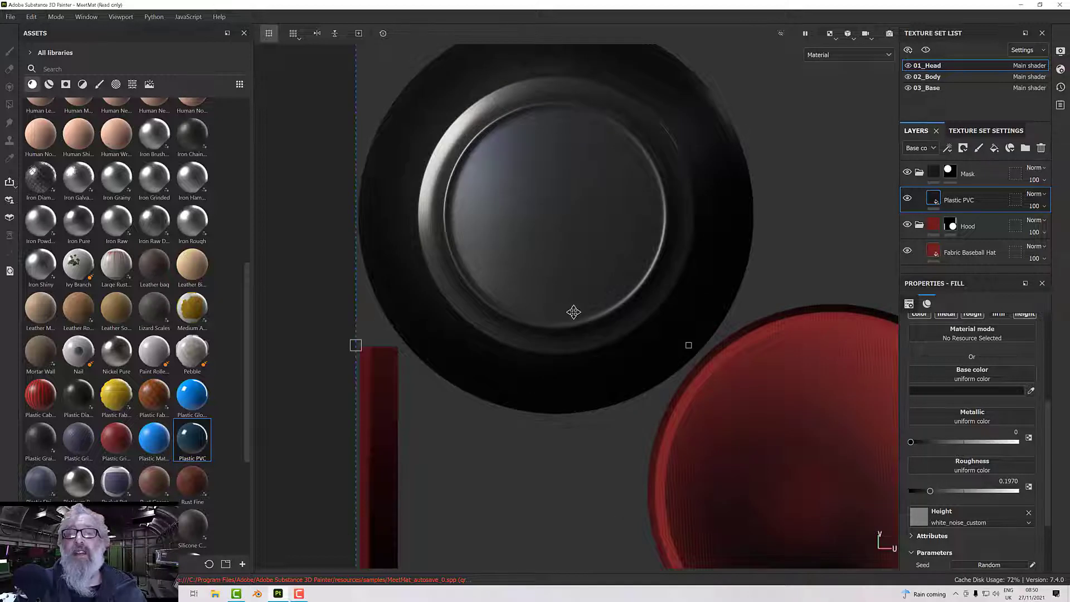
{"action": "left_click", "coordinate": [996, 150]}
{"action": "right_click", "coordinate": [949, 202]}
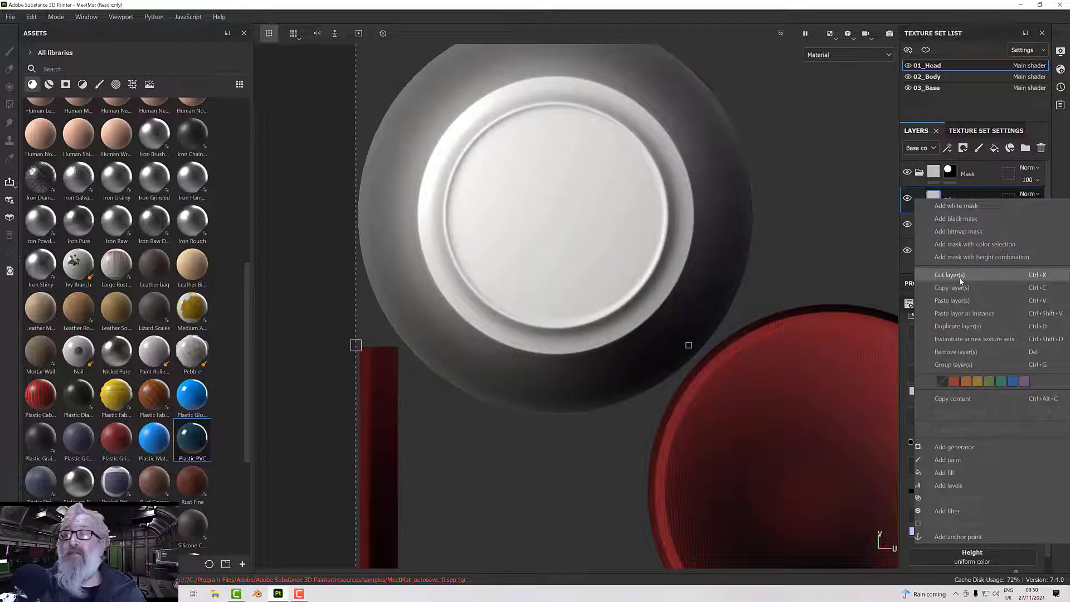
{"action": "left_click", "coordinate": [964, 220]}
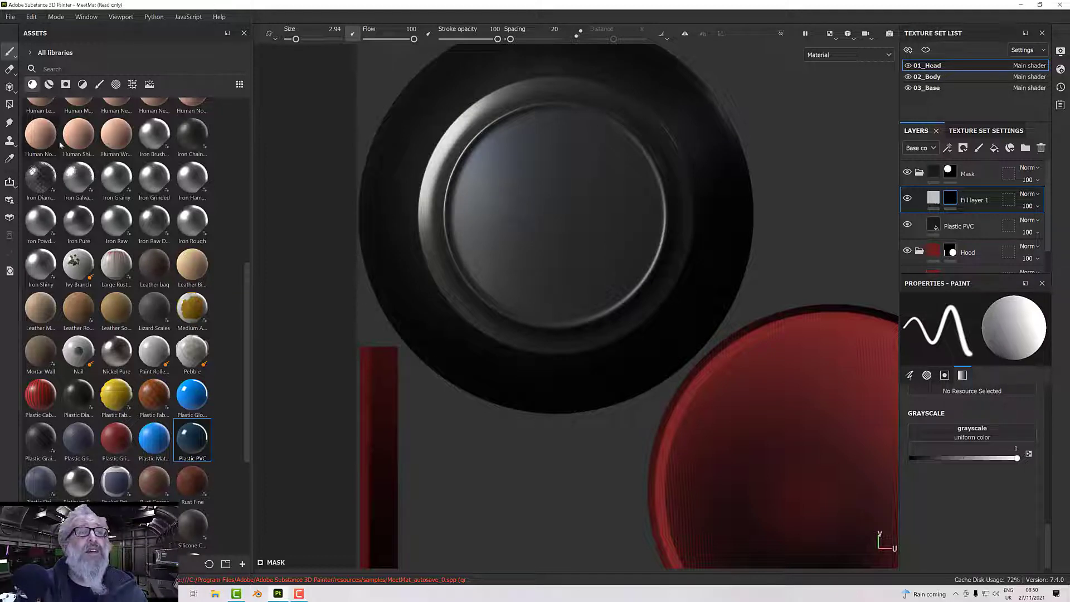
Paint one white dab on the fill layer's mask over the face mask's inner disc, using the Basic Hard brush at size 63.15.
{"action": "left_click", "coordinate": [98, 84]}
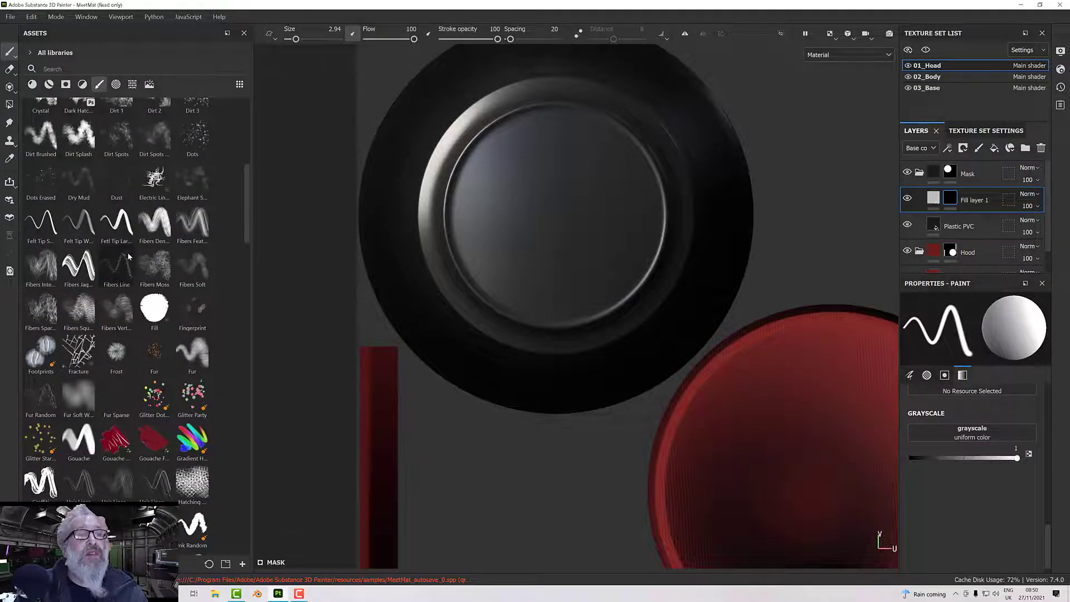
{"action": "left_click", "coordinate": [88, 67]}
{"action": "type", "text": "hard"}
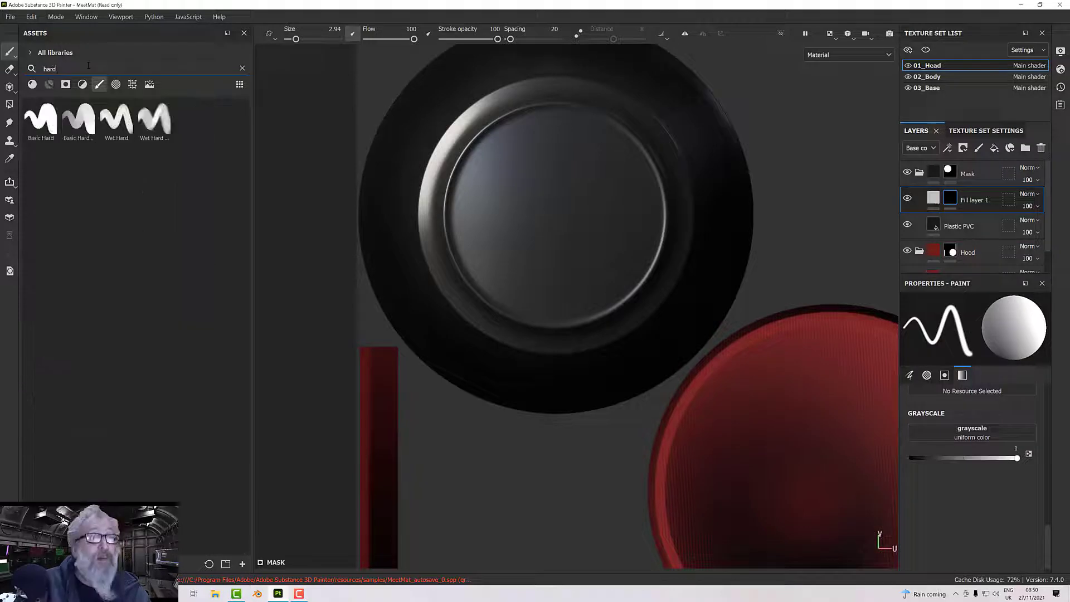
{"action": "left_click", "coordinate": [37, 120]}
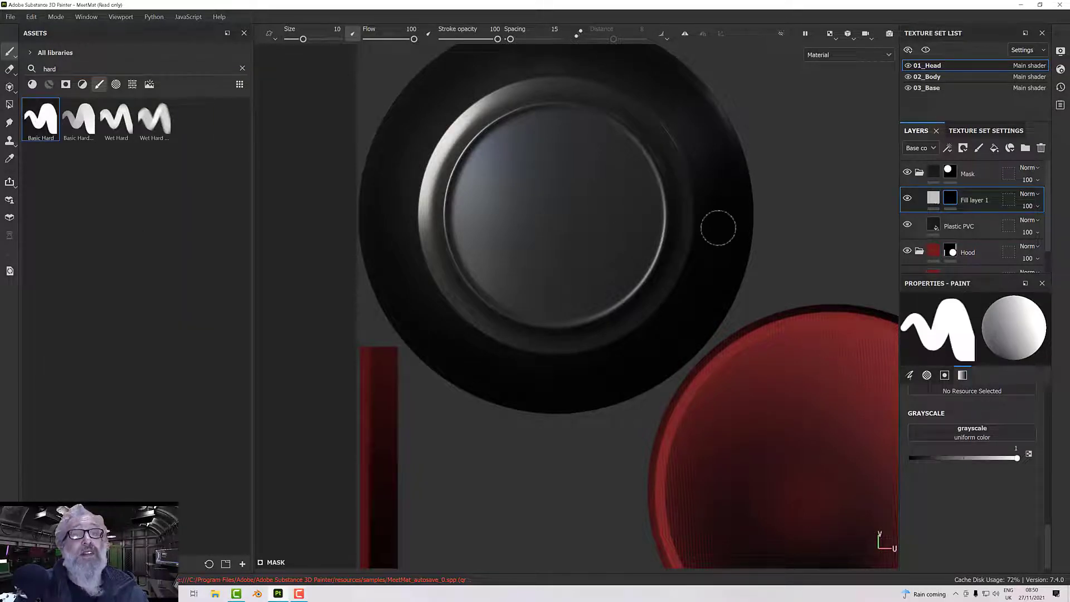
{"action": "right_click_drag", "start_coordinate": [545, 213], "coordinate": [556, 215], "text": "ctrl"}
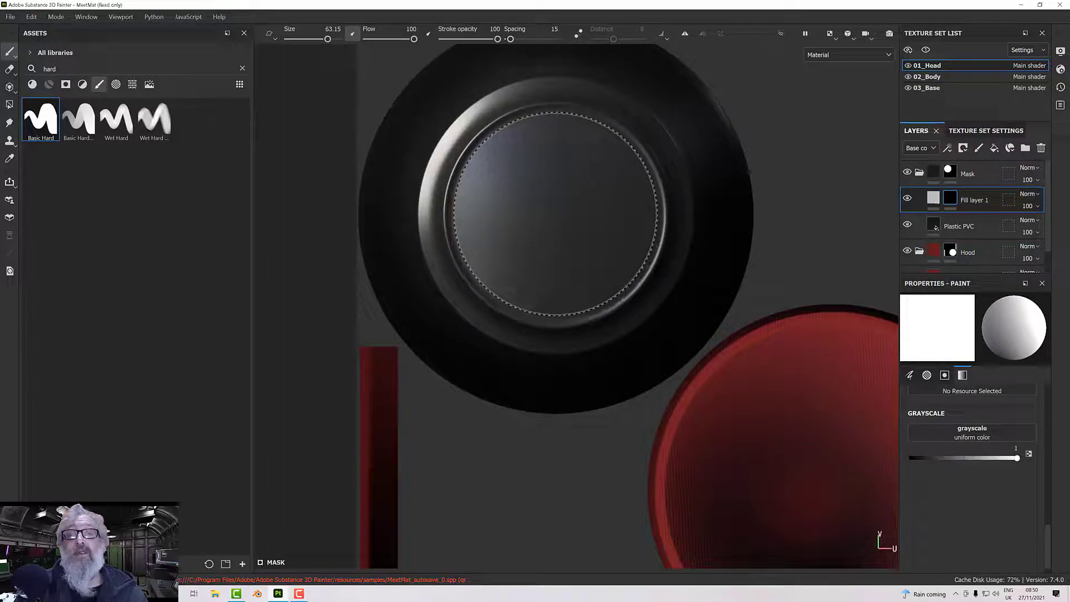
{"action": "left_click", "coordinate": [556, 215]}
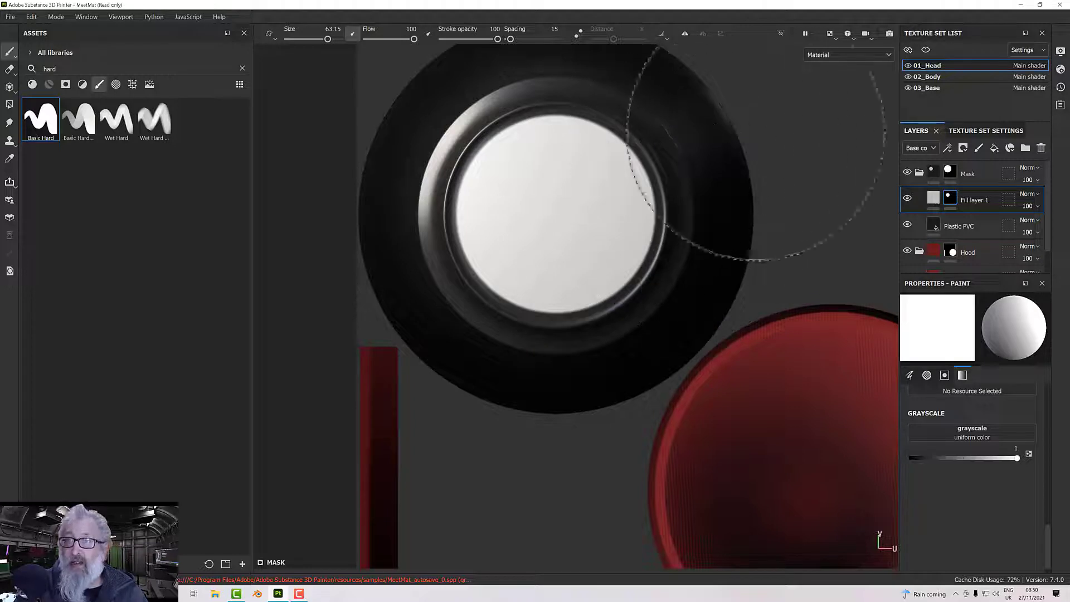
Show the 3D and 2D views side by side and check the painted disc on the figure's head.
{"action": "left_click", "coordinate": [827, 55]}
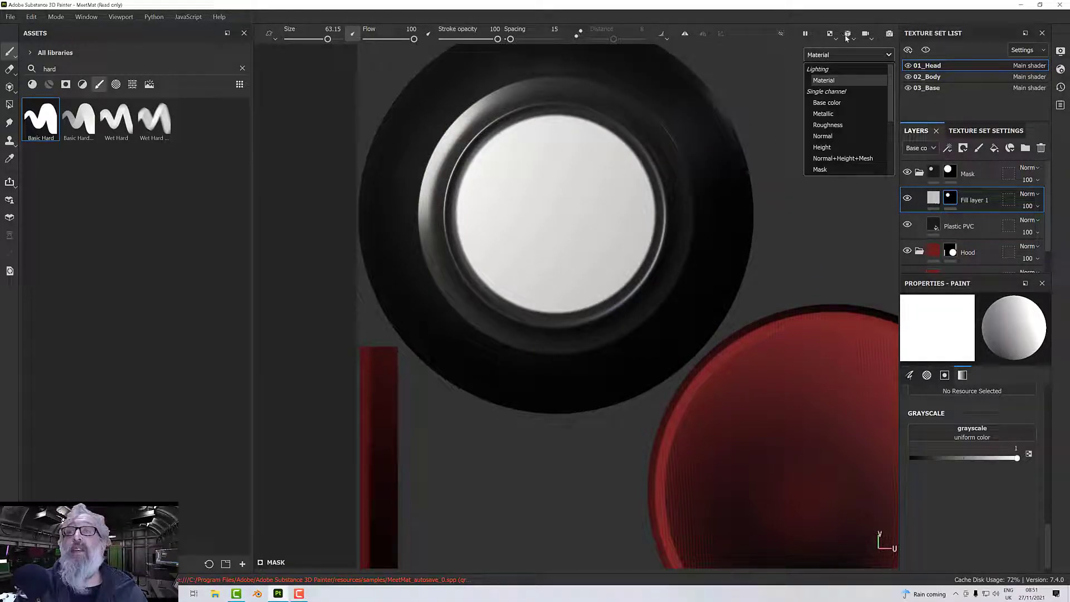
{"action": "left_click", "coordinate": [835, 37]}
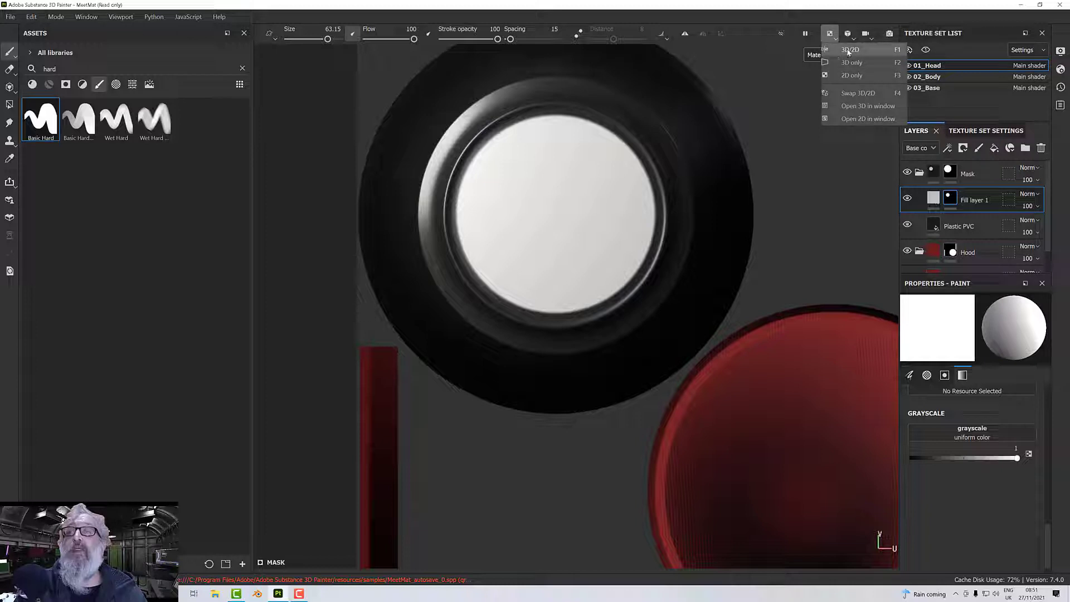
{"action": "left_click", "coordinate": [849, 50]}
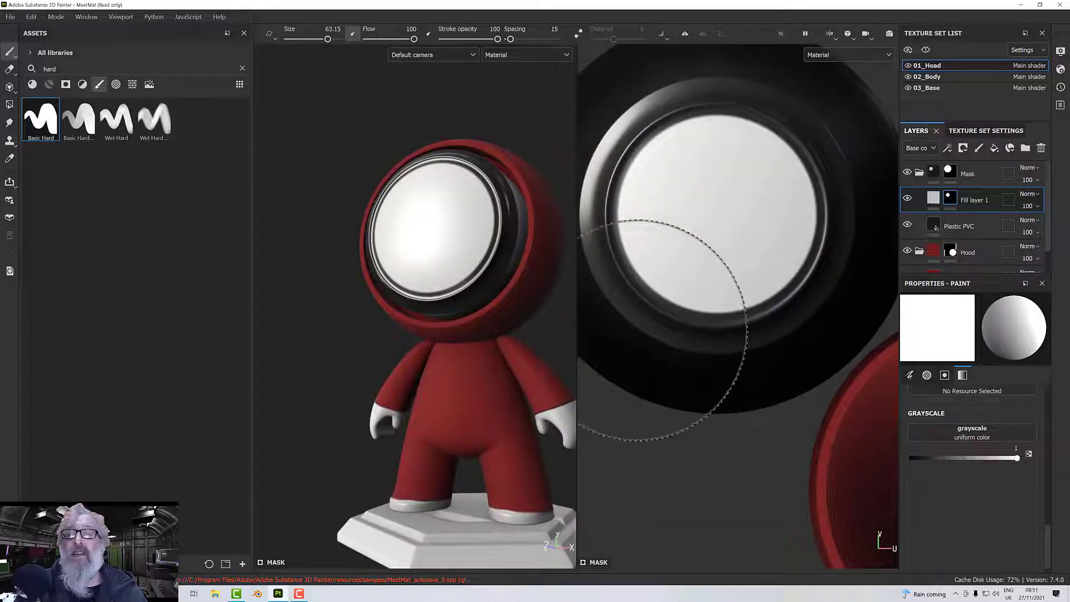
{"action": "left_click_drag", "start_coordinate": [563, 390], "coordinate": [513, 385], "text": "alt"}
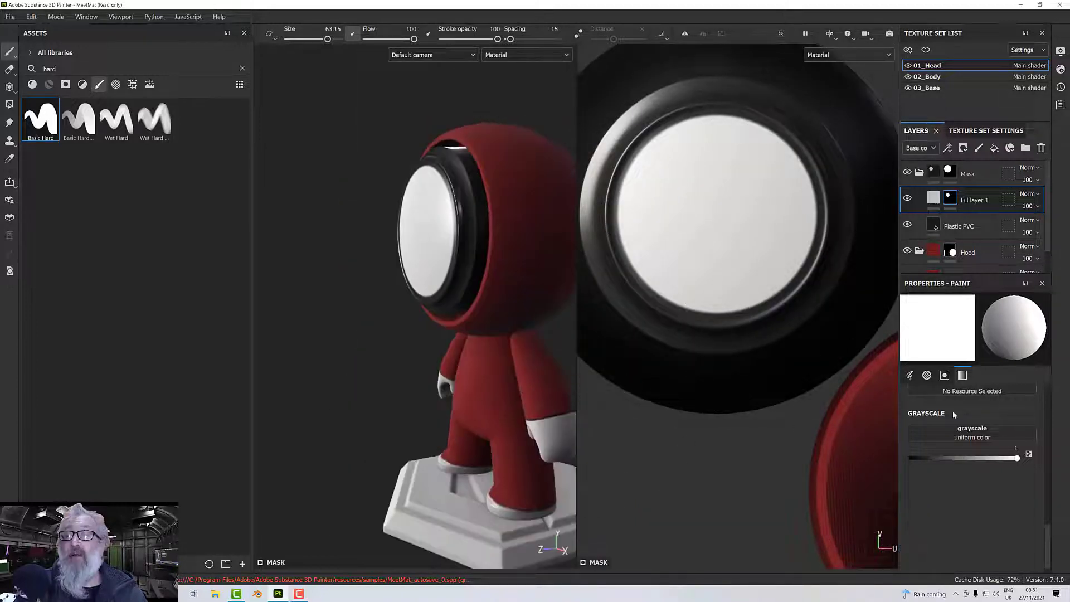
Limit the masked fill layer to the height channel by disabling color, metal, rough and nrm.
{"action": "left_click", "coordinate": [934, 198]}
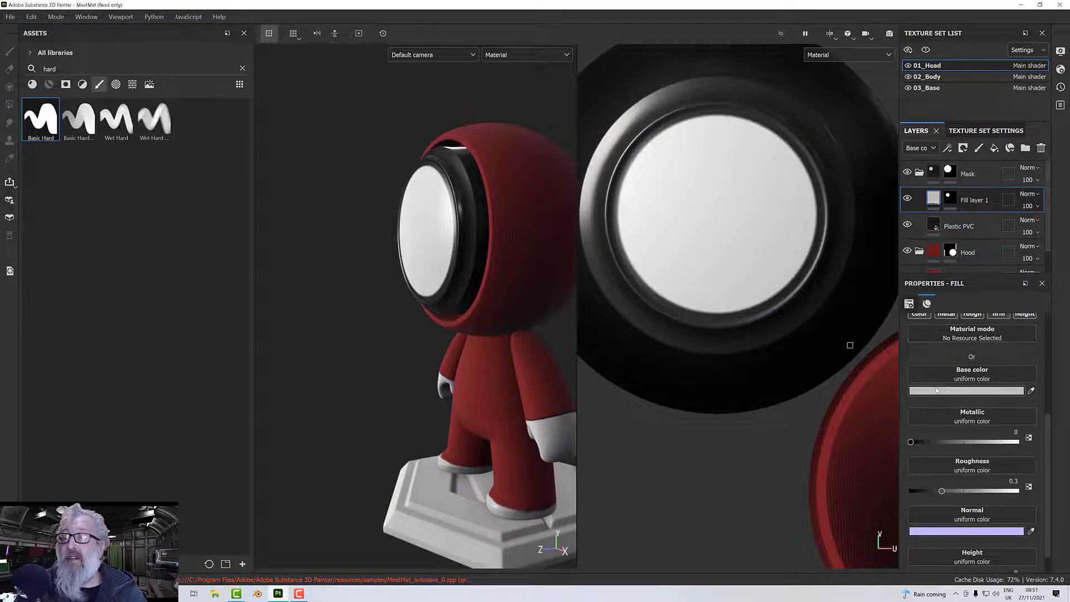
{"action": "scroll", "coordinate": [950, 357], "scroll_direction": "up", "scroll_amount": 1}
{"action": "left_click", "coordinate": [920, 358]}
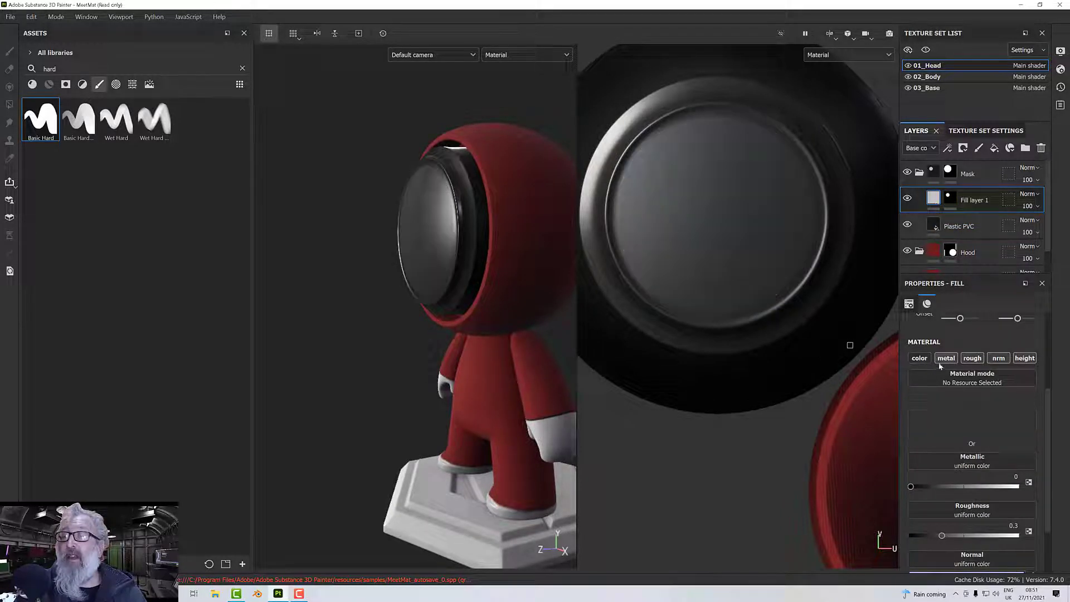
{"action": "left_click", "coordinate": [973, 359]}
{"action": "left_click", "coordinate": [999, 358]}
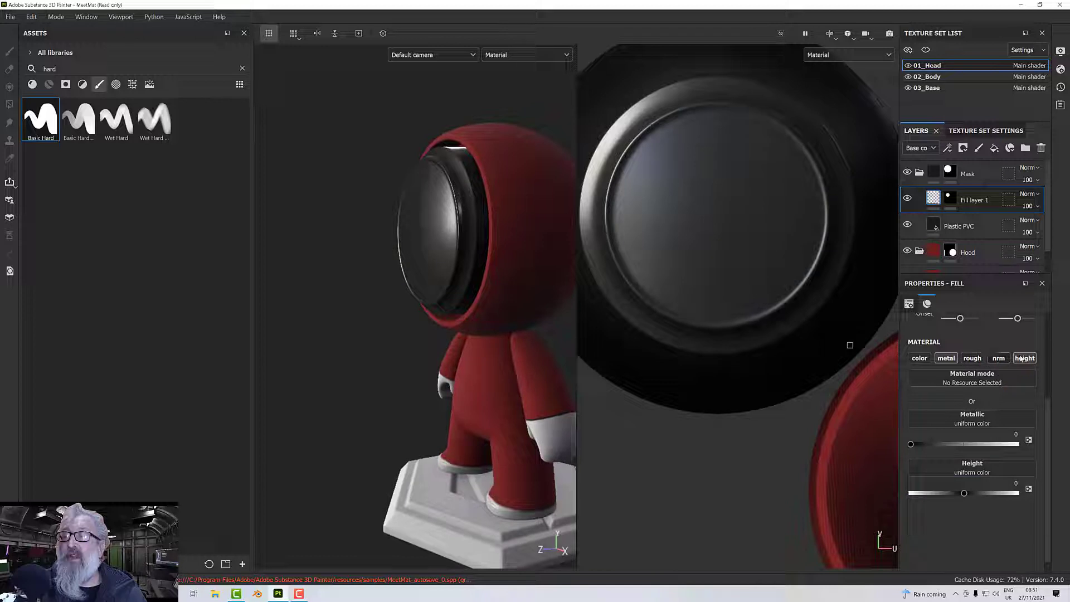
{"action": "left_click", "coordinate": [948, 360]}
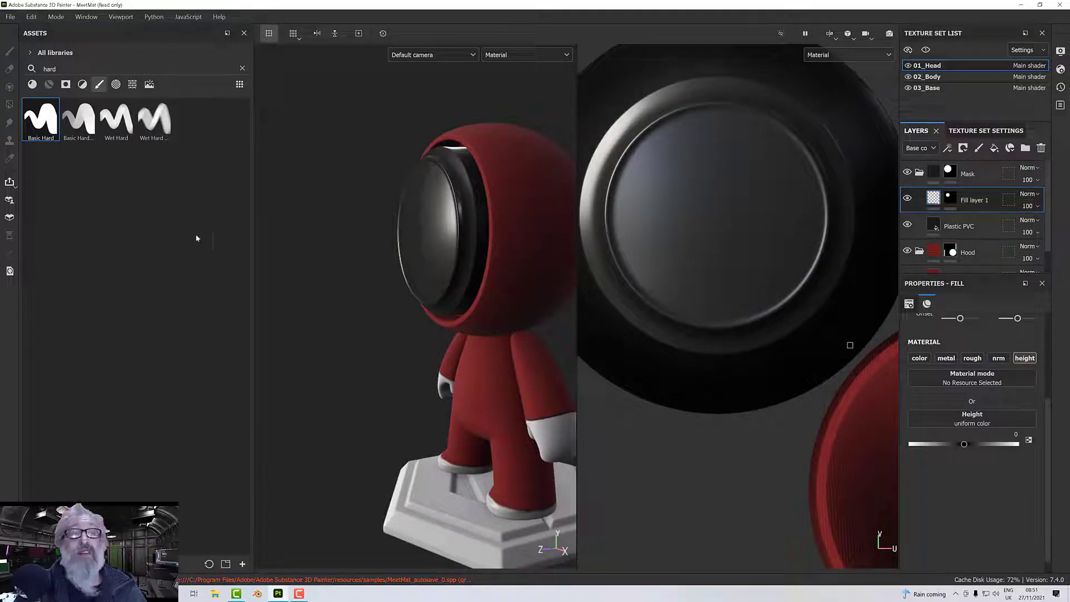
Find the Metallic Grate Round texture in the unfiltered texture library and assign it to the fill layer's height channel.
{"action": "left_click", "coordinate": [130, 85]}
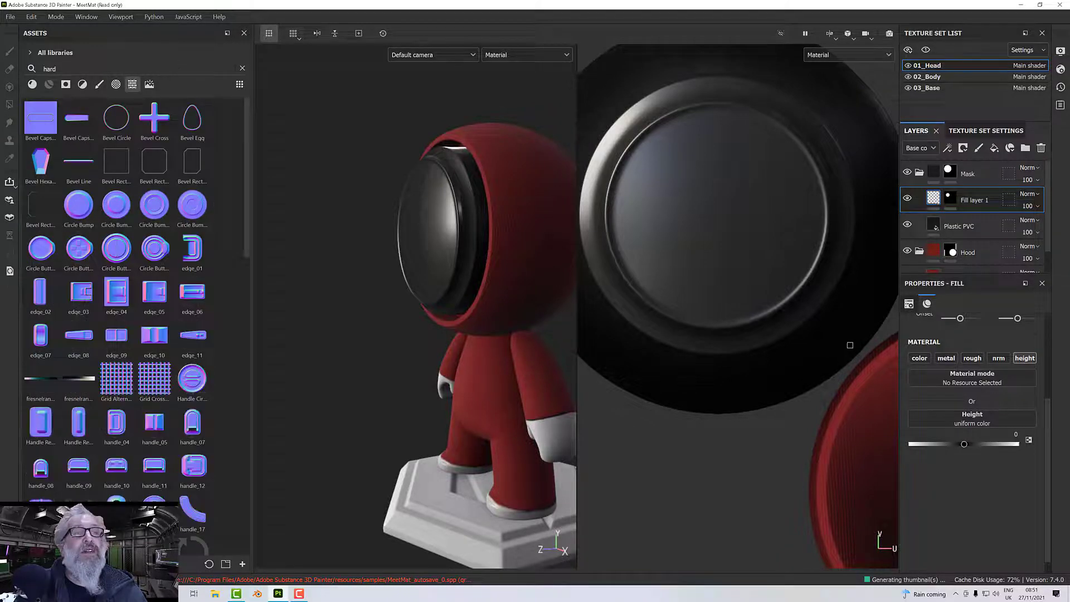
{"action": "left_click", "coordinate": [242, 68]}
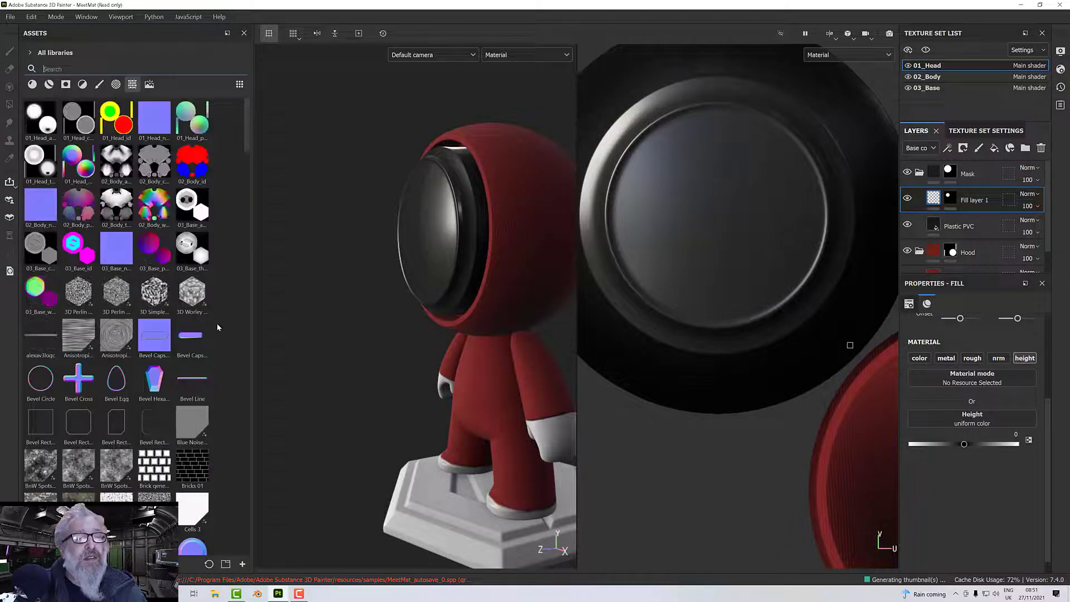
{"action": "scroll", "coordinate": [219, 346], "scroll_direction": "down", "scroll_amount": 5}
{"action": "scroll", "coordinate": [222, 377], "scroll_direction": "down", "scroll_amount": 7}
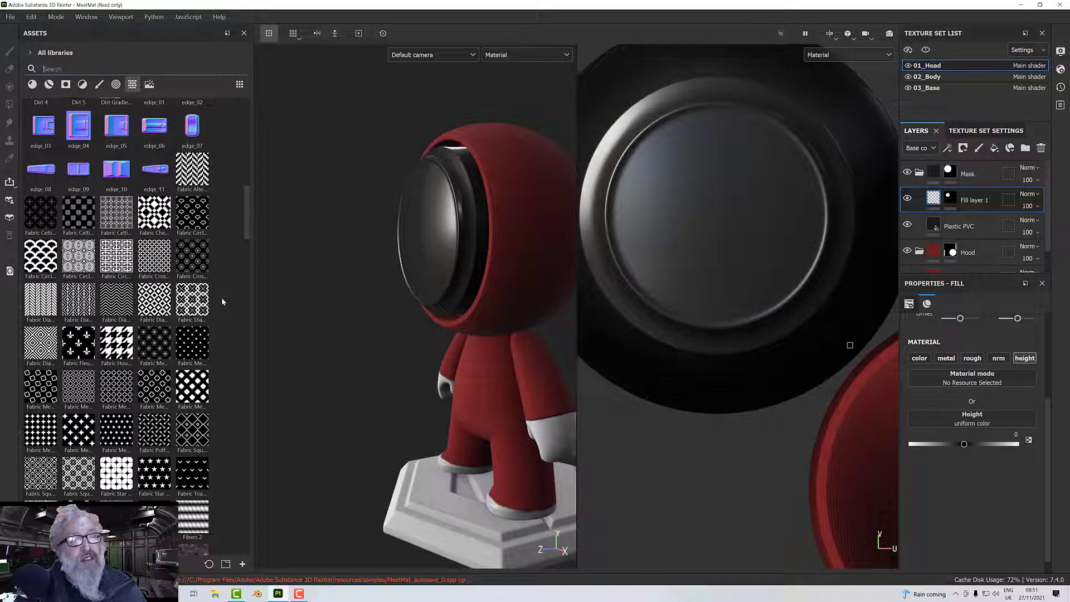
{"action": "scroll", "coordinate": [216, 329], "scroll_direction": "down", "scroll_amount": 8}
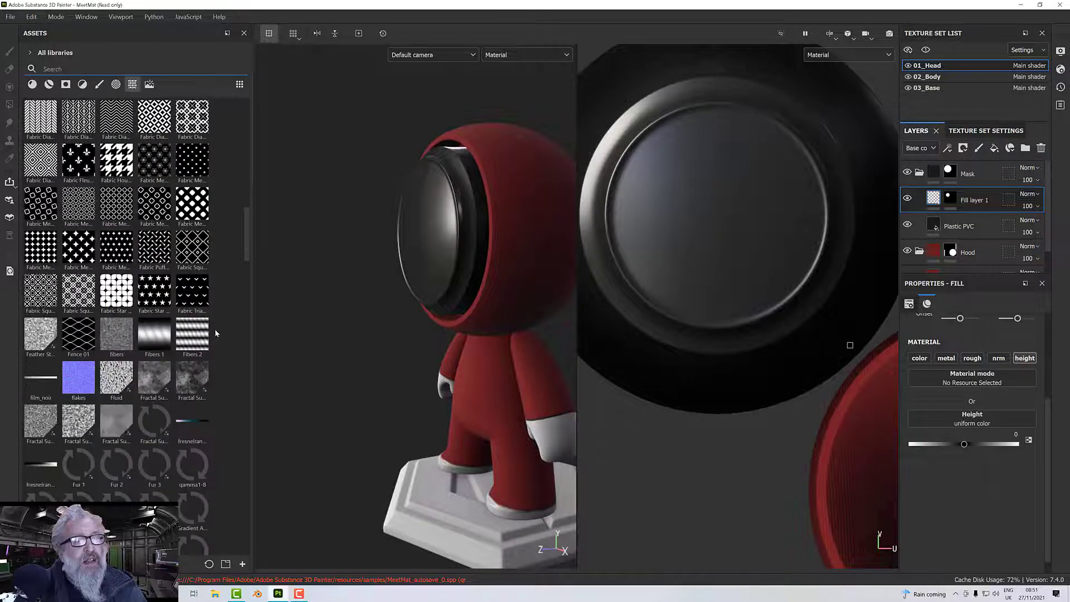
{"action": "scroll", "coordinate": [217, 304], "scroll_direction": "down", "scroll_amount": 8}
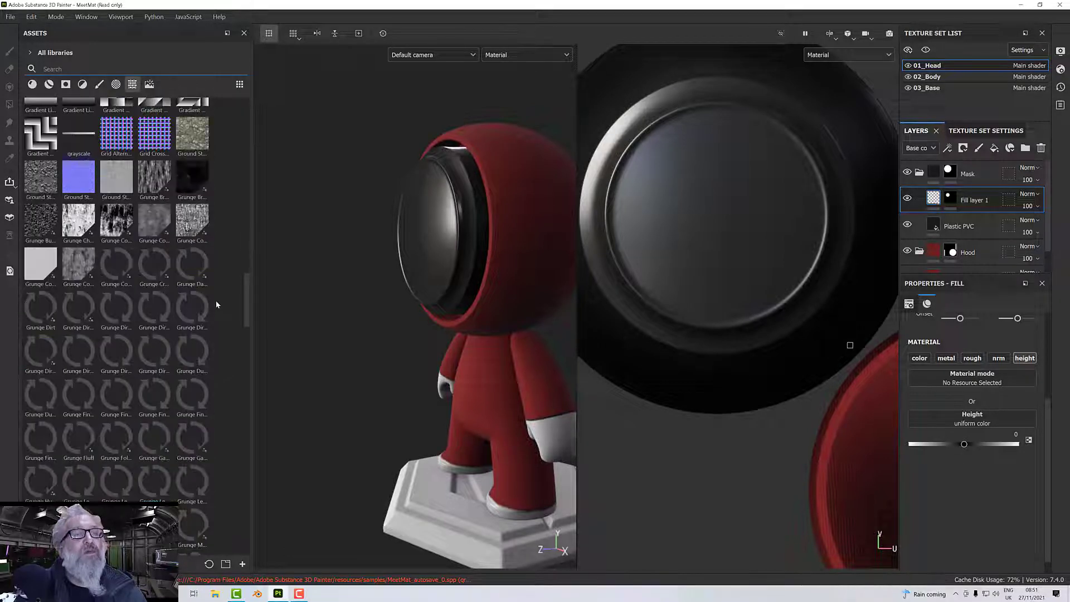
{"action": "scroll", "coordinate": [217, 304], "scroll_direction": "up", "scroll_amount": 4}
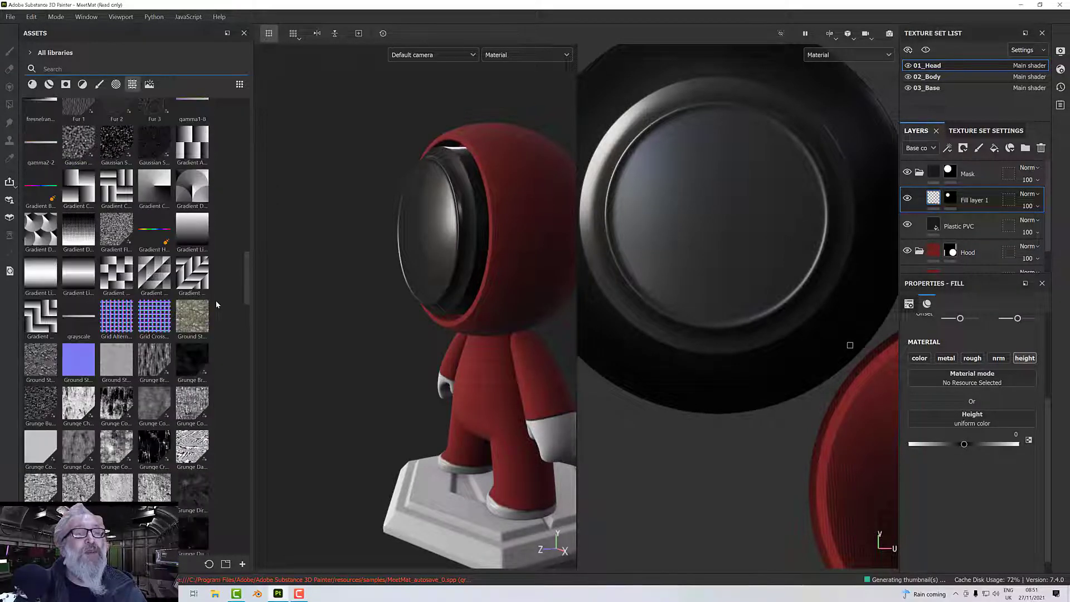
{"action": "left_click_drag", "start_coordinate": [249, 295], "coordinate": [252, 444]}
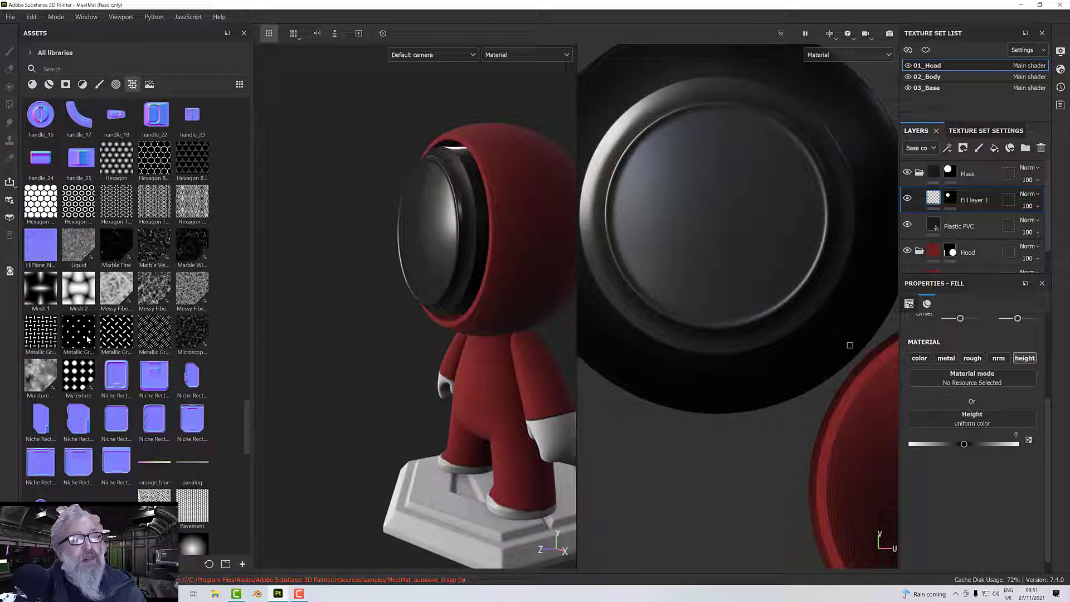
{"action": "left_click_drag", "start_coordinate": [78, 333], "coordinate": [947, 424]}
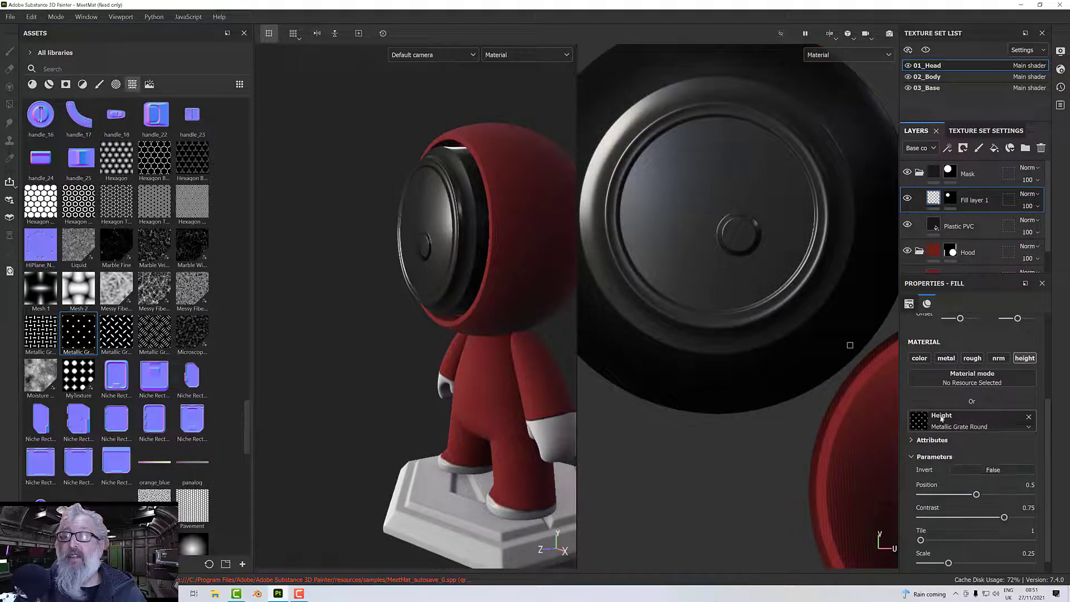
Try UV scales of 4 and 8 on the masked grate fill layer and inspect the pattern on the face mask.
{"action": "scroll", "coordinate": [762, 256], "scroll_direction": "up", "scroll_amount": 2}
{"action": "middle_click_drag", "start_coordinate": [763, 268], "coordinate": [763, 298], "text": "alt"}
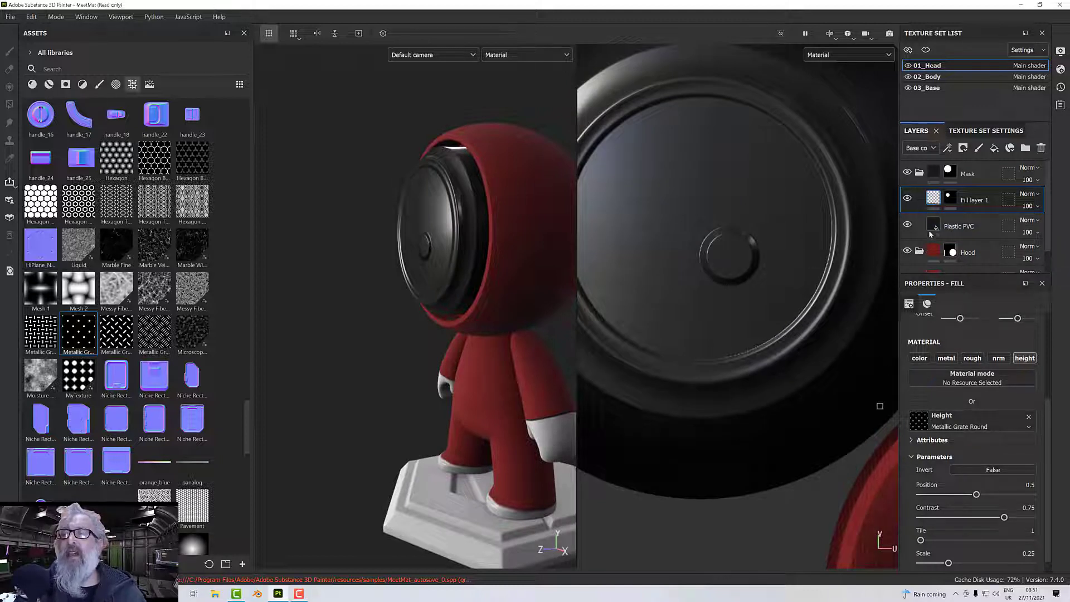
{"action": "scroll", "coordinate": [953, 330], "scroll_direction": "up", "scroll_amount": 2}
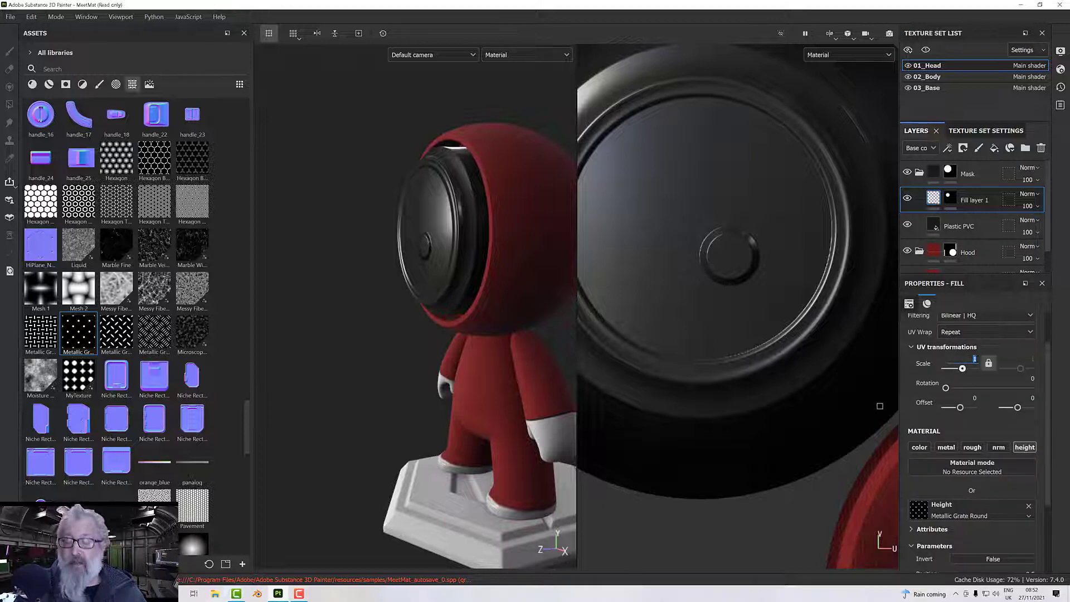
{"action": "type", "text": "4"}
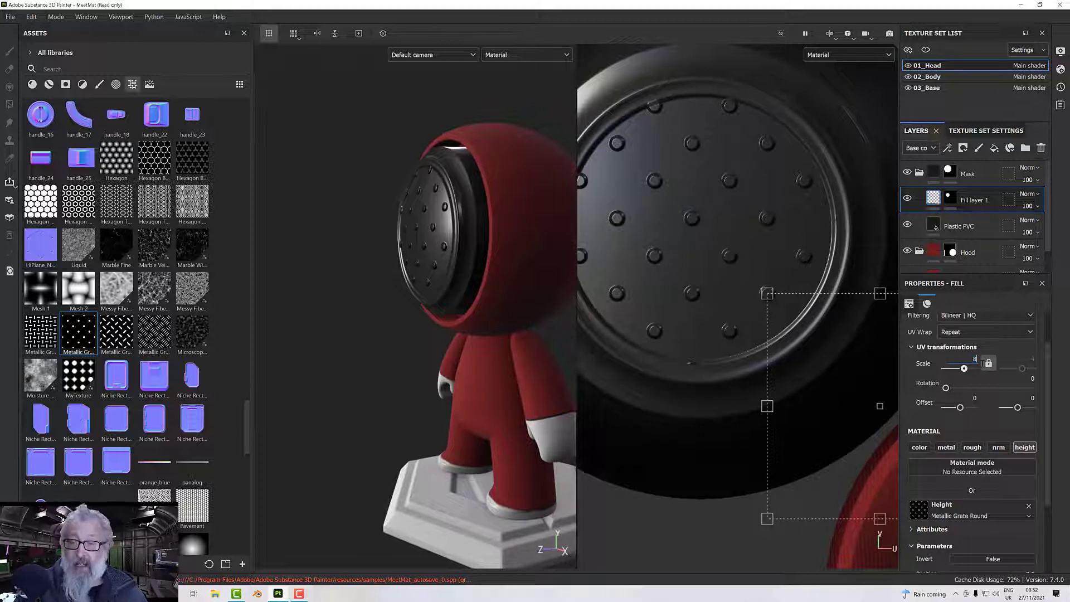
{"action": "key", "text": "Return"}
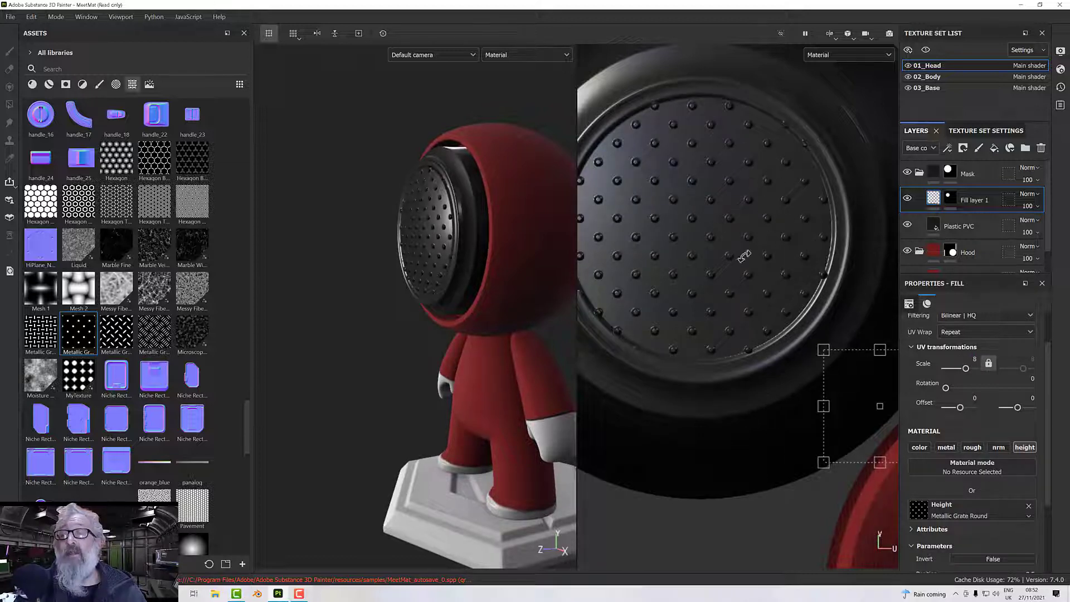
{"action": "scroll", "coordinate": [730, 185], "scroll_direction": "down", "scroll_amount": 2}
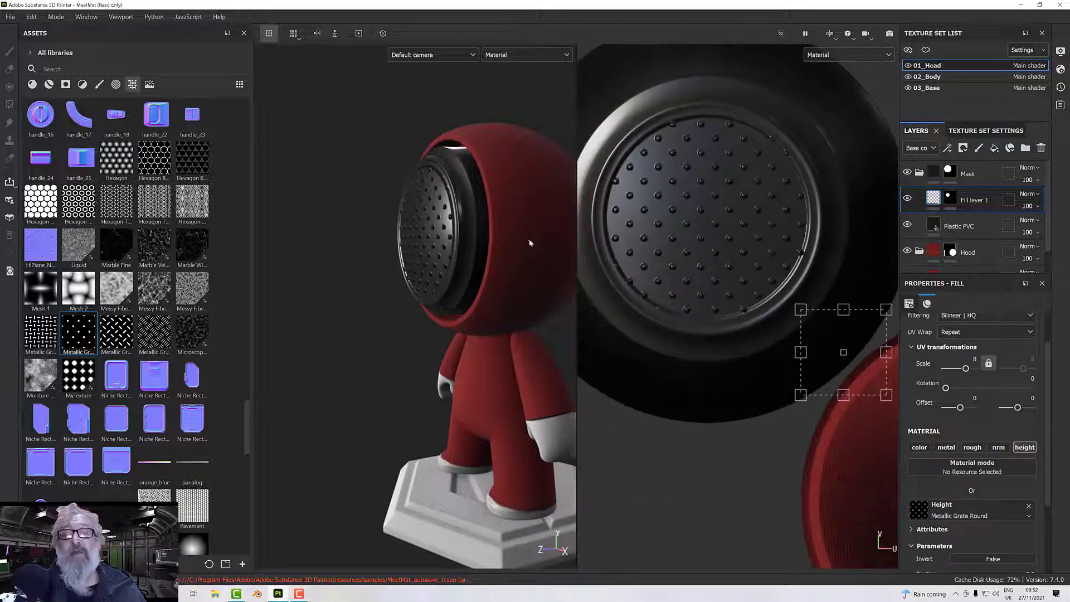
{"action": "scroll", "coordinate": [403, 246], "scroll_direction": "up", "scroll_amount": 3}
{"action": "left_click_drag", "start_coordinate": [403, 246], "coordinate": [482, 257], "text": "alt"}
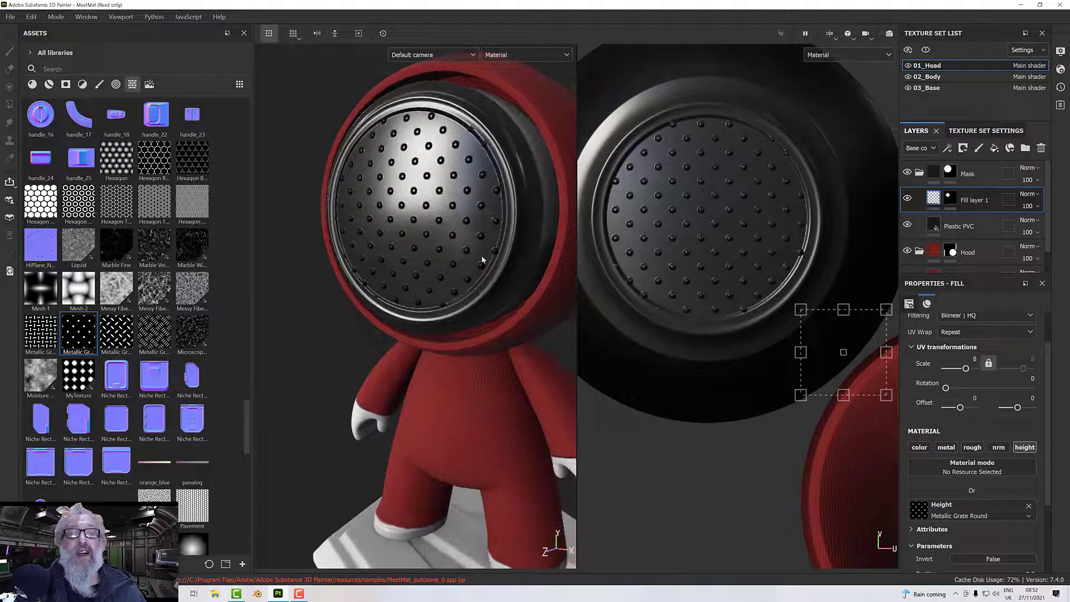
Set the grate fill layer's UV scale to 12 and check the pattern up close on the face mask.
{"action": "left_click", "coordinate": [975, 360]}
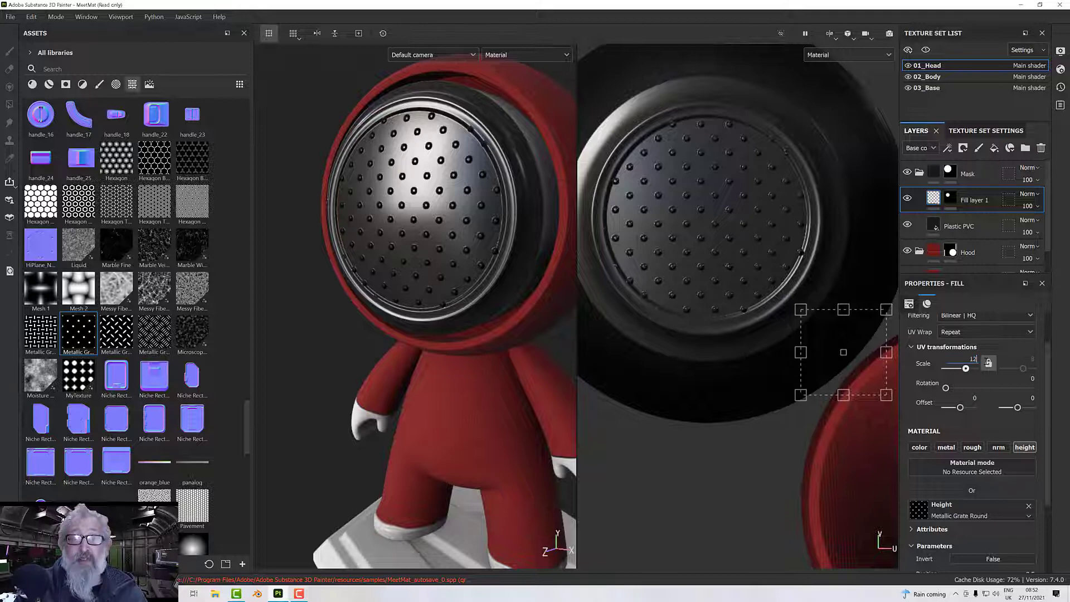
{"action": "key", "text": "Return"}
{"action": "mouse_move", "coordinate": [561, 268]}
{"action": "left_mouse_down", "text": "alt"}
{"action": "mouse_move", "coordinate": [508, 250]}
{"action": "mouse_move", "coordinate": [608, 255]}
{"action": "mouse_move", "coordinate": [558, 257]}
{"action": "left_mouse_up", "text": "alt"}
{"action": "scroll", "coordinate": [507, 251], "scroll_direction": "up", "scroll_amount": 5}
{"action": "scroll", "coordinate": [507, 255], "scroll_direction": "up", "scroll_amount": 5}
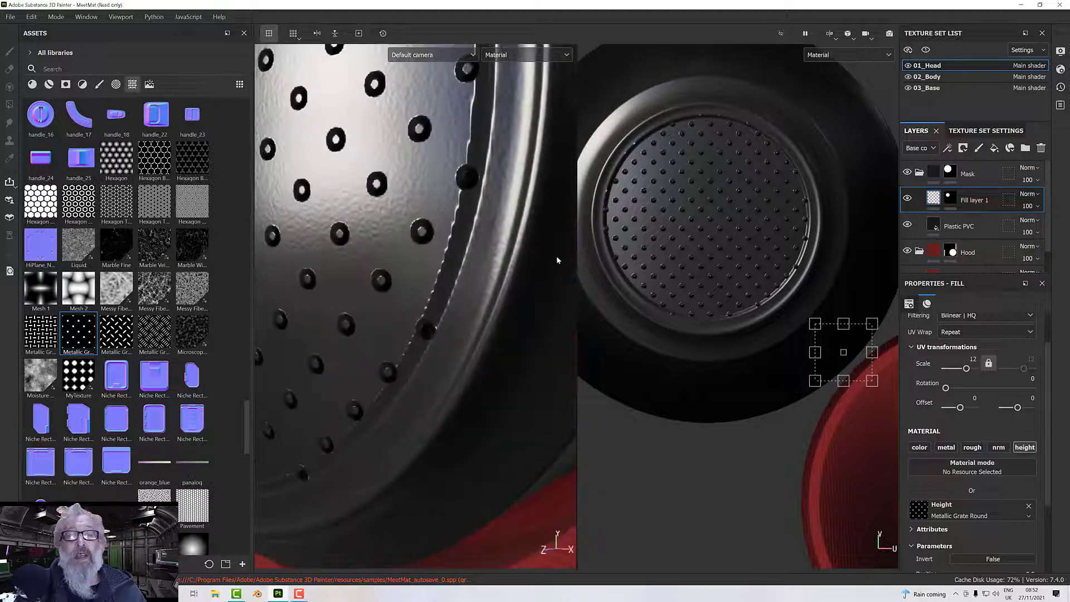
{"action": "scroll", "coordinate": [556, 256], "scroll_direction": "down", "scroll_amount": 6}
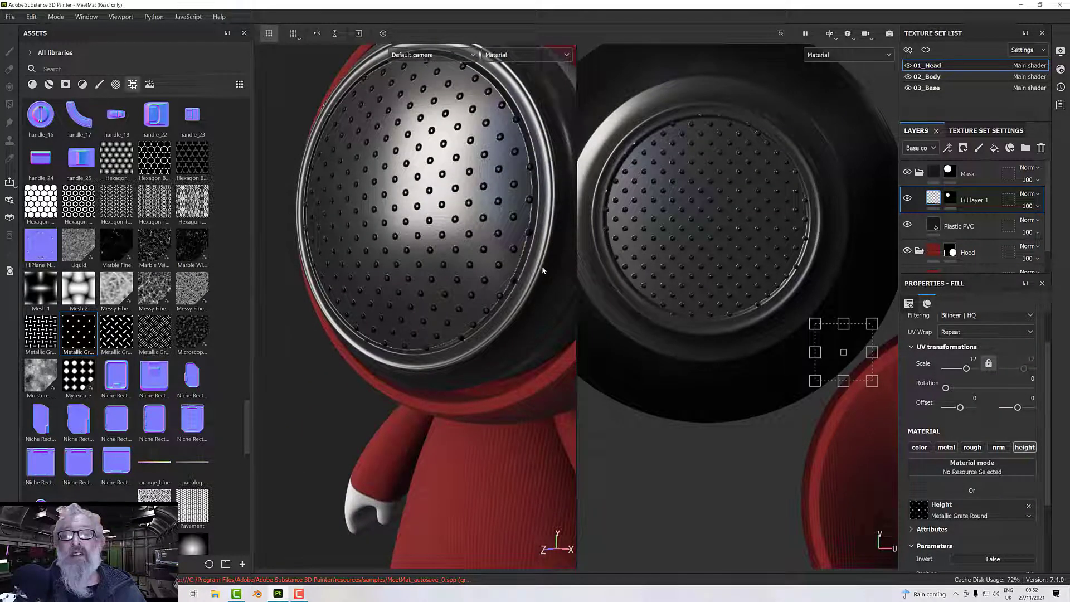
{"action": "left_click_drag", "start_coordinate": [542, 270], "coordinate": [547, 284], "text": "alt"}
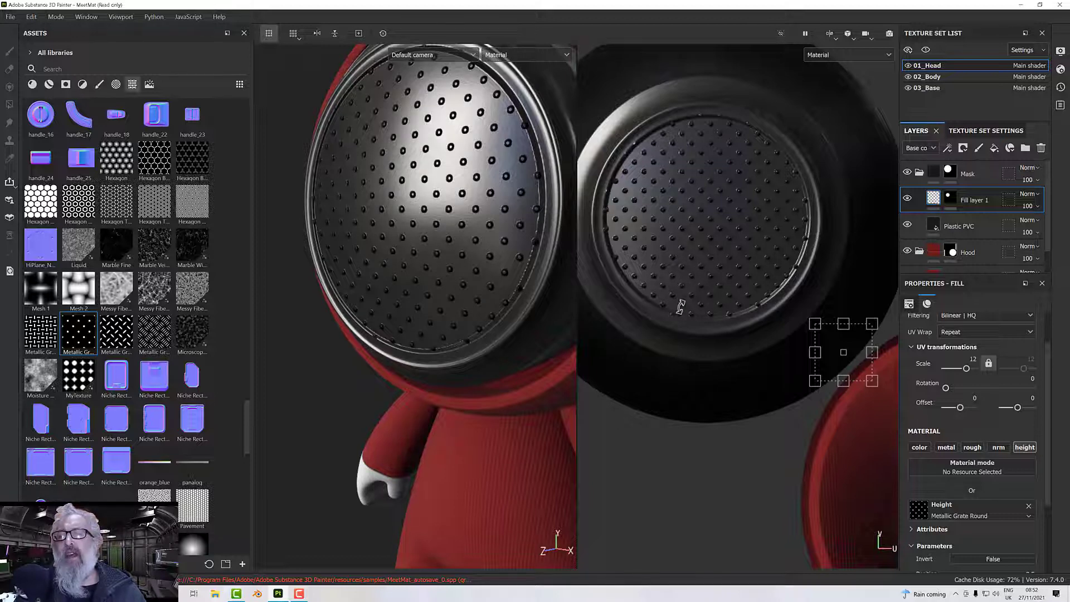
Set the Metallic Grate Round height texture's Invert parameter to True and check the disc from the side.
{"action": "scroll", "coordinate": [984, 524], "scroll_direction": "down", "scroll_amount": 2}
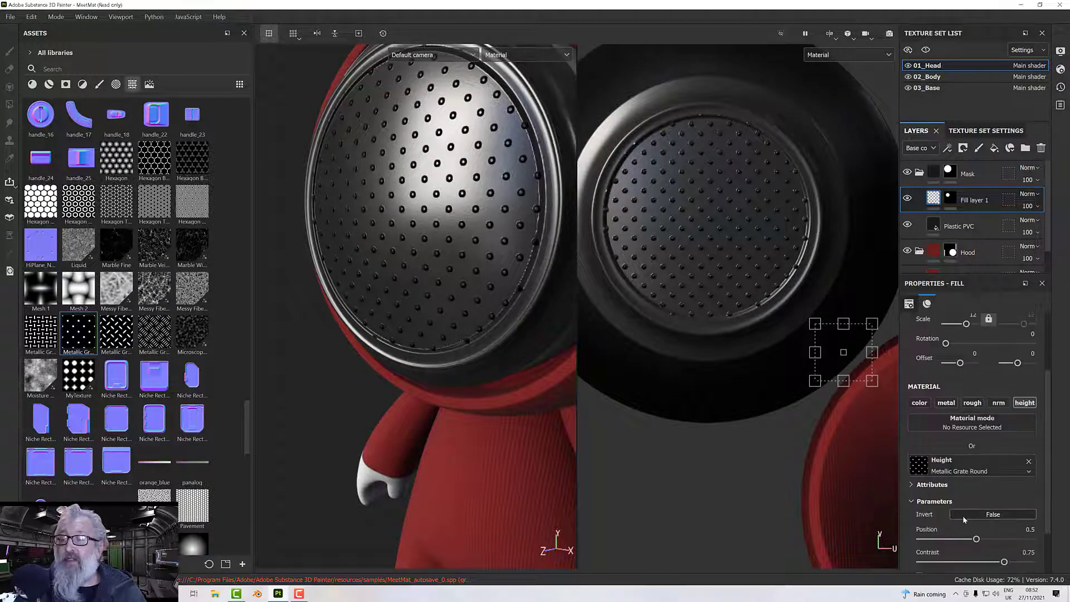
{"action": "left_click", "coordinate": [990, 516]}
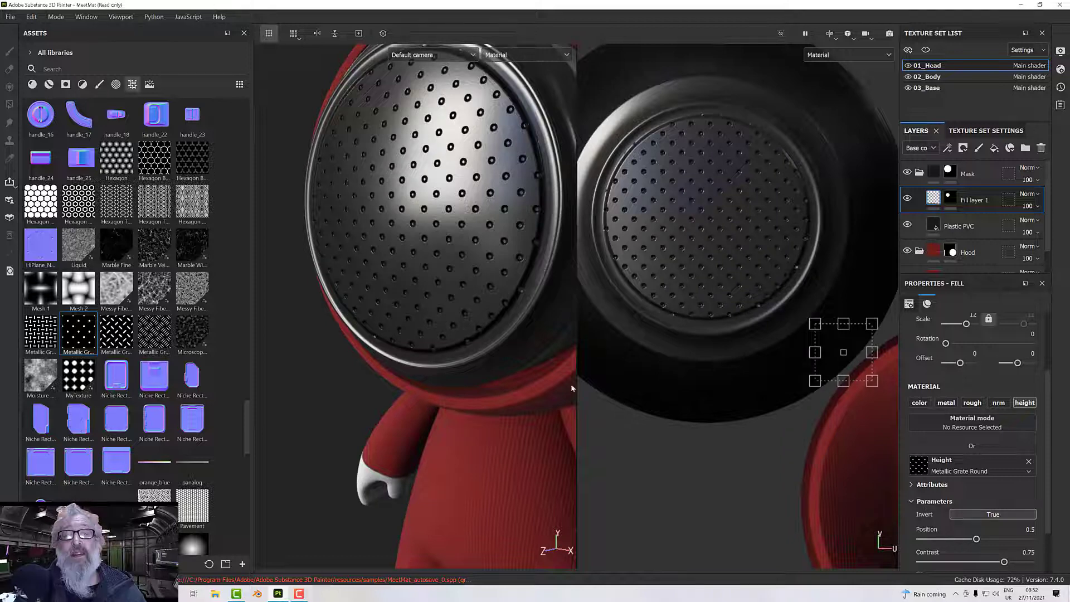
{"action": "left_click_drag", "start_coordinate": [563, 388], "coordinate": [518, 346], "text": "alt"}
{"action": "scroll", "coordinate": [510, 326], "scroll_direction": "up", "scroll_amount": 5}
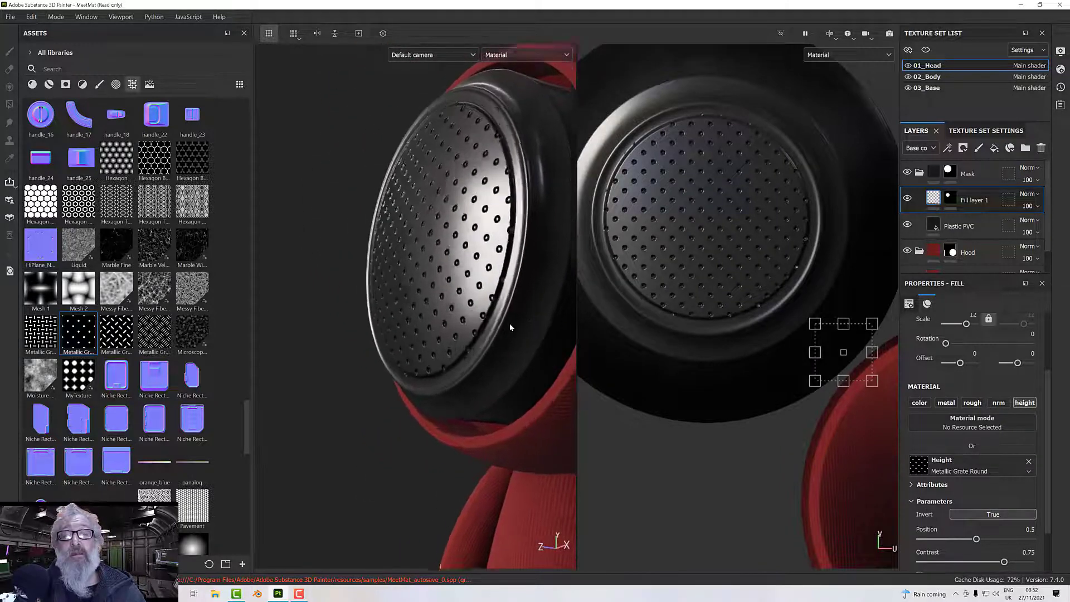
{"action": "scroll", "coordinate": [510, 324], "scroll_direction": "up", "scroll_amount": 1}
{"action": "scroll", "coordinate": [510, 324], "scroll_direction": "down", "scroll_amount": 2}
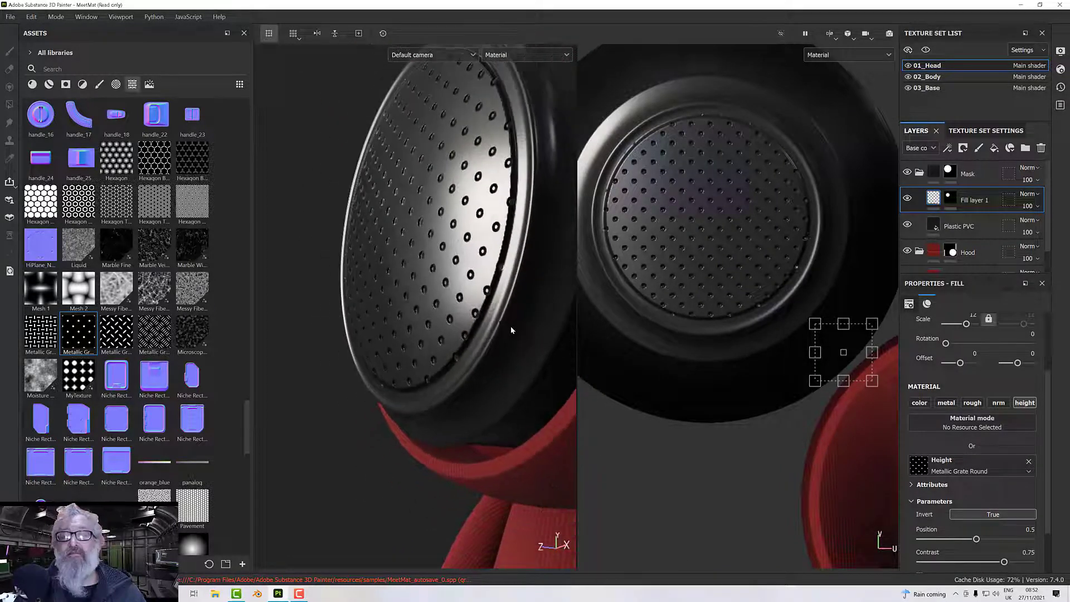
Set the Metallic Grate Round texture's Tile parameter to 2 and check the grate on the whole figure.
{"action": "scroll", "coordinate": [981, 490], "scroll_direction": "down", "scroll_amount": 2}
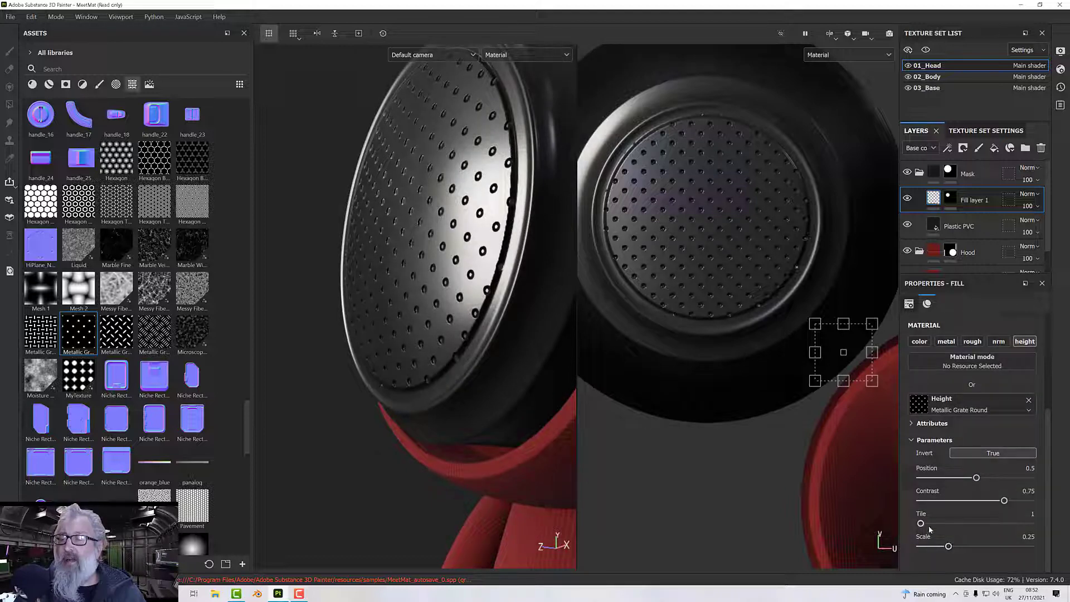
{"action": "left_click_drag", "start_coordinate": [921, 524], "coordinate": [928, 525]}
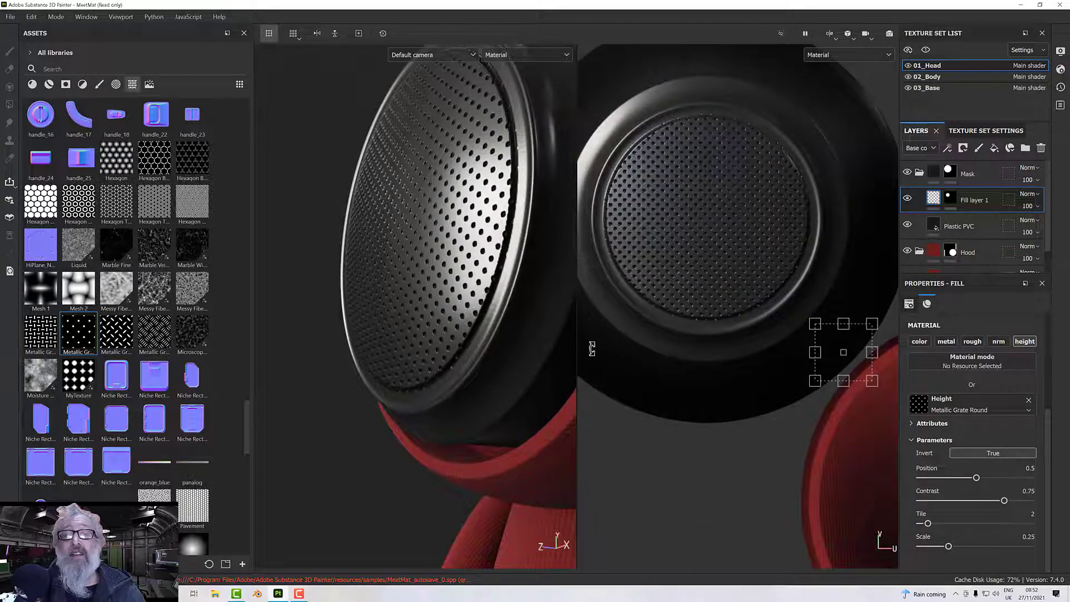
{"action": "left_click_drag", "start_coordinate": [592, 349], "coordinate": [626, 390], "text": "alt"}
{"action": "left_click_drag", "start_coordinate": [453, 340], "coordinate": [519, 400], "text": "alt"}
{"action": "scroll", "coordinate": [484, 406], "scroll_direction": "down", "scroll_amount": 2}
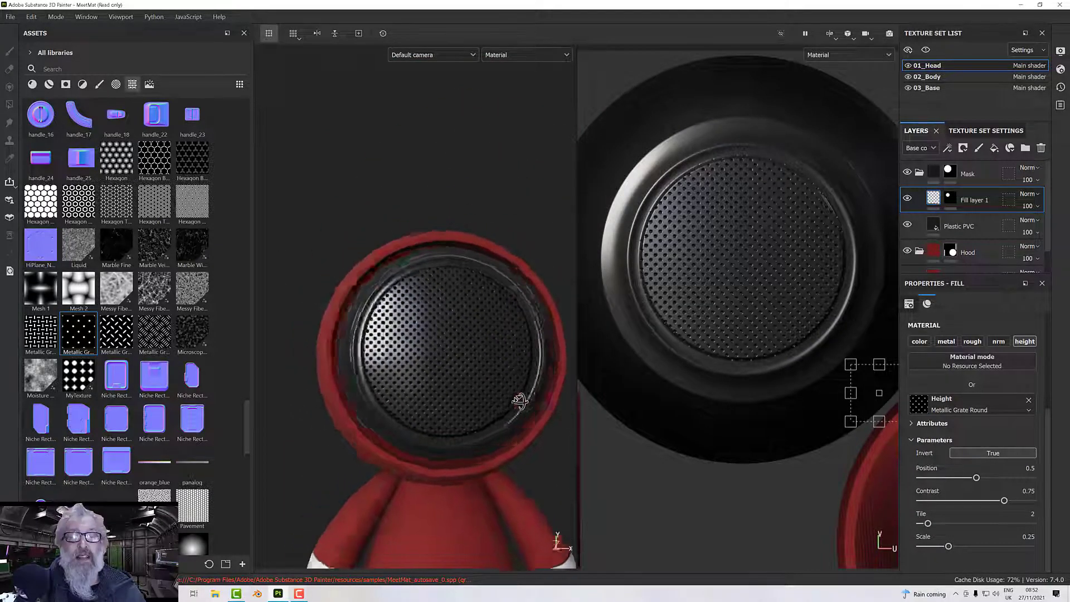
{"action": "scroll", "coordinate": [491, 399], "scroll_direction": "down", "scroll_amount": 6}
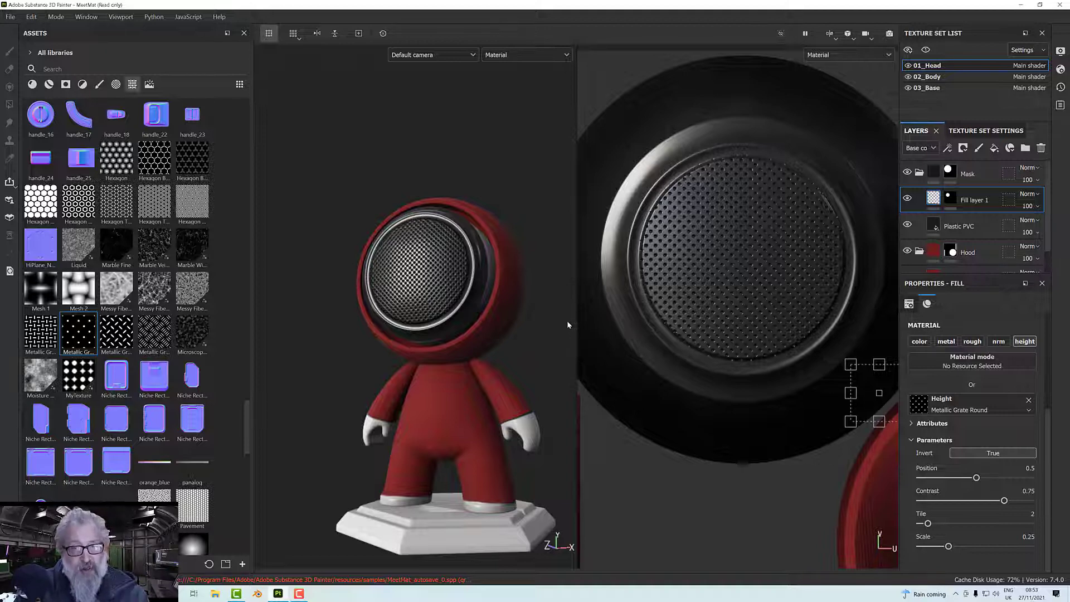
Copy the Plastic PVC layer from the 01_Head texture set.
{"action": "left_click", "coordinate": [952, 230]}
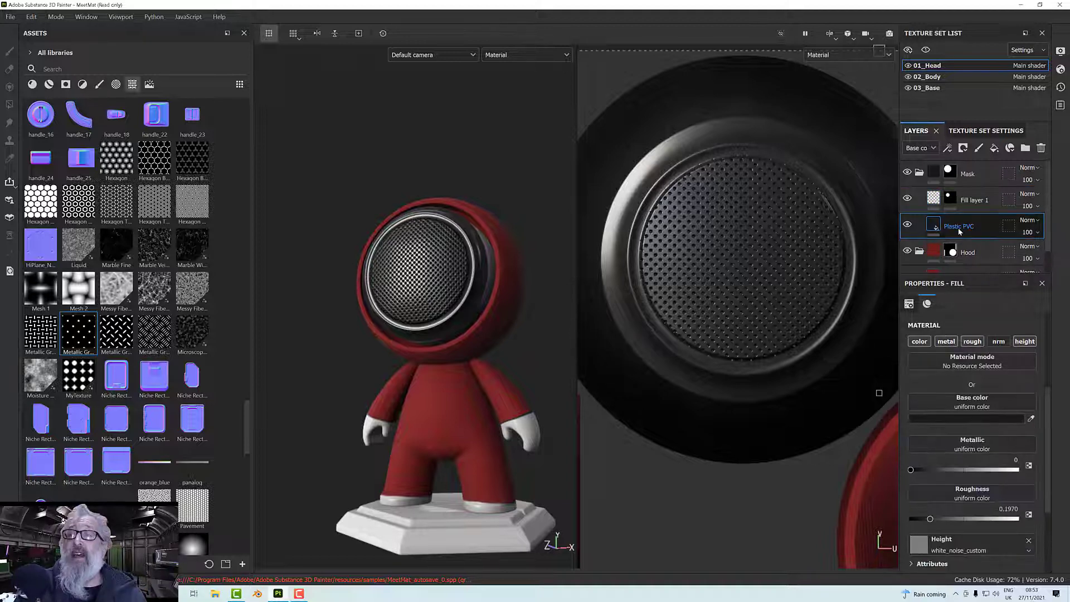
{"action": "right_click", "coordinate": [960, 232]}
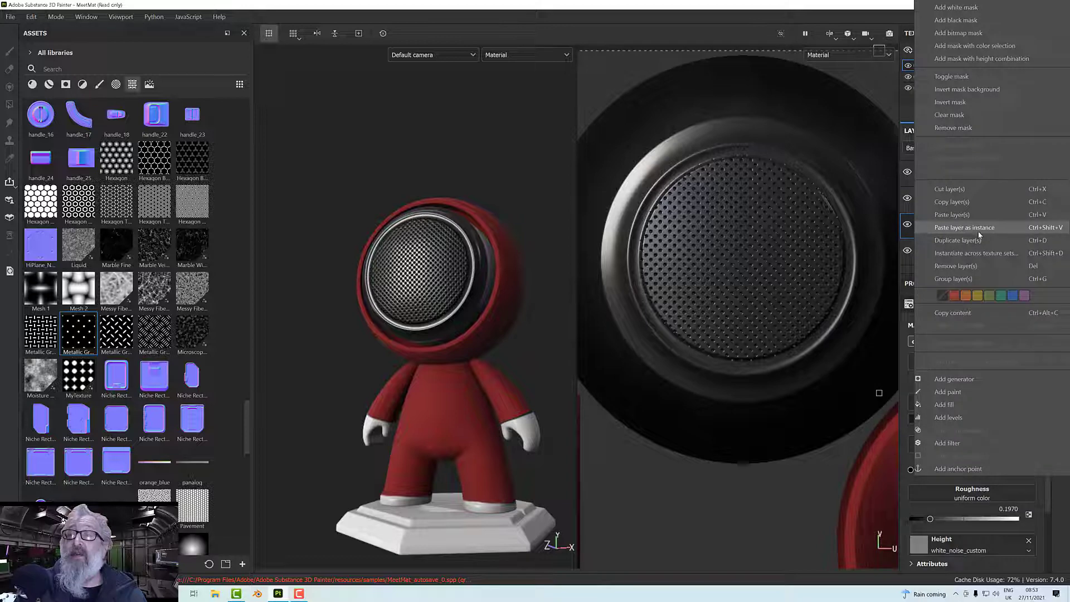
{"action": "left_click", "coordinate": [960, 202]}
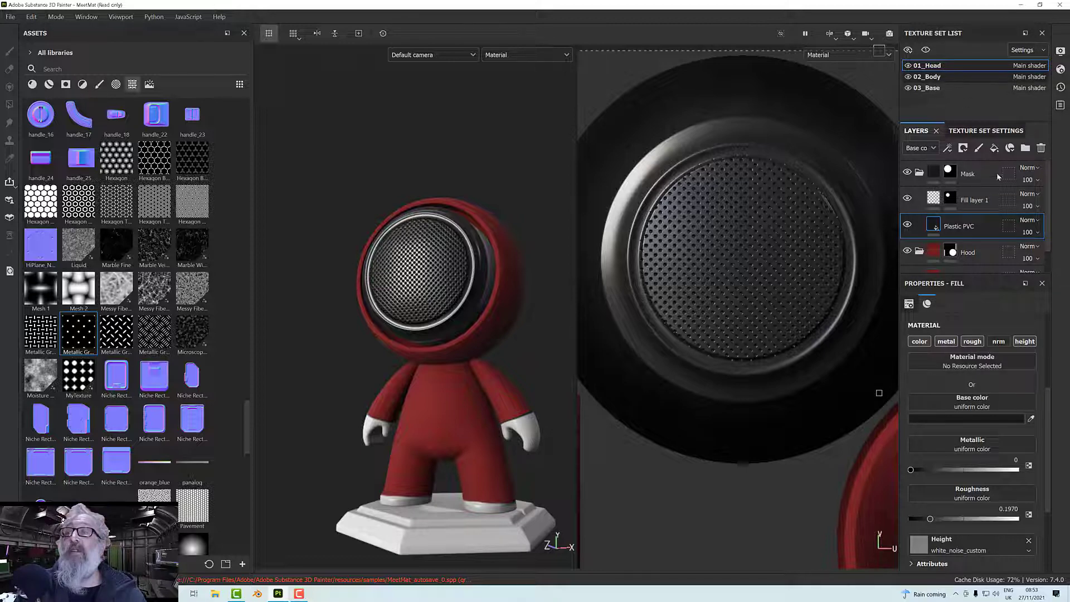
Paste the copied Plastic PVC layer into the Other folder of the 02_Body texture set and check the figure's hands and feet.
{"action": "left_click", "coordinate": [955, 77]}
{"action": "left_click", "coordinate": [976, 243]}
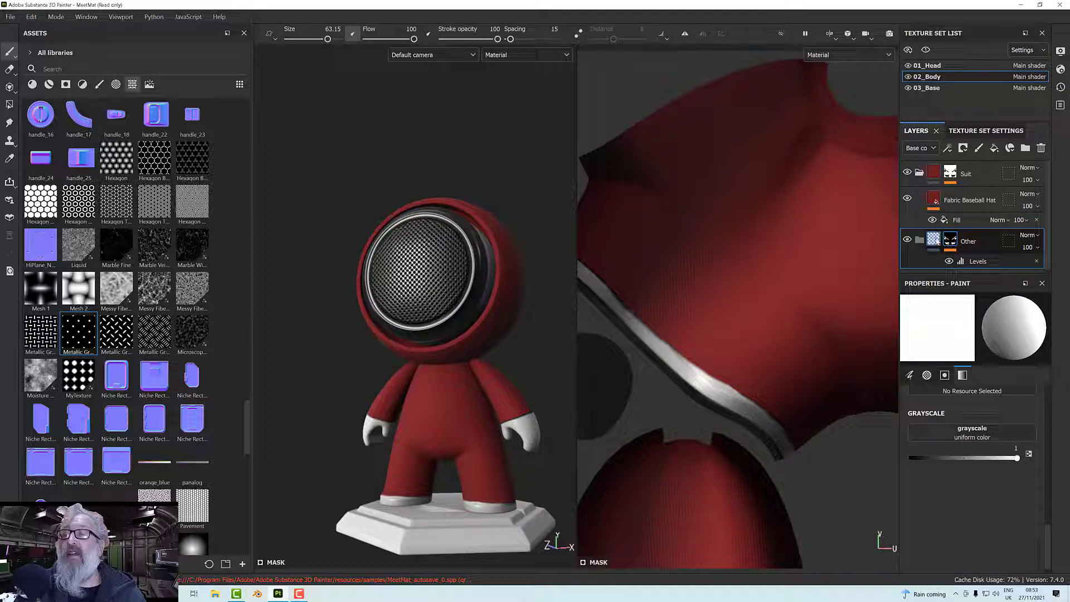
{"action": "right_click", "coordinate": [917, 238]}
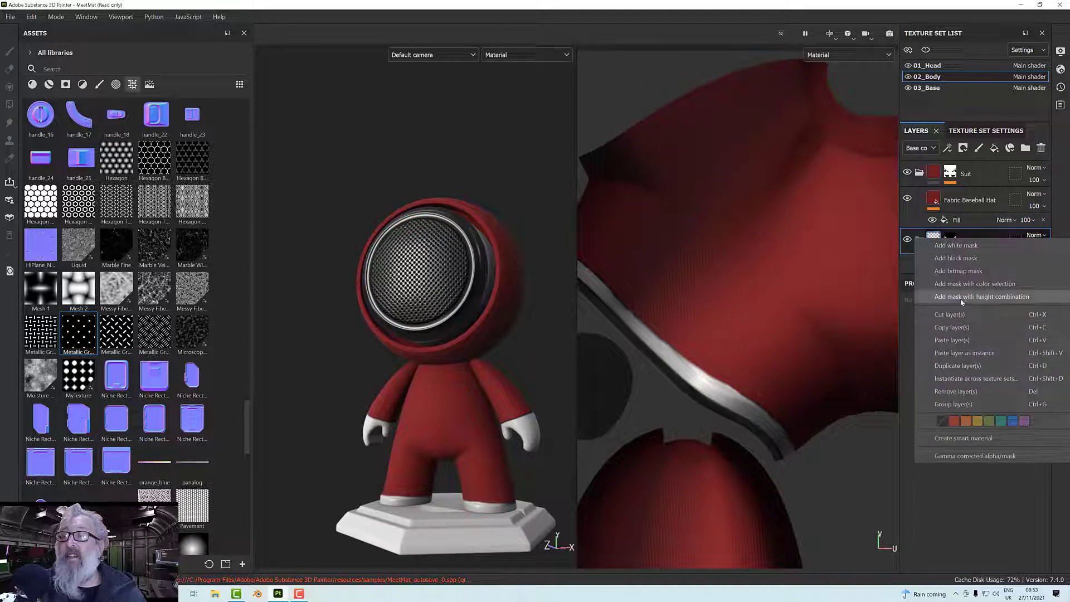
{"action": "left_click", "coordinate": [952, 340]}
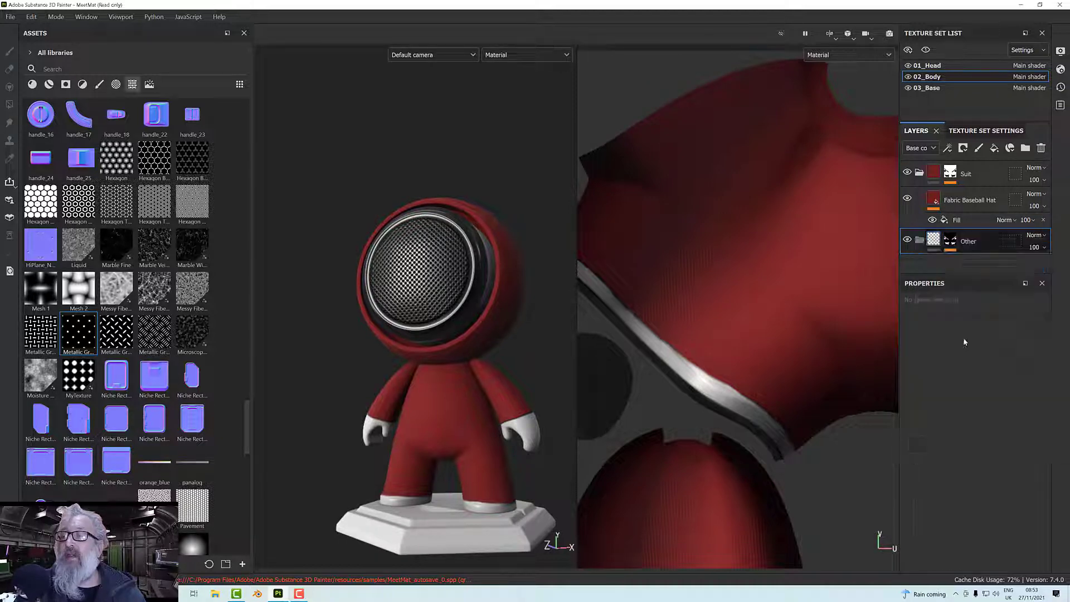
{"action": "left_click_drag", "start_coordinate": [507, 357], "coordinate": [516, 328], "text": "alt"}
{"action": "scroll", "coordinate": [489, 360], "scroll_direction": "up", "scroll_amount": 2}
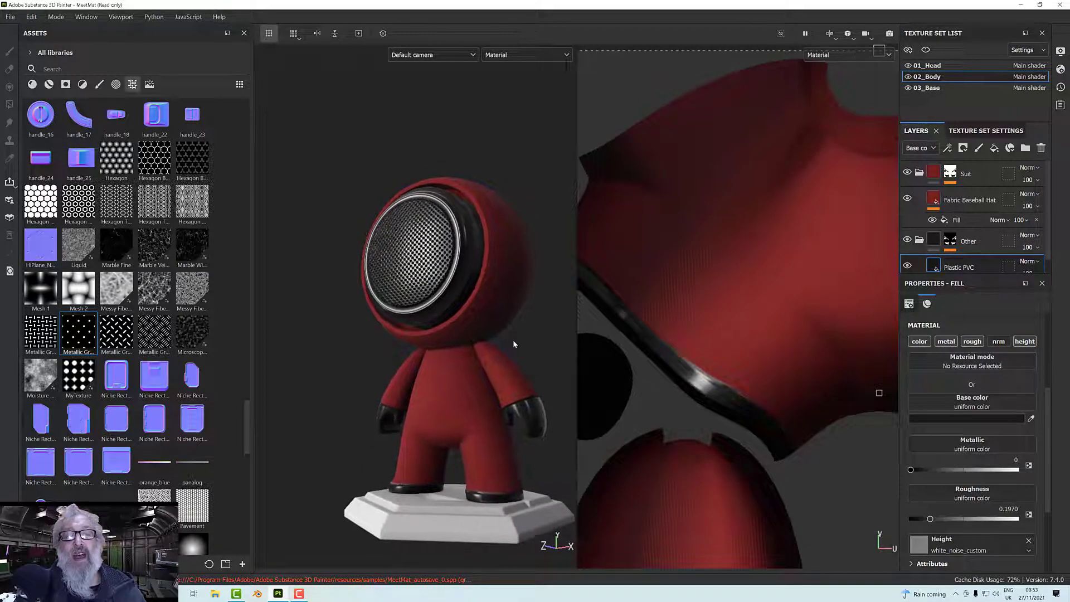
{"action": "scroll", "coordinate": [512, 340], "scroll_direction": "up", "scroll_amount": 3}
{"action": "scroll", "coordinate": [514, 340], "scroll_direction": "down", "scroll_amount": 2}
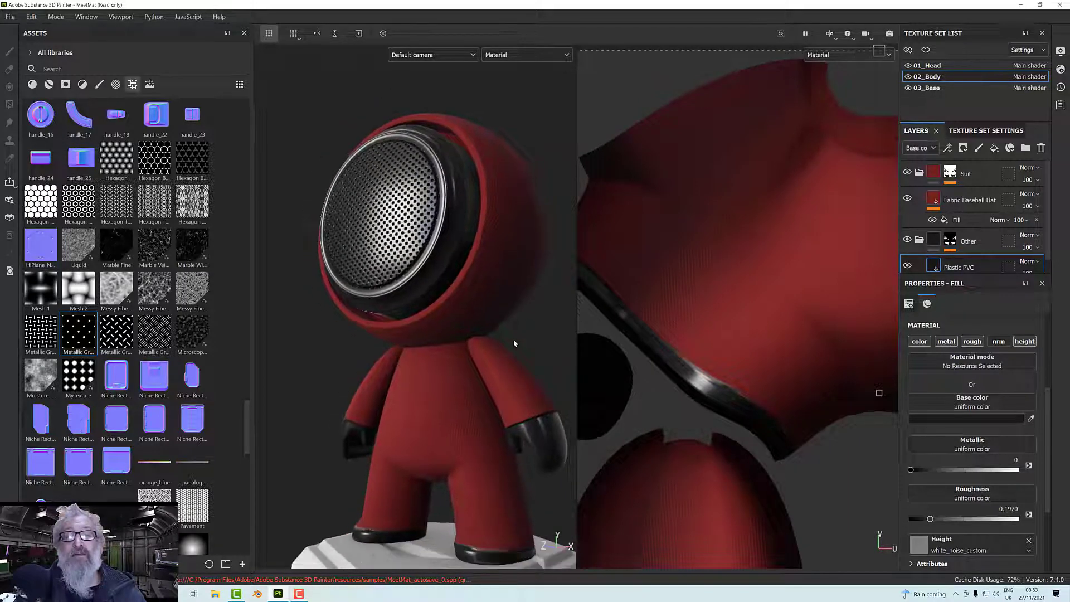
{"action": "left_click_drag", "start_coordinate": [513, 340], "coordinate": [539, 340], "text": "alt"}
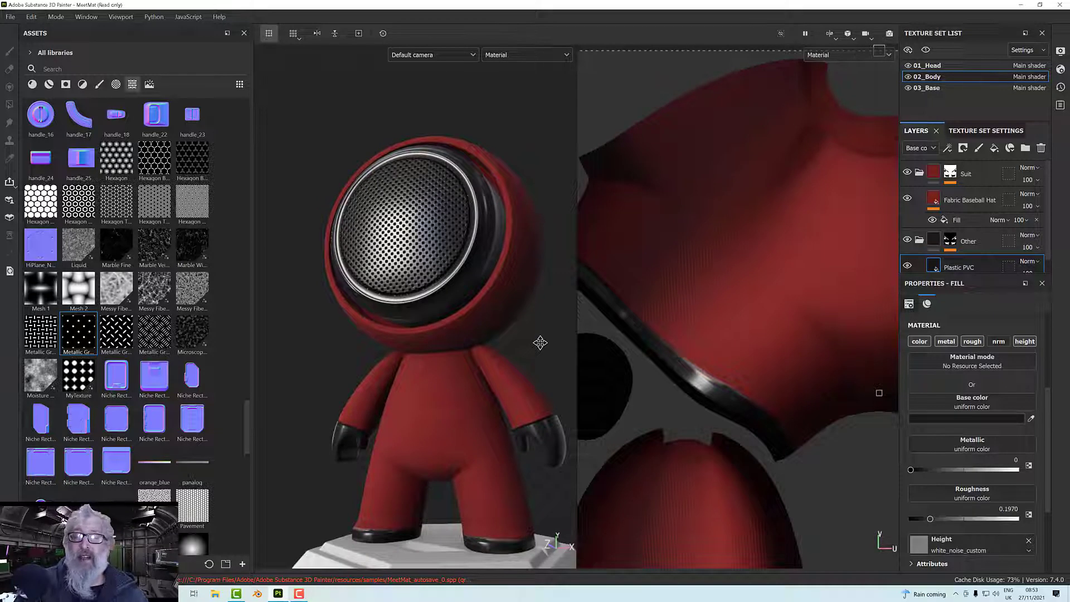
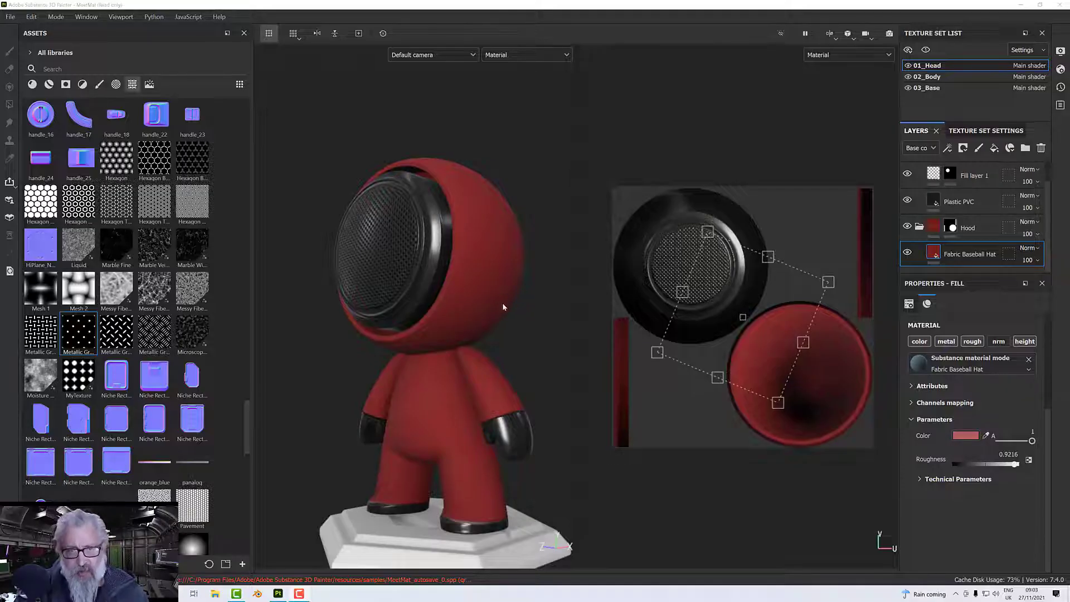
Add a fill layer above Fabric Baseball Hat in the Hood folder, with only its normal and height channels enabled.
{"action": "left_click_drag", "start_coordinate": [503, 307], "coordinate": [490, 330], "text": "alt"}
{"action": "scroll", "coordinate": [452, 384], "scroll_direction": "up", "scroll_amount": 3}
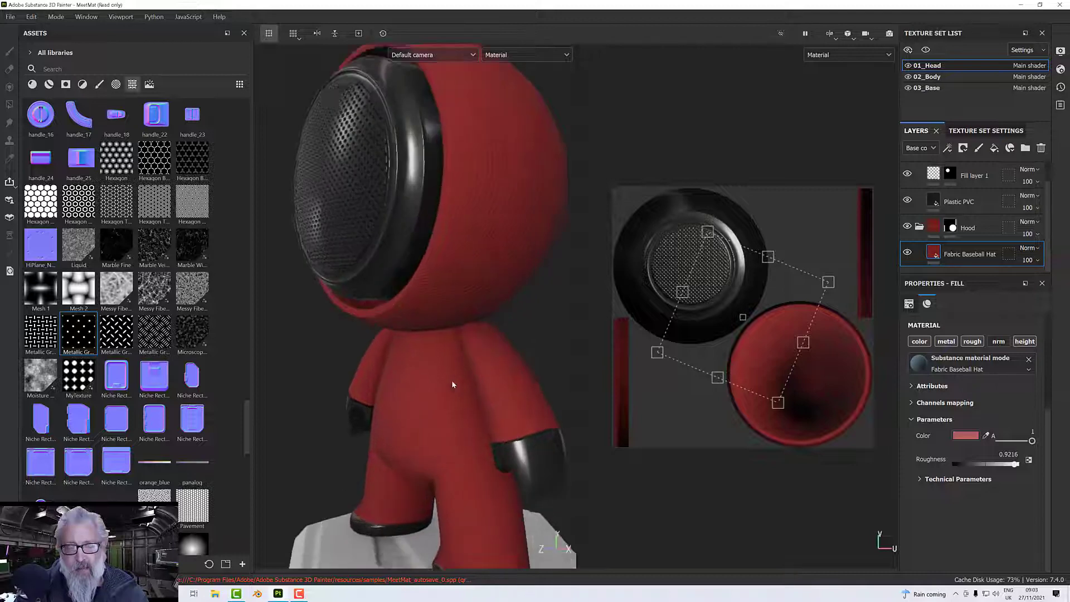
{"action": "left_click_drag", "start_coordinate": [452, 384], "coordinate": [402, 410], "text": "alt"}
{"action": "scroll", "coordinate": [477, 357], "scroll_direction": "up", "scroll_amount": 4}
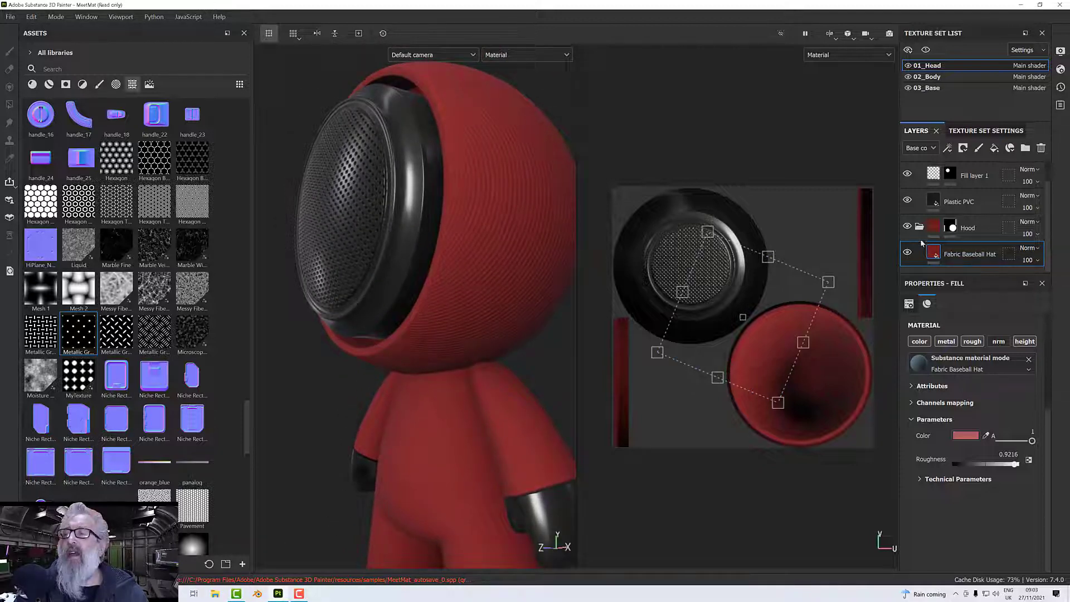
{"action": "double_click", "coordinate": [980, 253]}
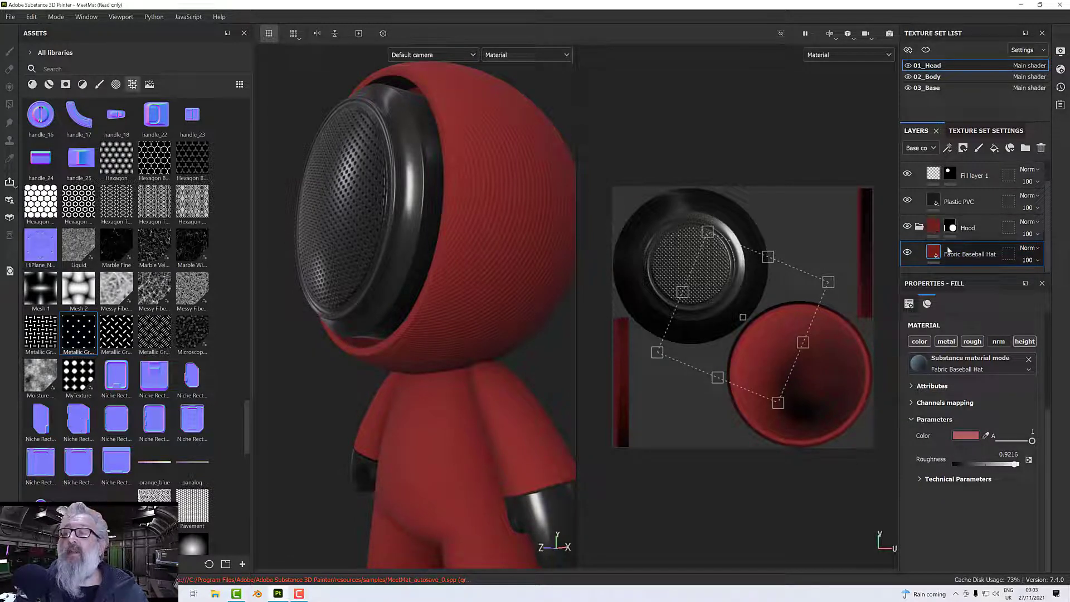
{"action": "left_click", "coordinate": [994, 148]}
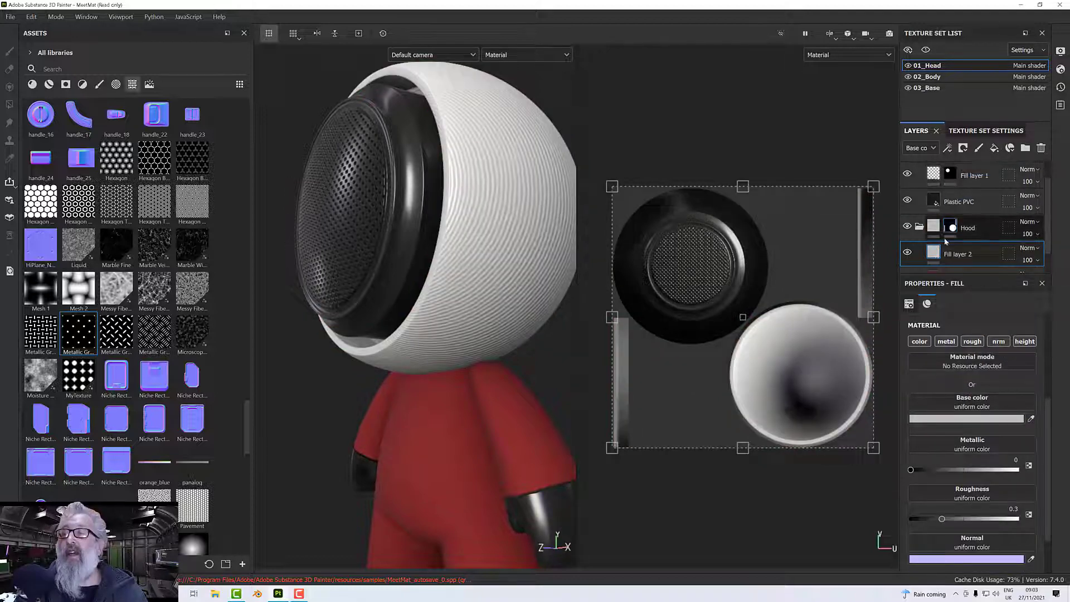
{"action": "left_click", "coordinate": [923, 342]}
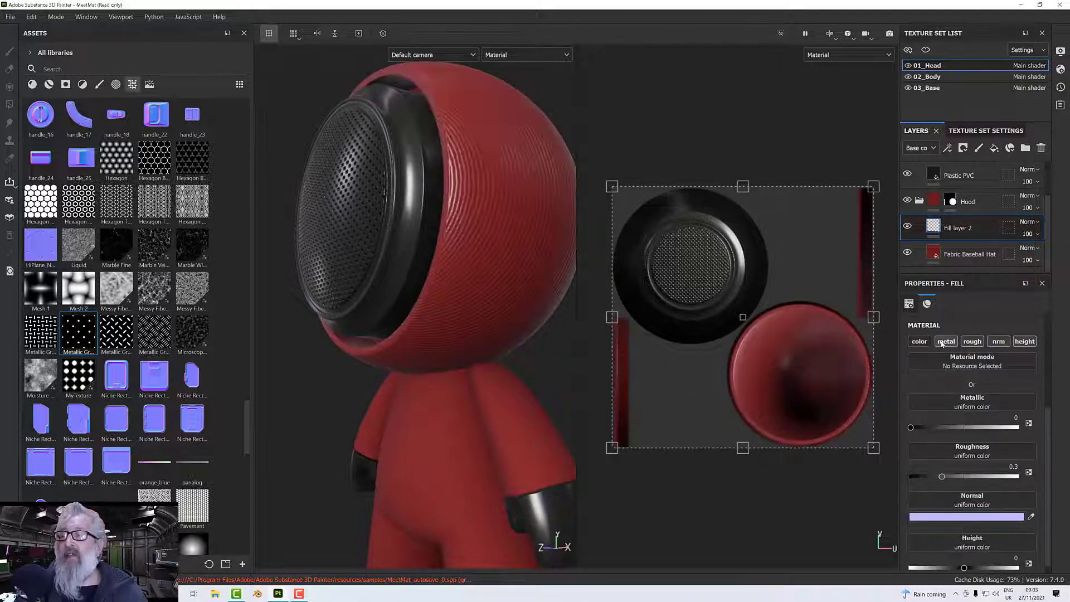
{"action": "left_click", "coordinate": [946, 342]}
{"action": "left_click", "coordinate": [972, 342]}
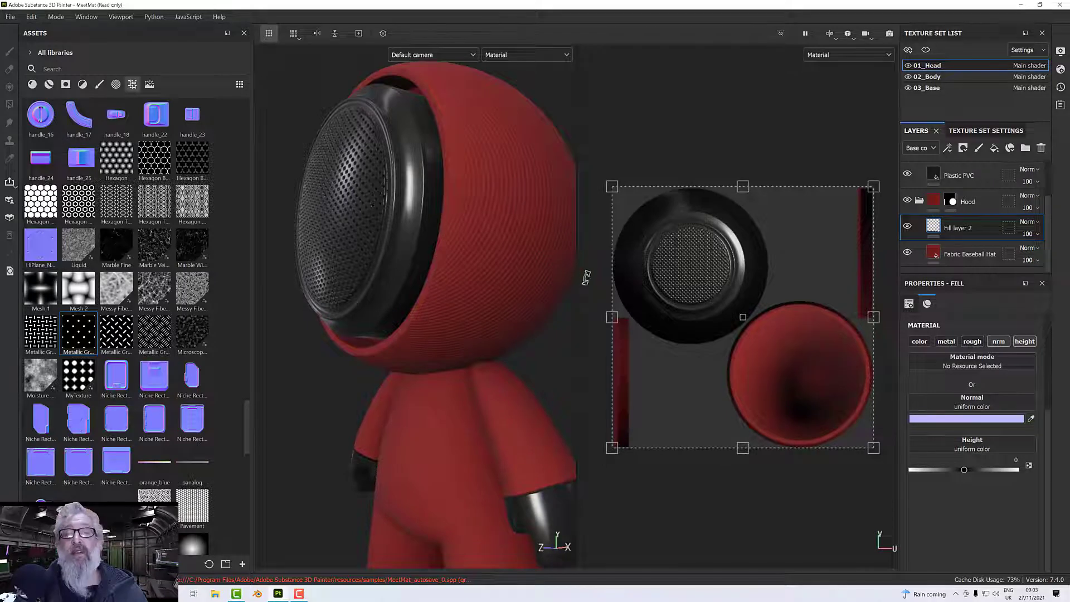
Switch the viewport to the 3D only view and turn the figure to show the side of its hood.
{"action": "mouse_move", "coordinate": [585, 278]}
{"action": "left_mouse_down"}
{"action": "mouse_move", "coordinate": [568, 289]}
{"action": "mouse_move", "coordinate": [585, 294]}
{"action": "left_mouse_up"}
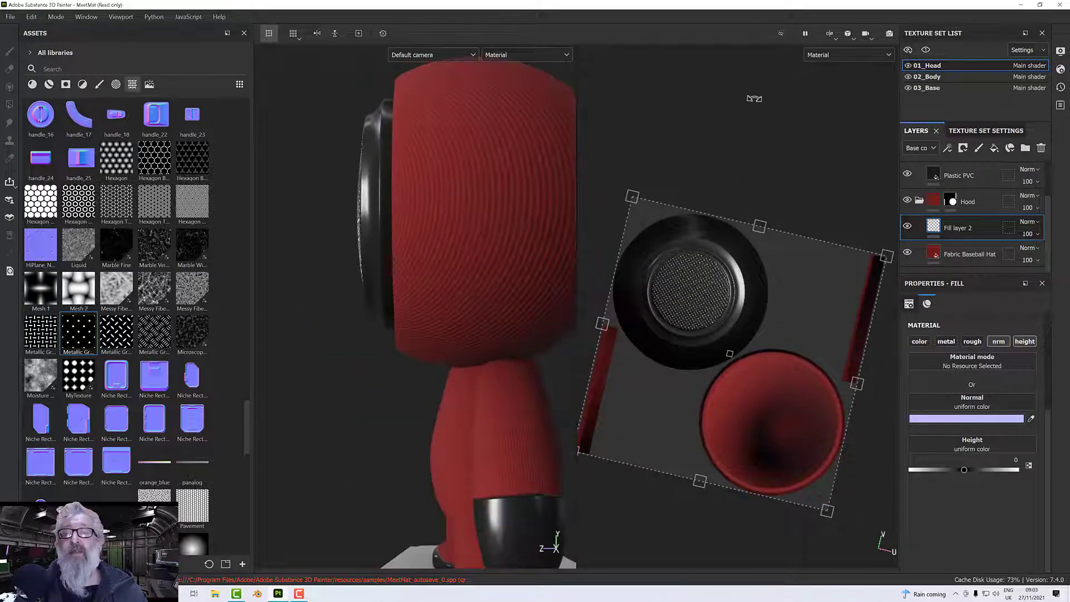
{"action": "left_click", "coordinate": [831, 35]}
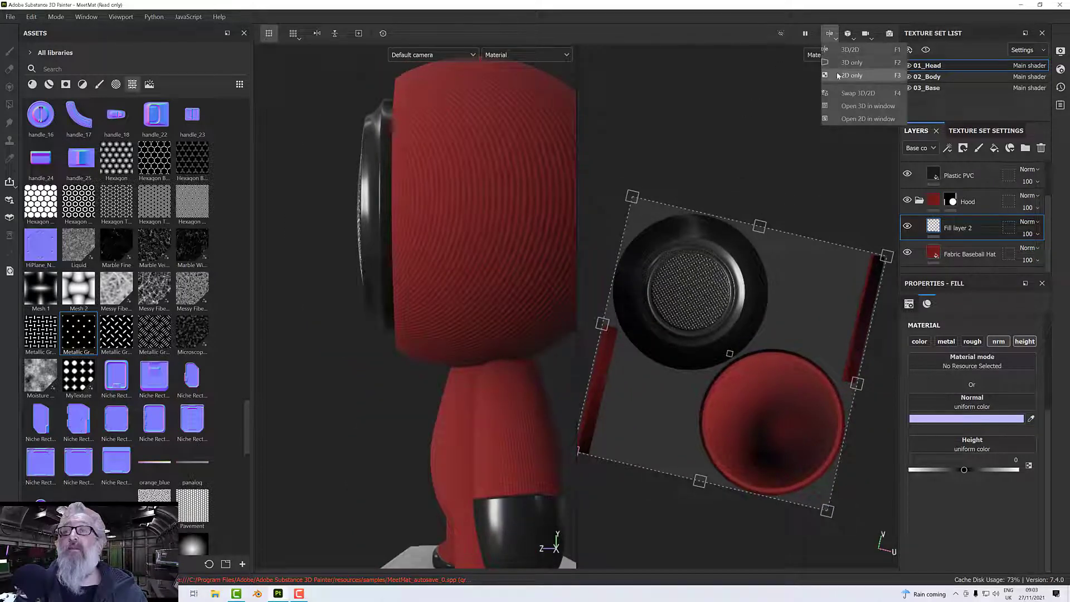
{"action": "left_click", "coordinate": [851, 63]}
{"action": "left_click_drag", "start_coordinate": [699, 230], "coordinate": [758, 279], "text": "alt"}
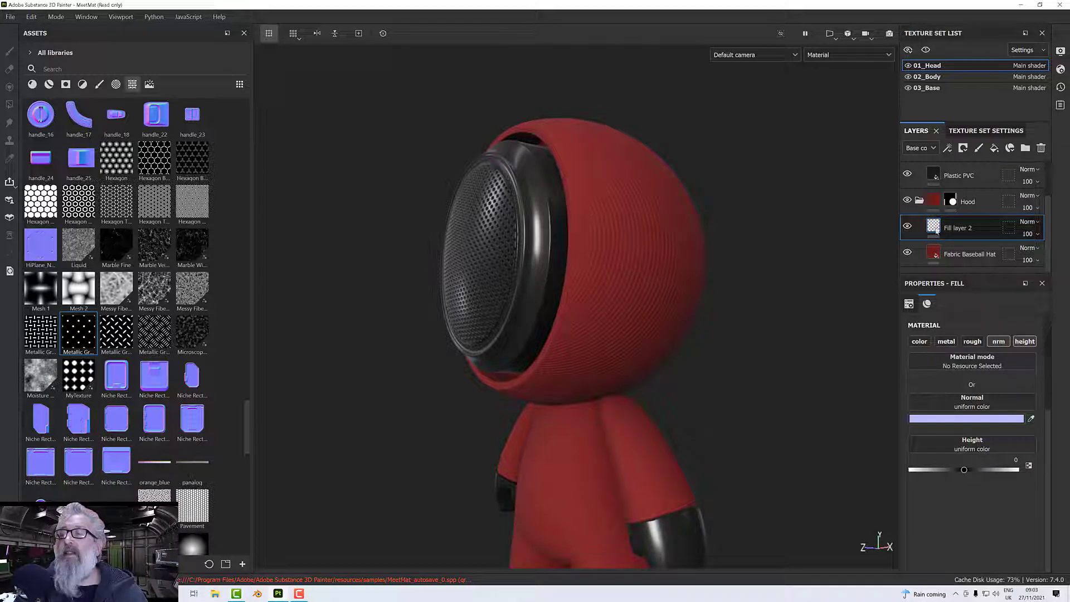
Add an Inflate Shrinkwrap generator to the hood's new fill layer and inspect the hood surface up close.
{"action": "right_click", "coordinate": [915, 223]}
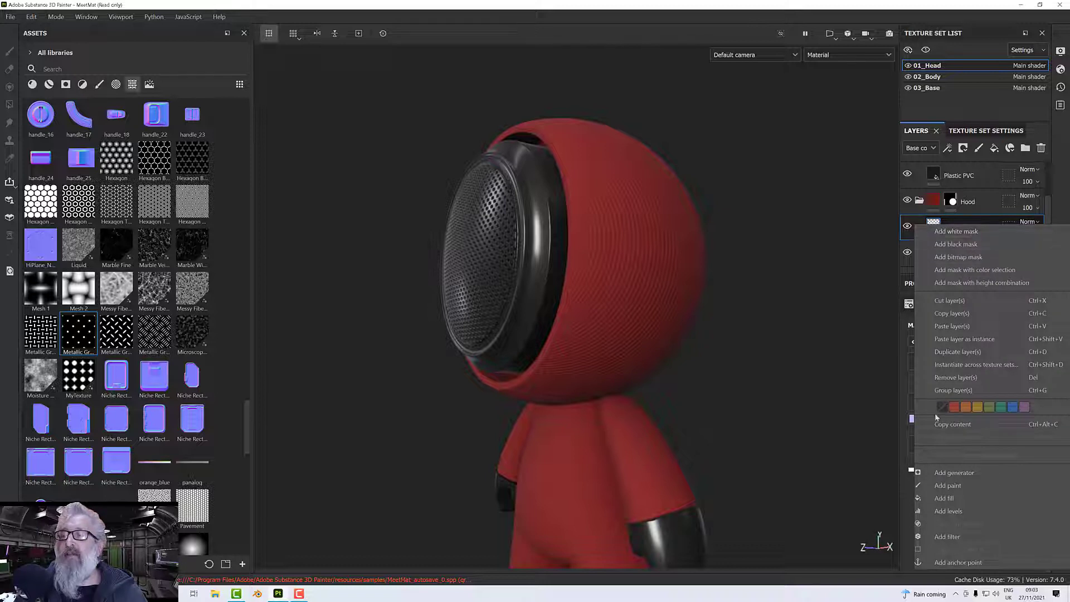
{"action": "left_click", "coordinate": [954, 472]}
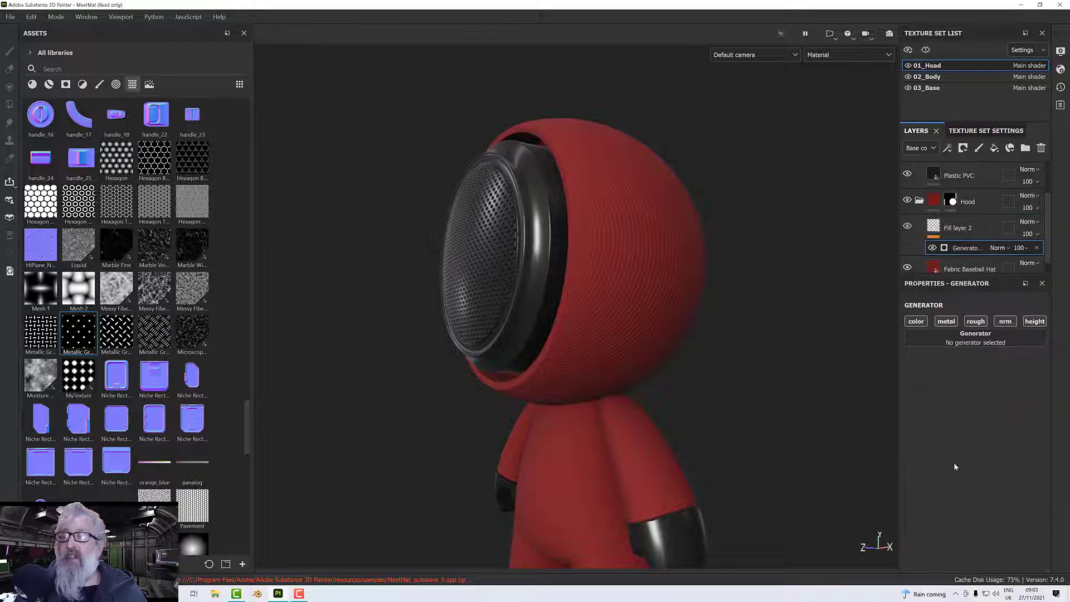
{"action": "left_click", "coordinate": [936, 338]}
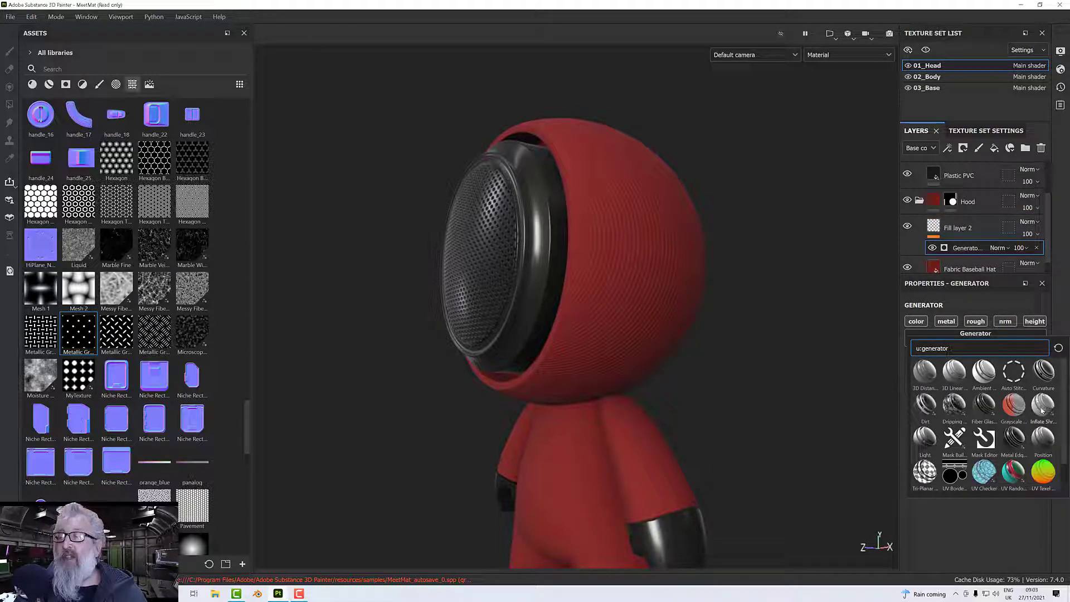
{"action": "mouse_move", "coordinate": [1042, 411]}
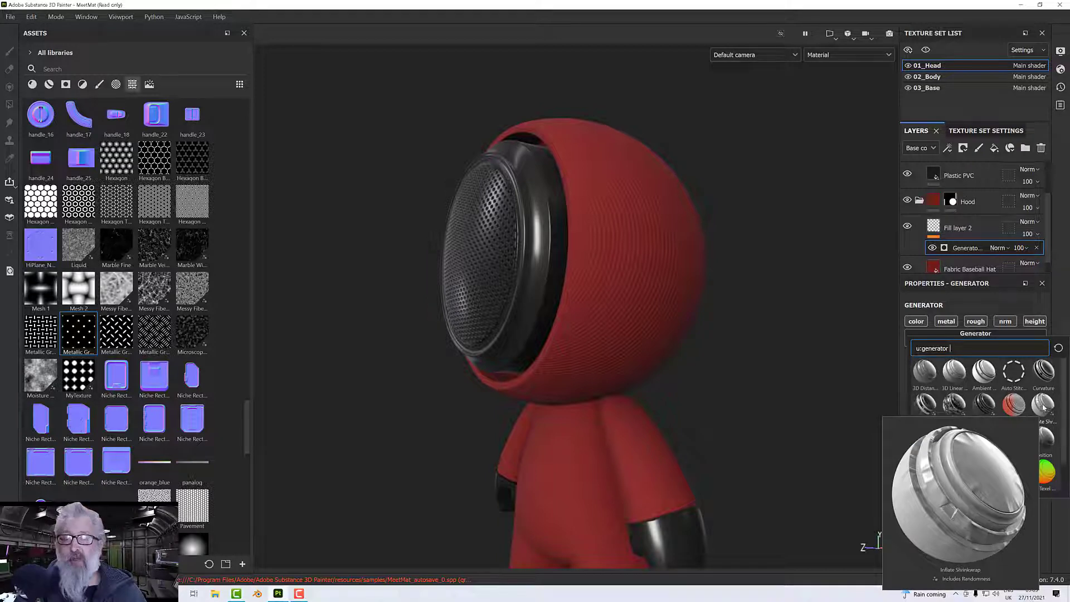
{"action": "left_click", "coordinate": [1044, 407]}
{"action": "left_click_drag", "start_coordinate": [624, 318], "coordinate": [594, 234], "text": "alt"}
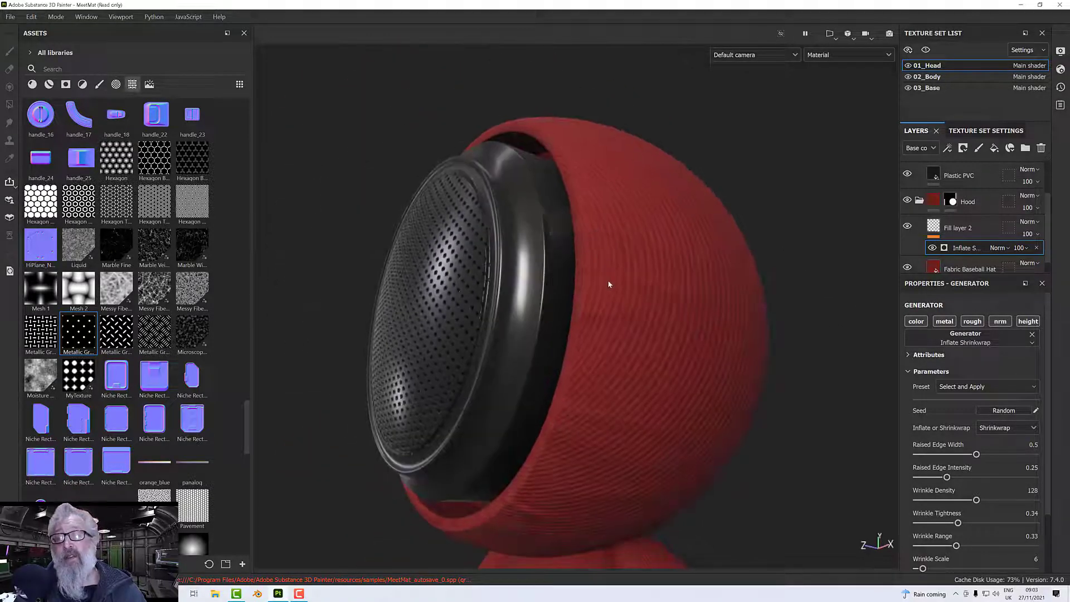
{"action": "left_click_drag", "start_coordinate": [669, 289], "coordinate": [605, 284], "text": "alt"}
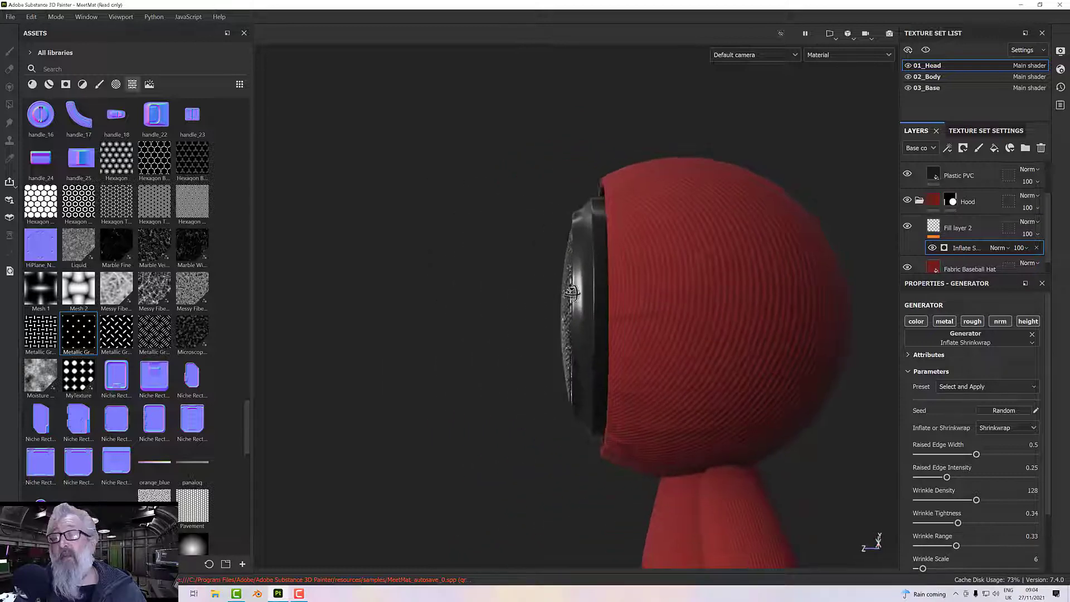
Display only the Height channel and examine the generator's pattern around the hood from several sides.
{"action": "left_click", "coordinate": [851, 55]}
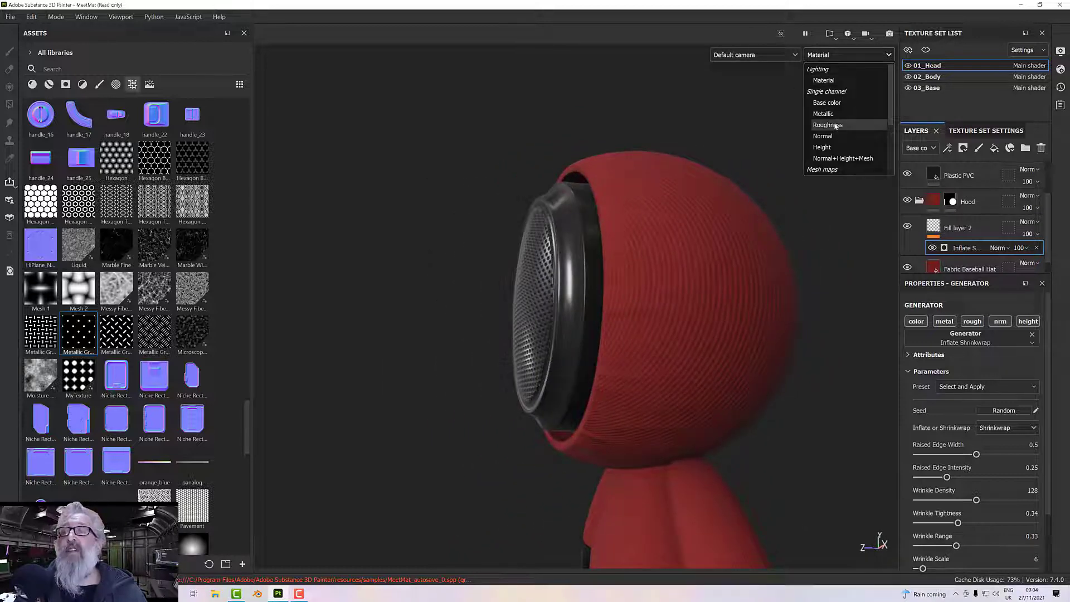
{"action": "left_click", "coordinate": [824, 146]}
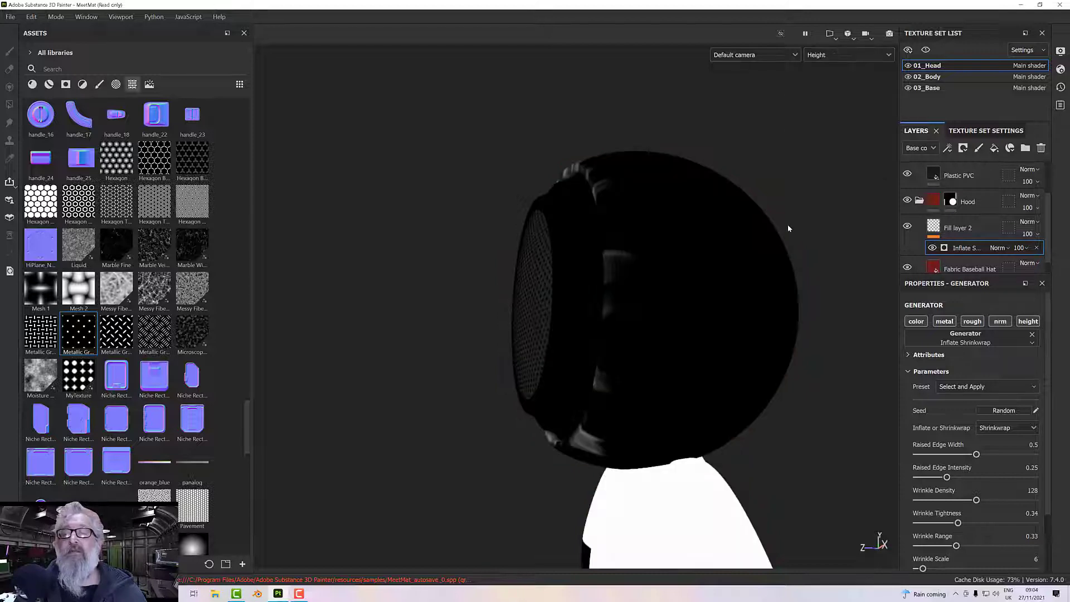
{"action": "left_click_drag", "start_coordinate": [788, 227], "coordinate": [872, 234], "text": "alt"}
{"action": "left_click_drag", "start_coordinate": [656, 243], "coordinate": [882, 282], "text": "alt"}
{"action": "scroll", "coordinate": [563, 255], "scroll_direction": "up", "scroll_amount": 2}
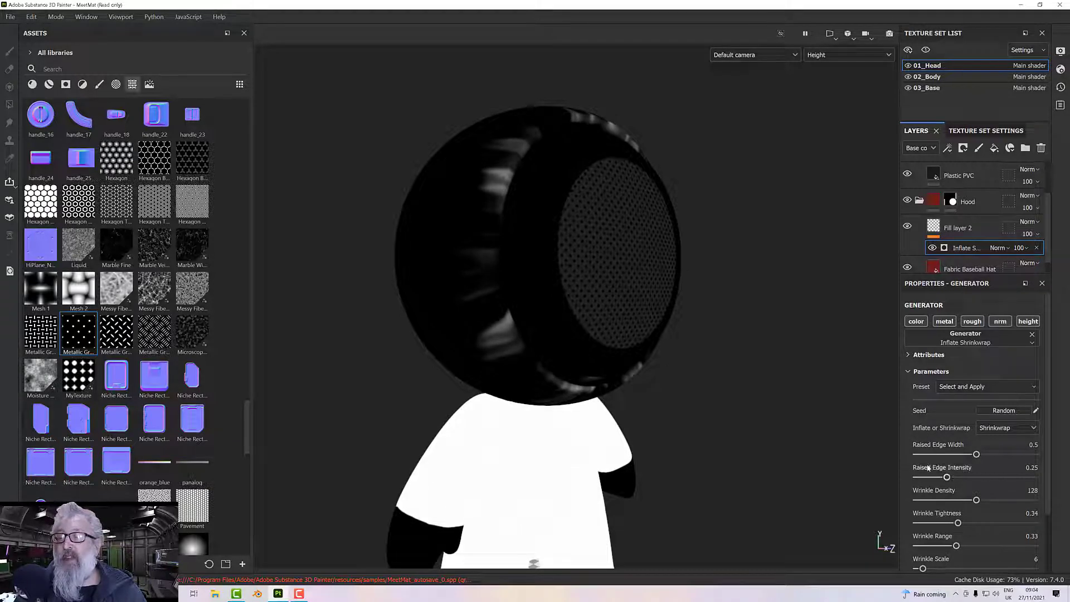
Try the generator's Inflate mode on the hood and return it to Shrinkwrap.
{"action": "scroll", "coordinate": [977, 449], "scroll_direction": "down", "scroll_amount": 2}
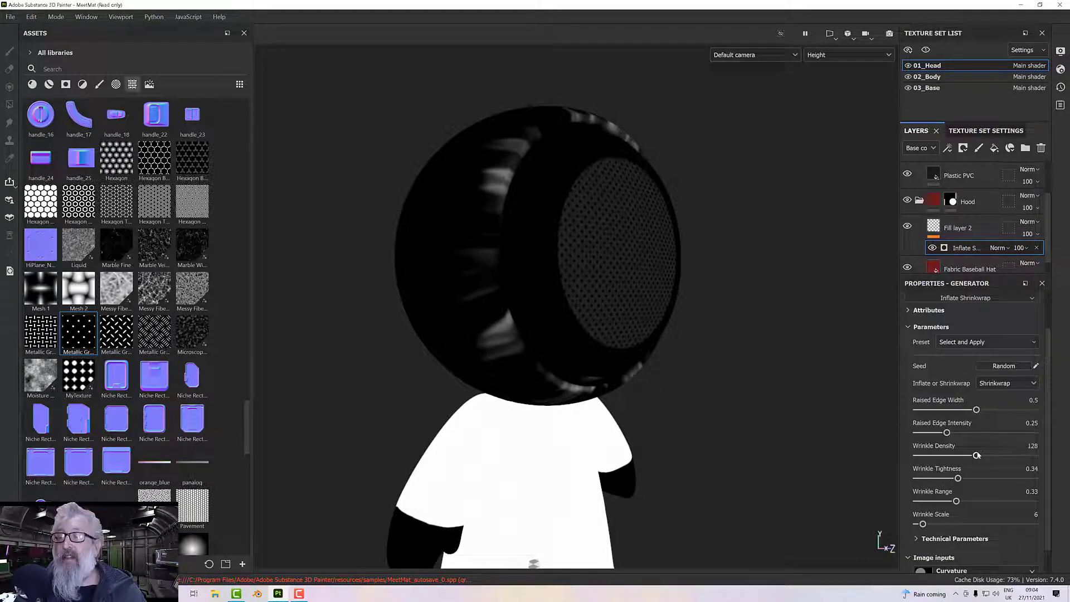
{"action": "left_click", "coordinate": [996, 385]}
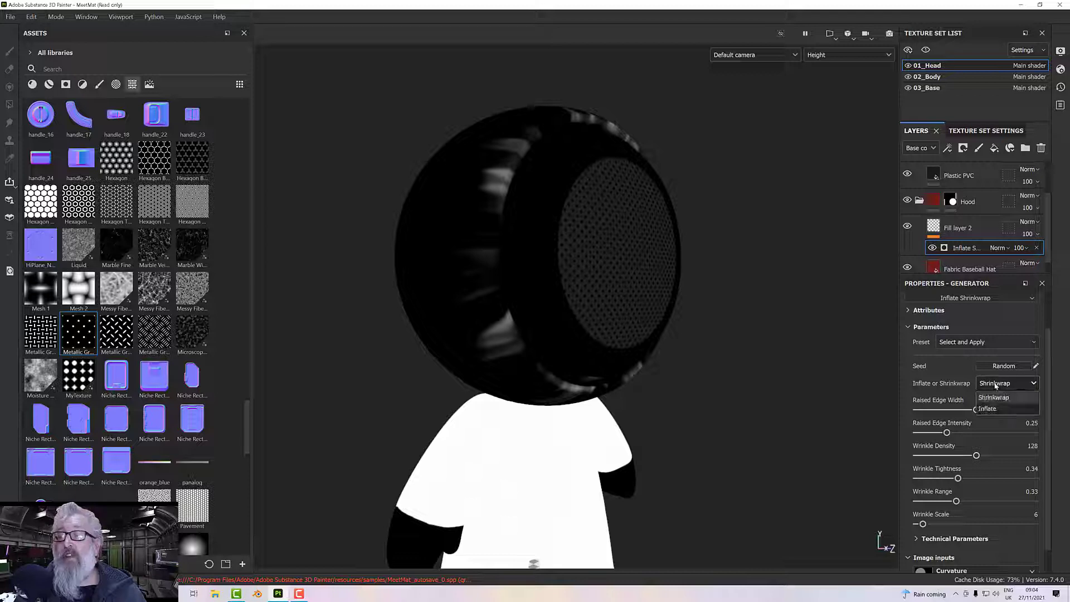
{"action": "left_click", "coordinate": [990, 410]}
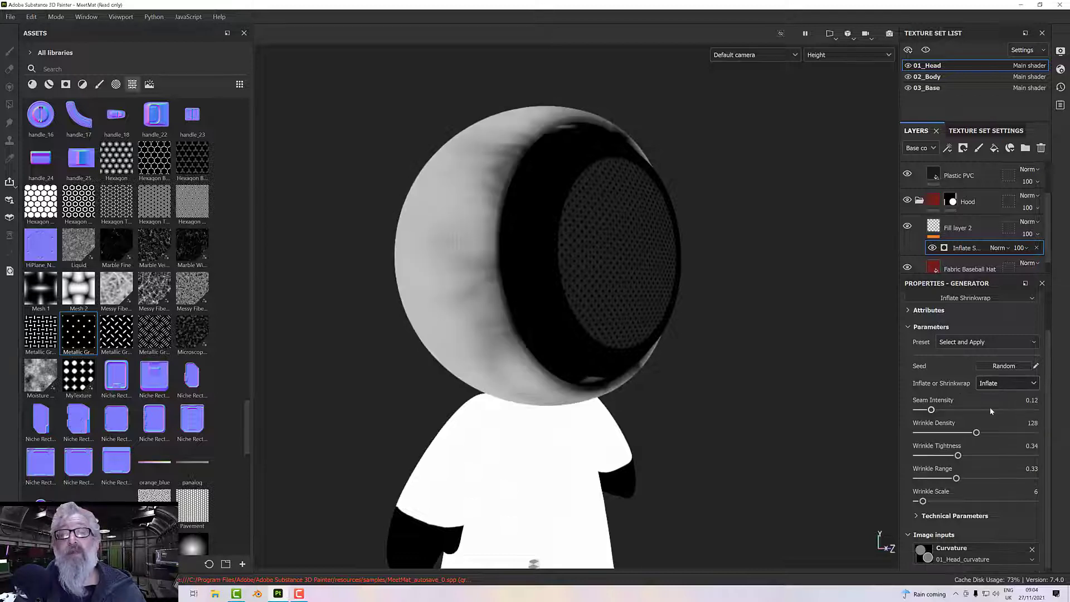
{"action": "left_click", "coordinate": [988, 388]}
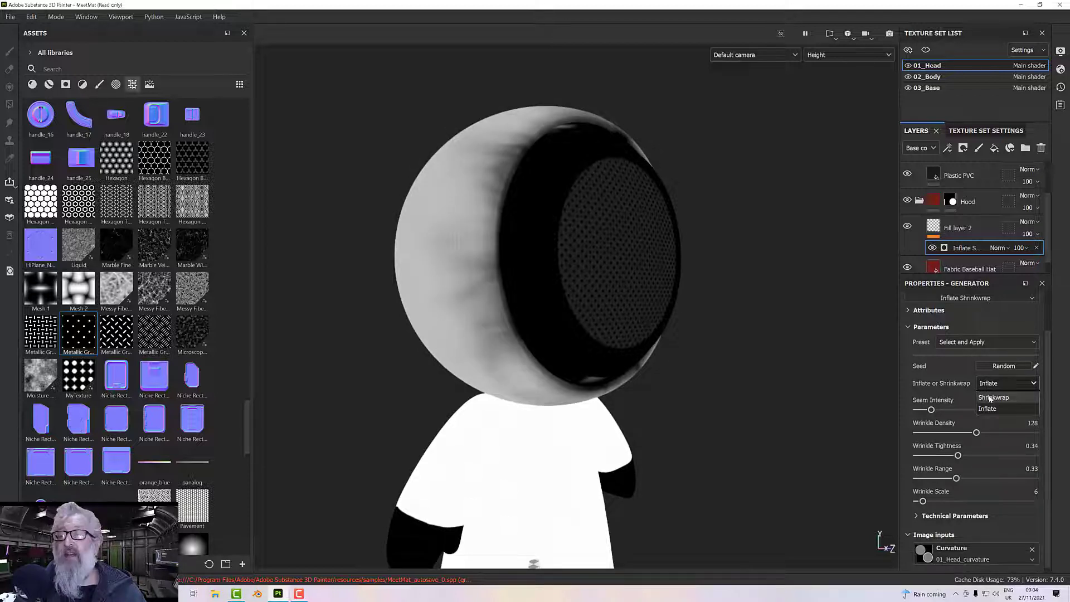
{"action": "left_click", "coordinate": [992, 397]}
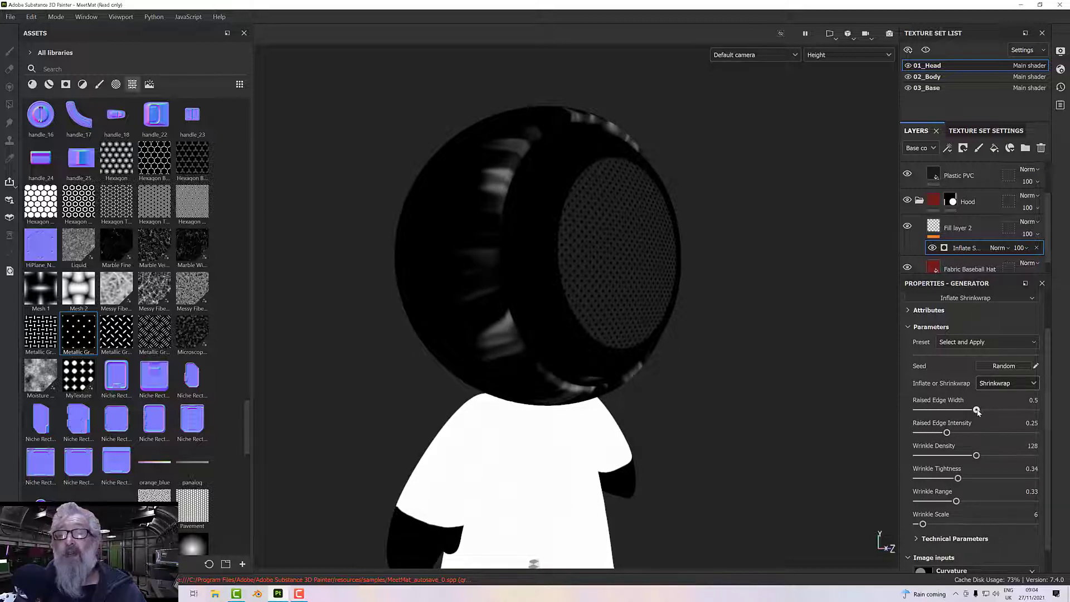
Set the generator's Raised Edge Width to 0.55, Raised Edge Intensity to 0.44, Wrinkle Density to 191 and Wrinkle Range to 0.49.
{"action": "left_click_drag", "start_coordinate": [978, 410], "coordinate": [1006, 462]}
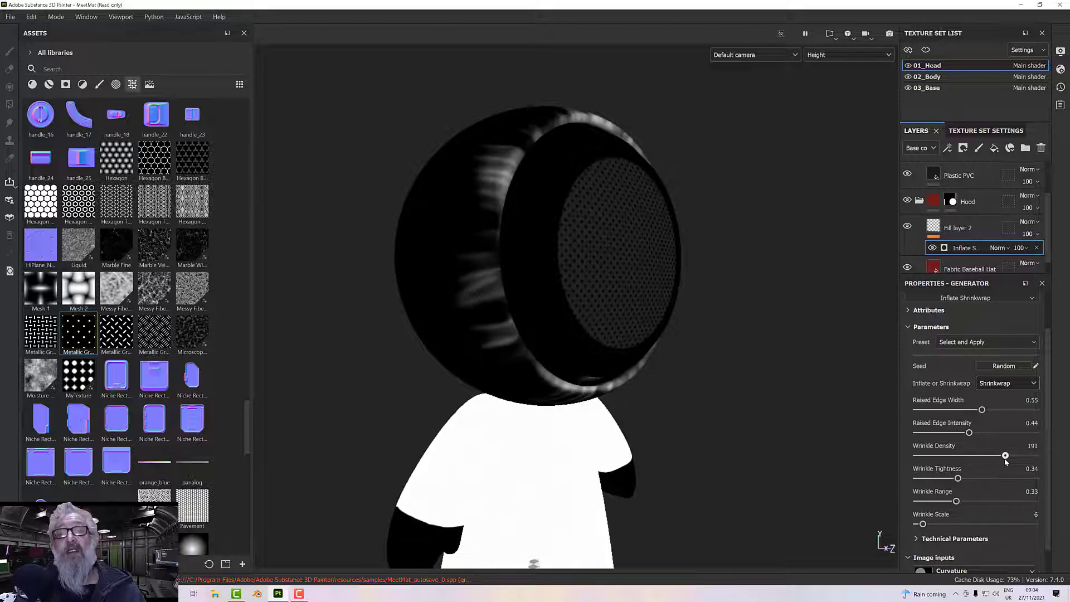
{"action": "left_click_drag", "start_coordinate": [698, 382], "coordinate": [669, 361], "text": "alt"}
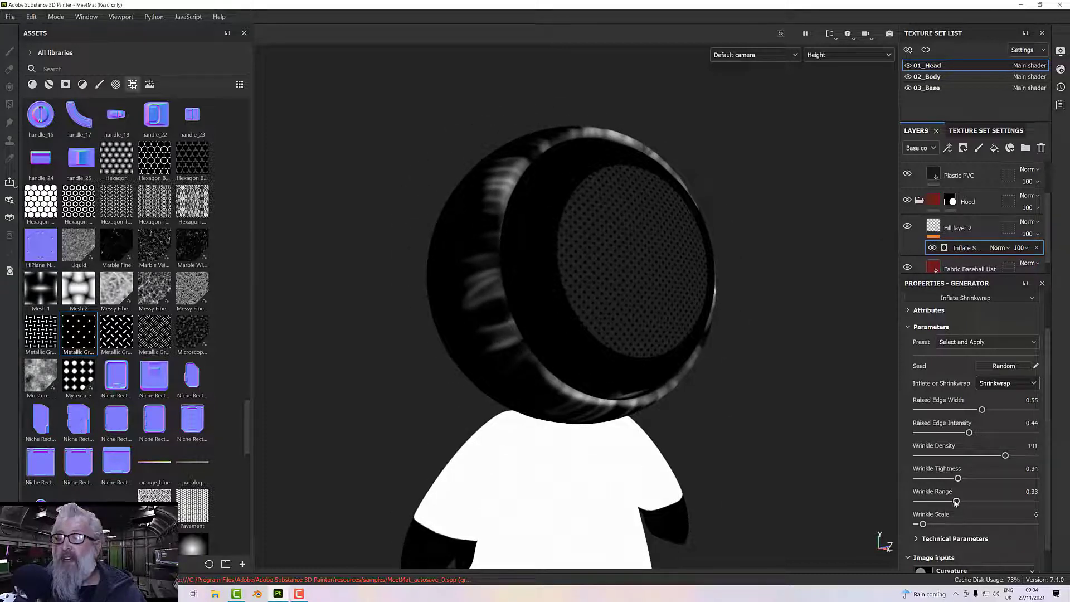
{"action": "left_click_drag", "start_coordinate": [956, 502], "coordinate": [975, 503]}
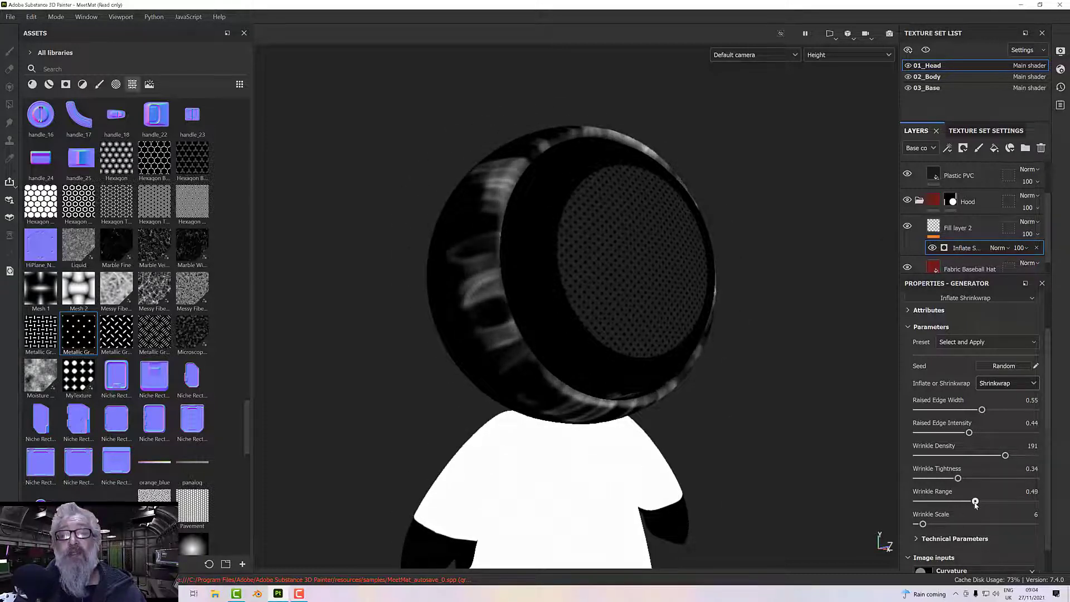
{"action": "left_click_drag", "start_coordinate": [791, 433], "coordinate": [765, 418], "text": "alt"}
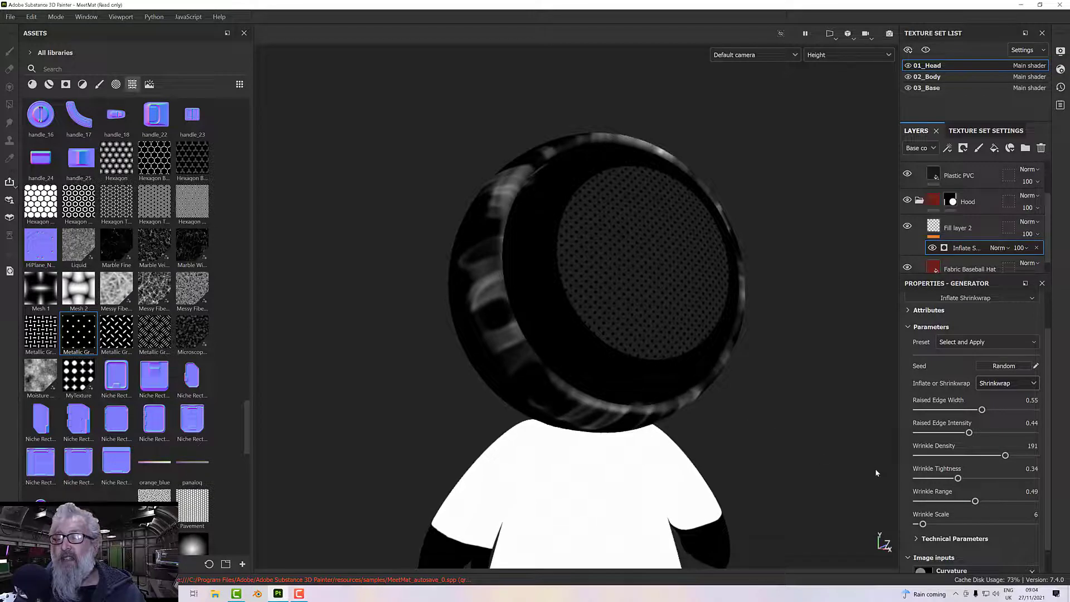
Set the generator's Wrinkle Scale to 3.02 and check the hood's wrinkles in the Material display mode.
{"action": "mouse_move", "coordinate": [923, 524]}
{"action": "left_mouse_down"}
{"action": "mouse_move", "coordinate": [932, 525]}
{"action": "mouse_move", "coordinate": [921, 526]}
{"action": "left_mouse_up"}
{"action": "left_click_drag", "start_coordinate": [678, 373], "coordinate": [691, 426], "text": "alt"}
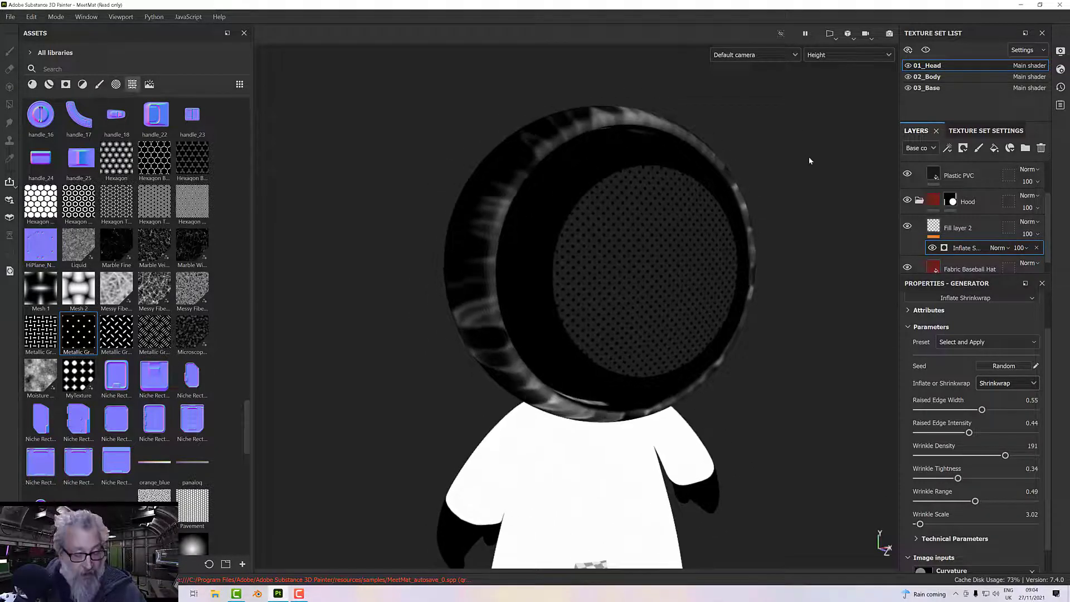
{"action": "key", "text": "m"}
{"action": "left_click_drag", "start_coordinate": [804, 240], "coordinate": [760, 244], "text": "alt"}
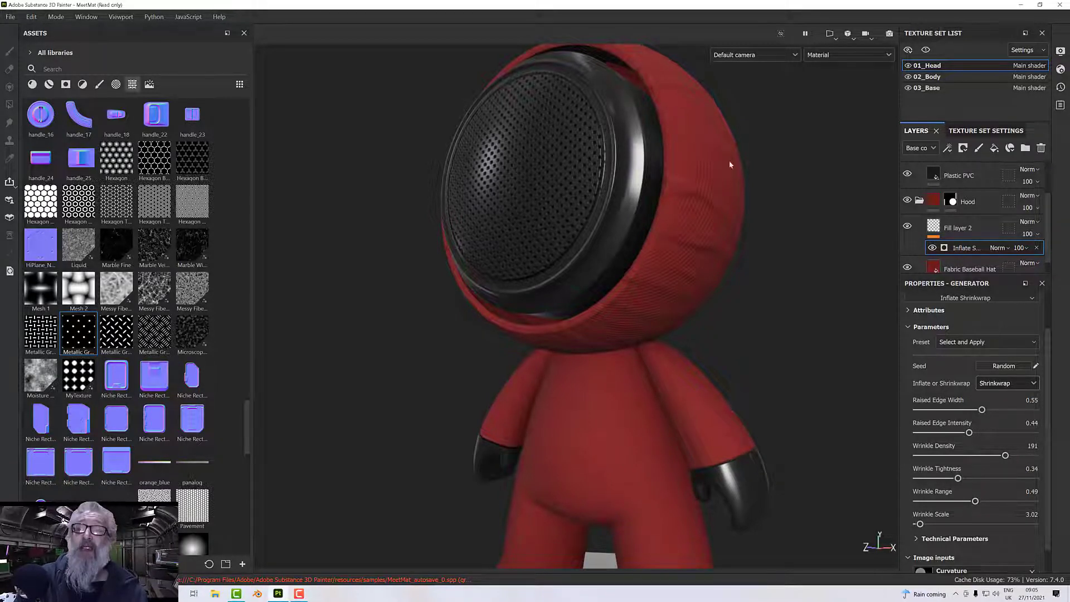
Rename the hood fill layer that carries the Inflate Shrinkwrap generator as Wrinjle.
{"action": "left_click", "coordinate": [951, 231]}
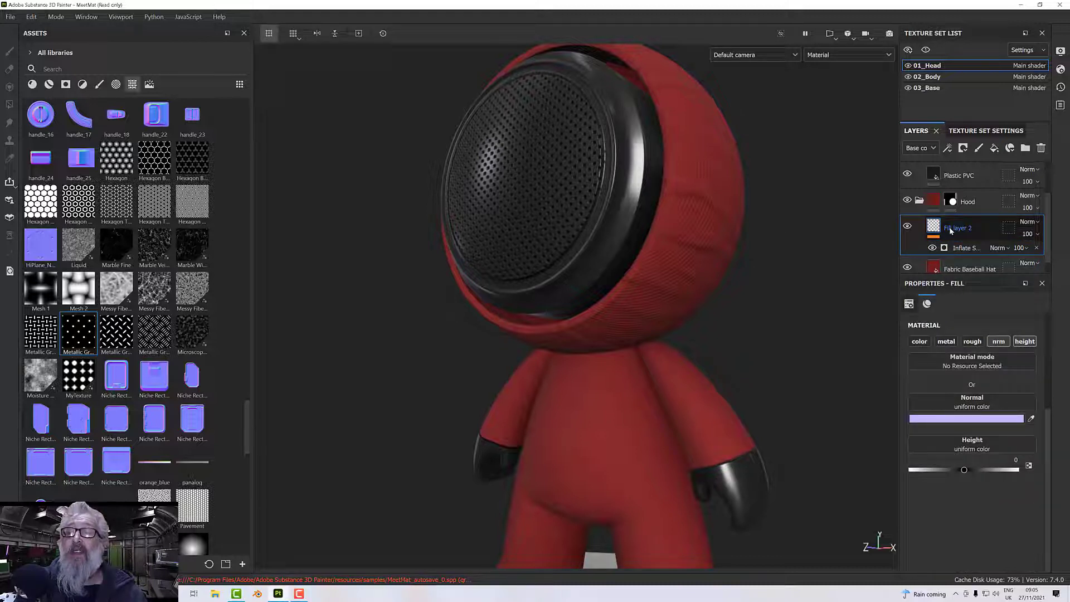
{"action": "double_click", "coordinate": [952, 231]}
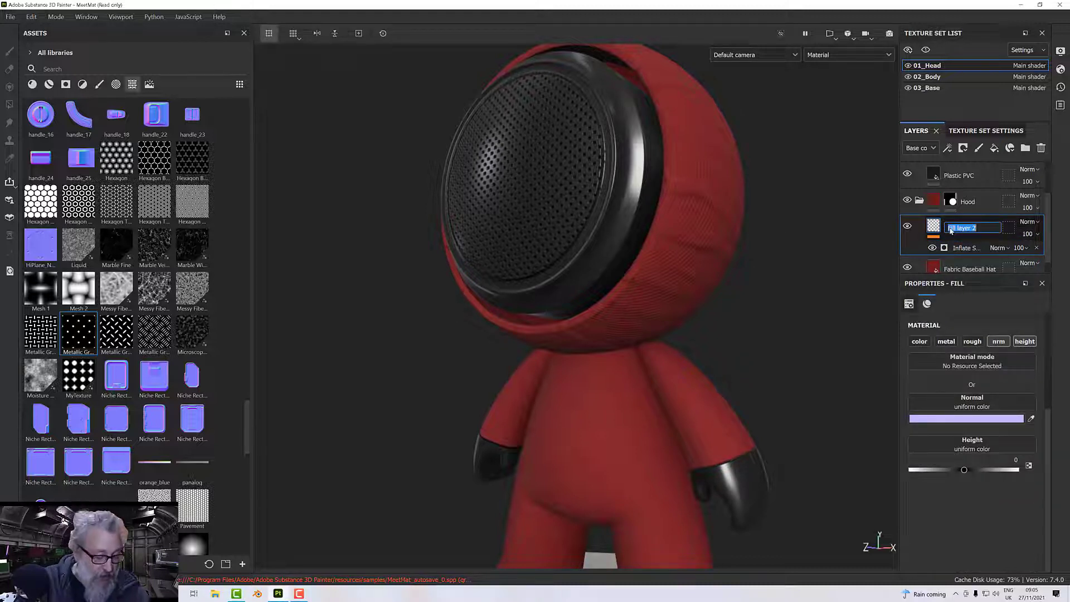
{"action": "type", "text": "Wrin"}
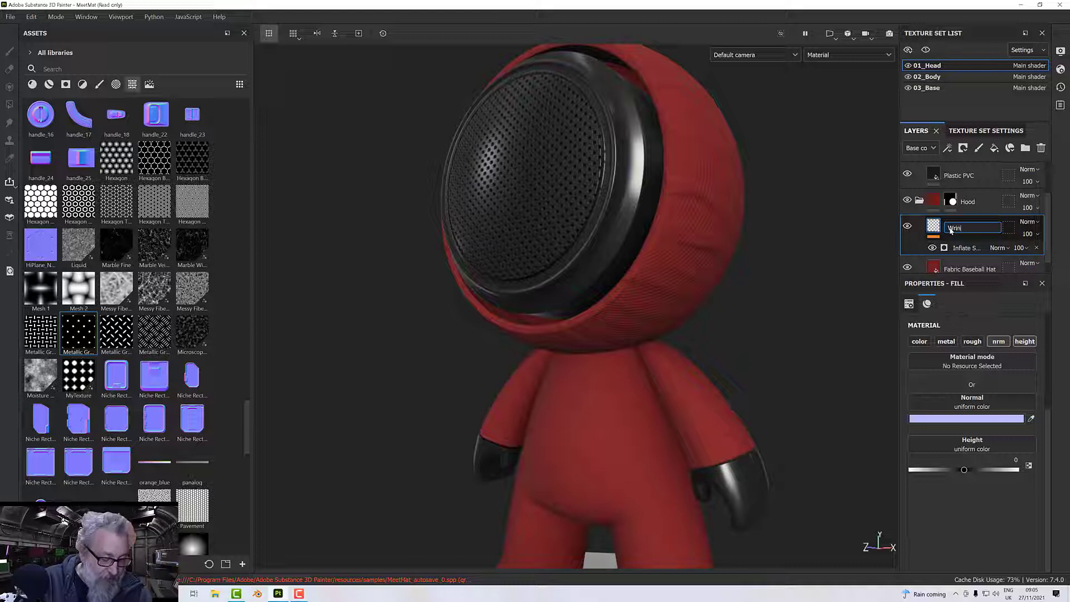
{"action": "type", "text": "kle"}
{"action": "key", "text": "Return"}
Copy the hood's Wrinjle layer from 01_Head and paste it above the Fabric Baseball Hat layer in 02_Body's Suit folder.
{"action": "right_click", "coordinate": [951, 230]}
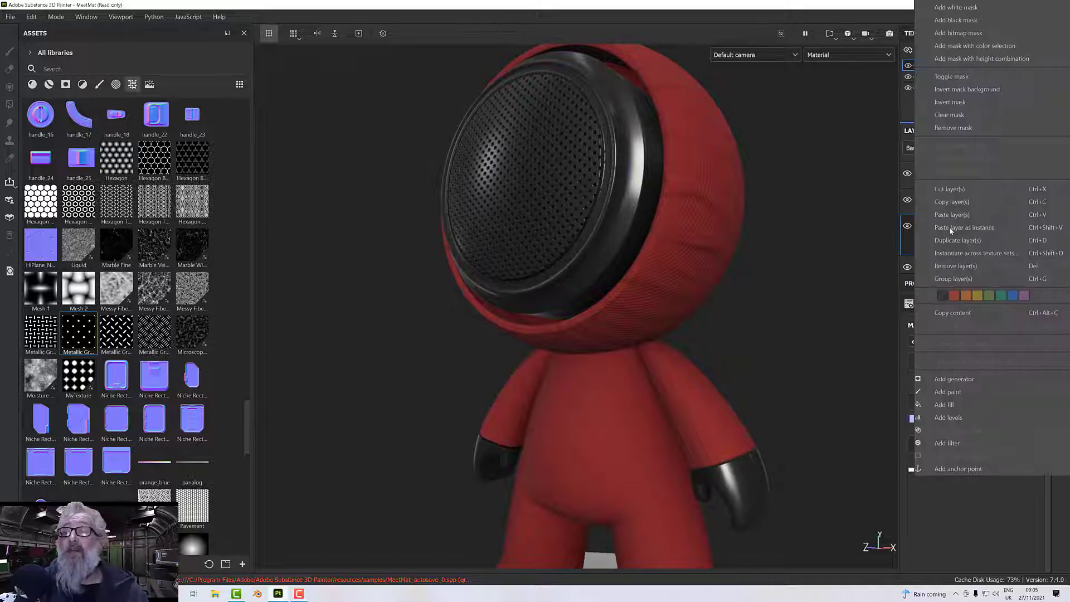
{"action": "left_click", "coordinate": [950, 202]}
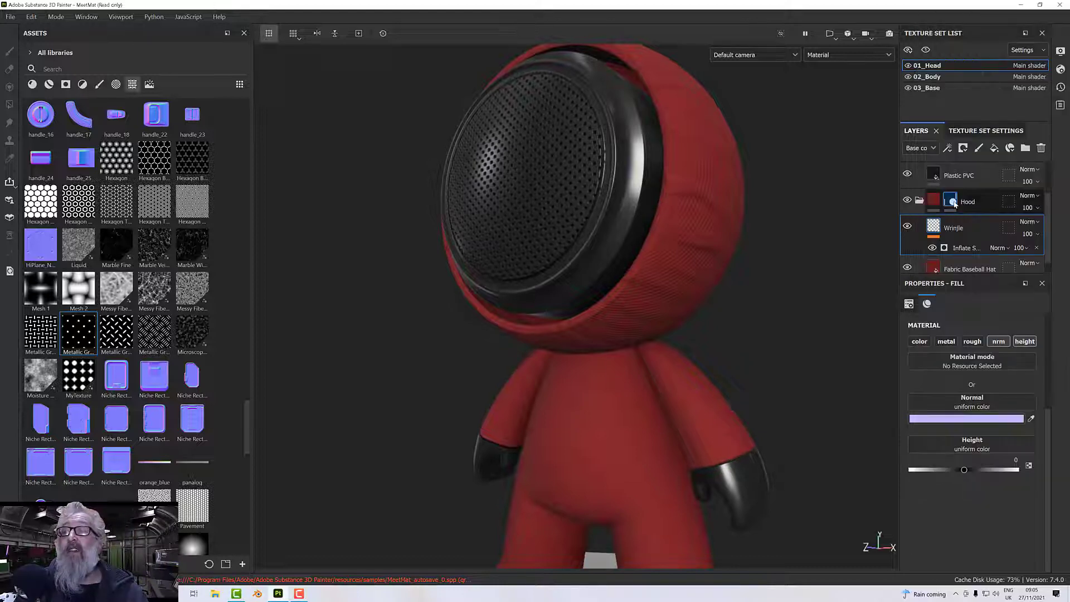
{"action": "left_click", "coordinate": [928, 77]}
{"action": "scroll", "coordinate": [960, 226], "scroll_direction": "up", "scroll_amount": 1}
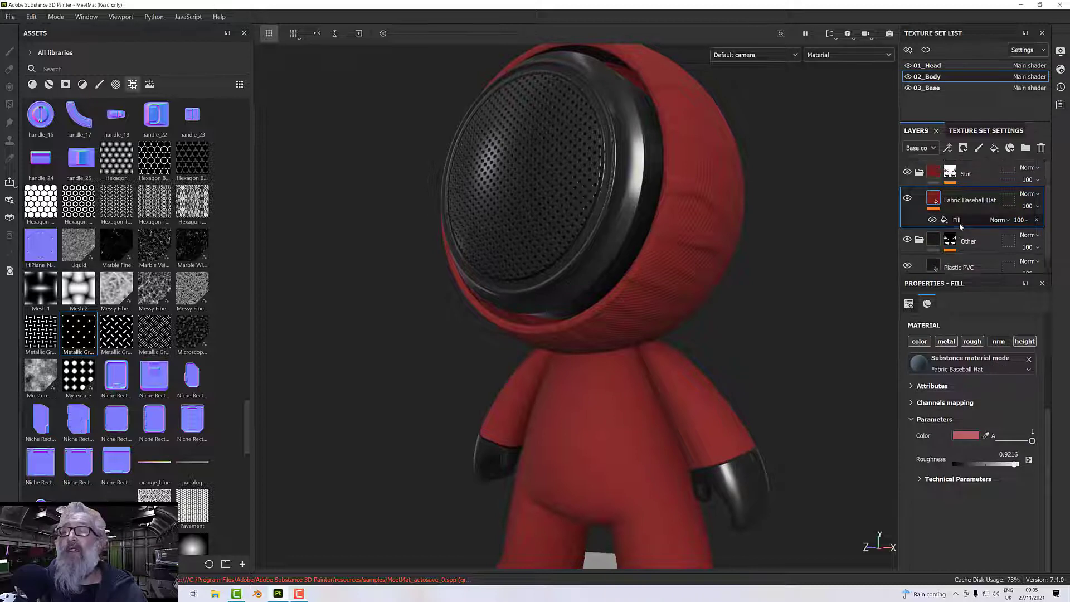
{"action": "right_click", "coordinate": [933, 199]}
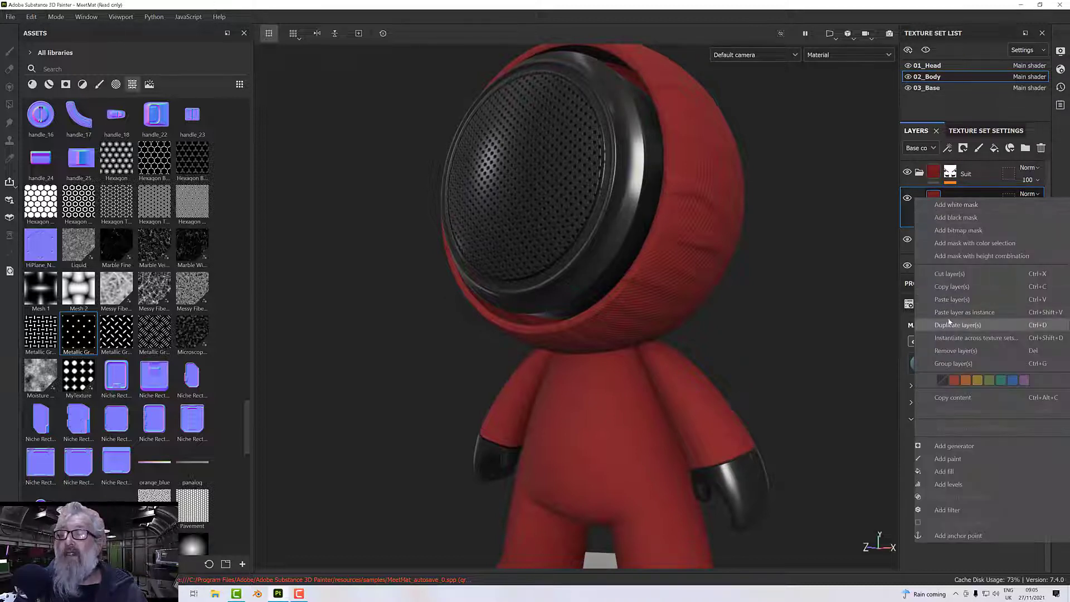
{"action": "left_click", "coordinate": [951, 299]}
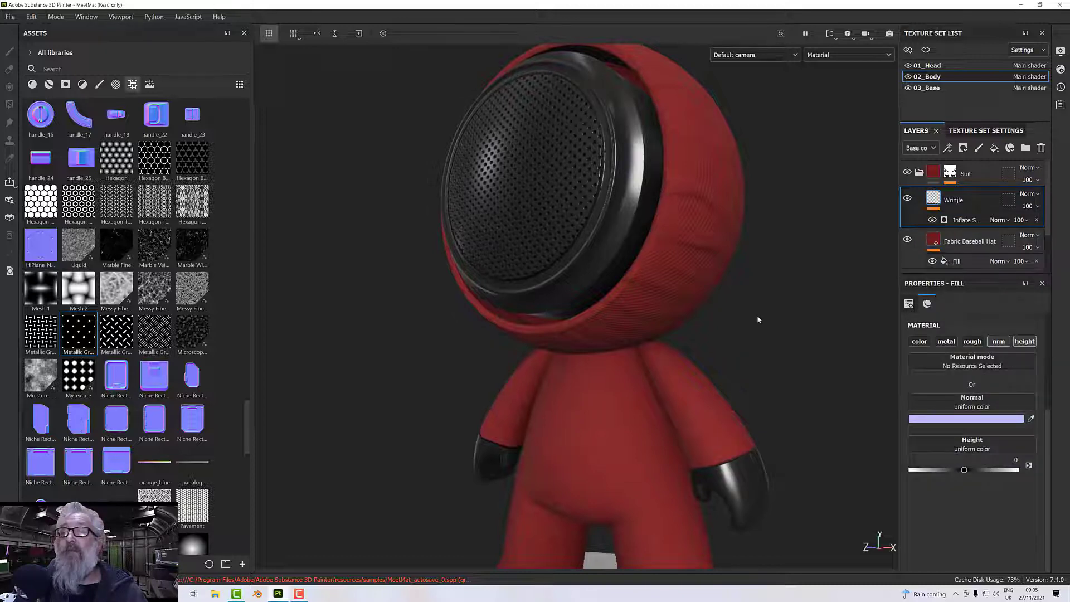
Show the Height channel on the model and examine the generated wrinkles across the suit's torso, arms and legs.
{"action": "left_click_drag", "start_coordinate": [757, 315], "coordinate": [852, 321], "text": "alt"}
{"action": "middle_click_drag", "start_coordinate": [756, 334], "coordinate": [756, 240], "text": "alt"}
{"action": "scroll", "coordinate": [755, 240], "scroll_direction": "up", "scroll_amount": 2}
{"action": "mouse_move", "coordinate": [756, 240]}
{"action": "left_mouse_down", "text": "alt"}
{"action": "mouse_move", "coordinate": [754, 258]}
{"action": "mouse_move", "coordinate": [754, 243]}
{"action": "left_mouse_up", "text": "alt"}
{"action": "left_click_drag", "start_coordinate": [712, 285], "coordinate": [658, 323], "text": "alt"}
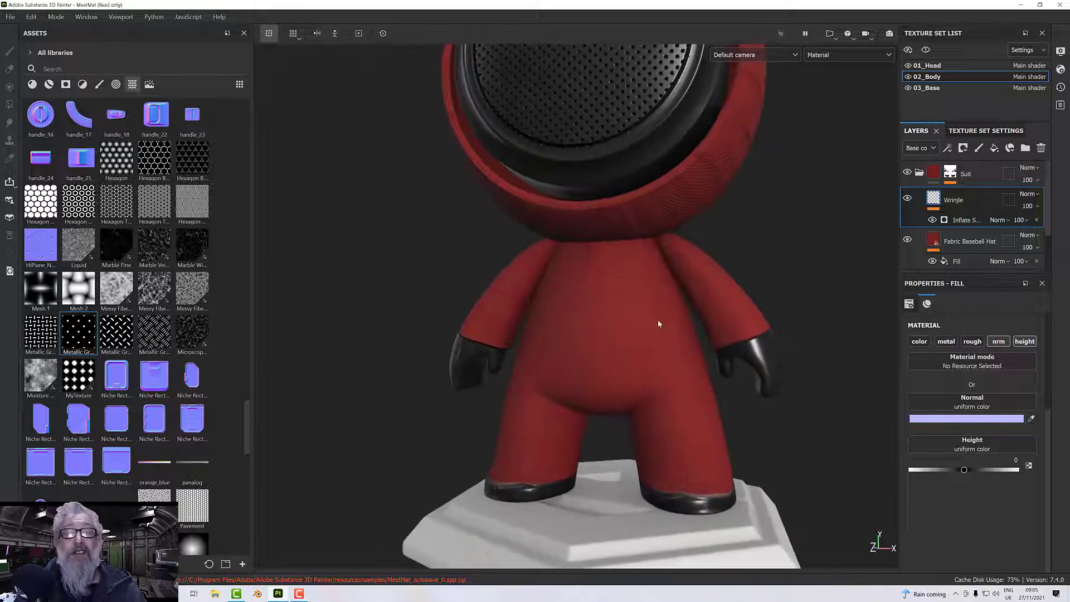
{"action": "left_click", "coordinate": [835, 56]}
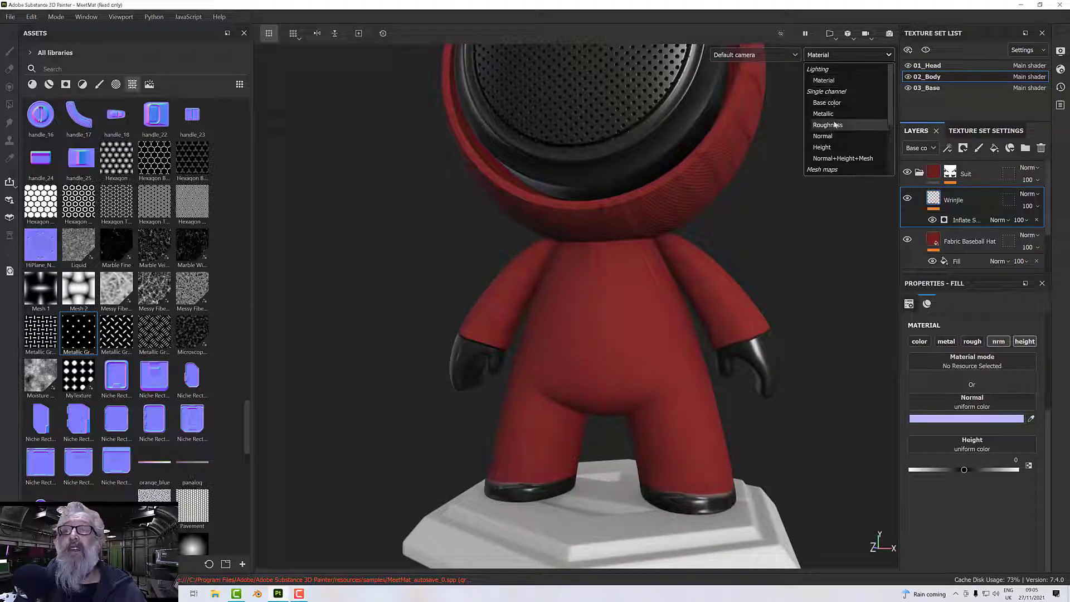
{"action": "left_click", "coordinate": [823, 147]}
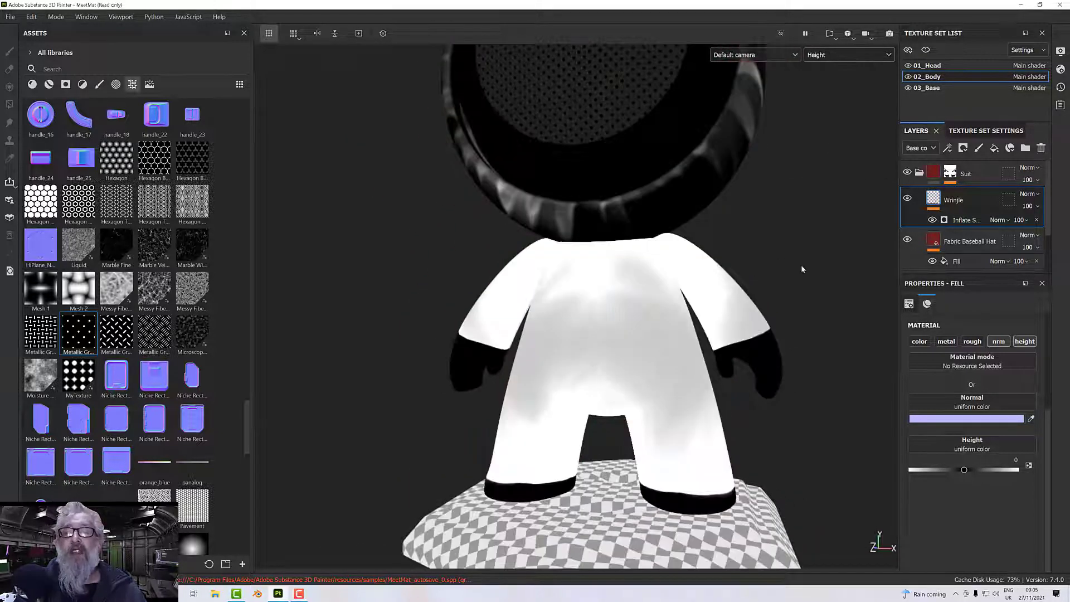
{"action": "left_click_drag", "start_coordinate": [780, 268], "coordinate": [583, 339], "text": "alt"}
{"action": "middle_click_drag", "start_coordinate": [583, 339], "coordinate": [520, 330], "text": "alt"}
{"action": "scroll", "coordinate": [541, 306], "scroll_direction": "up", "scroll_amount": 2}
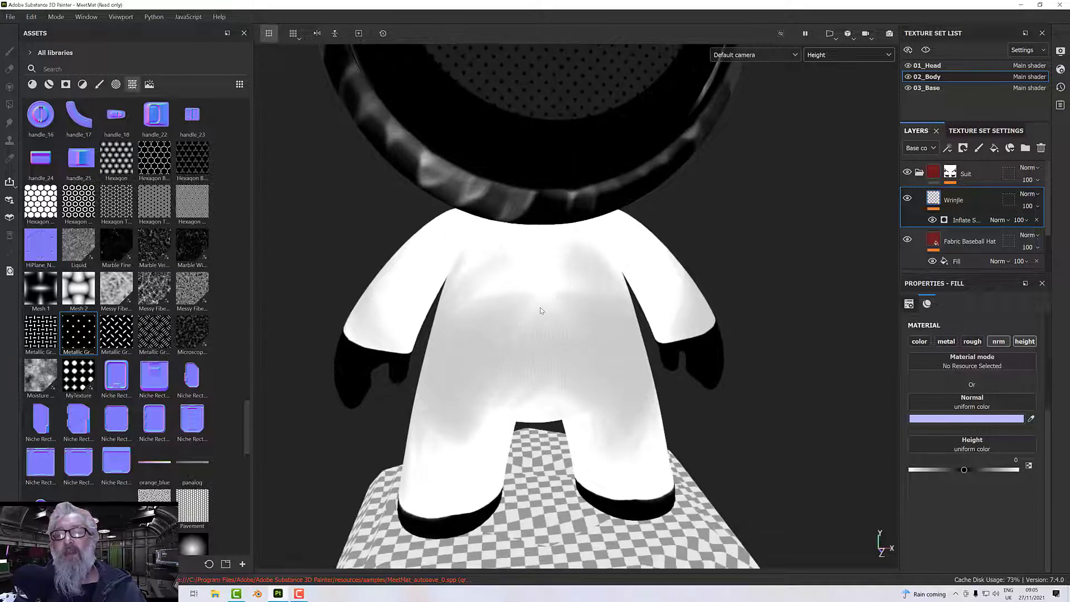
{"action": "left_click_drag", "start_coordinate": [560, 319], "coordinate": [502, 281], "text": "alt"}
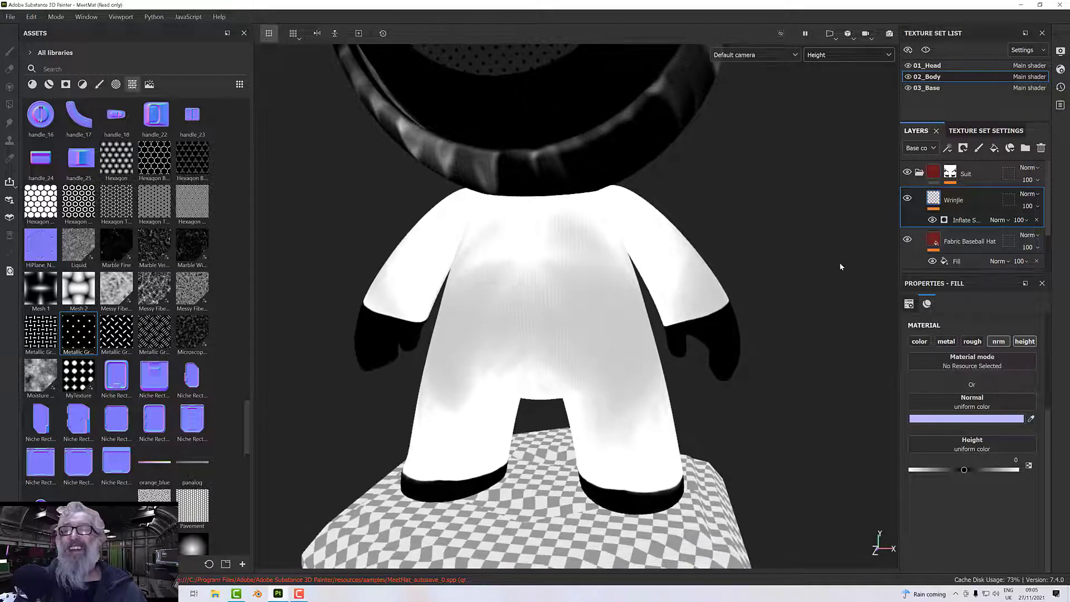
Set the suit generator's Raised Edge Width to 0.51, Raised Edge Intensity to 0.36, Wrinkle Density to 77 and Wrinkle Range to 0.24.
{"action": "left_click", "coordinate": [966, 221]}
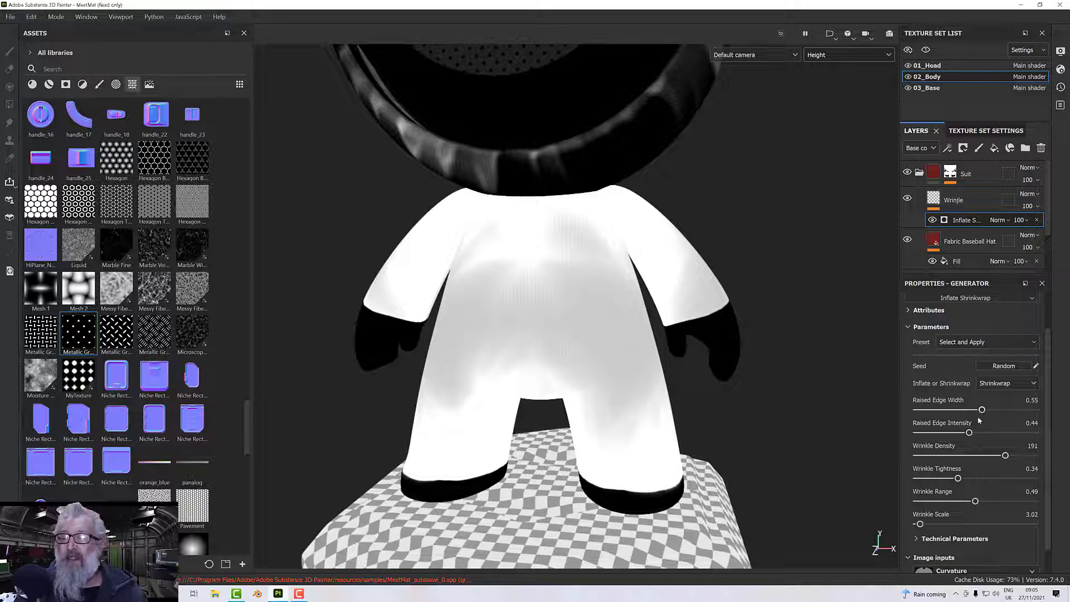
{"action": "mouse_move", "coordinate": [970, 433]}
{"action": "left_mouse_down"}
{"action": "mouse_move", "coordinate": [917, 435]}
{"action": "mouse_move", "coordinate": [962, 437]}
{"action": "mouse_move", "coordinate": [961, 411]}
{"action": "mouse_move", "coordinate": [930, 411]}
{"action": "mouse_move", "coordinate": [974, 412]}
{"action": "left_mouse_up"}
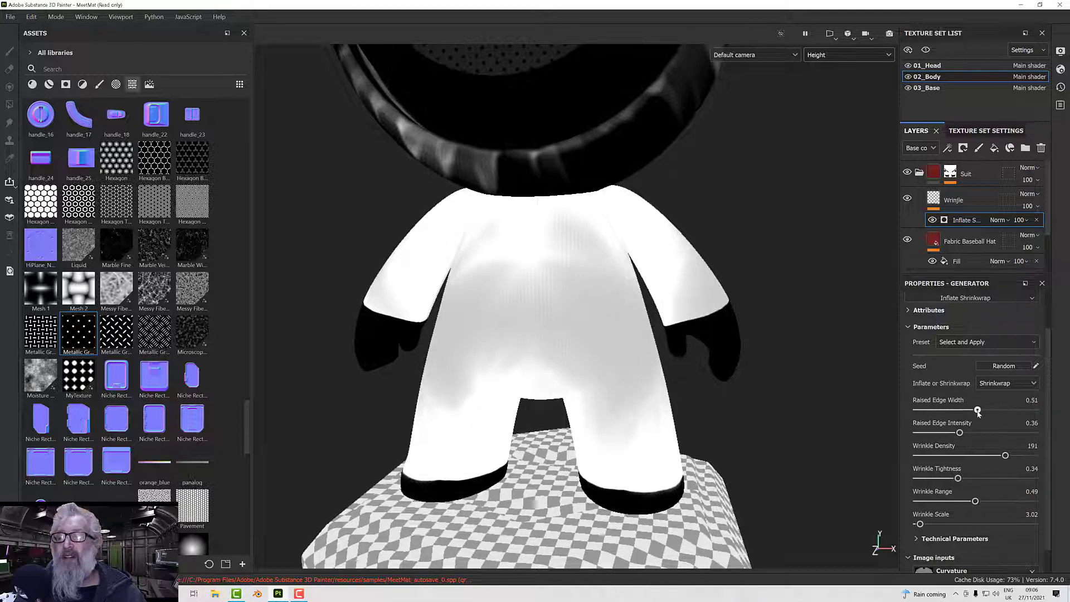
{"action": "left_click_drag", "start_coordinate": [1006, 455], "coordinate": [953, 456]}
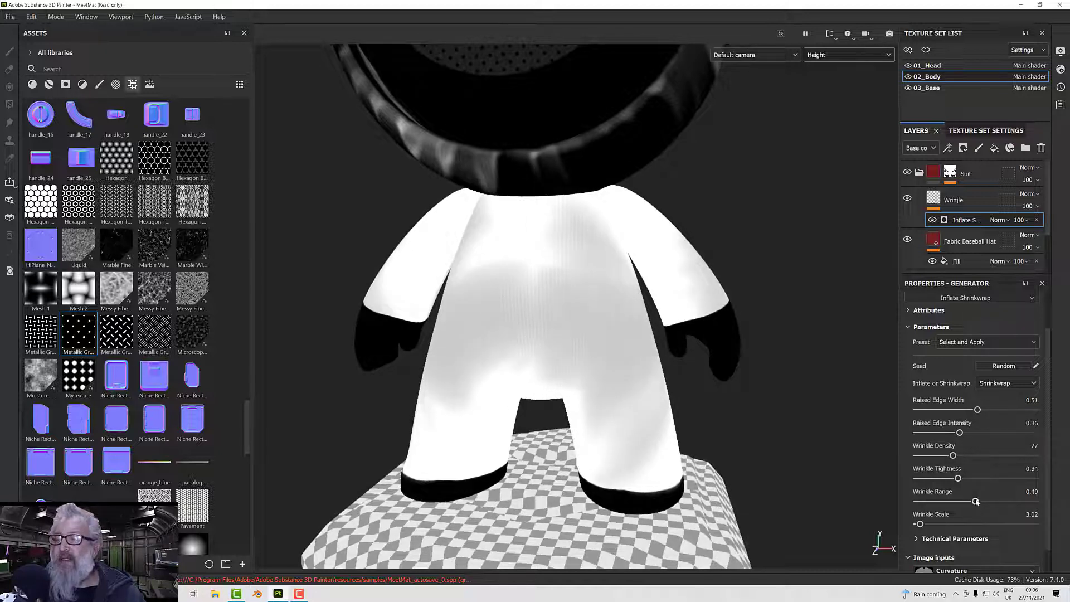
{"action": "left_click_drag", "start_coordinate": [976, 501], "coordinate": [945, 505]}
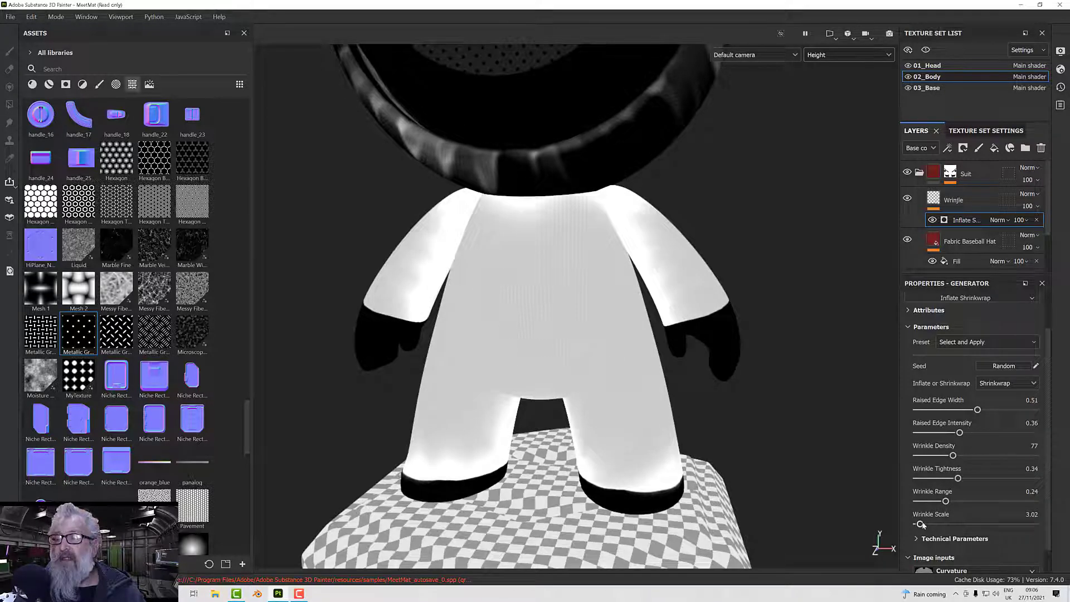
Set the suit generator's Wrinkle Scale to 15.09, checking the height map from the side and front.
{"action": "left_click_drag", "start_coordinate": [921, 524], "coordinate": [935, 524]}
{"action": "left_click_drag", "start_coordinate": [771, 407], "coordinate": [525, 396], "text": "alt"}
{"action": "scroll", "coordinate": [703, 395], "scroll_direction": "down", "scroll_amount": 4}
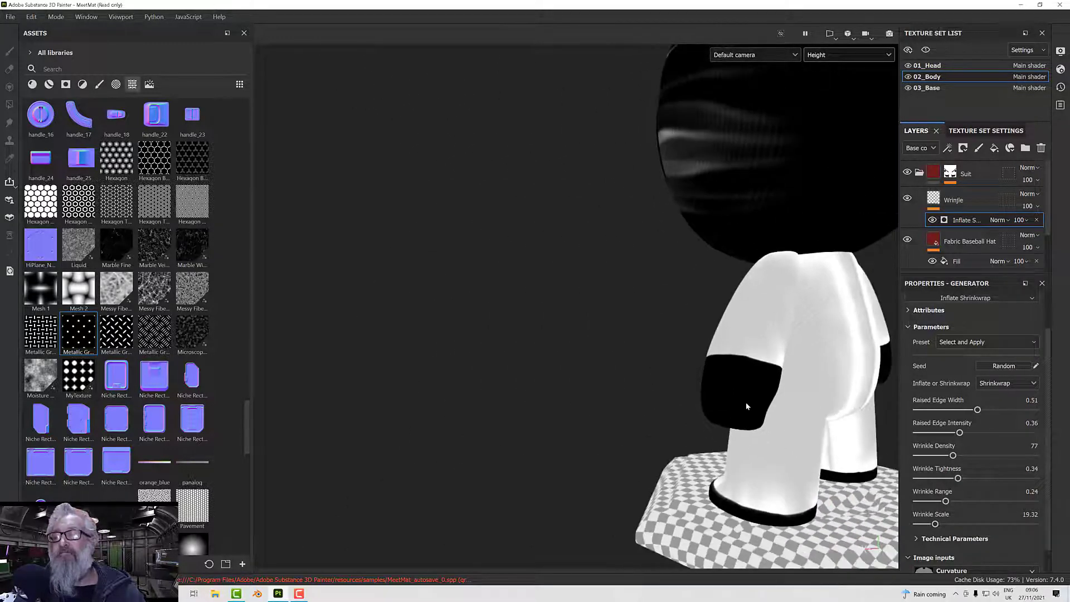
{"action": "left_click_drag", "start_coordinate": [746, 402], "coordinate": [616, 387], "text": "alt"}
{"action": "left_click_drag", "start_coordinate": [937, 524], "coordinate": [931, 526]}
{"action": "left_click_drag", "start_coordinate": [727, 409], "coordinate": [872, 424], "text": "alt"}
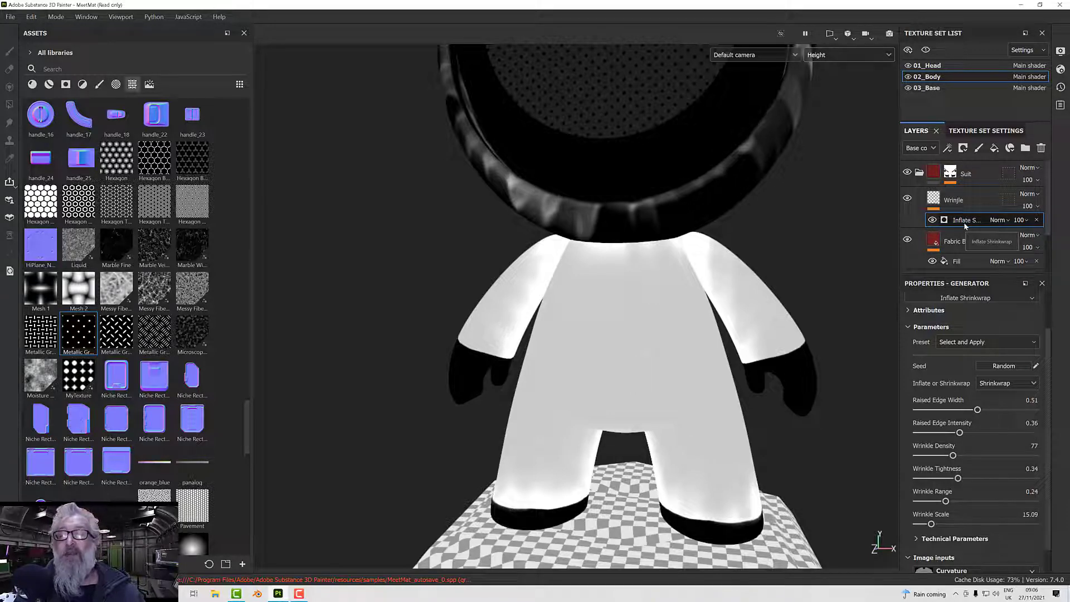
Add a Levels effect to the suit's Wrinjle layer and make it affect the Height channel.
{"action": "left_click", "coordinate": [935, 203]}
{"action": "right_click", "coordinate": [935, 205]}
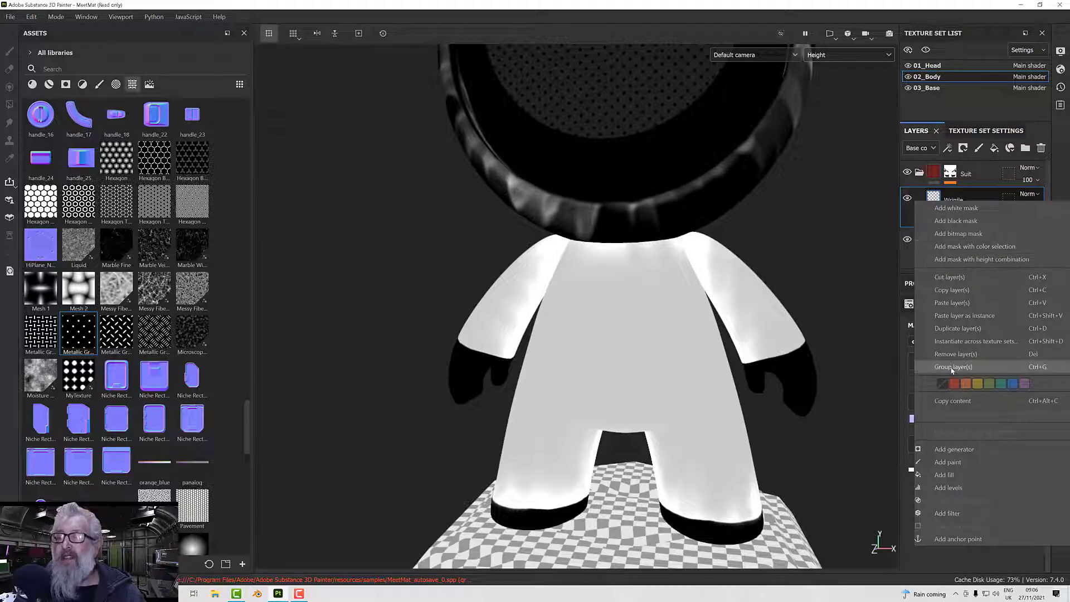
{"action": "left_click", "coordinate": [955, 488]}
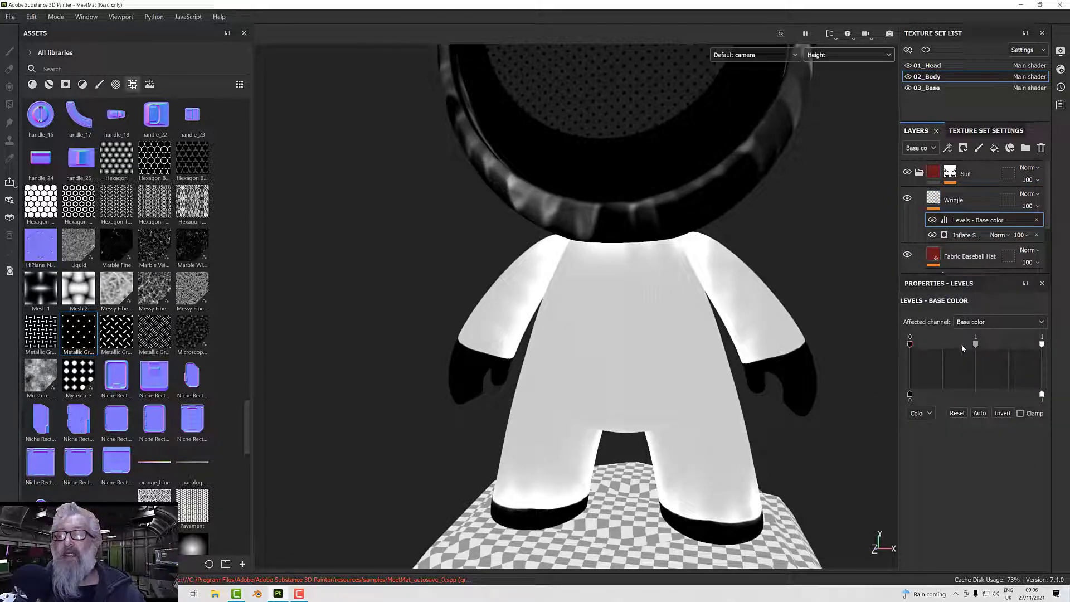
{"action": "left_click_drag", "start_coordinate": [975, 347], "coordinate": [1024, 351]}
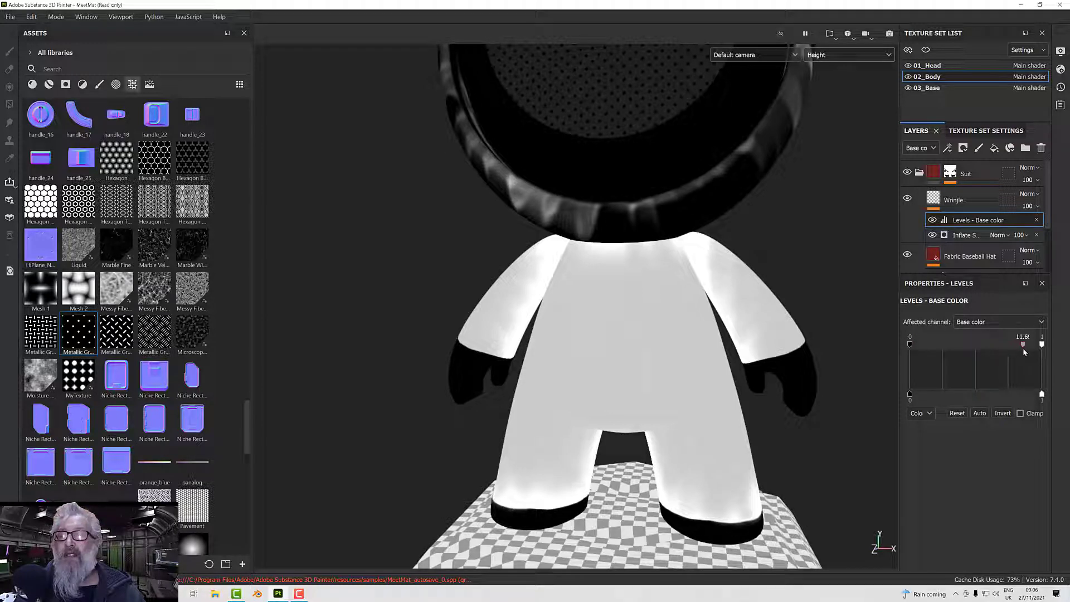
{"action": "left_click", "coordinate": [959, 324]}
{"action": "left_click", "coordinate": [971, 382]}
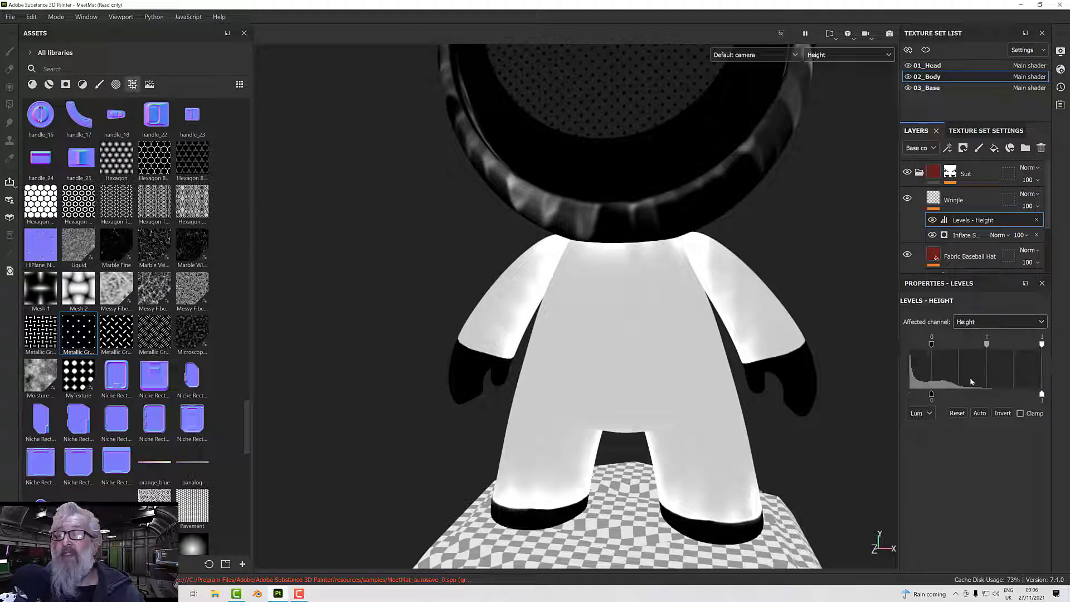
Set the Height levels' input black point to 0.03, midtone to 0.66 and white point to 0.71, and return to Material display.
{"action": "left_click_drag", "start_coordinate": [988, 345], "coordinate": [936, 346]}
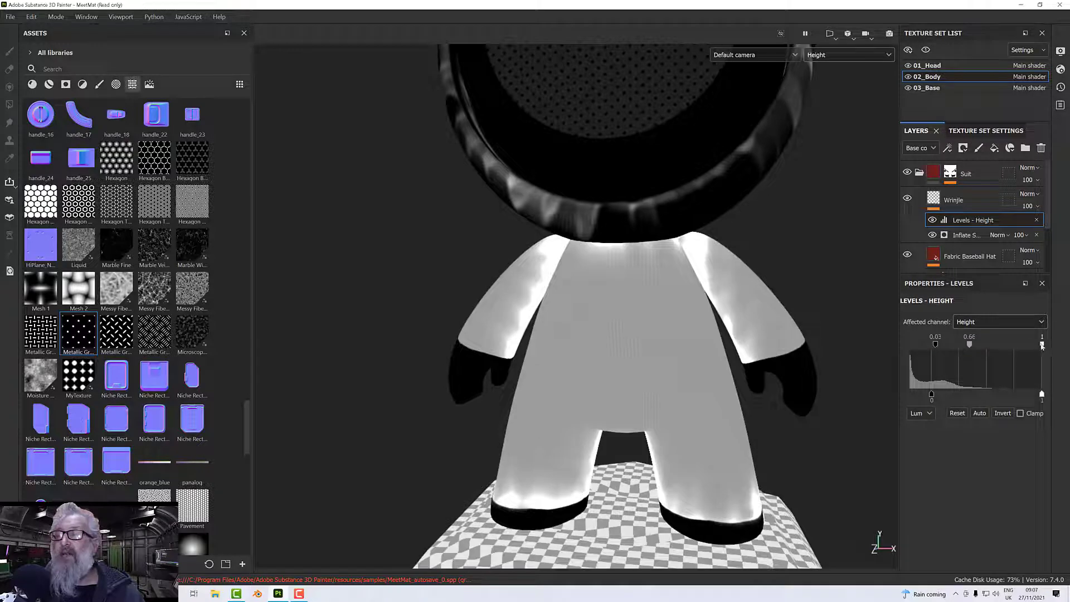
{"action": "left_click_drag", "start_coordinate": [1042, 345], "coordinate": [1011, 348]}
{"action": "left_click_drag", "start_coordinate": [693, 387], "coordinate": [627, 390], "text": "alt"}
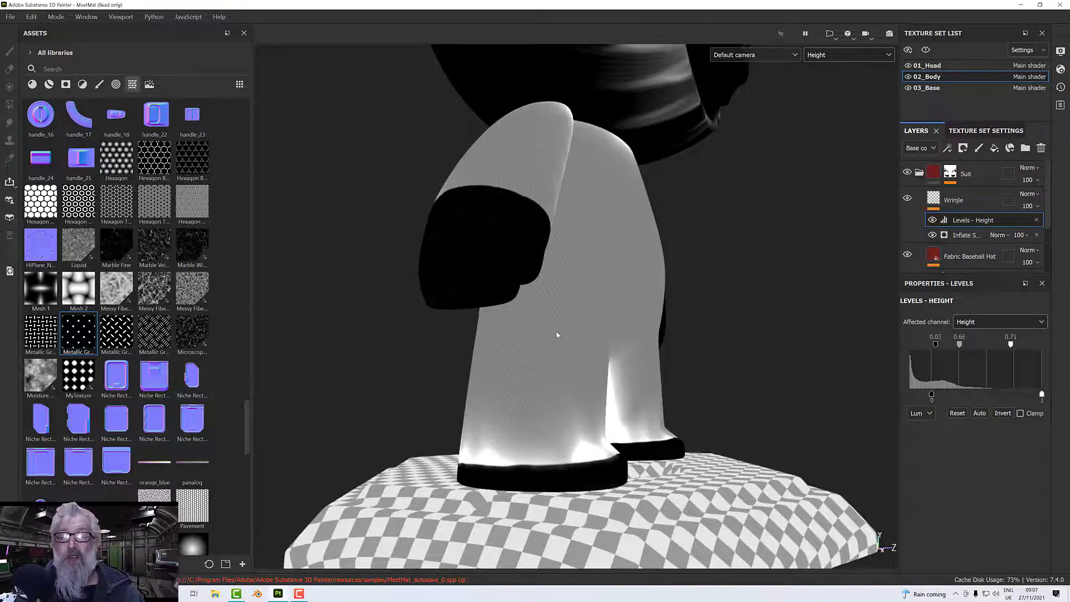
{"action": "left_click_drag", "start_coordinate": [557, 334], "coordinate": [732, 371], "text": "alt"}
{"action": "scroll", "coordinate": [702, 308], "scroll_direction": "up", "scroll_amount": 2}
{"action": "key", "text": "m"}
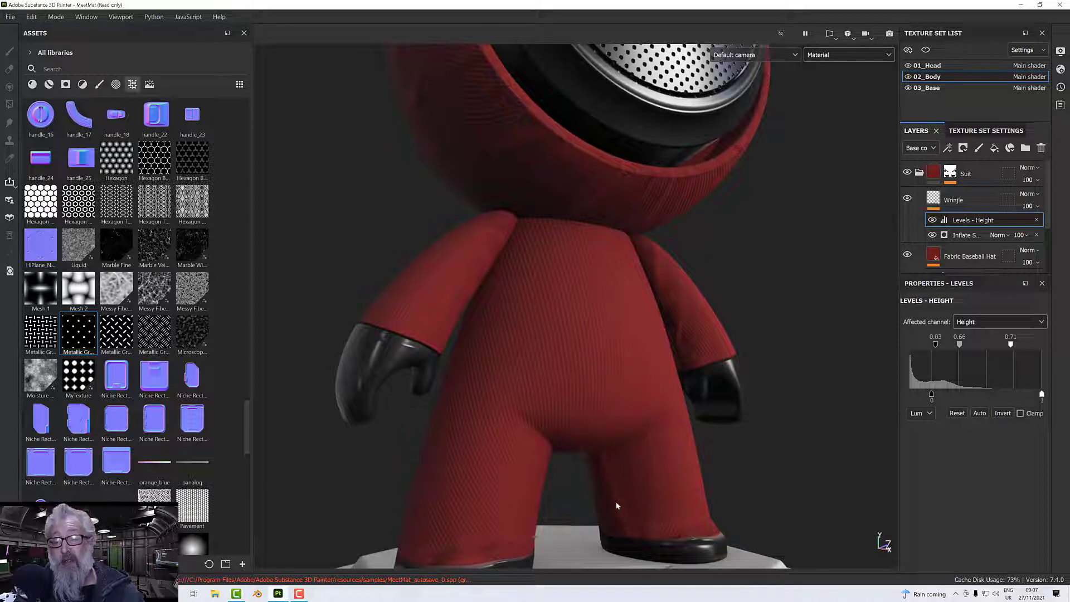
Inspect the suit's front and back, and raise the Height levels' midtone to 2.22.
{"action": "left_click_drag", "start_coordinate": [617, 506], "coordinate": [533, 500], "text": "alt"}
{"action": "left_click_drag", "start_coordinate": [578, 470], "coordinate": [590, 403], "text": "alt"}
{"action": "middle_click_drag", "start_coordinate": [578, 361], "coordinate": [588, 377], "text": "alt"}
{"action": "left_click_drag", "start_coordinate": [588, 377], "coordinate": [611, 392], "text": "alt"}
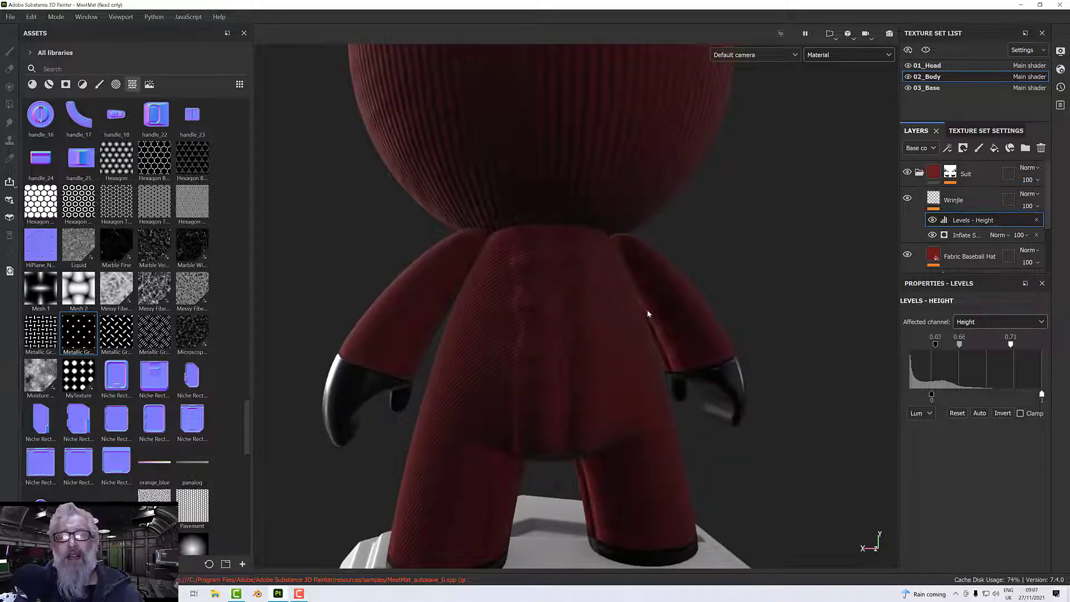
{"action": "left_click_drag", "start_coordinate": [648, 315], "coordinate": [686, 304], "text": "alt"}
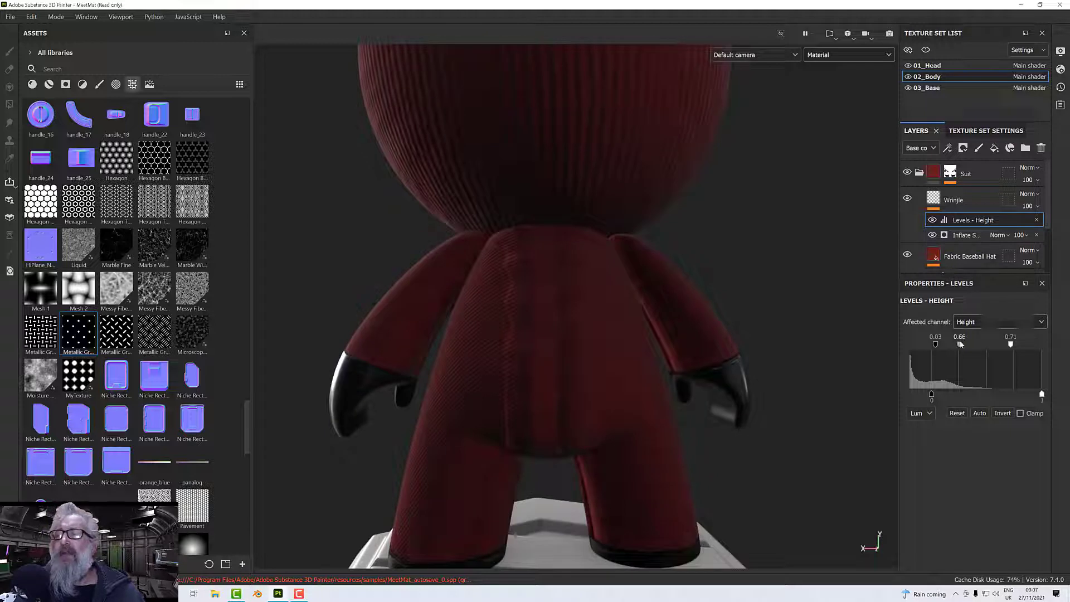
{"action": "left_click_drag", "start_coordinate": [959, 344], "coordinate": [974, 348]}
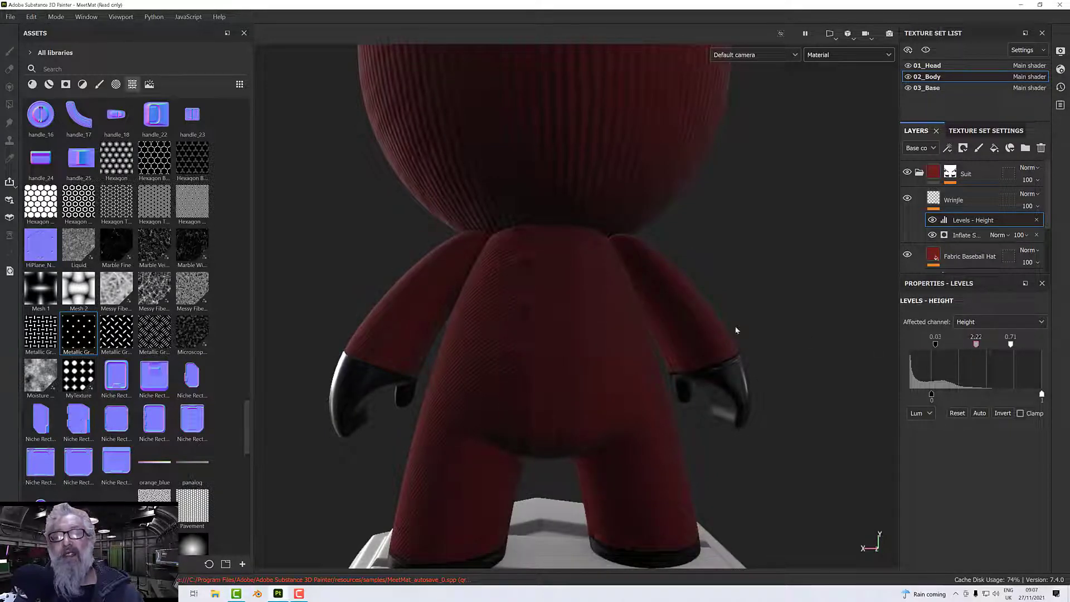
{"action": "left_click_drag", "start_coordinate": [733, 329], "coordinate": [722, 254], "text": "alt"}
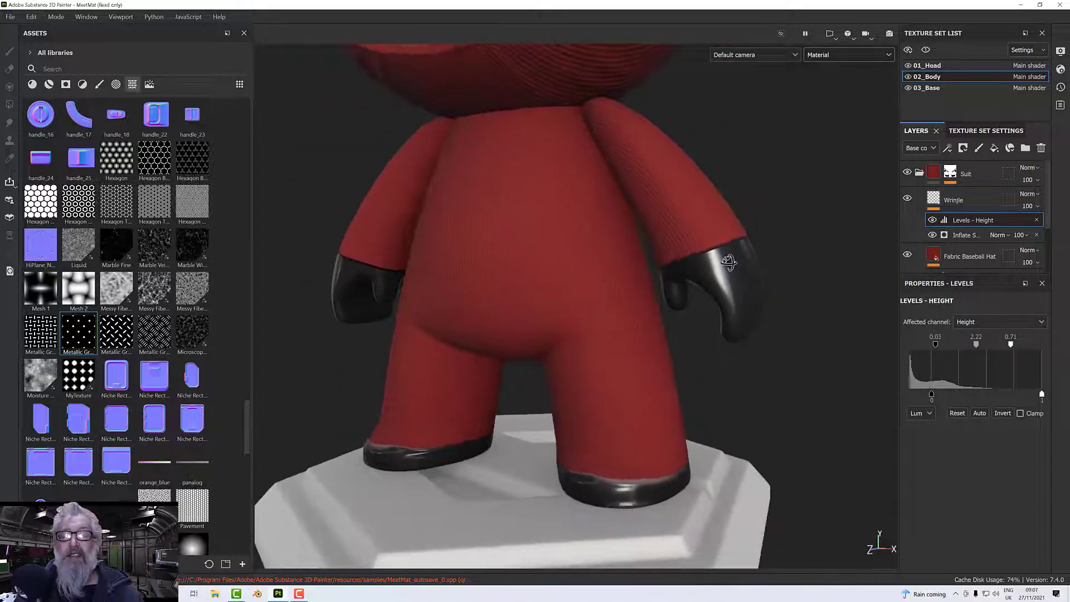
Raise the Height levels' input black point to 0.35 and check the wrinkles on the arms and legs.
{"action": "mouse_move", "coordinate": [935, 345]}
{"action": "left_mouse_down"}
{"action": "mouse_move", "coordinate": [979, 350]}
{"action": "mouse_move", "coordinate": [970, 350]}
{"action": "left_mouse_up"}
{"action": "left_click_drag", "start_coordinate": [365, 204], "coordinate": [652, 227], "text": "alt"}
{"action": "scroll", "coordinate": [653, 230], "scroll_direction": "up", "scroll_amount": 3}
{"action": "scroll", "coordinate": [654, 226], "scroll_direction": "down", "scroll_amount": 5}
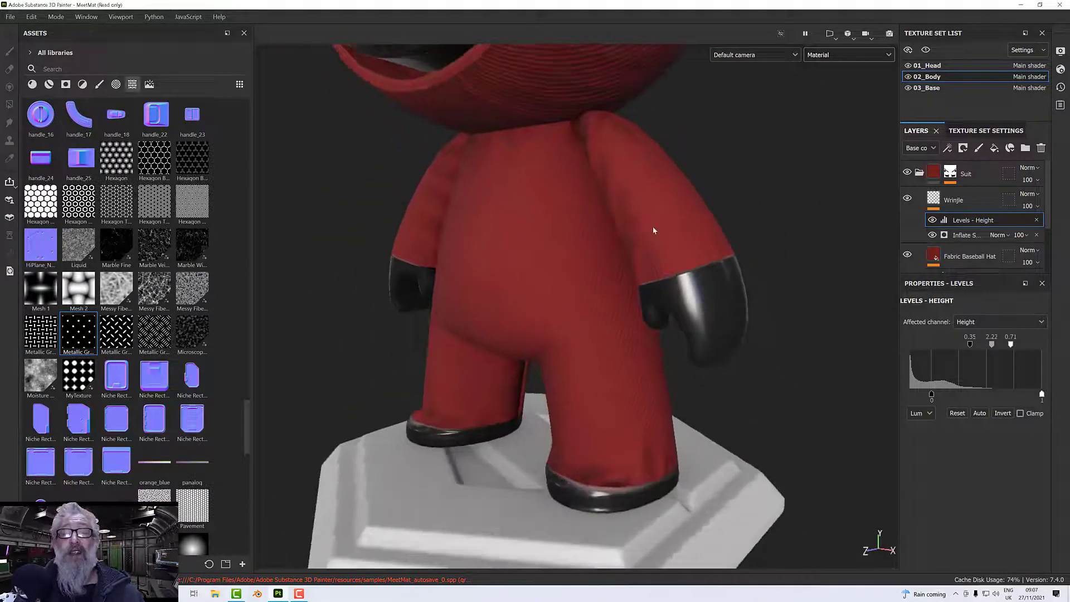
{"action": "middle_click_drag", "start_coordinate": [654, 226], "coordinate": [683, 291], "text": "alt"}
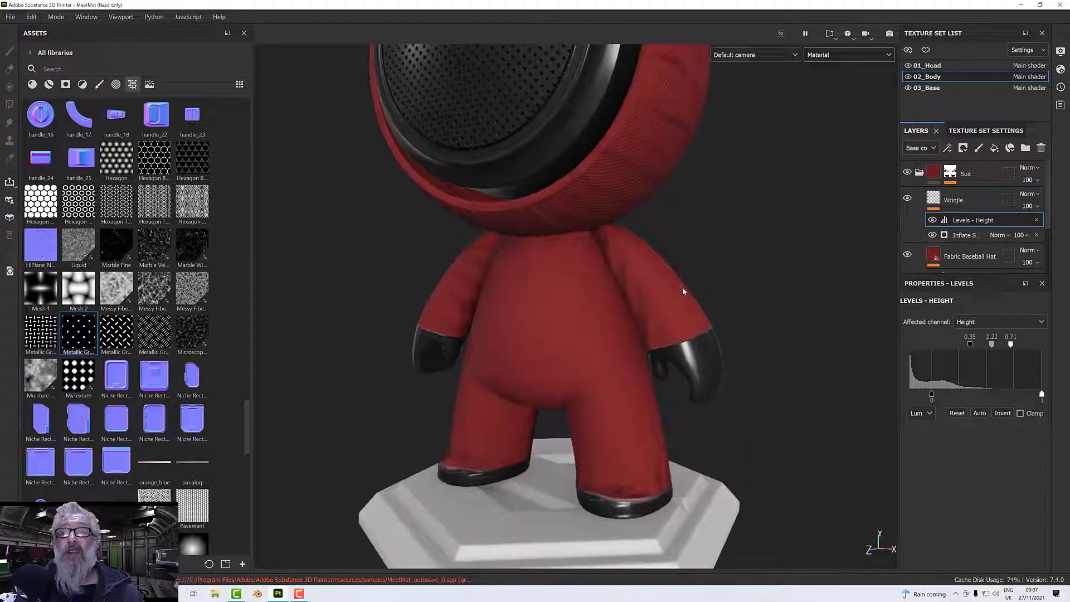
{"action": "scroll", "coordinate": [683, 285], "scroll_direction": "down", "scroll_amount": 4}
{"action": "left_click_drag", "start_coordinate": [682, 285], "coordinate": [692, 258], "text": "alt"}
{"action": "middle_click_drag", "start_coordinate": [691, 258], "coordinate": [725, 308], "text": "alt"}
{"action": "scroll", "coordinate": [692, 289], "scroll_direction": "up", "scroll_amount": 2}
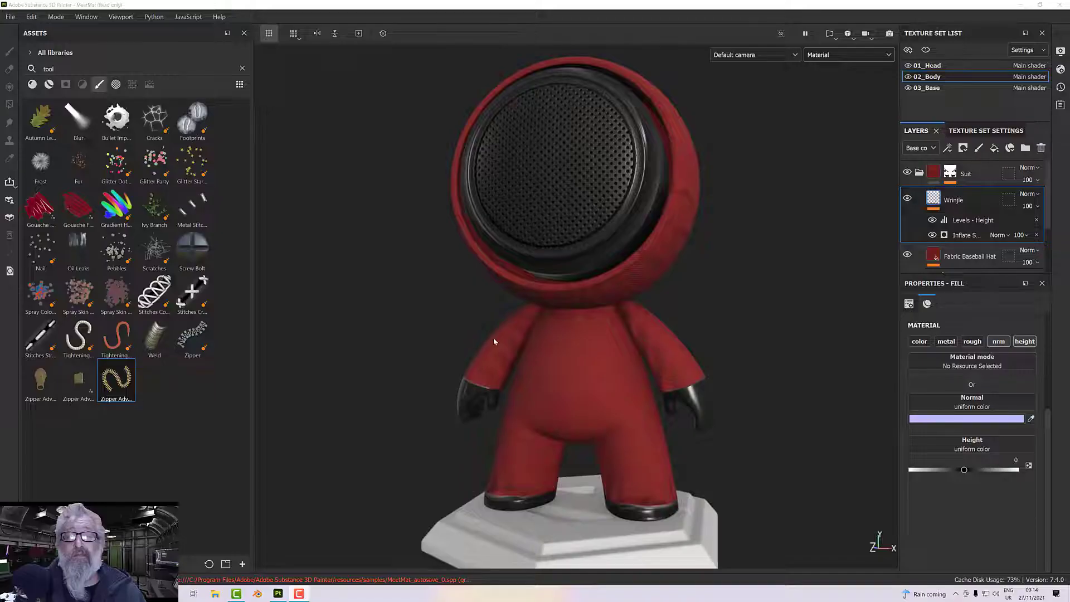
Collapse the Suit and Other folders in the 02_Body layer stack and view the figure from the front.
{"action": "left_click_drag", "start_coordinate": [449, 360], "coordinate": [450, 367], "text": "alt"}
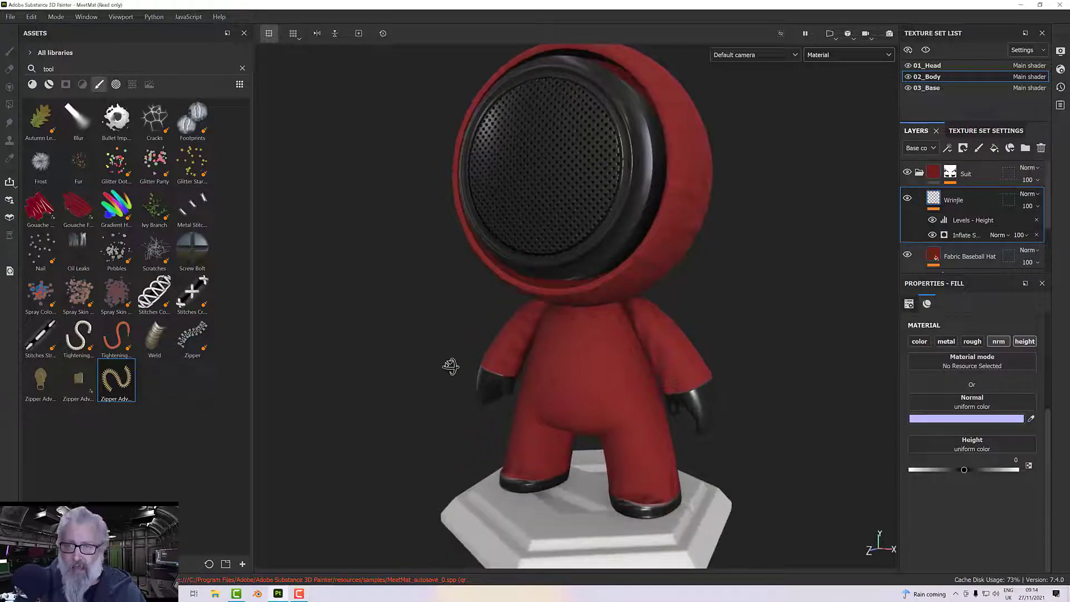
{"action": "middle_click_drag", "start_coordinate": [469, 344], "coordinate": [459, 406], "text": "alt"}
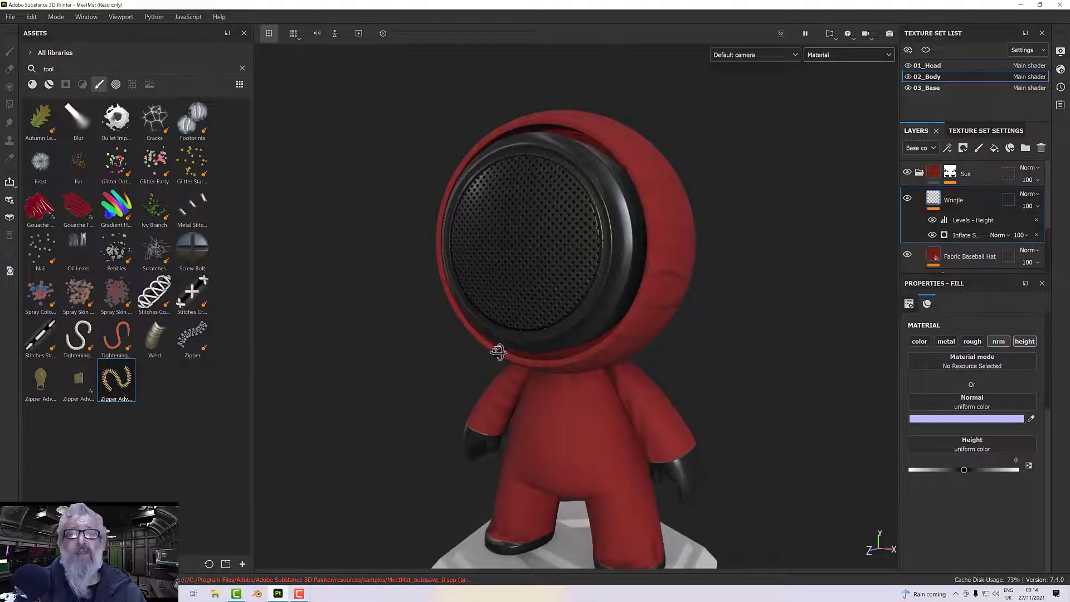
{"action": "left_click_drag", "start_coordinate": [491, 348], "coordinate": [504, 337], "text": "alt"}
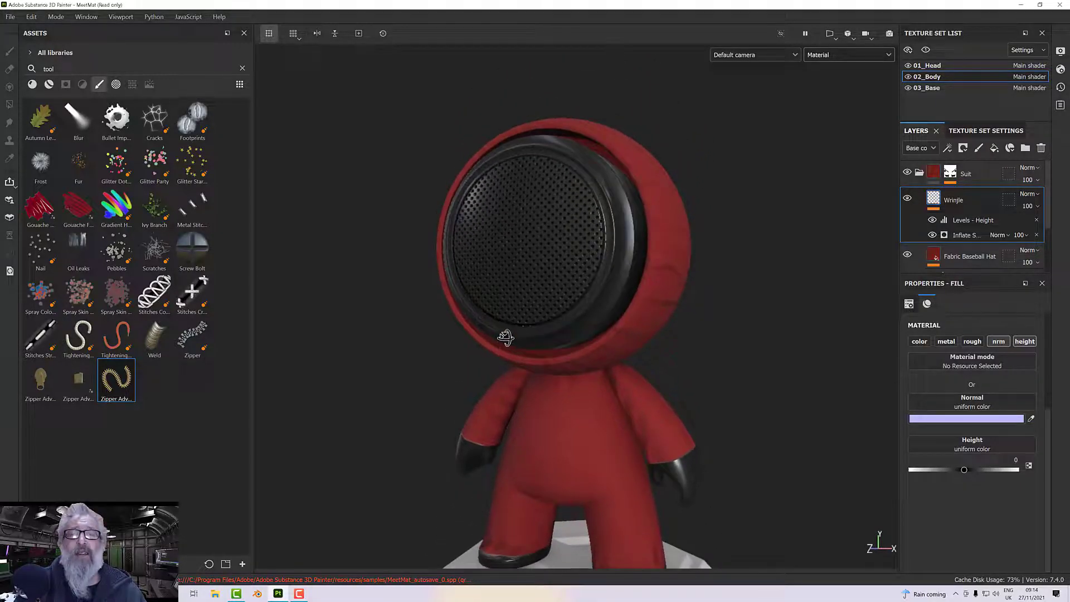
{"action": "left_click", "coordinate": [919, 174]}
{"action": "left_click", "coordinate": [920, 199]}
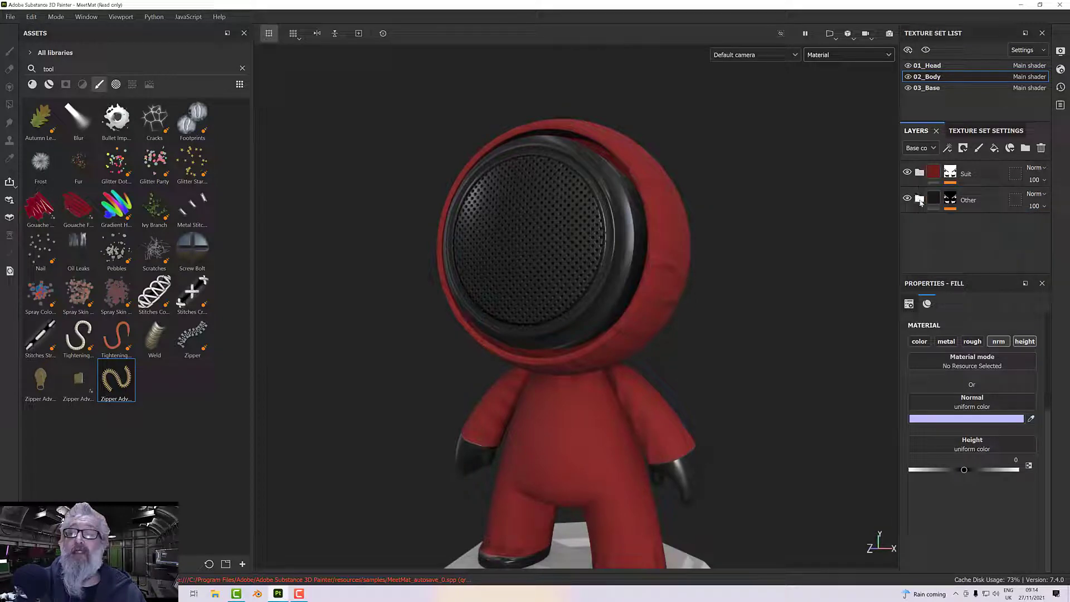
{"action": "left_click_drag", "start_coordinate": [558, 309], "coordinate": [532, 257], "text": "alt"}
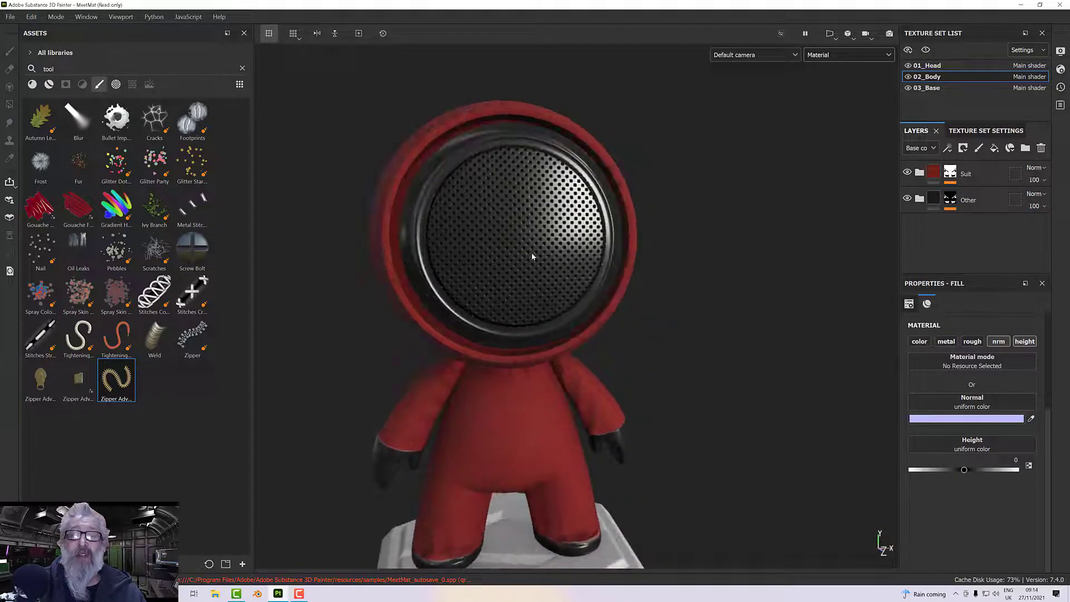
Add a new fill layer above the Suit folder in the 02_Body layer stack.
{"action": "left_click_drag", "start_coordinate": [641, 300], "coordinate": [563, 298], "text": "alt"}
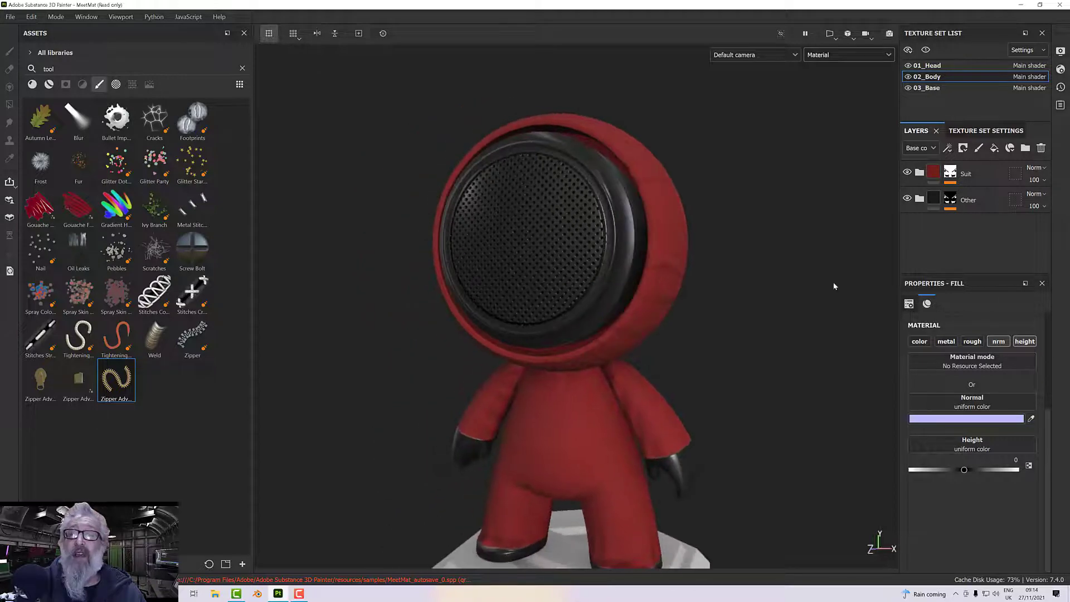
{"action": "left_click", "coordinate": [986, 176]}
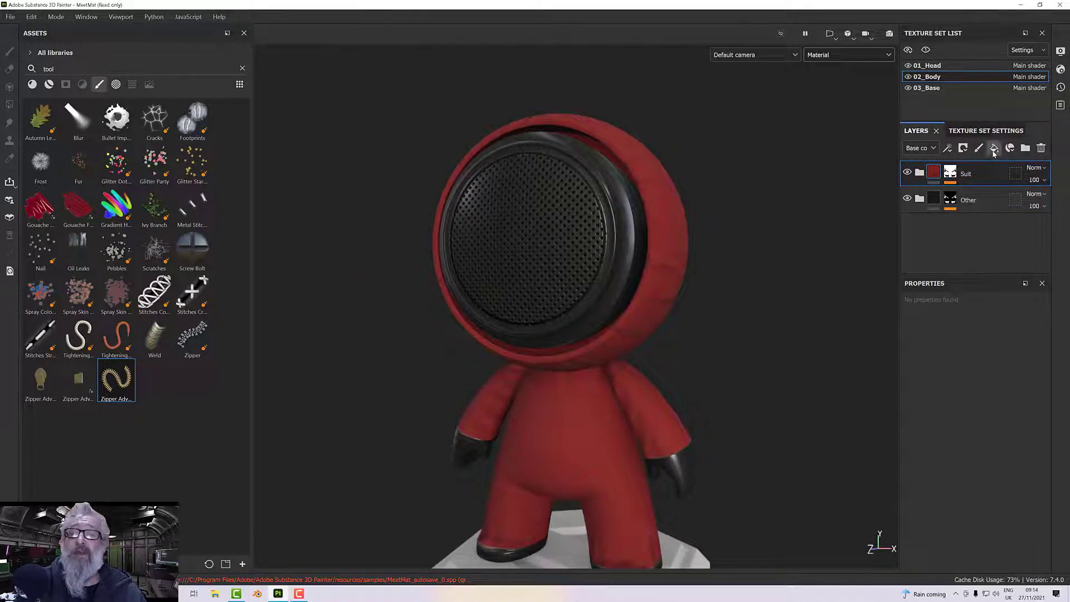
{"action": "left_click", "coordinate": [995, 150]}
{"action": "left_click_drag", "start_coordinate": [741, 313], "coordinate": [731, 310], "text": "alt"}
{"action": "middle_click_drag", "start_coordinate": [731, 310], "coordinate": [733, 277], "text": "alt"}
{"action": "scroll", "coordinate": [733, 277], "scroll_direction": "up", "scroll_amount": 2}
{"action": "scroll", "coordinate": [733, 277], "scroll_direction": "down", "scroll_amount": 1}
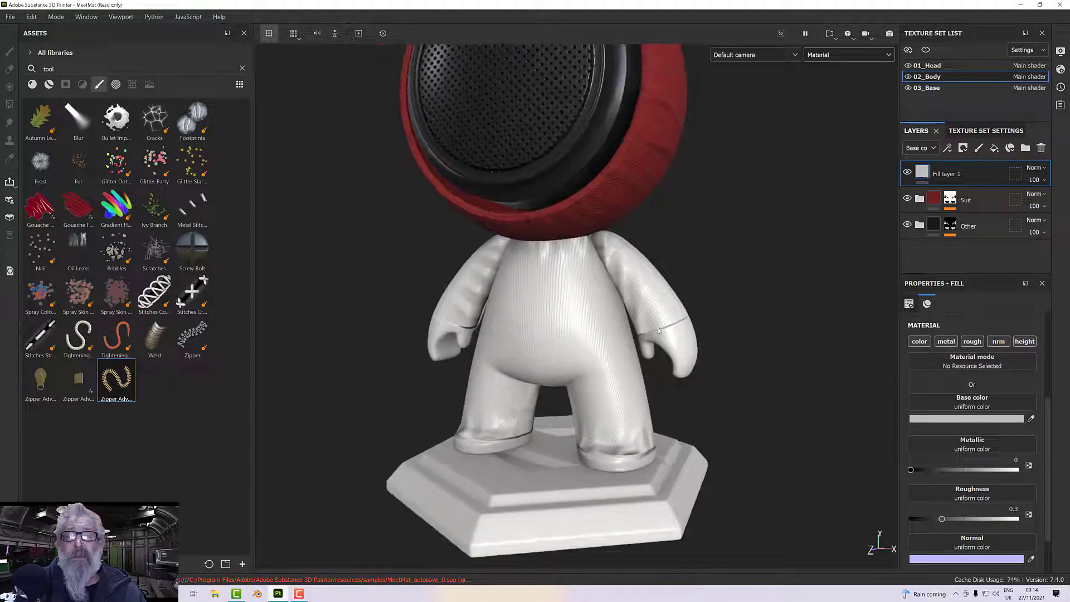
{"action": "double_click", "coordinate": [946, 174]}
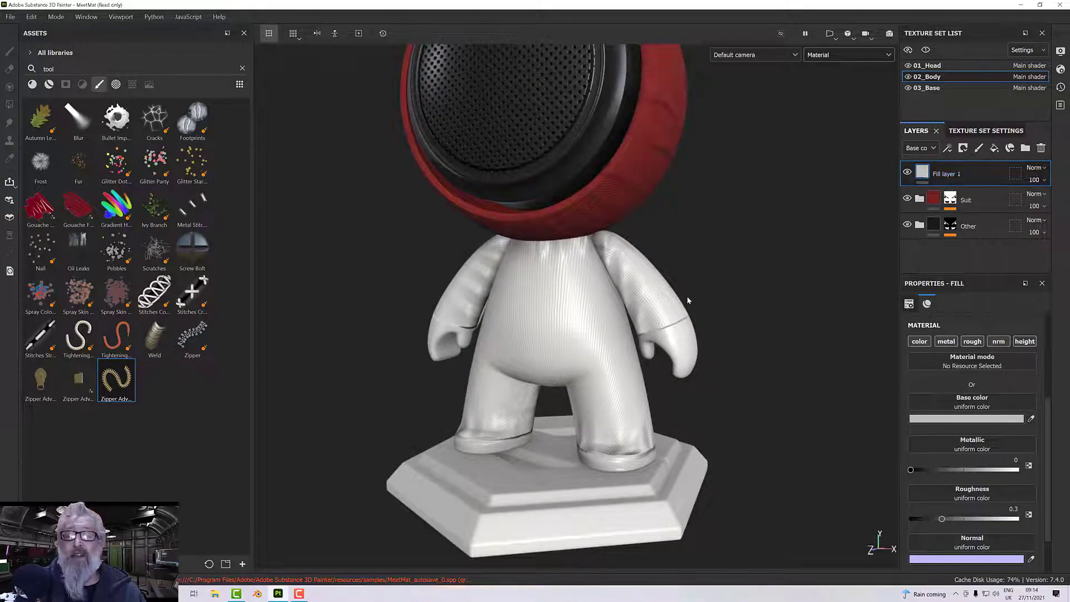
{"action": "left_click_drag", "start_coordinate": [686, 301], "coordinate": [699, 281], "text": "alt"}
Add a black mask to the new fill layer and drive it with a Dirt generator.
{"action": "right_click", "coordinate": [942, 173]}
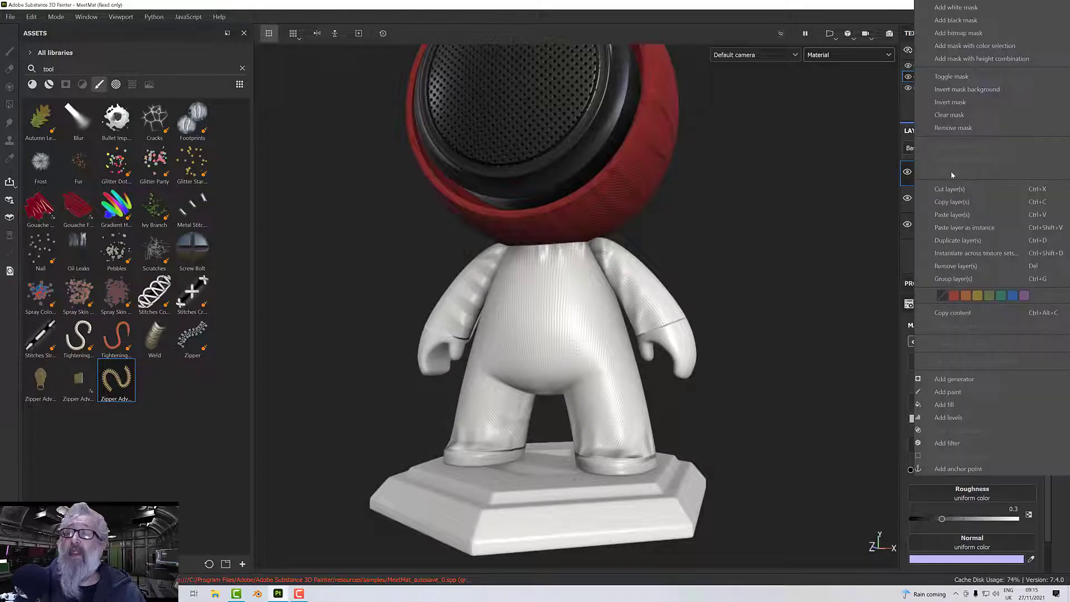
{"action": "left_click", "coordinate": [956, 21]}
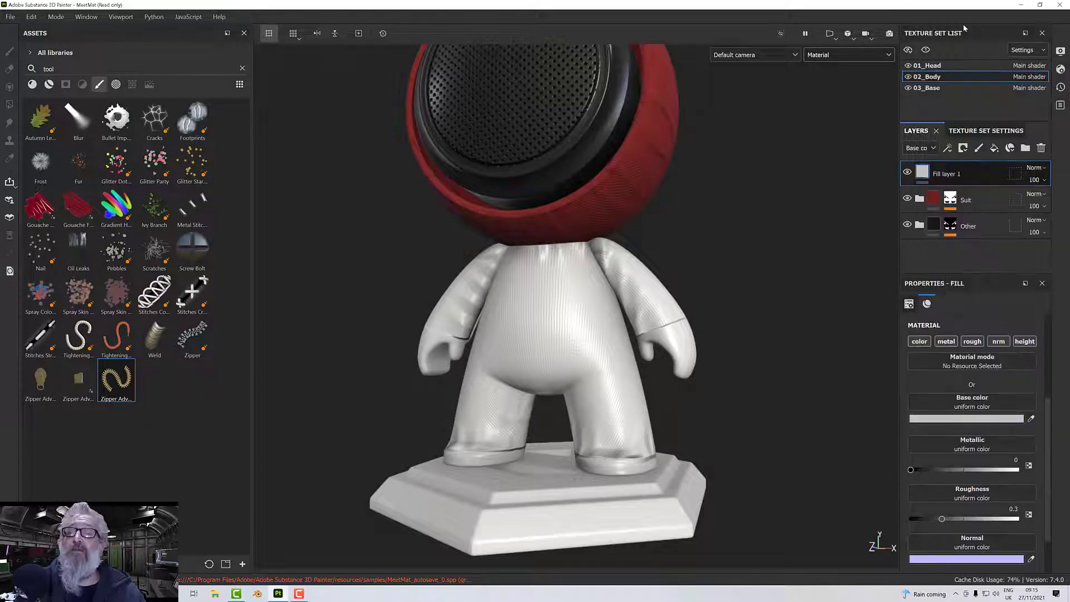
{"action": "right_click", "coordinate": [940, 173]}
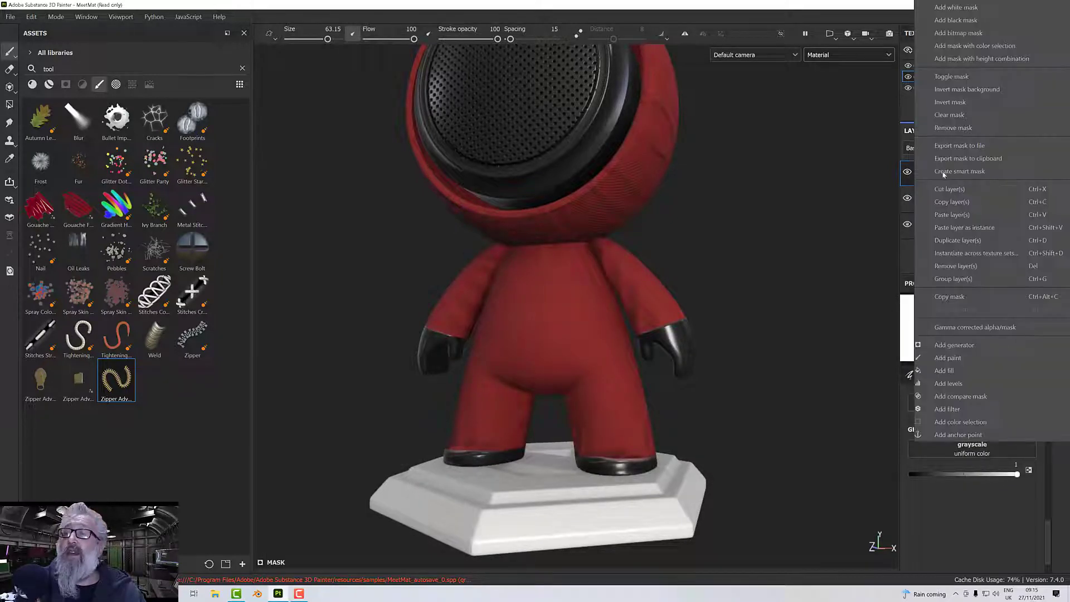
{"action": "left_click", "coordinate": [954, 346]}
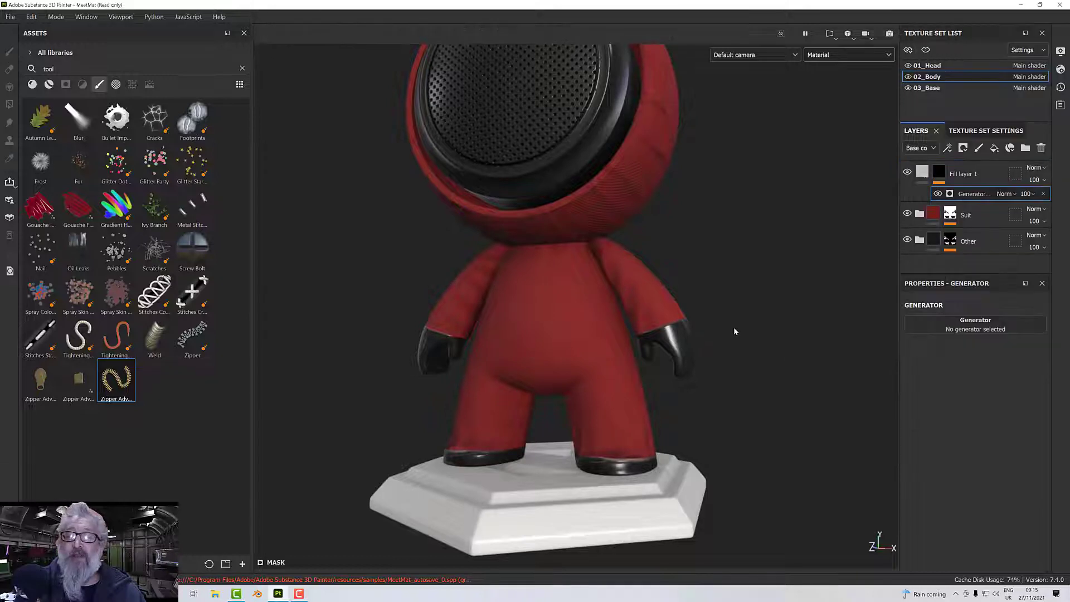
{"action": "left_click", "coordinate": [969, 331]}
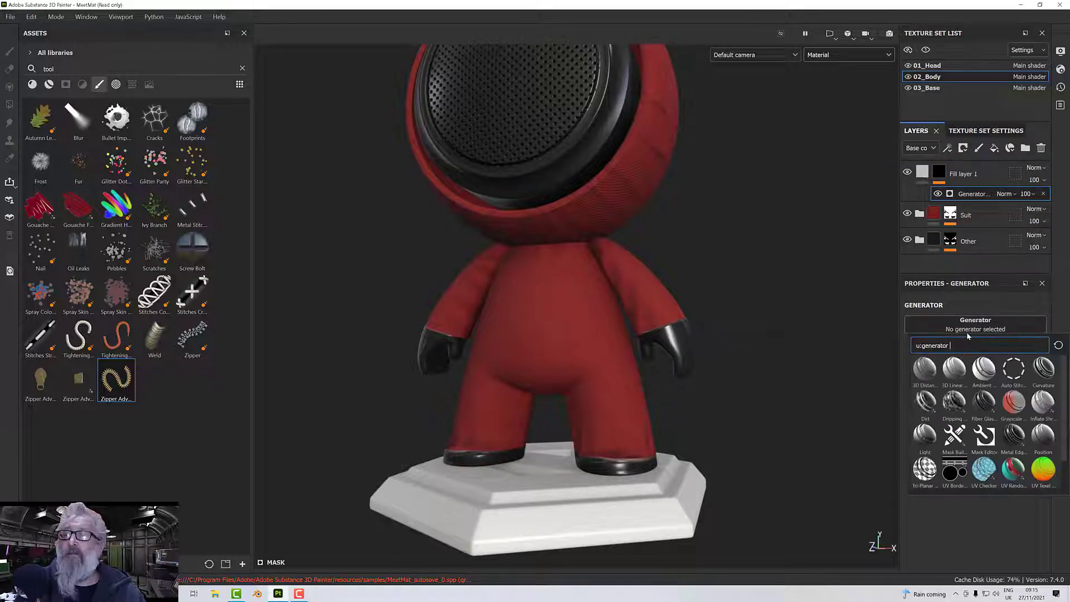
{"action": "left_click", "coordinate": [925, 403]}
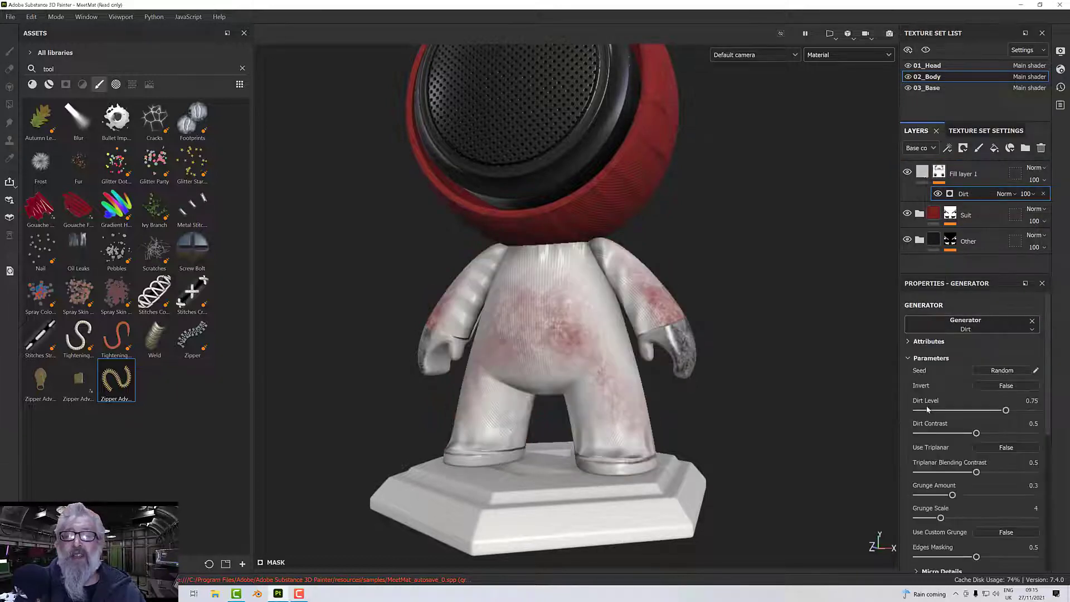
Lower the Dirt generator's Dirt Level to 0.39.
{"action": "left_click_drag", "start_coordinate": [691, 370], "coordinate": [729, 374], "text": "alt"}
{"action": "right_click_drag", "start_coordinate": [729, 373], "coordinate": [755, 394], "text": "alt"}
{"action": "left_click_drag", "start_coordinate": [1014, 411], "coordinate": [964, 419]}
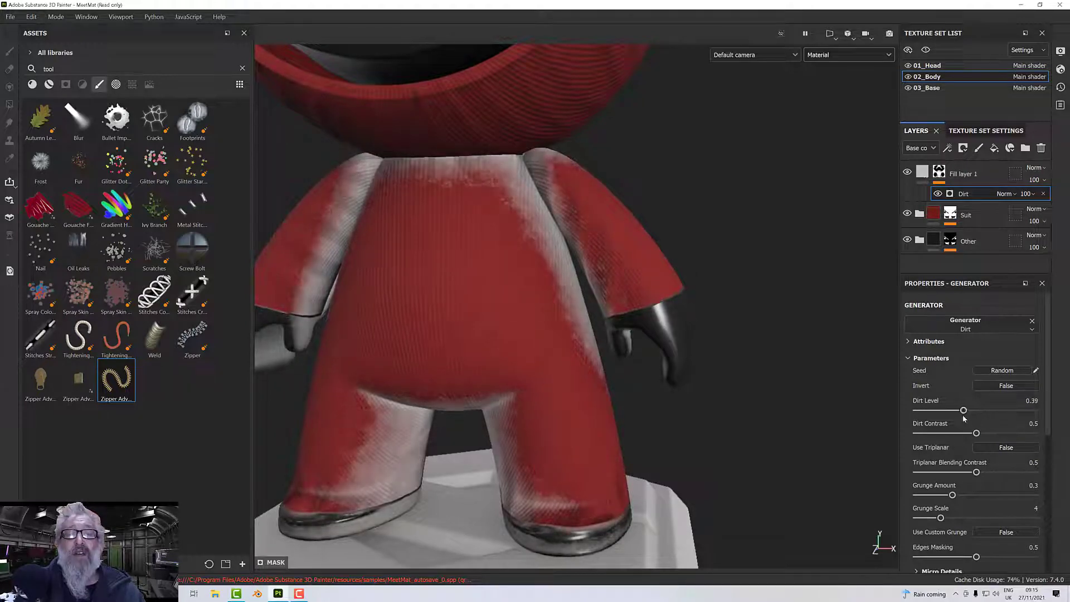
{"action": "scroll", "coordinate": [888, 483], "scroll_direction": "down", "scroll_amount": 2}
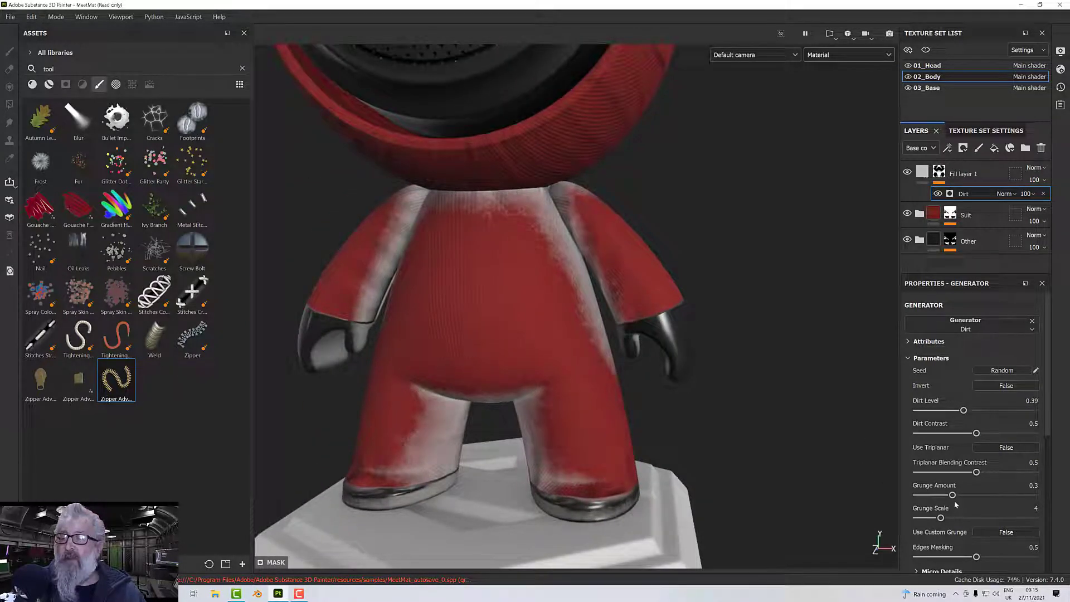
Set the Dirt generator's Grunge Amount to 0.58 and Grunge Scale to 2, and inspect the dirt pattern on the torso.
{"action": "left_click_drag", "start_coordinate": [955, 497], "coordinate": [986, 500]}
{"action": "left_click_drag", "start_coordinate": [662, 441], "coordinate": [701, 426], "text": "alt"}
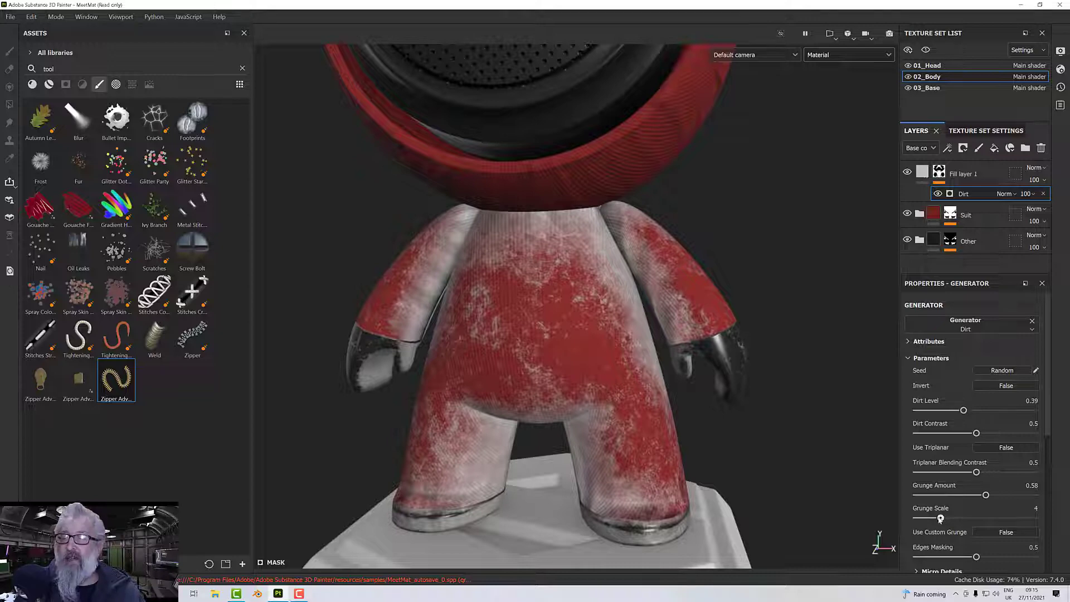
{"action": "left_click_drag", "start_coordinate": [941, 518], "coordinate": [922, 521]}
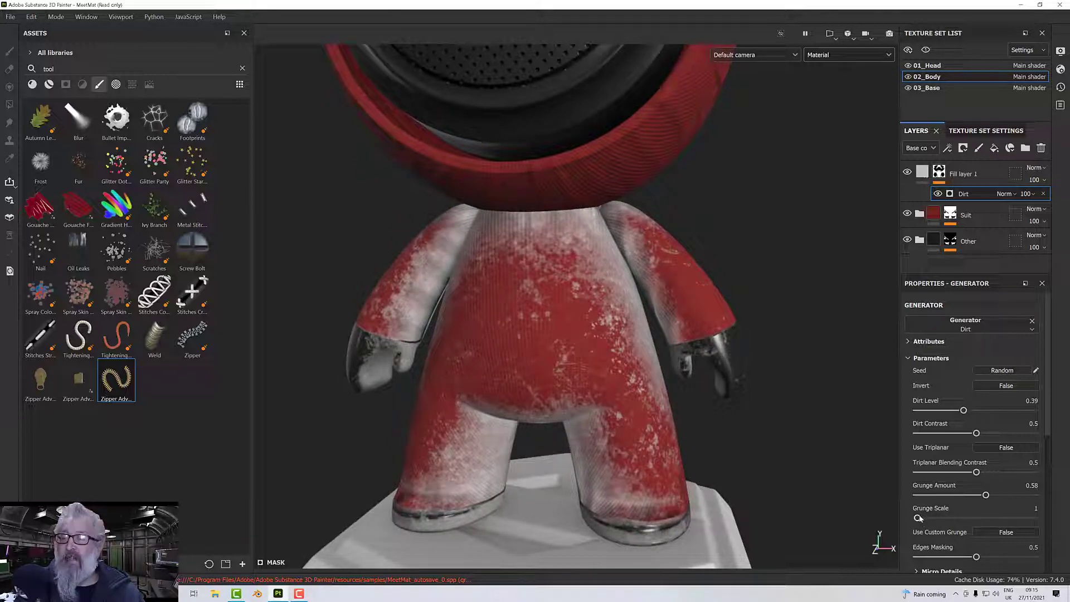
{"action": "left_click_drag", "start_coordinate": [922, 520], "coordinate": [925, 518]}
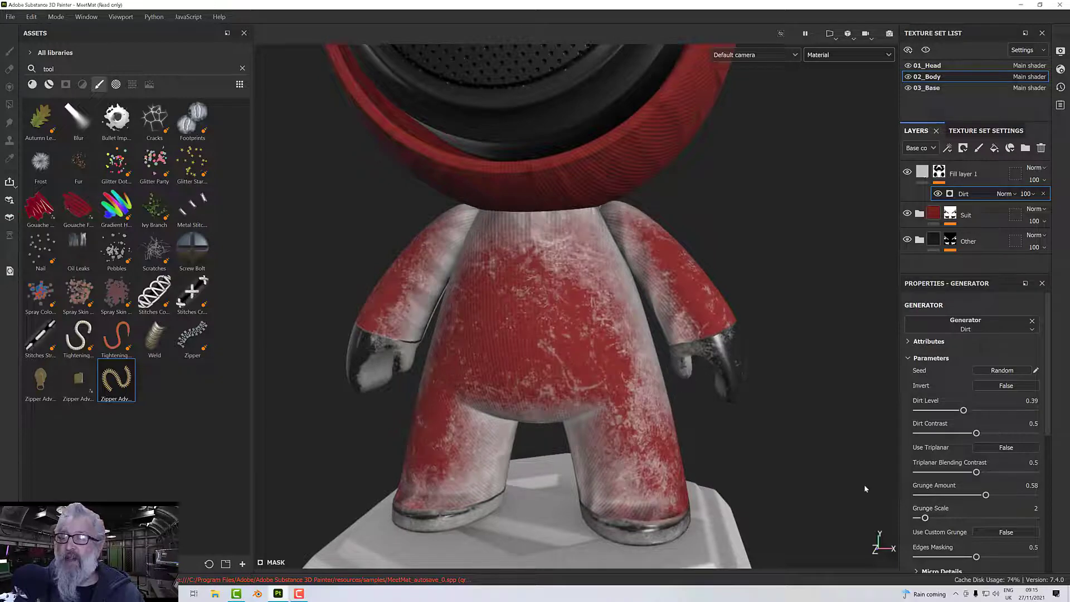
{"action": "scroll", "coordinate": [940, 484], "scroll_direction": "down", "scroll_amount": 3}
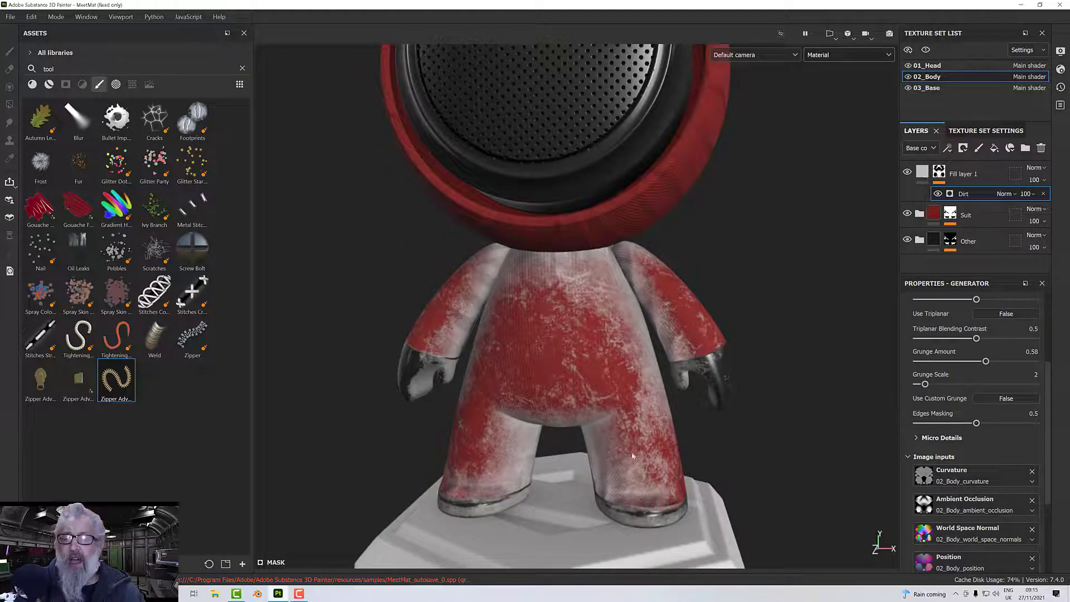
{"action": "scroll", "coordinate": [555, 383], "scroll_direction": "up", "scroll_amount": 4}
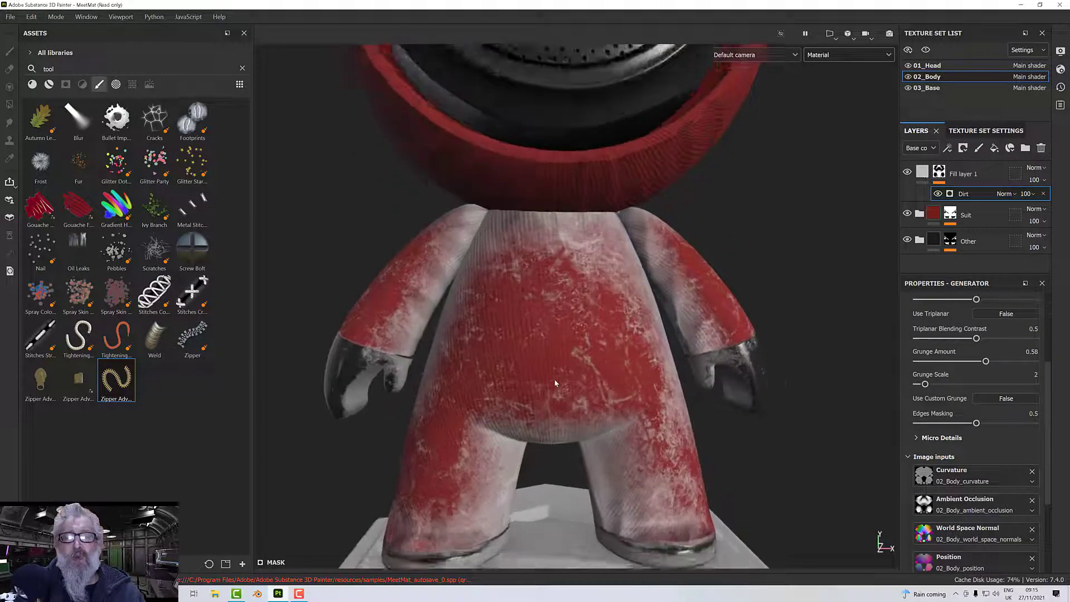
{"action": "scroll", "coordinate": [556, 384], "scroll_direction": "up", "scroll_amount": 1}
{"action": "left_click_drag", "start_coordinate": [555, 383], "coordinate": [569, 386], "text": "alt"}
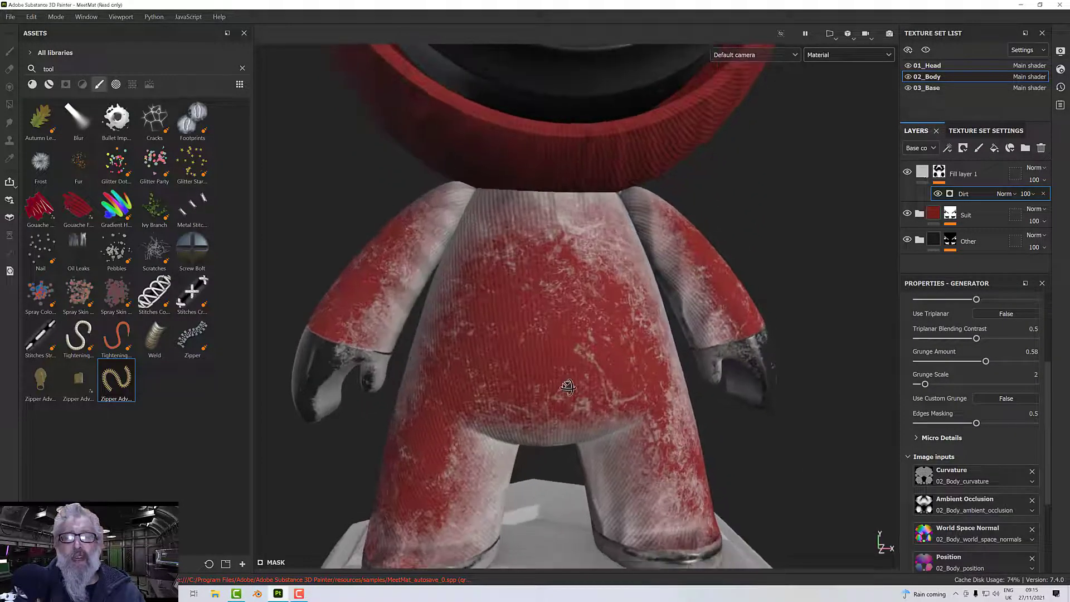
{"action": "middle_click_drag", "start_coordinate": [568, 387], "coordinate": [590, 379], "text": "alt"}
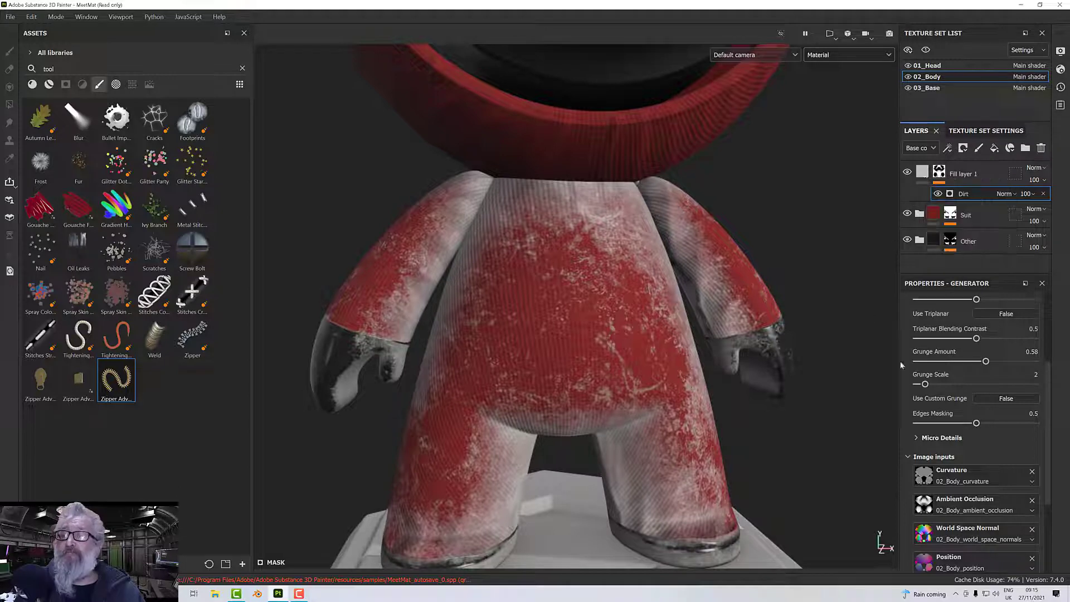
Set the dirt fill layer's blending mode to Multiply for the Base color channel.
{"action": "left_click", "coordinate": [923, 174]}
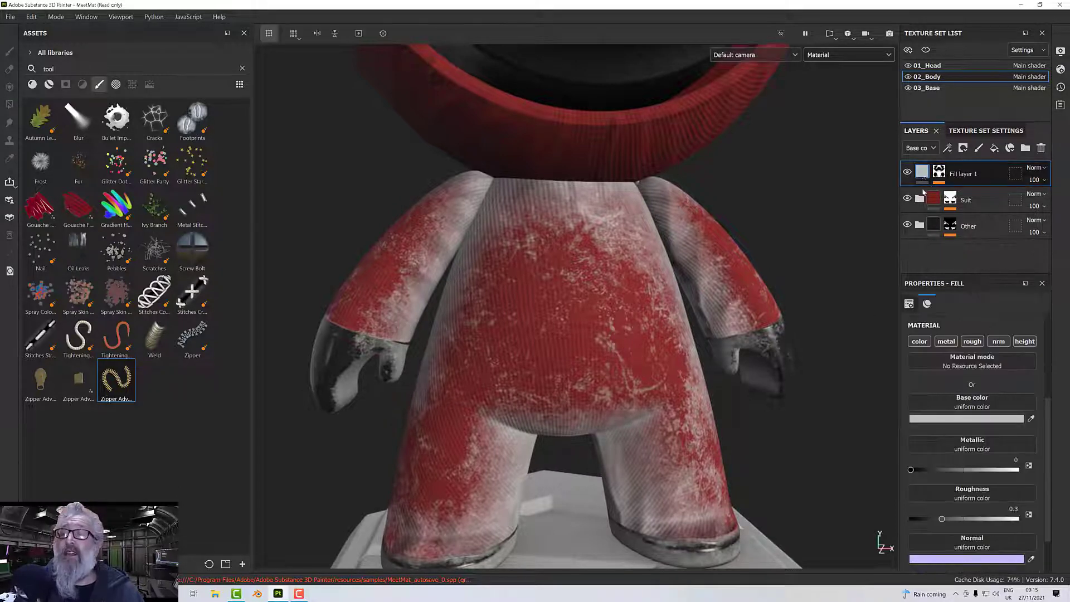
{"action": "left_click", "coordinate": [1035, 170]}
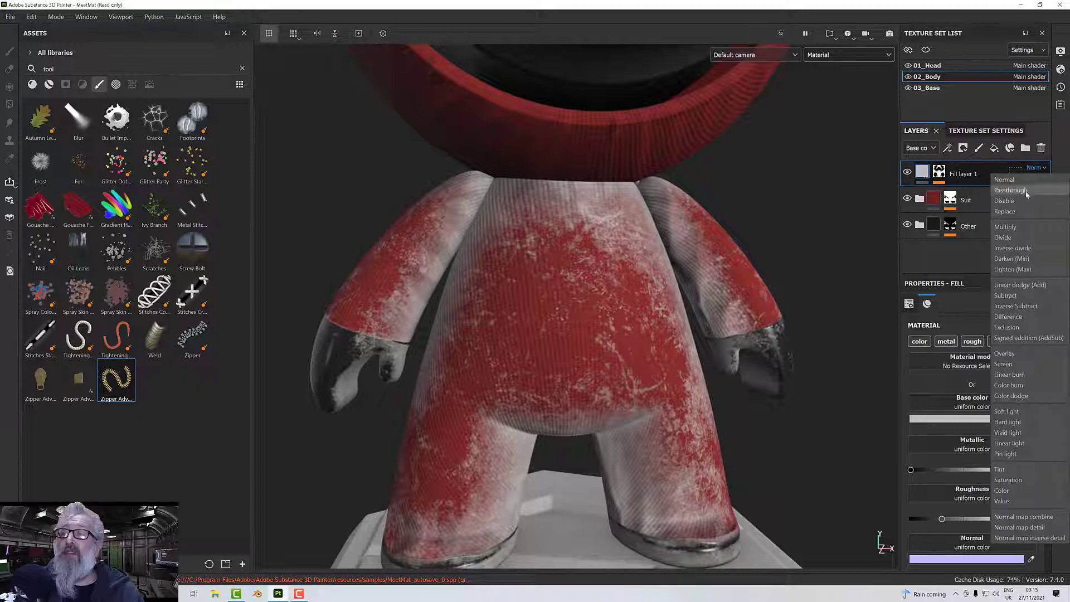
{"action": "left_click", "coordinate": [1006, 227]}
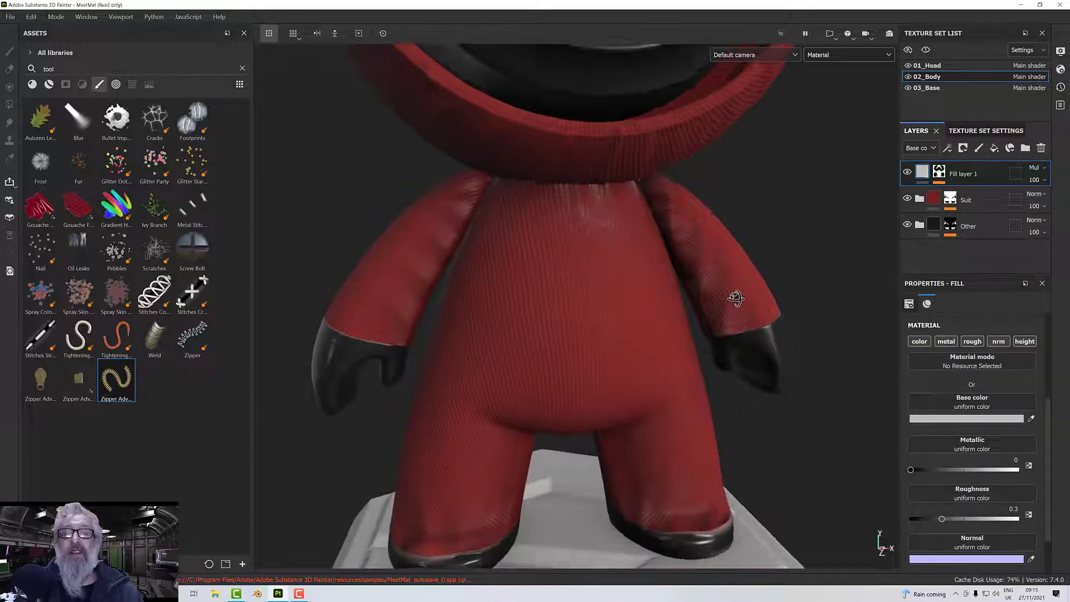
Change the dirt fill layer's base color to the grey 9A9A9A and check the figure from the side.
{"action": "left_click", "coordinate": [967, 418]}
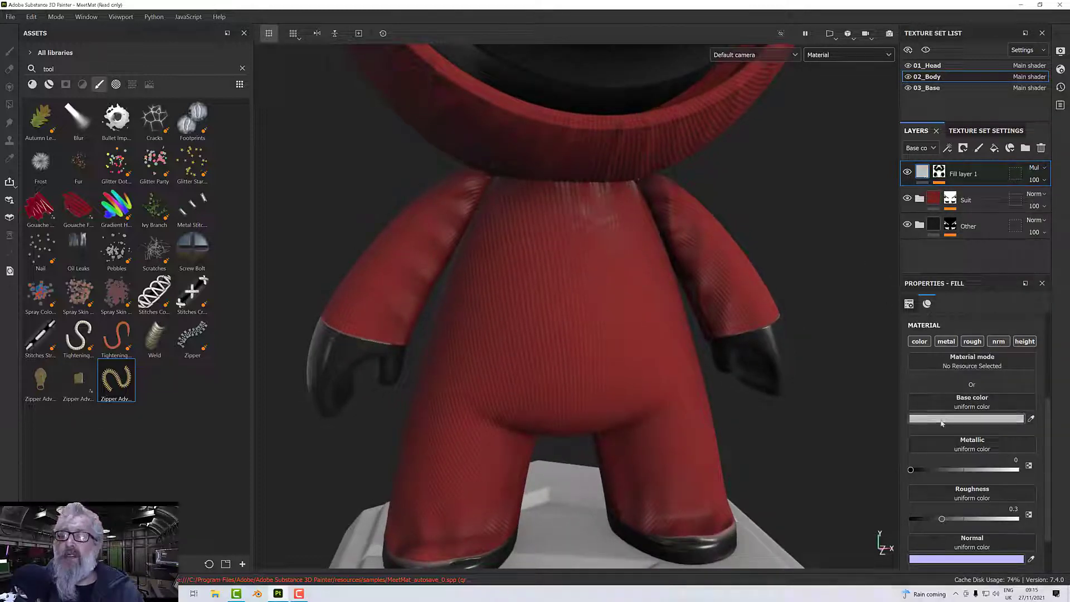
{"action": "mouse_move", "coordinate": [793, 379]}
{"action": "left_mouse_down"}
{"action": "mouse_move", "coordinate": [813, 376]}
{"action": "mouse_move", "coordinate": [807, 397]}
{"action": "mouse_move", "coordinate": [788, 397]}
{"action": "mouse_move", "coordinate": [790, 374]}
{"action": "mouse_move", "coordinate": [791, 402]}
{"action": "mouse_move", "coordinate": [794, 373]}
{"action": "left_mouse_up"}
{"action": "mouse_move", "coordinate": [630, 334]}
{"action": "left_mouse_down", "text": "alt"}
{"action": "mouse_move", "coordinate": [734, 274]}
{"action": "mouse_move", "coordinate": [705, 244]}
{"action": "mouse_move", "coordinate": [637, 264]}
{"action": "mouse_move", "coordinate": [615, 293]}
{"action": "mouse_move", "coordinate": [614, 336]}
{"action": "left_mouse_up", "text": "alt"}
{"action": "scroll", "coordinate": [614, 300], "scroll_direction": "down", "scroll_amount": 5}
{"action": "scroll", "coordinate": [613, 333], "scroll_direction": "up", "scroll_amount": 5}
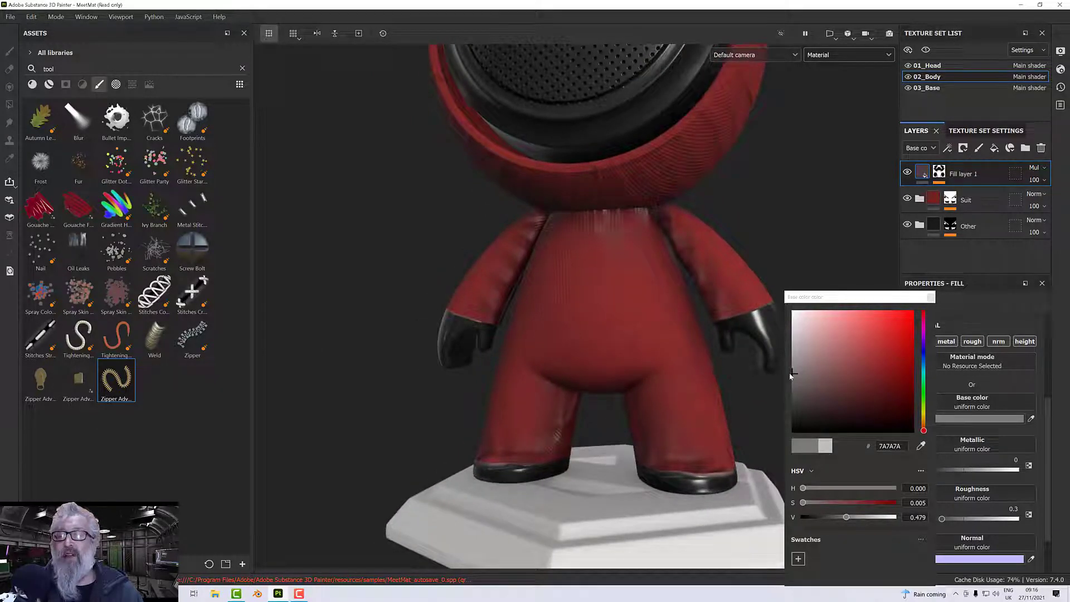
{"action": "mouse_move", "coordinate": [794, 369]}
{"action": "left_mouse_down"}
{"action": "mouse_move", "coordinate": [796, 314]}
{"action": "mouse_move", "coordinate": [792, 376]}
{"action": "mouse_move", "coordinate": [791, 359]}
{"action": "left_mouse_up"}
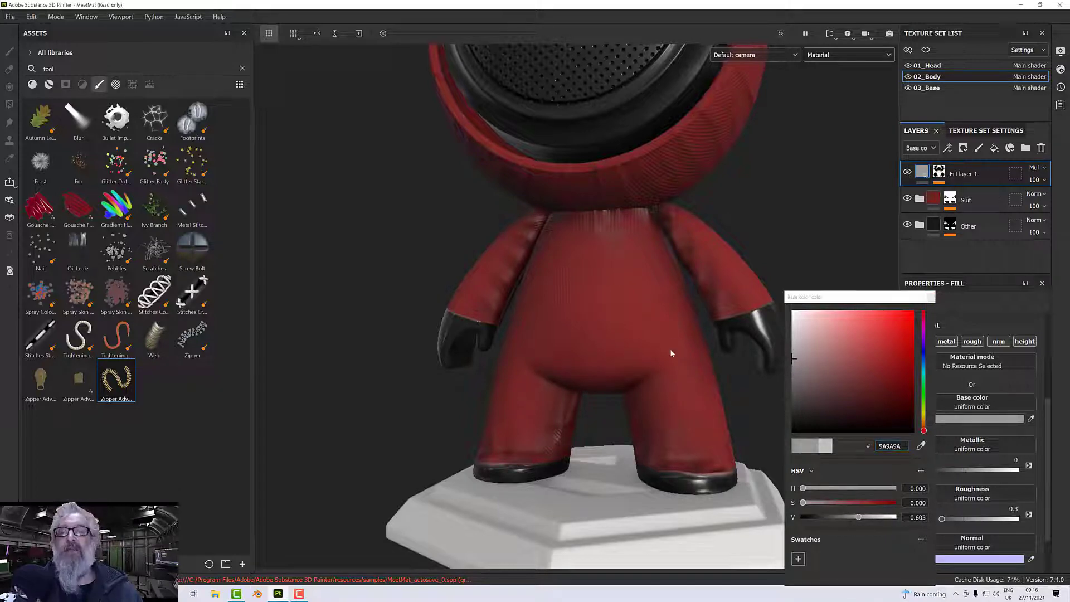
{"action": "left_click_drag", "start_coordinate": [671, 351], "coordinate": [691, 360], "text": "alt"}
{"action": "scroll", "coordinate": [687, 350], "scroll_direction": "down", "scroll_amount": 3}
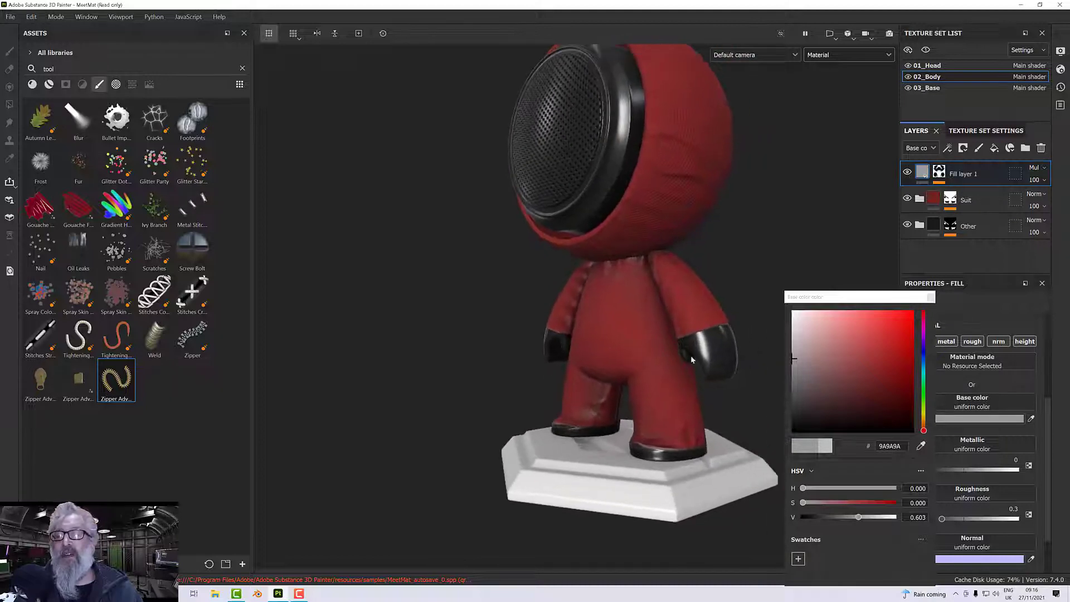
{"action": "left_click", "coordinate": [931, 298]}
{"action": "mouse_move", "coordinate": [737, 316]}
{"action": "left_mouse_down", "text": "alt"}
{"action": "mouse_move", "coordinate": [734, 290]}
{"action": "mouse_move", "coordinate": [743, 316]}
{"action": "left_mouse_up", "text": "alt"}
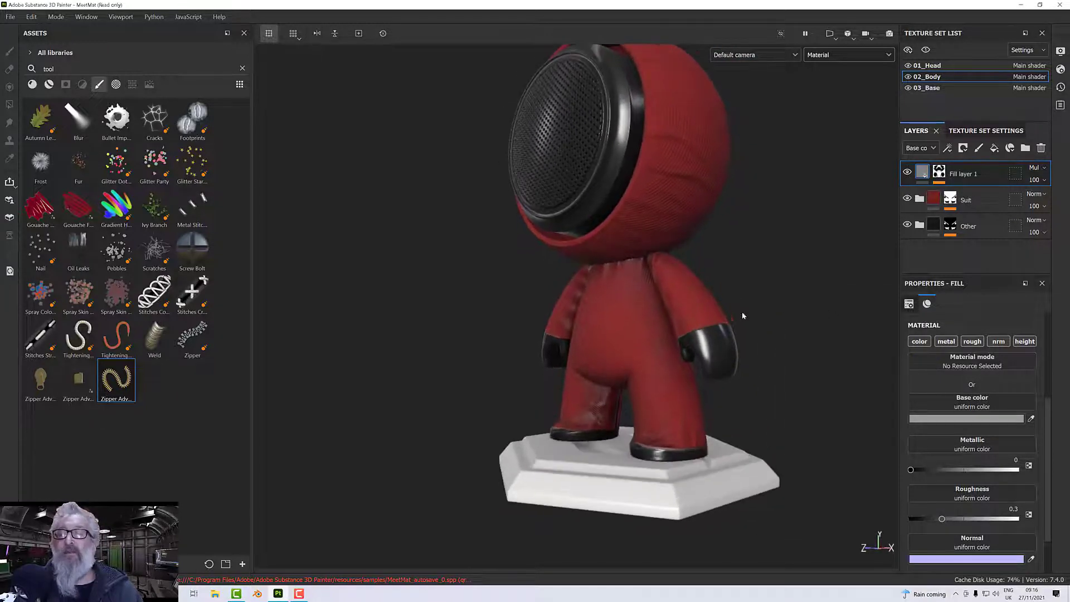
Disable the dirt fill layer's metal channel, try its Roughness at 0, and raise it to about 0.82.
{"action": "left_click", "coordinate": [951, 342]}
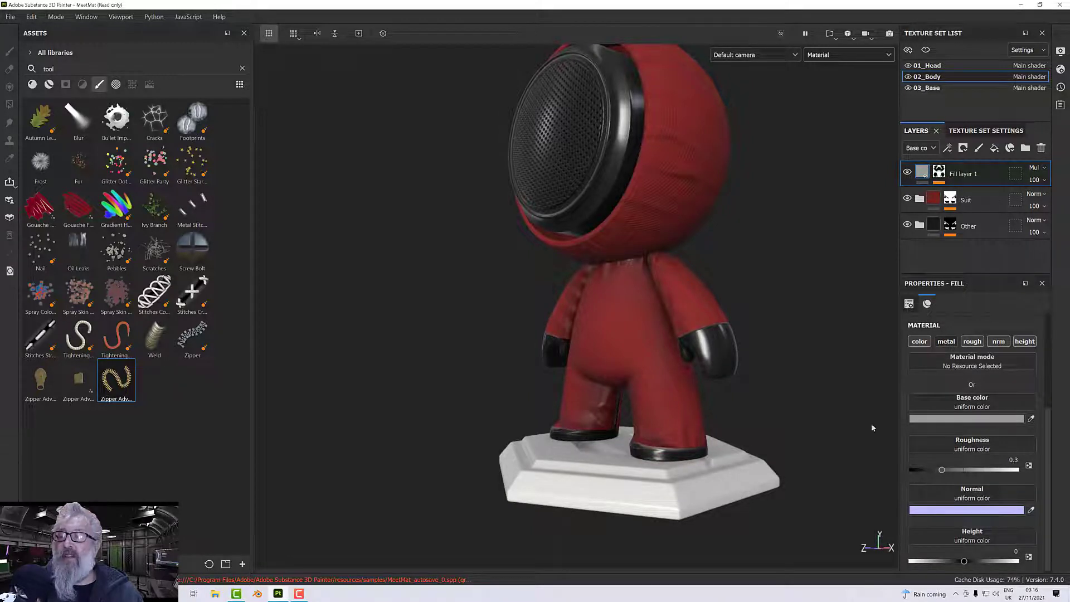
{"action": "scroll", "coordinate": [653, 382], "scroll_direction": "up", "scroll_amount": 5}
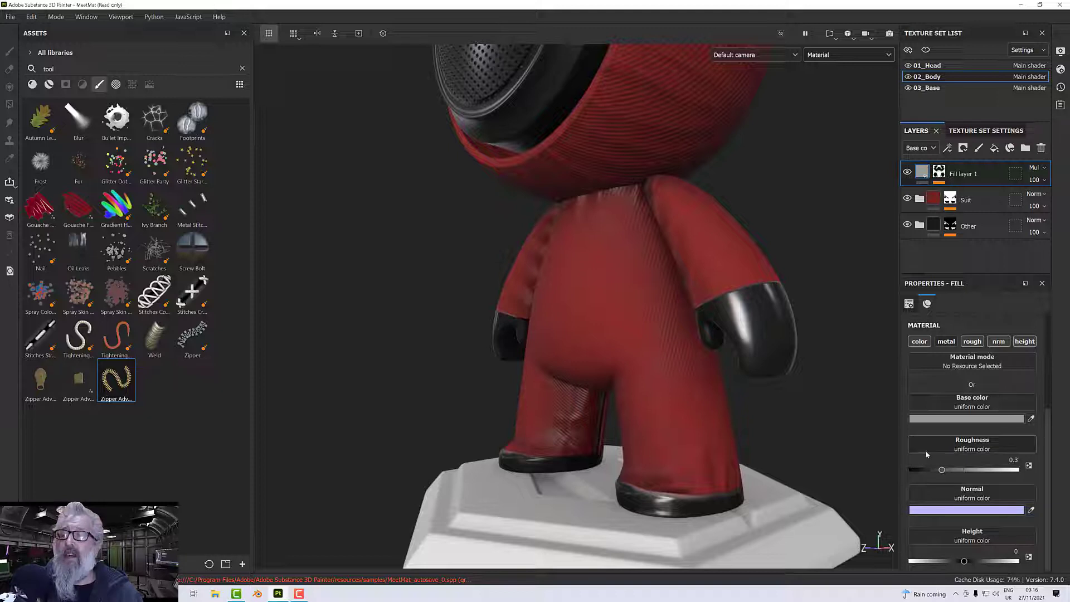
{"action": "mouse_move", "coordinate": [942, 470]}
{"action": "left_mouse_down"}
{"action": "mouse_move", "coordinate": [1017, 470]}
{"action": "mouse_move", "coordinate": [892, 479]}
{"action": "left_mouse_up"}
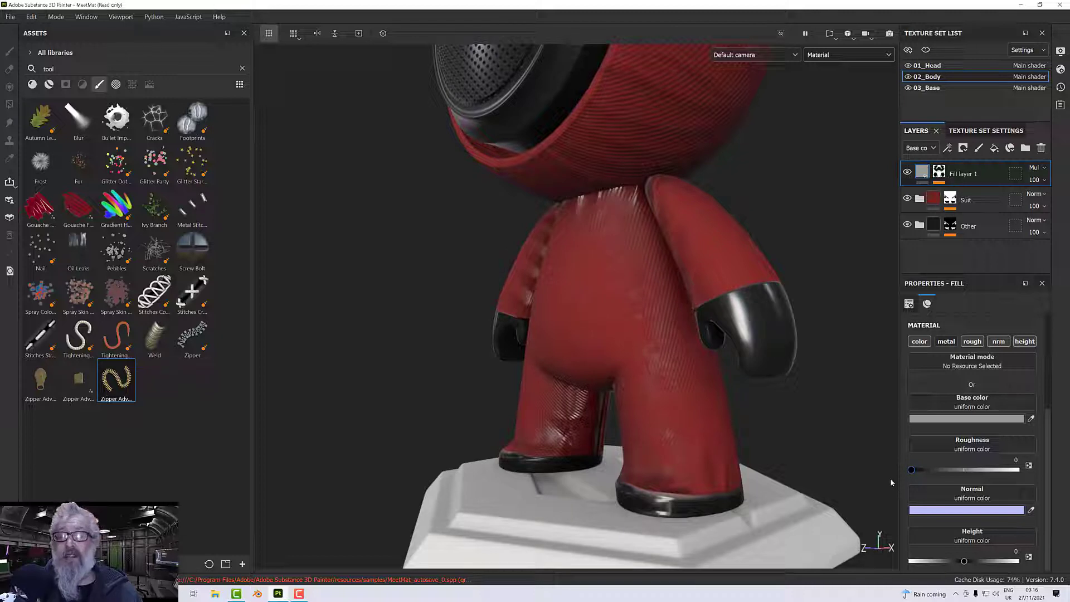
{"action": "left_click_drag", "start_coordinate": [912, 470], "coordinate": [988, 477]}
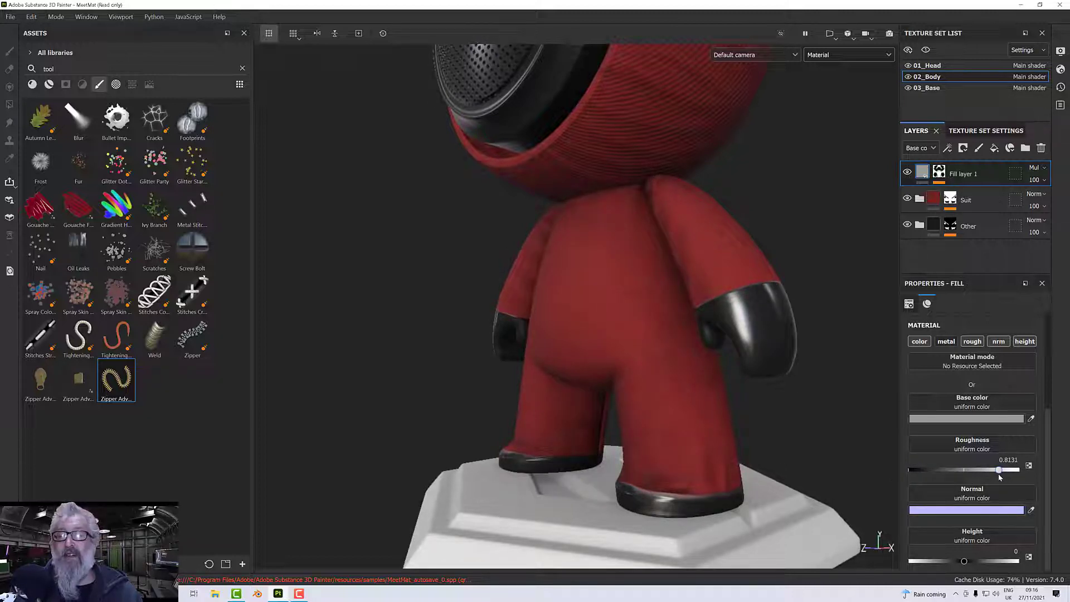
{"action": "left_click_drag", "start_coordinate": [999, 473], "coordinate": [1001, 474]}
{"action": "left_click_drag", "start_coordinate": [710, 410], "coordinate": [811, 400], "text": "alt"}
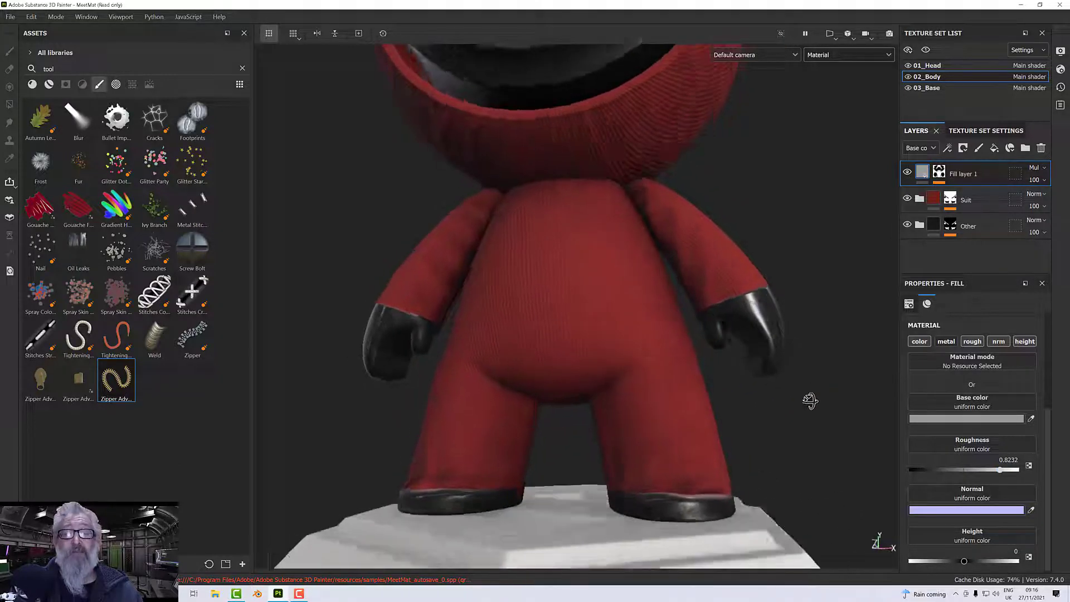
Display the Roughness channel in the viewport and raise the dirt fill layer's Roughness to 1.
{"action": "scroll", "coordinate": [661, 366], "scroll_direction": "up", "scroll_amount": 5}
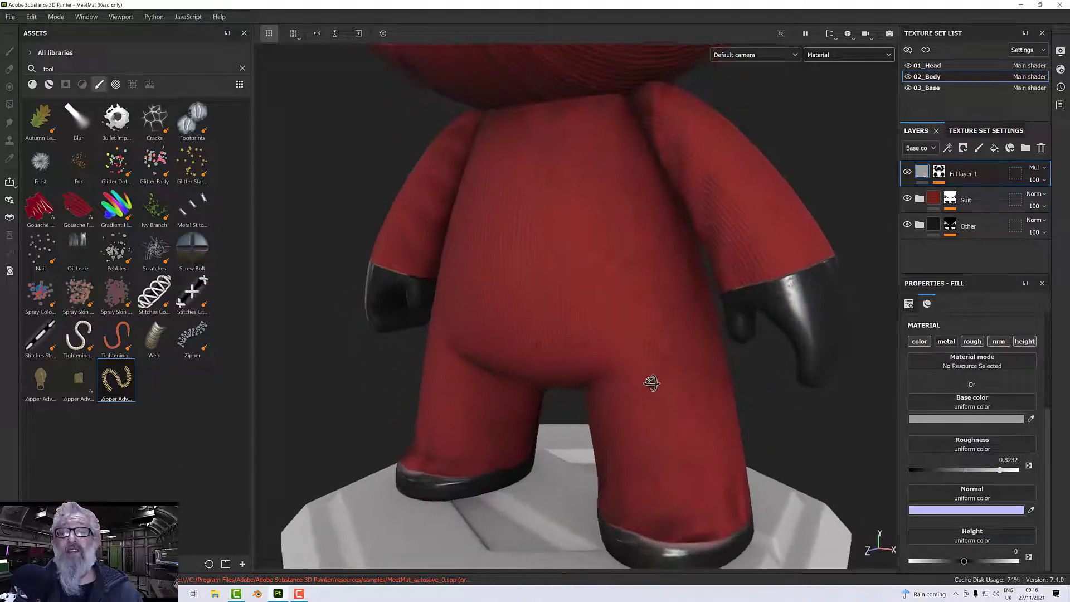
{"action": "left_click_drag", "start_coordinate": [652, 383], "coordinate": [661, 386], "text": "alt"}
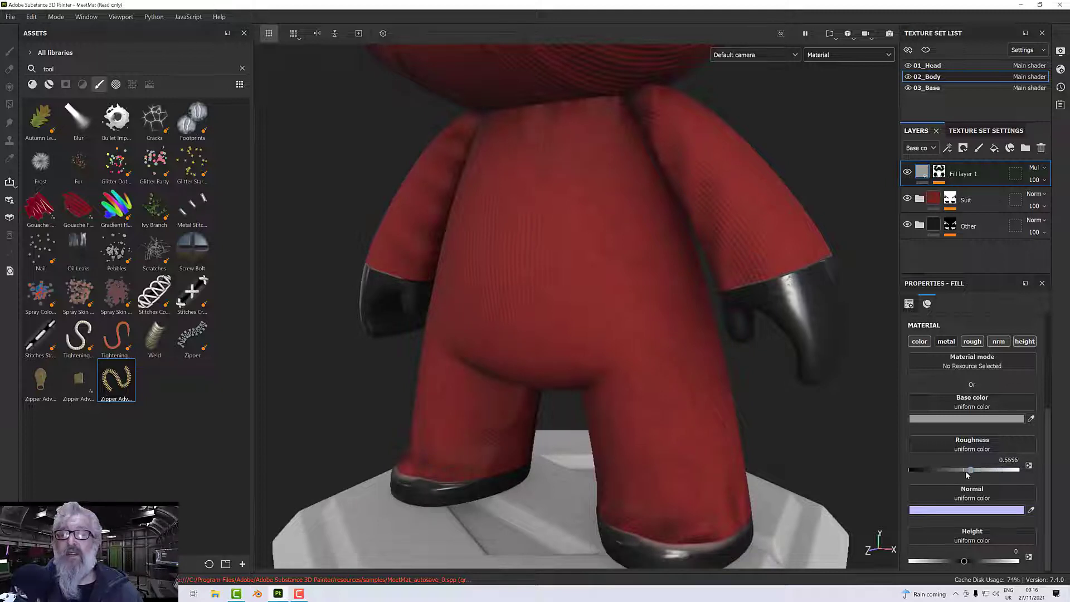
{"action": "left_click", "coordinate": [833, 59]}
{"action": "left_click", "coordinate": [837, 121]}
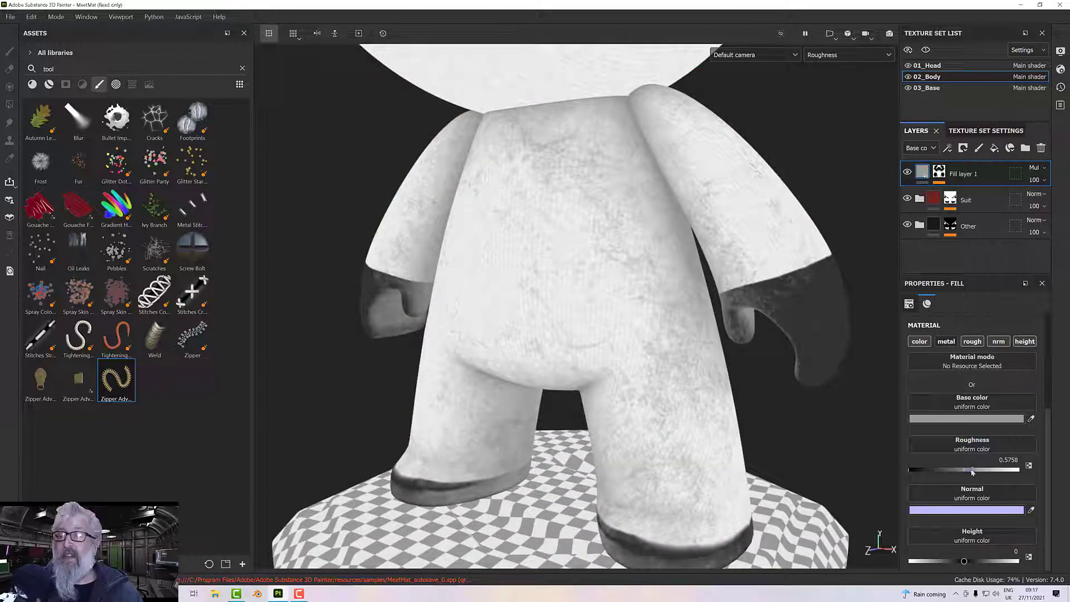
{"action": "left_click_drag", "start_coordinate": [973, 472], "coordinate": [1020, 481]}
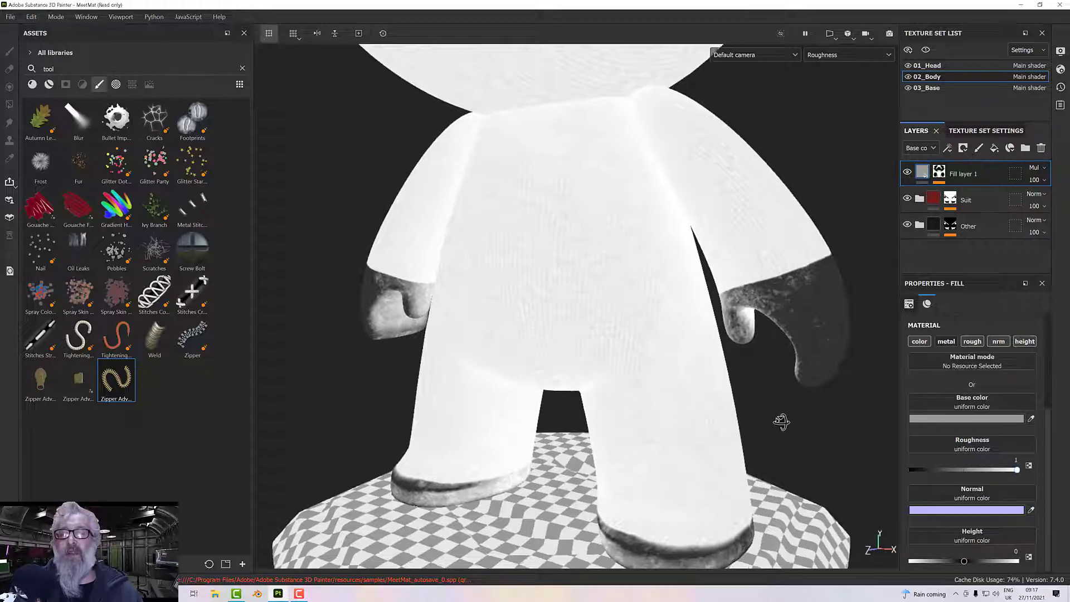
Examine the roughness of the dirt on the body, gloves and shoes from several distances and angles.
{"action": "scroll", "coordinate": [781, 422], "scroll_direction": "up", "scroll_amount": 2}
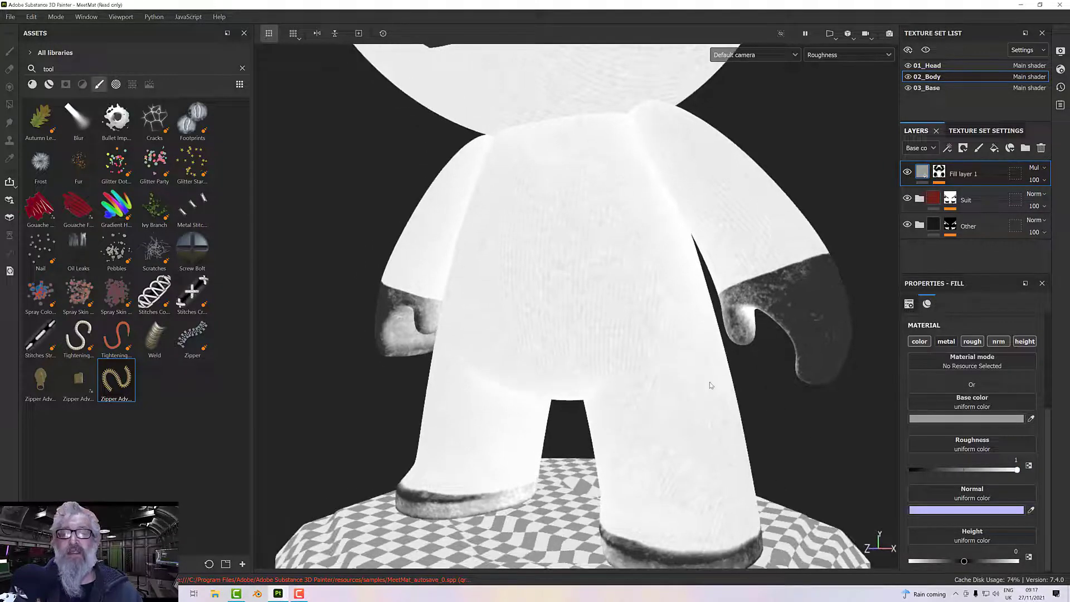
{"action": "scroll", "coordinate": [711, 384], "scroll_direction": "down", "scroll_amount": 1}
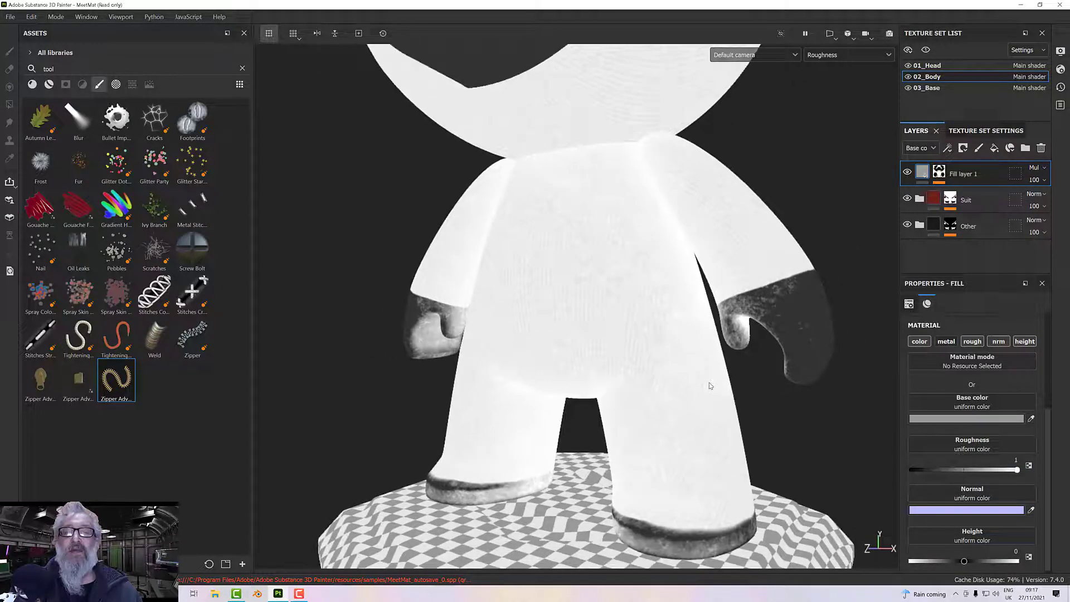
{"action": "mouse_move", "coordinate": [710, 386]}
{"action": "left_mouse_down", "text": "alt"}
{"action": "mouse_move", "coordinate": [736, 366]}
{"action": "mouse_move", "coordinate": [749, 384]}
{"action": "mouse_move", "coordinate": [694, 379]}
{"action": "left_mouse_up", "text": "alt"}
{"action": "scroll", "coordinate": [700, 372], "scroll_direction": "up", "scroll_amount": 3}
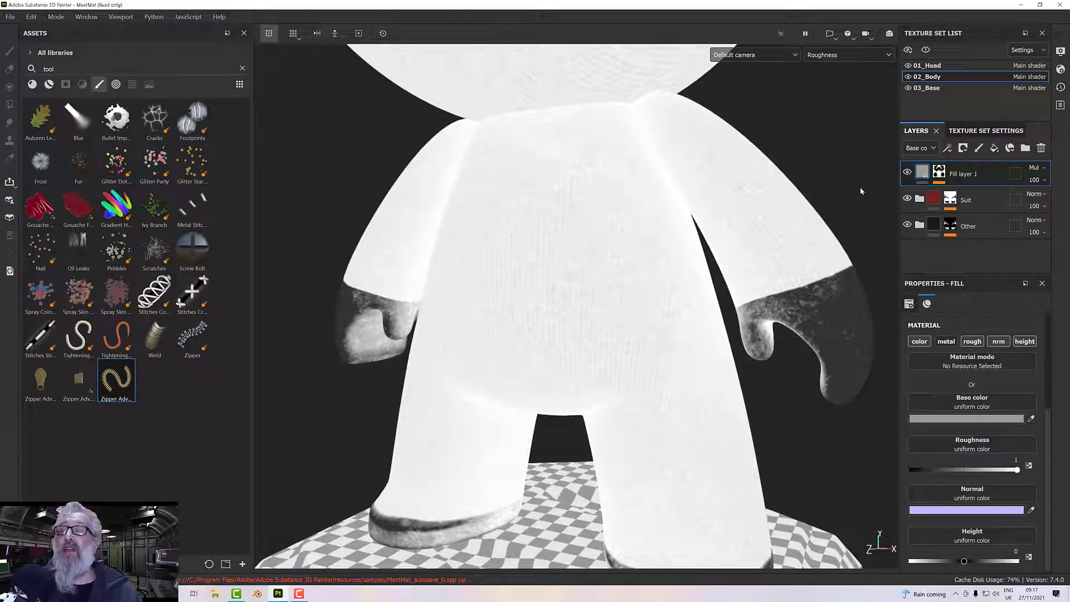
{"action": "scroll", "coordinate": [720, 223], "scroll_direction": "down", "scroll_amount": 3}
{"action": "middle_click_drag", "start_coordinate": [728, 230], "coordinate": [722, 256], "text": "alt"}
{"action": "left_click_drag", "start_coordinate": [707, 267], "coordinate": [716, 258], "text": "alt"}
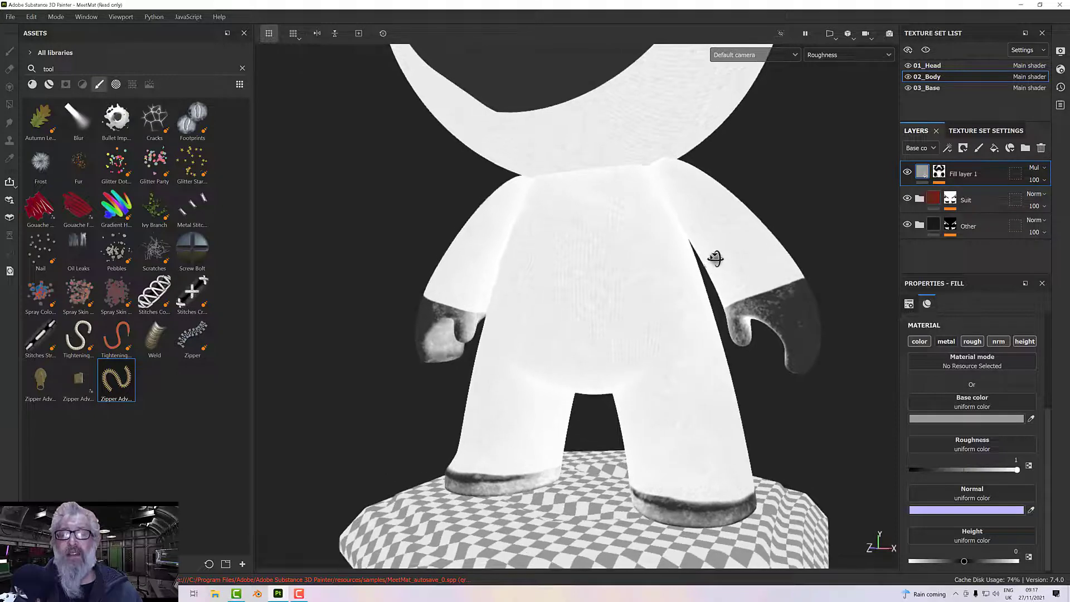
Display the full Material in the viewport and look over the figure's head and body.
{"action": "left_click", "coordinate": [830, 54]}
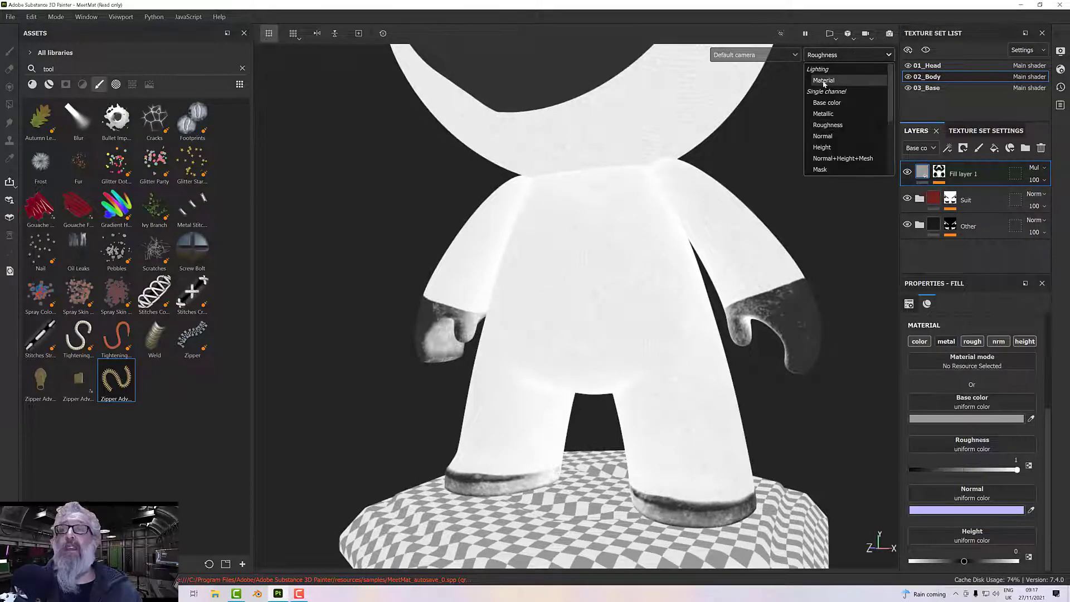
{"action": "left_click", "coordinate": [824, 82]}
{"action": "scroll", "coordinate": [687, 251], "scroll_direction": "down", "scroll_amount": 3}
{"action": "left_click_drag", "start_coordinate": [687, 251], "coordinate": [714, 245], "text": "alt"}
{"action": "middle_click_drag", "start_coordinate": [713, 251], "coordinate": [682, 333], "text": "alt"}
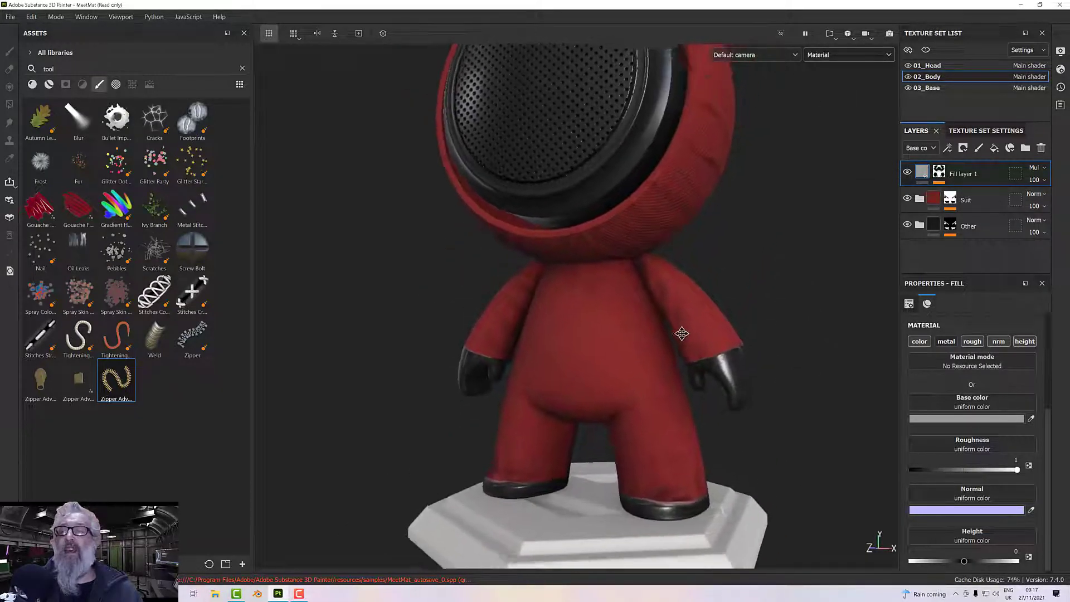
{"action": "left_click_drag", "start_coordinate": [682, 333], "coordinate": [667, 340], "text": "alt"}
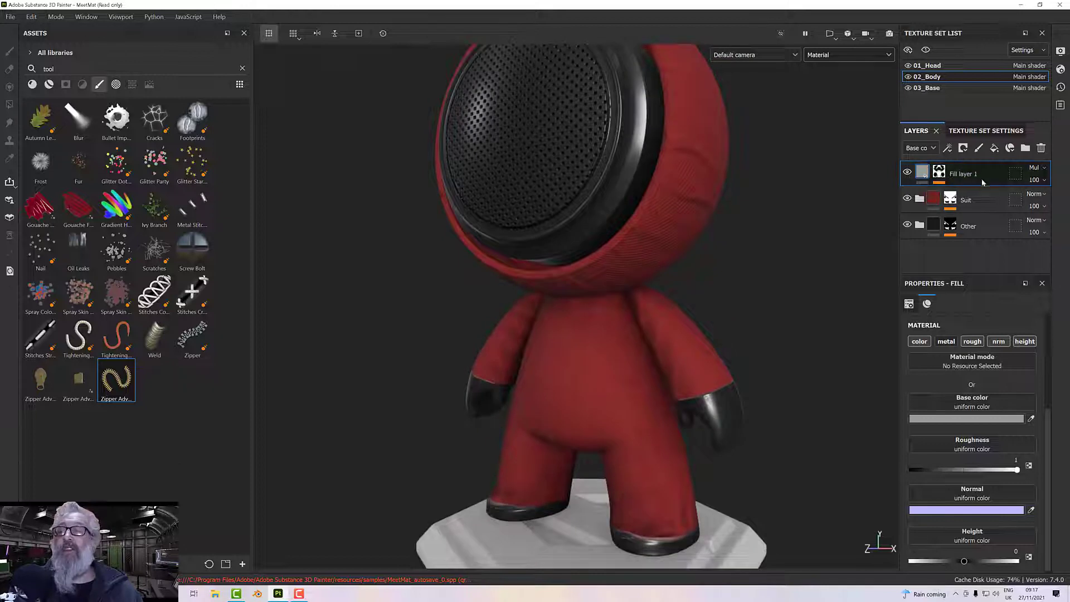
Disable the normal and height channels of the body's dirt fill layer.
{"action": "scroll", "coordinate": [960, 484], "scroll_direction": "down", "scroll_amount": 1}
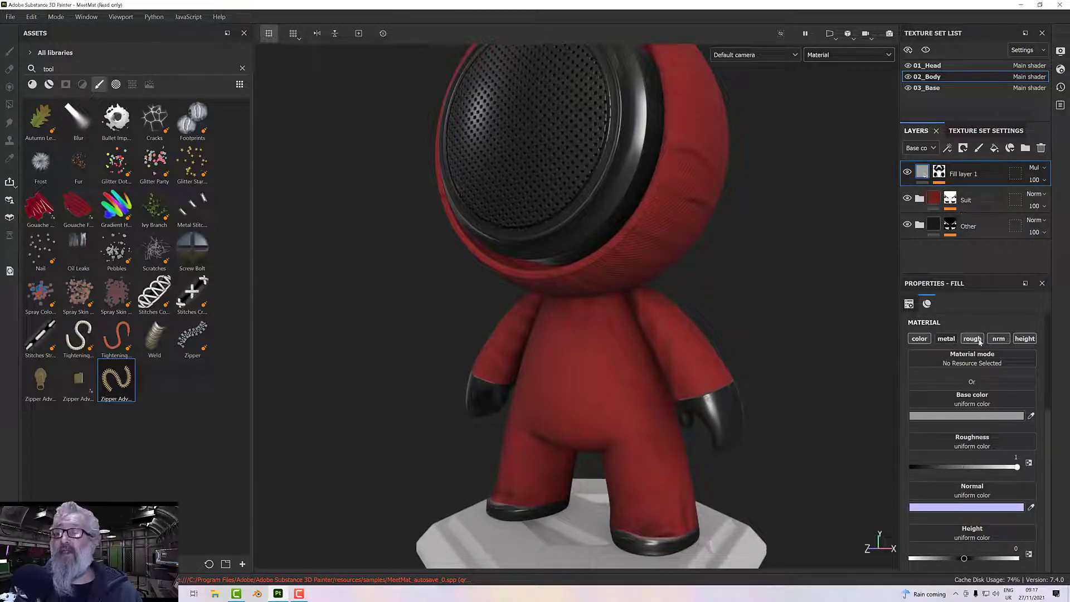
{"action": "left_click", "coordinate": [999, 338]}
{"action": "left_click", "coordinate": [1025, 338]}
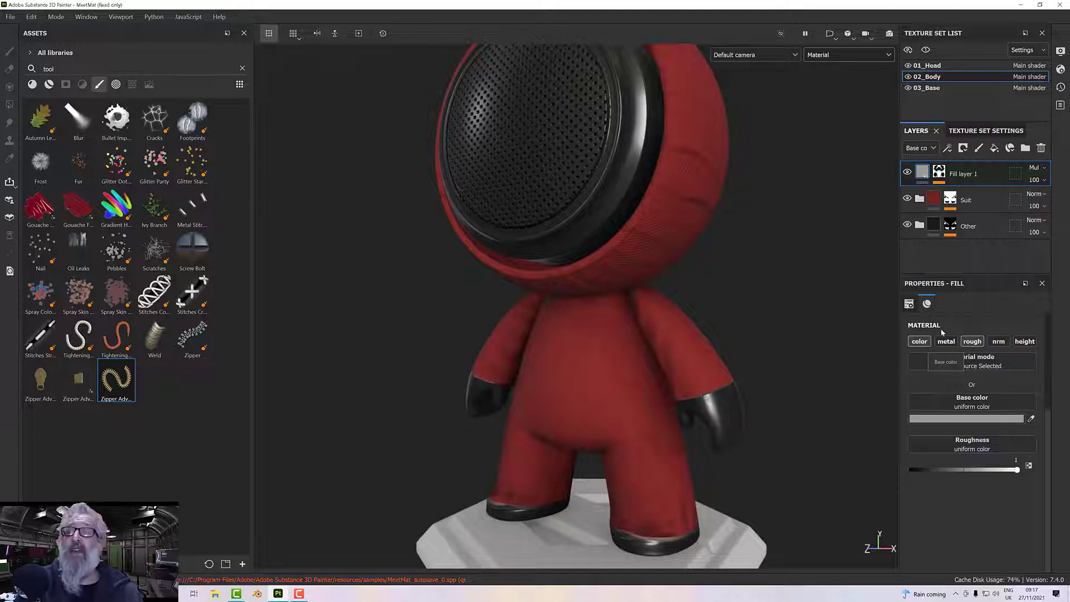
Copy the dirt fill layer from the 02_Body texture set and paste it above the Mask folder in 01_Head.
{"action": "right_click", "coordinate": [961, 177]}
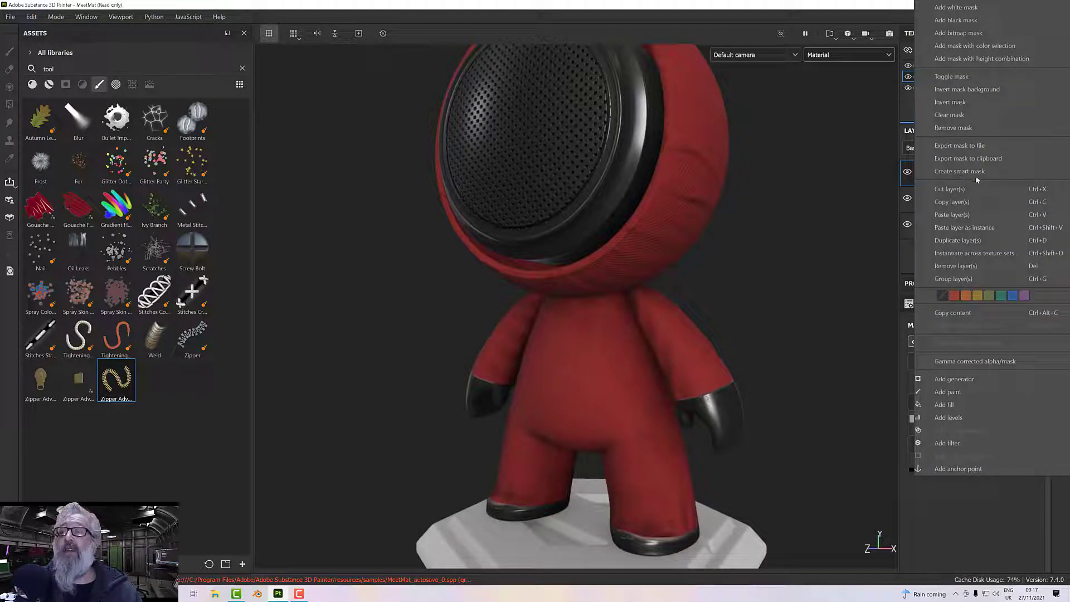
{"action": "left_click", "coordinate": [964, 203]}
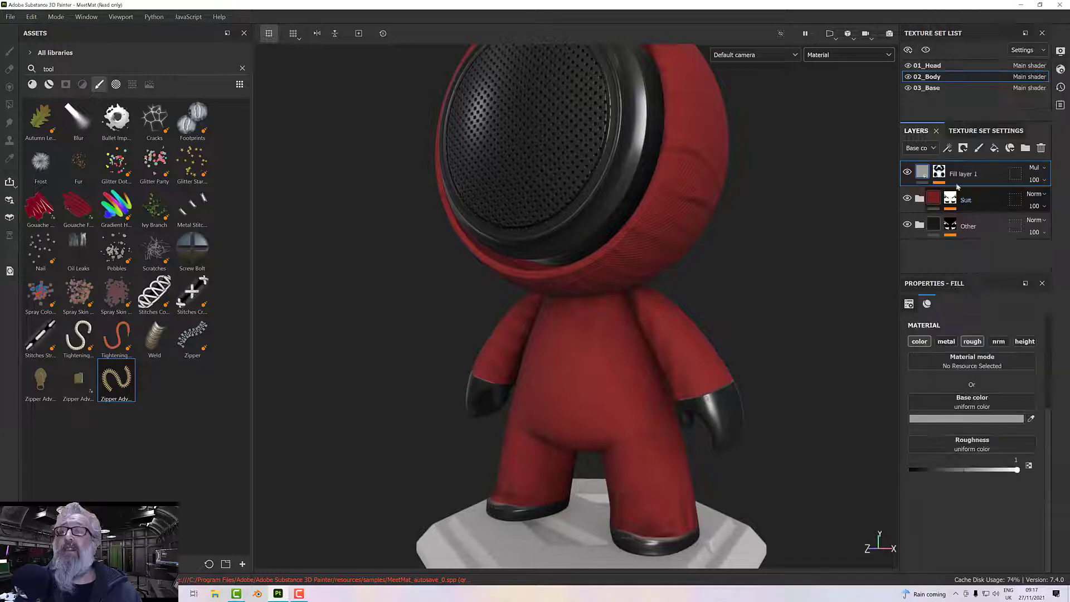
{"action": "left_click", "coordinate": [930, 67]}
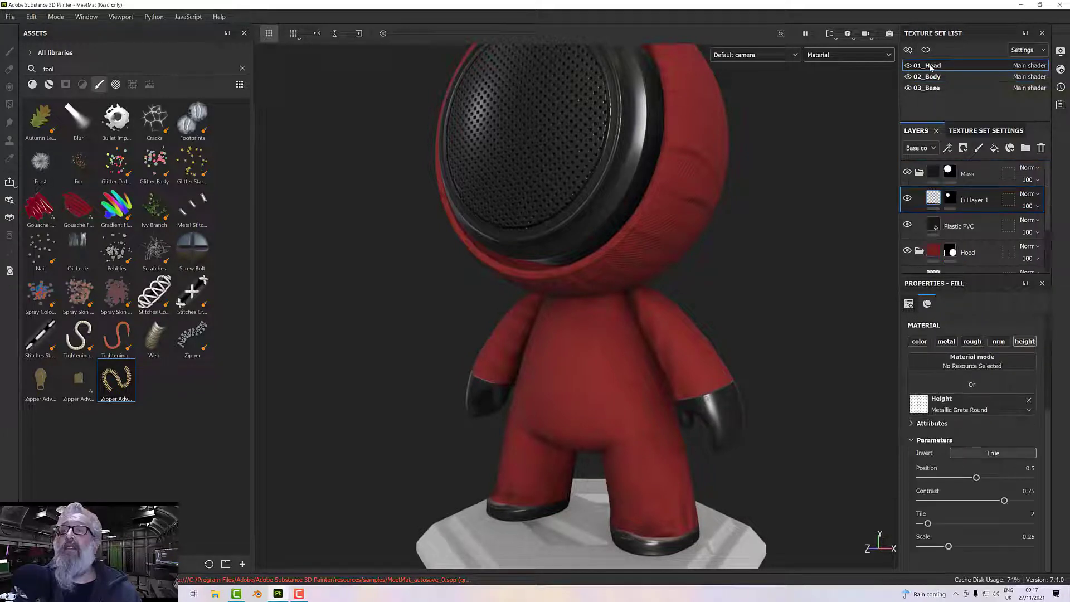
{"action": "left_click", "coordinate": [969, 179]}
{"action": "right_click", "coordinate": [969, 179]}
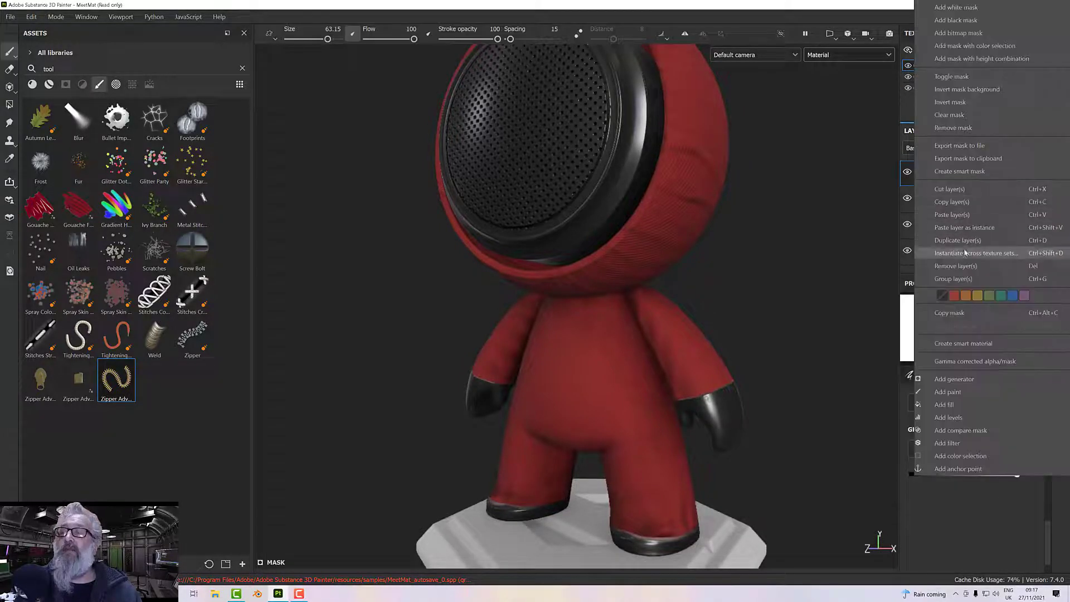
{"action": "left_click", "coordinate": [960, 218]}
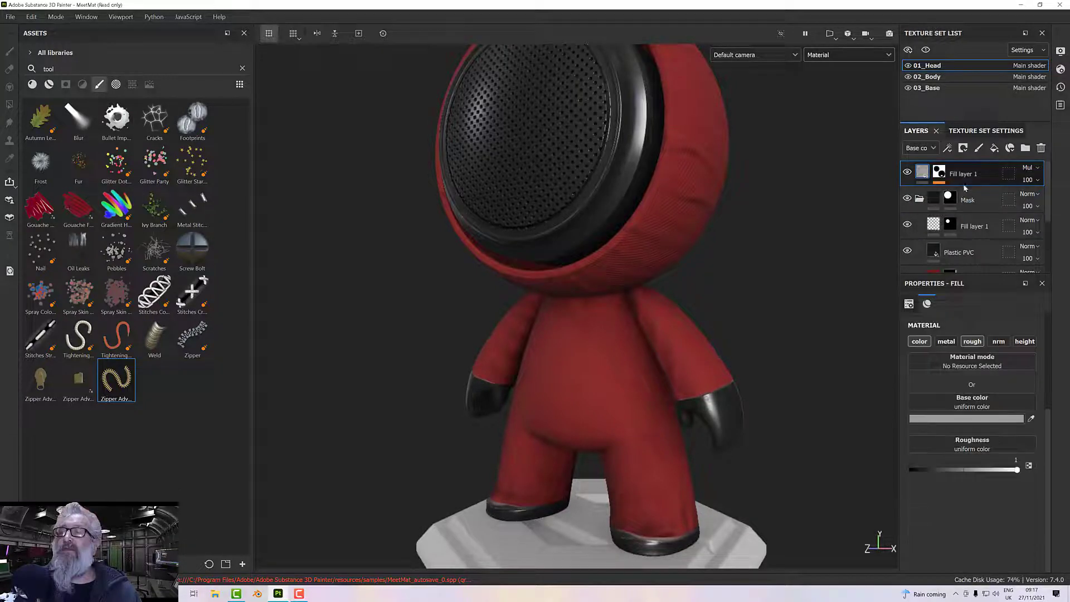
Inspect the head with the viewport showing the Roughness channel and the Mask channel.
{"action": "left_click_drag", "start_coordinate": [723, 251], "coordinate": [792, 154], "text": "alt"}
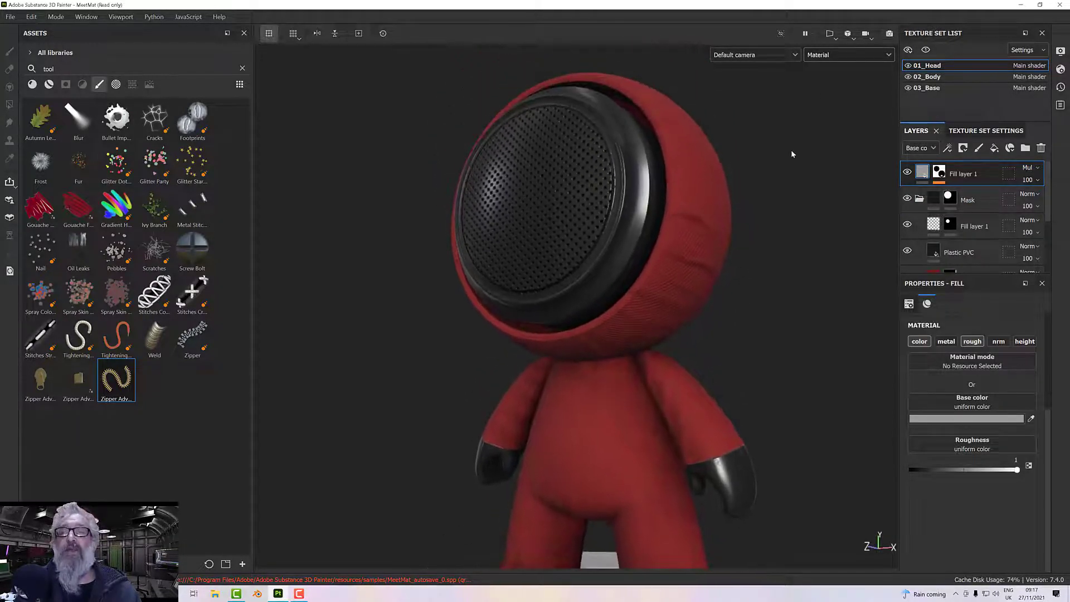
{"action": "left_click", "coordinate": [833, 55]}
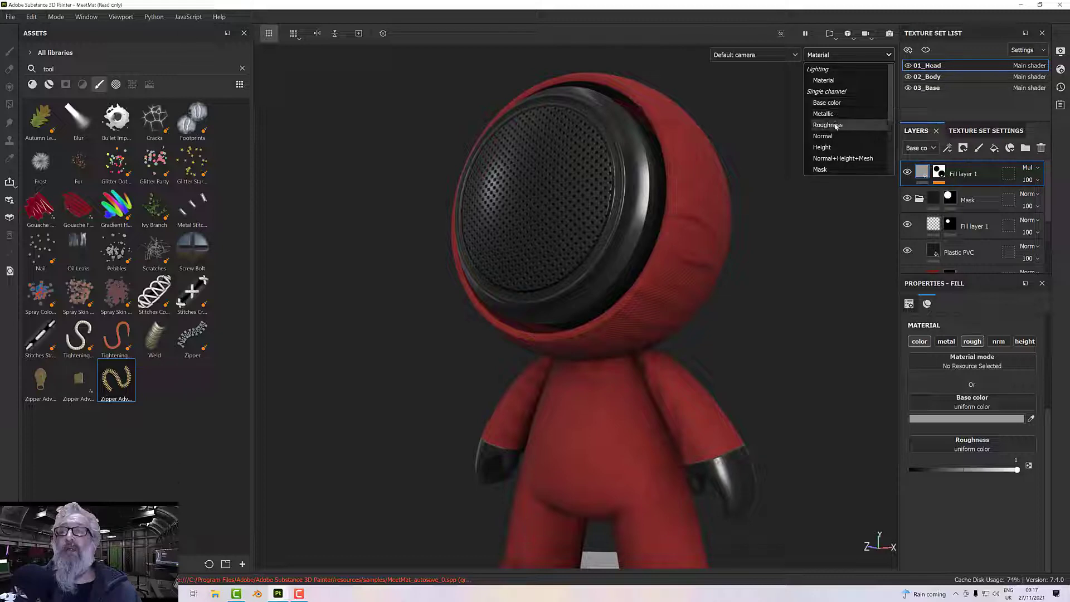
{"action": "left_click", "coordinate": [835, 127]}
{"action": "left_click_drag", "start_coordinate": [835, 127], "coordinate": [836, 214], "text": "alt"}
{"action": "left_click", "coordinate": [848, 56]}
{"action": "scroll", "coordinate": [833, 139], "scroll_direction": "down", "scroll_amount": 2}
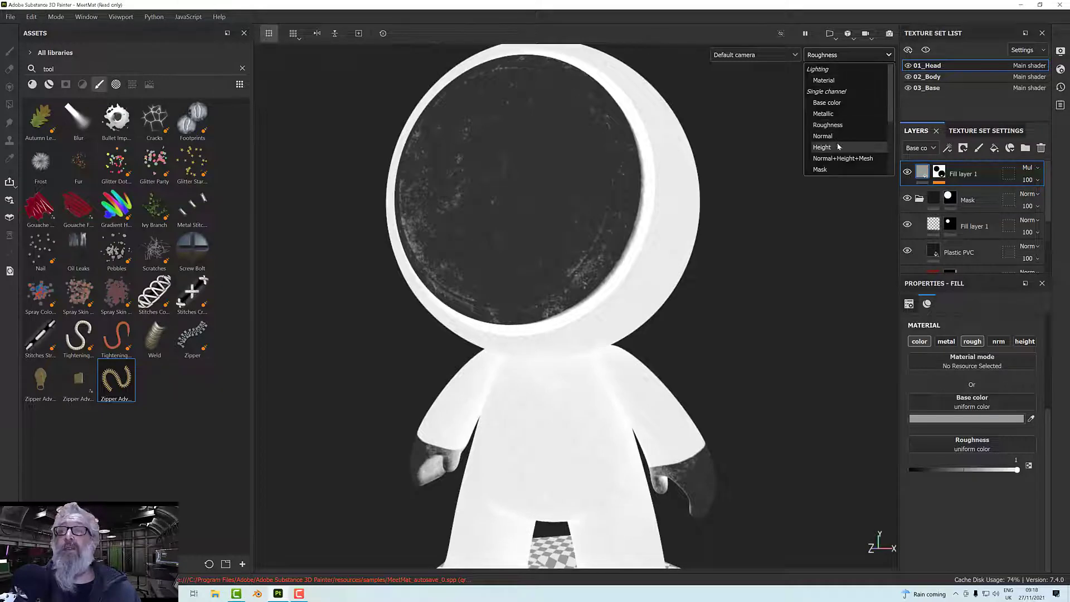
{"action": "left_click", "coordinate": [832, 126]}
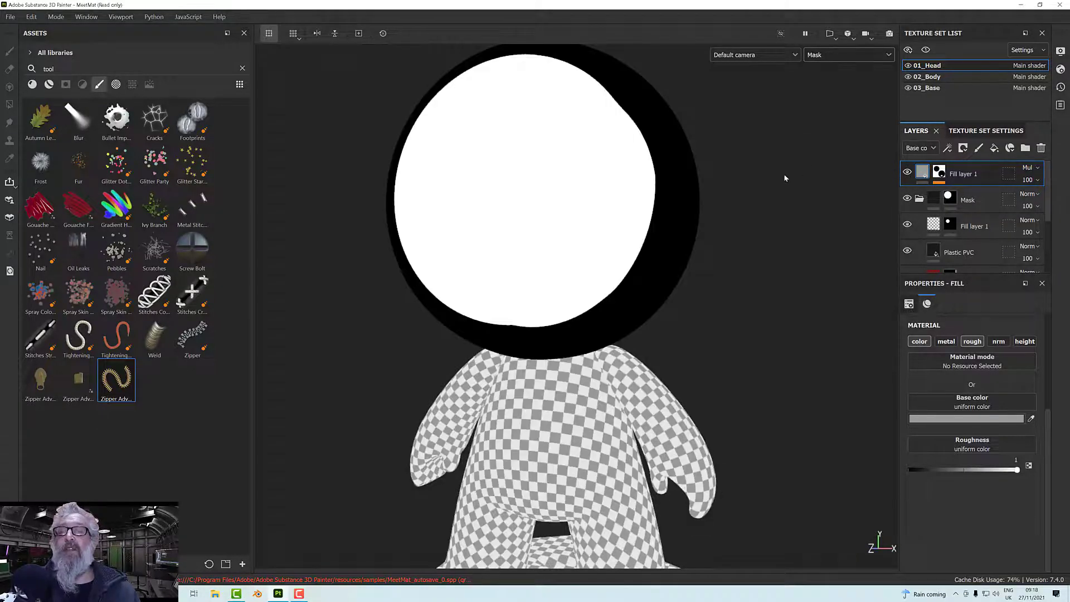
{"action": "left_click_drag", "start_coordinate": [784, 175], "coordinate": [713, 220], "text": "alt"}
{"action": "middle_click_drag", "start_coordinate": [713, 220], "coordinate": [723, 242], "text": "alt"}
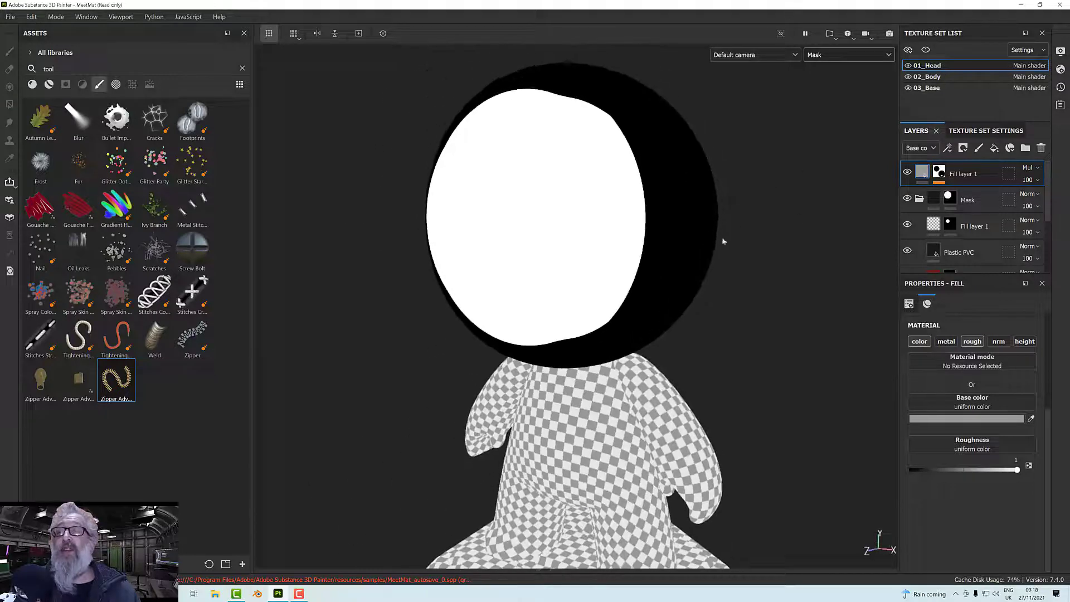
In the Dirt generator on the head layer's mask, set Dirt Level to 0.52 and Dirt Contrast to 0.66.
{"action": "left_click", "coordinate": [942, 174]}
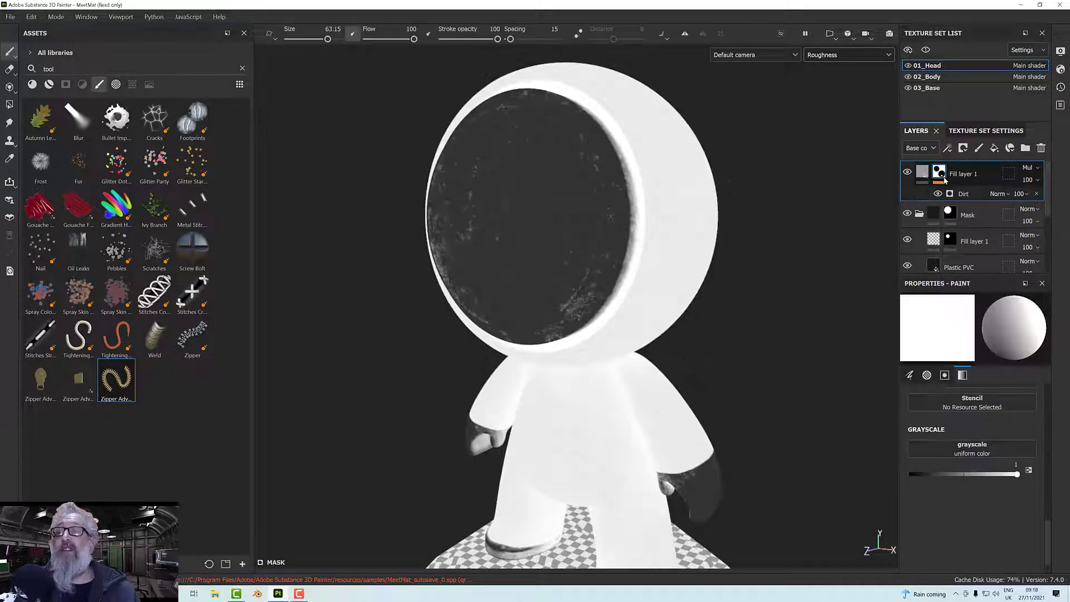
{"action": "left_click", "coordinate": [974, 196]}
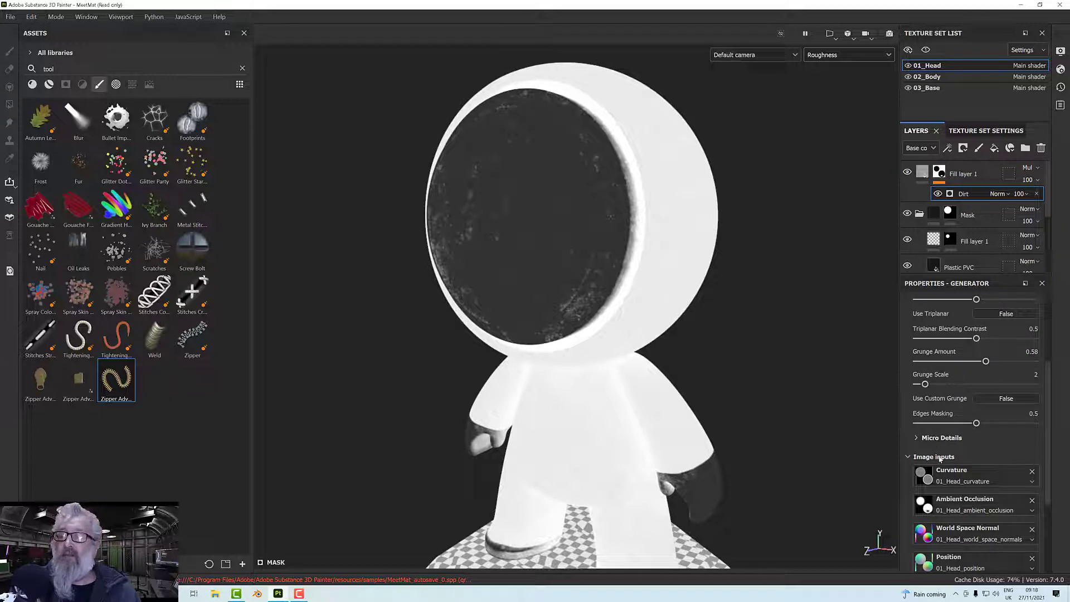
{"action": "scroll", "coordinate": [947, 352], "scroll_direction": "up", "scroll_amount": 3}
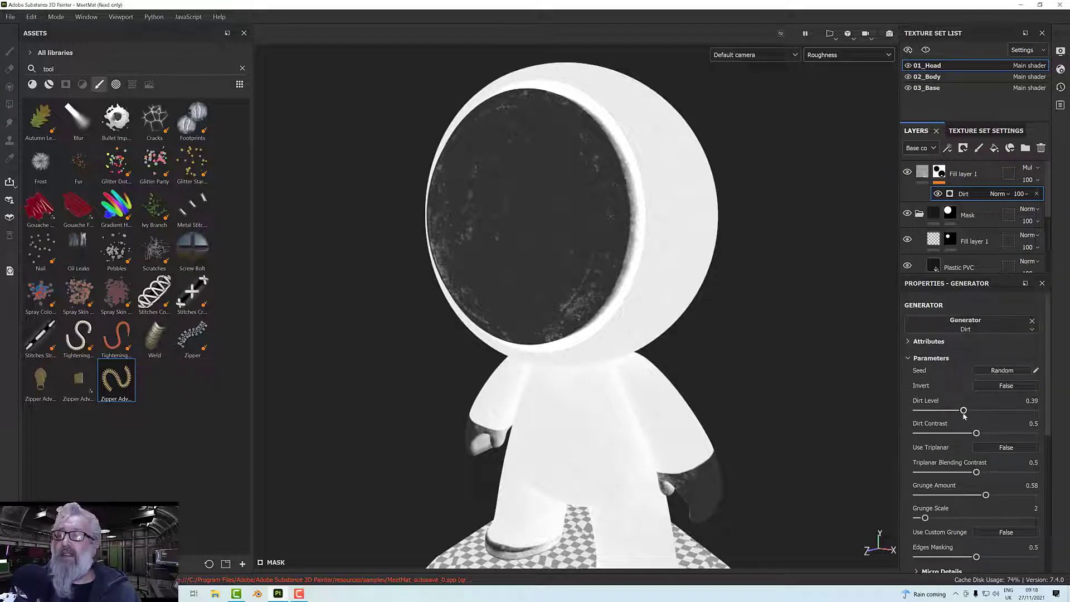
{"action": "left_click_drag", "start_coordinate": [964, 411], "coordinate": [993, 434]}
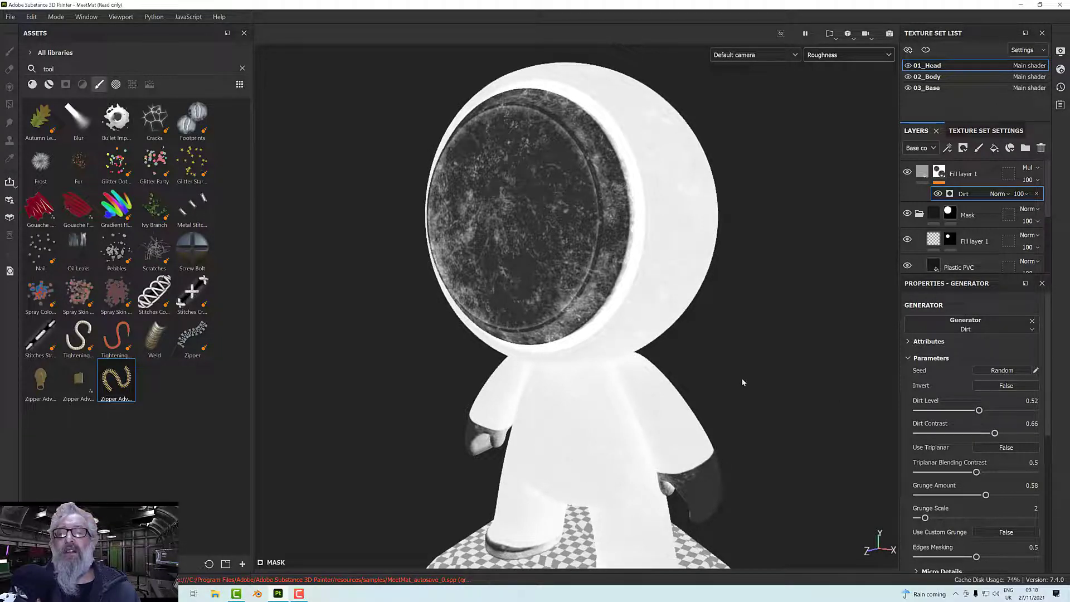
Check the dirt around the side of the head and set the generator's Grunge Amount to 0.52.
{"action": "left_click_drag", "start_coordinate": [741, 383], "coordinate": [674, 262], "text": "alt"}
{"action": "scroll", "coordinate": [662, 264], "scroll_direction": "up", "scroll_amount": 3}
{"action": "scroll", "coordinate": [662, 265], "scroll_direction": "up", "scroll_amount": 1}
{"action": "scroll", "coordinate": [949, 490], "scroll_direction": "down", "scroll_amount": 1}
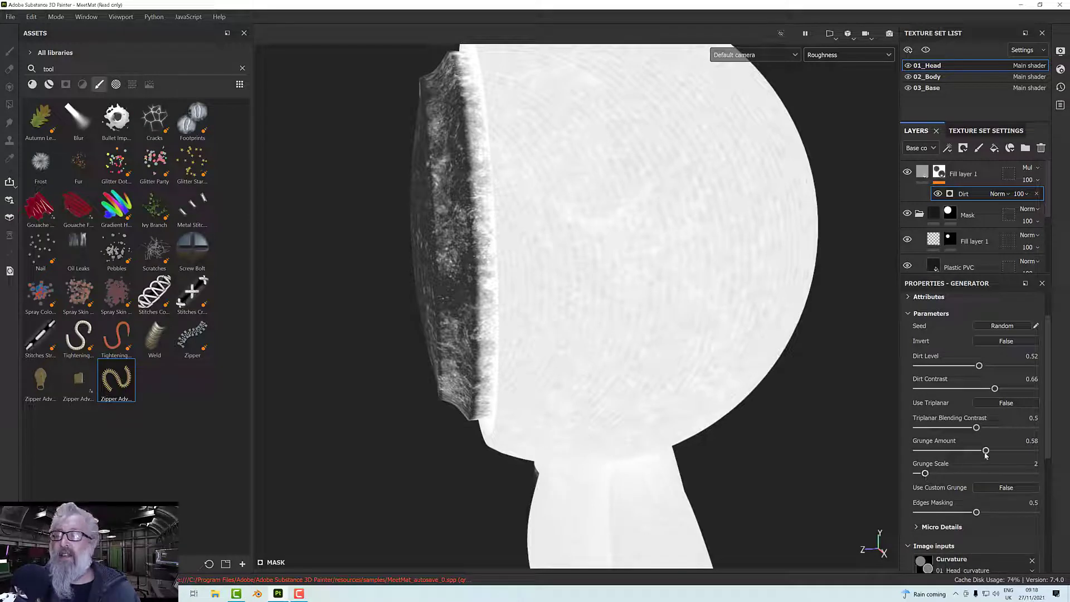
{"action": "mouse_move", "coordinate": [986, 452]}
{"action": "left_mouse_down"}
{"action": "mouse_move", "coordinate": [969, 453]}
{"action": "mouse_move", "coordinate": [979, 454]}
{"action": "left_mouse_up"}
{"action": "left_click_drag", "start_coordinate": [634, 351], "coordinate": [733, 361], "text": "alt"}
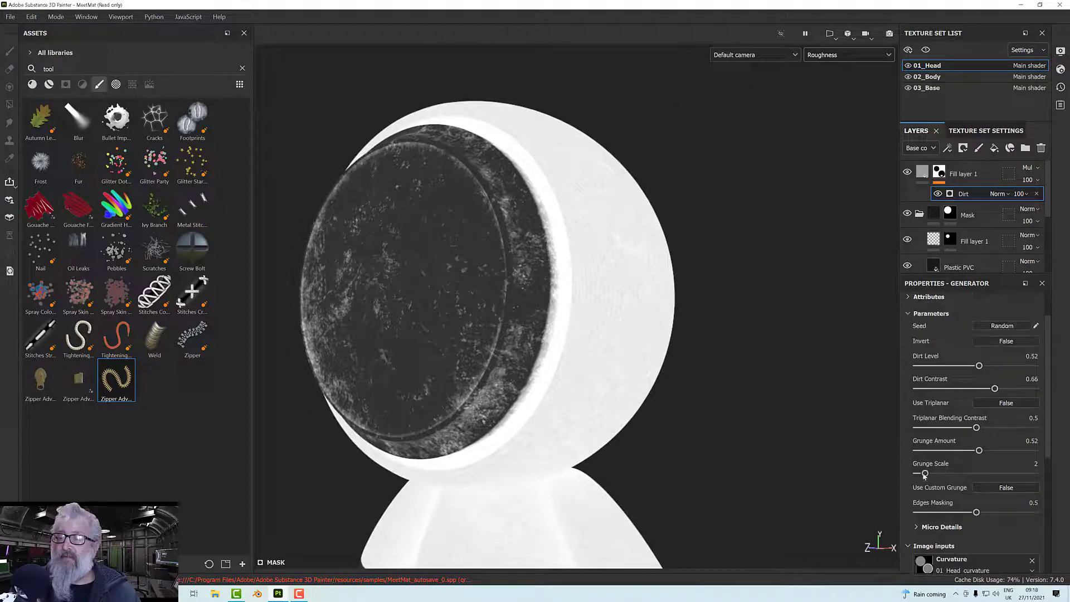
Display the full Material in the viewport and examine the dirt on the head and whole figure from several angles.
{"action": "left_click_drag", "start_coordinate": [604, 381], "coordinate": [609, 352], "text": "alt"}
{"action": "left_click", "coordinate": [848, 55]}
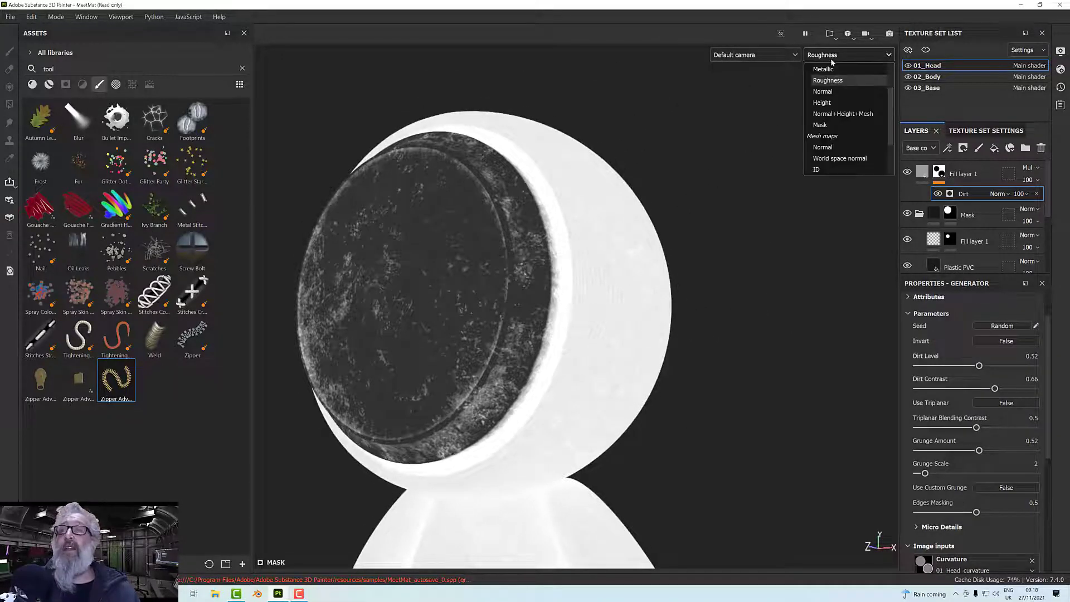
{"action": "left_click", "coordinate": [830, 79]}
{"action": "scroll", "coordinate": [704, 273], "scroll_direction": "down", "scroll_amount": 3}
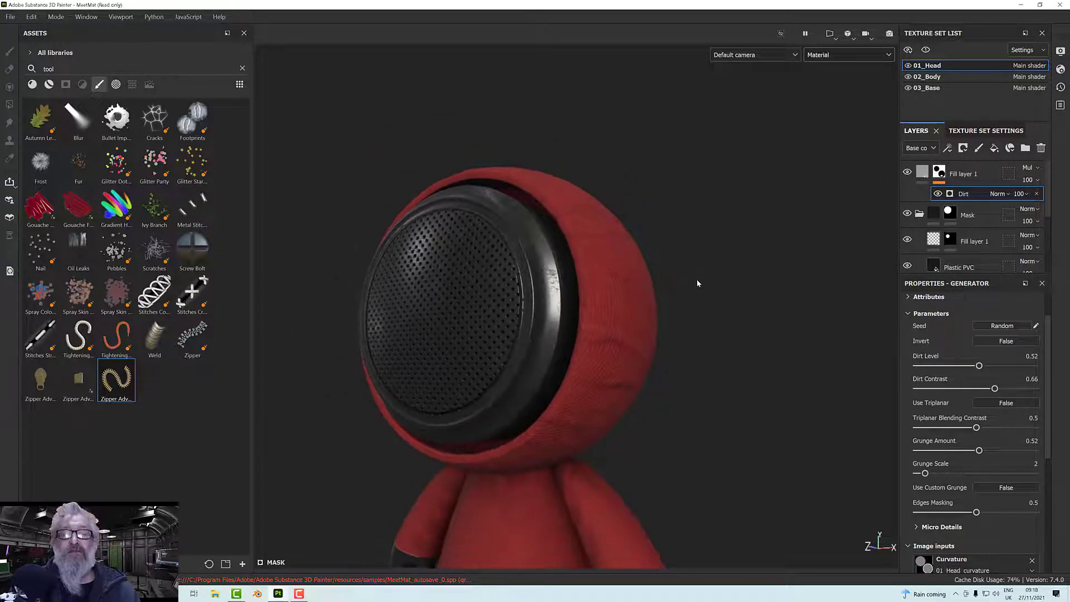
{"action": "left_click_drag", "start_coordinate": [697, 285], "coordinate": [709, 267], "text": "alt"}
{"action": "middle_click_drag", "start_coordinate": [709, 267], "coordinate": [774, 151], "text": "alt"}
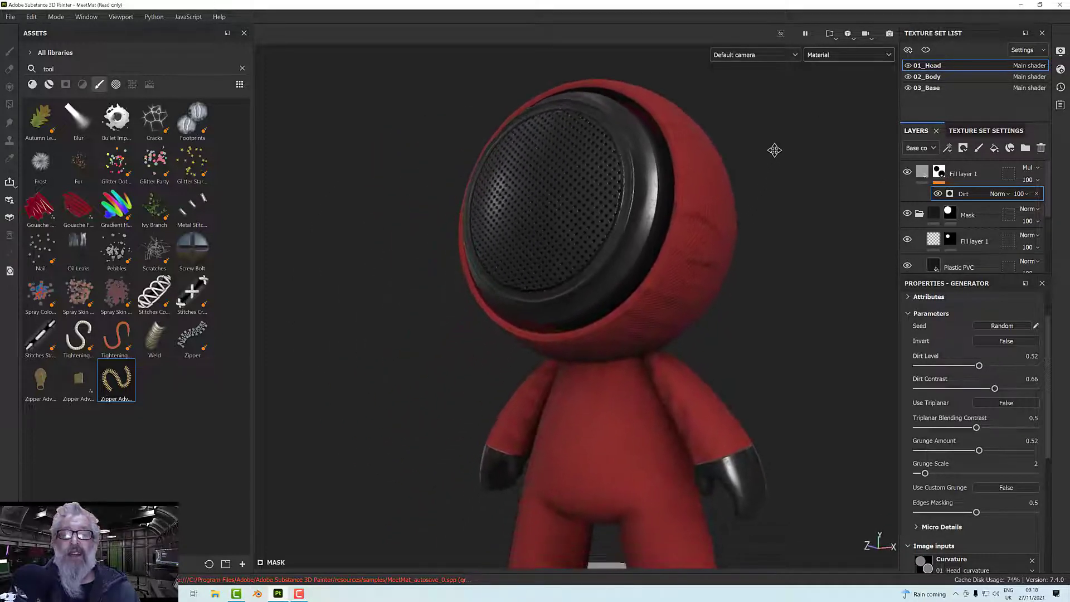
{"action": "left_click_drag", "start_coordinate": [775, 150], "coordinate": [774, 229], "text": "alt"}
{"action": "middle_click_drag", "start_coordinate": [774, 229], "coordinate": [779, 205], "text": "alt"}
{"action": "scroll", "coordinate": [780, 205], "scroll_direction": "down", "scroll_amount": 2}
{"action": "left_click_drag", "start_coordinate": [780, 208], "coordinate": [492, 283], "text": "alt"}
{"action": "scroll", "coordinate": [566, 278], "scroll_direction": "up", "scroll_amount": 4}
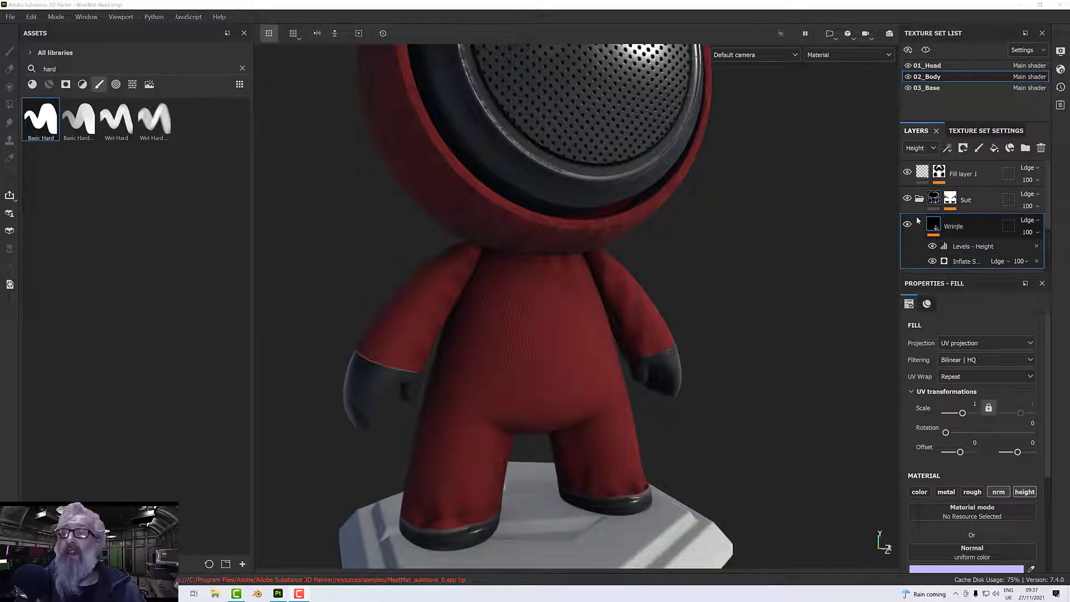
Add a fill layer above the wrinkle layer in the body's Suit folder and show the layer stack's Base color channel.
{"action": "left_click", "coordinate": [995, 148]}
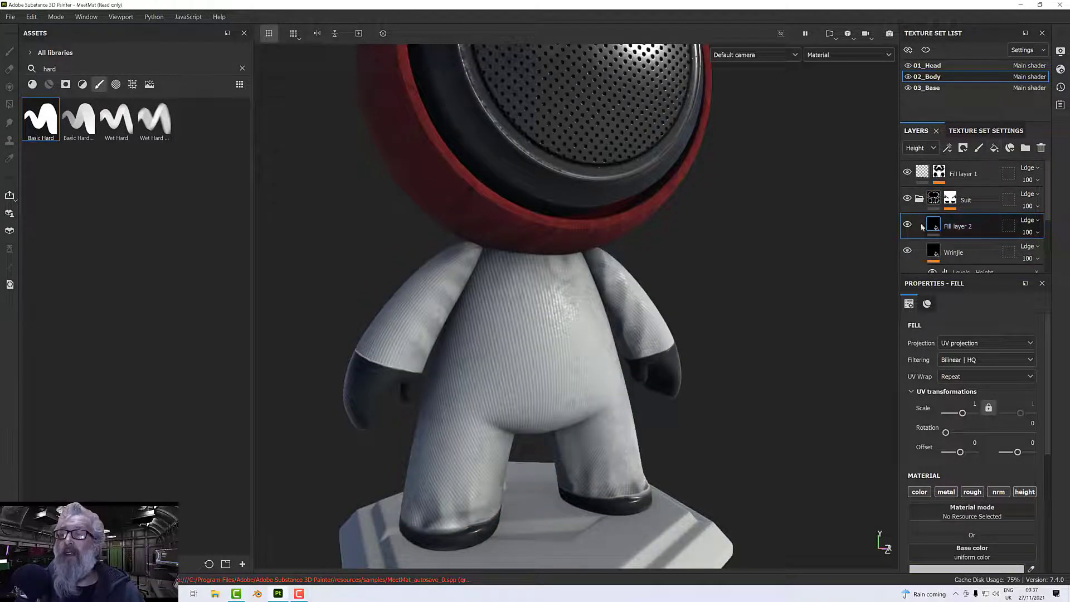
{"action": "left_click", "coordinate": [917, 149]}
{"action": "left_click", "coordinate": [914, 160]}
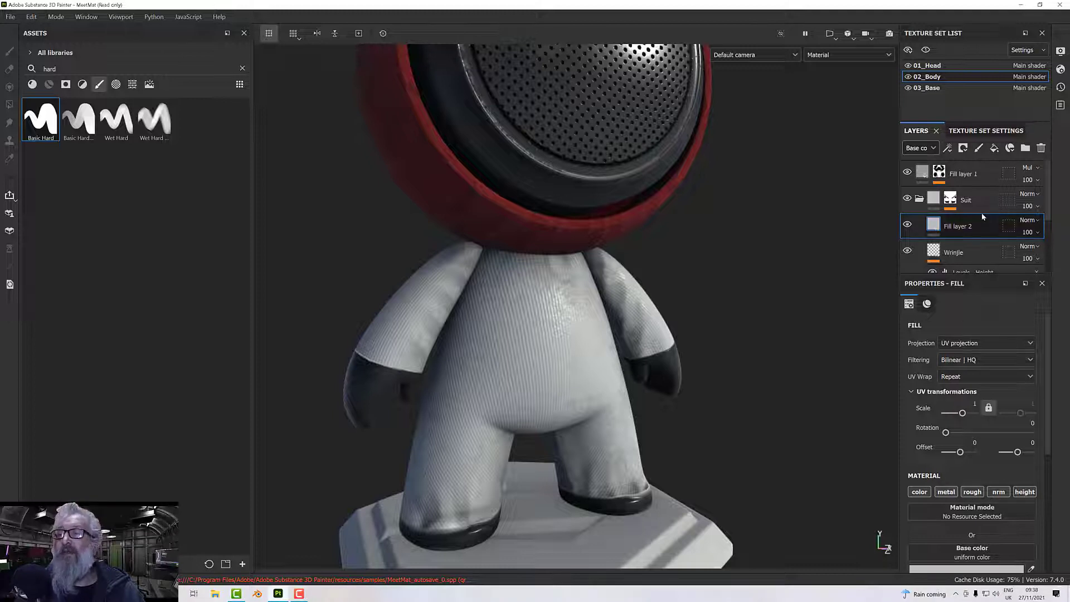
{"action": "left_click", "coordinate": [916, 152]}
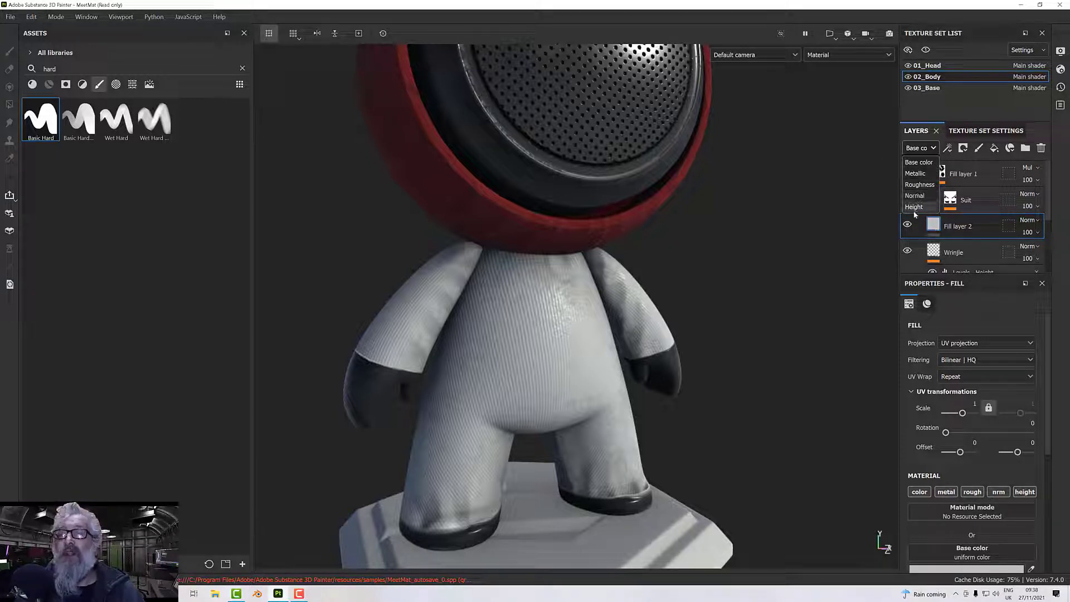
{"action": "left_click", "coordinate": [968, 310]}
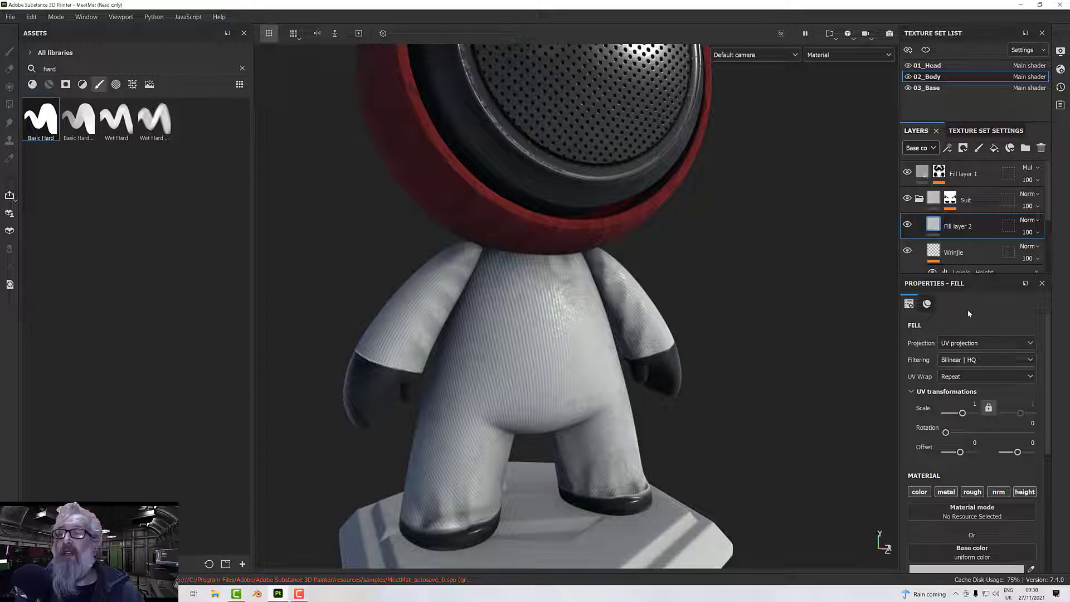
Add a black mask to the new fill layer in the Suit folder and enlarge the brush size to 8.85.
{"action": "right_click", "coordinate": [959, 228]}
{"action": "left_click", "coordinate": [956, 21]}
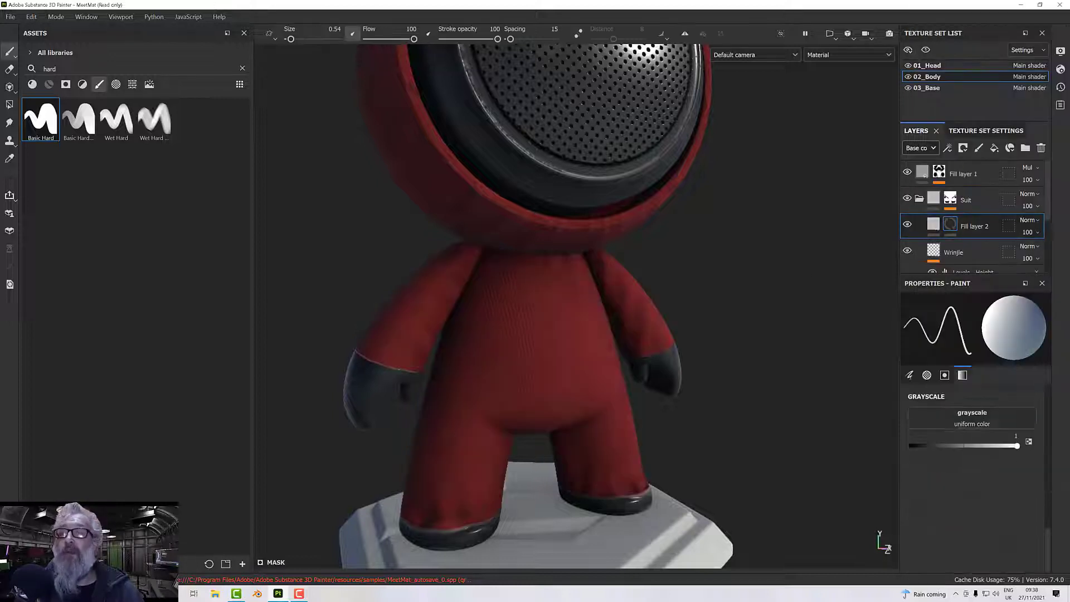
{"action": "scroll", "coordinate": [688, 363], "scroll_direction": "up", "scroll_amount": 3}
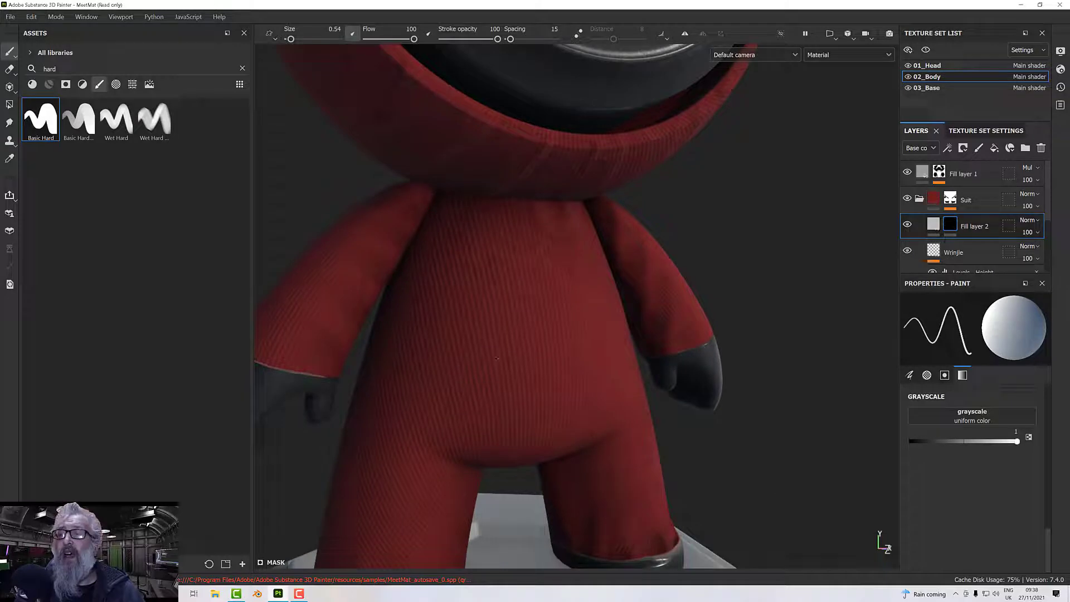
{"action": "right_click_drag", "start_coordinate": [441, 355], "coordinate": [529, 356], "text": "ctrl"}
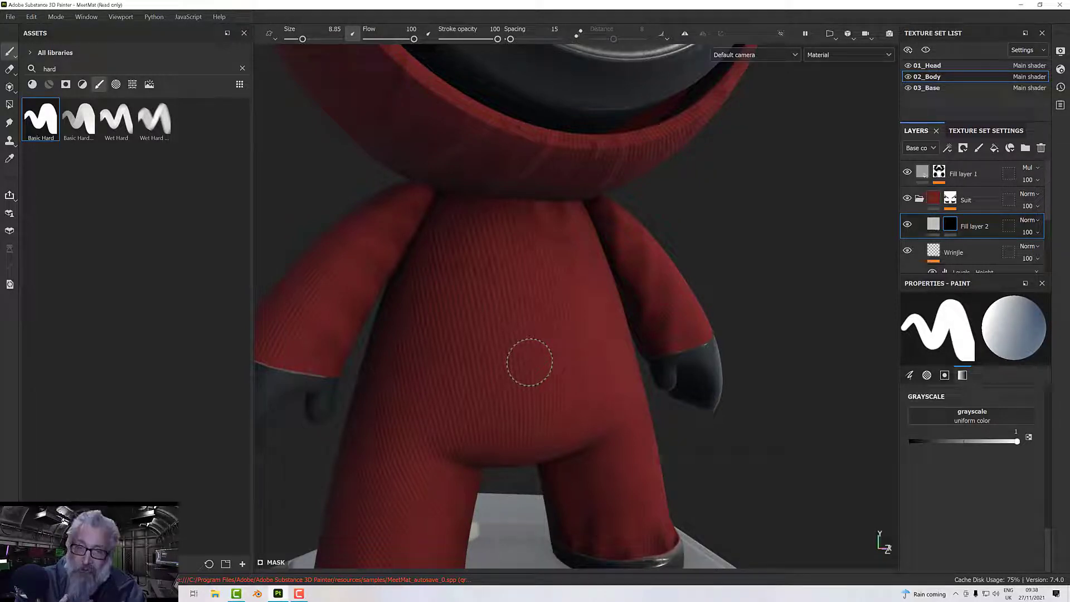
Turn on mirror symmetry, reduce the brush size to 6.13 and paint a straight horizontal belt line across the front waist.
{"action": "scroll", "coordinate": [530, 362], "scroll_direction": "up", "scroll_amount": 3}
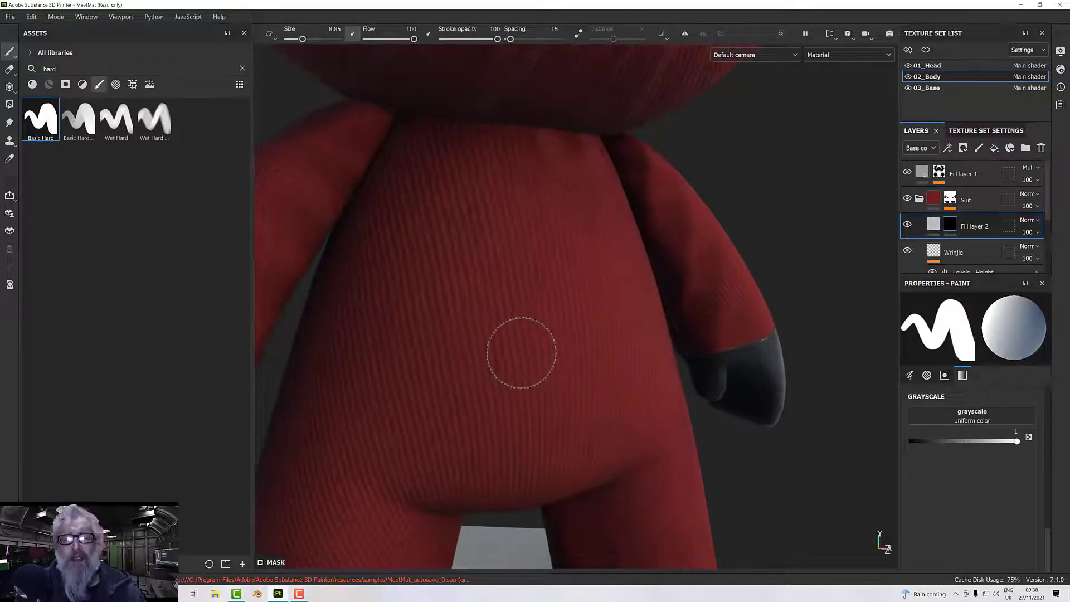
{"action": "left_click", "coordinate": [686, 33]}
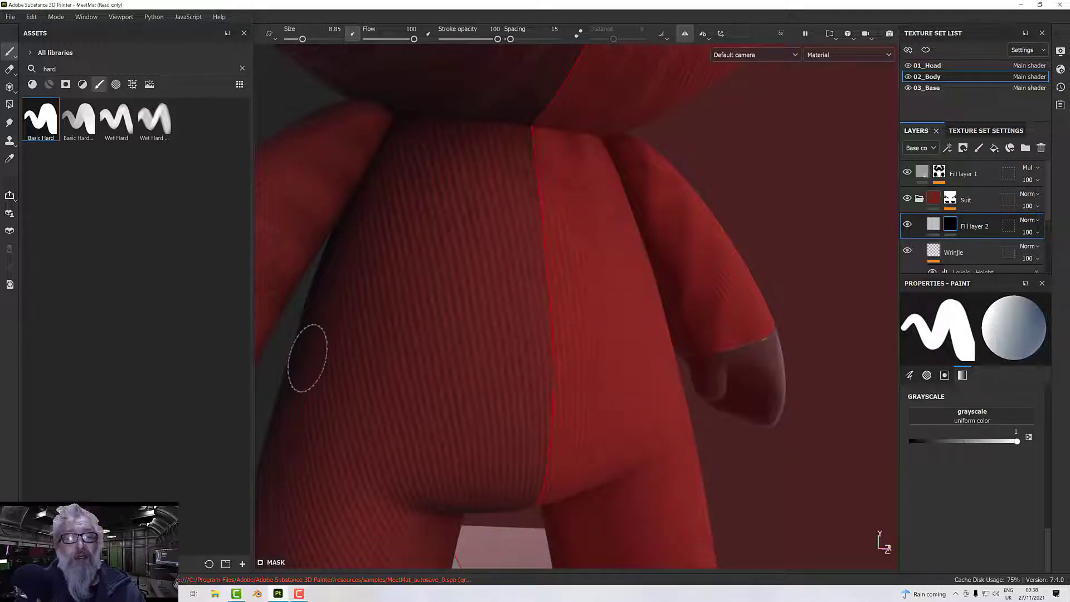
{"action": "left_click_drag", "start_coordinate": [369, 351], "coordinate": [529, 314], "text": "alt"}
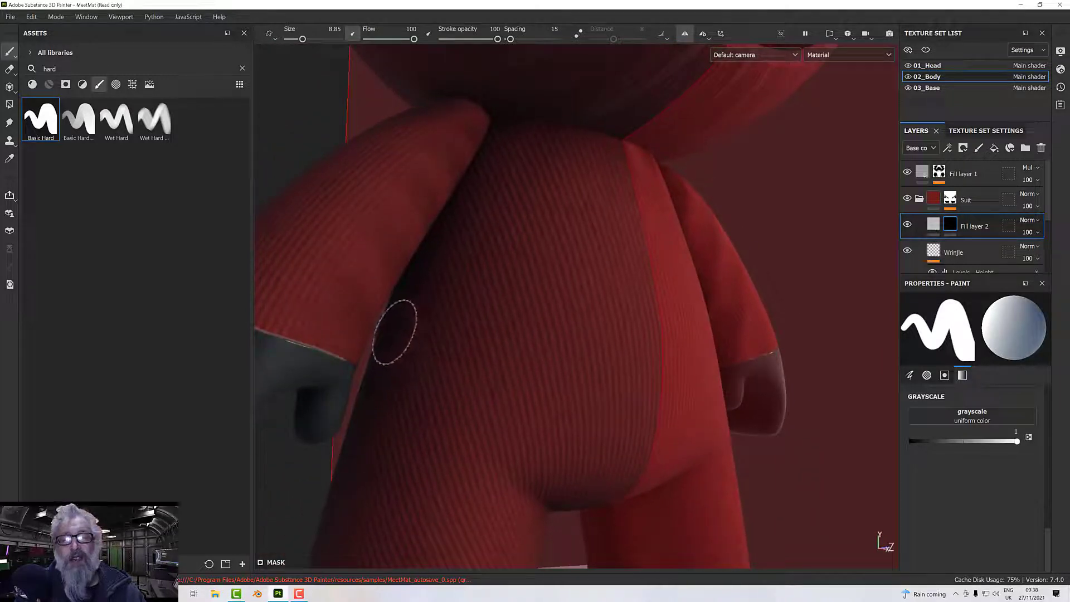
{"action": "right_click_drag", "start_coordinate": [394, 332], "coordinate": [387, 332], "text": "ctrl"}
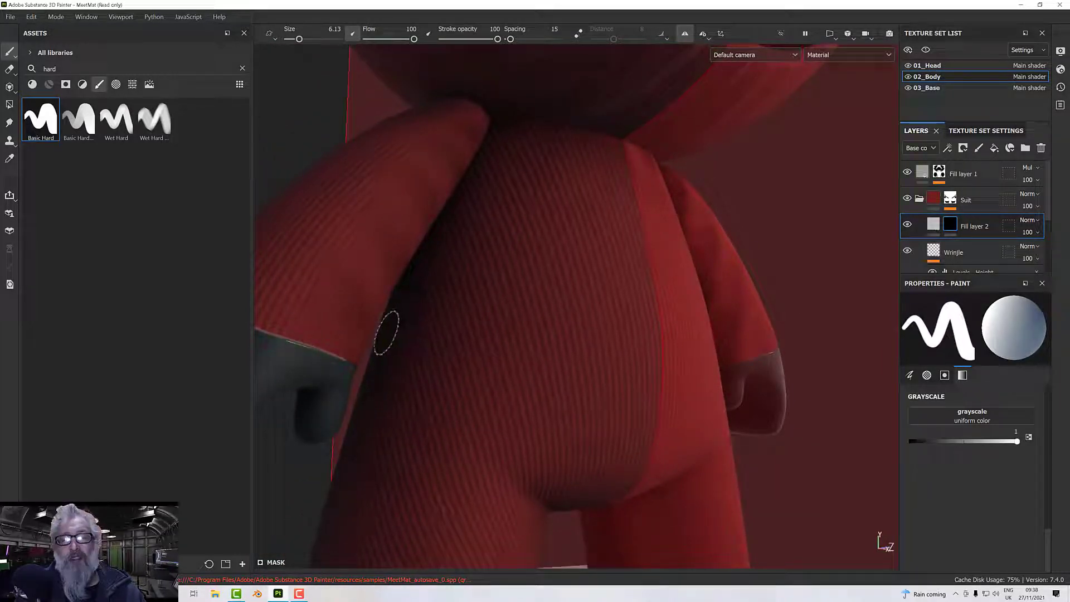
{"action": "left_click", "coordinate": [386, 333]}
{"action": "key", "text": "shift"}
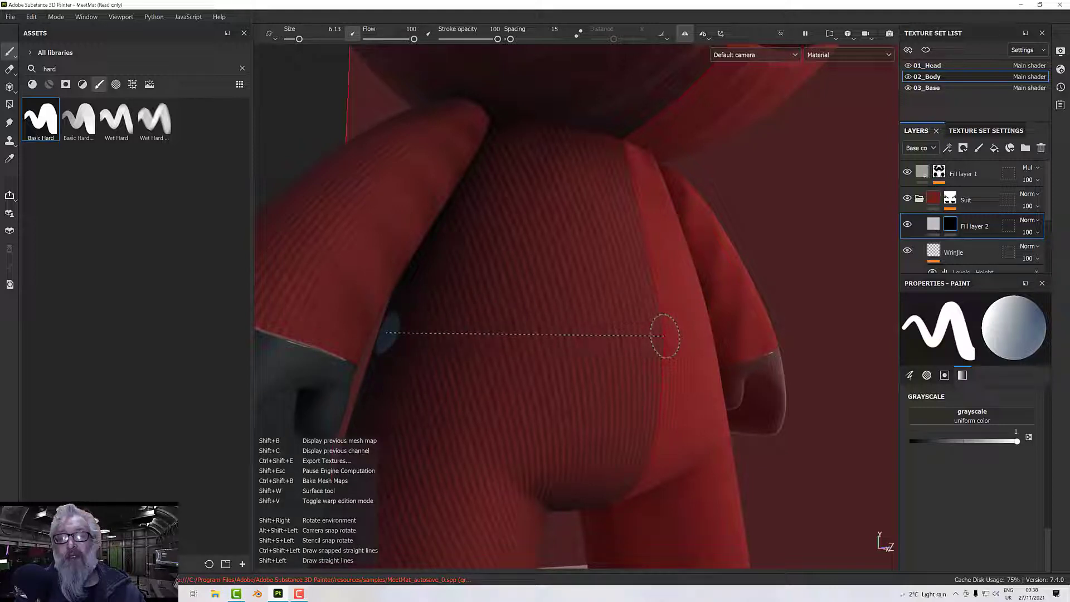
{"action": "left_click", "coordinate": [659, 335], "text": "shift"}
Continue the belt around the back of the body with a straight stroke from the side to the centre line.
{"action": "left_click_drag", "start_coordinate": [659, 335], "coordinate": [676, 359], "text": "alt"}
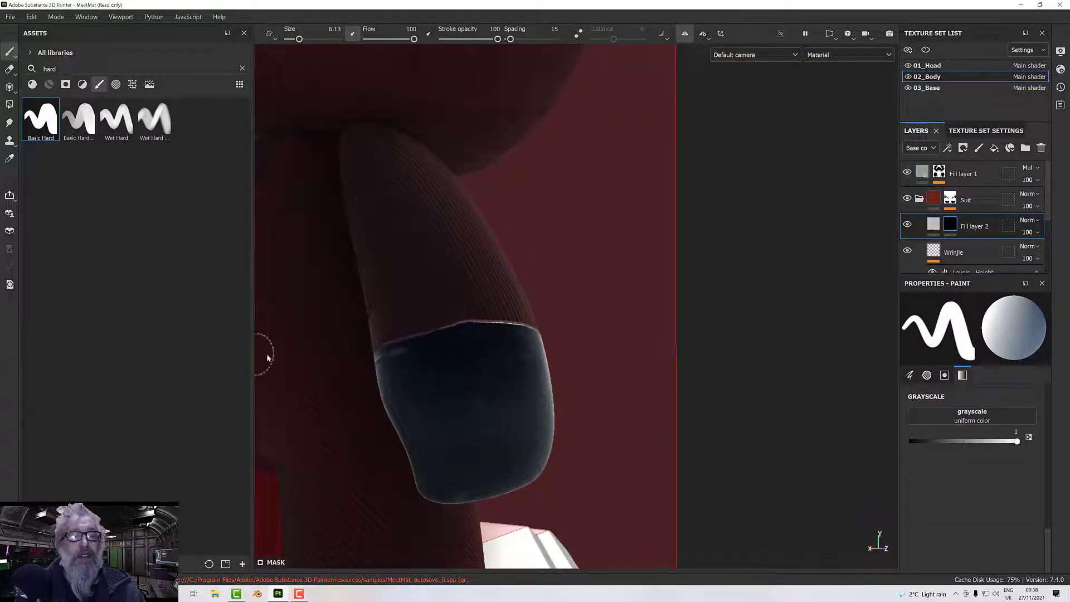
{"action": "left_click_drag", "start_coordinate": [343, 341], "coordinate": [426, 315], "text": "alt"}
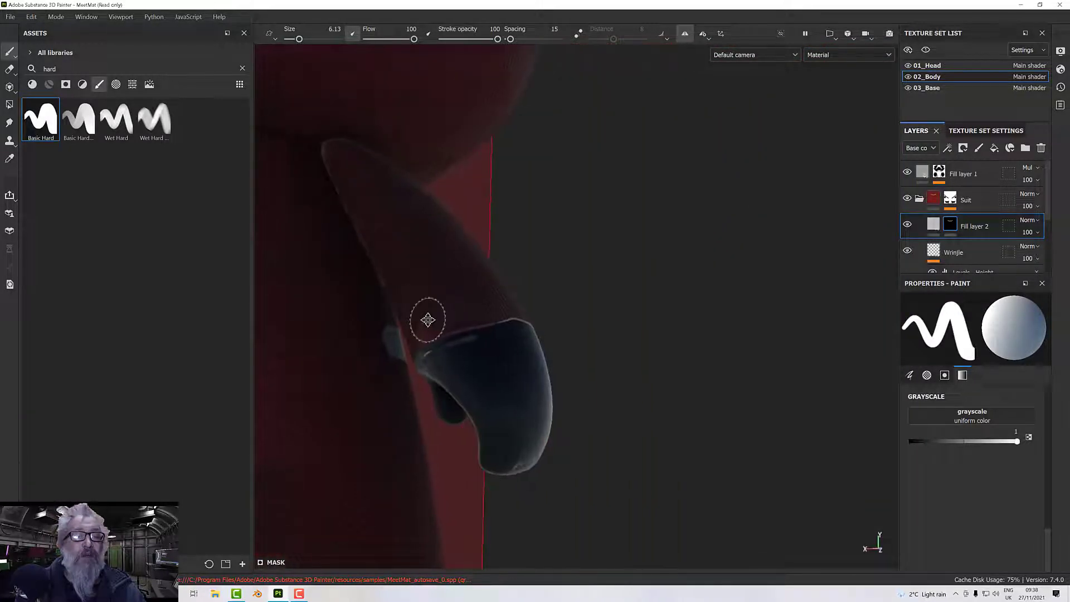
{"action": "middle_click_drag", "start_coordinate": [425, 316], "coordinate": [509, 296], "text": "alt"}
{"action": "mouse_move", "coordinate": [509, 296]}
{"action": "left_mouse_down", "text": "alt"}
{"action": "mouse_move", "coordinate": [478, 304]}
{"action": "mouse_move", "coordinate": [504, 294]}
{"action": "left_mouse_up", "text": "alt"}
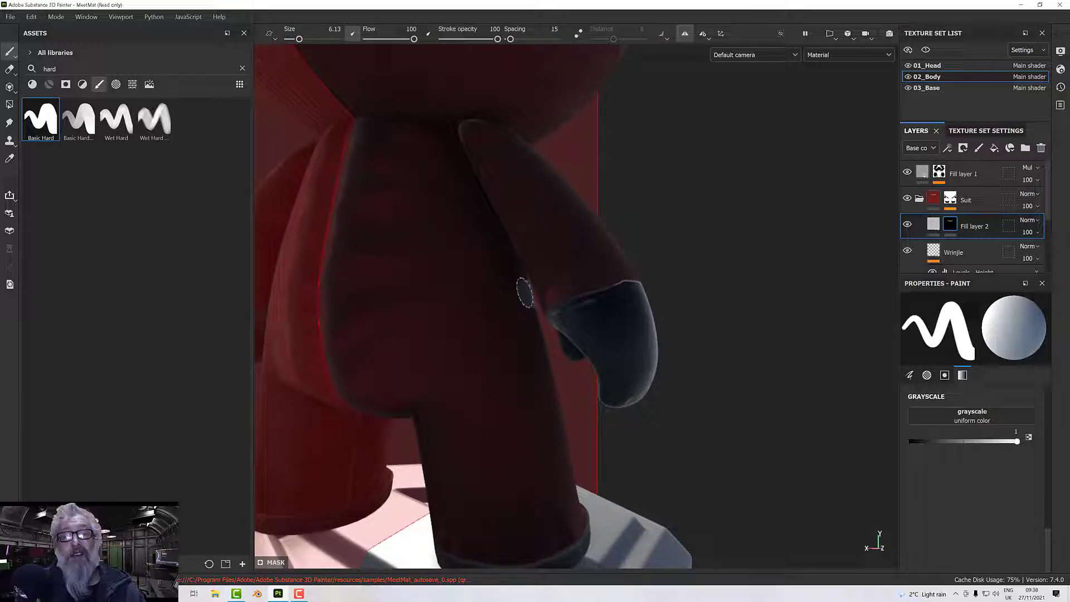
{"action": "key", "text": "shift"}
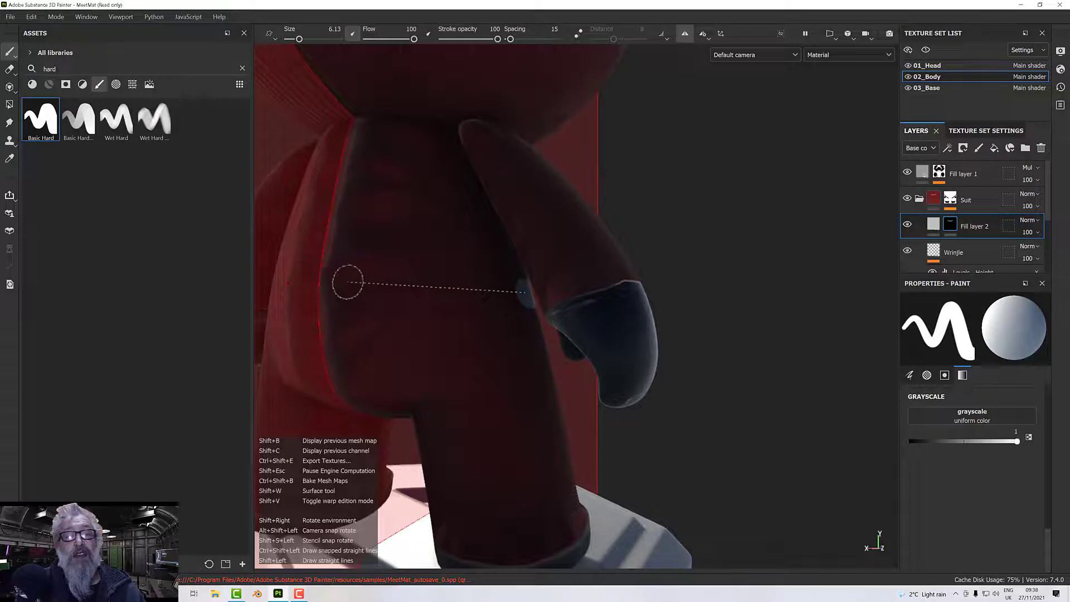
{"action": "left_click", "coordinate": [316, 287], "text": "shift"}
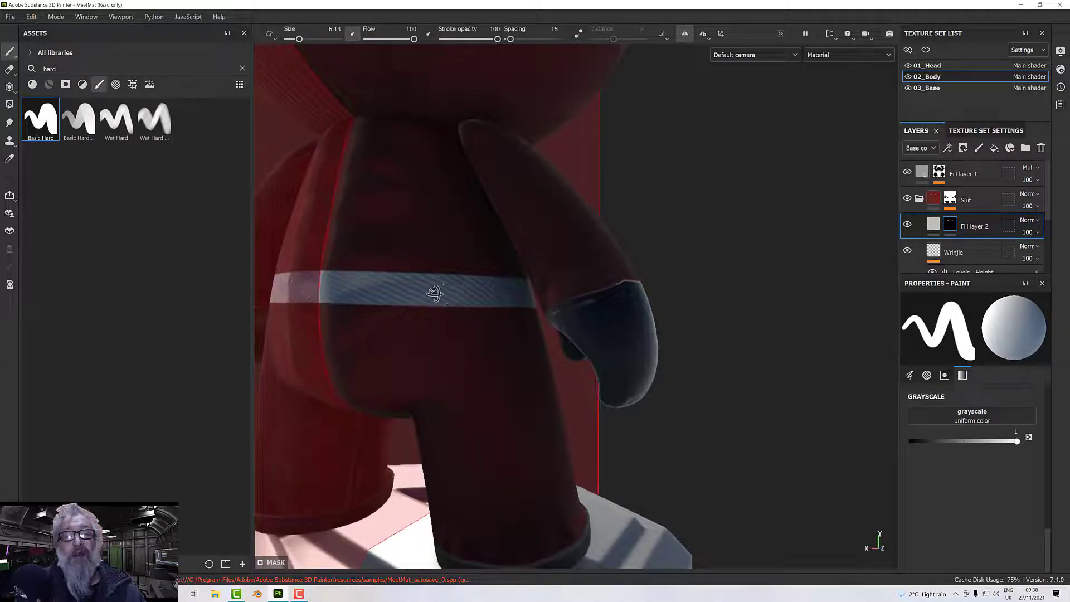
Reduce the brush size to 0.83 and touch up the belt where the front and back strokes meet at the side.
{"action": "mouse_move", "coordinate": [433, 289]}
{"action": "left_mouse_down", "text": "alt"}
{"action": "mouse_move", "coordinate": [138, 299]}
{"action": "mouse_move", "coordinate": [105, 273]}
{"action": "mouse_move", "coordinate": [196, 244]}
{"action": "mouse_move", "coordinate": [480, 311]}
{"action": "mouse_move", "coordinate": [530, 286]}
{"action": "mouse_move", "coordinate": [303, 253]}
{"action": "mouse_move", "coordinate": [190, 270]}
{"action": "mouse_move", "coordinate": [139, 256]}
{"action": "mouse_move", "coordinate": [145, 293]}
{"action": "left_mouse_up", "text": "alt"}
{"action": "scroll", "coordinate": [495, 305], "scroll_direction": "up", "scroll_amount": 4}
{"action": "scroll", "coordinate": [590, 242], "scroll_direction": "up", "scroll_amount": 3}
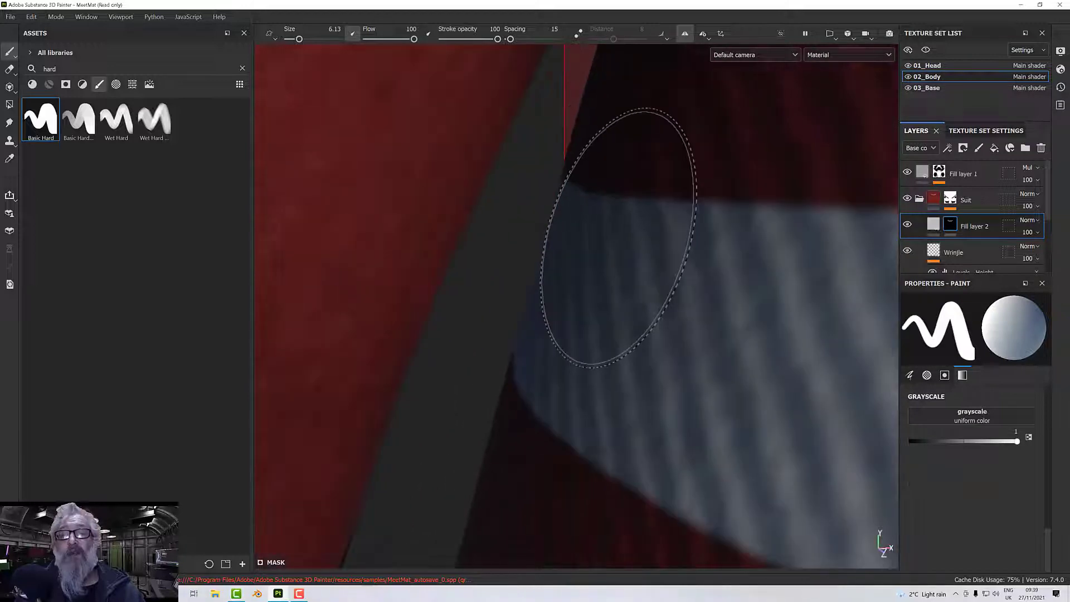
{"action": "mouse_move", "coordinate": [605, 239]}
{"action": "right_mouse_down", "text": "ctrl"}
{"action": "mouse_move", "coordinate": [580, 239]}
{"action": "mouse_move", "coordinate": [602, 238]}
{"action": "right_mouse_up", "text": "ctrl"}
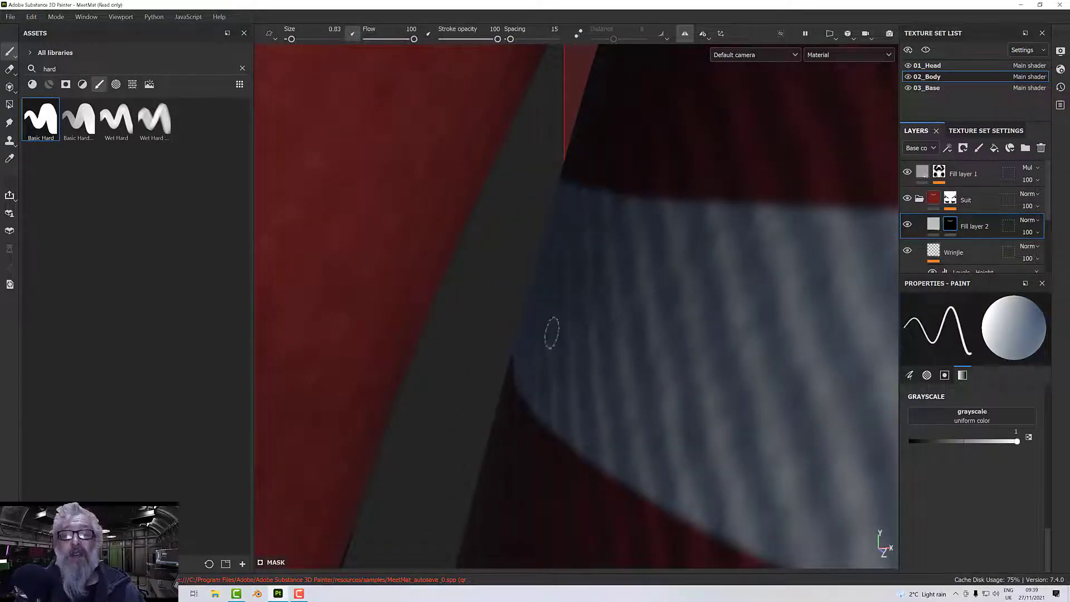
{"action": "mouse_move", "coordinate": [551, 333]}
{"action": "left_mouse_down", "text": "alt"}
{"action": "mouse_move", "coordinate": [669, 286]}
{"action": "mouse_move", "coordinate": [734, 290]}
{"action": "mouse_move", "coordinate": [469, 368]}
{"action": "left_mouse_up", "text": "alt"}
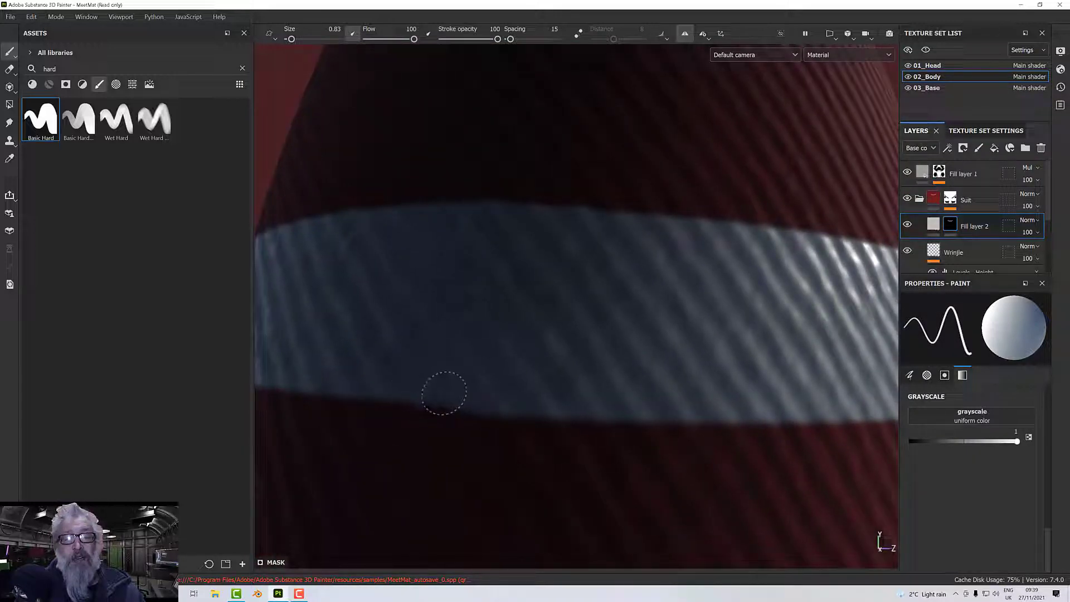
{"action": "mouse_move", "coordinate": [403, 371]}
{"action": "left_mouse_down", "text": "alt"}
{"action": "mouse_move", "coordinate": [509, 347]}
{"action": "mouse_move", "coordinate": [457, 344]}
{"action": "left_mouse_up", "text": "alt"}
{"action": "scroll", "coordinate": [473, 344], "scroll_direction": "down", "scroll_amount": 6}
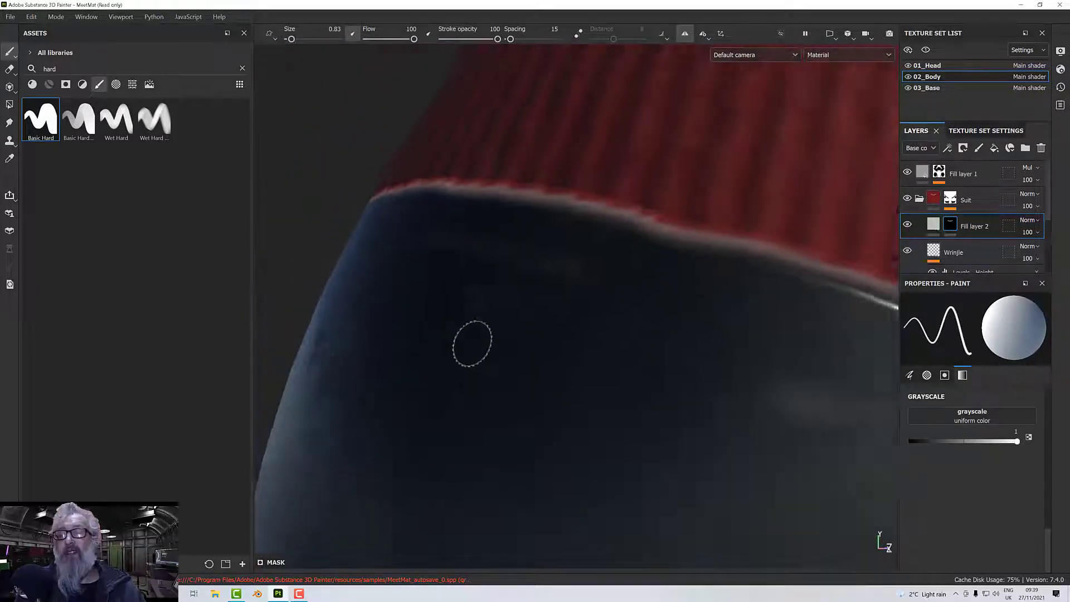
{"action": "scroll", "coordinate": [472, 347], "scroll_direction": "down", "scroll_amount": 1}
{"action": "scroll", "coordinate": [507, 344], "scroll_direction": "down", "scroll_amount": 6}
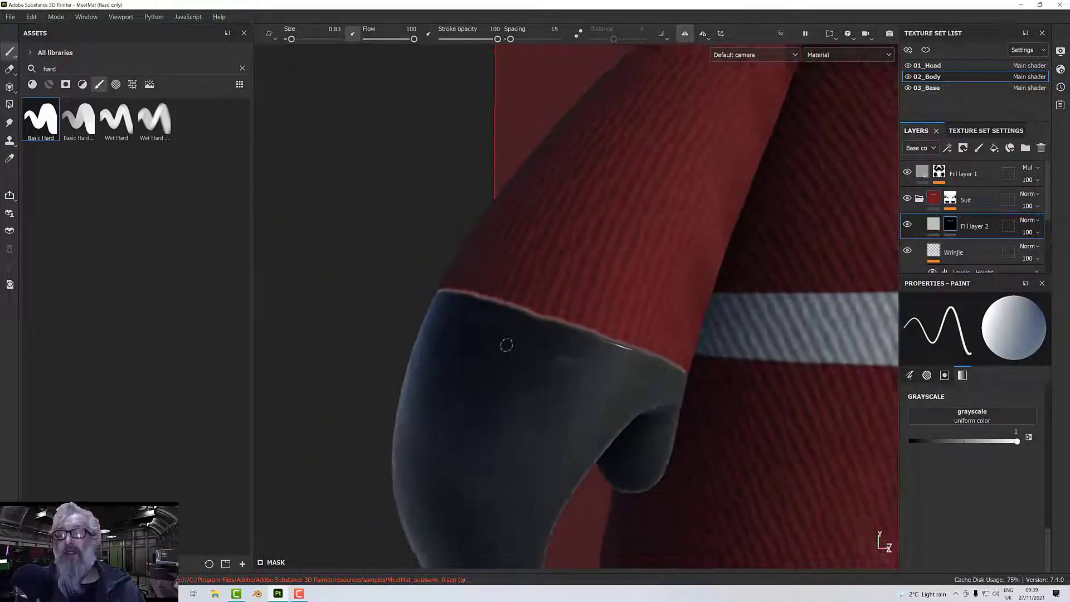
{"action": "left_click_drag", "start_coordinate": [507, 345], "coordinate": [552, 349], "text": "alt"}
{"action": "scroll", "coordinate": [552, 348], "scroll_direction": "up", "scroll_amount": 4}
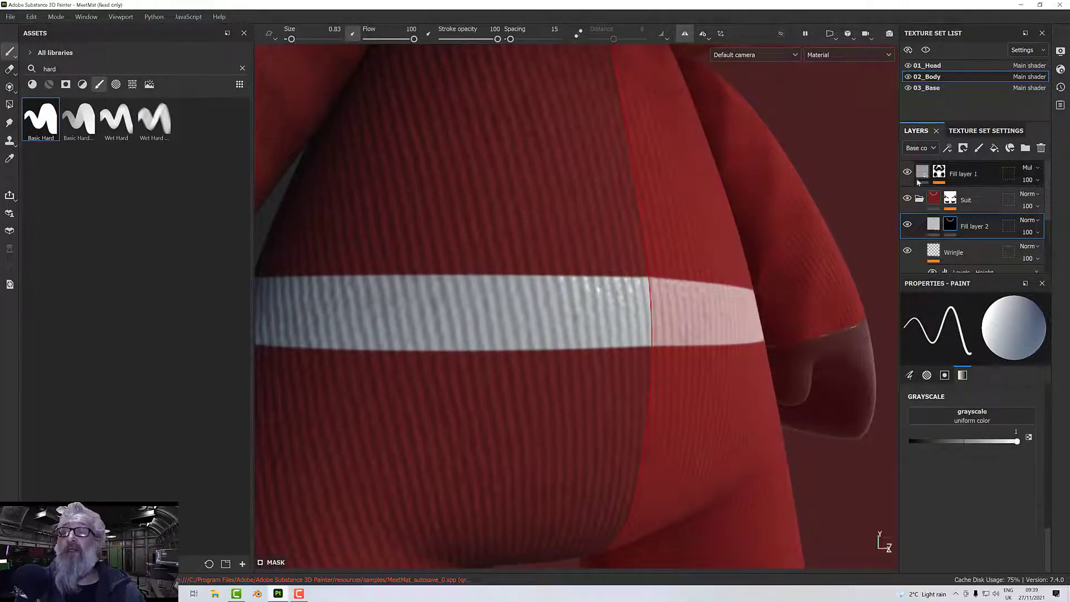
Set the belt fill layer's blending mode to Normal in the Height channel to flatten the fabric ribbing beneath it.
{"action": "left_click", "coordinate": [926, 151]}
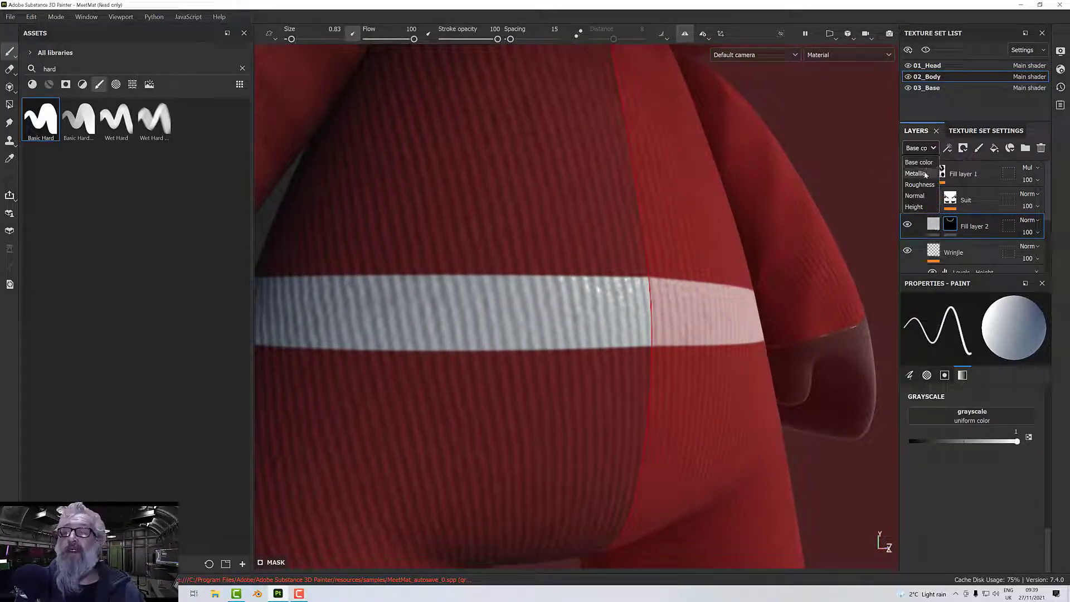
{"action": "left_click", "coordinate": [917, 206]}
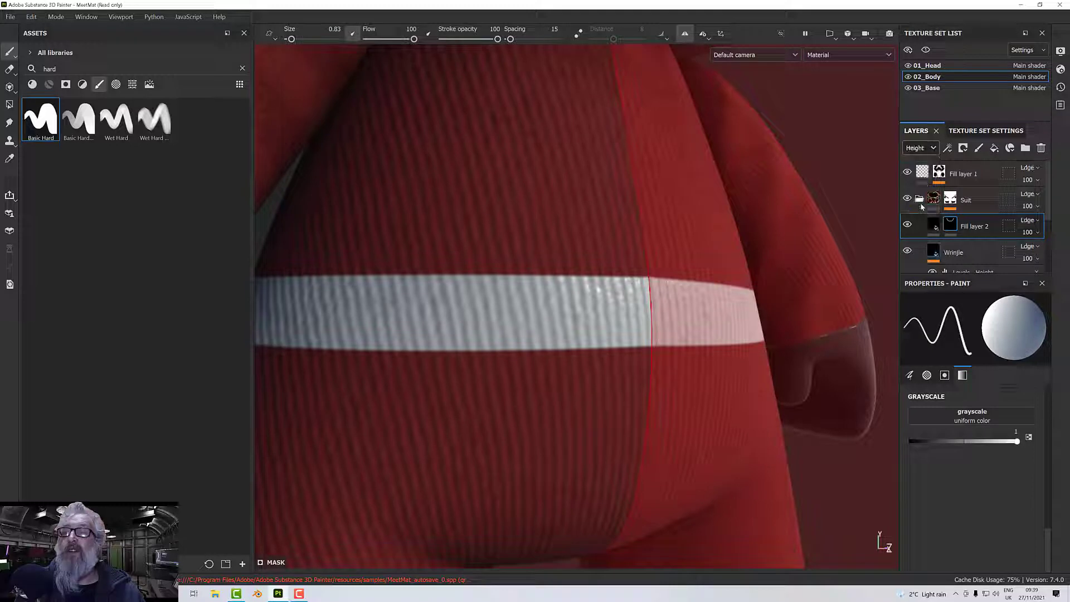
{"action": "left_click", "coordinate": [1028, 222]}
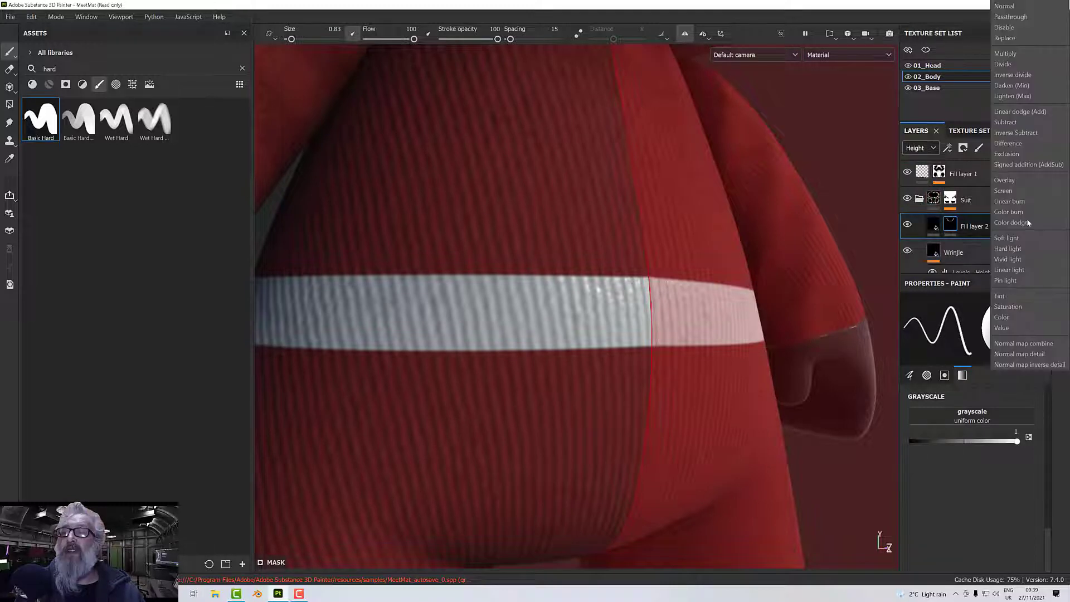
{"action": "left_click", "coordinate": [1012, 10]}
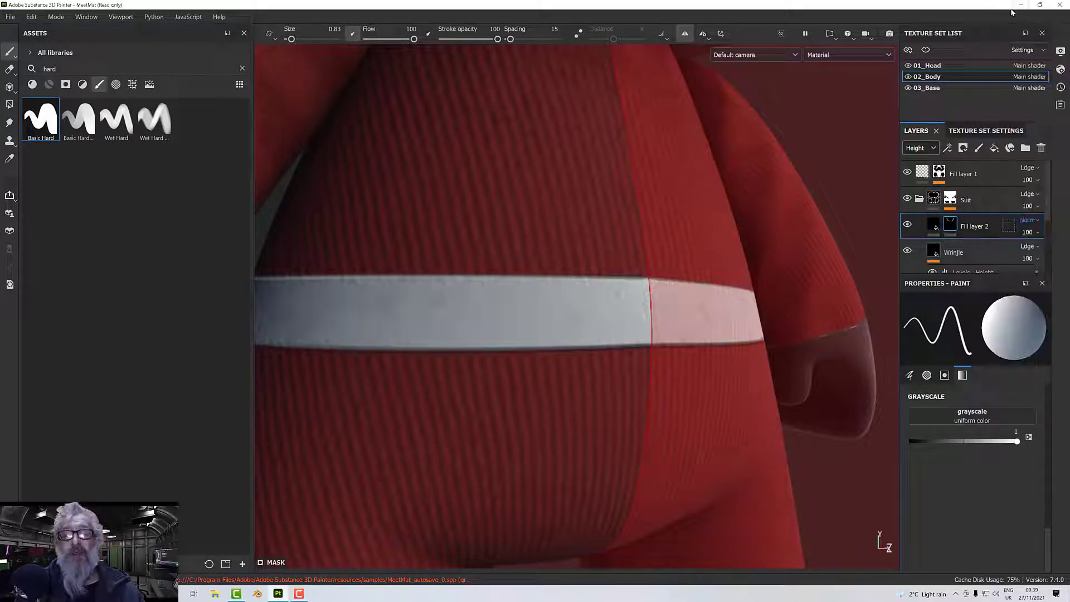
{"action": "scroll", "coordinate": [722, 247], "scroll_direction": "down", "scroll_amount": 4}
{"action": "scroll", "coordinate": [722, 248], "scroll_direction": "down", "scroll_amount": 8}
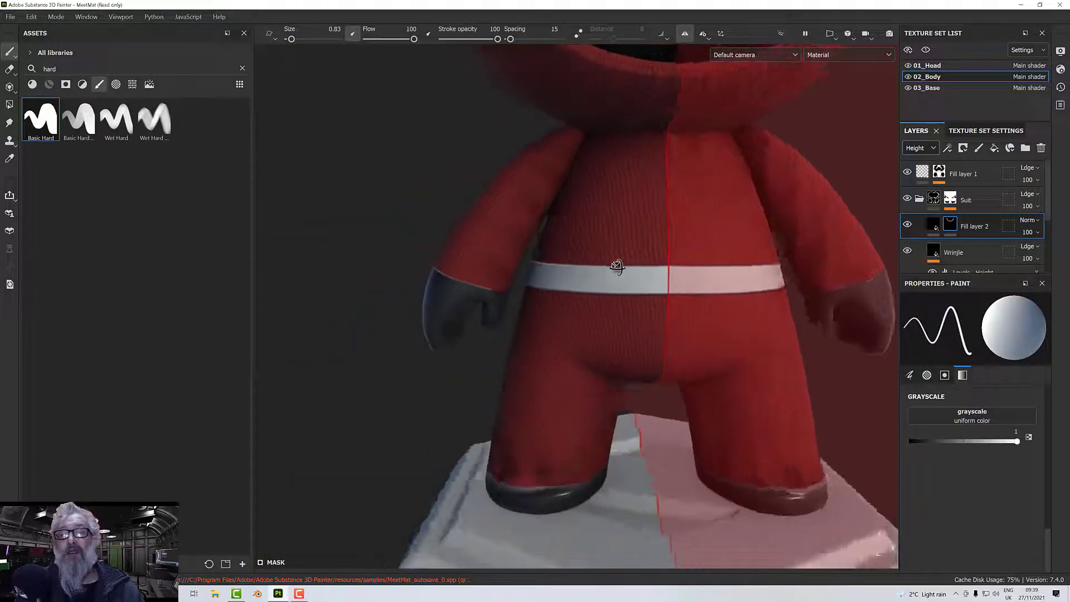
{"action": "scroll", "coordinate": [667, 287], "scroll_direction": "up", "scroll_amount": 5}
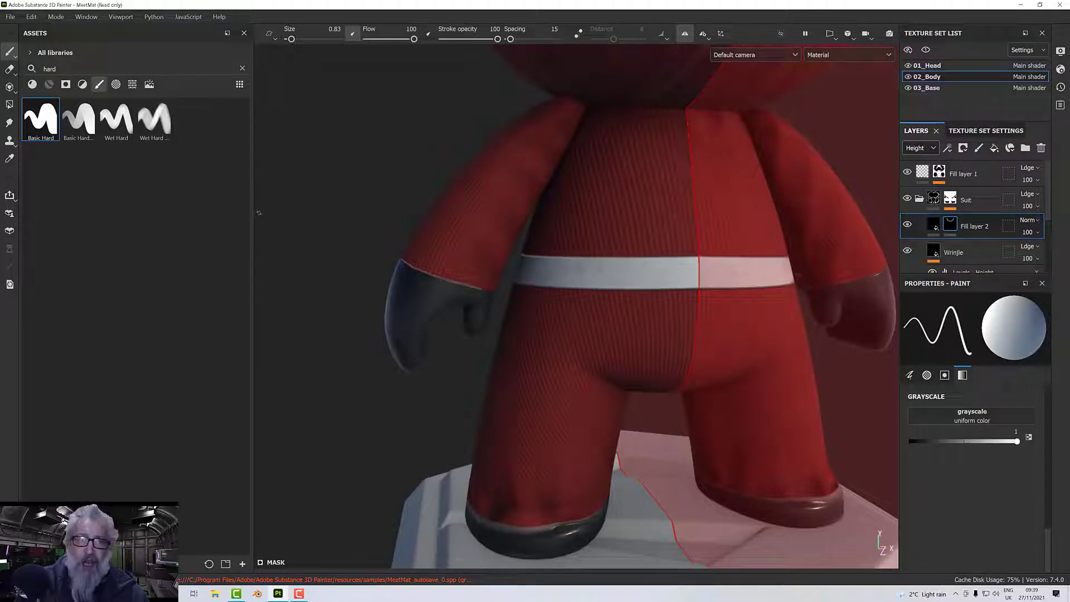
Find the leather materials in the asset library and apply Artificial Leather to the belt's fill layer, Fill layer 2.
{"action": "left_click", "coordinate": [241, 69]}
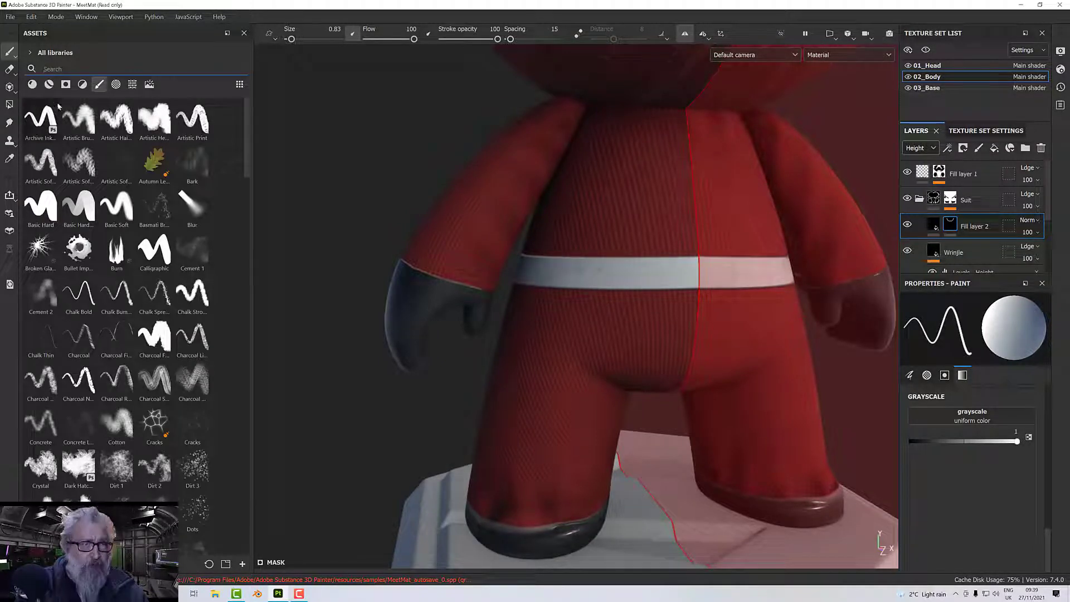
{"action": "left_click", "coordinate": [934, 224]}
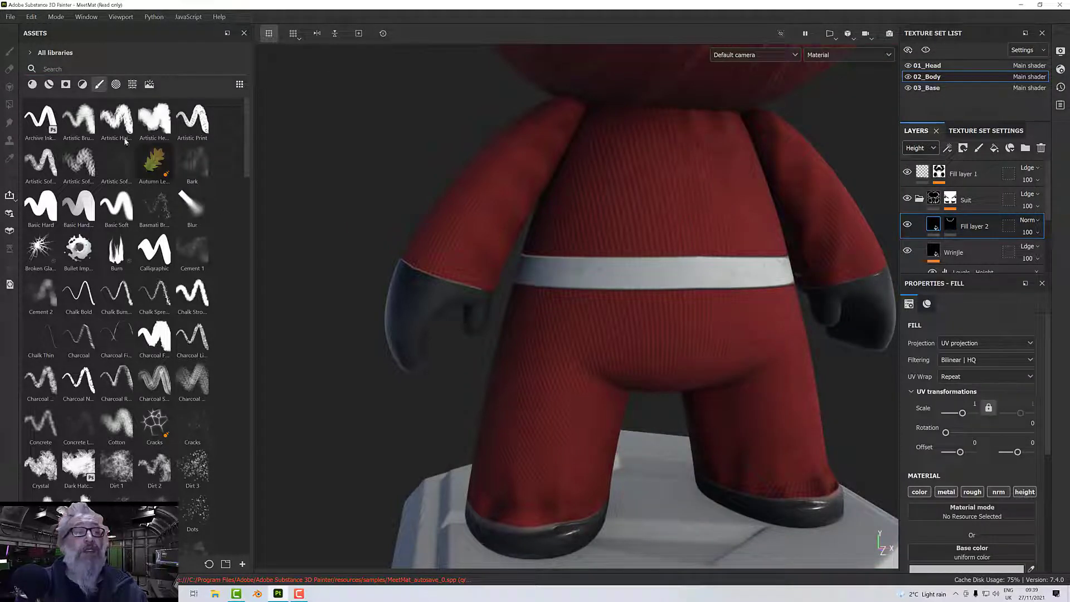
{"action": "left_click", "coordinate": [38, 84]}
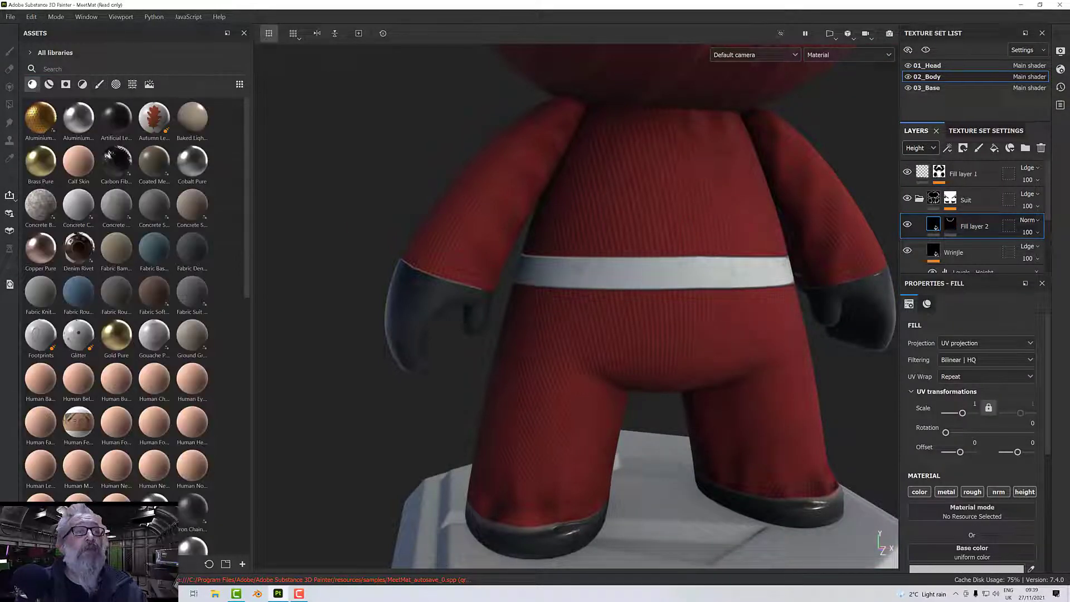
{"action": "left_click", "coordinate": [77, 69]}
{"action": "type", "text": "leather"}
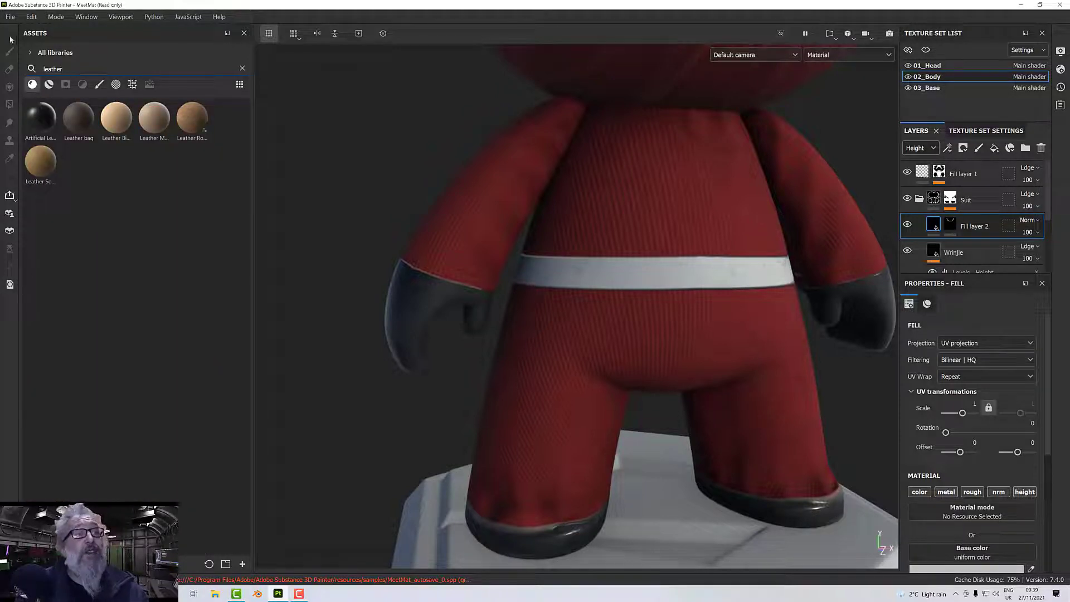
{"action": "left_click", "coordinate": [36, 128]}
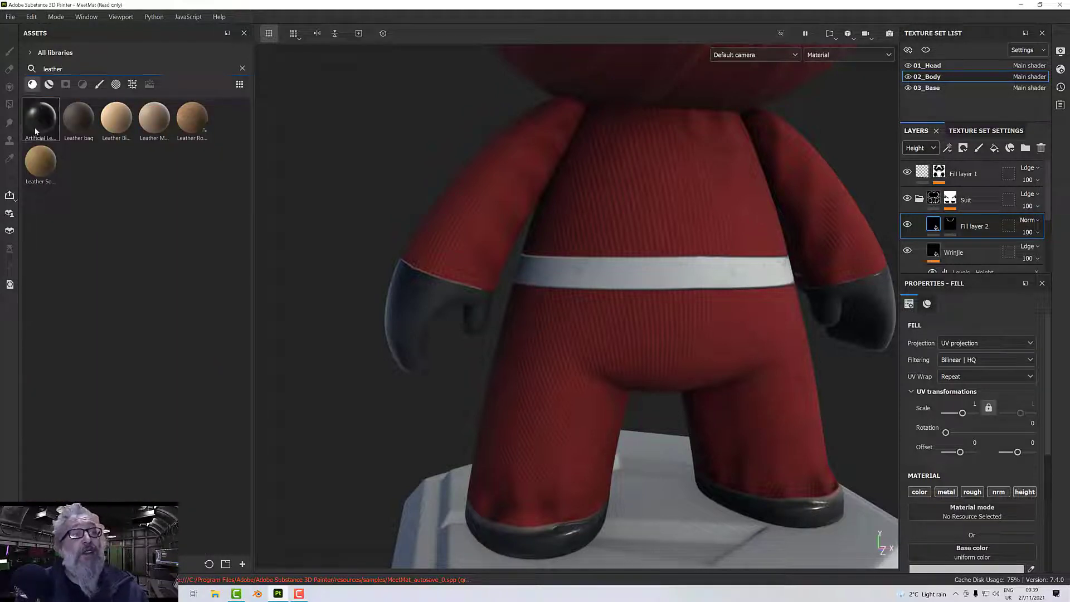
{"action": "mouse_move", "coordinate": [702, 349]}
{"action": "left_mouse_down", "text": "alt"}
{"action": "mouse_move", "coordinate": [607, 335]}
{"action": "mouse_move", "coordinate": [719, 320]}
{"action": "mouse_move", "coordinate": [646, 332]}
{"action": "mouse_move", "coordinate": [545, 323]}
{"action": "mouse_move", "coordinate": [702, 329]}
{"action": "left_mouse_up", "text": "alt"}
{"action": "scroll", "coordinate": [721, 328], "scroll_direction": "down", "scroll_amount": 4}
{"action": "scroll", "coordinate": [704, 329], "scroll_direction": "up", "scroll_amount": 5}
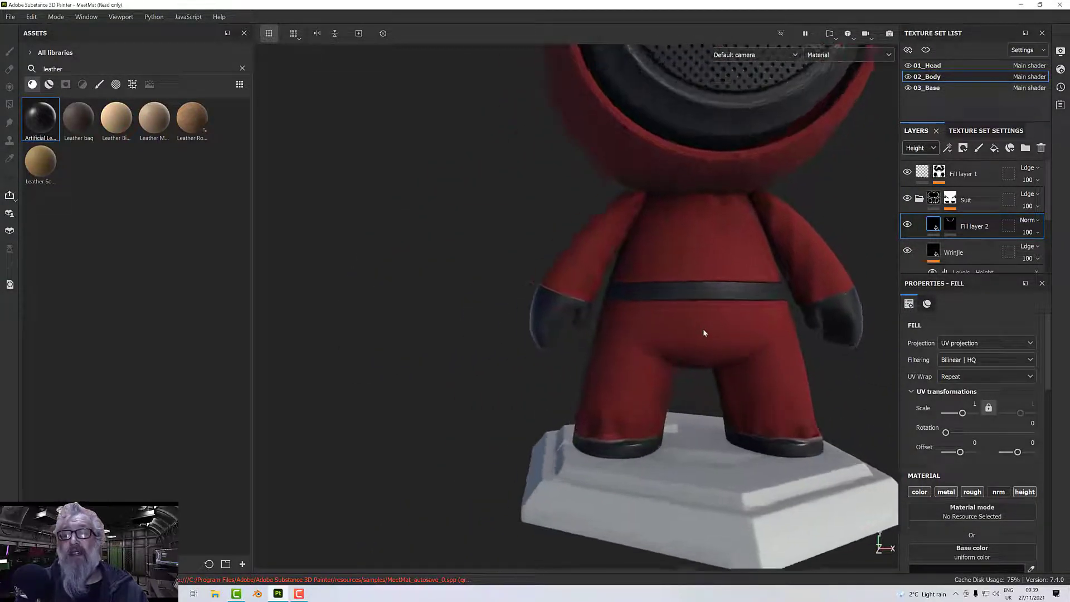
{"action": "scroll", "coordinate": [722, 316], "scroll_direction": "up", "scroll_amount": 5}
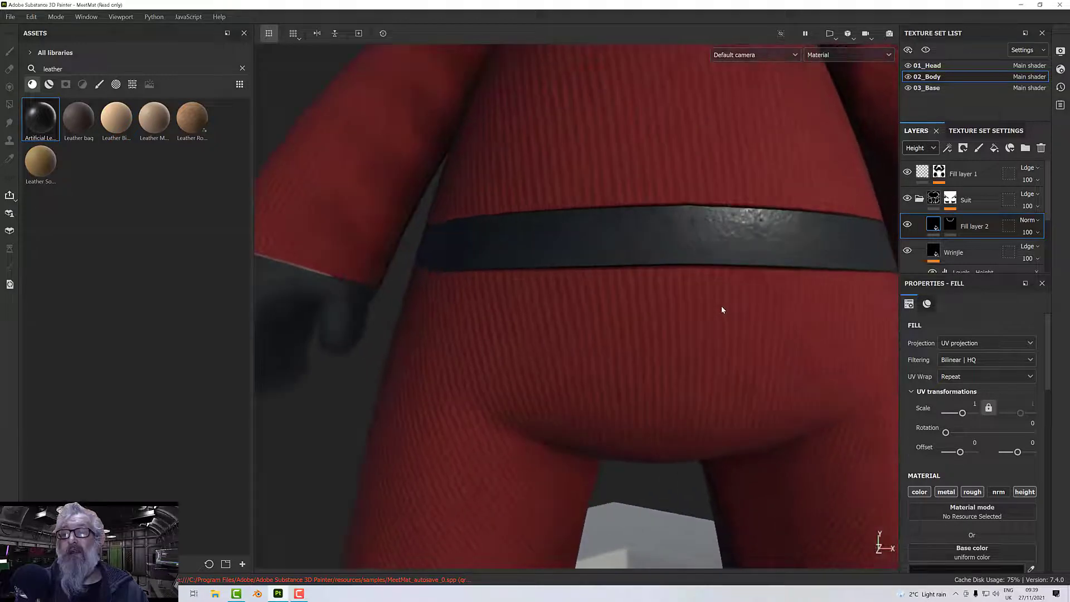
{"action": "scroll", "coordinate": [721, 307], "scroll_direction": "down", "scroll_amount": 1}
{"action": "middle_click_drag", "start_coordinate": [706, 314], "coordinate": [667, 363], "text": "alt"}
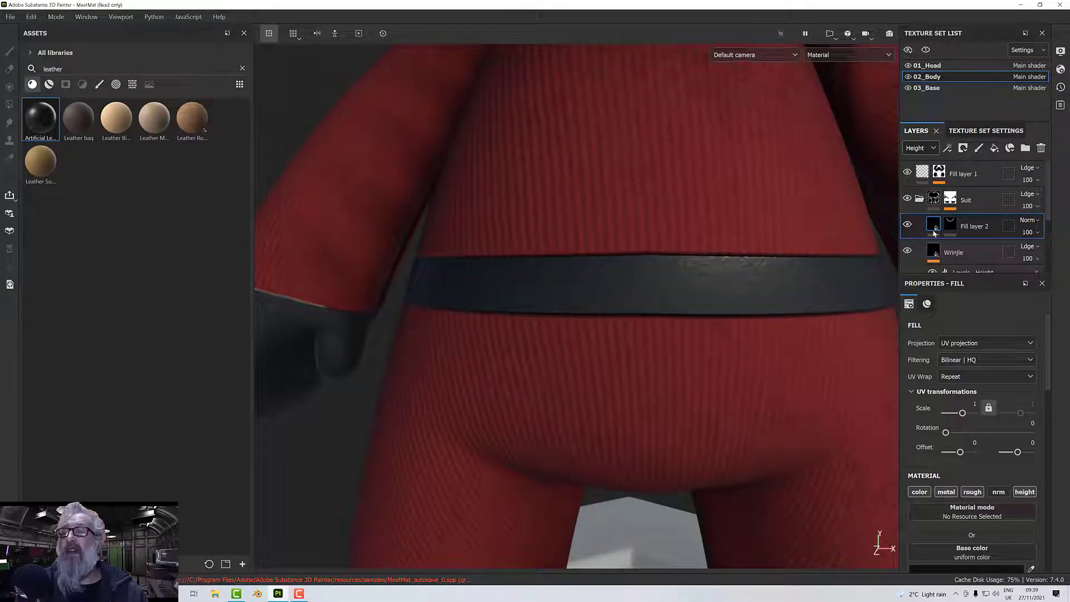
Add a paint layer above the belt's fill layer and prepare a size 5.58 brush with the plain Aluminium metal material.
{"action": "left_click", "coordinate": [982, 149]}
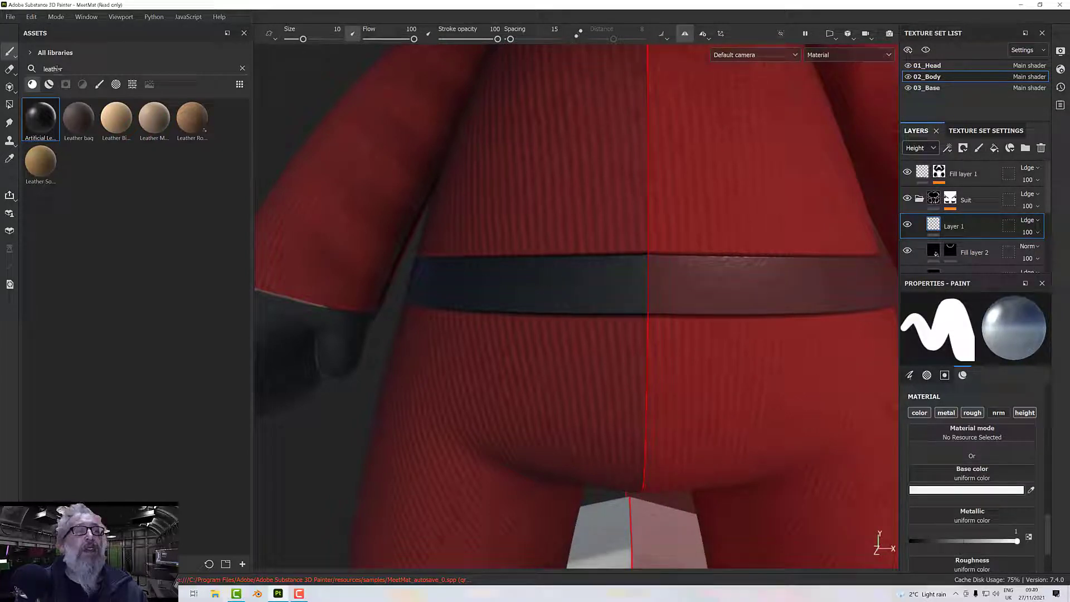
{"action": "type", "text": "meyt"}
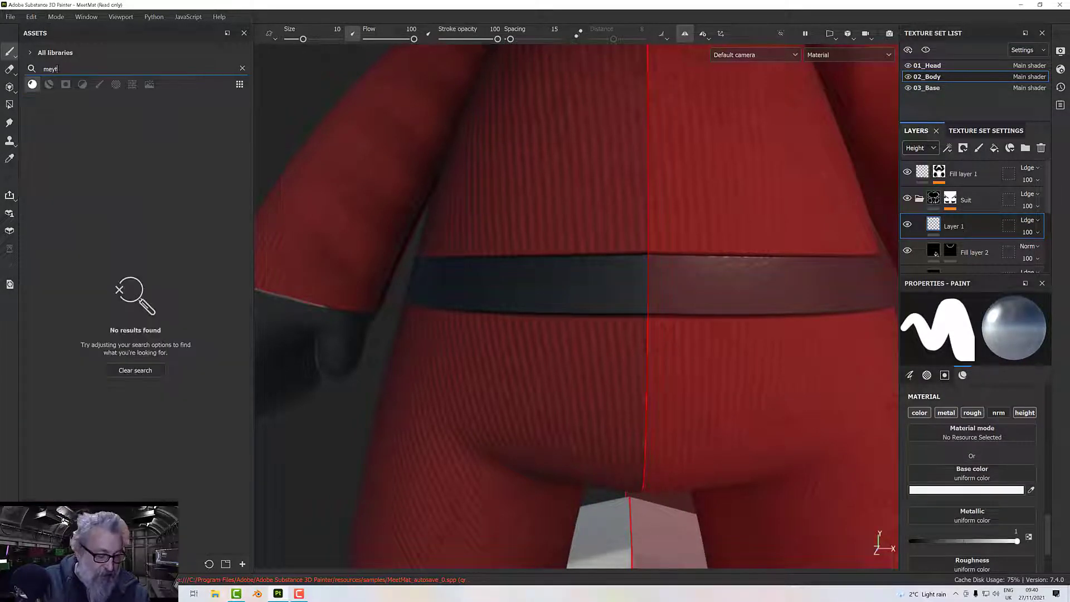
{"action": "key", "text": "BackSpace"}
{"action": "key", "text": "BackSpace"}
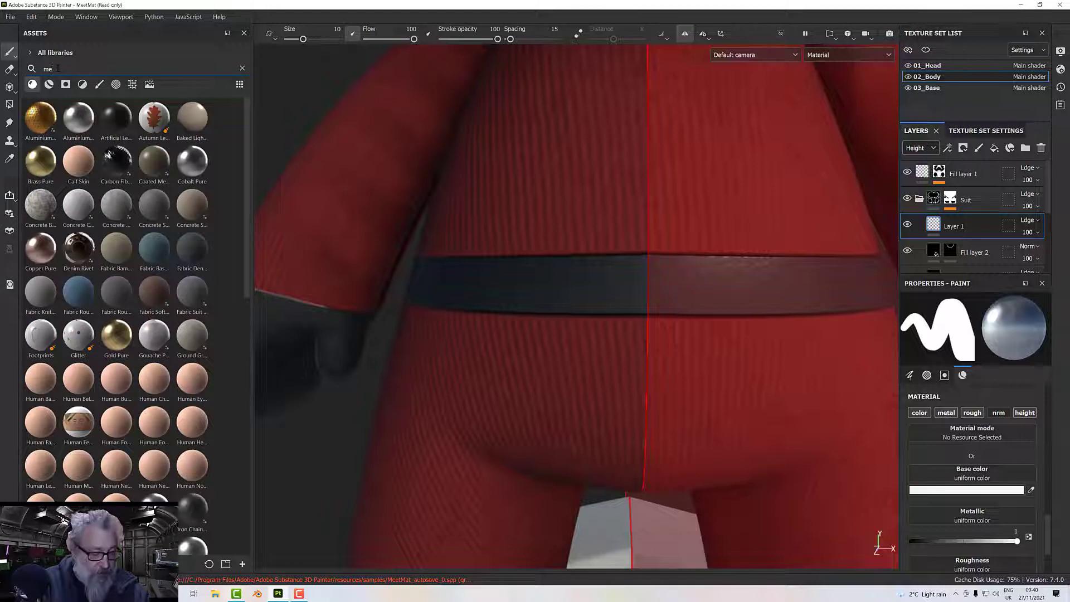
{"action": "type", "text": "tal"}
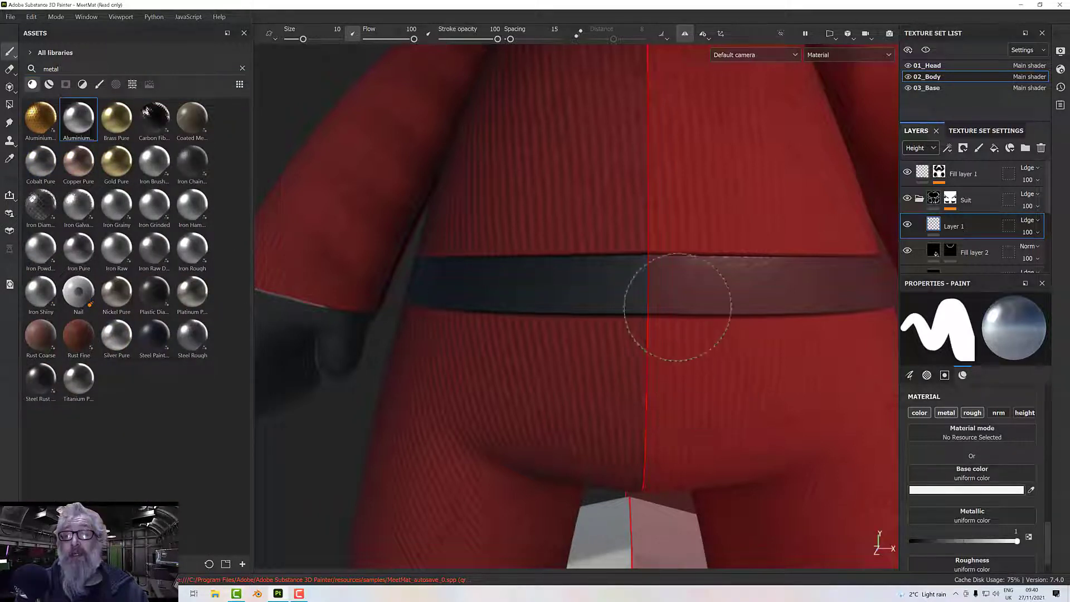
{"action": "right_click_drag", "start_coordinate": [654, 291], "coordinate": [628, 291], "text": "ctrl"}
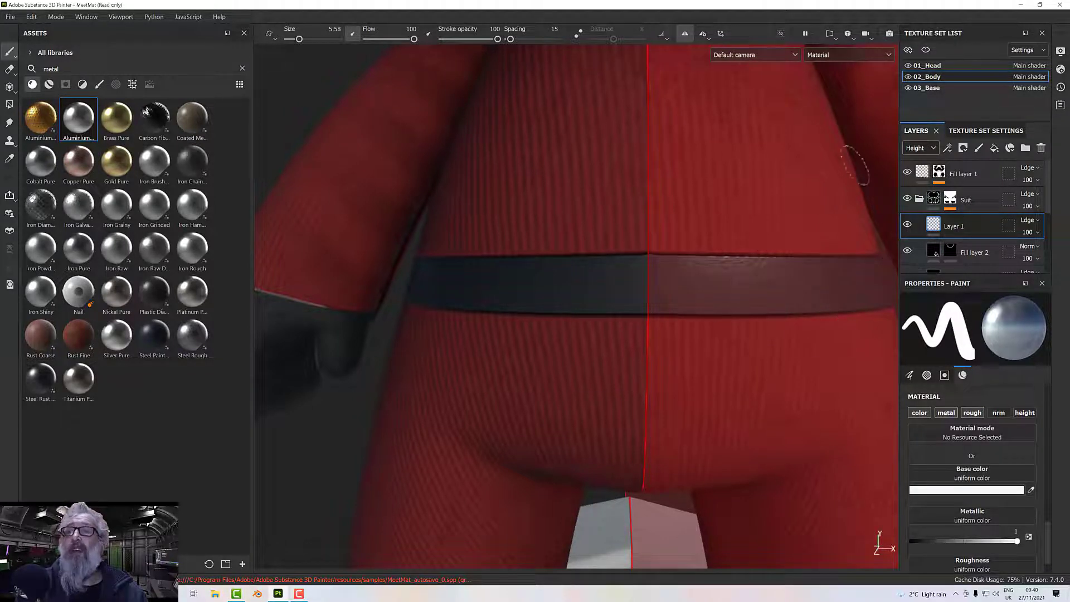
Turn off symmetry painting, clear the metal search and list the alphas in the asset library.
{"action": "left_click", "coordinate": [686, 34]}
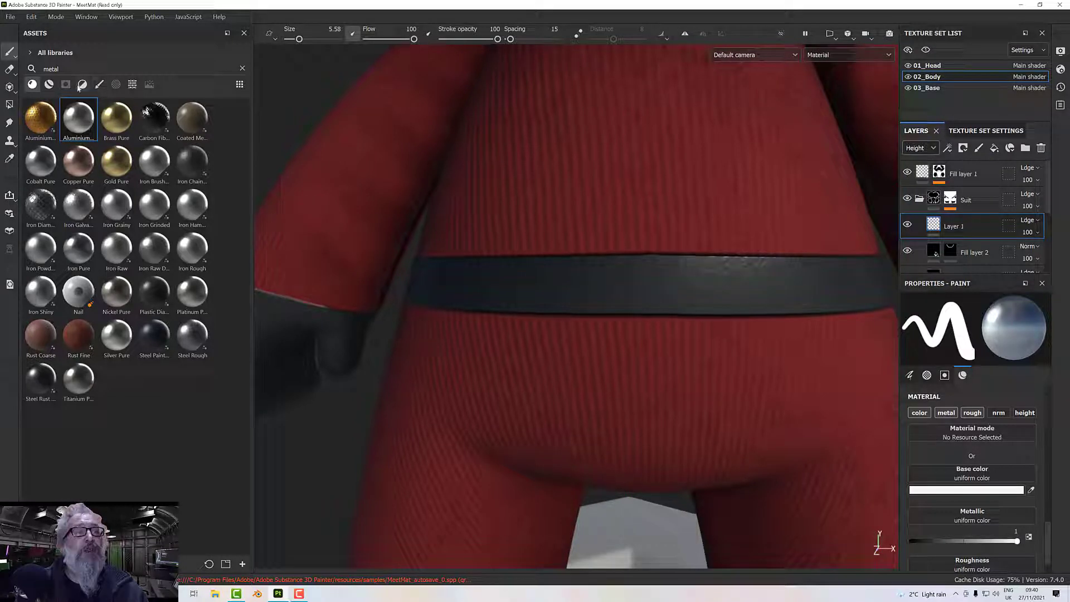
{"action": "left_click", "coordinate": [98, 85]}
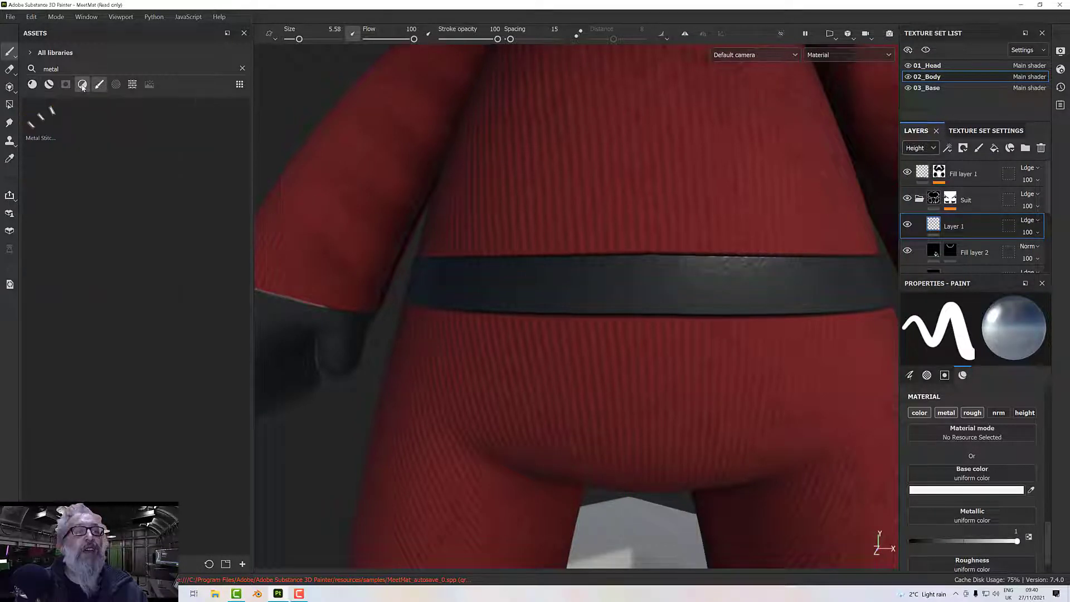
{"action": "left_click", "coordinate": [82, 85]}
{"action": "left_click", "coordinate": [242, 69]}
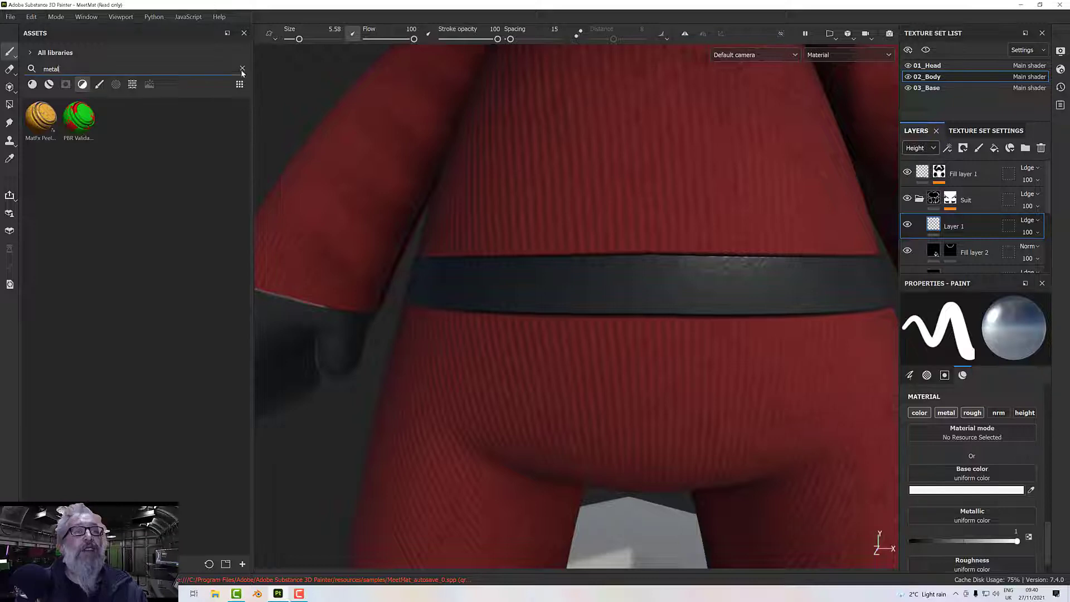
{"action": "left_click", "coordinate": [119, 84]}
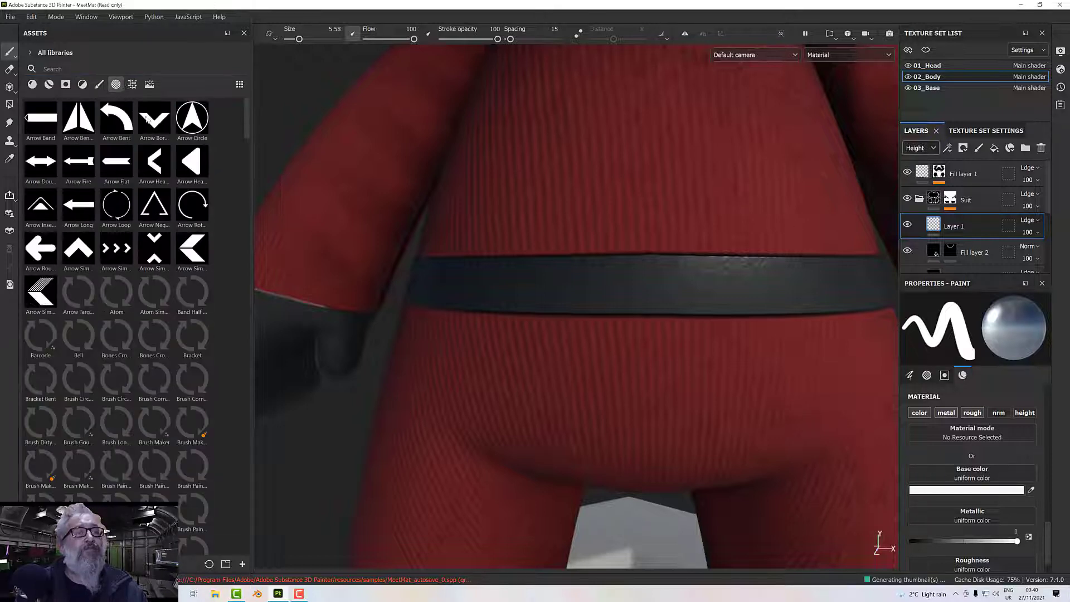
Find the ring-shaped border alpha in the asset library and assign it to the metal brush.
{"action": "mouse_move", "coordinate": [184, 297]}
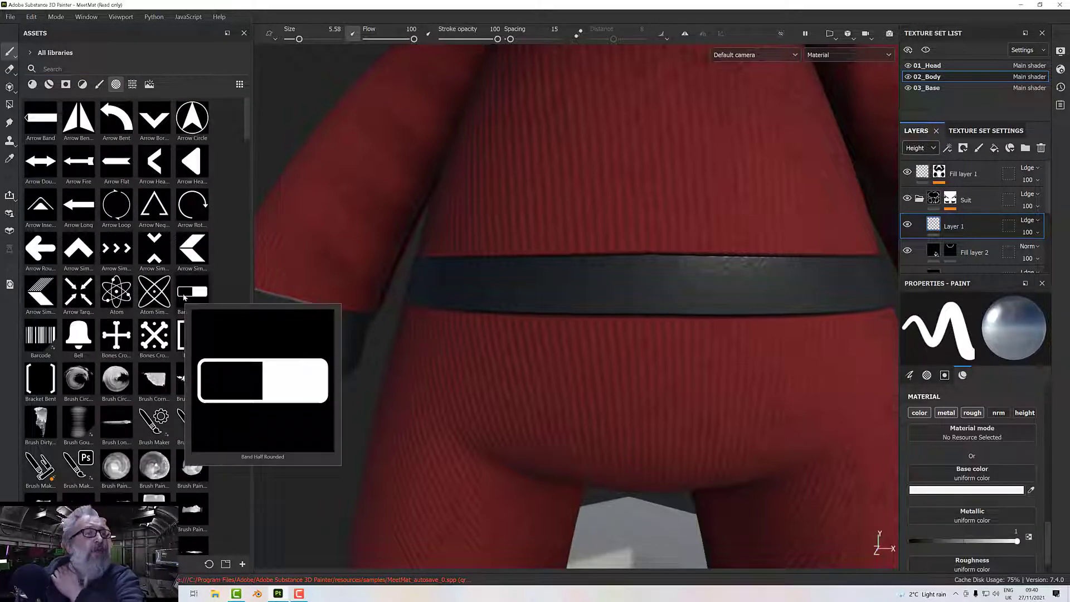
{"action": "scroll", "coordinate": [184, 298], "scroll_direction": "down", "scroll_amount": 10}
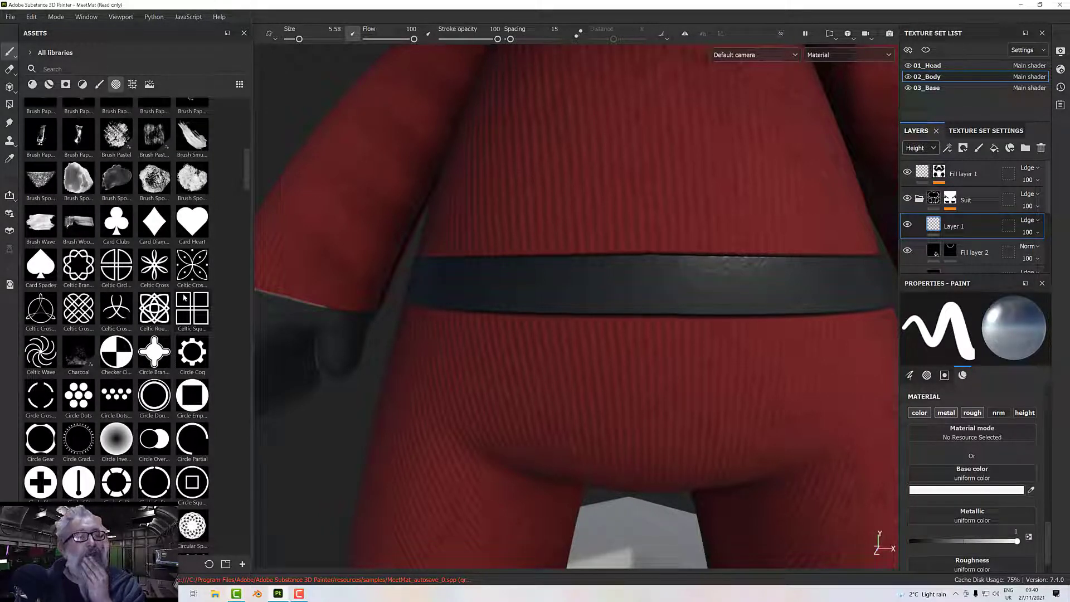
{"action": "scroll", "coordinate": [184, 297], "scroll_direction": "down", "scroll_amount": 8}
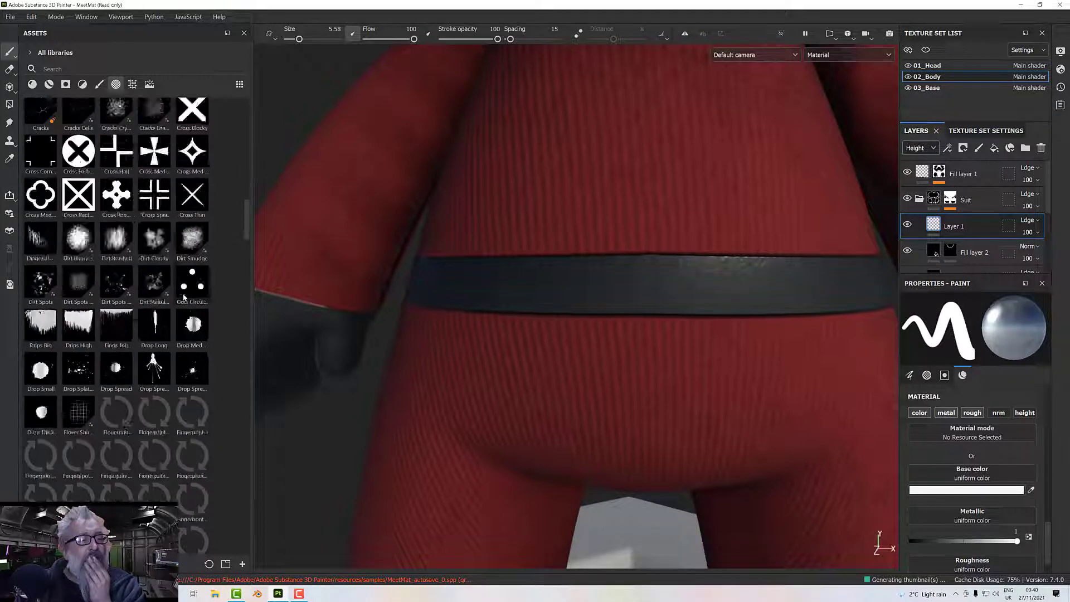
{"action": "scroll", "coordinate": [184, 298], "scroll_direction": "down", "scroll_amount": 4}
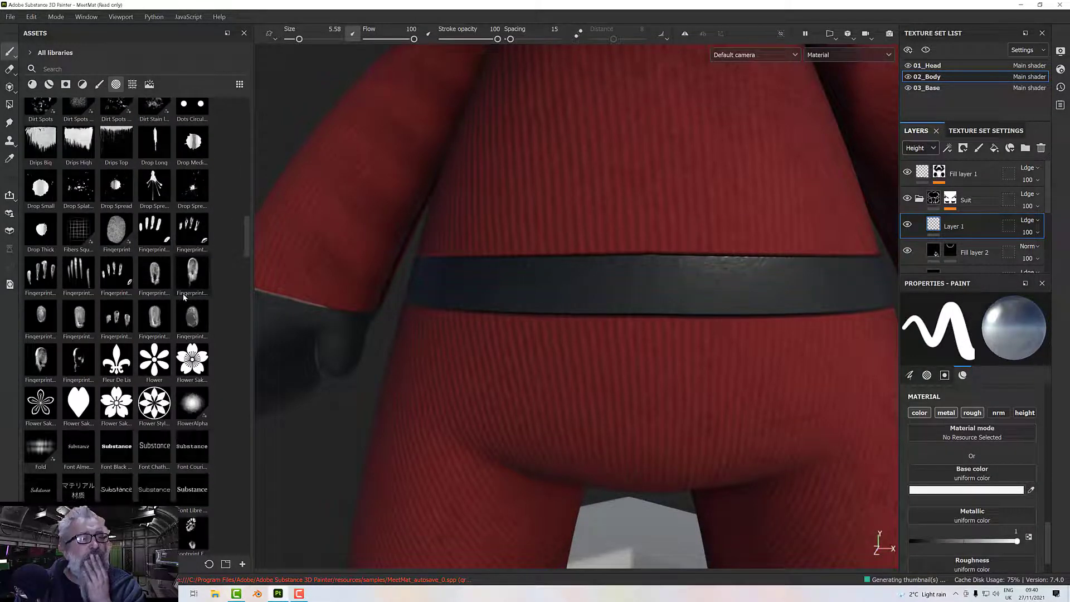
{"action": "scroll", "coordinate": [184, 298], "scroll_direction": "down", "scroll_amount": 6}
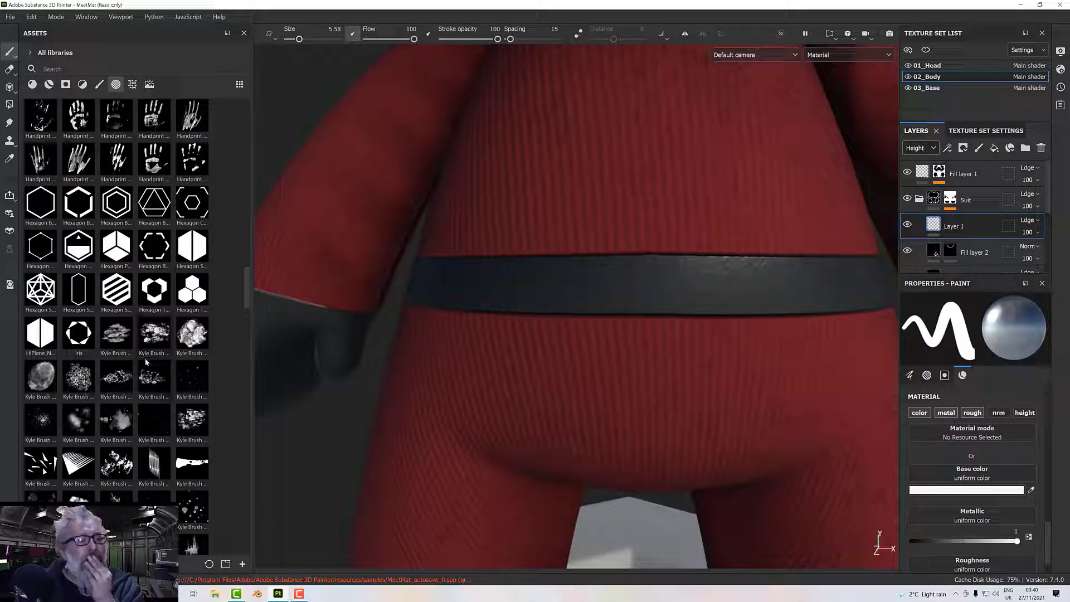
{"action": "scroll", "coordinate": [146, 362], "scroll_direction": "down", "scroll_amount": 4}
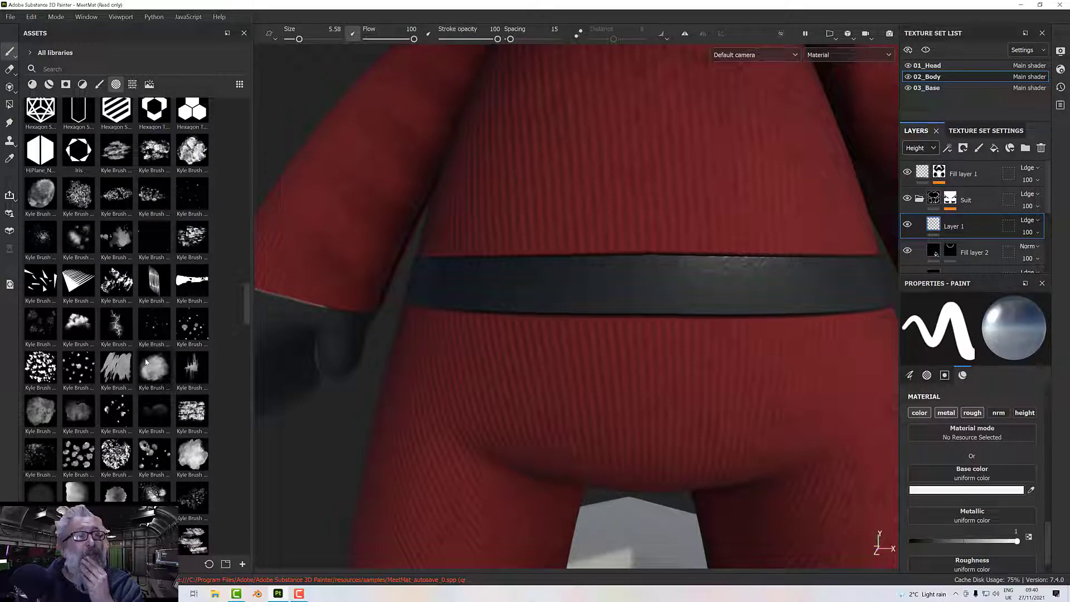
{"action": "scroll", "coordinate": [146, 363], "scroll_direction": "up", "scroll_amount": 6}
{"action": "scroll", "coordinate": [146, 362], "scroll_direction": "down", "scroll_amount": 6}
{"action": "scroll", "coordinate": [146, 363], "scroll_direction": "up", "scroll_amount": 3}
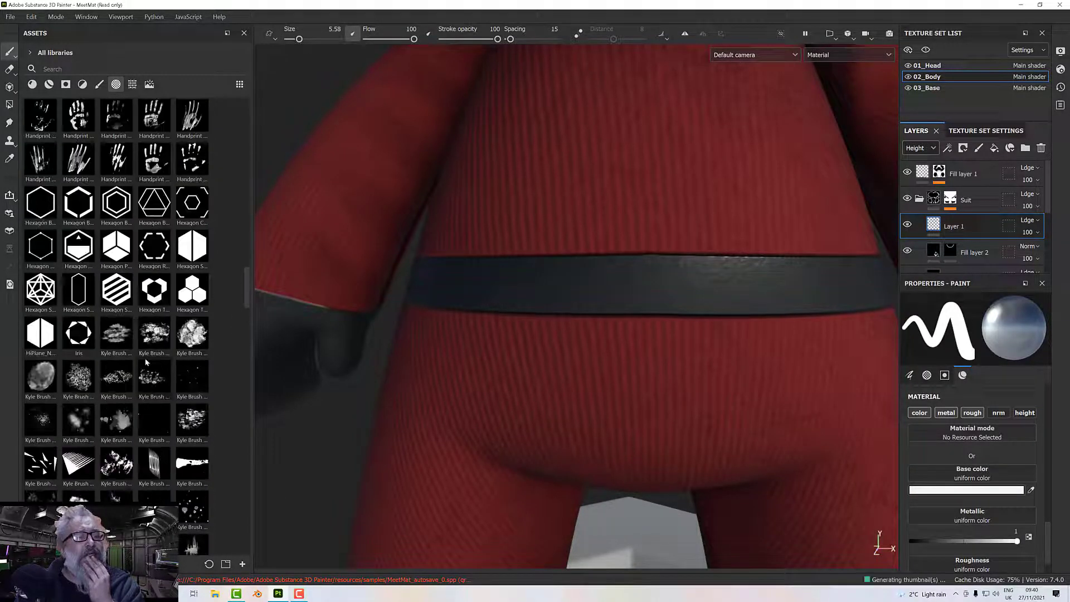
{"action": "scroll", "coordinate": [146, 362], "scroll_direction": "down", "scroll_amount": 6}
{"action": "scroll", "coordinate": [146, 362], "scroll_direction": "down", "scroll_amount": 15}
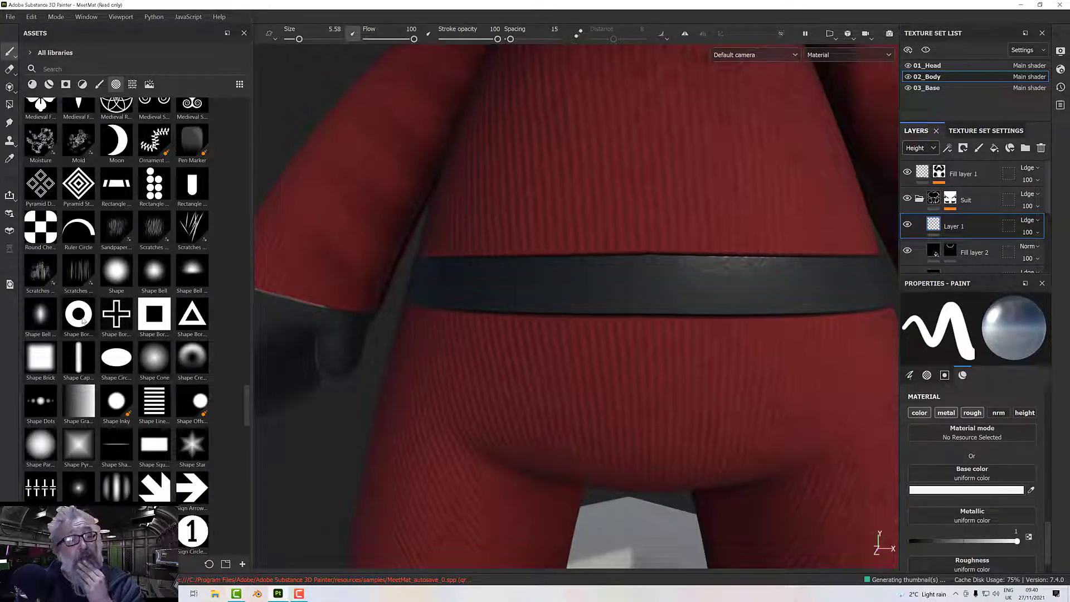
{"action": "left_click", "coordinate": [82, 321]}
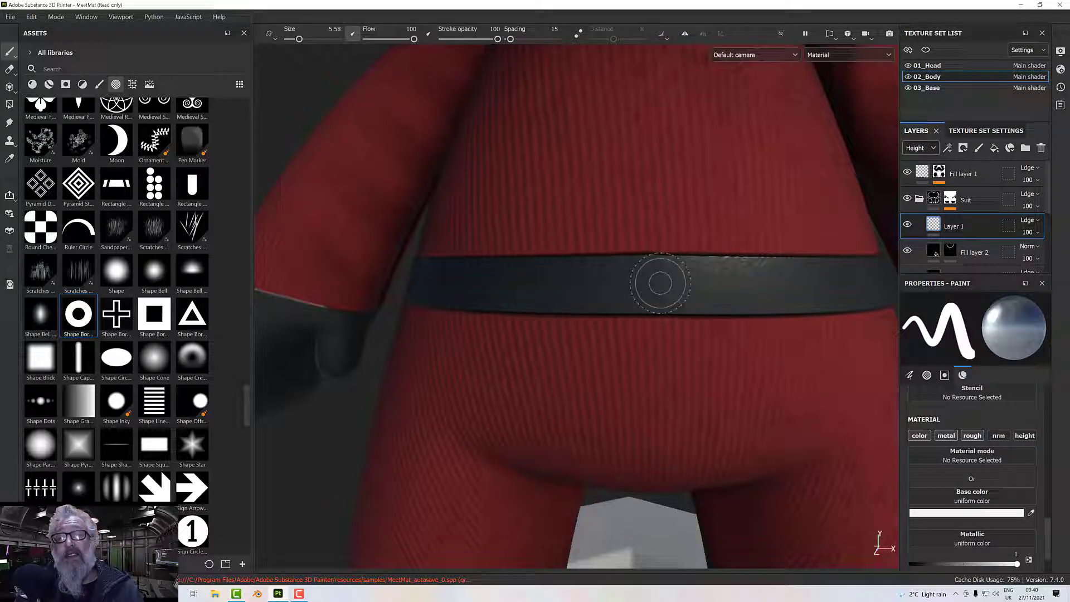
Enlarge the brush to 6.46, enable its height channel at 0.3131 and stamp a metal ring at the centre of the belt.
{"action": "right_click_drag", "start_coordinate": [645, 280], "coordinate": [648, 279], "text": "ctrl"}
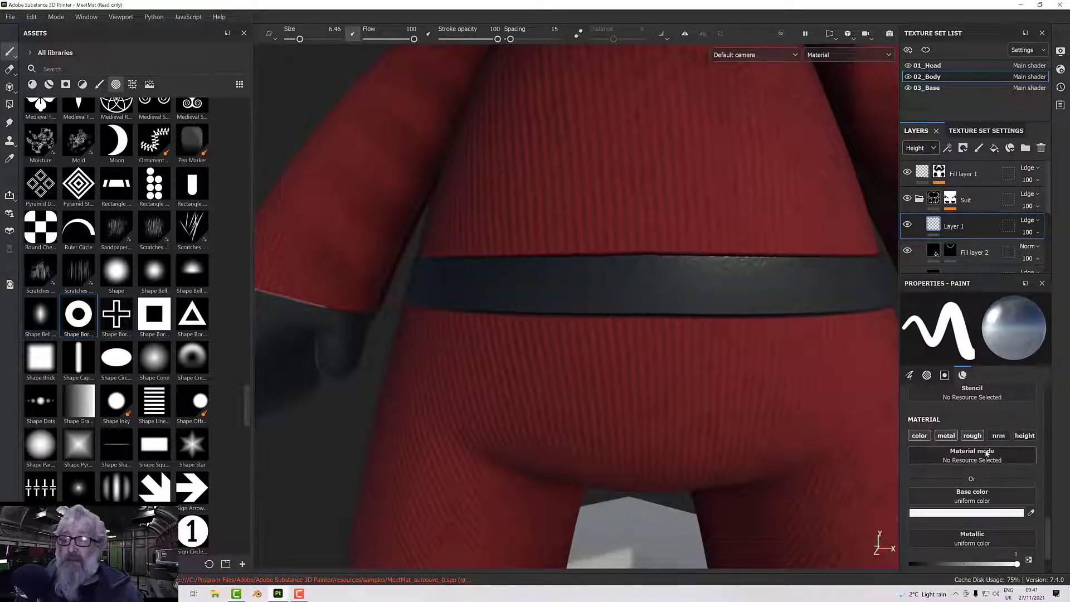
{"action": "left_click", "coordinate": [1024, 436]}
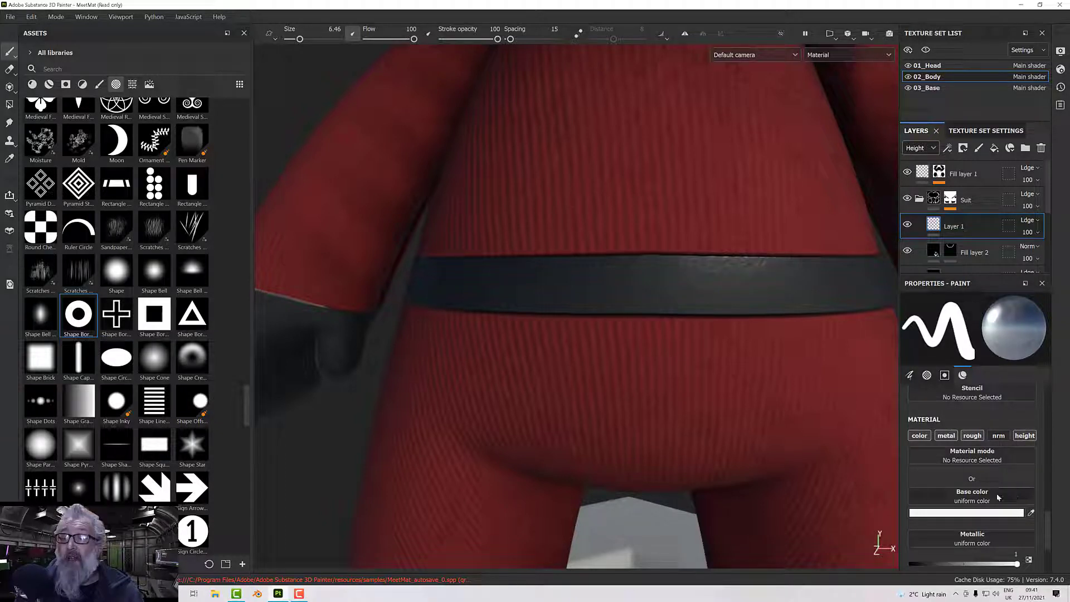
{"action": "scroll", "coordinate": [987, 516], "scroll_direction": "down", "scroll_amount": 3}
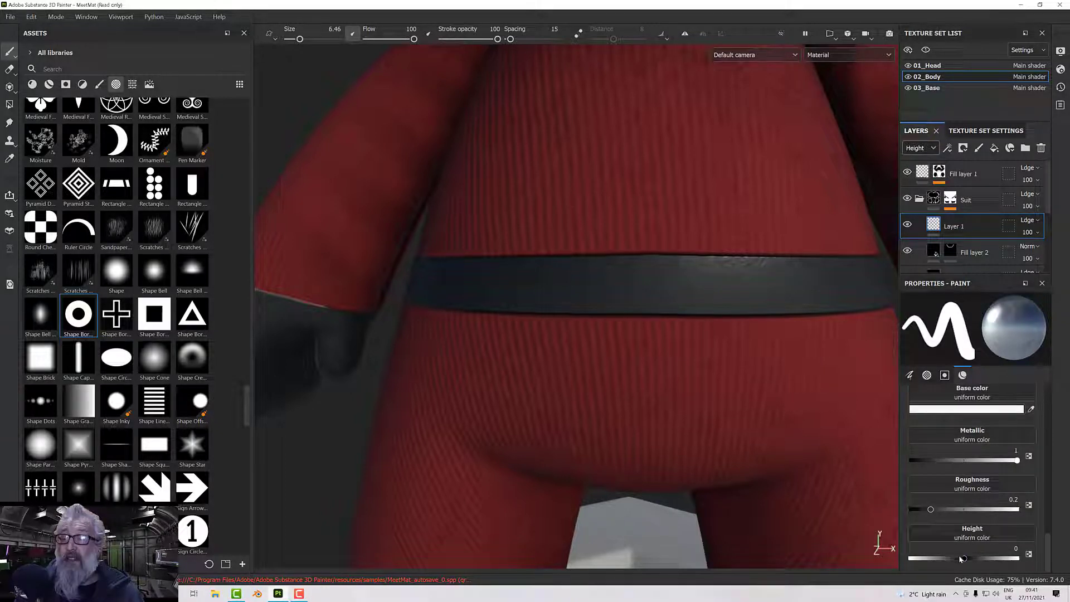
{"action": "left_click_drag", "start_coordinate": [965, 560], "coordinate": [983, 560]}
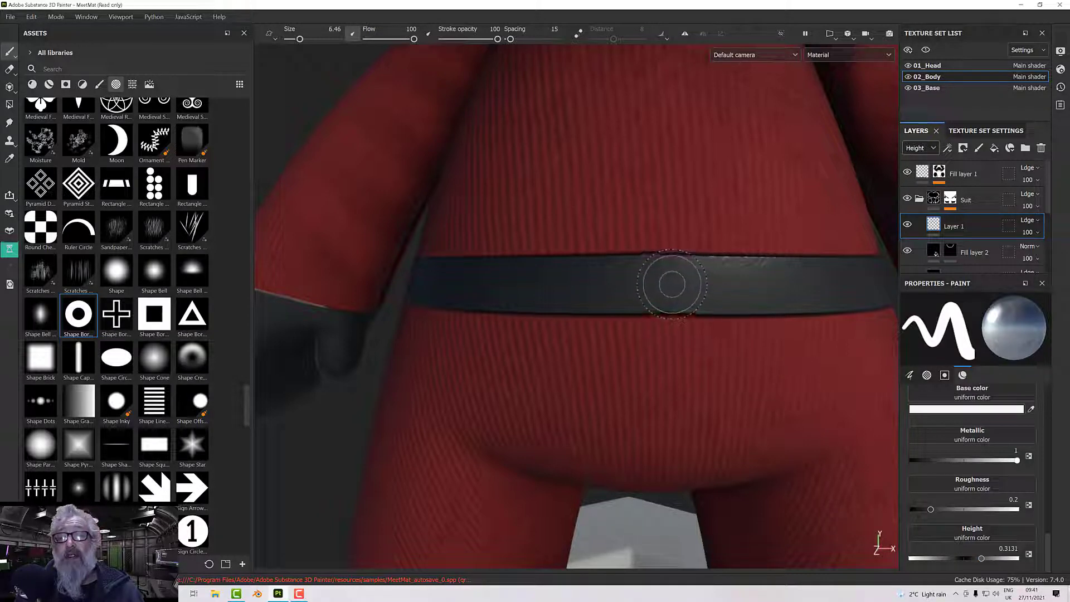
{"action": "scroll", "coordinate": [716, 324], "scroll_direction": "up", "scroll_amount": 5}
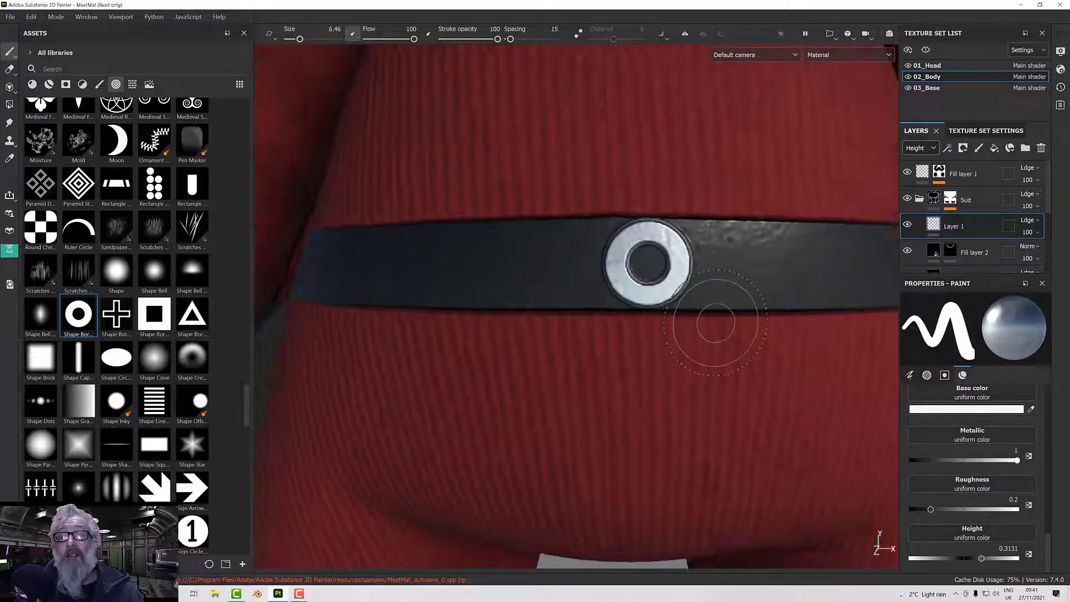
Examine the metal ring on the belt and the whole figure from several distances and angles.
{"action": "scroll", "coordinate": [717, 324], "scroll_direction": "down", "scroll_amount": 4}
{"action": "scroll", "coordinate": [716, 323], "scroll_direction": "down", "scroll_amount": 6}
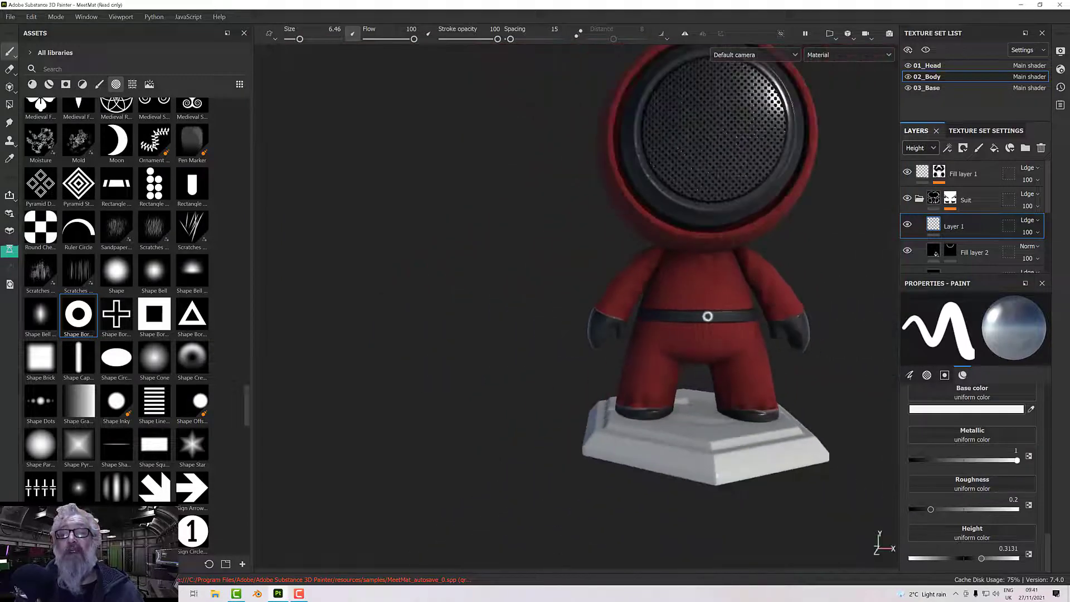
{"action": "scroll", "coordinate": [691, 343], "scroll_direction": "up", "scroll_amount": 5}
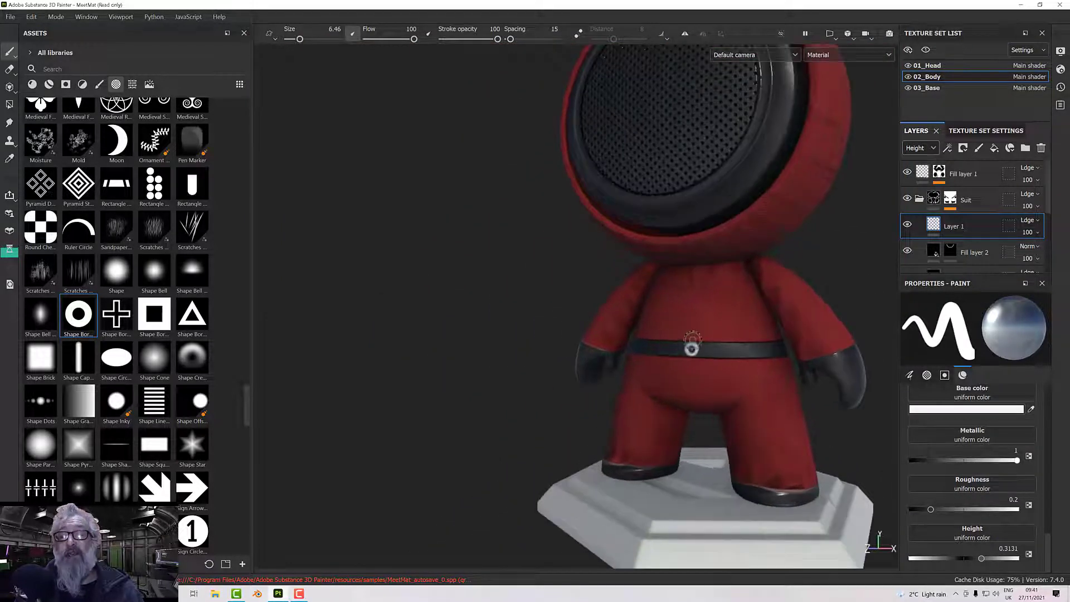
{"action": "scroll", "coordinate": [691, 348], "scroll_direction": "down", "scroll_amount": 6}
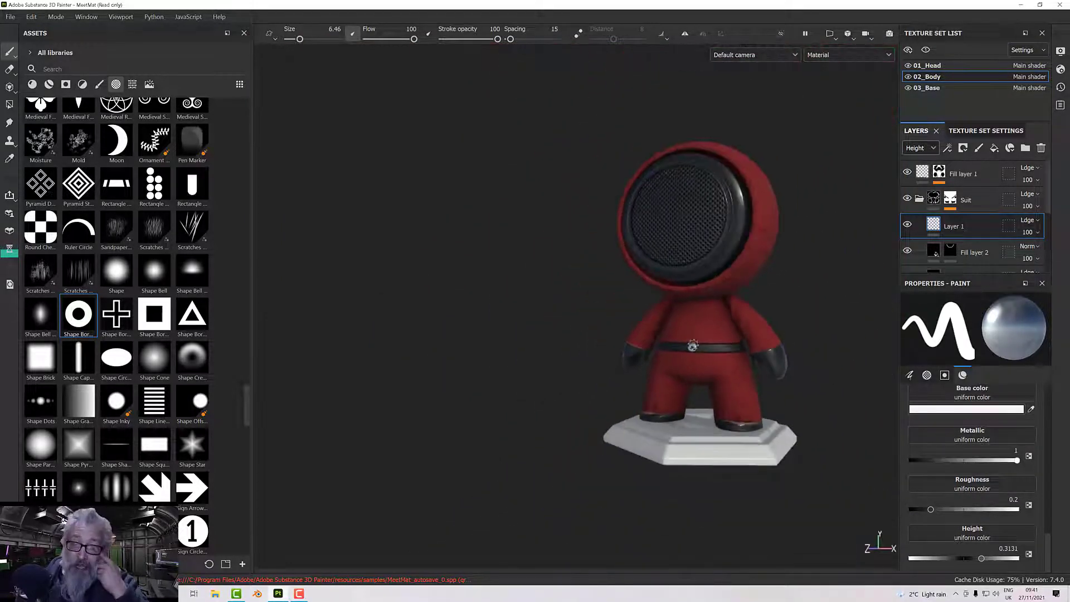
{"action": "scroll", "coordinate": [692, 346], "scroll_direction": "up", "scroll_amount": 3}
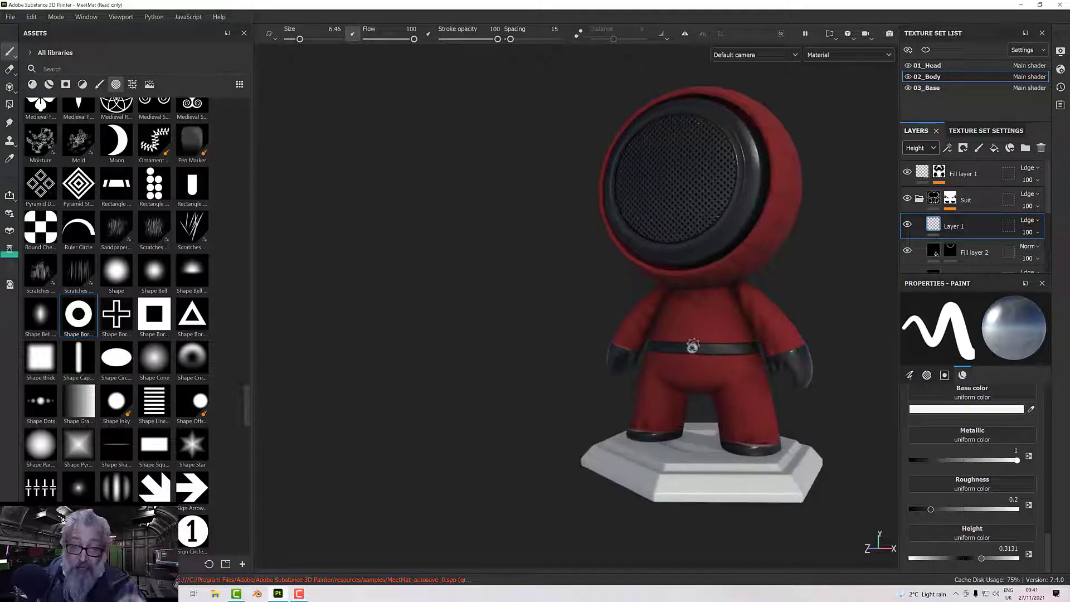
{"action": "scroll", "coordinate": [693, 347], "scroll_direction": "down", "scroll_amount": 3}
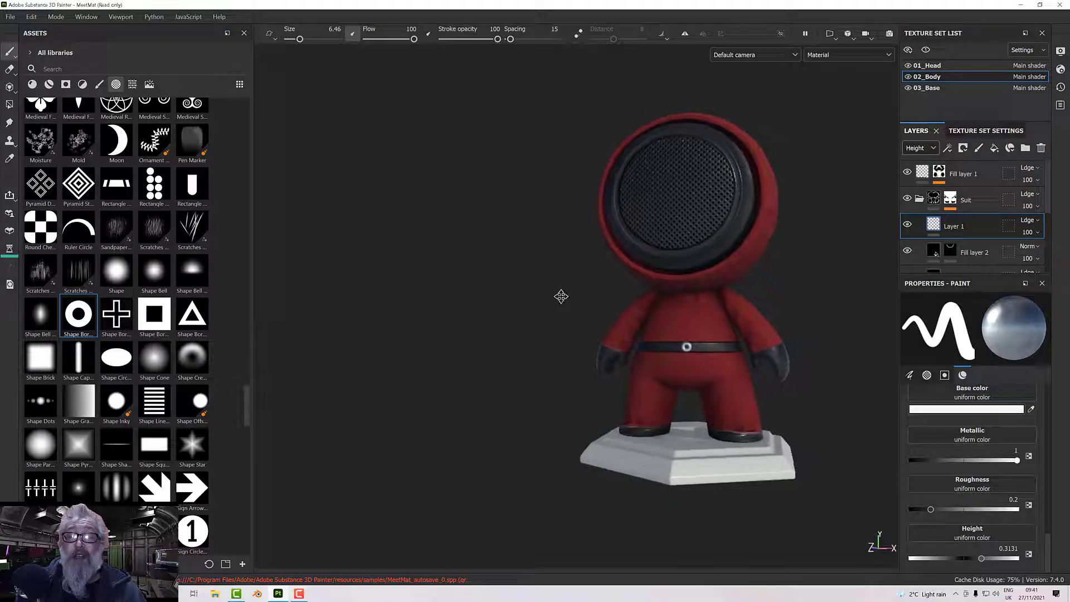
{"action": "scroll", "coordinate": [530, 299], "scroll_direction": "up", "scroll_amount": 4}
{"action": "scroll", "coordinate": [534, 297], "scroll_direction": "up", "scroll_amount": 2}
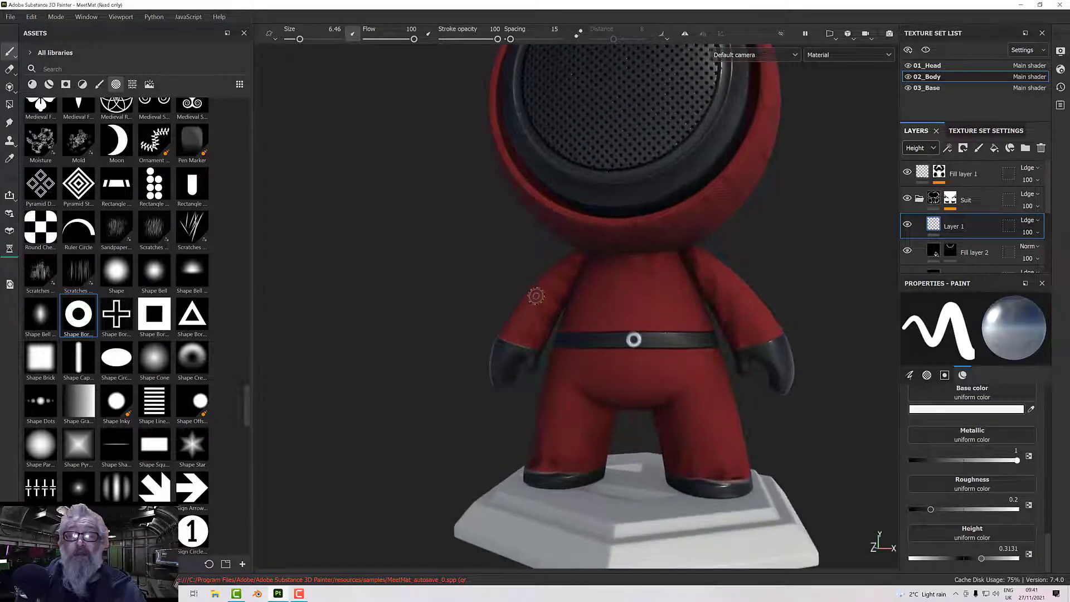
{"action": "middle_click_drag", "start_coordinate": [535, 296], "coordinate": [544, 331], "text": "alt"}
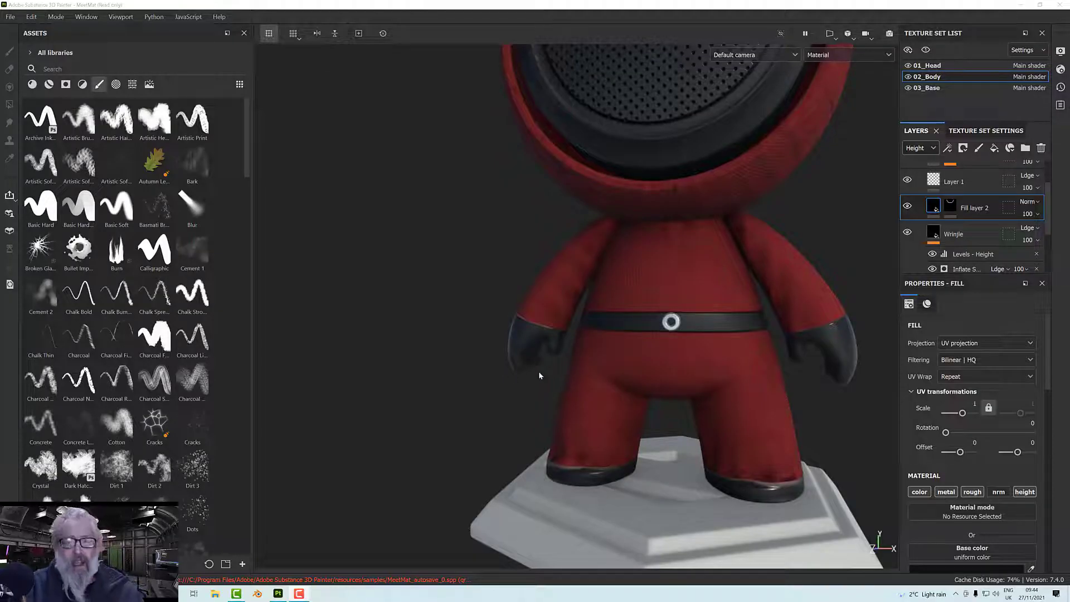
{"action": "left_click_drag", "start_coordinate": [538, 375], "coordinate": [607, 223], "text": "alt"}
{"action": "scroll", "coordinate": [600, 347], "scroll_direction": "up", "scroll_amount": 5}
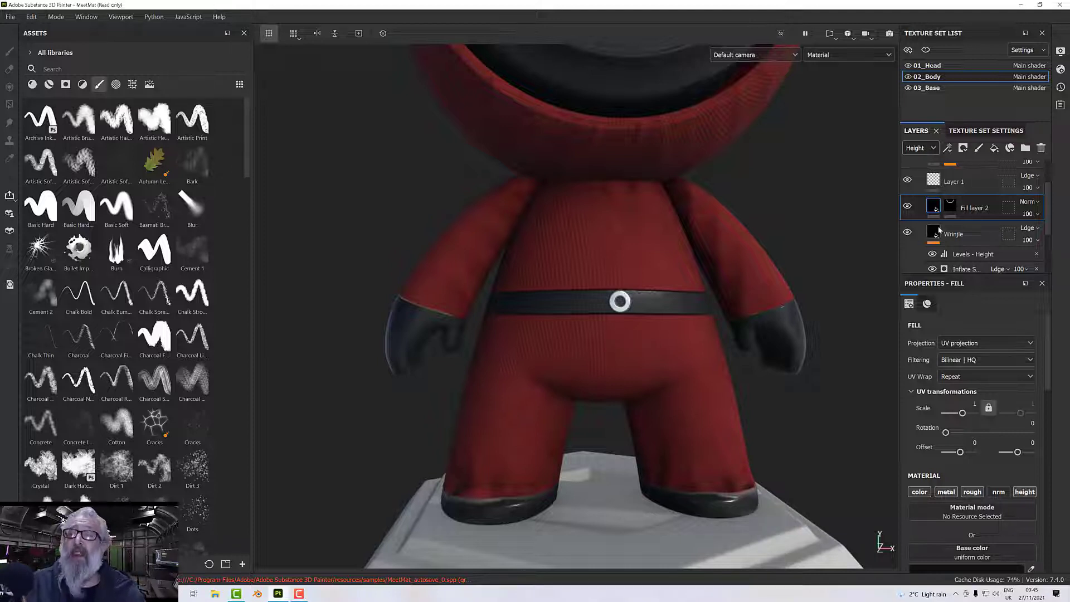
Add a paint layer above Layer 1, search the brushes for "tool" and choose the Zipper Advanced brush with the tape material.
{"action": "scroll", "coordinate": [968, 234], "scroll_direction": "up", "scroll_amount": 1}
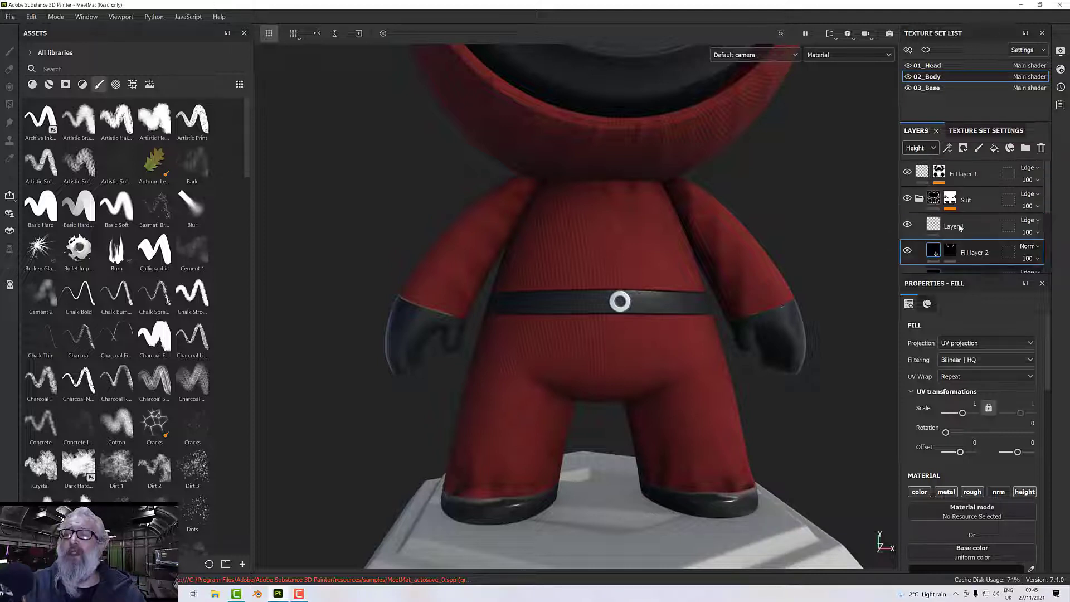
{"action": "left_click", "coordinate": [967, 228]}
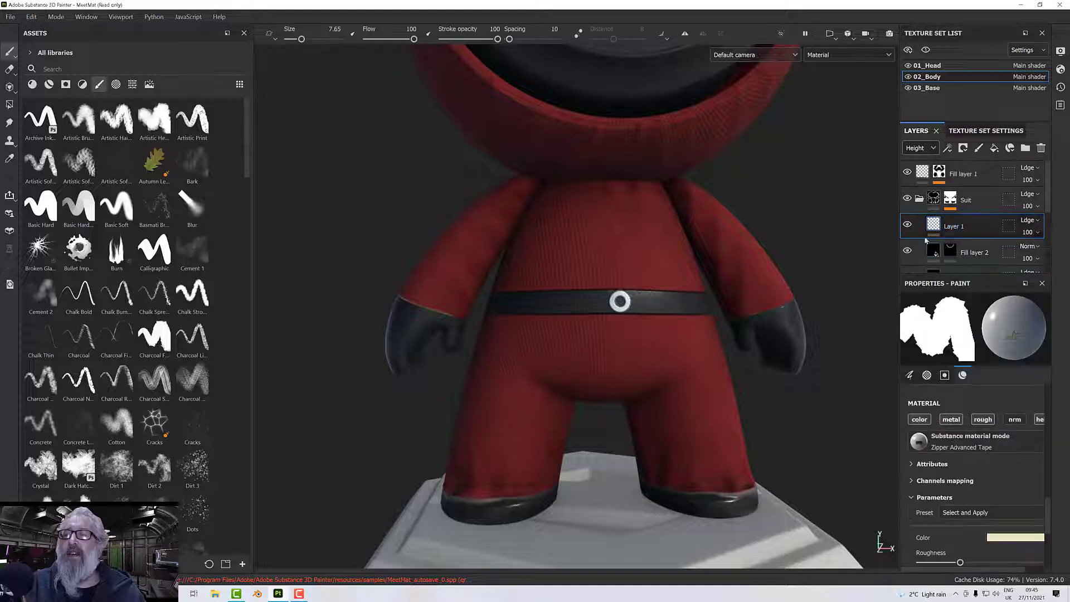
{"action": "left_click", "coordinate": [979, 149]}
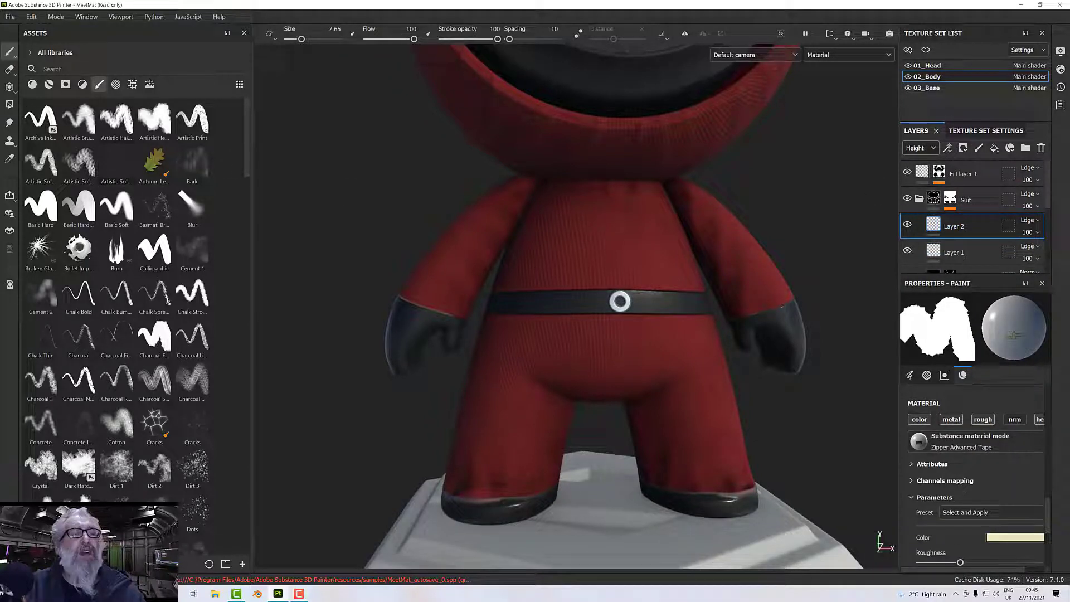
{"action": "left_click", "coordinate": [74, 70]}
{"action": "type", "text": "tool"}
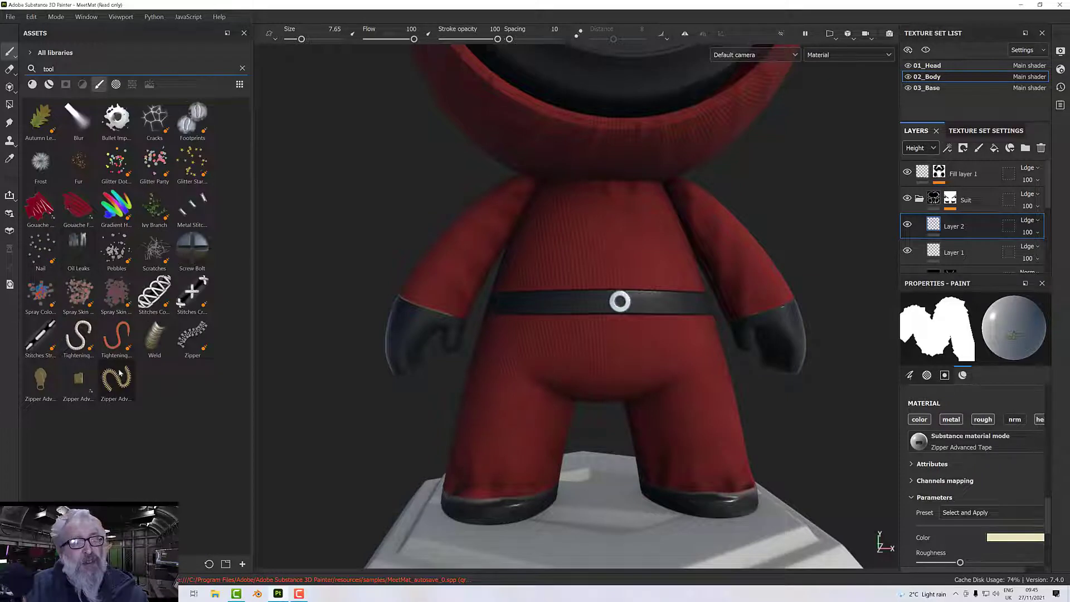
{"action": "left_click", "coordinate": [120, 377]}
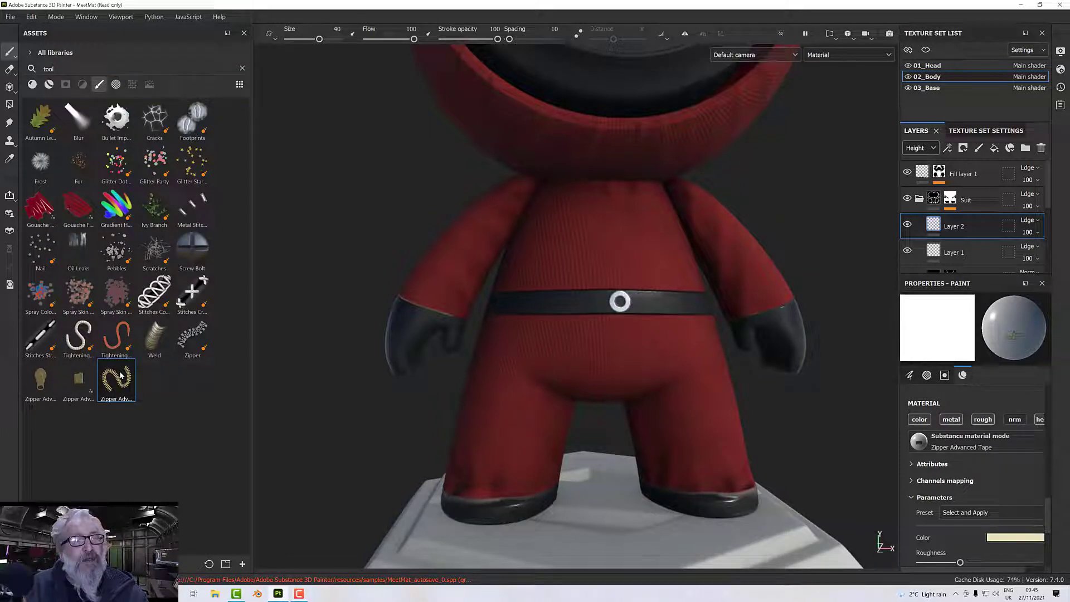
Set the zipper tape colour to grey A8A8A8 and reduce the brush size to 4.01.
{"action": "left_click", "coordinate": [1010, 538]}
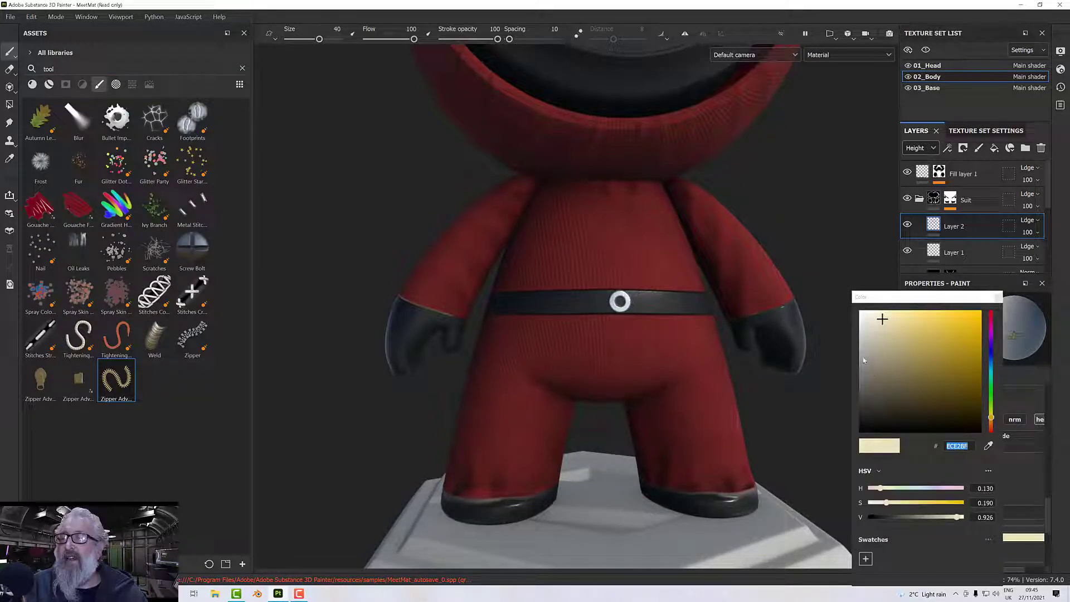
{"action": "left_click_drag", "start_coordinate": [864, 360], "coordinate": [857, 355]}
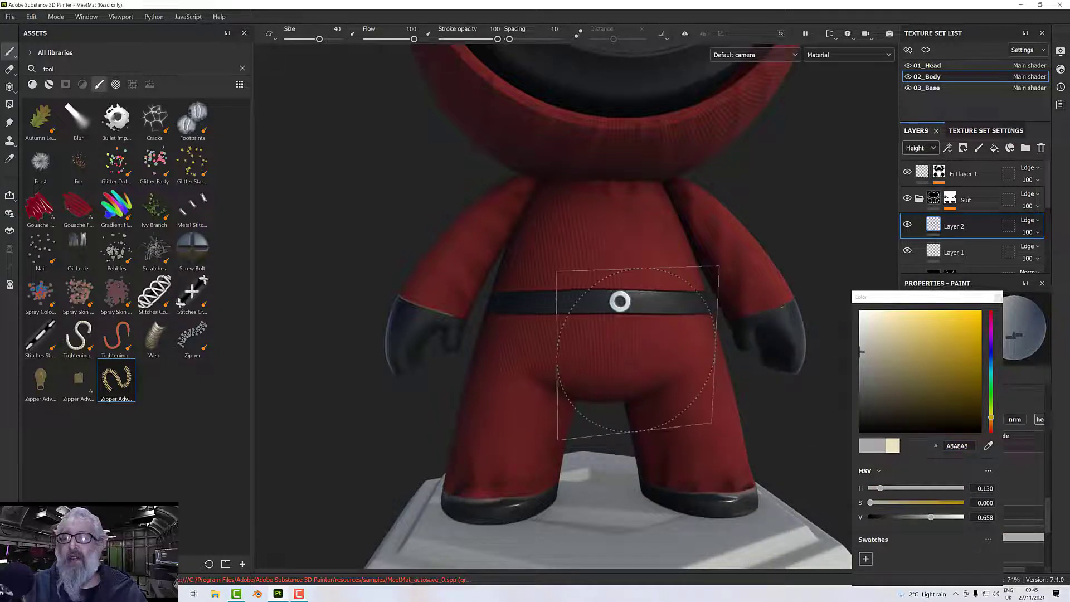
{"action": "left_click_drag", "start_coordinate": [744, 385], "coordinate": [653, 394], "text": "alt"}
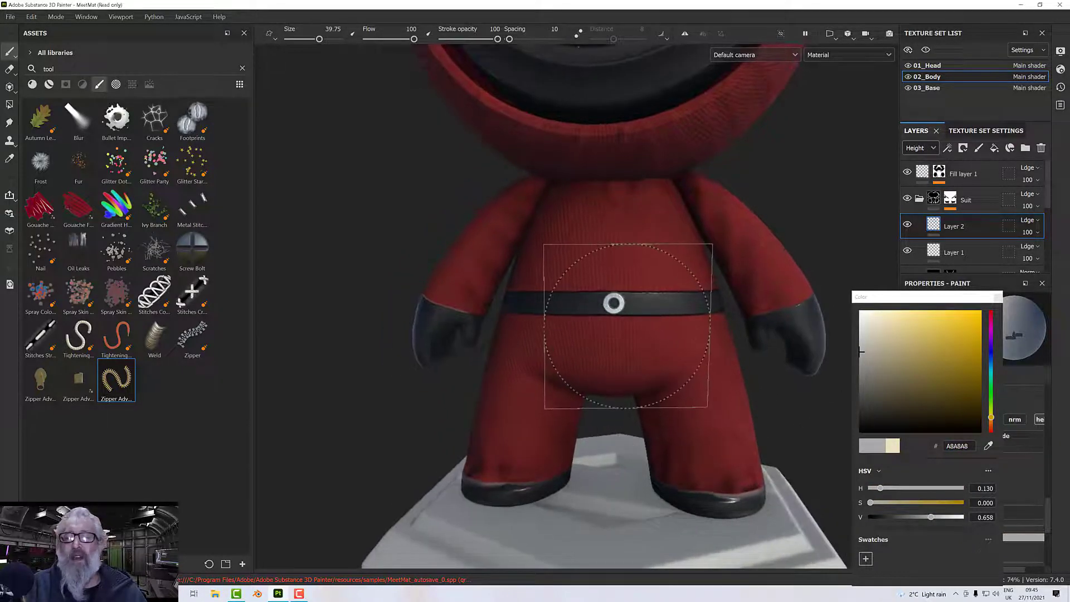
{"action": "right_click_drag", "start_coordinate": [627, 326], "coordinate": [560, 328], "text": "ctrl"}
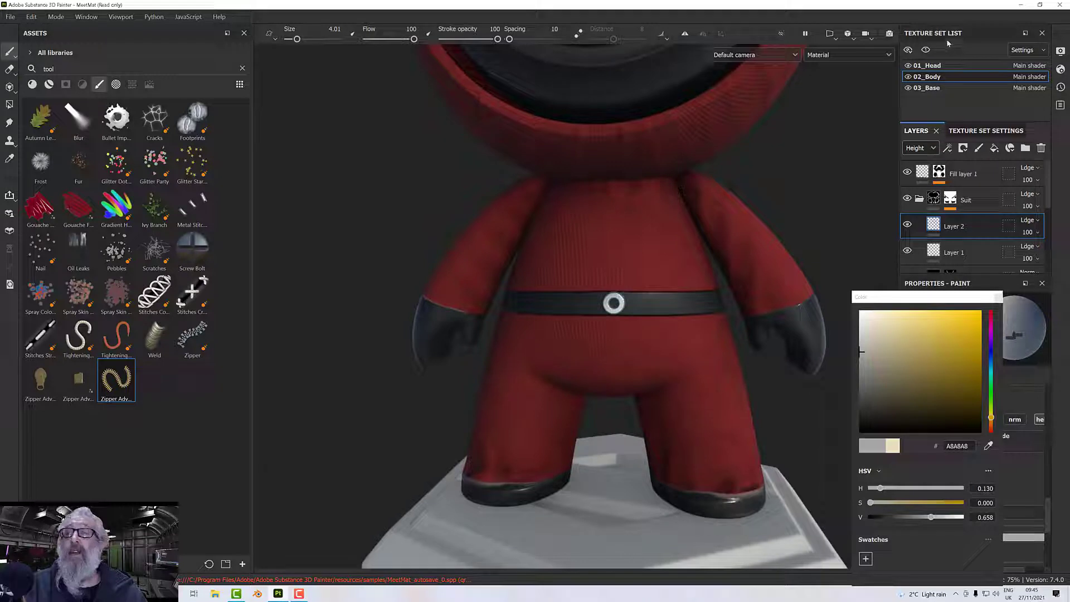
Isolate the 02_Body texture set and paint a straight zipper down the front centre from the neck to below the belt.
{"action": "left_click", "coordinate": [926, 50]}
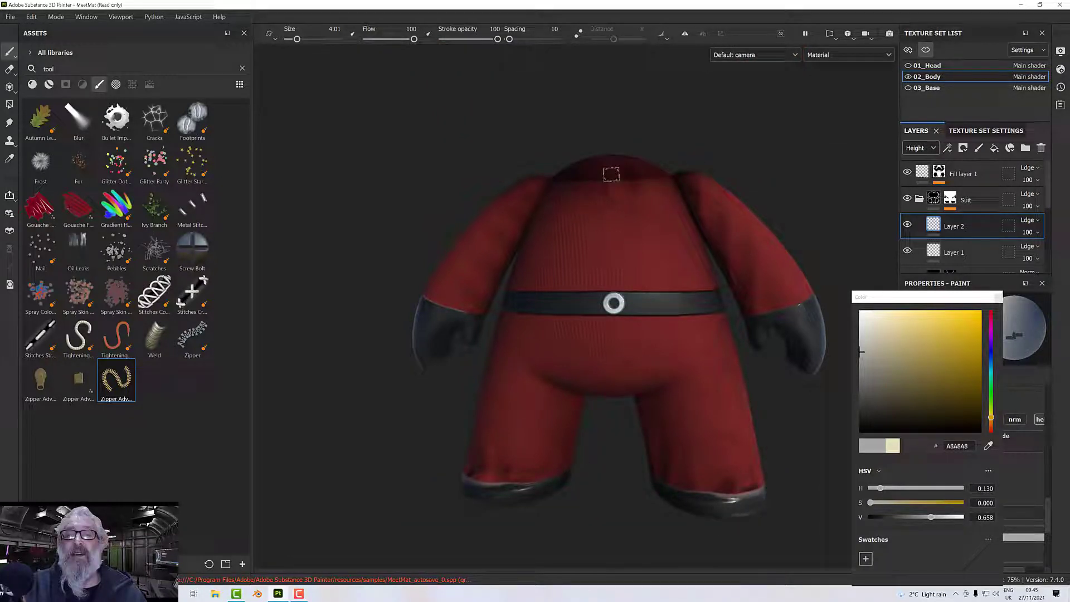
{"action": "key", "text": "shift"}
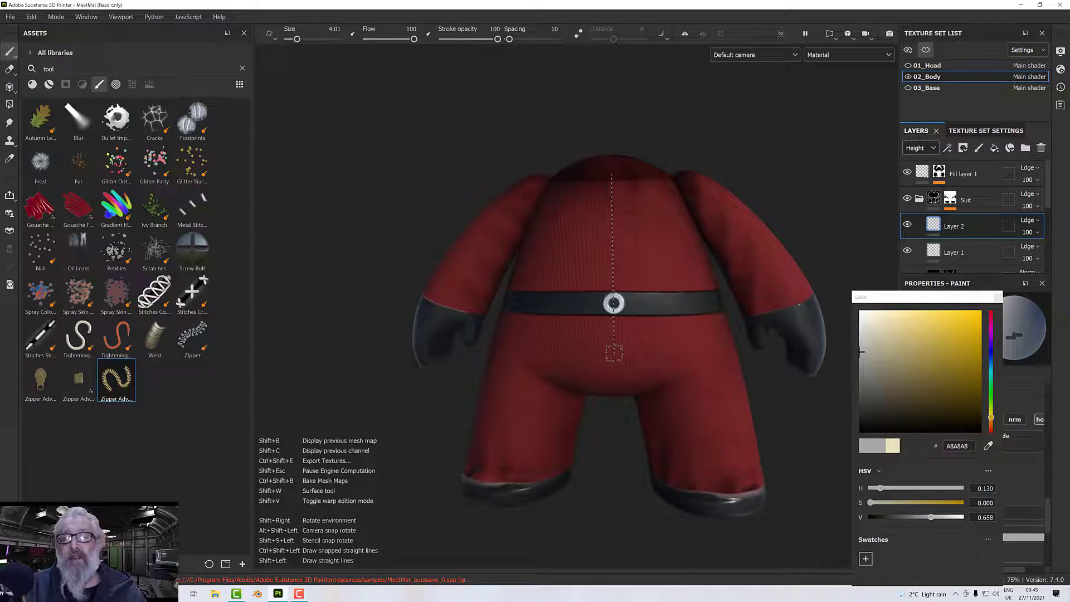
{"action": "left_click", "coordinate": [613, 352], "text": "shift"}
{"action": "scroll", "coordinate": [614, 353], "scroll_direction": "up", "scroll_amount": 9}
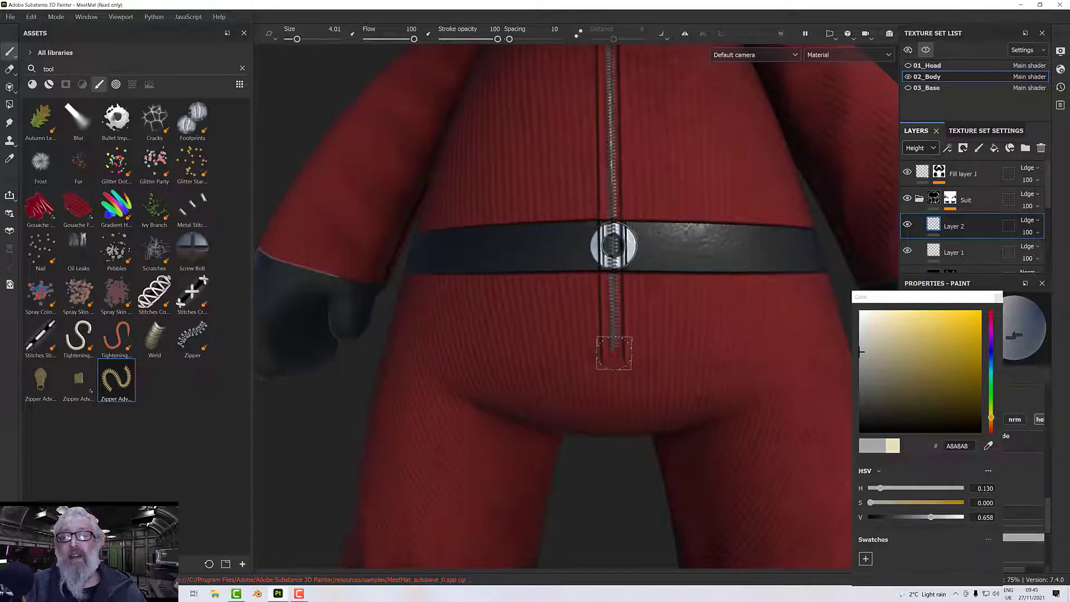
{"action": "mouse_move", "coordinate": [670, 296]}
{"action": "left_mouse_down", "text": "alt"}
{"action": "mouse_move", "coordinate": [685, 289]}
{"action": "mouse_move", "coordinate": [658, 269]}
{"action": "left_mouse_up", "text": "alt"}
{"action": "scroll", "coordinate": [668, 270], "scroll_direction": "down", "scroll_amount": 4}
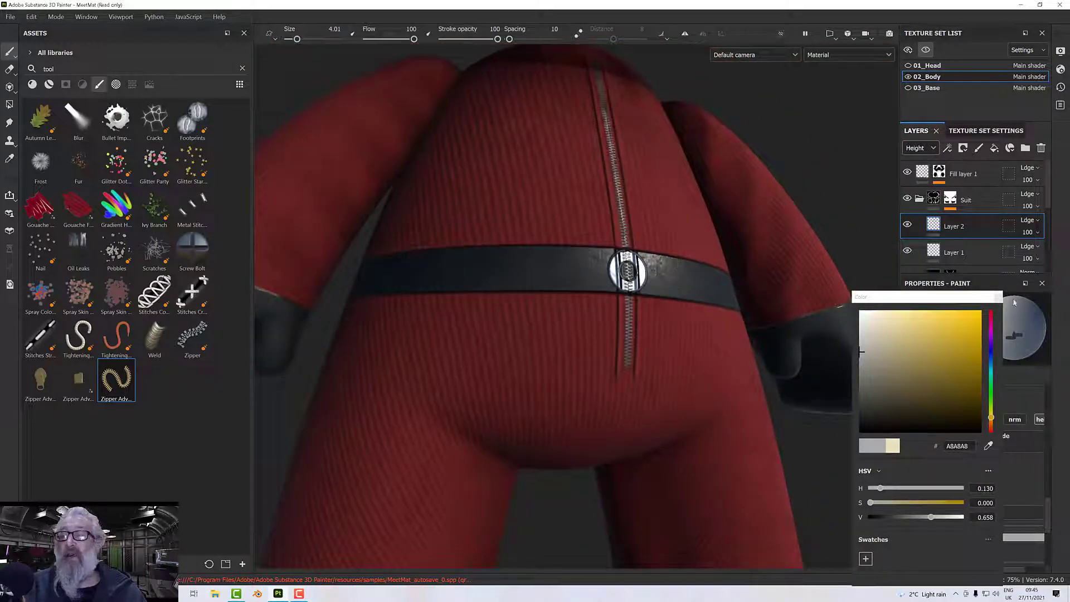
{"action": "left_click", "coordinate": [998, 298]}
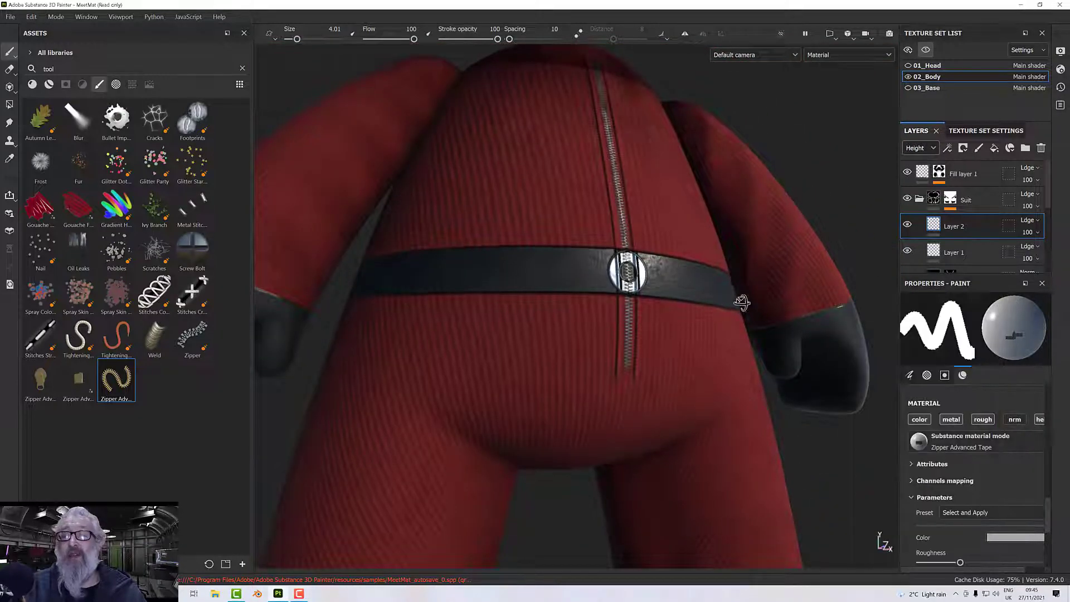
{"action": "left_click_drag", "start_coordinate": [740, 304], "coordinate": [771, 298], "text": "alt"}
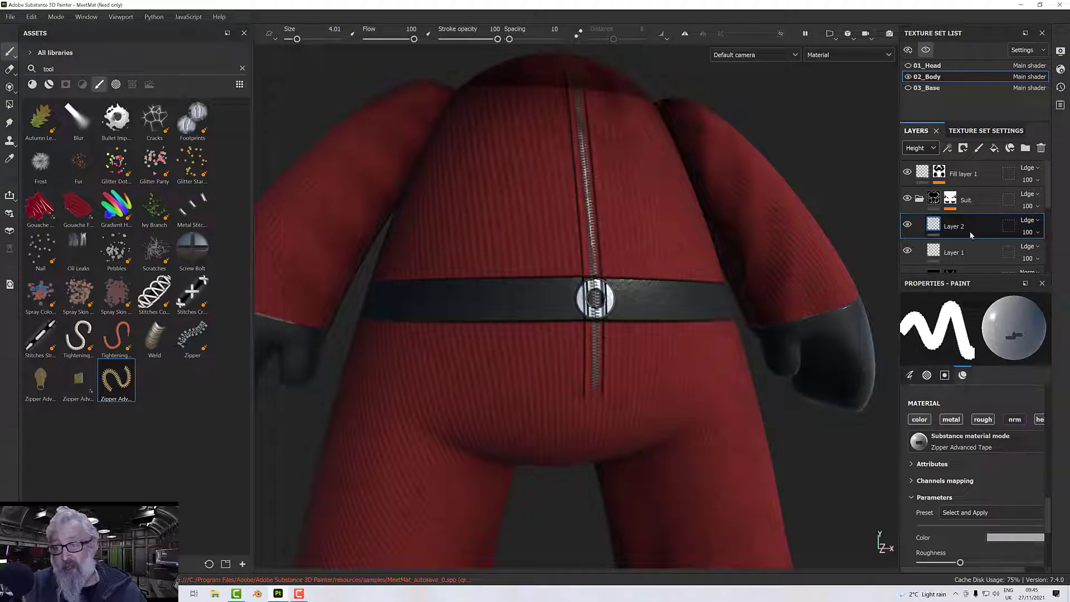
Move Layer 2 below Fill layer 2 in the layer stack so the zipper runs beneath the belt and ring.
{"action": "scroll", "coordinate": [969, 234], "scroll_direction": "down", "scroll_amount": 2}
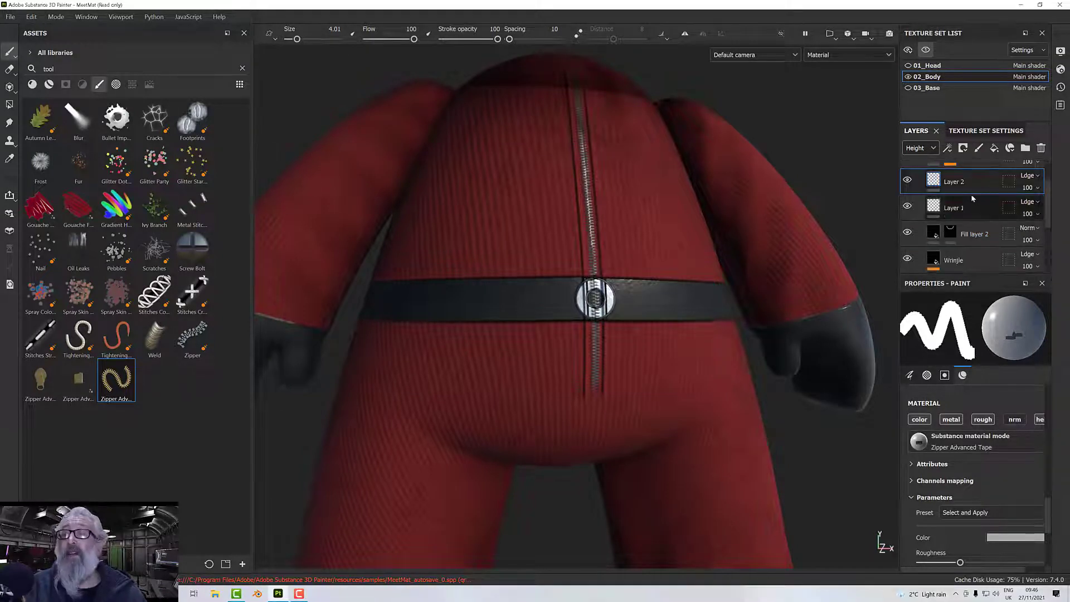
{"action": "left_click_drag", "start_coordinate": [969, 182], "coordinate": [977, 247]}
{"action": "left_click_drag", "start_coordinate": [716, 316], "coordinate": [700, 261], "text": "alt"}
{"action": "scroll", "coordinate": [624, 294], "scroll_direction": "up", "scroll_amount": 5}
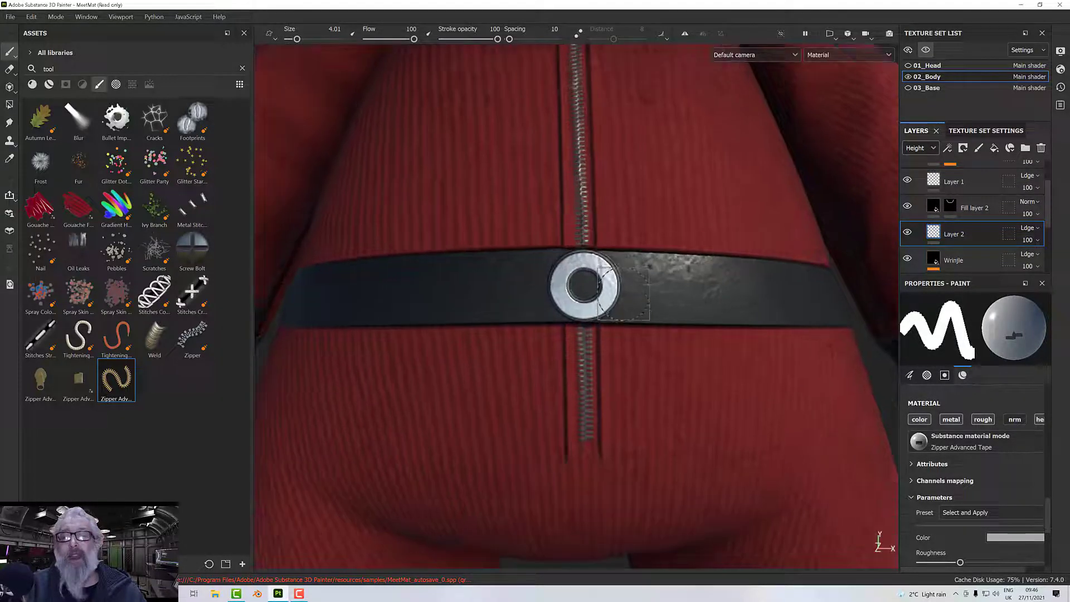
Choose the Zipper Advanced Stop brush, reduce its size to 3.53 and undo a trial stamp at the zipper's lower end.
{"action": "left_click", "coordinate": [76, 387]}
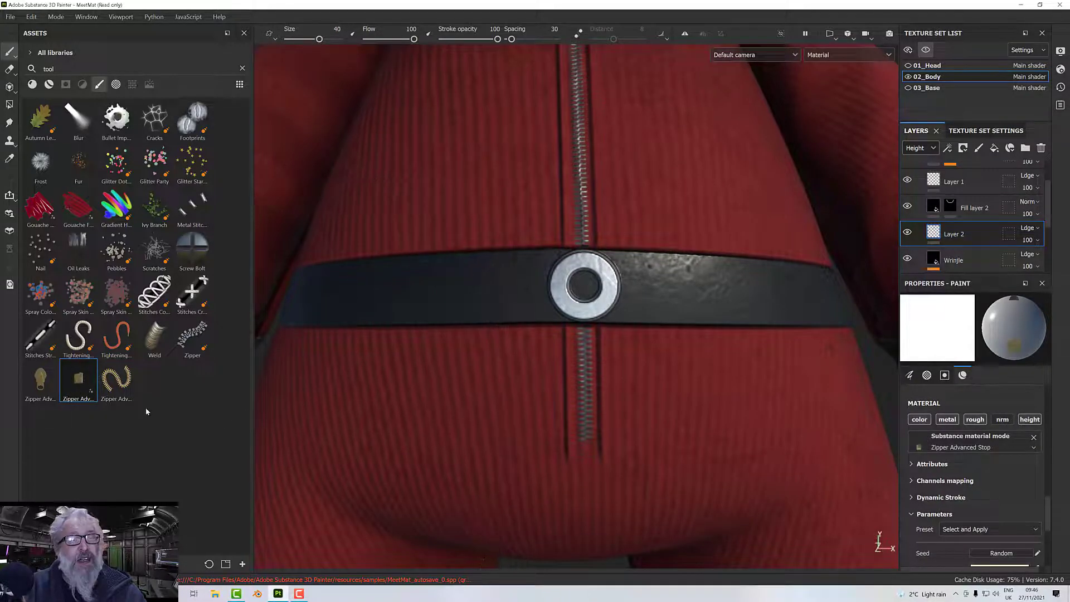
{"action": "right_click_drag", "start_coordinate": [563, 424], "coordinate": [497, 424], "text": "ctrl"}
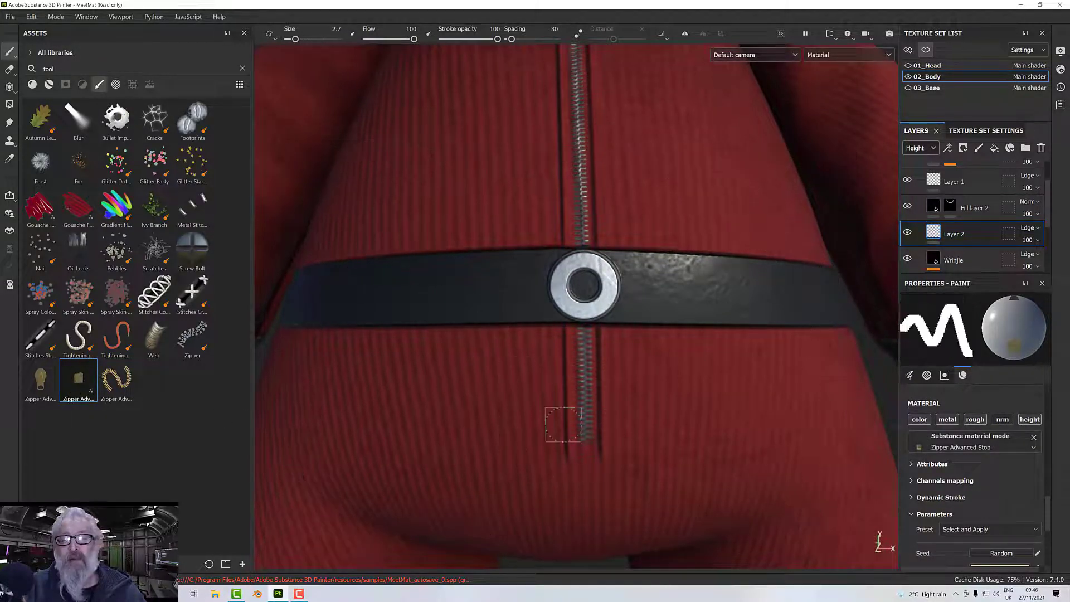
{"action": "right_click_drag", "start_coordinate": [564, 424], "coordinate": [588, 442], "text": "ctrl"}
{"action": "left_click", "coordinate": [584, 441]}
{"action": "key", "text": "ctrl+z"}
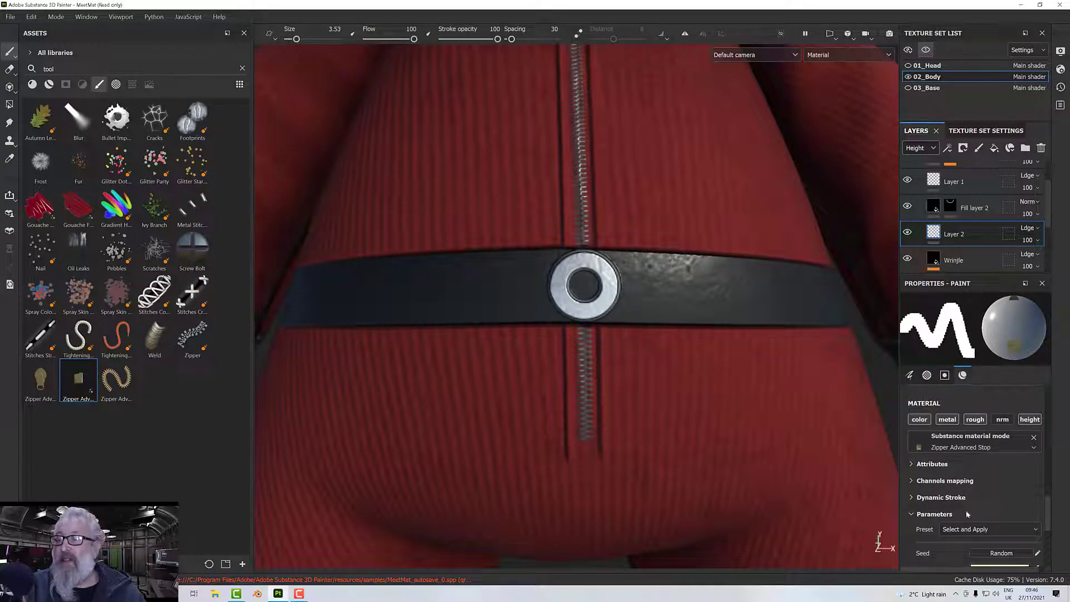
Set the zipper stop colour to grey 979797, enlarge the brush to 4.17 and stamp the stop at the zipper's lower end.
{"action": "scroll", "coordinate": [980, 511], "scroll_direction": "down", "scroll_amount": 1}
{"action": "left_click", "coordinate": [988, 526]}
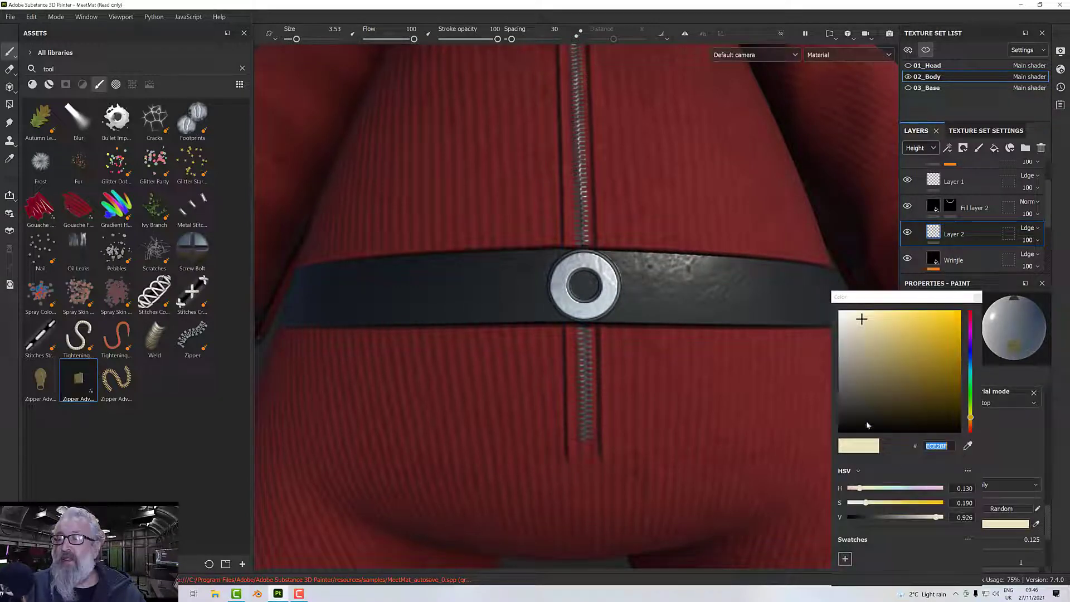
{"action": "left_click", "coordinate": [841, 360]}
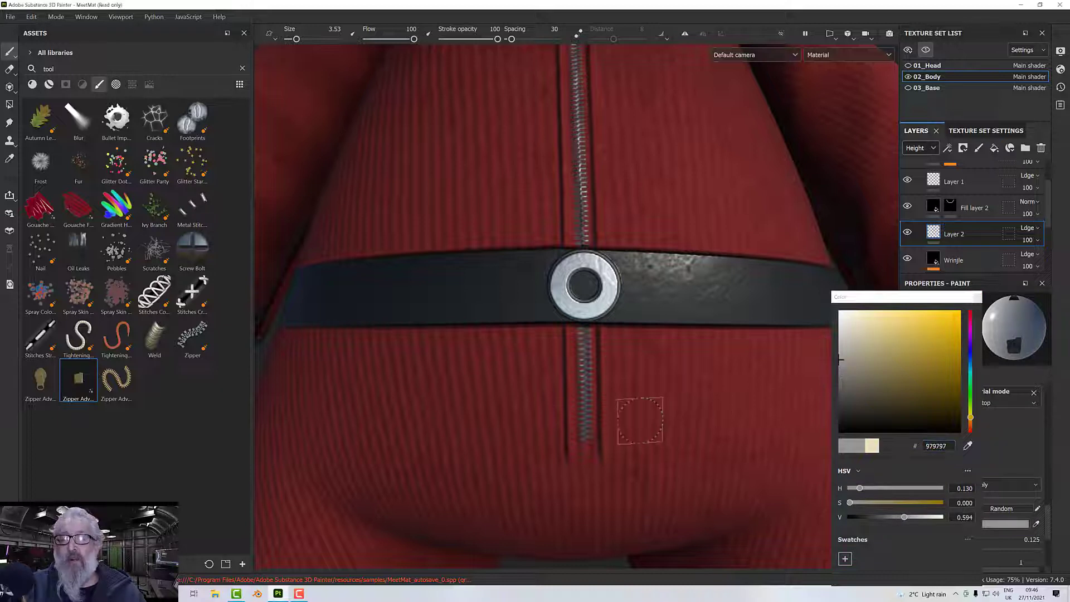
{"action": "left_click", "coordinate": [586, 440]}
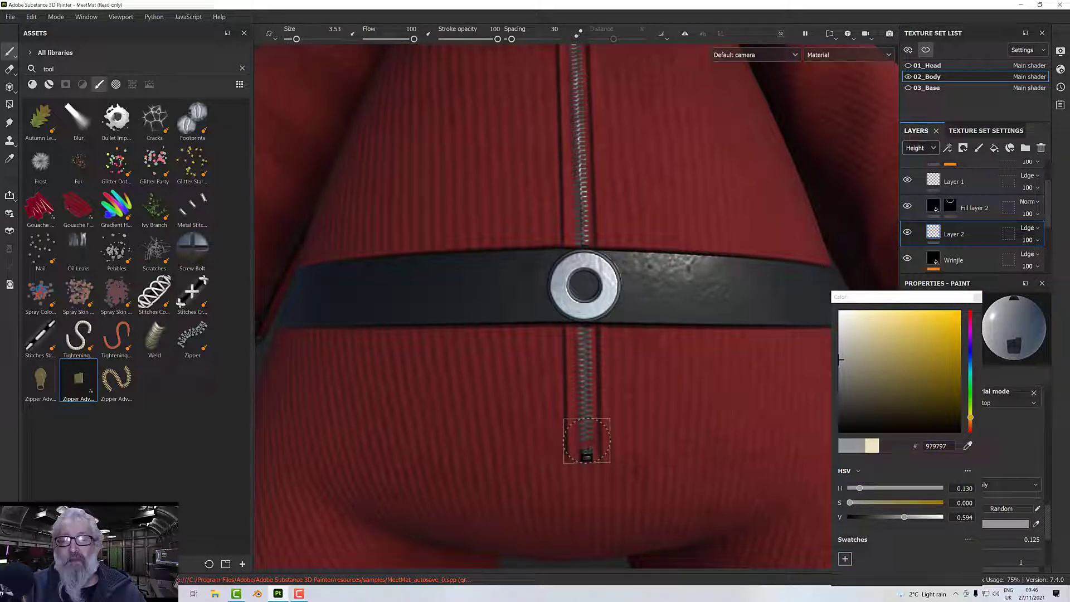
{"action": "right_click_drag", "start_coordinate": [586, 434], "coordinate": [588, 434], "text": "ctrl"}
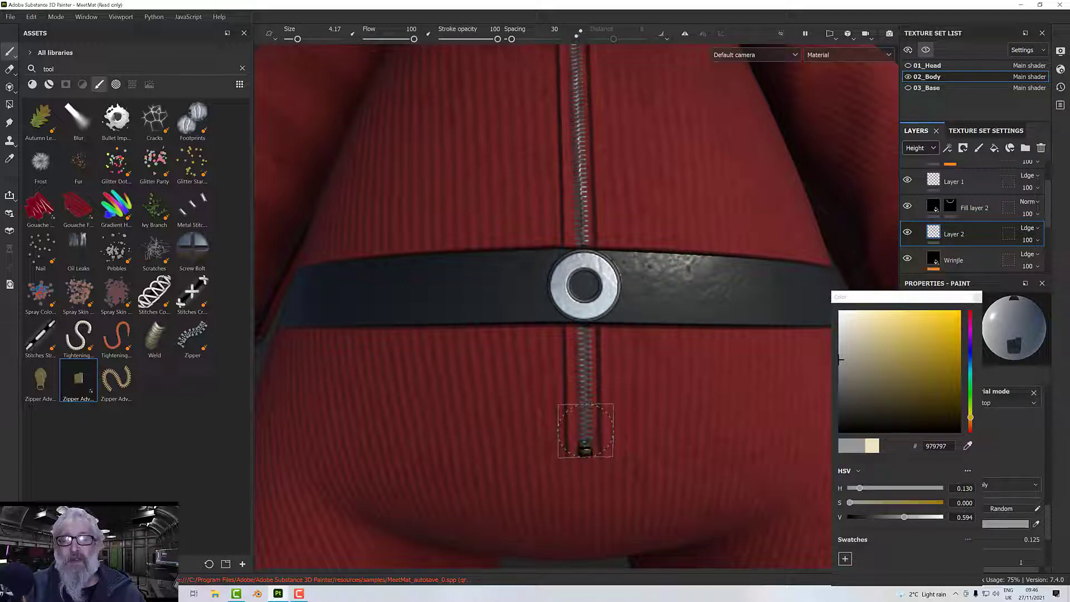
{"action": "mouse_move", "coordinate": [586, 431]}
{"action": "left_mouse_down", "text": "alt"}
{"action": "mouse_move", "coordinate": [583, 364]}
{"action": "mouse_move", "coordinate": [583, 383]}
{"action": "left_mouse_up", "text": "alt"}
{"action": "scroll", "coordinate": [583, 382], "scroll_direction": "down", "scroll_amount": 4}
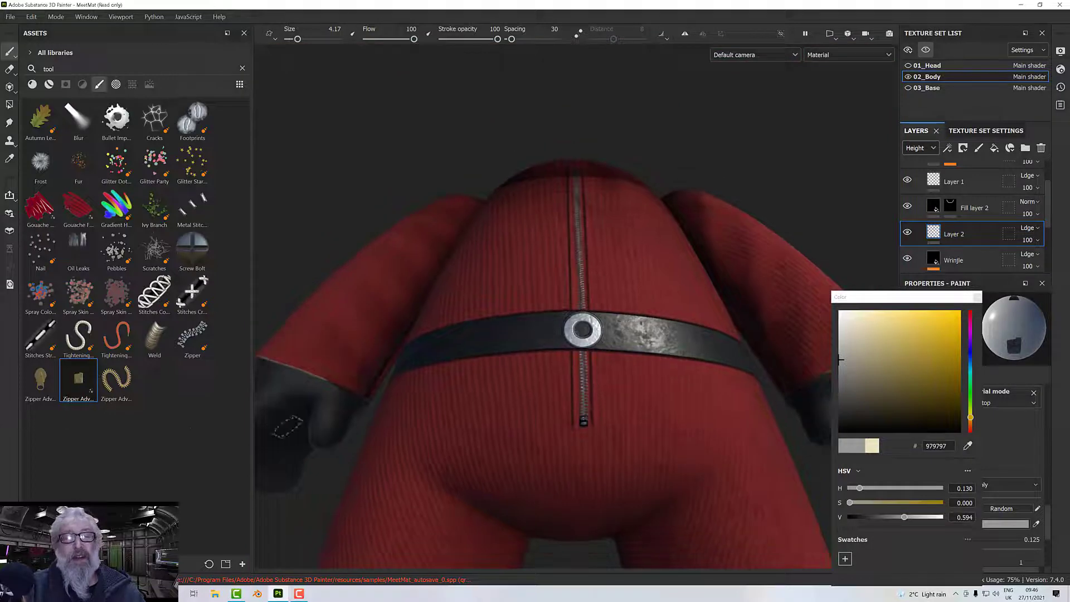
Choose the Zipper Advanced Slider brush and set its colour to grey AAAAAA.
{"action": "left_click", "coordinate": [40, 382]}
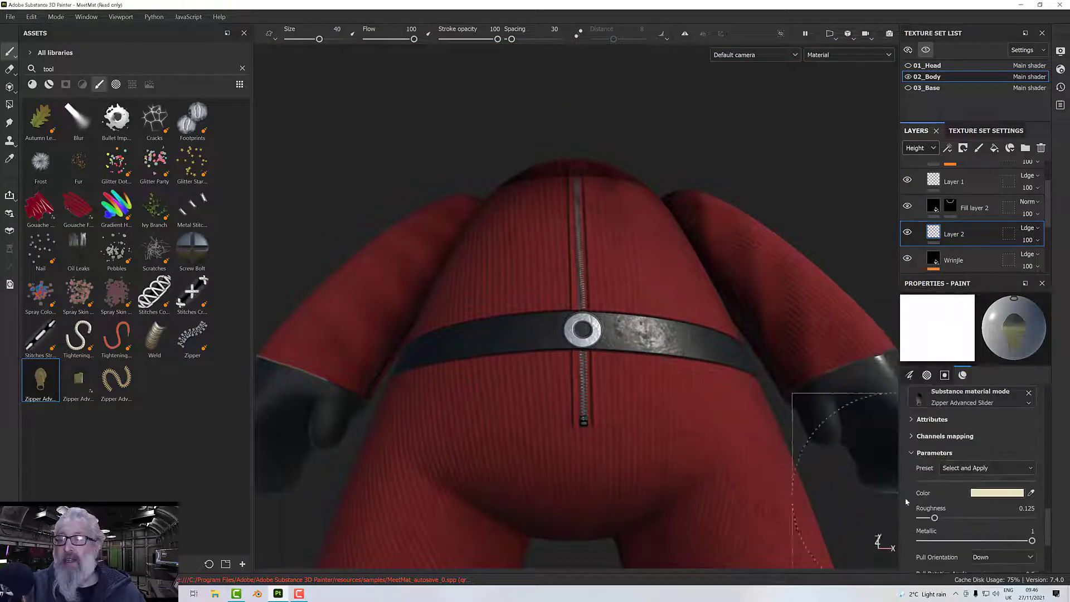
{"action": "left_click", "coordinate": [997, 493]}
{"action": "left_click_drag", "start_coordinate": [851, 351], "coordinate": [831, 335]}
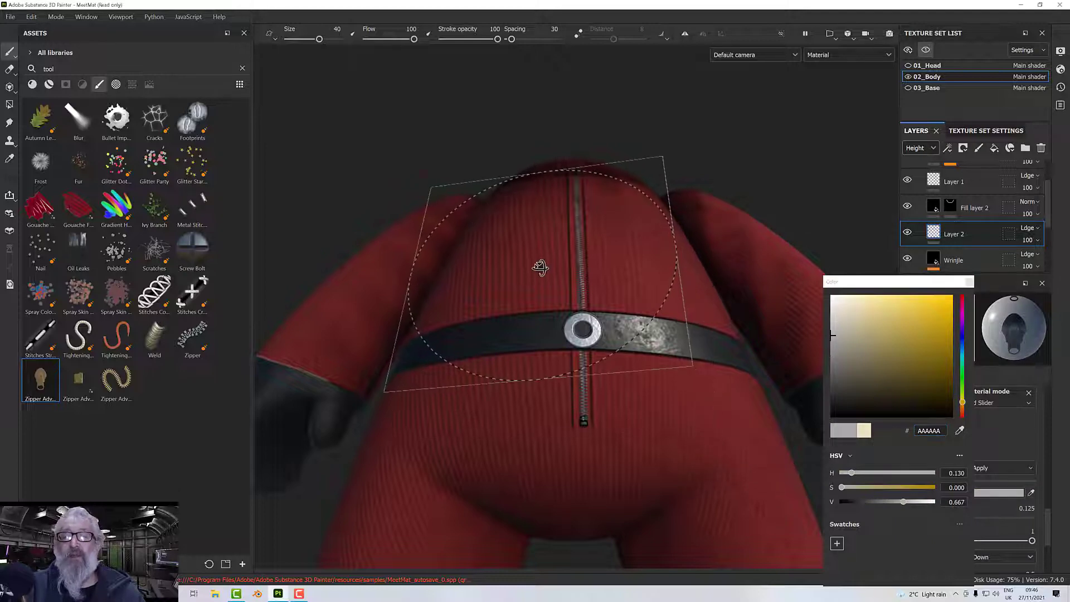
Reduce the slider brush size to 3.56 and stamp the zipper slider near the zipper's upper end at the neck.
{"action": "left_click_drag", "start_coordinate": [540, 268], "coordinate": [549, 309], "text": "alt"}
{"action": "middle_click_drag", "start_coordinate": [570, 240], "coordinate": [565, 363], "text": "alt"}
{"action": "right_click_drag", "start_coordinate": [569, 311], "coordinate": [505, 309], "text": "ctrl"}
{"action": "scroll", "coordinate": [579, 281], "scroll_direction": "up", "scroll_amount": 5}
{"action": "scroll", "coordinate": [557, 262], "scroll_direction": "up", "scroll_amount": 3}
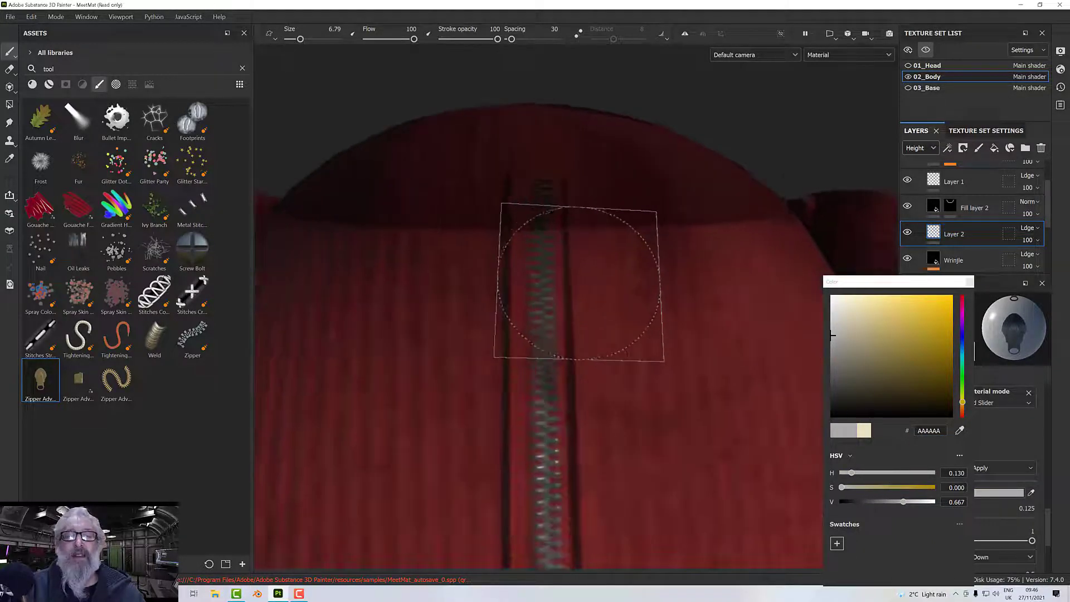
{"action": "mouse_move", "coordinate": [555, 268]}
{"action": "right_mouse_down", "text": "ctrl"}
{"action": "mouse_move", "coordinate": [527, 267]}
{"action": "mouse_move", "coordinate": [548, 251]}
{"action": "mouse_move", "coordinate": [553, 257]}
{"action": "right_mouse_up", "text": "ctrl"}
{"action": "left_click", "coordinate": [544, 251]}
{"action": "left_click", "coordinate": [541, 257]}
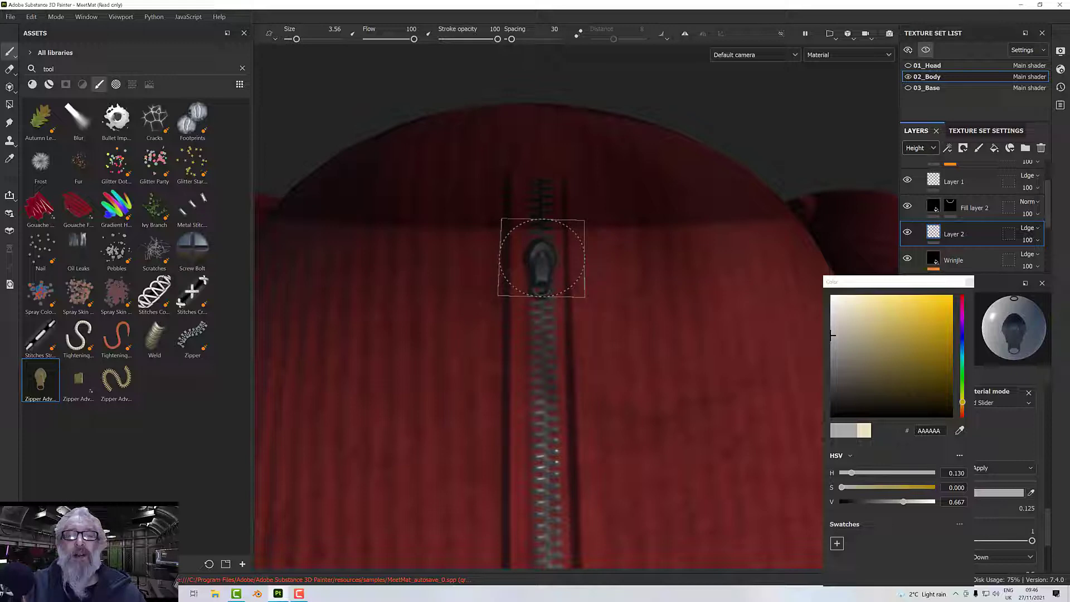
Show all texture sets again and examine the zipper on the whole figure from several angles.
{"action": "scroll", "coordinate": [677, 268], "scroll_direction": "down", "scroll_amount": 5}
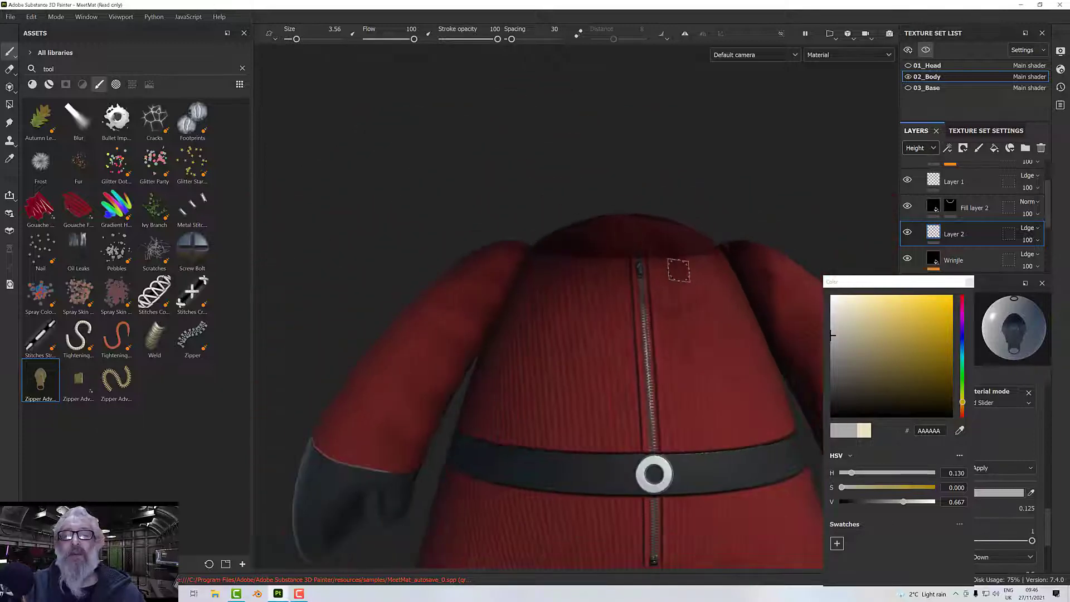
{"action": "scroll", "coordinate": [679, 271], "scroll_direction": "down", "scroll_amount": 3}
{"action": "left_click", "coordinate": [926, 50]}
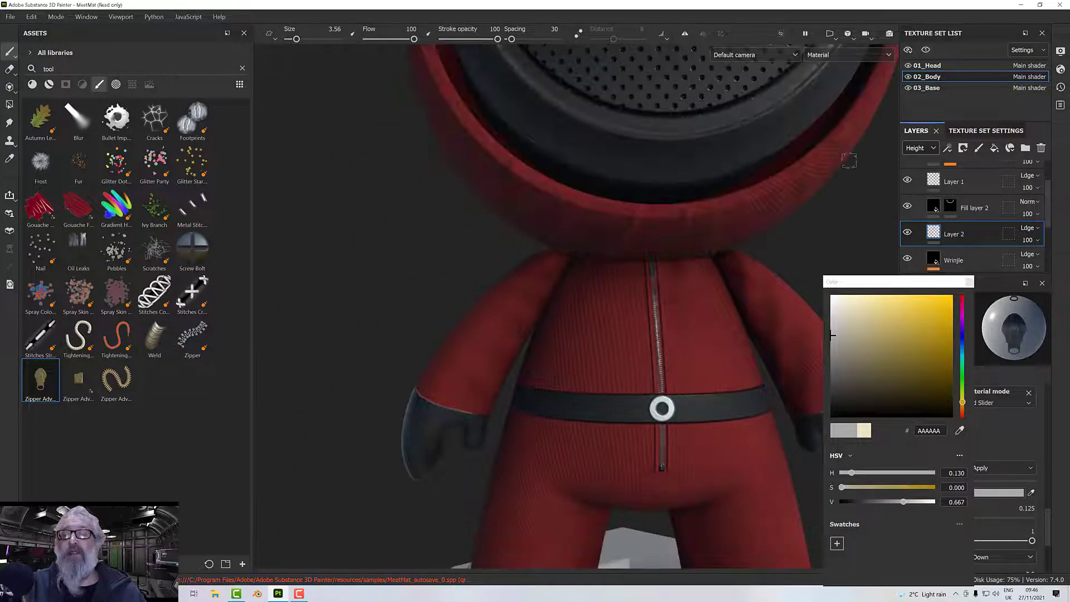
{"action": "mouse_move", "coordinate": [769, 245]}
{"action": "left_mouse_down", "text": "alt"}
{"action": "mouse_move", "coordinate": [688, 246]}
{"action": "mouse_move", "coordinate": [705, 279]}
{"action": "mouse_move", "coordinate": [646, 262]}
{"action": "left_mouse_up", "text": "alt"}
{"action": "scroll", "coordinate": [646, 262], "scroll_direction": "down", "scroll_amount": 2}
{"action": "middle_click_drag", "start_coordinate": [646, 262], "coordinate": [615, 354], "text": "alt"}
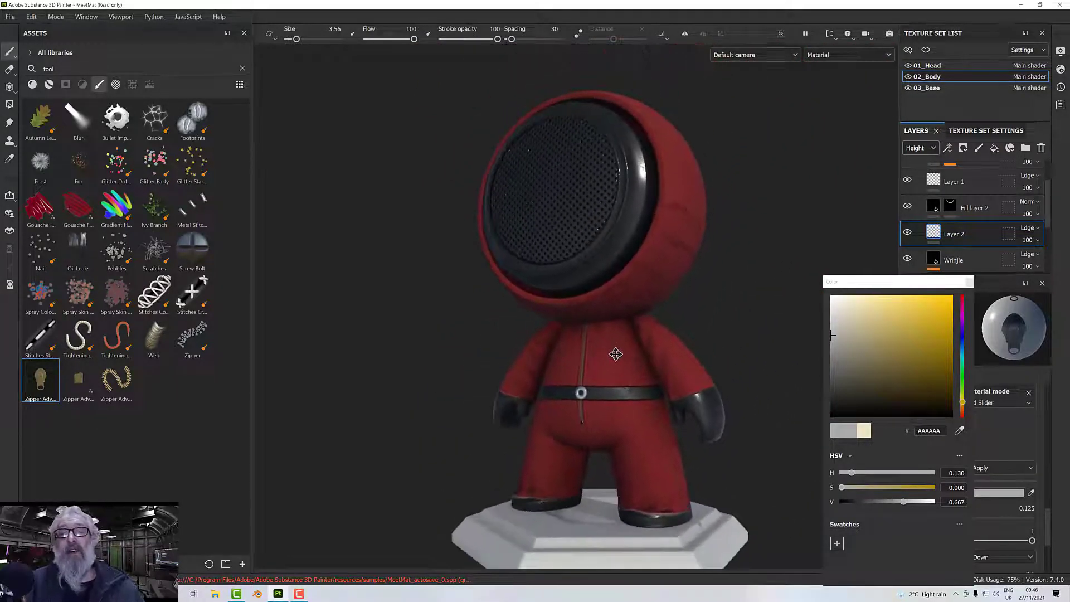
{"action": "left_click_drag", "start_coordinate": [615, 353], "coordinate": [624, 362], "text": "alt"}
{"action": "middle_click_drag", "start_coordinate": [624, 363], "coordinate": [608, 338], "text": "alt"}
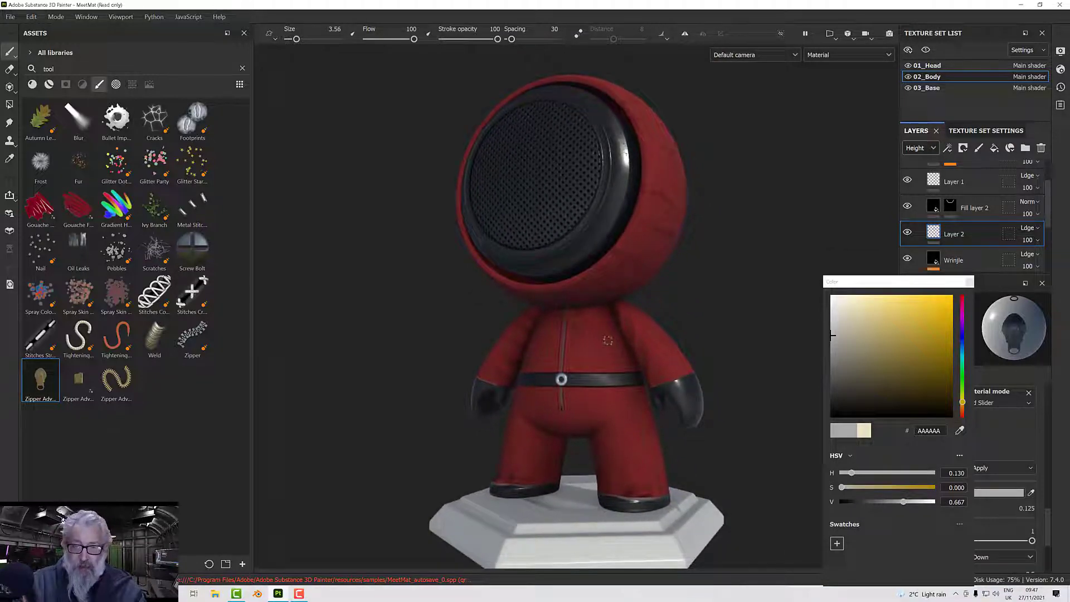
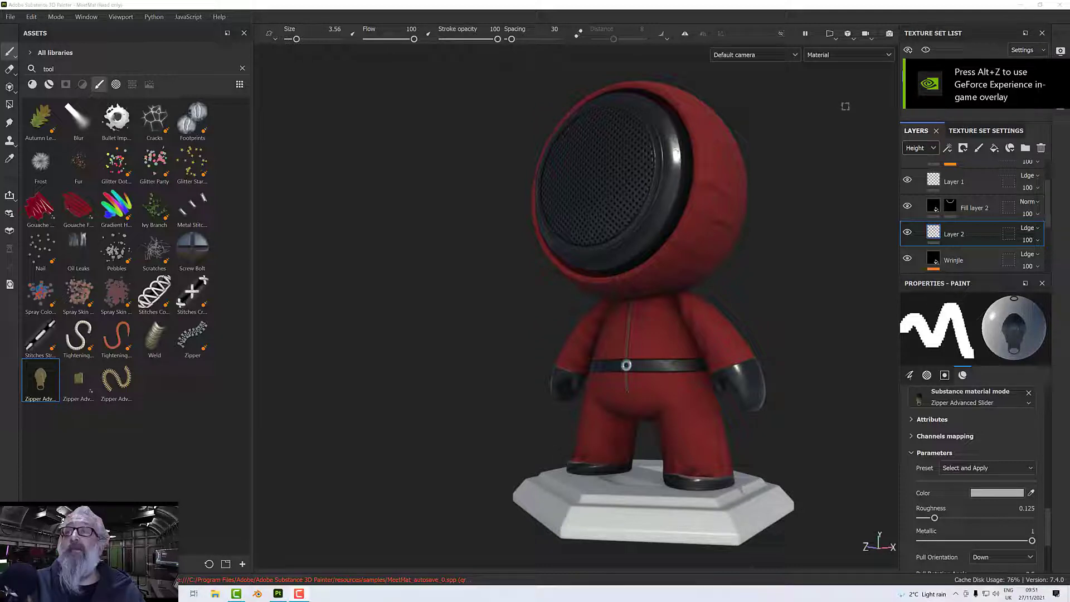
Select the 01_Head texture set and add a new paint layer above the Mask folder.
{"action": "left_click", "coordinate": [937, 66]}
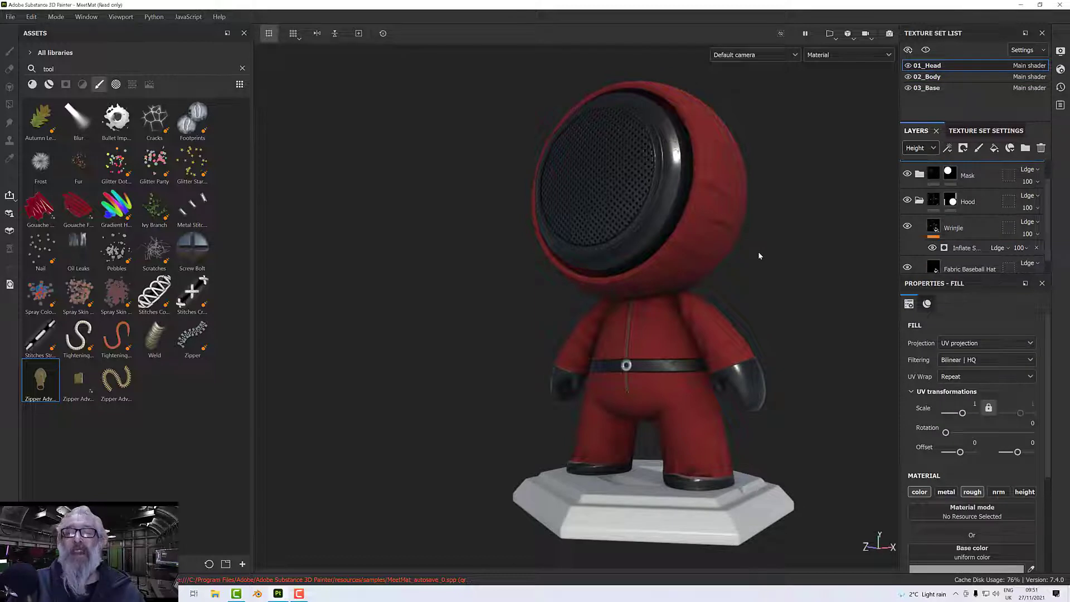
{"action": "left_click_drag", "start_coordinate": [758, 253], "coordinate": [787, 255], "text": "alt"}
{"action": "middle_click_drag", "start_coordinate": [788, 255], "coordinate": [775, 303], "text": "alt"}
{"action": "left_click_drag", "start_coordinate": [775, 304], "coordinate": [781, 304], "text": "alt"}
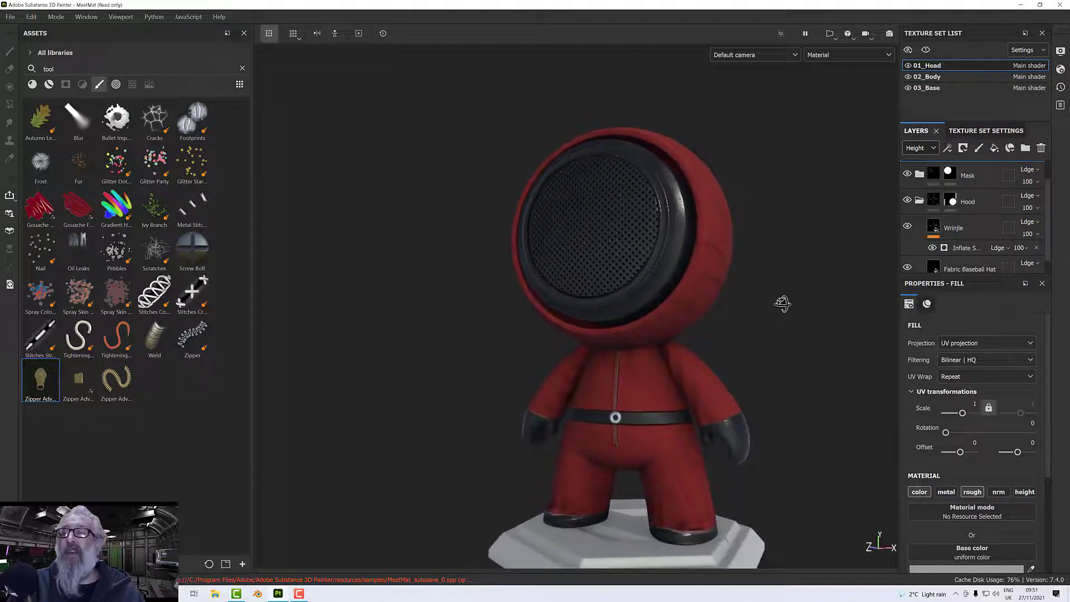
{"action": "left_click", "coordinate": [968, 176]}
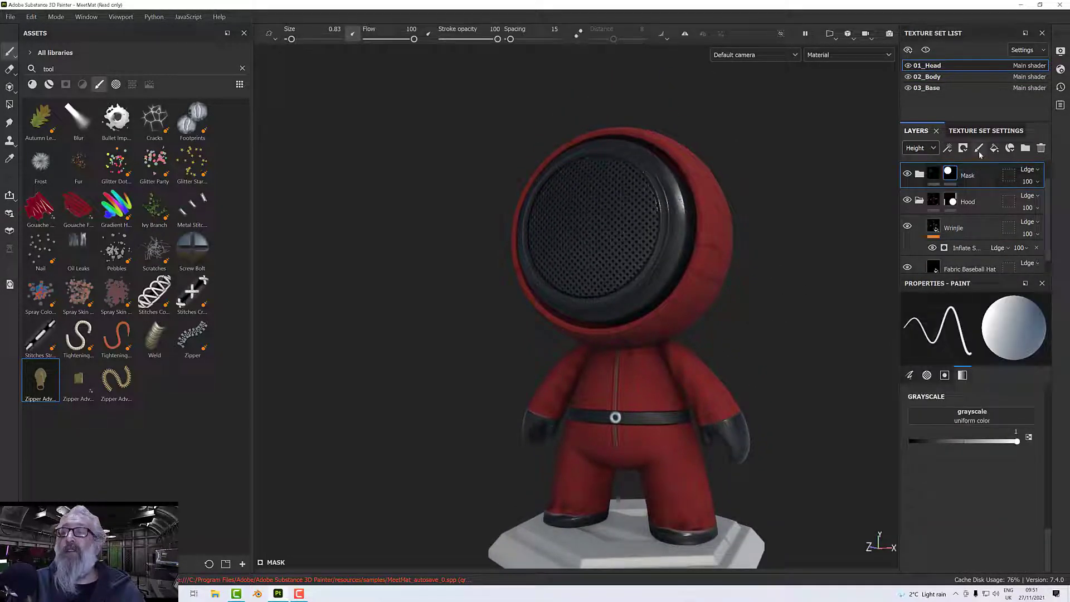
{"action": "left_click", "coordinate": [979, 148]}
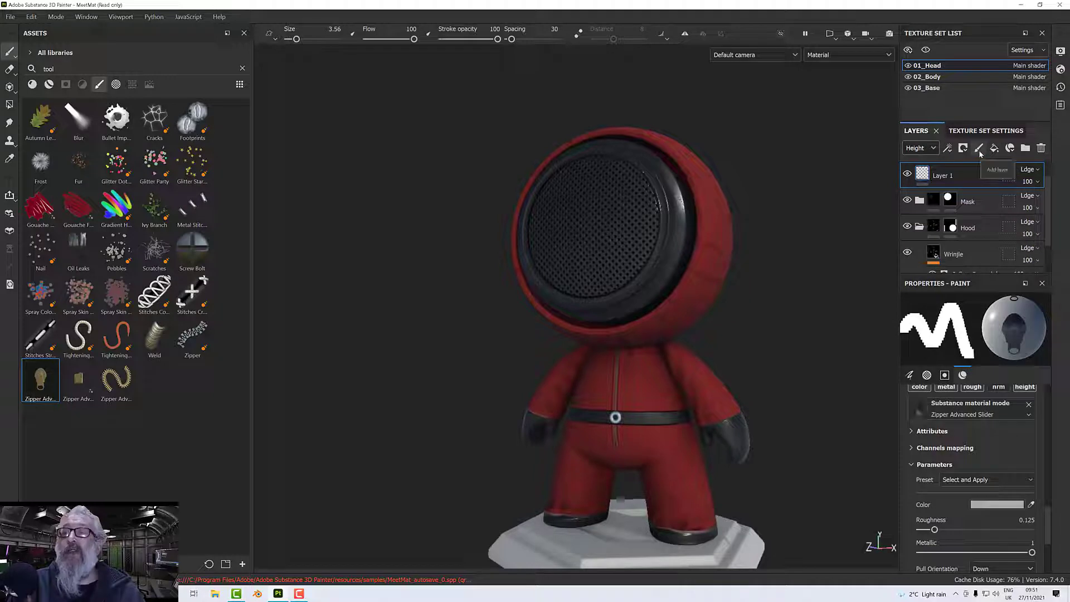
Clear the asset search and load the blue matte plastic material into the paint brush.
{"action": "left_click", "coordinate": [32, 85]}
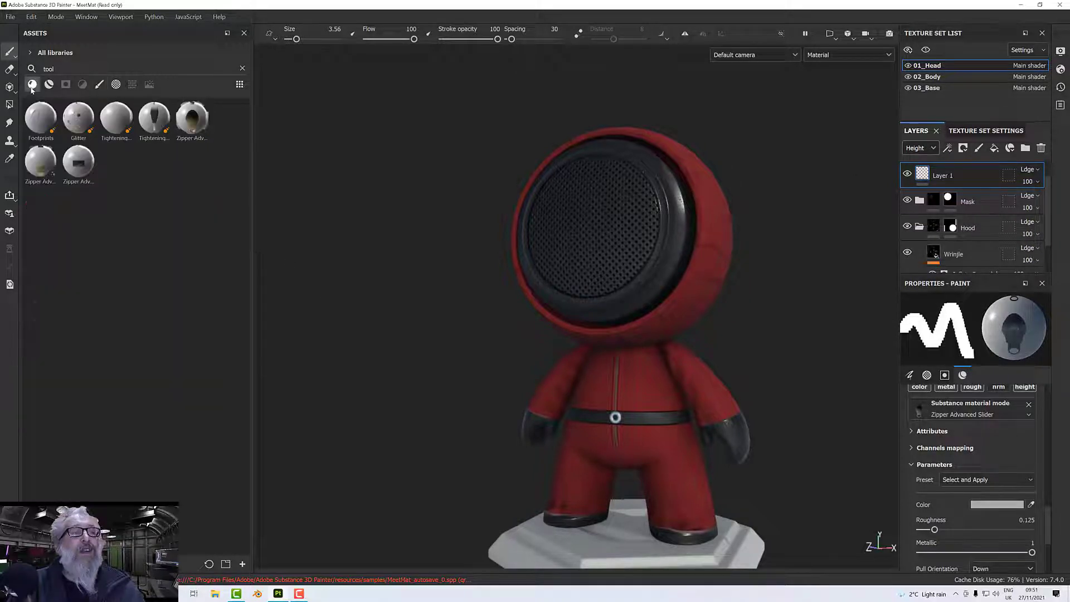
{"action": "left_click", "coordinate": [243, 68]}
{"action": "scroll", "coordinate": [193, 312], "scroll_direction": "down", "scroll_amount": 5}
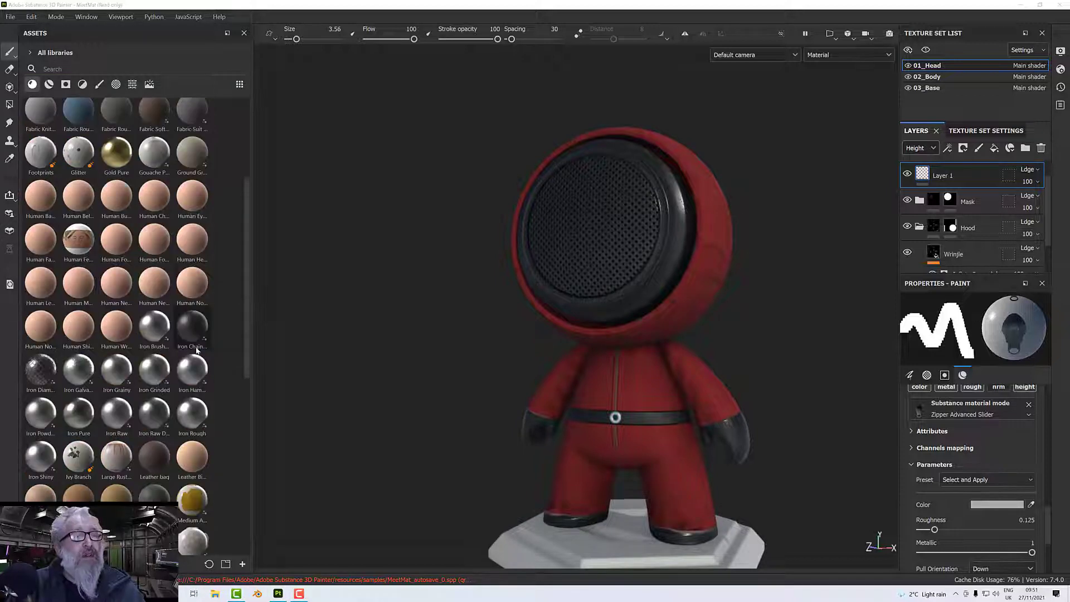
{"action": "scroll", "coordinate": [196, 346], "scroll_direction": "down", "scroll_amount": 5}
{"action": "scroll", "coordinate": [194, 318], "scroll_direction": "down", "scroll_amount": 4}
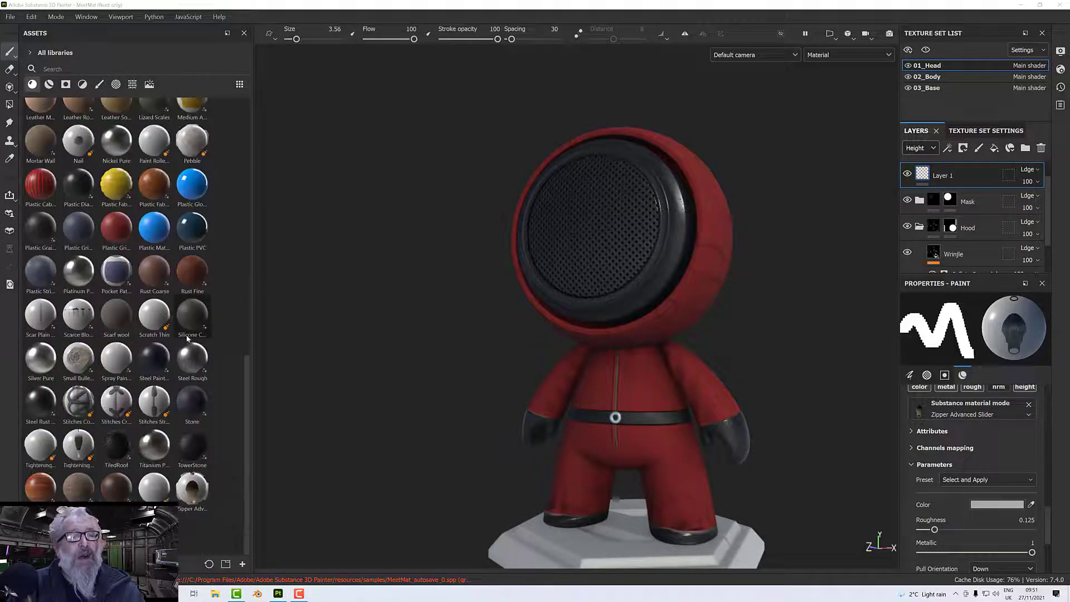
{"action": "left_click", "coordinate": [164, 237]}
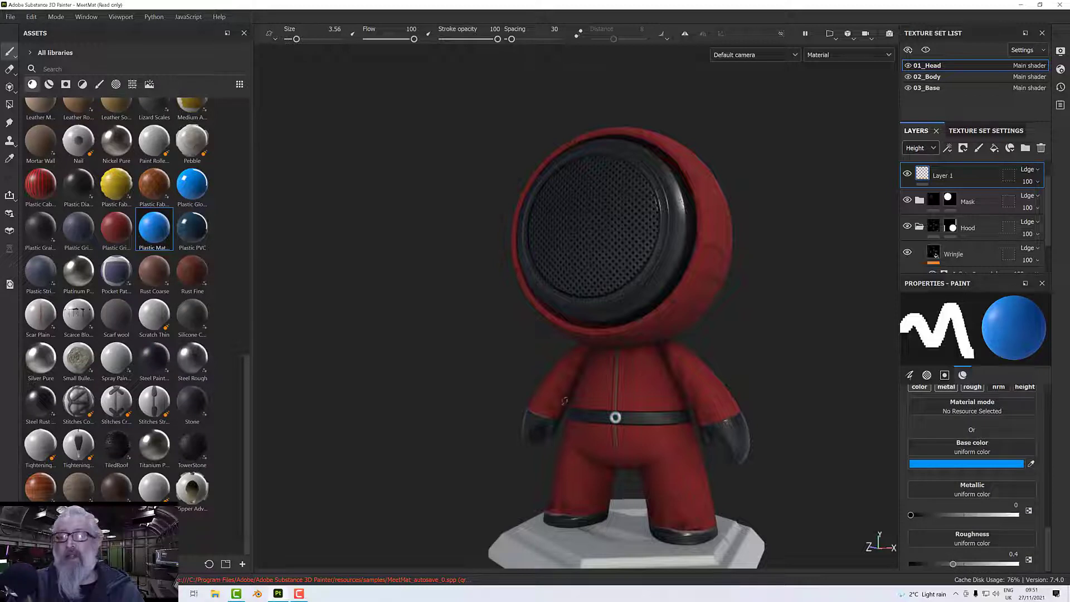
{"action": "scroll", "coordinate": [967, 504], "scroll_direction": "down", "scroll_amount": 1}
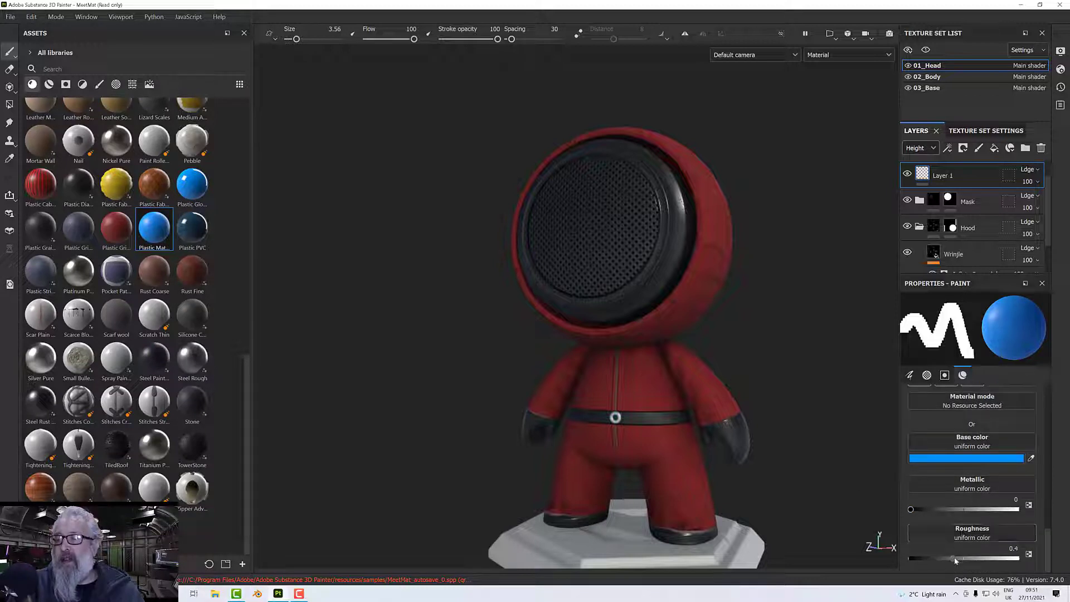
Inspect the figure's Roughness channel on its own, then return to the Material view.
{"action": "left_click", "coordinate": [849, 54]}
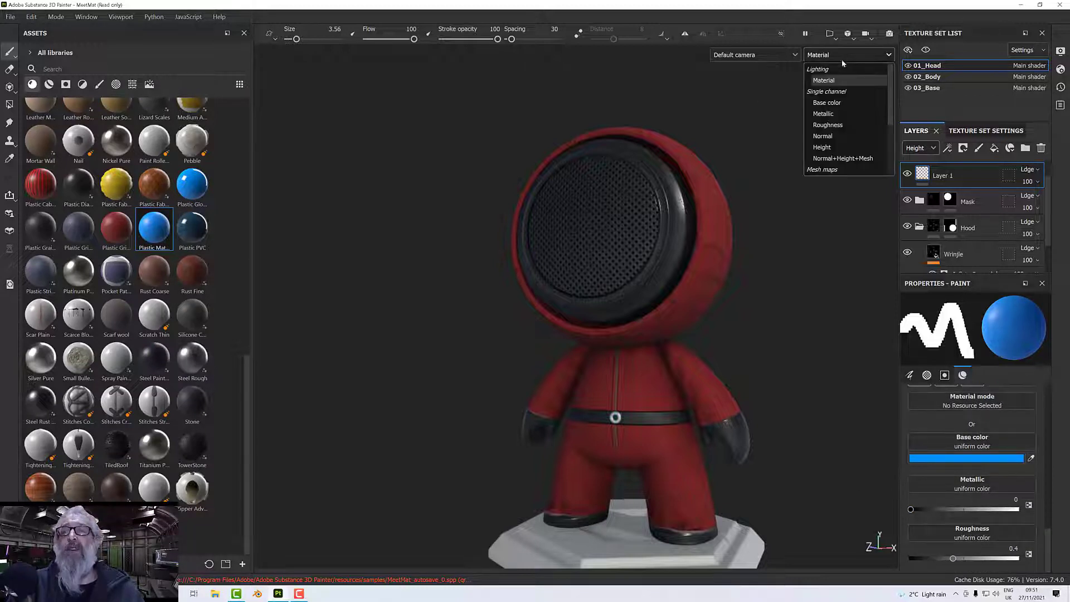
{"action": "left_click", "coordinate": [828, 124]}
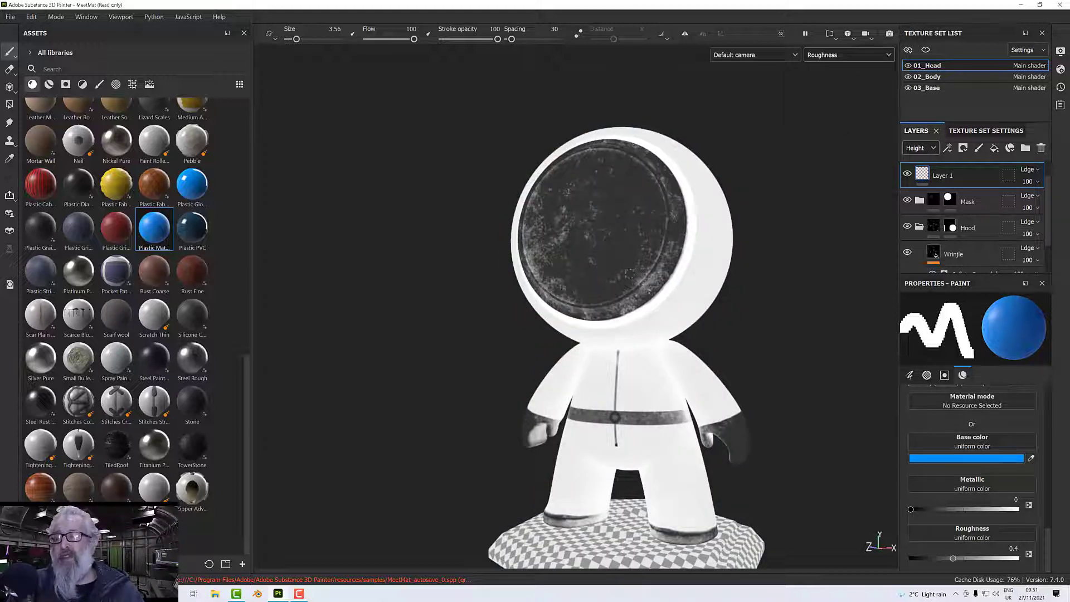
{"action": "left_click", "coordinate": [849, 55]}
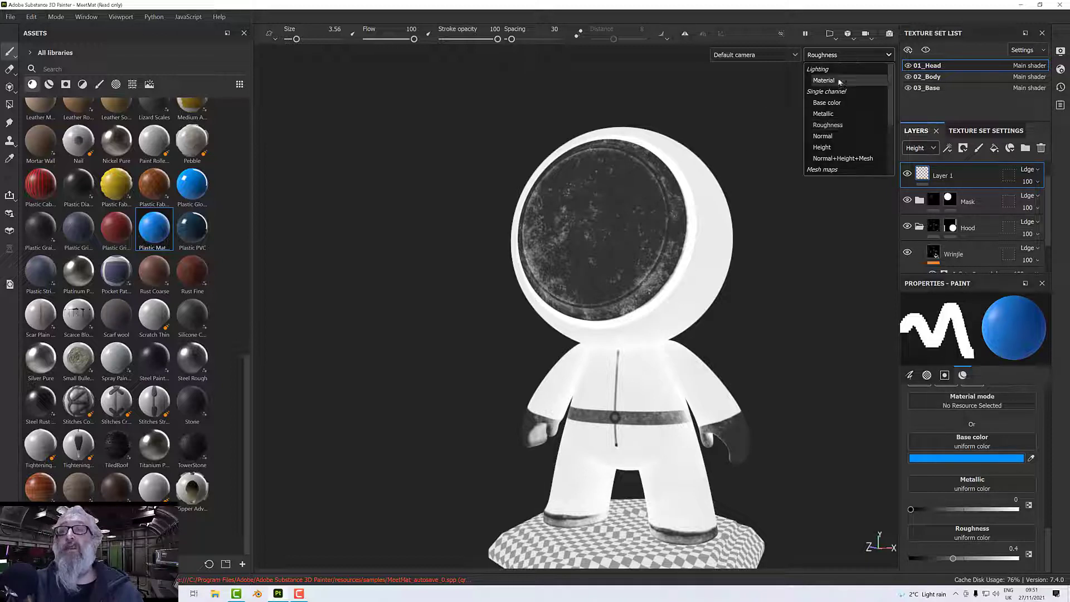
{"action": "left_click", "coordinate": [824, 81]}
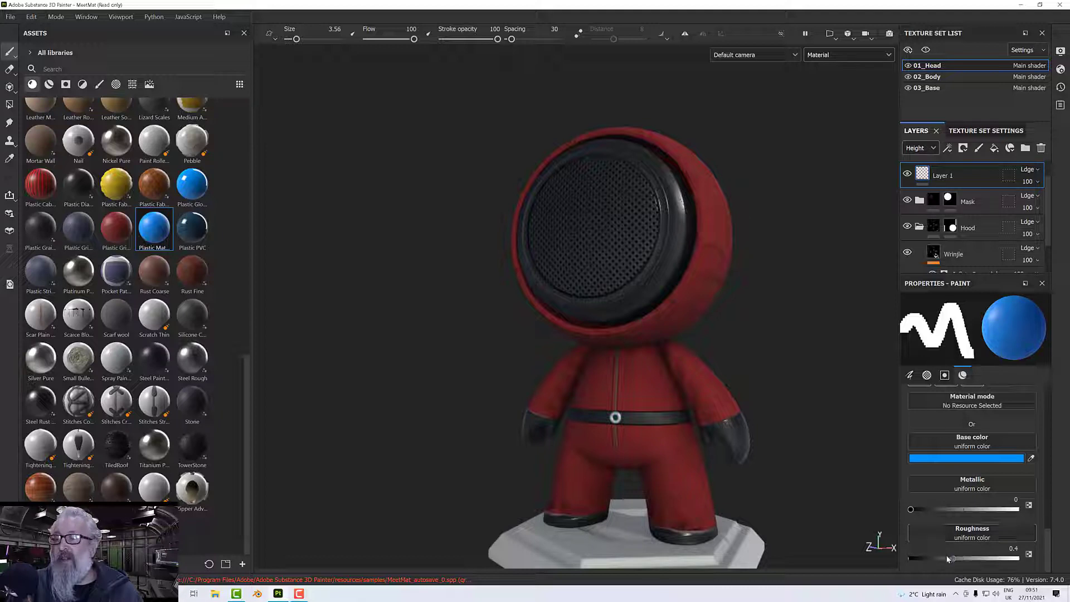
Set the paint material's roughness to 0.6414 and turn off its metal channel.
{"action": "left_click_drag", "start_coordinate": [949, 559], "coordinate": [980, 560]}
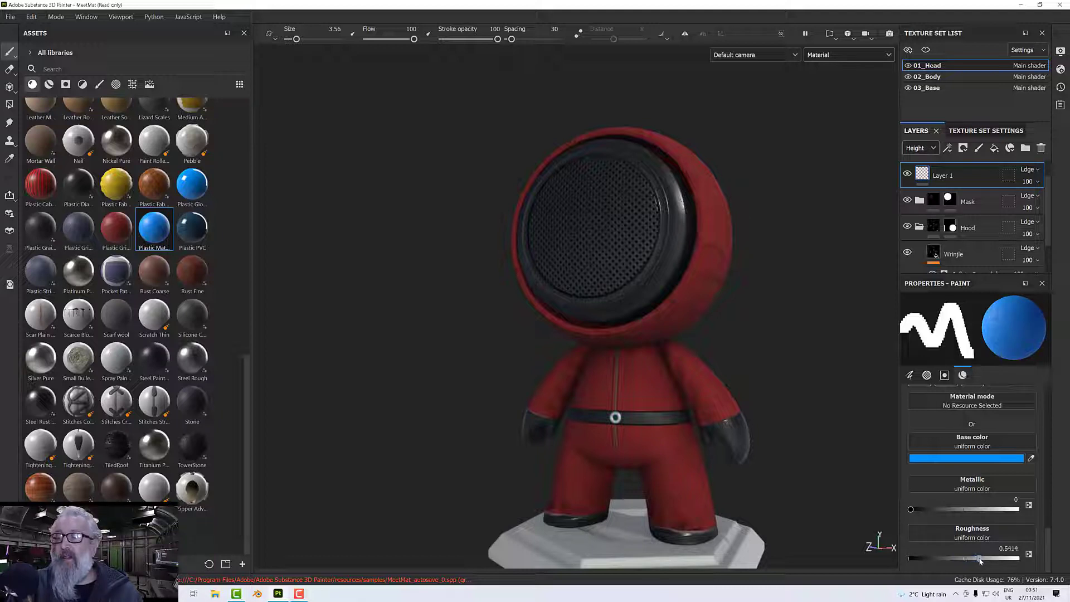
{"action": "scroll", "coordinate": [948, 446], "scroll_direction": "up", "scroll_amount": 2}
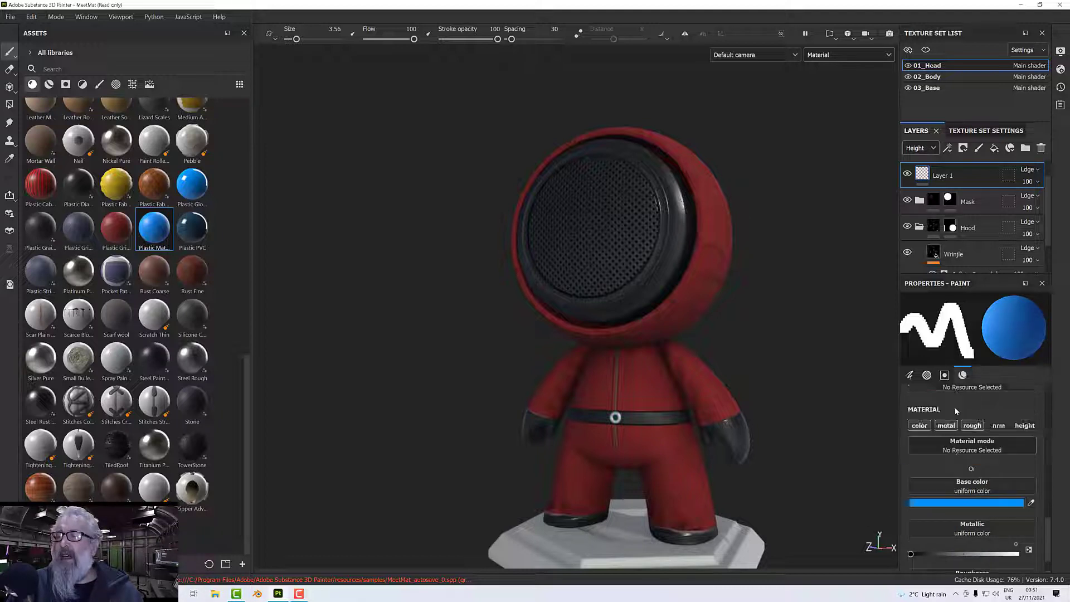
{"action": "left_click", "coordinate": [946, 426]}
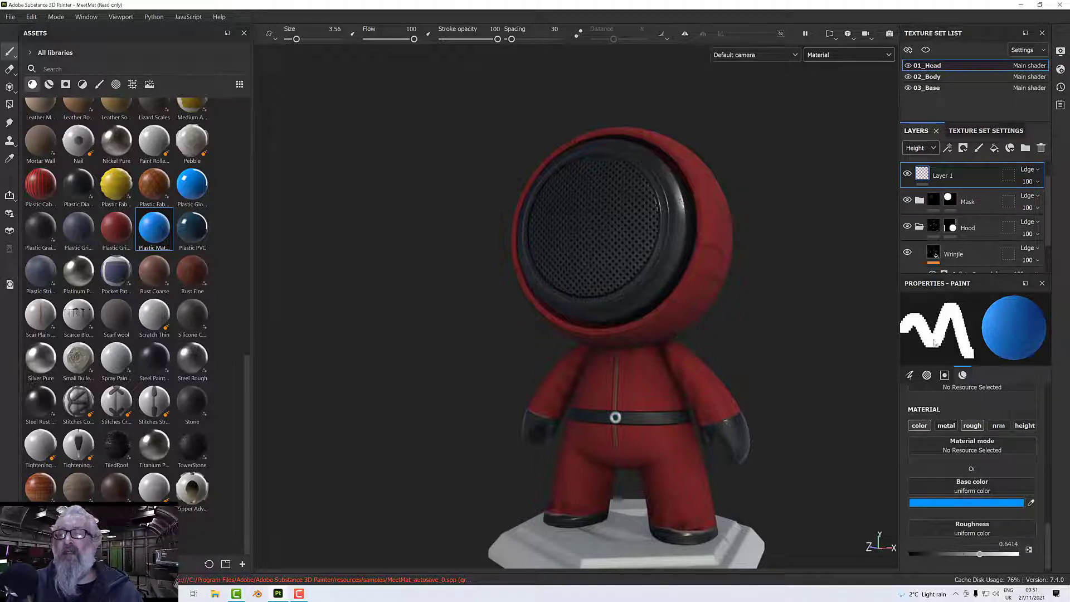
Set the paint material's base color to near-white F5F5F5.
{"action": "left_click", "coordinate": [950, 503]}
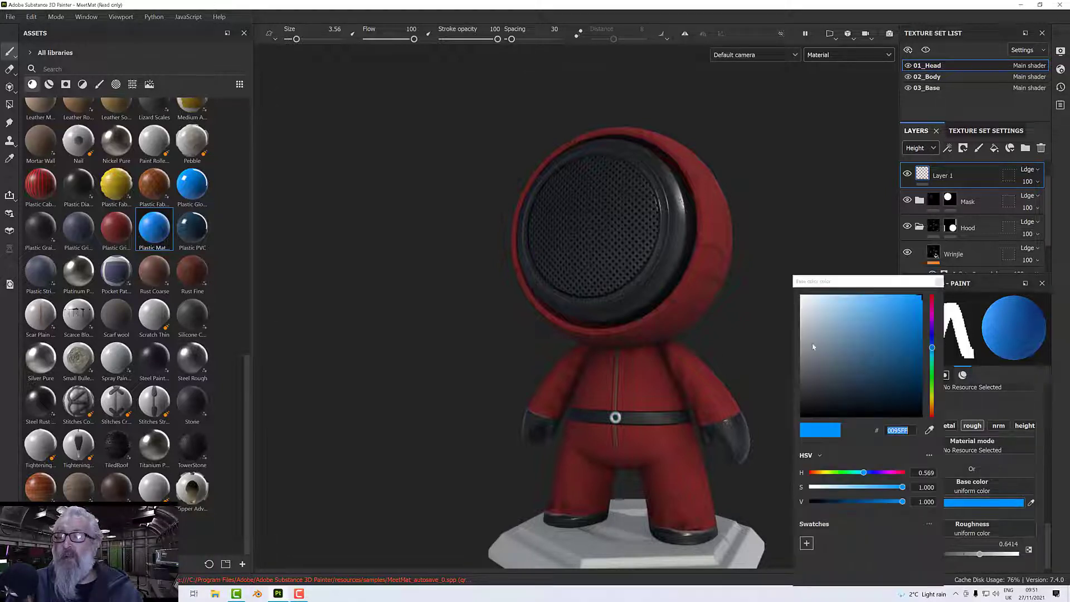
{"action": "left_click_drag", "start_coordinate": [813, 347], "coordinate": [669, 322]}
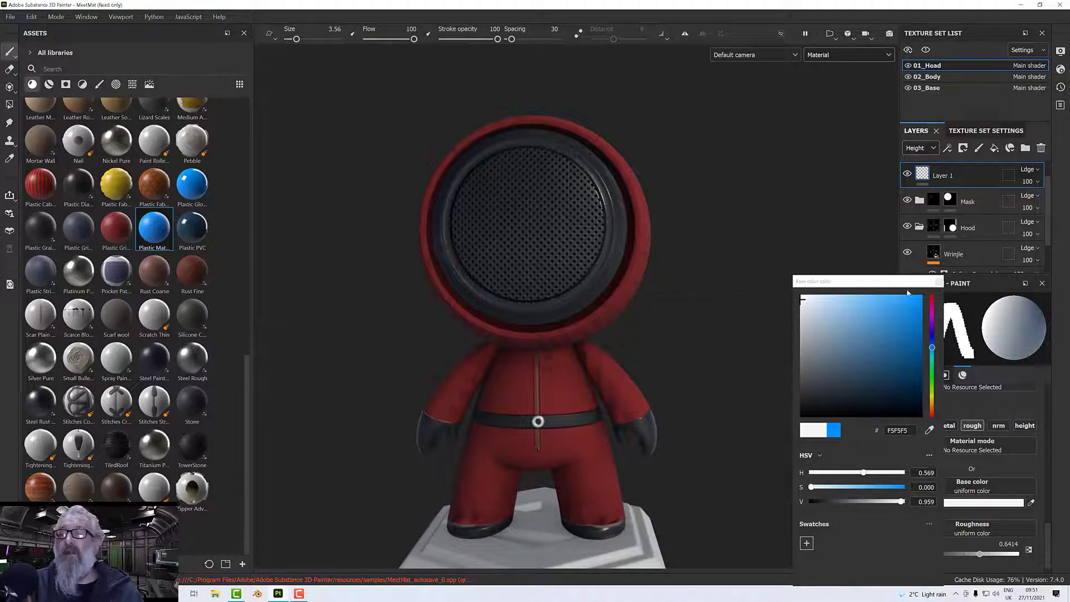
{"action": "left_click", "coordinate": [919, 192]}
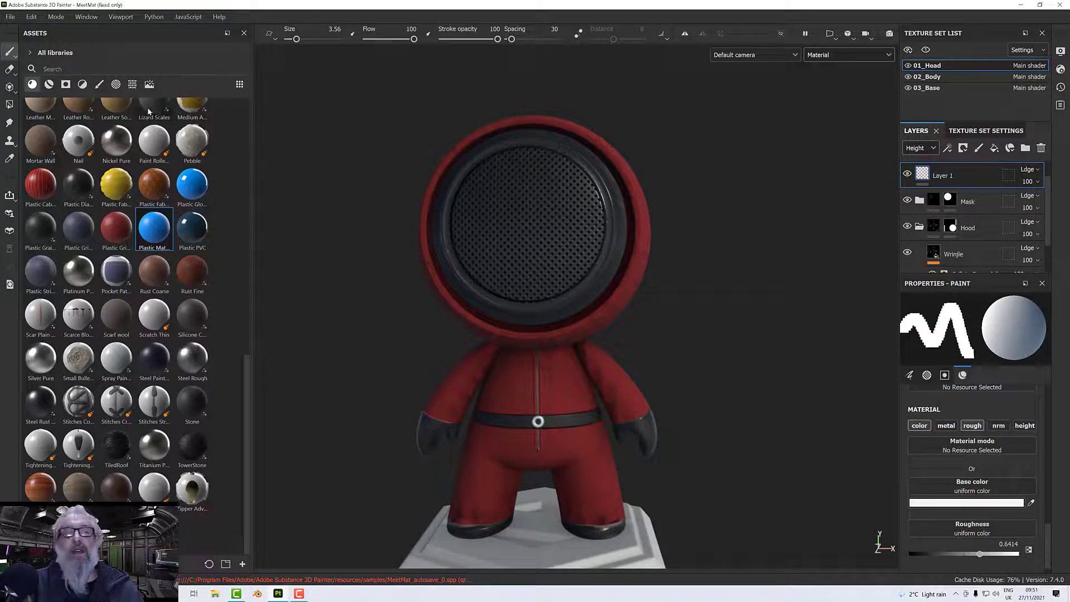
Search the brushes for "hard", choose Basic Hard and enlarge the brush to 47.37.
{"action": "left_click", "coordinate": [99, 84]}
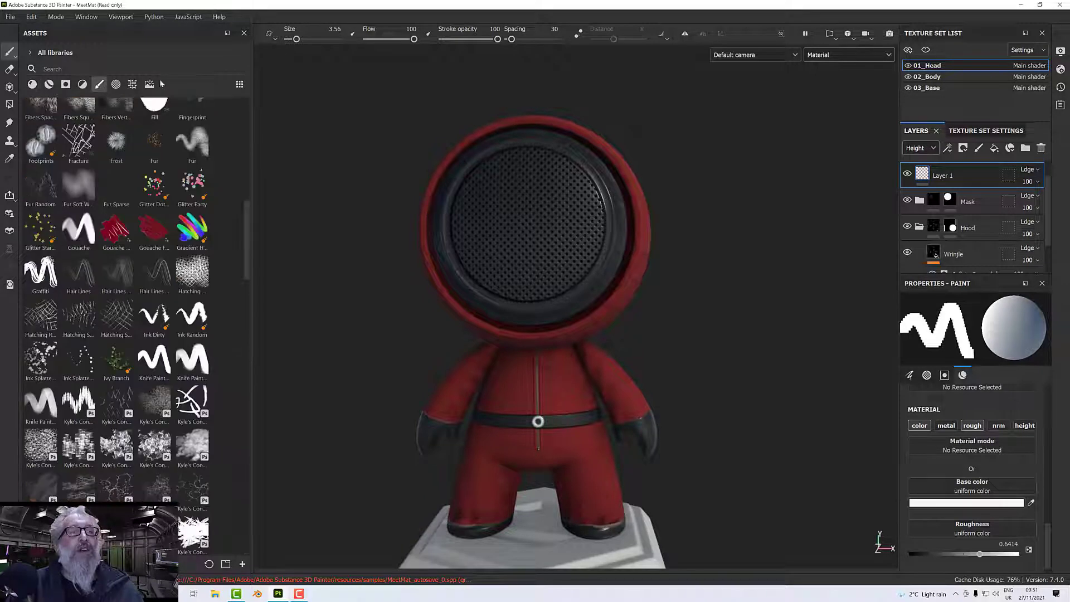
{"action": "type", "text": "jai"}
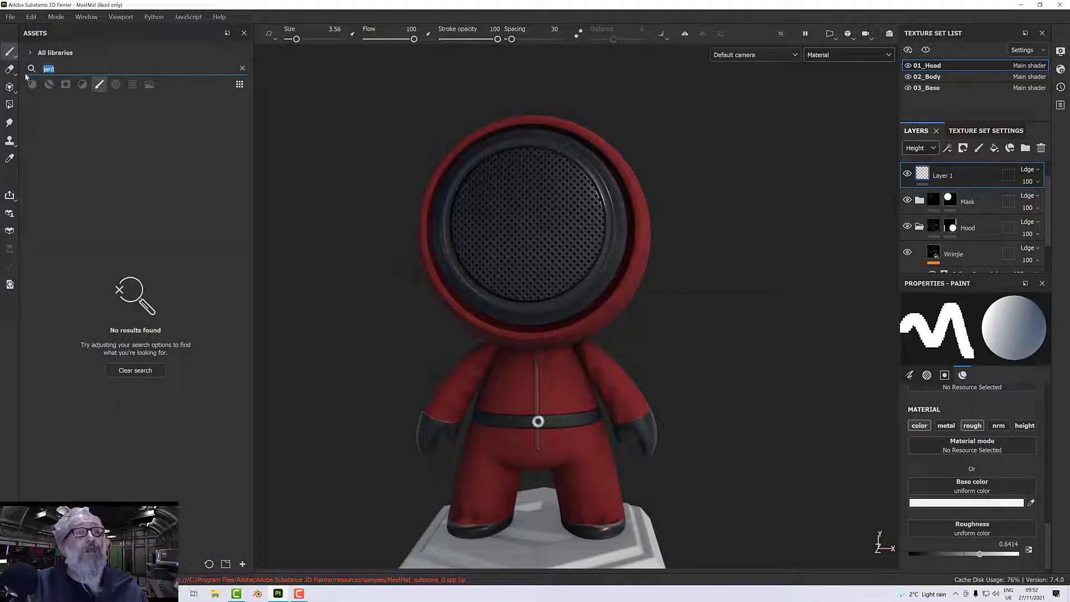
{"action": "type", "text": "hard"}
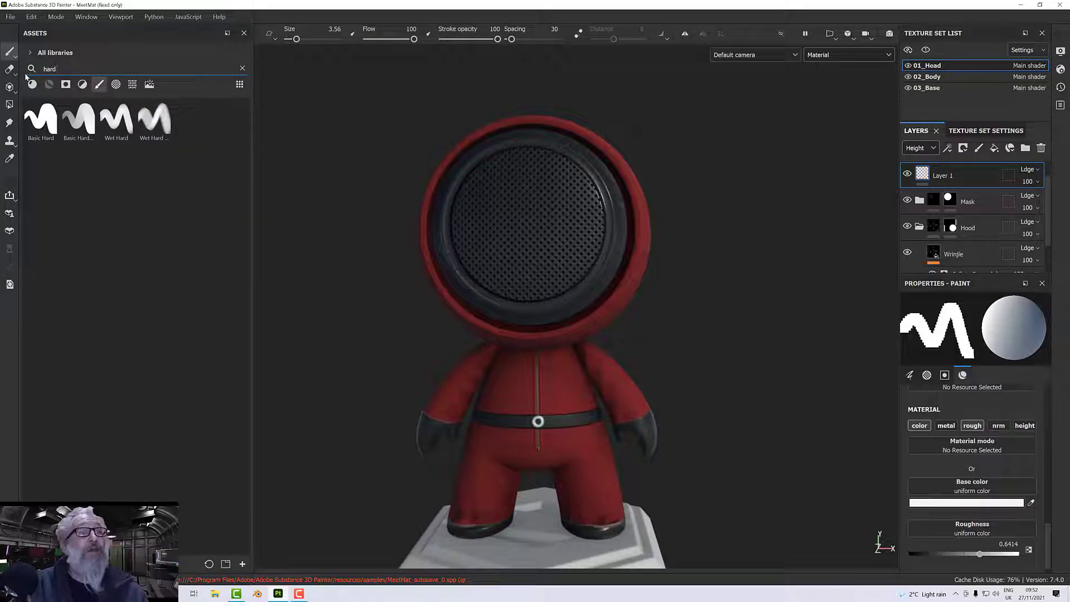
{"action": "left_click", "coordinate": [33, 116]}
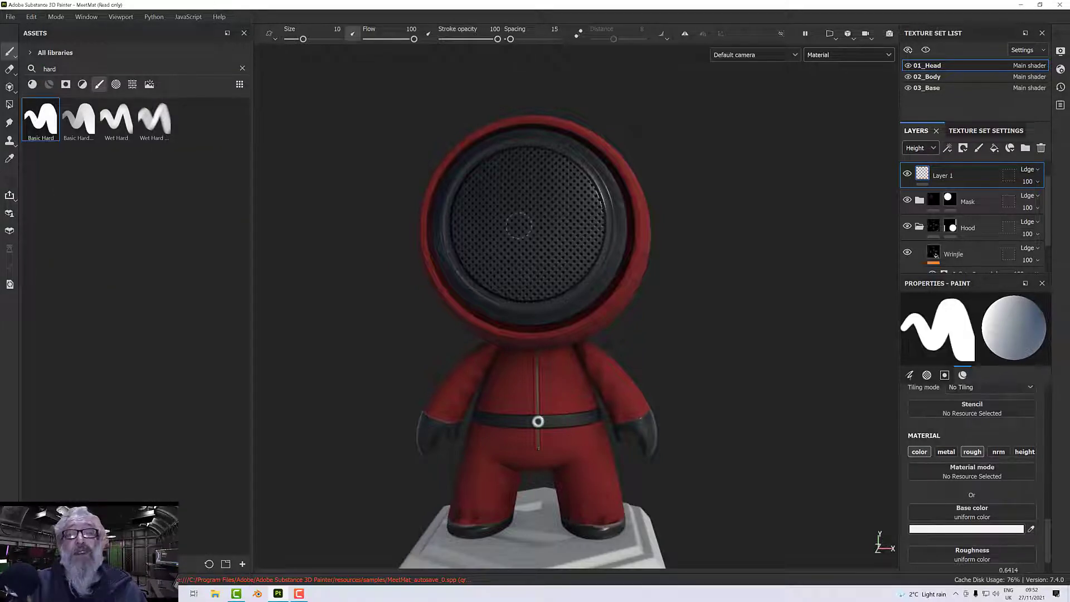
{"action": "mouse_move", "coordinate": [518, 226]}
{"action": "right_mouse_down", "text": "ctrl"}
{"action": "mouse_move", "coordinate": [563, 225]}
{"action": "mouse_move", "coordinate": [537, 226]}
{"action": "right_mouse_up", "text": "ctrl"}
{"action": "left_click_drag", "start_coordinate": [518, 226], "coordinate": [524, 225], "text": "alt"}
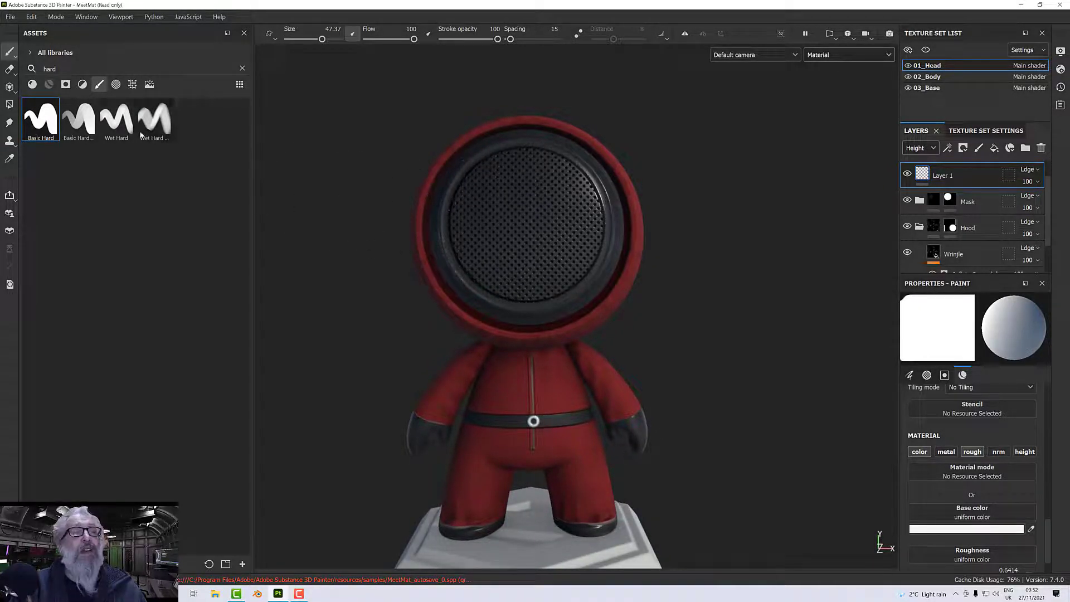
Search the alphas for "circle" and apply the thick ring shape to the brush.
{"action": "left_click", "coordinate": [116, 84]}
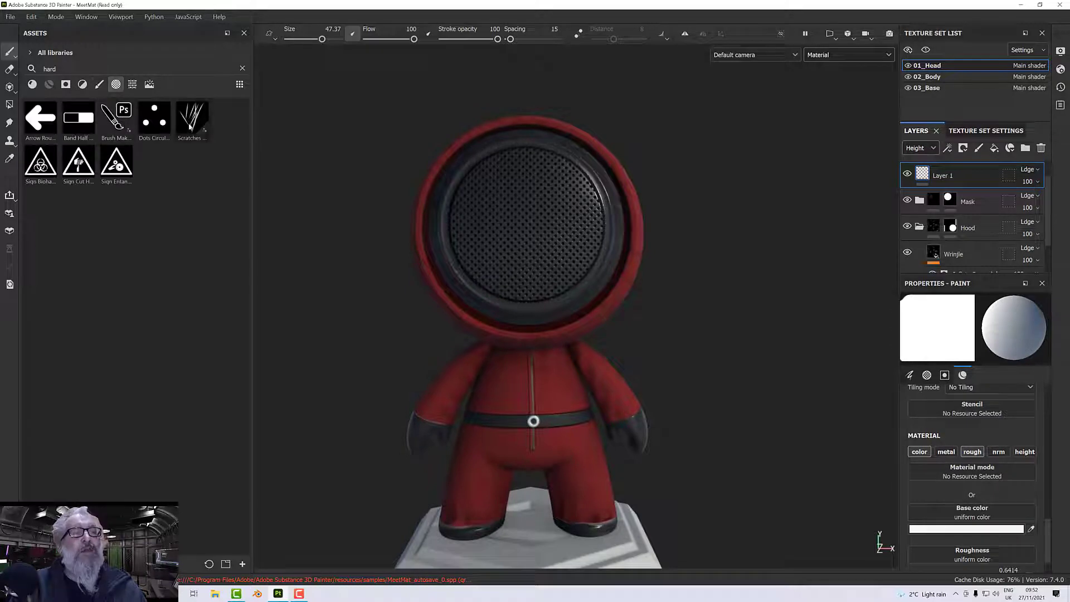
{"action": "key", "text": "BackSpace"}
{"action": "key", "text": "BackSpace"}
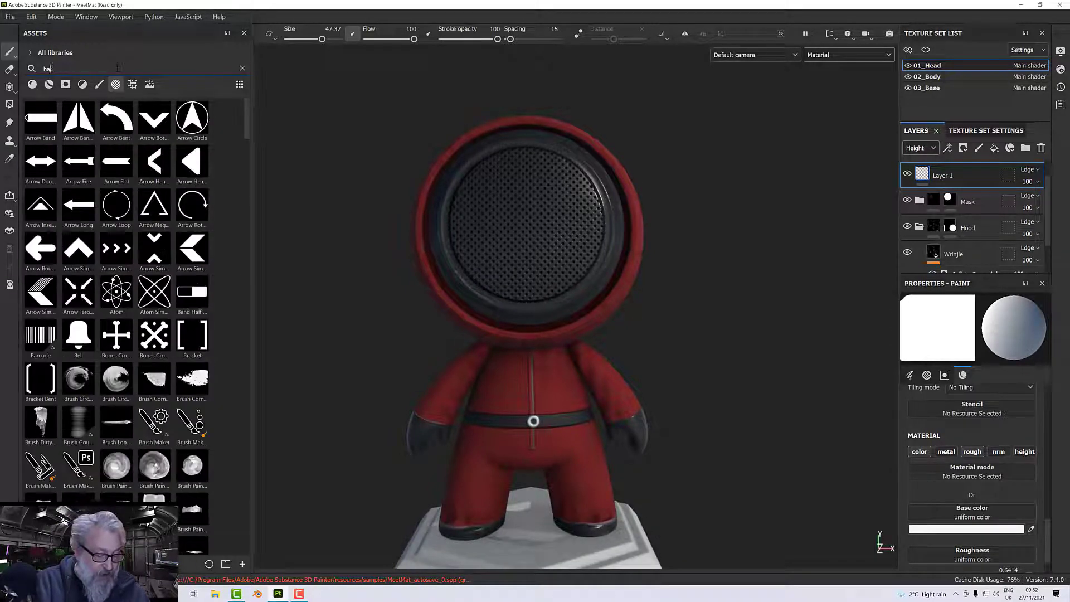
{"action": "type", "text": "cir"}
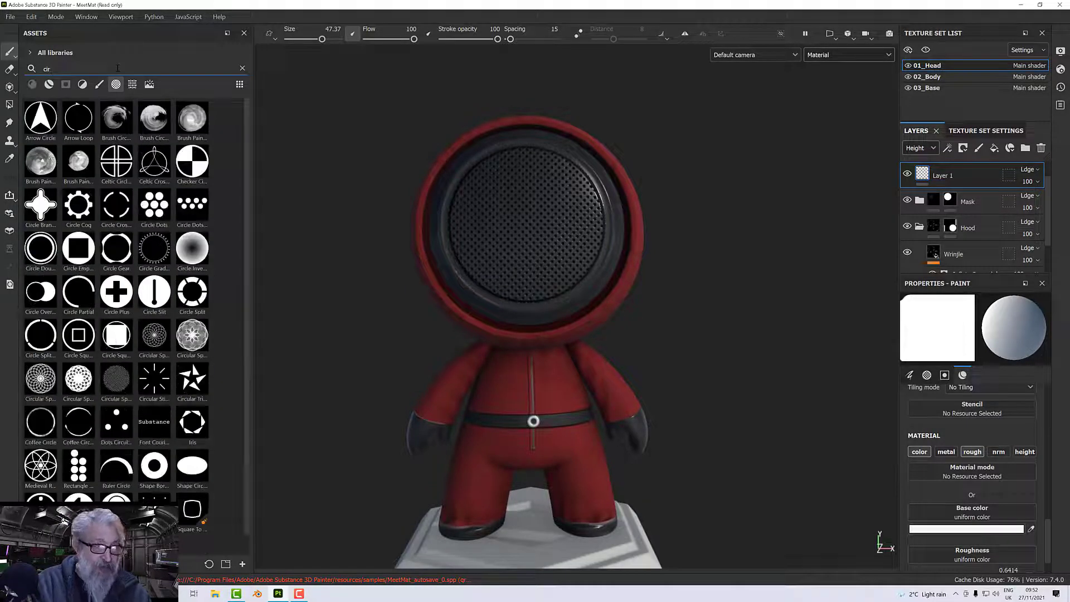
{"action": "type", "text": "cl"}
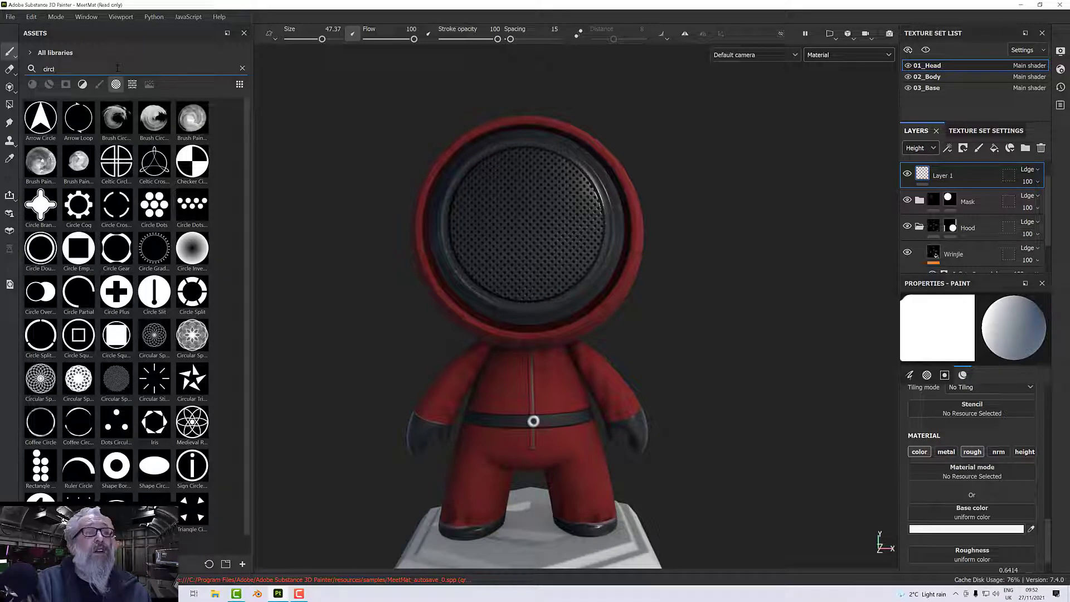
{"action": "type", "text": "e"}
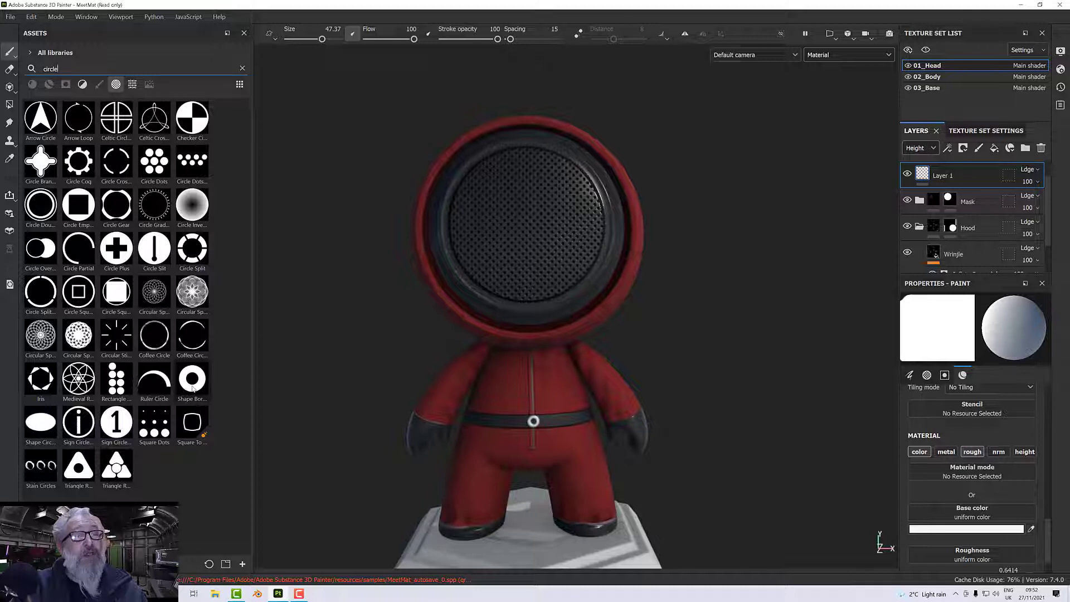
{"action": "mouse_move", "coordinate": [193, 389]}
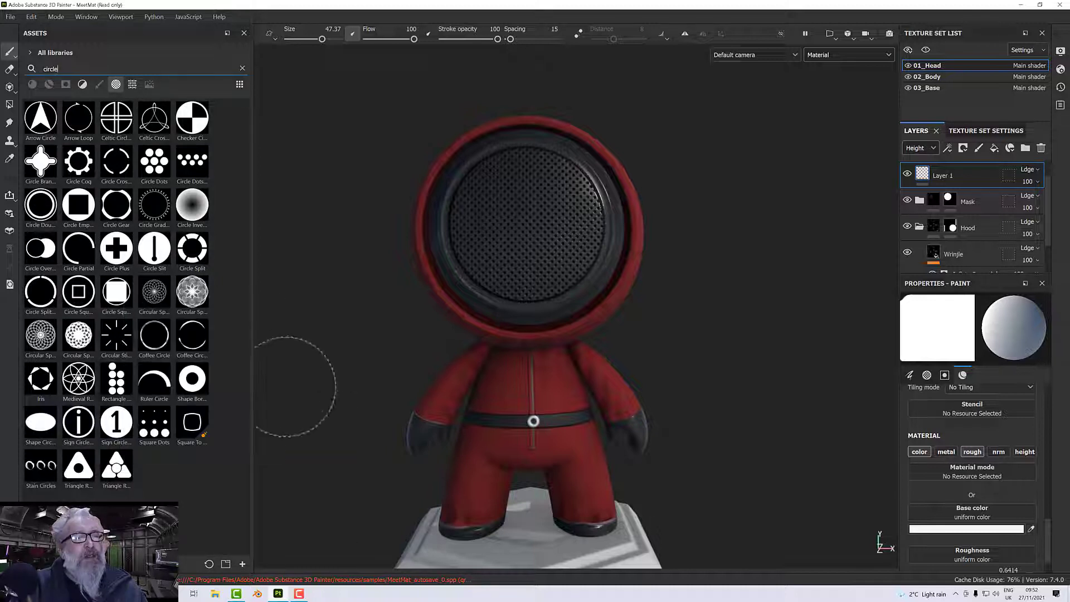
{"action": "left_click", "coordinate": [192, 379]}
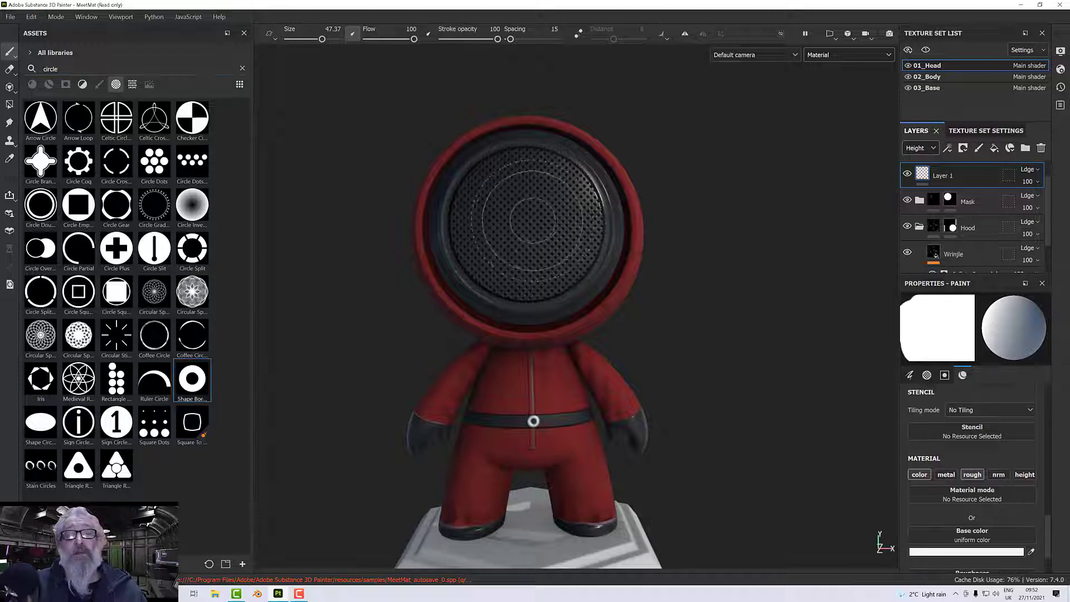
Enlarge the brush to 54.78, stamp a white ring at the centre of the mask's perforated face and inspect it up close.
{"action": "right_click_drag", "start_coordinate": [524, 220], "coordinate": [531, 220], "text": "ctrl"}
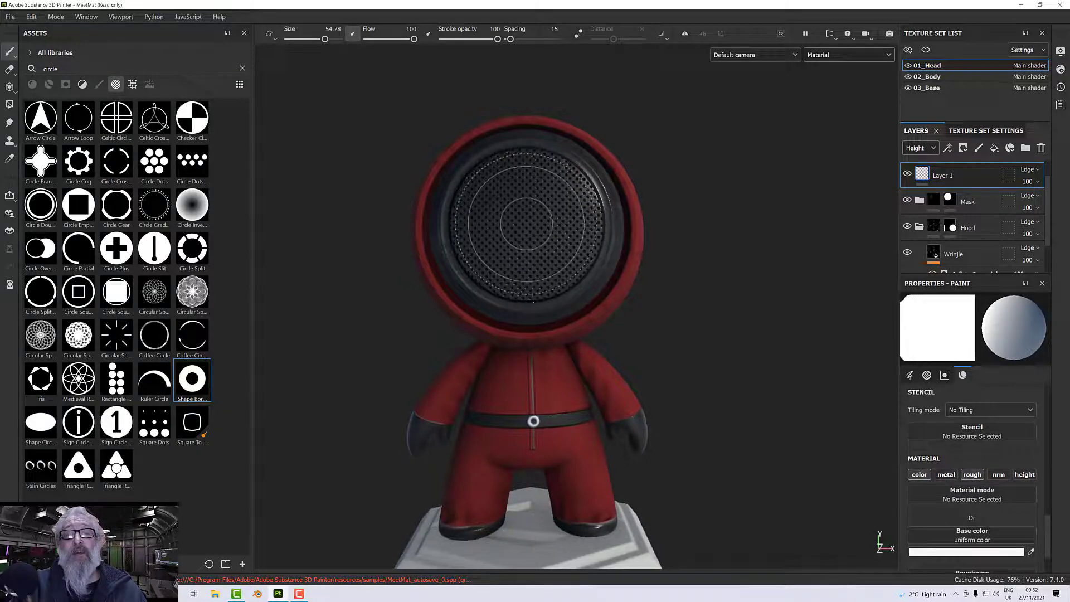
{"action": "left_click", "coordinate": [527, 223]}
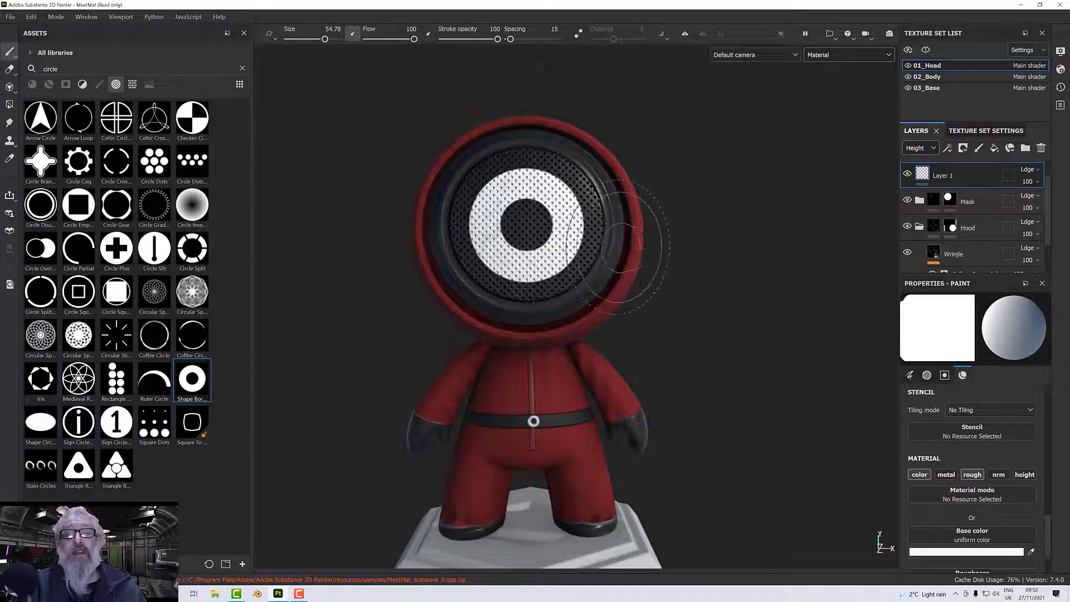
{"action": "left_click_drag", "start_coordinate": [658, 251], "coordinate": [505, 243], "text": "alt"}
{"action": "scroll", "coordinate": [529, 240], "scroll_direction": "up", "scroll_amount": 8}
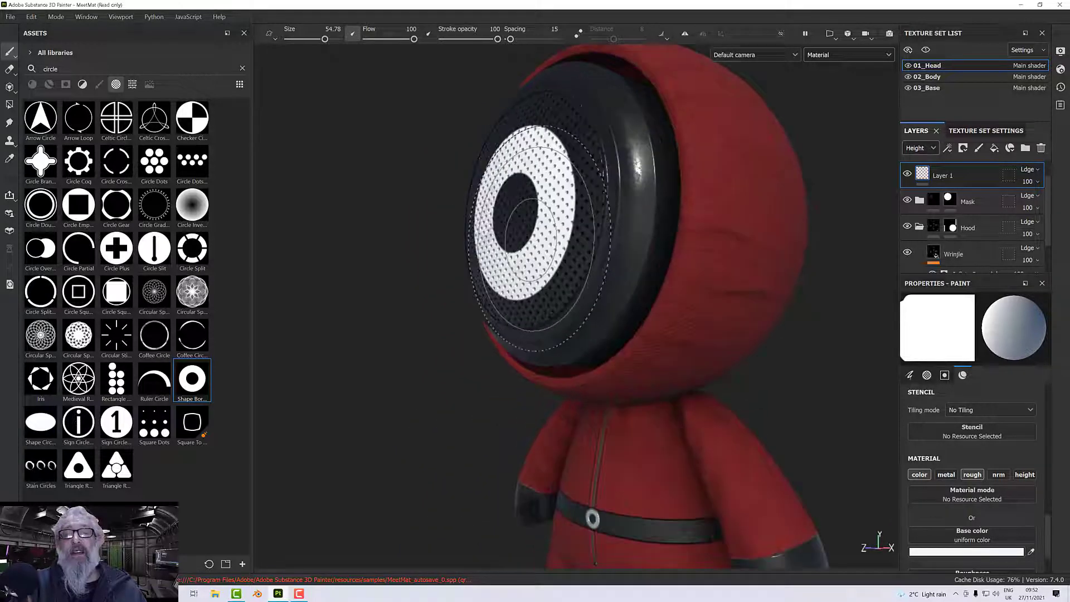
{"action": "scroll", "coordinate": [535, 240], "scroll_direction": "up", "scroll_amount": 3}
{"action": "scroll", "coordinate": [540, 239], "scroll_direction": "down", "scroll_amount": 5}
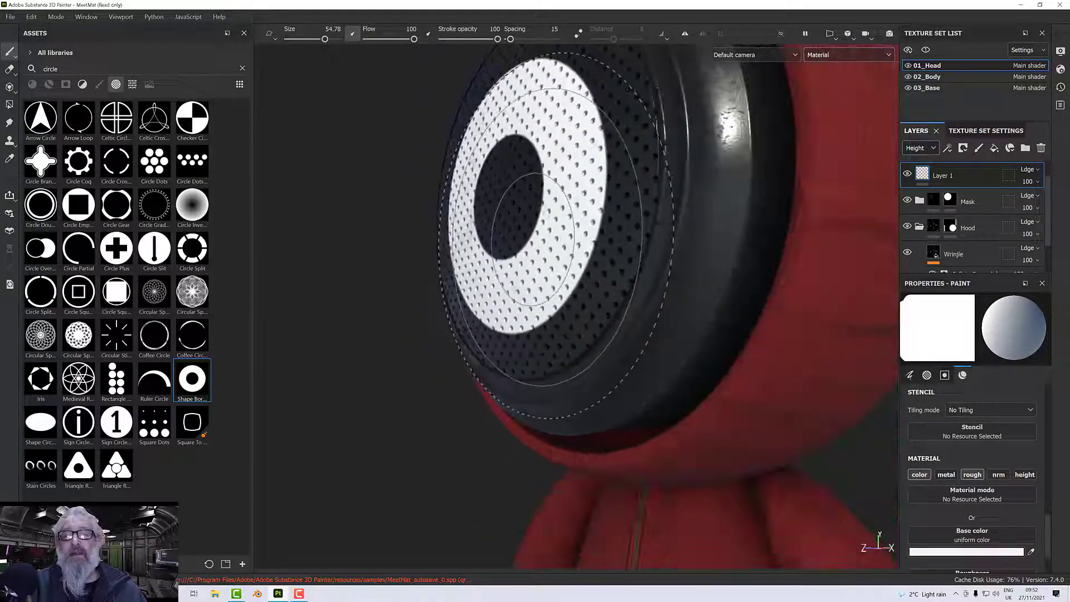
Check the roughness channel on its own around the mask's ring symbol and return the viewport to the full material display.
{"action": "left_click_drag", "start_coordinate": [540, 238], "coordinate": [633, 254], "text": "alt"}
{"action": "scroll", "coordinate": [609, 250], "scroll_direction": "down", "scroll_amount": 3}
{"action": "scroll", "coordinate": [612, 249], "scroll_direction": "down", "scroll_amount": 3}
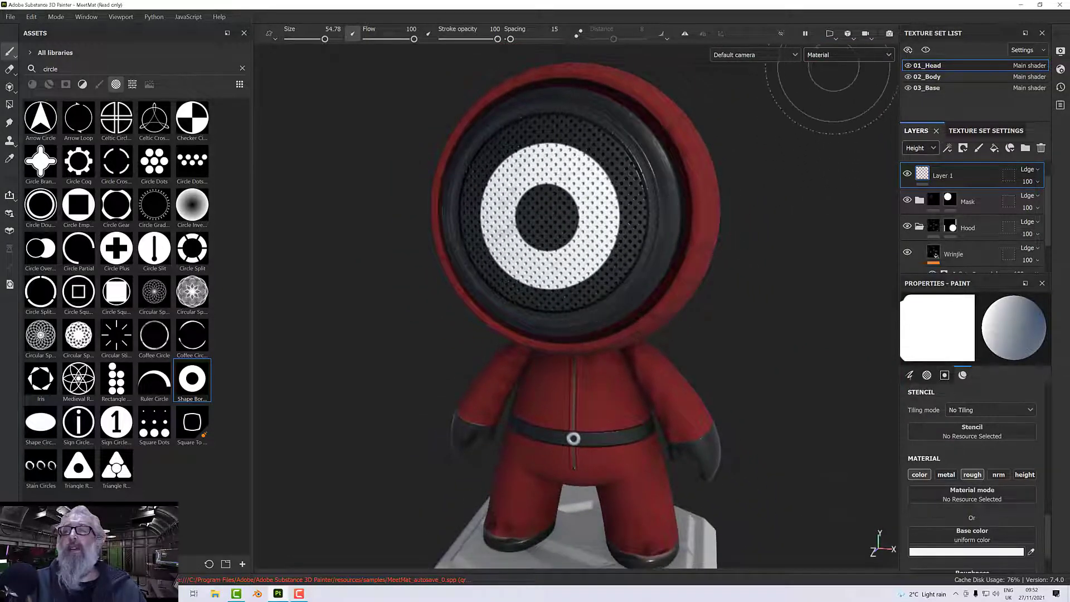
{"action": "left_click", "coordinate": [834, 55]}
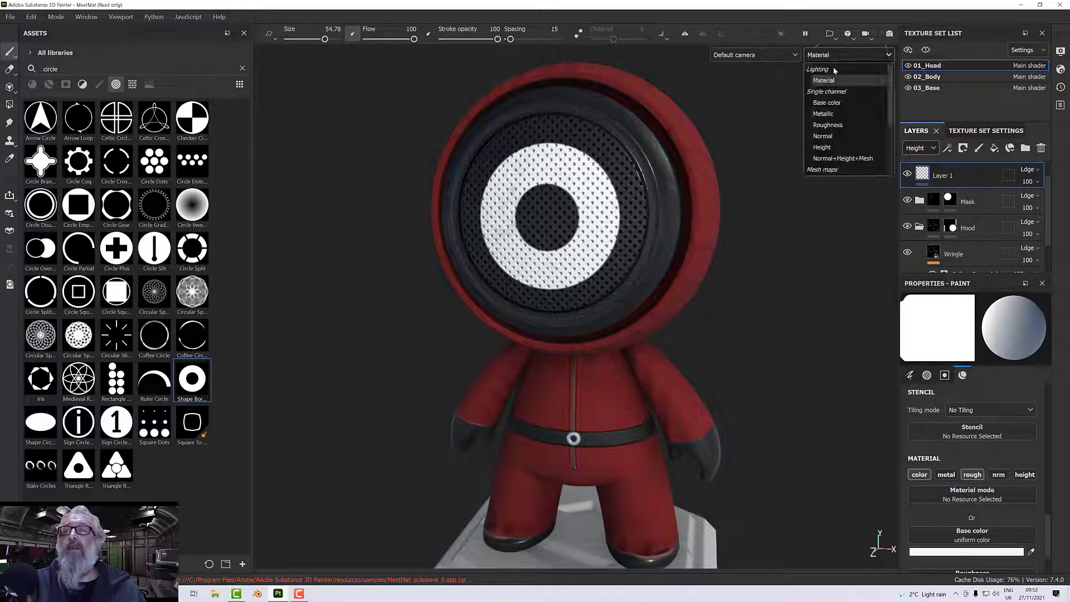
{"action": "left_click", "coordinate": [829, 125]}
{"action": "left_click_drag", "start_coordinate": [813, 139], "coordinate": [795, 179], "text": "alt"}
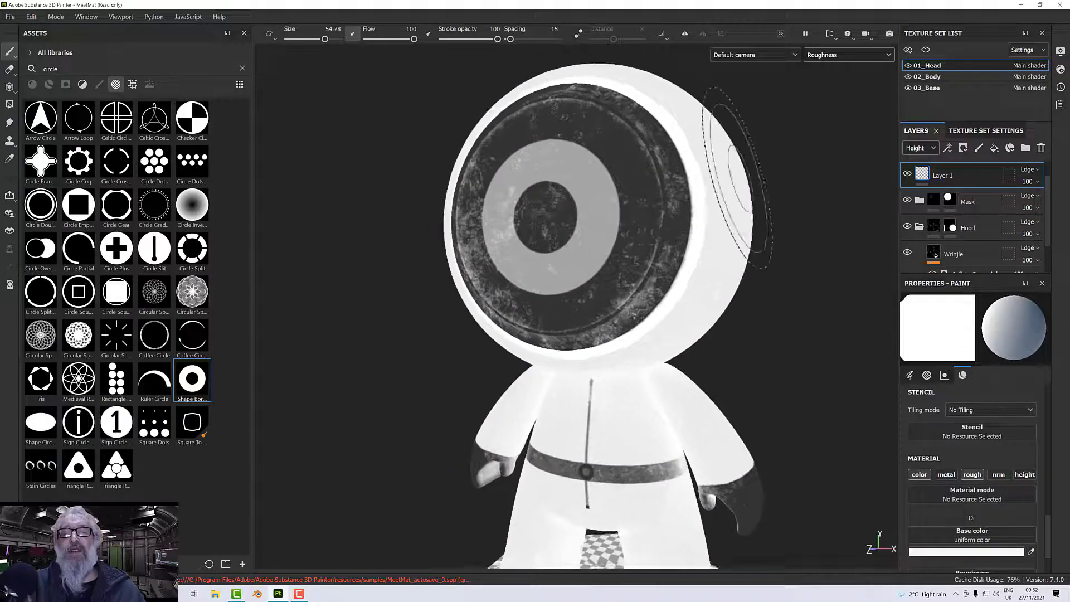
{"action": "scroll", "coordinate": [715, 234], "scroll_direction": "up", "scroll_amount": 3}
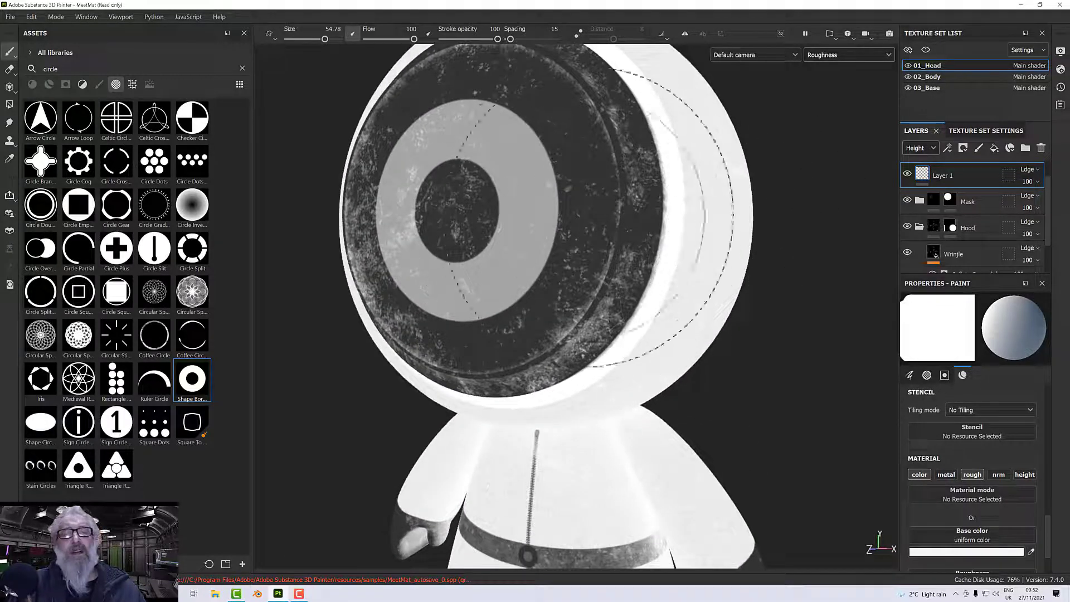
{"action": "left_click", "coordinate": [845, 56]}
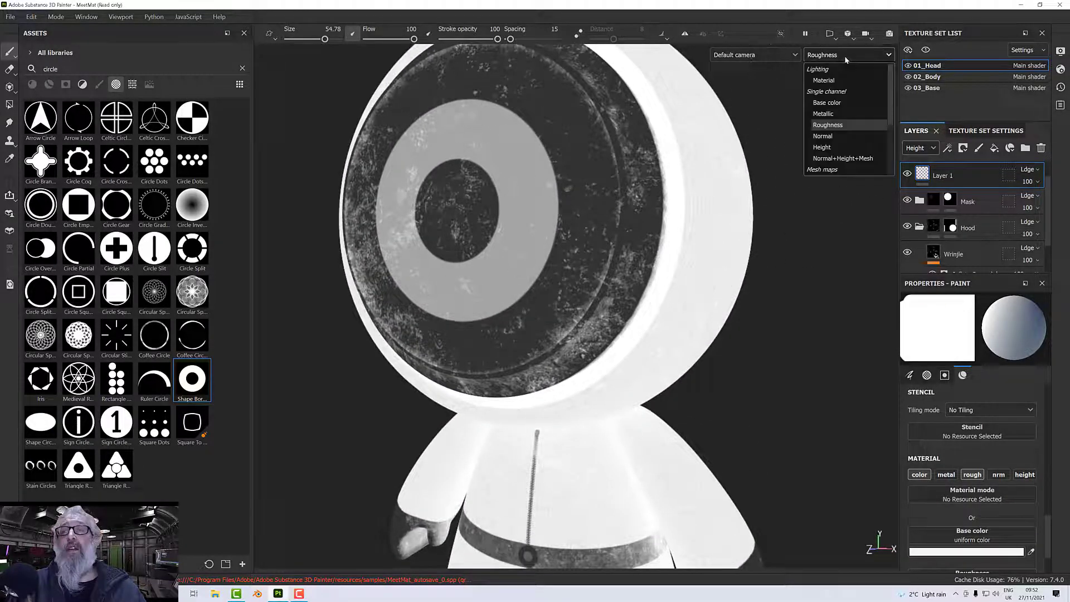
{"action": "left_click", "coordinate": [825, 80]}
Examine the whole textured figure and its pedestal from several angles in the material display.
{"action": "scroll", "coordinate": [790, 211], "scroll_direction": "down", "scroll_amount": 3}
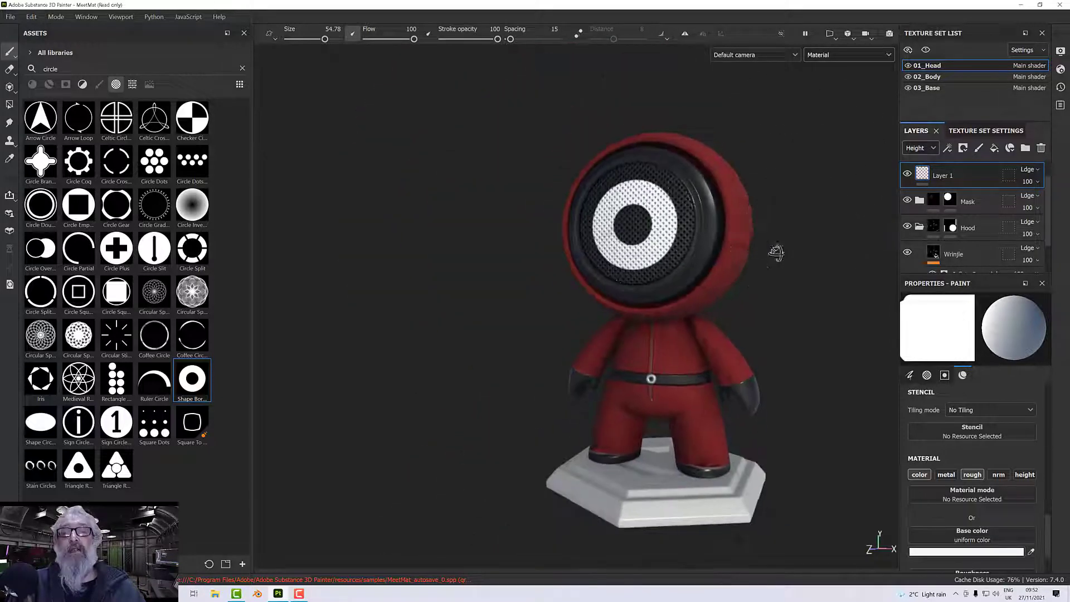
{"action": "left_click_drag", "start_coordinate": [777, 251], "coordinate": [750, 247], "text": "alt"}
{"action": "middle_click_drag", "start_coordinate": [751, 256], "coordinate": [716, 249], "text": "alt"}
{"action": "scroll", "coordinate": [717, 253], "scroll_direction": "up", "scroll_amount": 1}
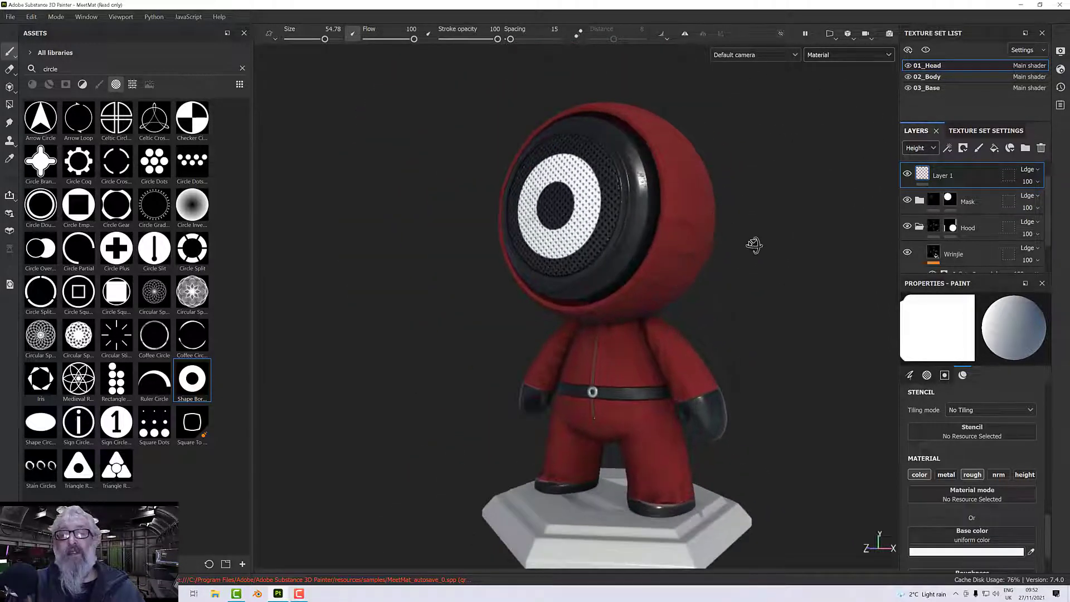
{"action": "left_click_drag", "start_coordinate": [755, 241], "coordinate": [771, 211], "text": "alt"}
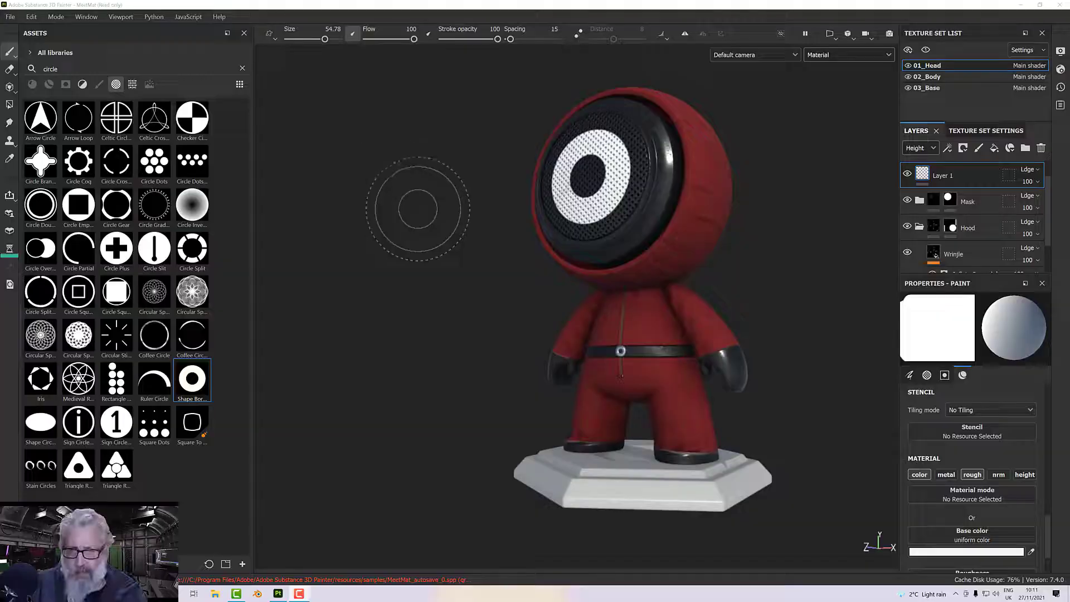
{"action": "mouse_move", "coordinate": [485, 246]}
{"action": "left_mouse_down", "text": "alt"}
{"action": "mouse_move", "coordinate": [490, 275]}
{"action": "mouse_move", "coordinate": [471, 270]}
{"action": "left_mouse_up", "text": "alt"}
{"action": "right_click_drag", "start_coordinate": [471, 269], "coordinate": [472, 262], "text": "alt"}
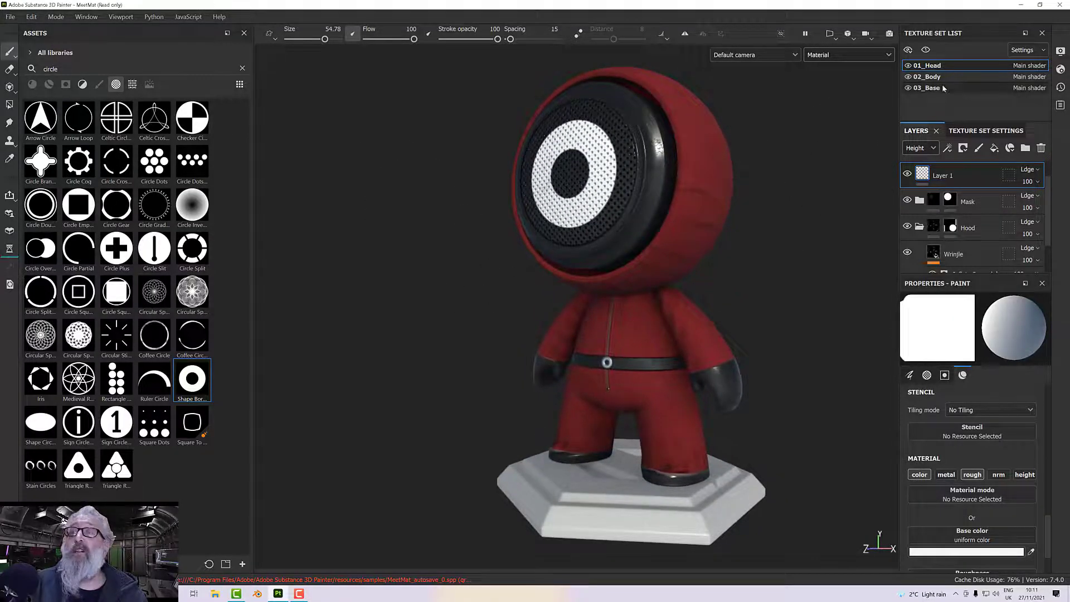
Delete the paint layer from the 03_Base texture set and search the materials for "metal".
{"action": "left_click", "coordinate": [944, 88]}
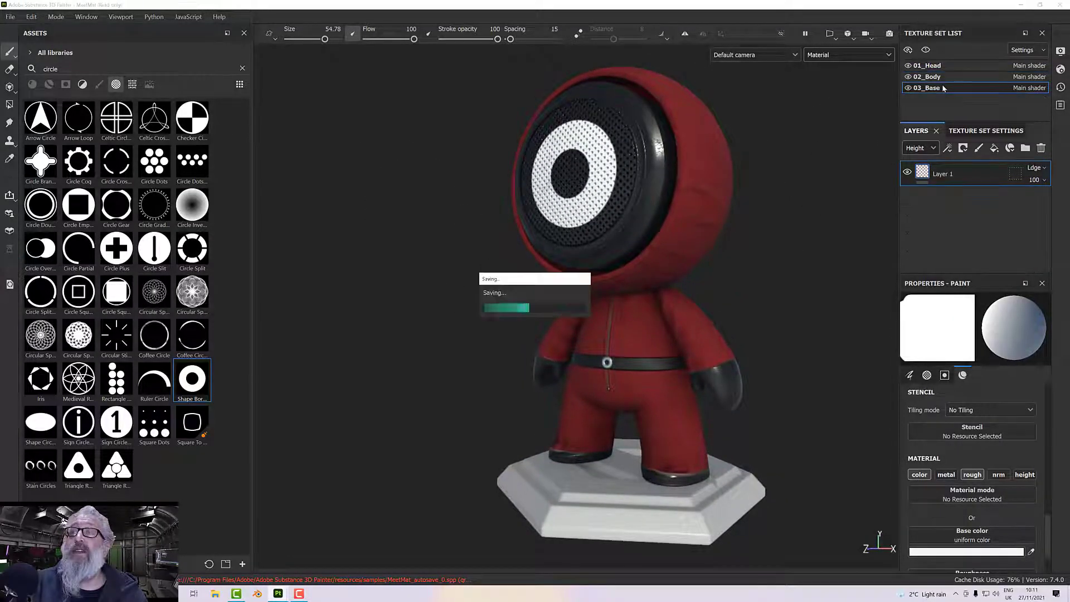
{"action": "left_click", "coordinate": [1043, 148]}
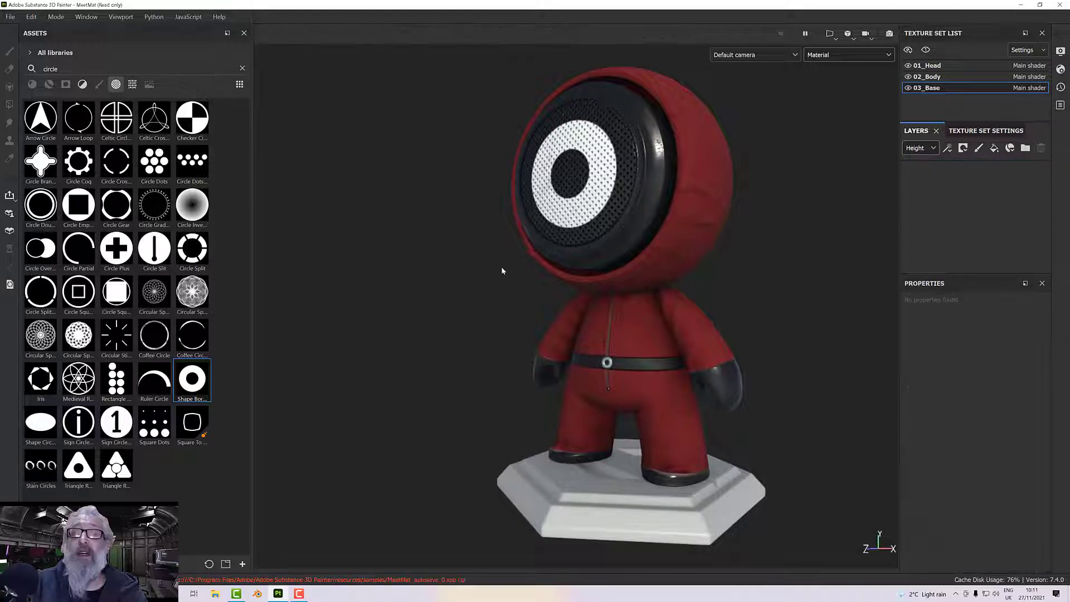
{"action": "left_click", "coordinate": [242, 69]}
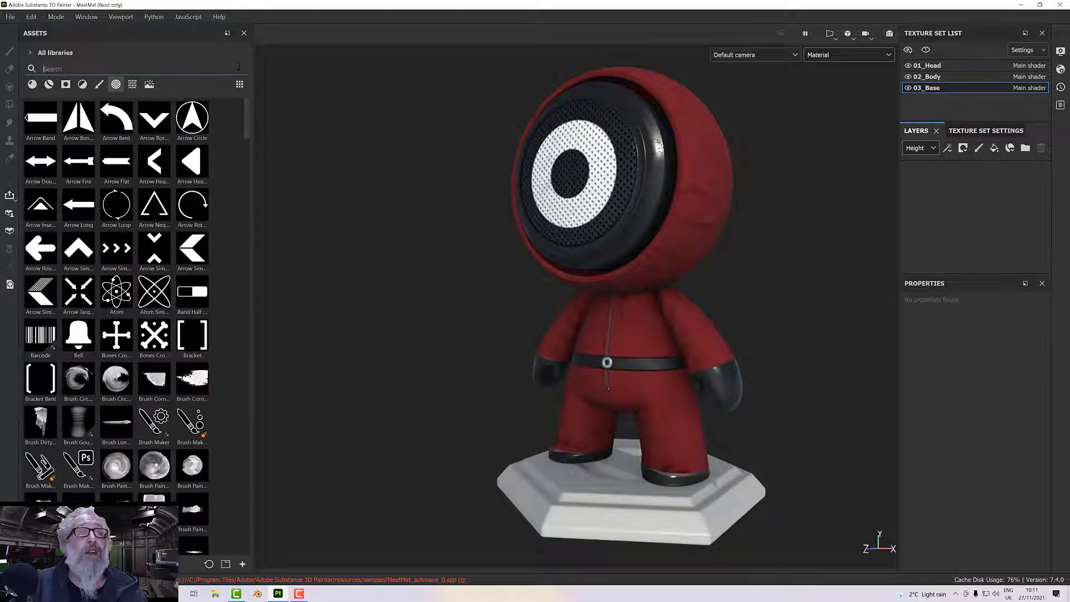
{"action": "left_click", "coordinate": [32, 84]}
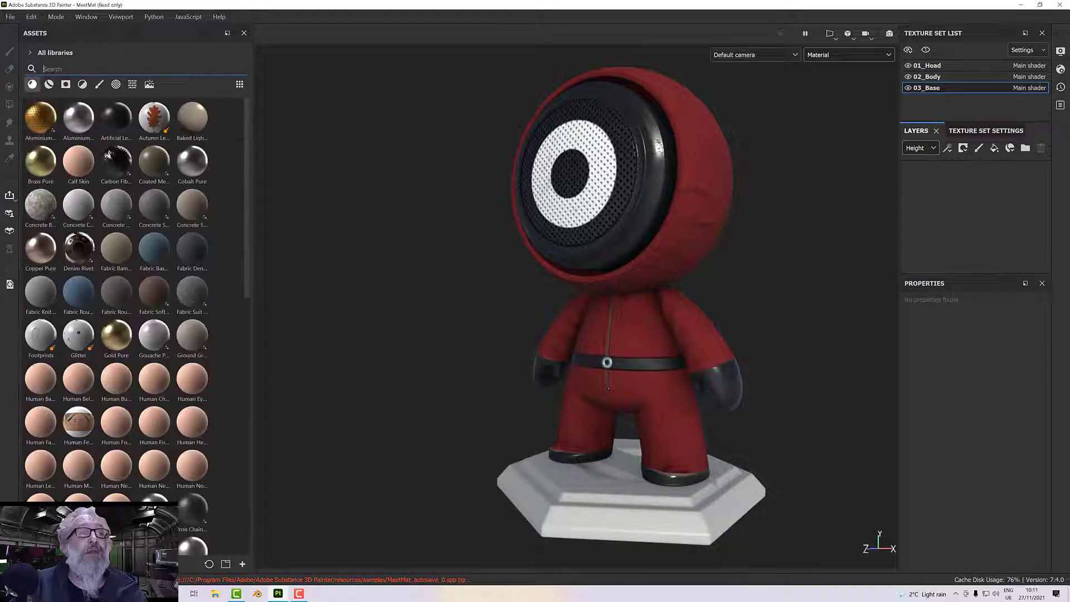
{"action": "type", "text": "metal"}
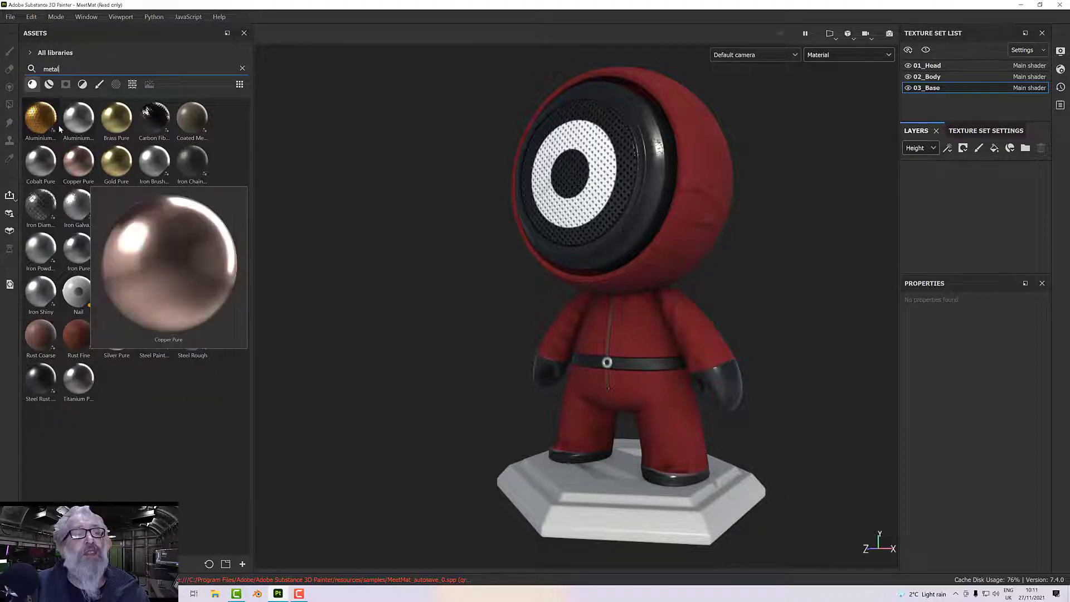
Add the Aluminium Insulator material as a fill layer on 03_Base and inspect the pedestal up close.
{"action": "mouse_move", "coordinate": [42, 123]}
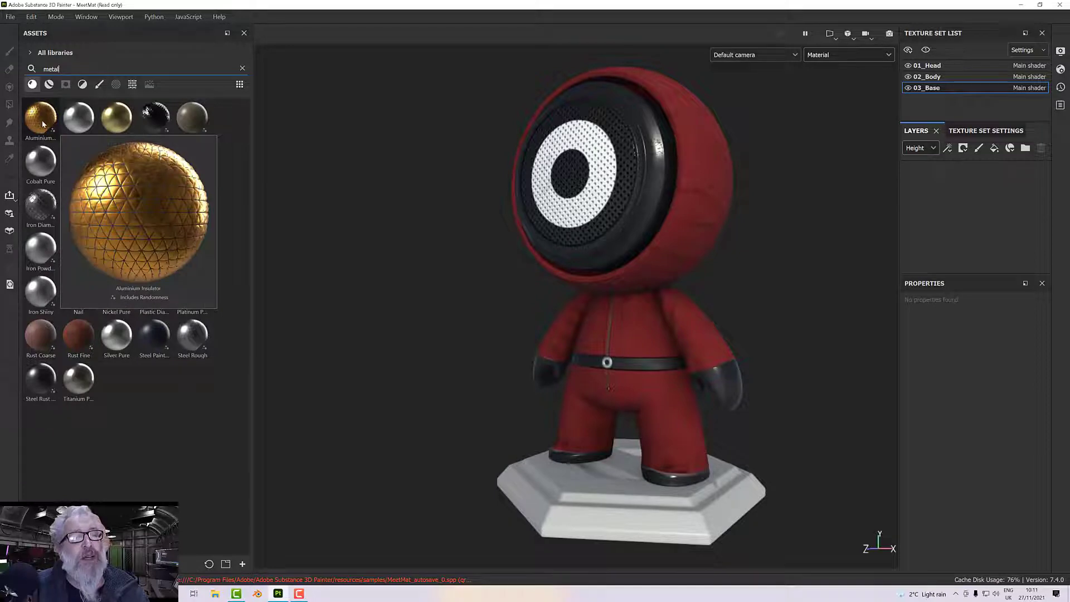
{"action": "left_click", "coordinate": [42, 123]}
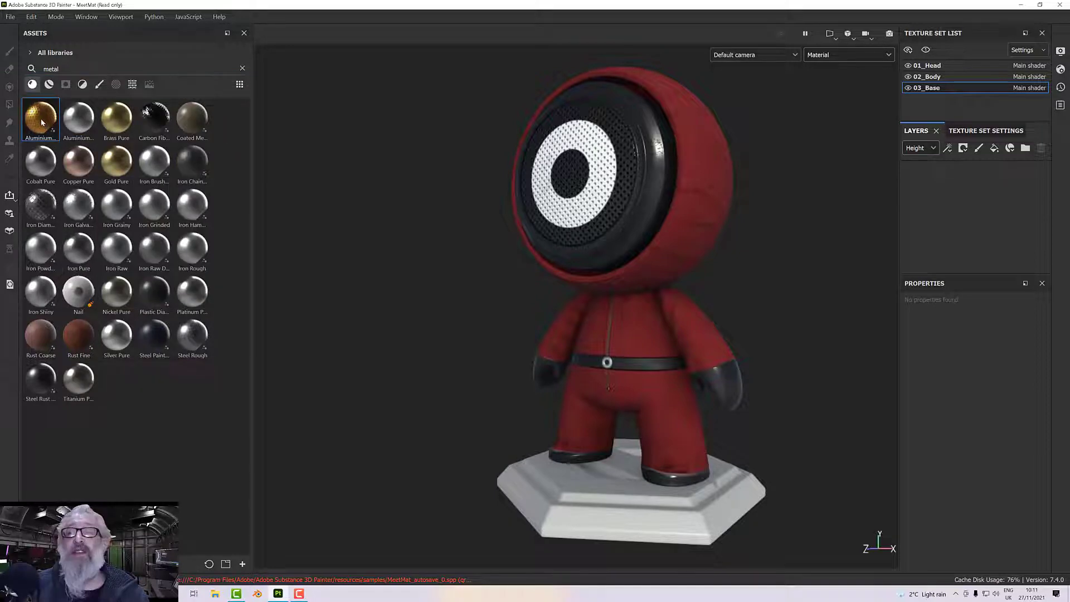
{"action": "left_click_drag", "start_coordinate": [43, 123], "coordinate": [948, 223]}
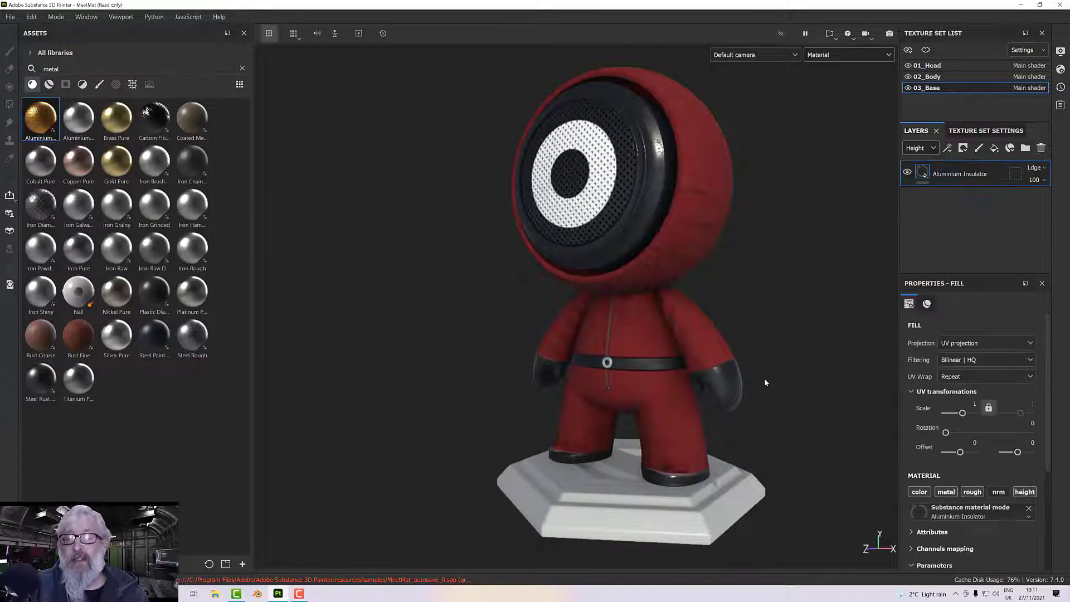
{"action": "left_click_drag", "start_coordinate": [754, 358], "coordinate": [645, 461], "text": "alt"}
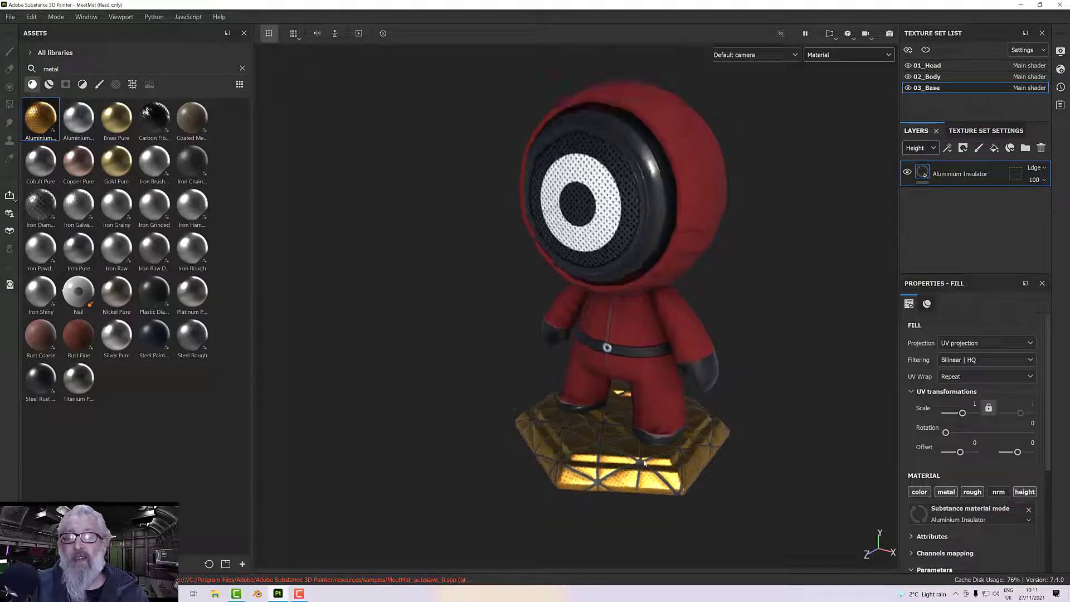
{"action": "scroll", "coordinate": [645, 462], "scroll_direction": "up", "scroll_amount": 5}
Change the Aluminium Insulator's Color parameter to a neutral mid grey with saturation 0 and value 0.543.
{"action": "scroll", "coordinate": [978, 510], "scroll_direction": "down", "scroll_amount": 3}
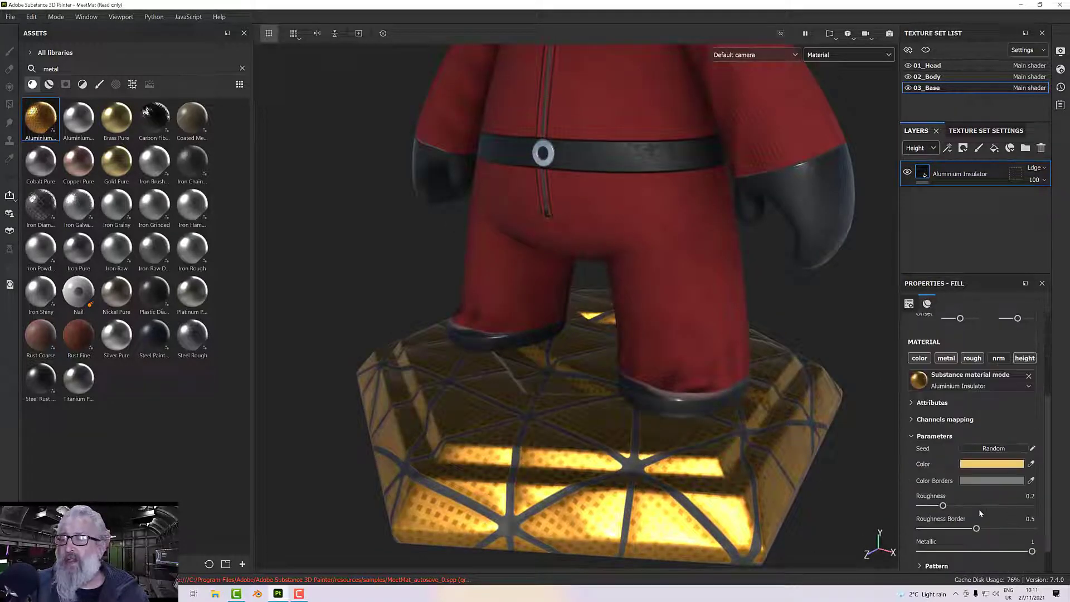
{"action": "scroll", "coordinate": [973, 485], "scroll_direction": "down", "scroll_amount": 1}
{"action": "left_click", "coordinate": [978, 431]}
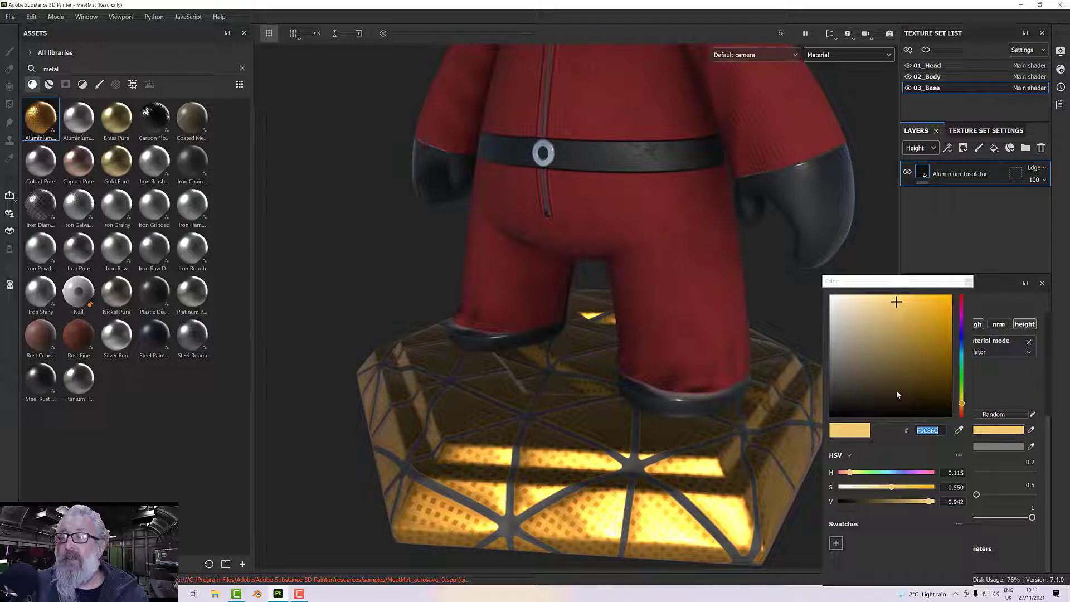
{"action": "left_click", "coordinate": [831, 348]}
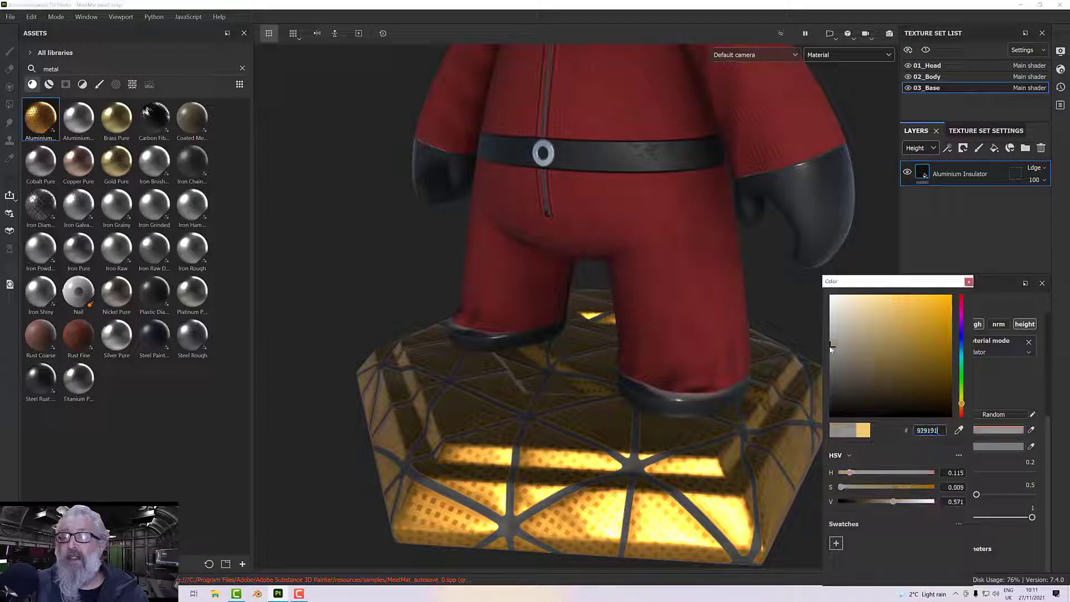
{"action": "mouse_move", "coordinate": [831, 349]}
{"action": "left_mouse_down"}
{"action": "mouse_move", "coordinate": [829, 331]}
{"action": "mouse_move", "coordinate": [828, 352]}
{"action": "left_mouse_up"}
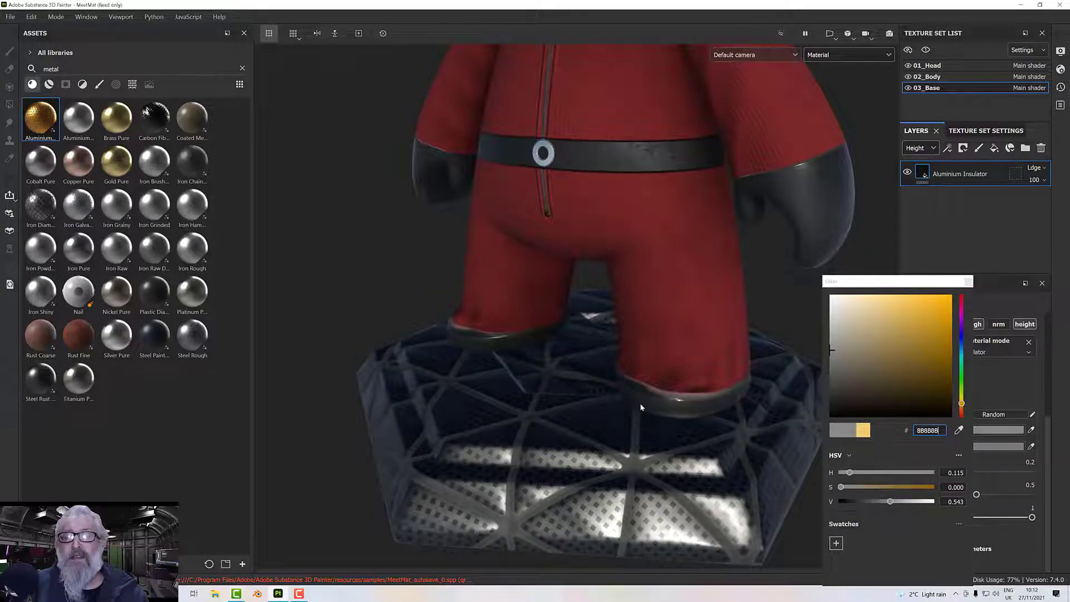
{"action": "scroll", "coordinate": [640, 403], "scroll_direction": "down", "scroll_amount": 3}
{"action": "left_click", "coordinate": [969, 280]}
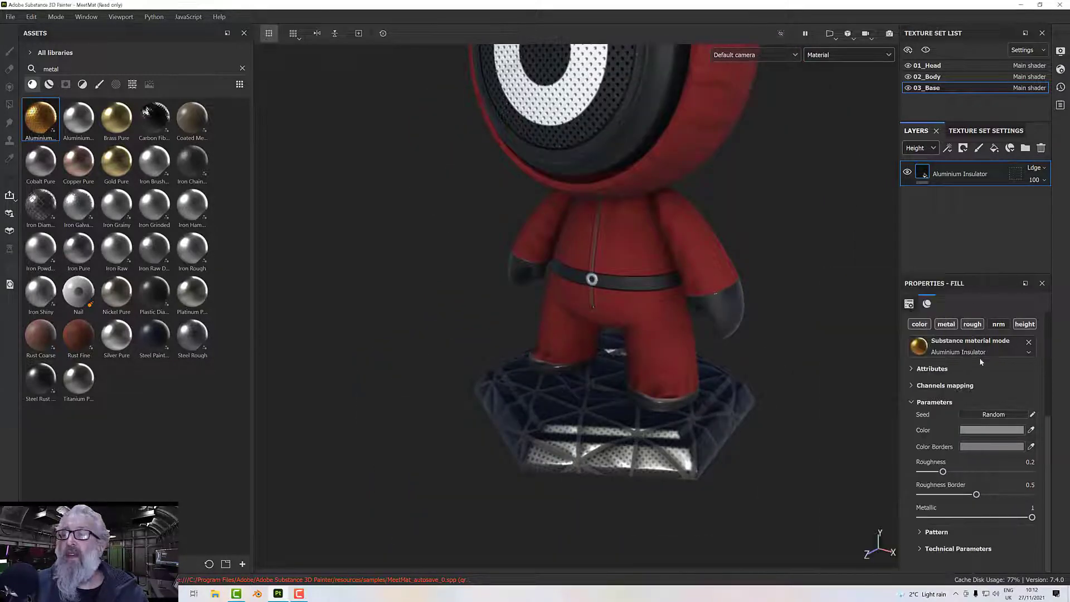
Try UV scales of 2 and 4 on the pedestal's fill layer and settle on a scale of 3.
{"action": "scroll", "coordinate": [979, 357], "scroll_direction": "up", "scroll_amount": 3}
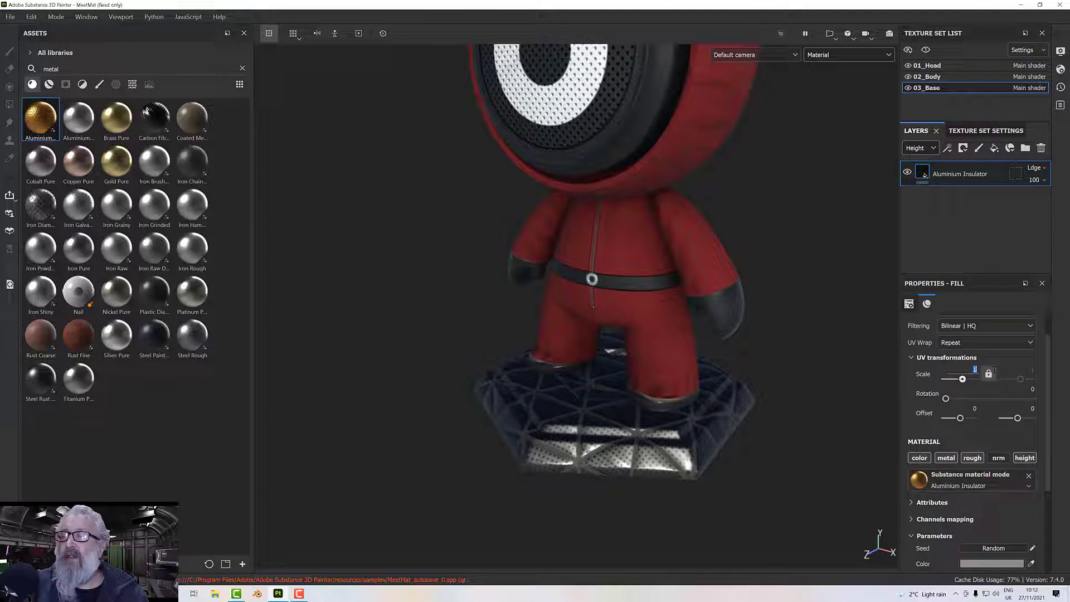
{"action": "key", "text": "Return"}
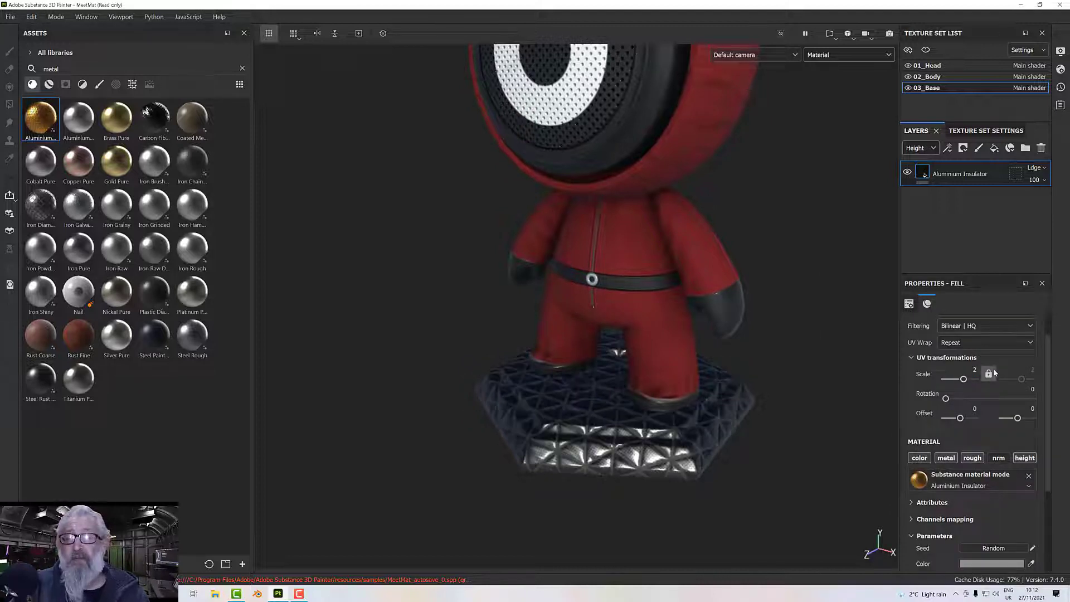
{"action": "left_click", "coordinate": [978, 369]}
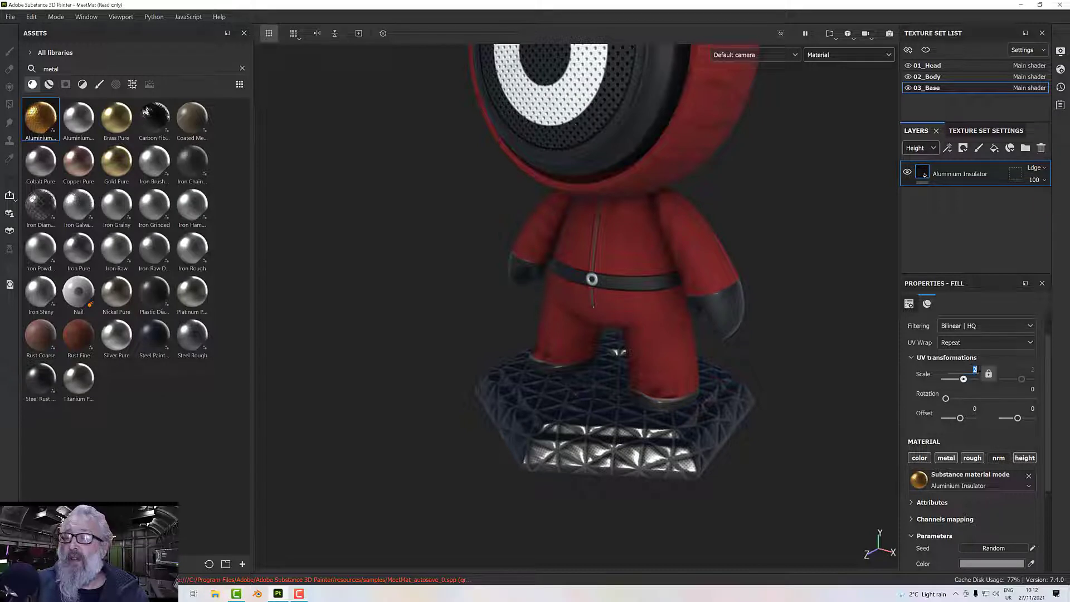
{"action": "type", "text": "4"}
{"action": "key", "text": "Return"}
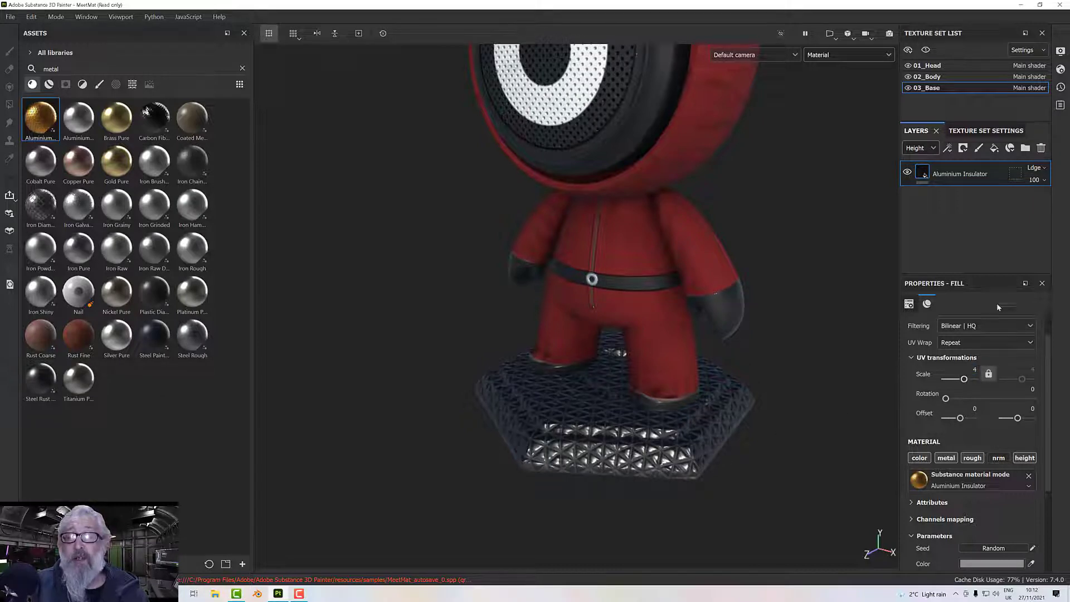
{"action": "type", "text": "3"}
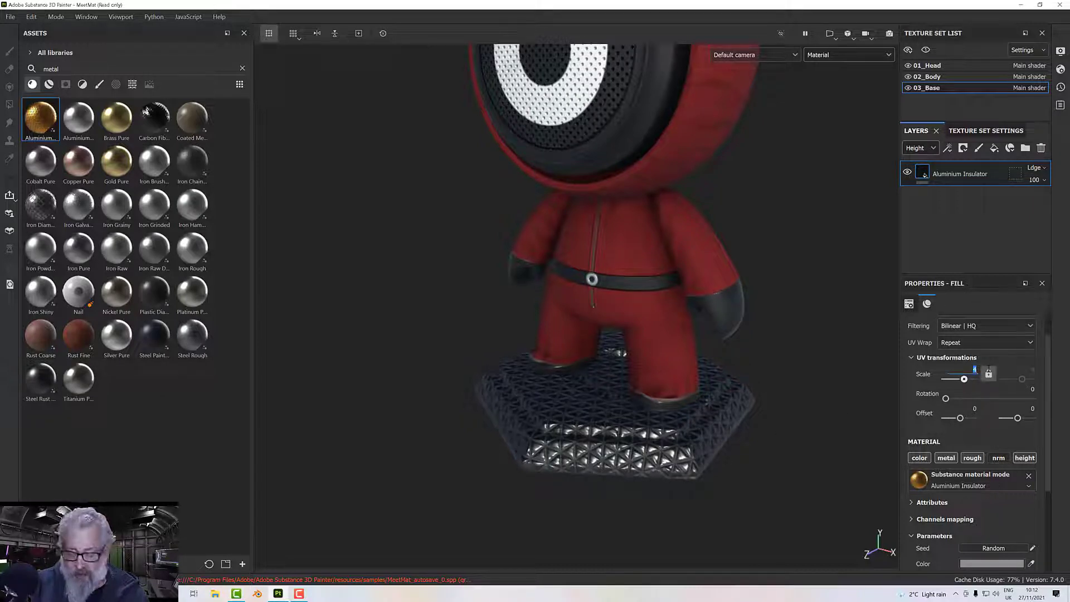
{"action": "key", "text": "Return"}
{"action": "scroll", "coordinate": [642, 458], "scroll_direction": "up", "scroll_amount": 5}
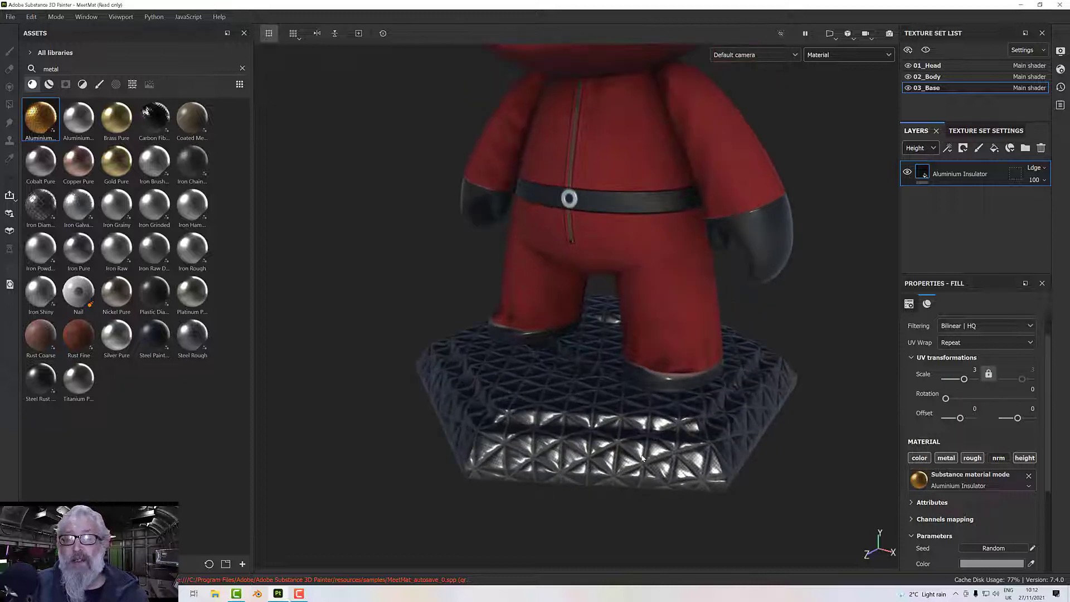
Set the Aluminium Insulator's Color Borders parameter to the lighter grey 9D9D9D and check it on the pedestal.
{"action": "scroll", "coordinate": [946, 504], "scroll_direction": "down", "scroll_amount": 2}
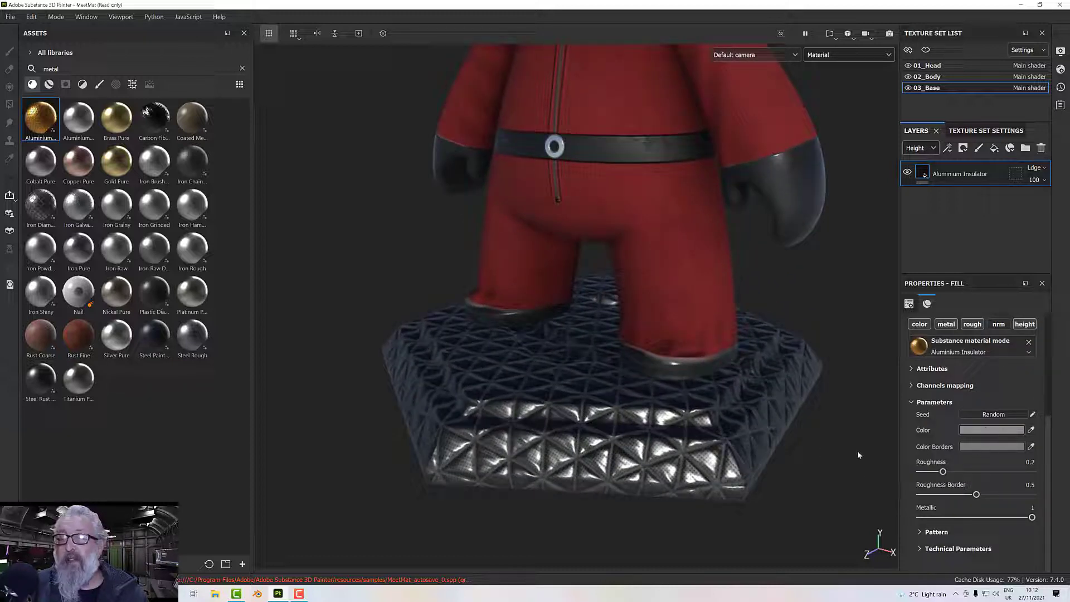
{"action": "left_click", "coordinate": [976, 448]}
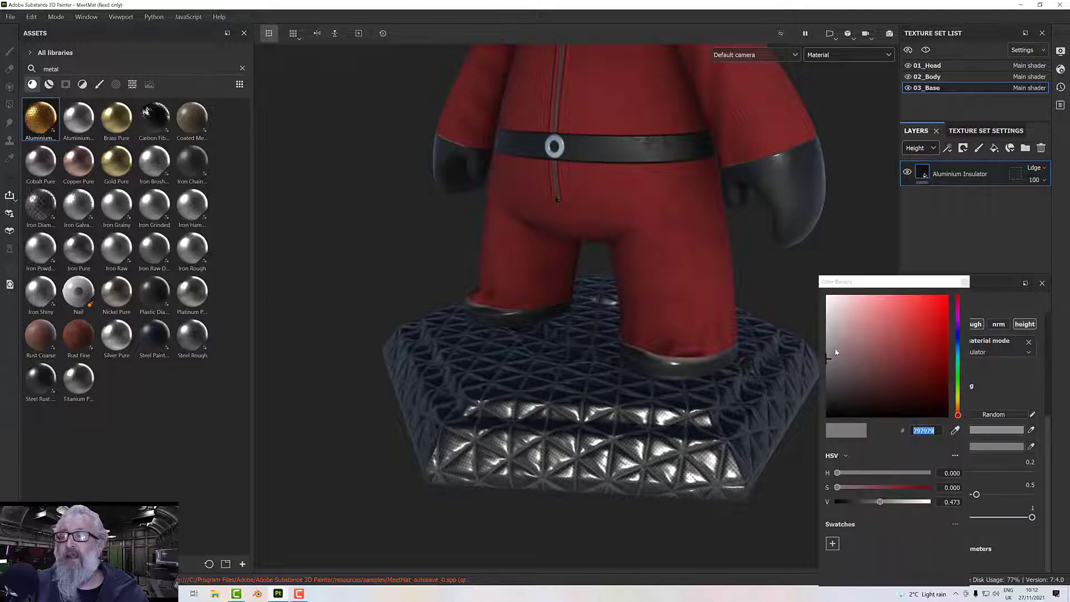
{"action": "type", "text": "979797"}
{"action": "left_click_drag", "start_coordinate": [824, 344], "coordinate": [825, 342]}
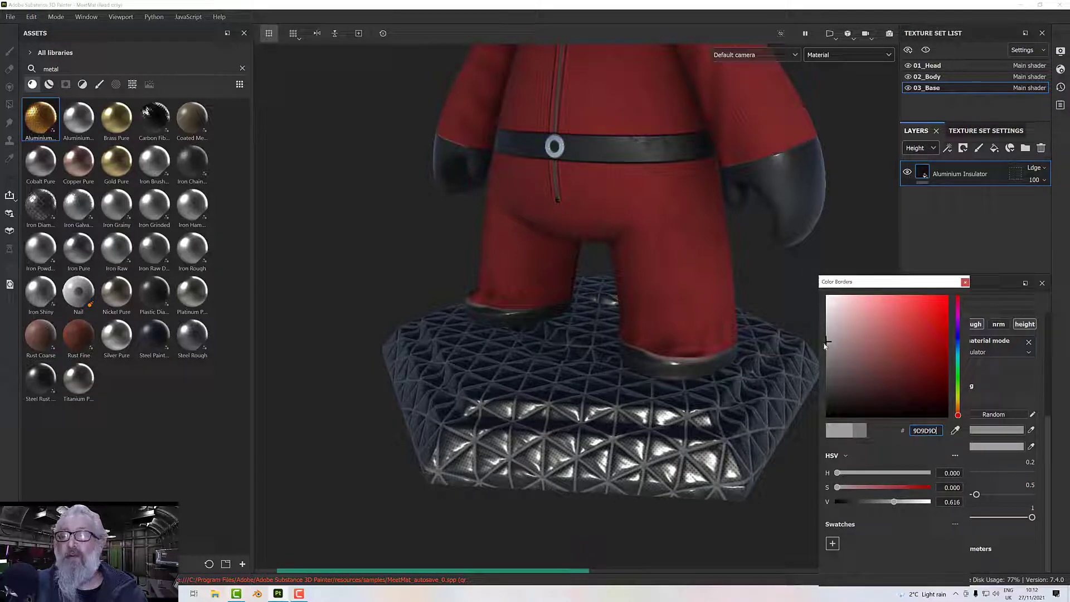
{"action": "left_click_drag", "start_coordinate": [751, 403], "coordinate": [764, 377], "text": "alt"}
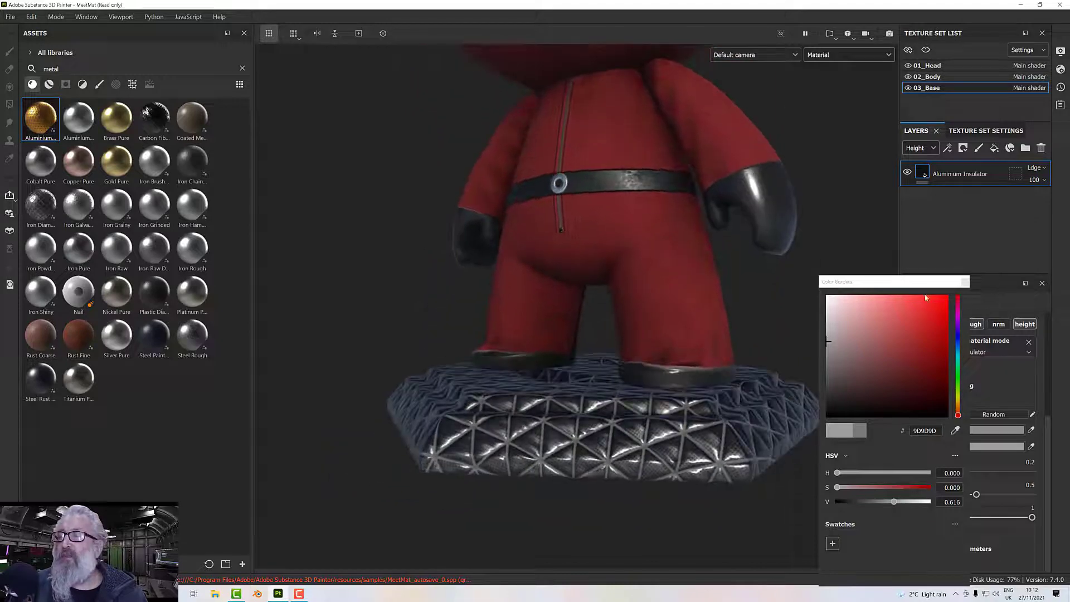
{"action": "left_click", "coordinate": [965, 281]}
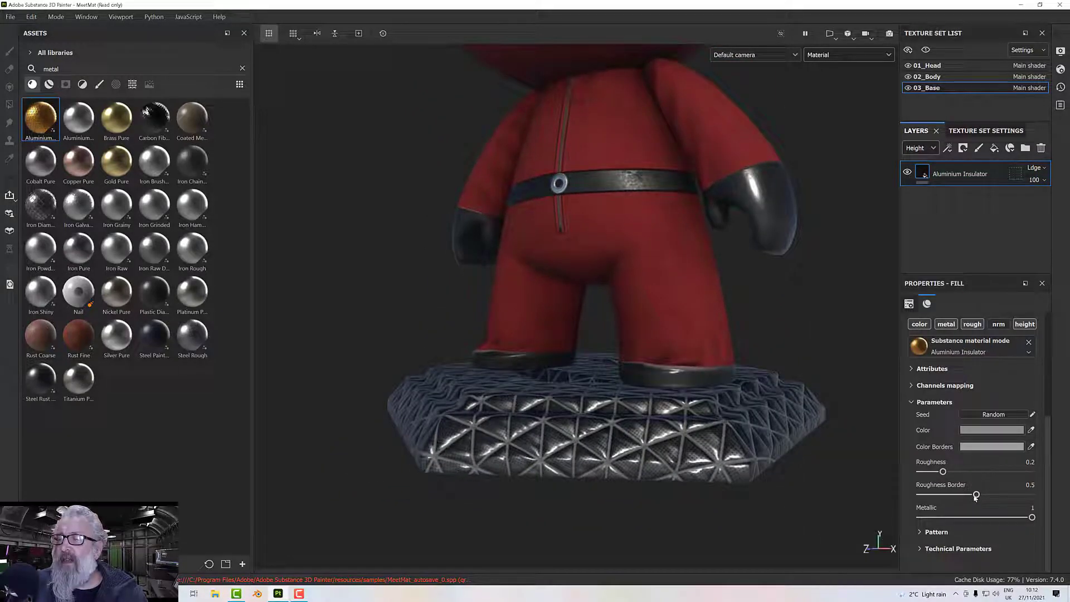
Set the Aluminium Insulator's pattern Folds Intensity to 0.42.
{"action": "scroll", "coordinate": [752, 456], "scroll_direction": "down", "scroll_amount": 3}
{"action": "left_click_drag", "start_coordinate": [751, 455], "coordinate": [753, 484], "text": "alt"}
{"action": "left_click", "coordinate": [921, 532]}
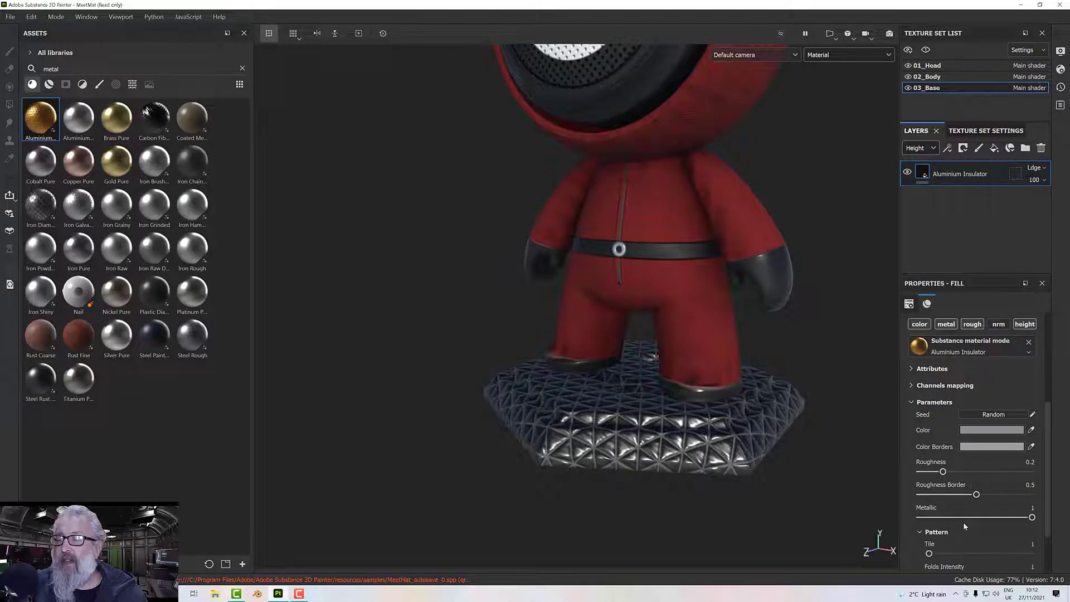
{"action": "scroll", "coordinate": [963, 522], "scroll_direction": "down", "scroll_amount": 2}
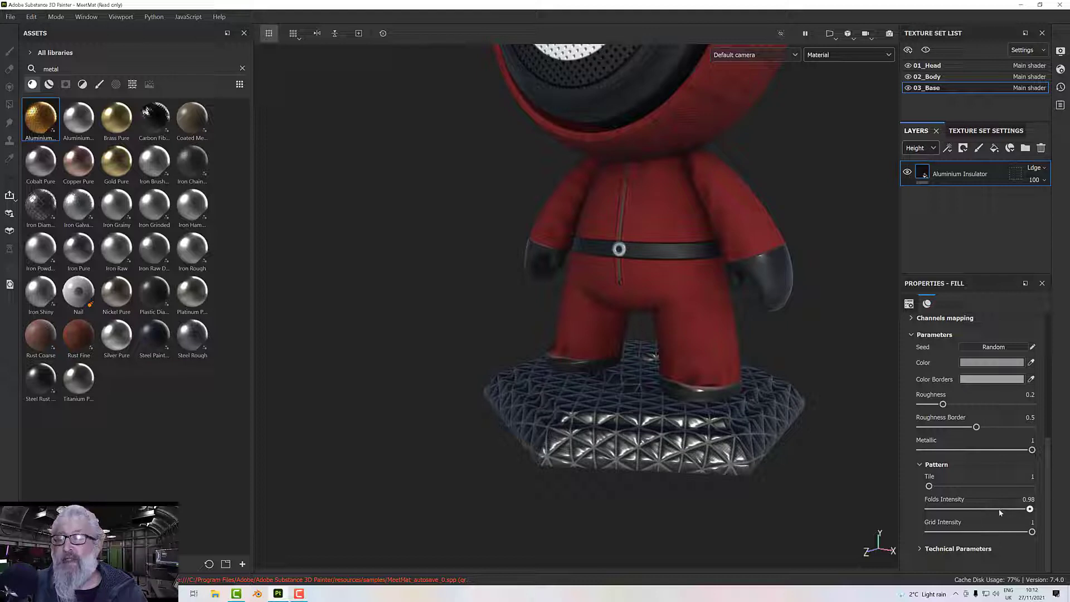
{"action": "left_click_drag", "start_coordinate": [1030, 509], "coordinate": [996, 512]}
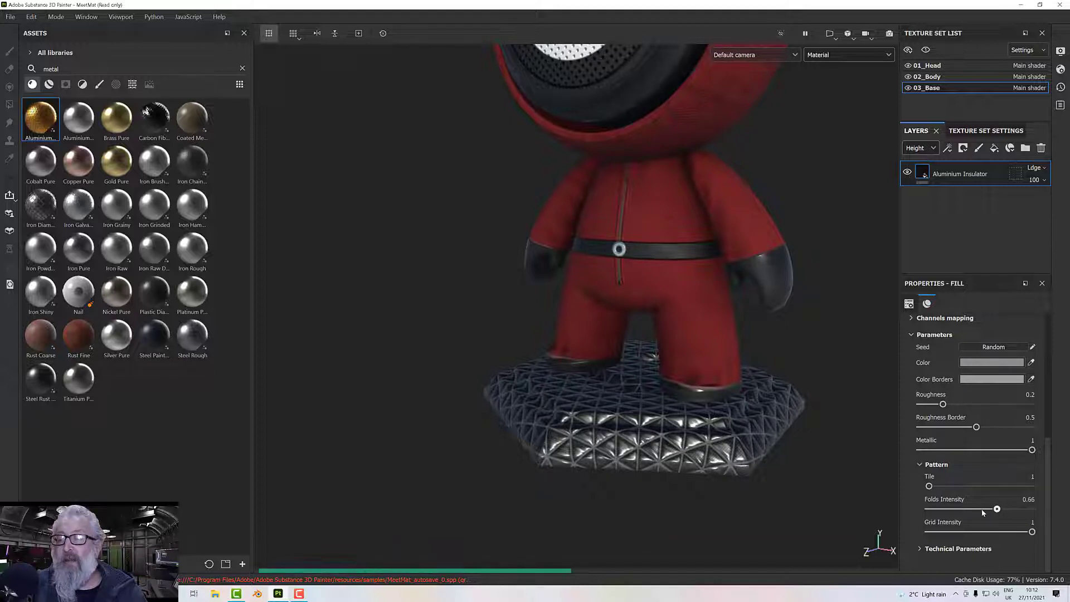
{"action": "left_click", "coordinate": [974, 511]}
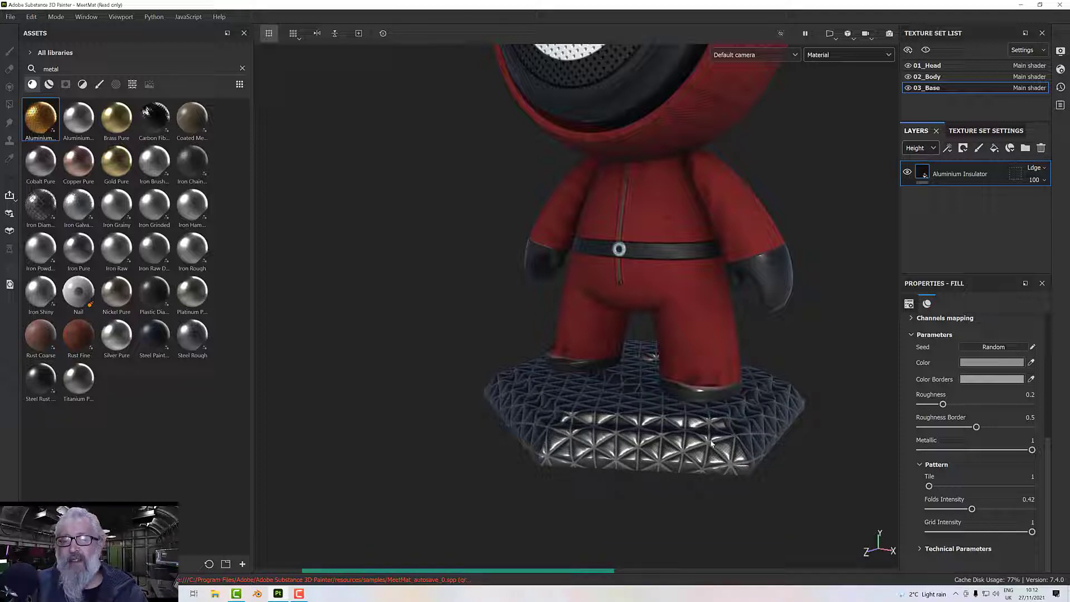
Lower the Aluminium Insulator's Grid Intensity to 0.41 and check the pattern on the pedestal.
{"action": "scroll", "coordinate": [719, 451], "scroll_direction": "up", "scroll_amount": 2}
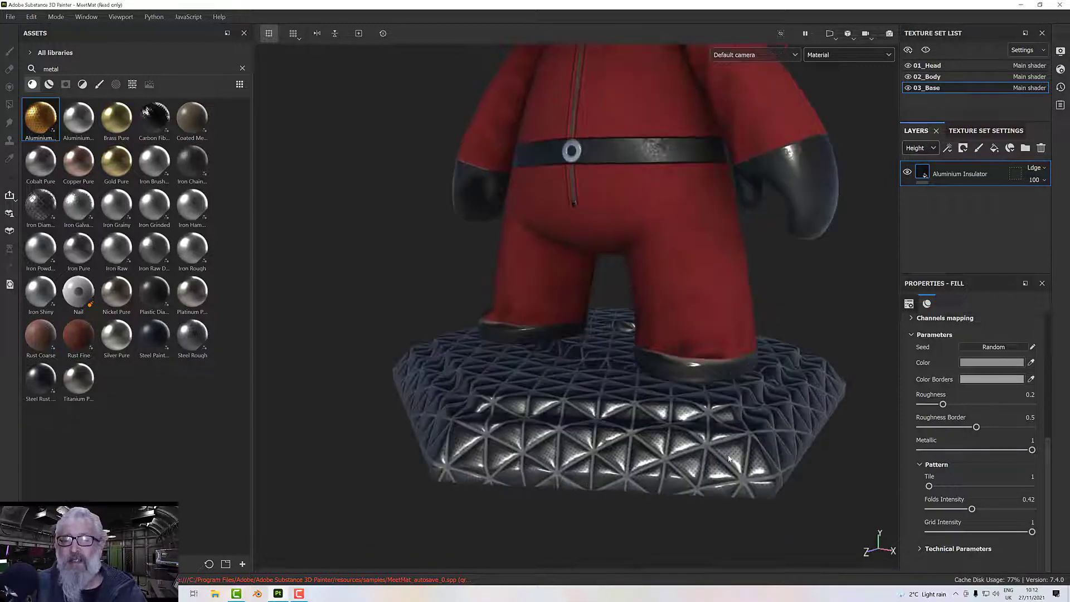
{"action": "scroll", "coordinate": [730, 459], "scroll_direction": "up", "scroll_amount": 1}
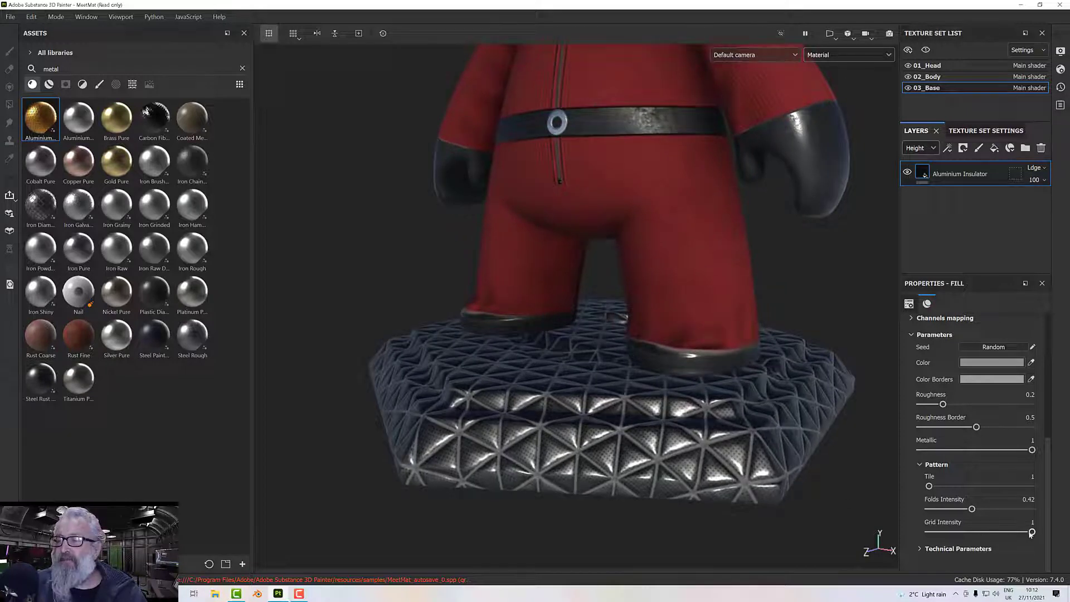
{"action": "left_click", "coordinate": [971, 532]}
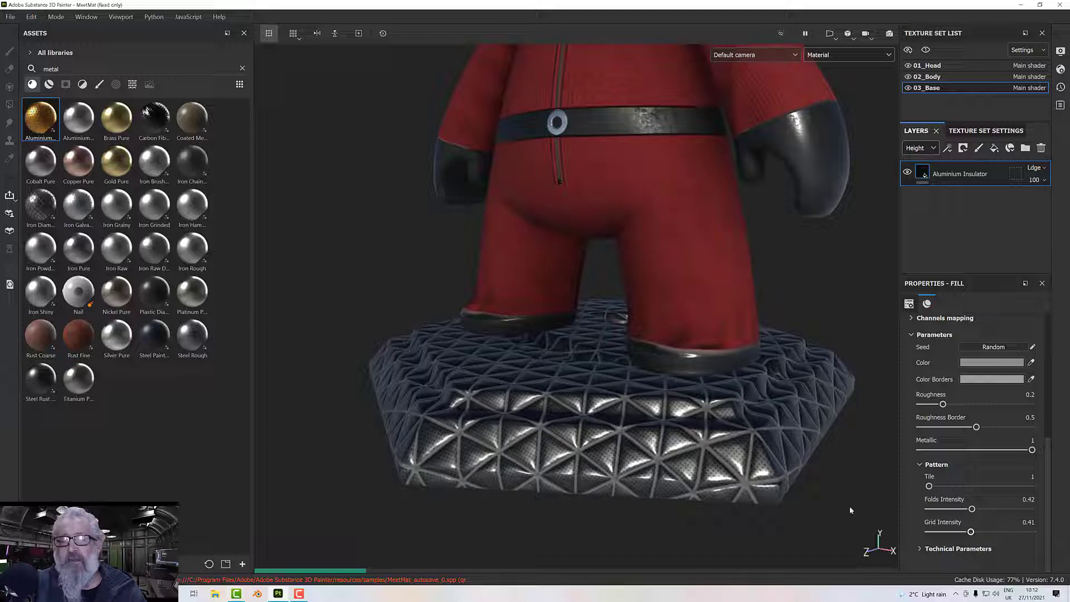
{"action": "left_click_drag", "start_coordinate": [743, 443], "coordinate": [728, 461], "text": "alt"}
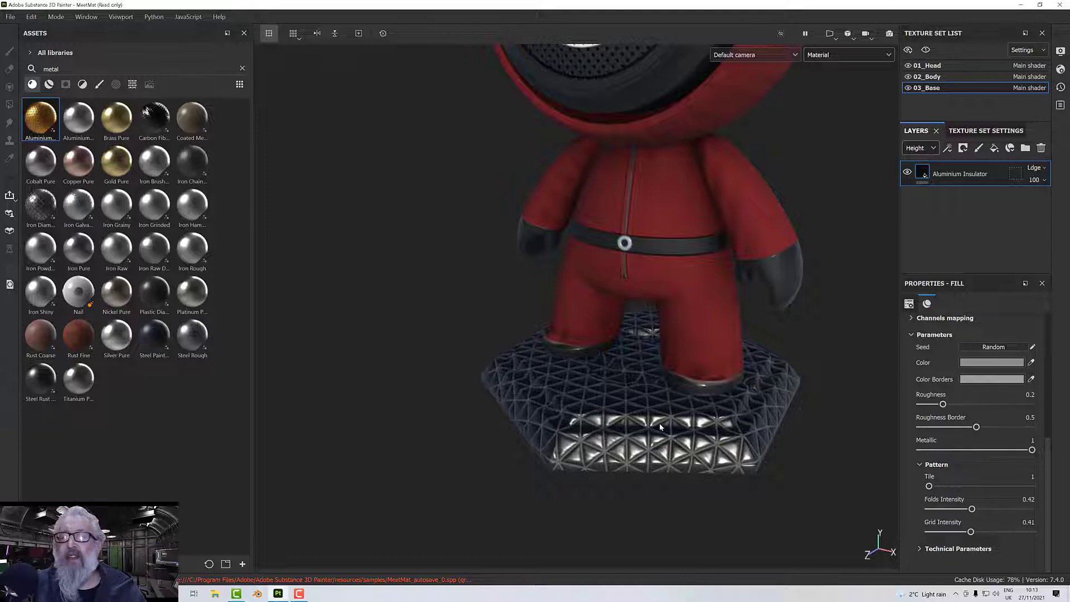
{"action": "left_click_drag", "start_coordinate": [660, 427], "coordinate": [747, 428], "text": "alt"}
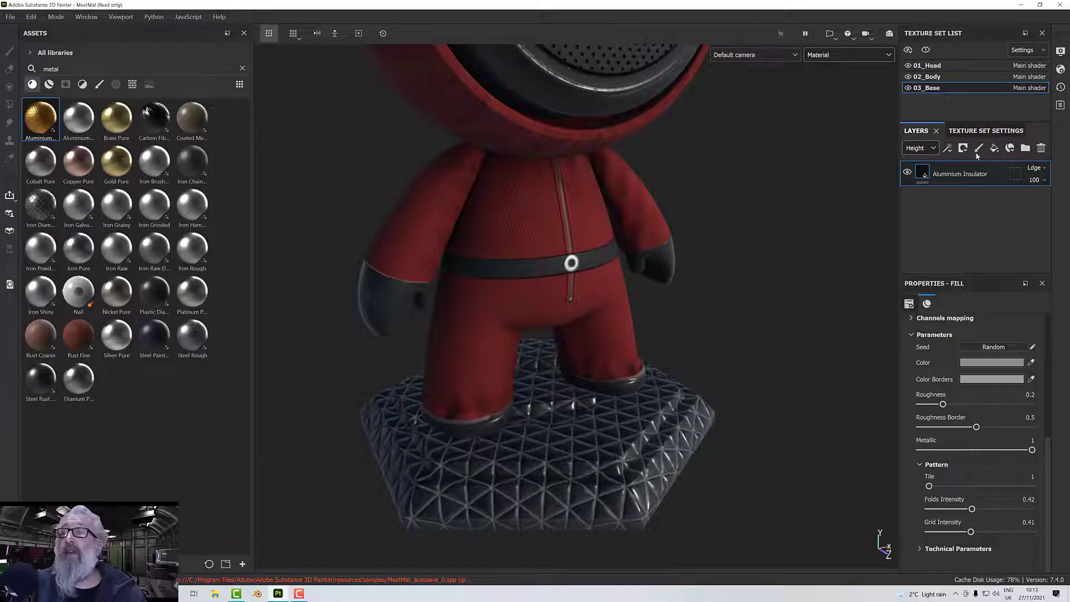
Add a fill layer above Aluminium Insulator and give it a black mask driven by a Dirt generator.
{"action": "left_click", "coordinate": [994, 148]}
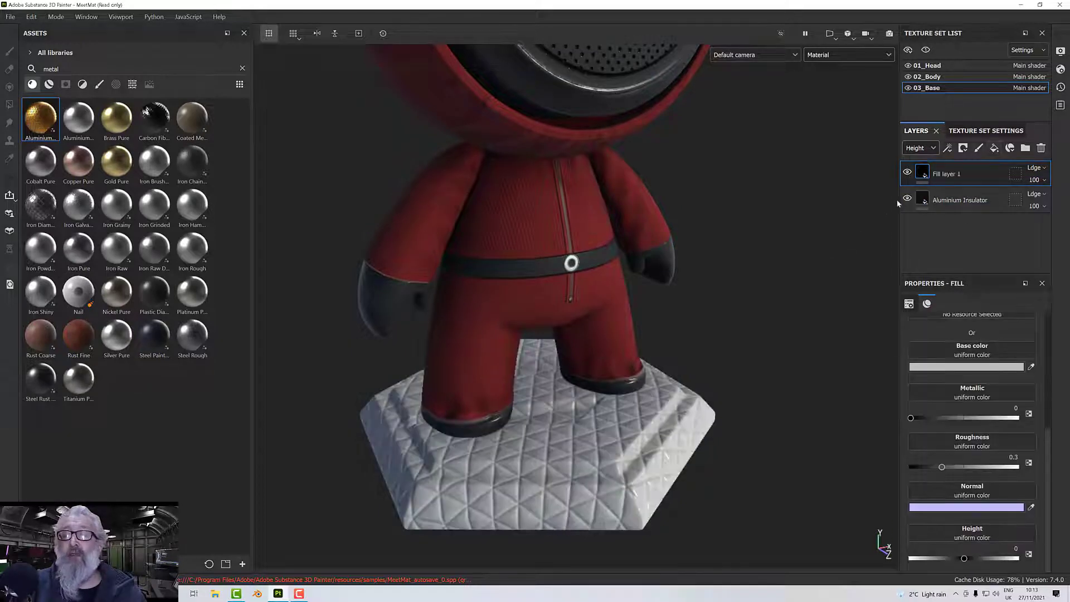
{"action": "right_click", "coordinate": [948, 174]}
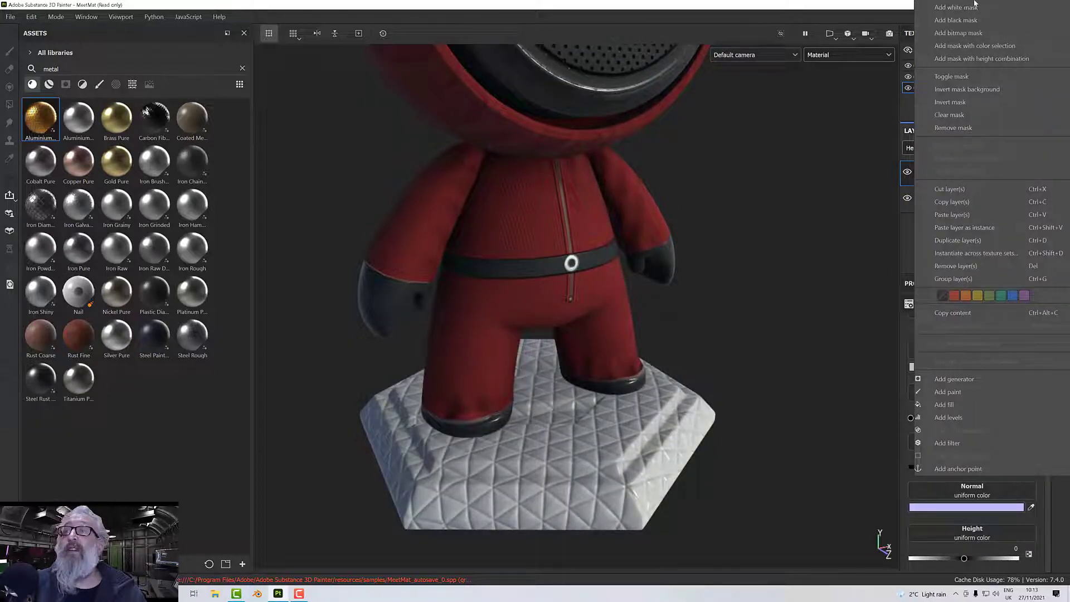
{"action": "left_click", "coordinate": [956, 20]}
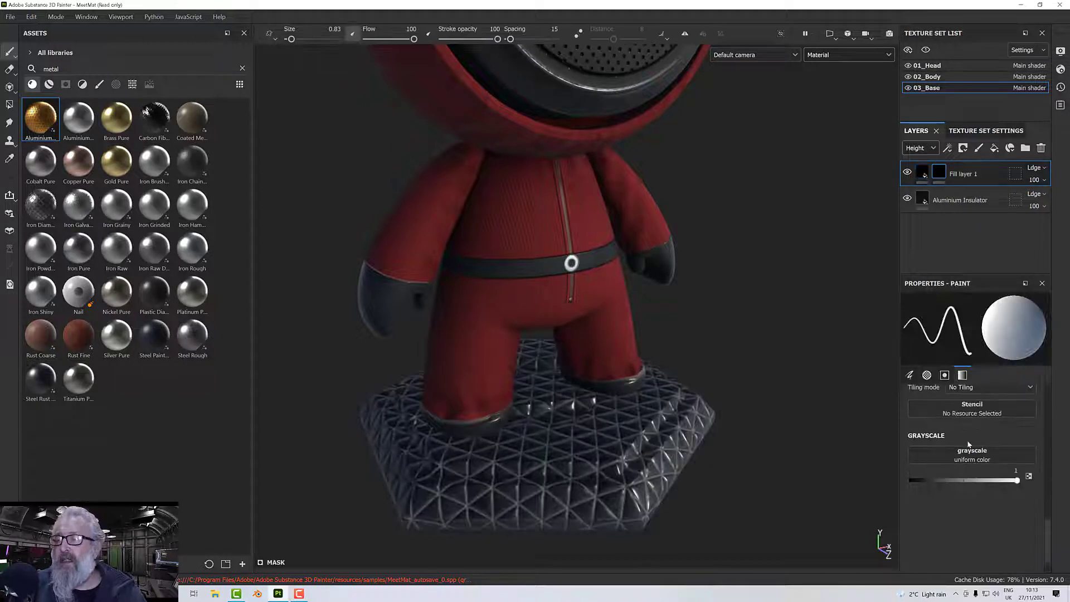
{"action": "right_click", "coordinate": [947, 174]}
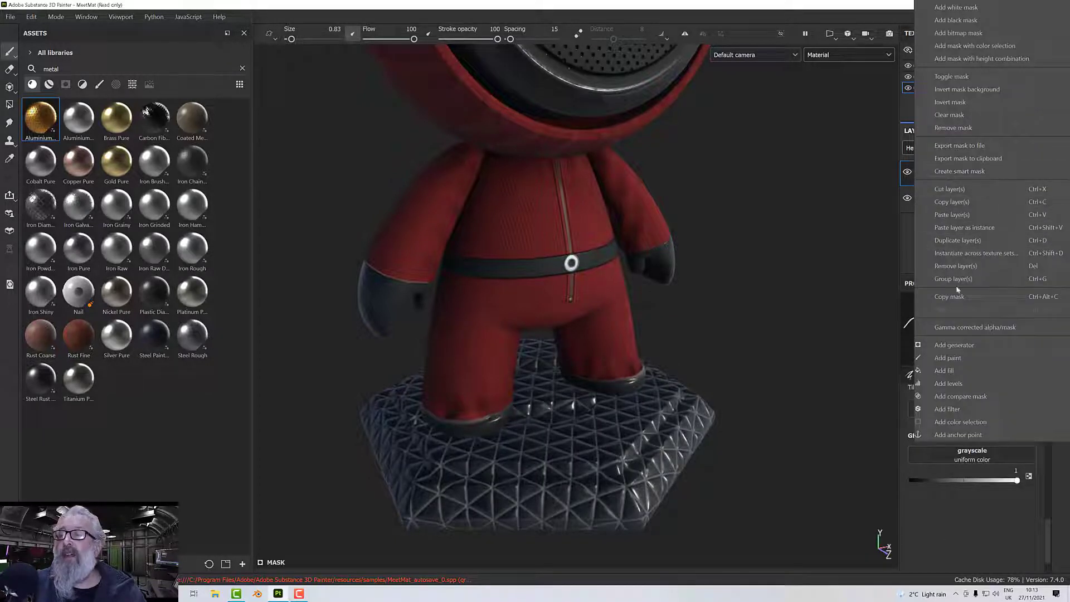
{"action": "left_click", "coordinate": [955, 345]}
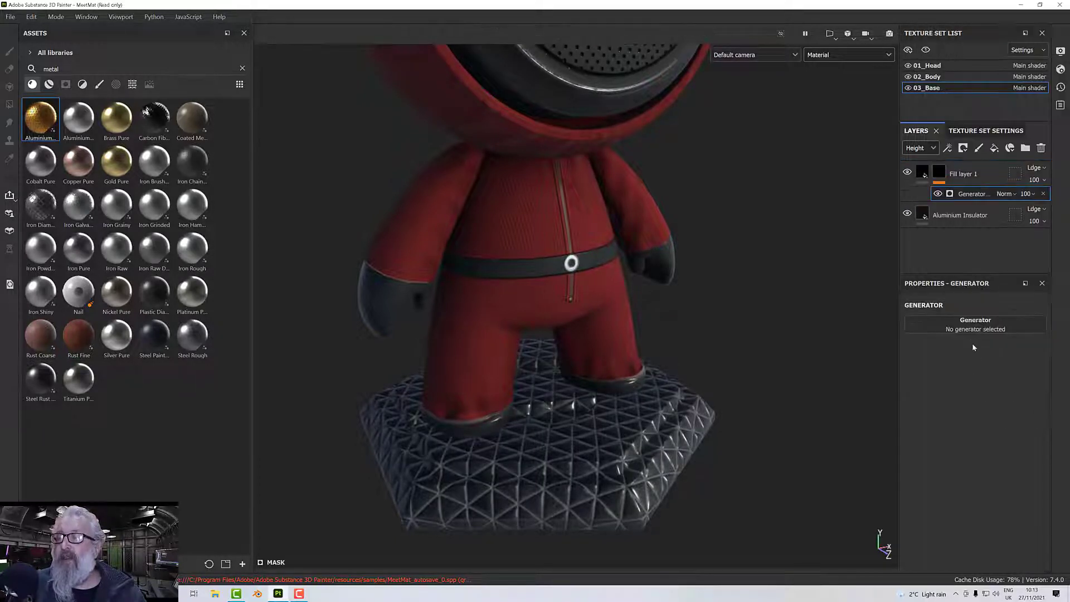
{"action": "left_click", "coordinate": [970, 328]}
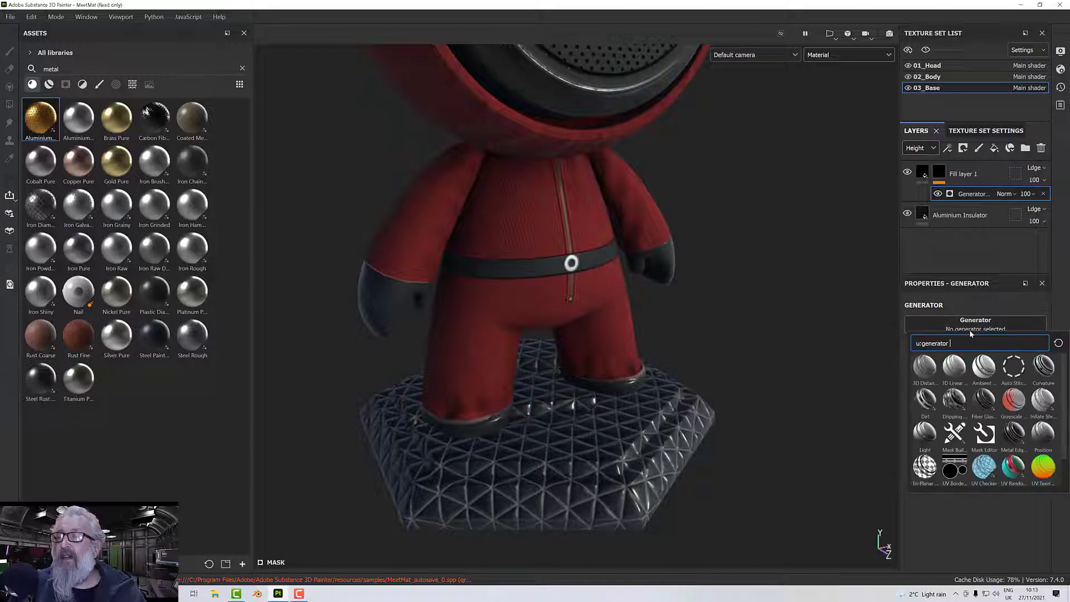
{"action": "left_click", "coordinate": [927, 399]}
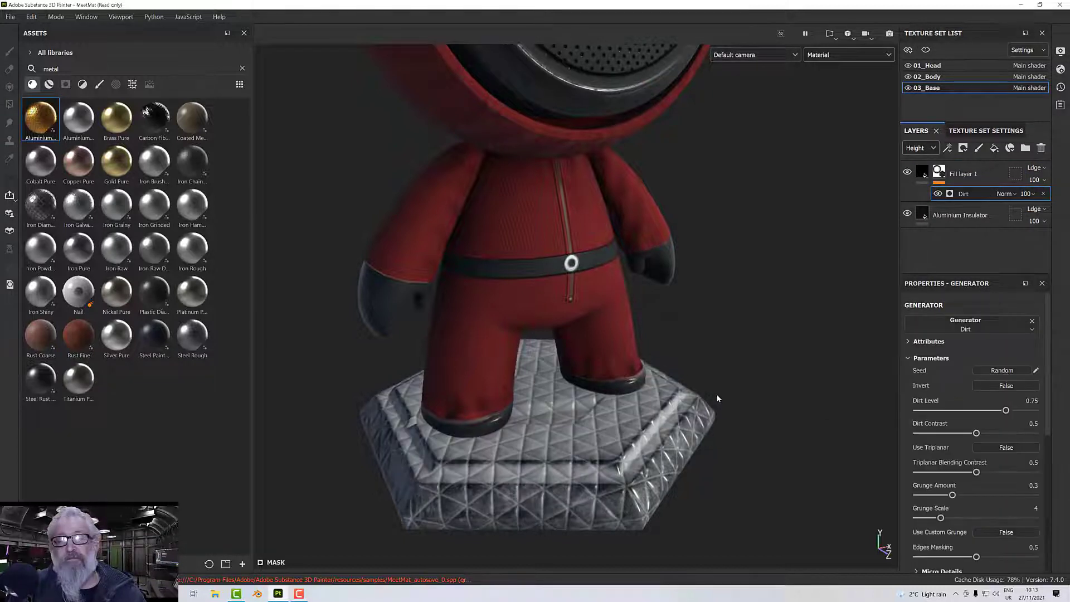
Set the Dirt generator's Dirt Level to 0.44 and Dirt Contrast to 0.64, checking the effect on the pedestal.
{"action": "left_click_drag", "start_coordinate": [723, 425], "coordinate": [705, 415], "text": "alt"}
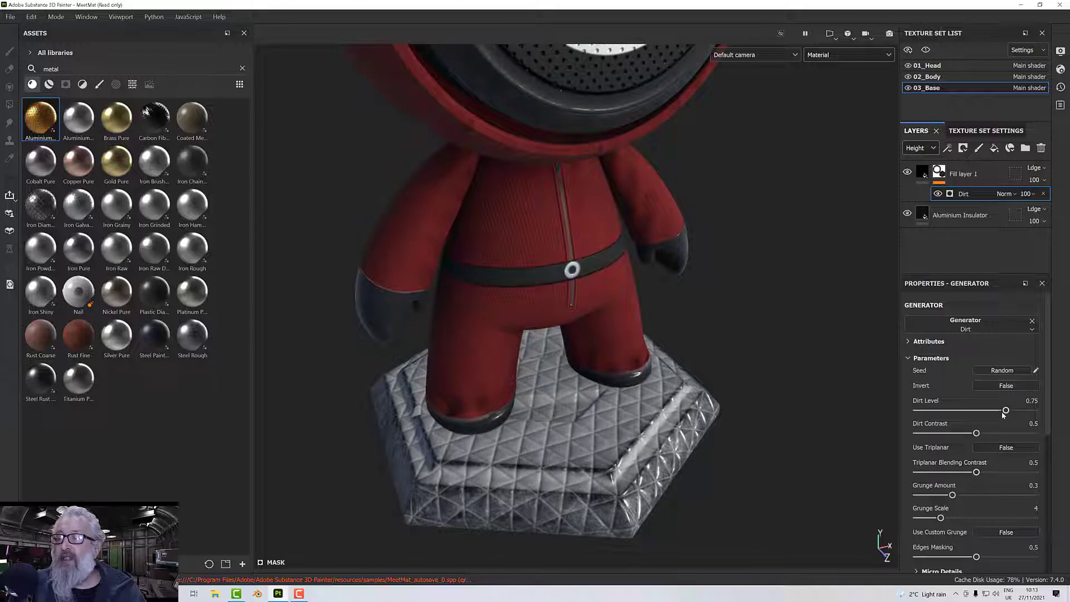
{"action": "mouse_move", "coordinate": [1000, 413]}
{"action": "left_mouse_down"}
{"action": "mouse_move", "coordinate": [958, 413]}
{"action": "mouse_move", "coordinate": [970, 413]}
{"action": "mouse_move", "coordinate": [951, 434]}
{"action": "mouse_move", "coordinate": [998, 433]}
{"action": "left_mouse_up"}
{"action": "left_click_drag", "start_coordinate": [750, 351], "coordinate": [646, 396], "text": "alt"}
{"action": "scroll", "coordinate": [627, 402], "scroll_direction": "up", "scroll_amount": 5}
{"action": "scroll", "coordinate": [624, 375], "scroll_direction": "down", "scroll_amount": 3}
{"action": "scroll", "coordinate": [624, 376], "scroll_direction": "down", "scroll_amount": 3}
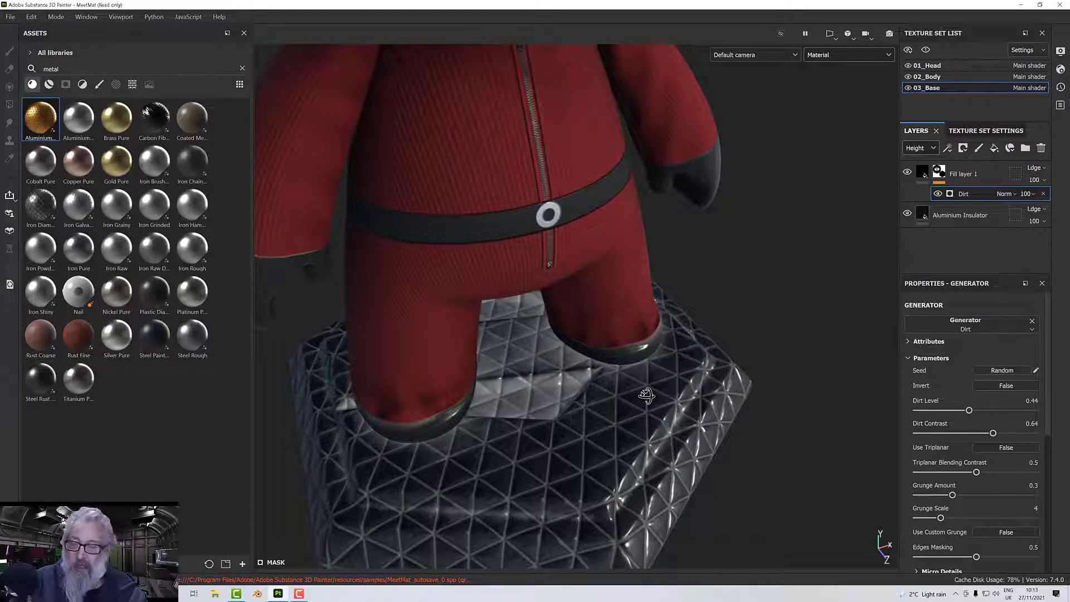
{"action": "left_click_drag", "start_coordinate": [650, 344], "coordinate": [692, 334], "text": "alt"}
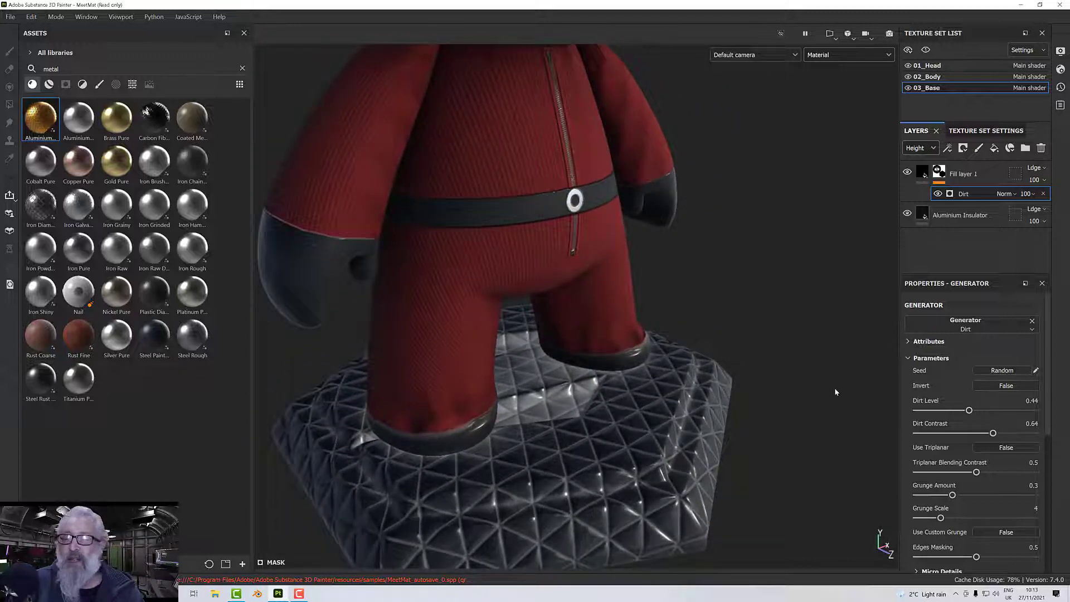
{"action": "scroll", "coordinate": [953, 480], "scroll_direction": "down", "scroll_amount": 3}
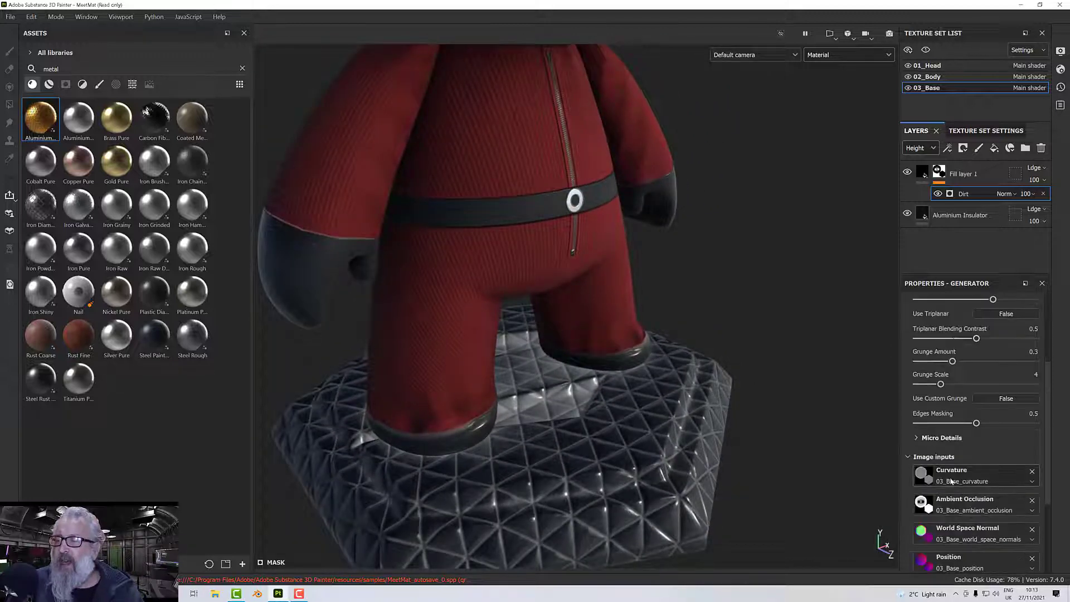
{"action": "scroll", "coordinate": [951, 481], "scroll_direction": "up", "scroll_amount": 3}
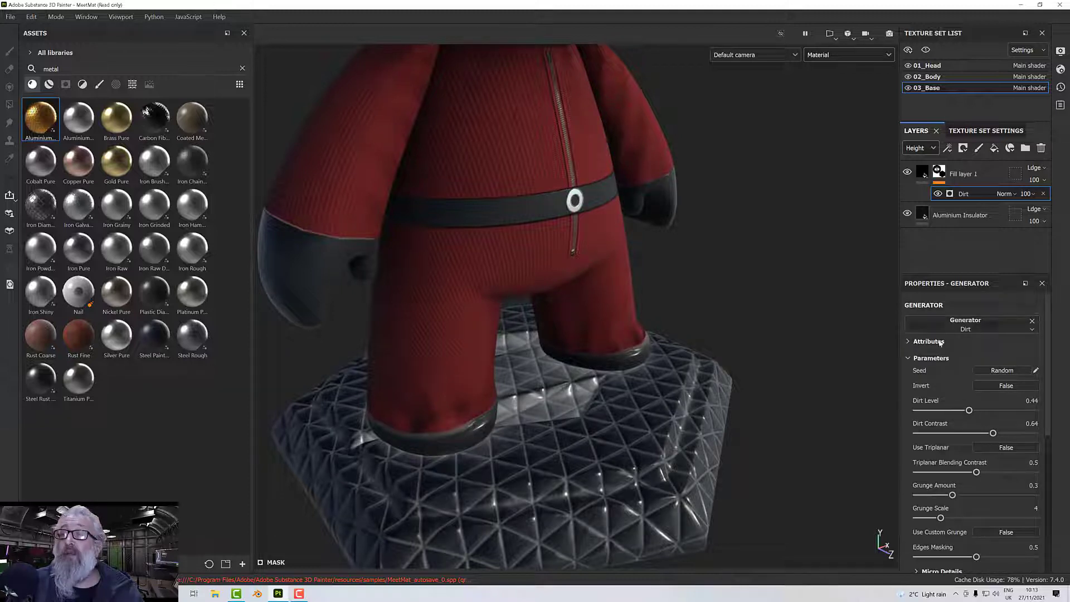
Change the dirt fill layer's base color to dark grey 444444.
{"action": "left_click", "coordinate": [924, 173]}
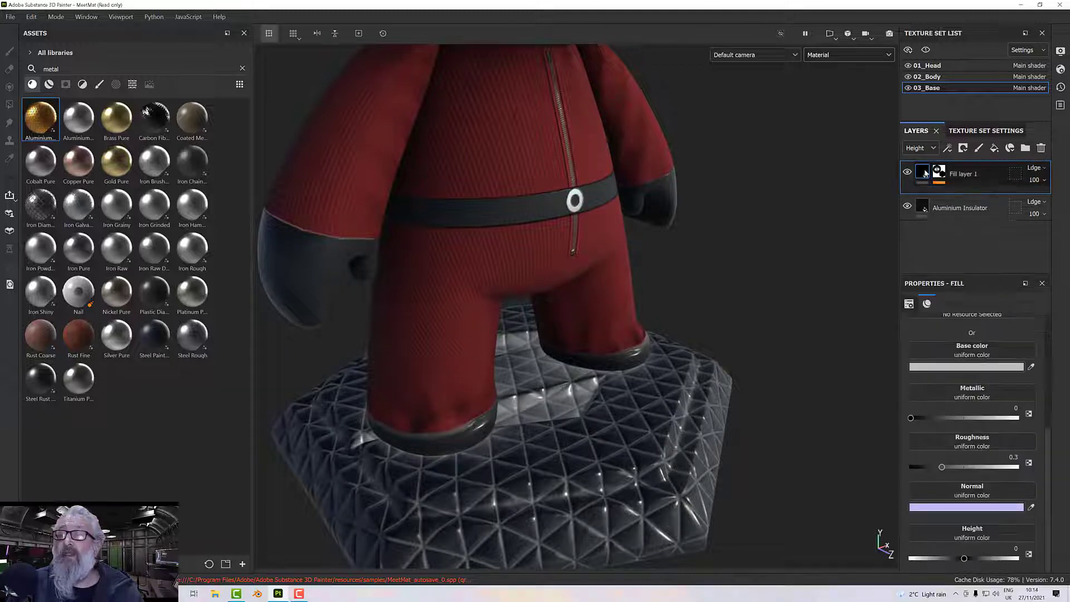
{"action": "left_click", "coordinate": [938, 368]}
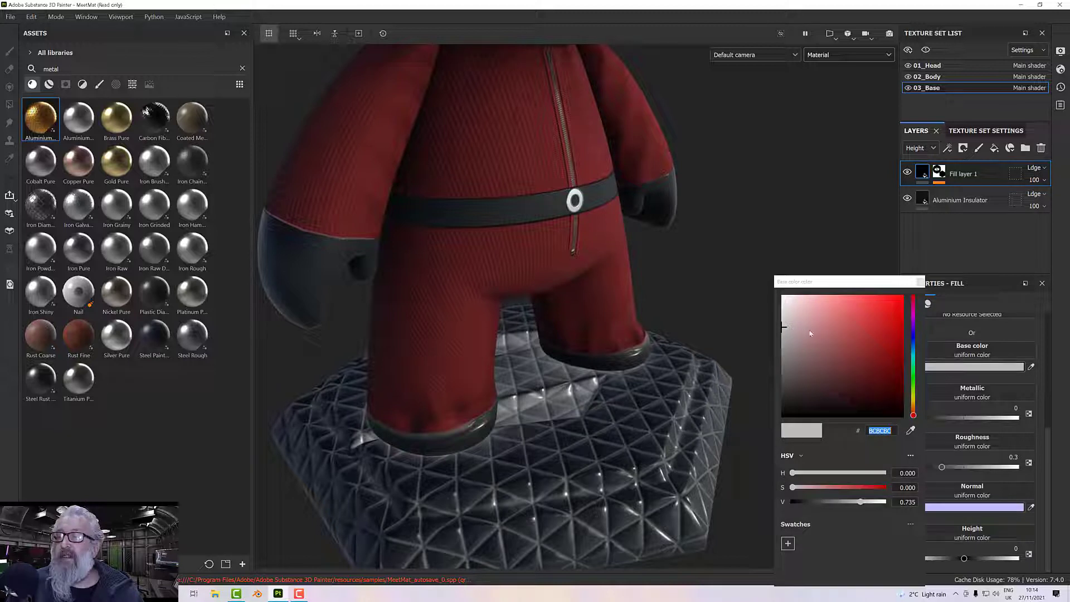
{"action": "left_click_drag", "start_coordinate": [784, 330], "coordinate": [777, 385]}
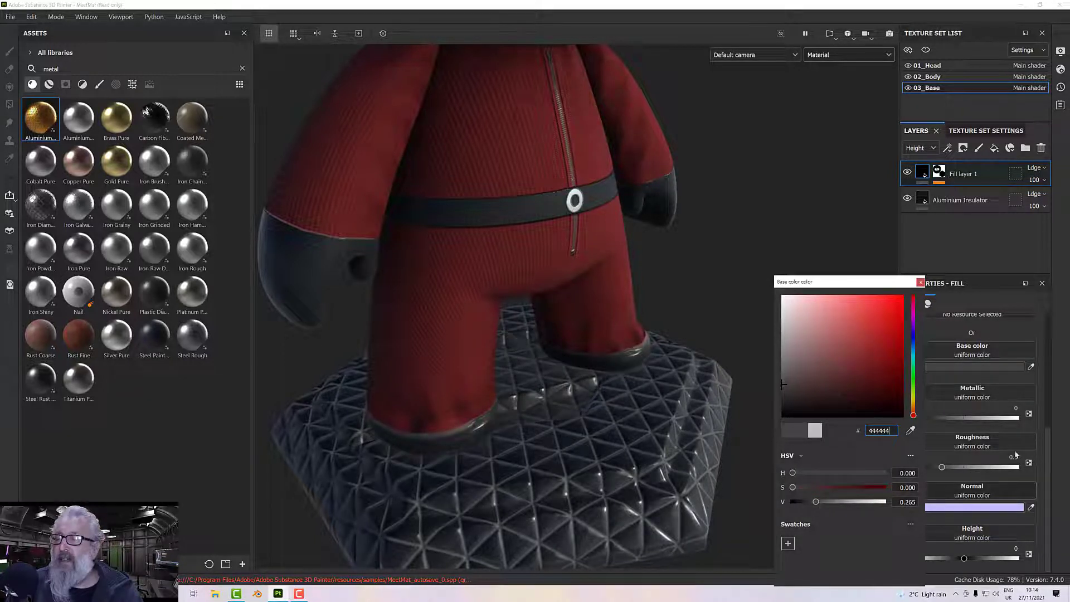
{"action": "scroll", "coordinate": [1016, 454], "scroll_direction": "up", "scroll_amount": 3}
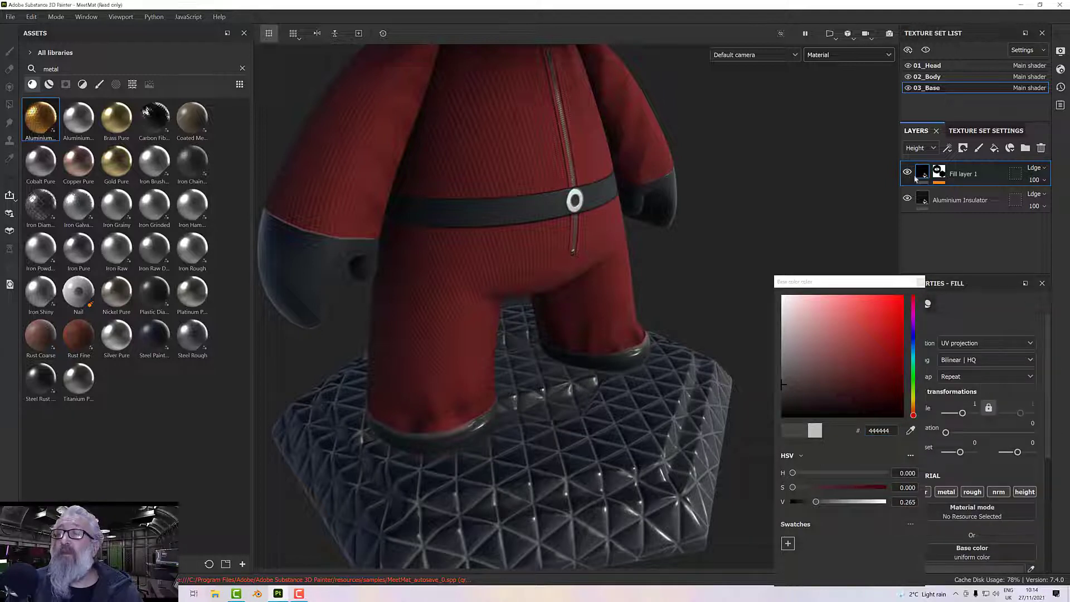
{"action": "left_click", "coordinate": [920, 283]}
Raise the dirt fill layer's roughness and check the pedestal from another angle.
{"action": "scroll", "coordinate": [984, 470], "scroll_direction": "down", "scroll_amount": 2}
{"action": "scroll", "coordinate": [982, 474], "scroll_direction": "down", "scroll_amount": 3}
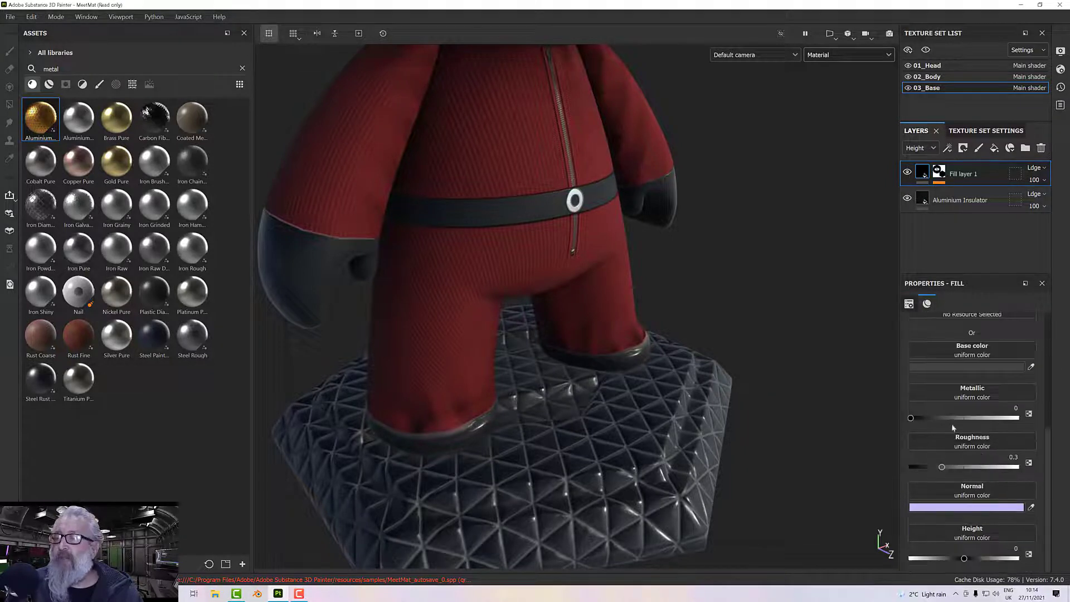
{"action": "left_click_drag", "start_coordinate": [963, 469], "coordinate": [983, 469]}
{"action": "left_click_drag", "start_coordinate": [621, 441], "coordinate": [686, 366], "text": "alt"}
Turn off the dirt fill layer's normal, height and metallic channels, keeping color and roughness, and inspect the pedestal.
{"action": "scroll", "coordinate": [992, 333], "scroll_direction": "up", "scroll_amount": 4}
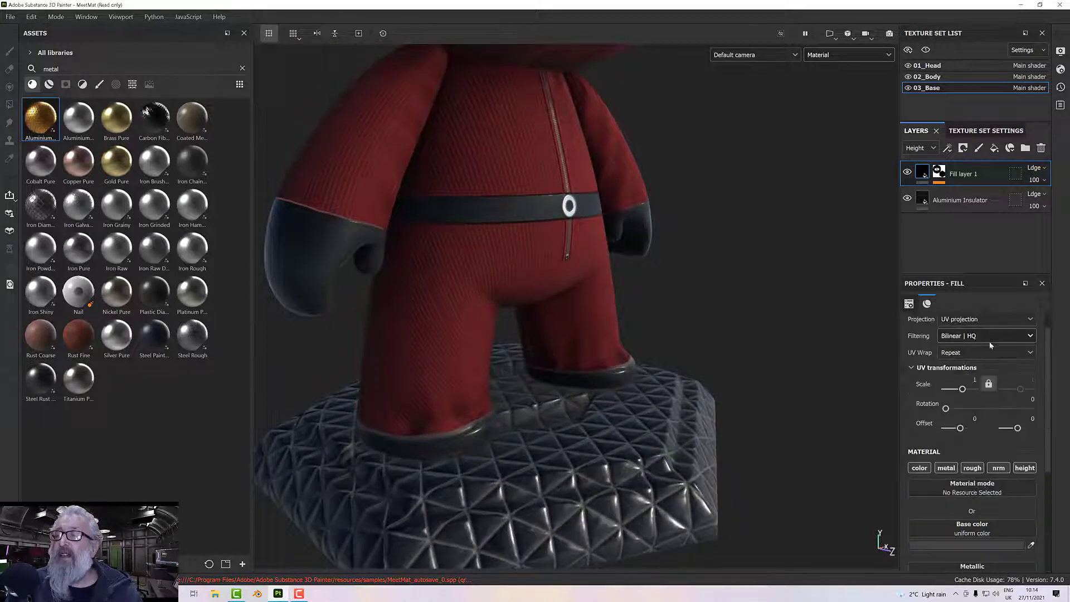
{"action": "left_click", "coordinate": [1005, 470]}
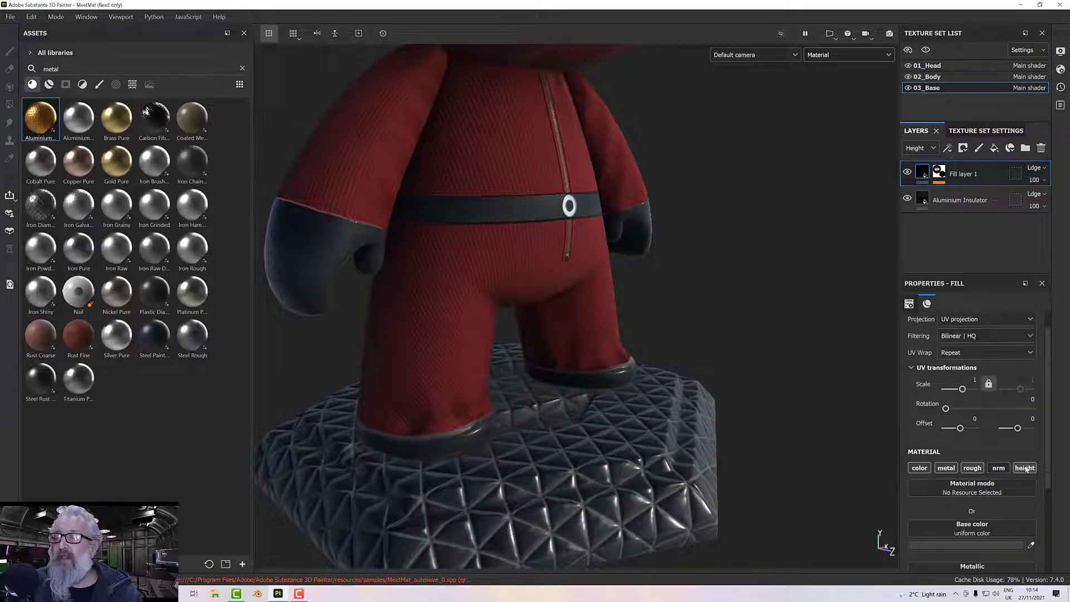
{"action": "left_click", "coordinate": [955, 469]}
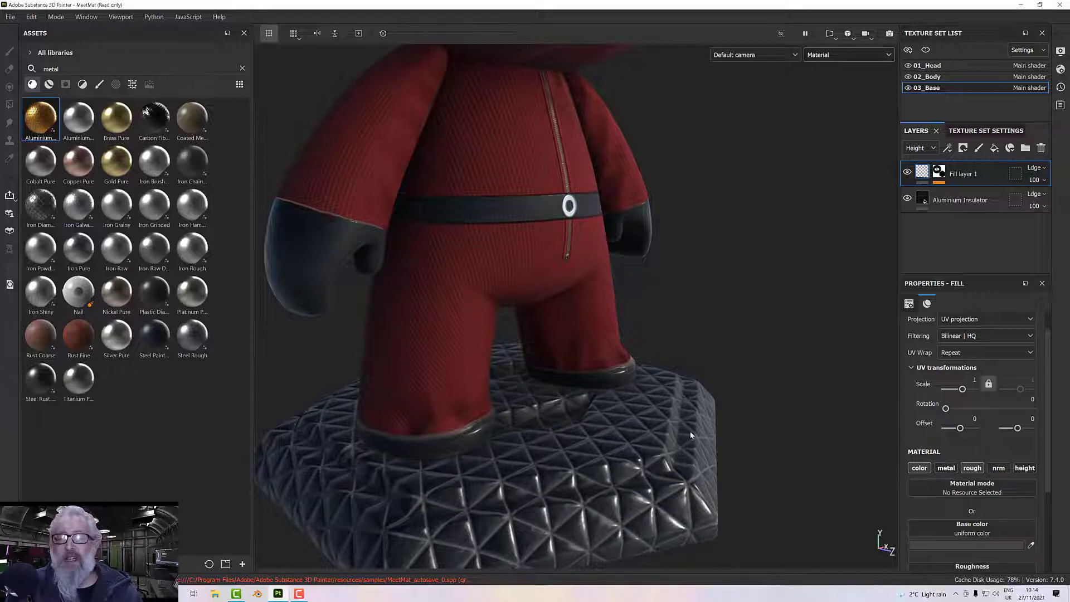
{"action": "left_click_drag", "start_coordinate": [694, 437], "coordinate": [666, 421], "text": "alt"}
{"action": "scroll", "coordinate": [692, 436], "scroll_direction": "down", "scroll_amount": 3}
{"action": "middle_click_drag", "start_coordinate": [665, 421], "coordinate": [662, 439], "text": "alt"}
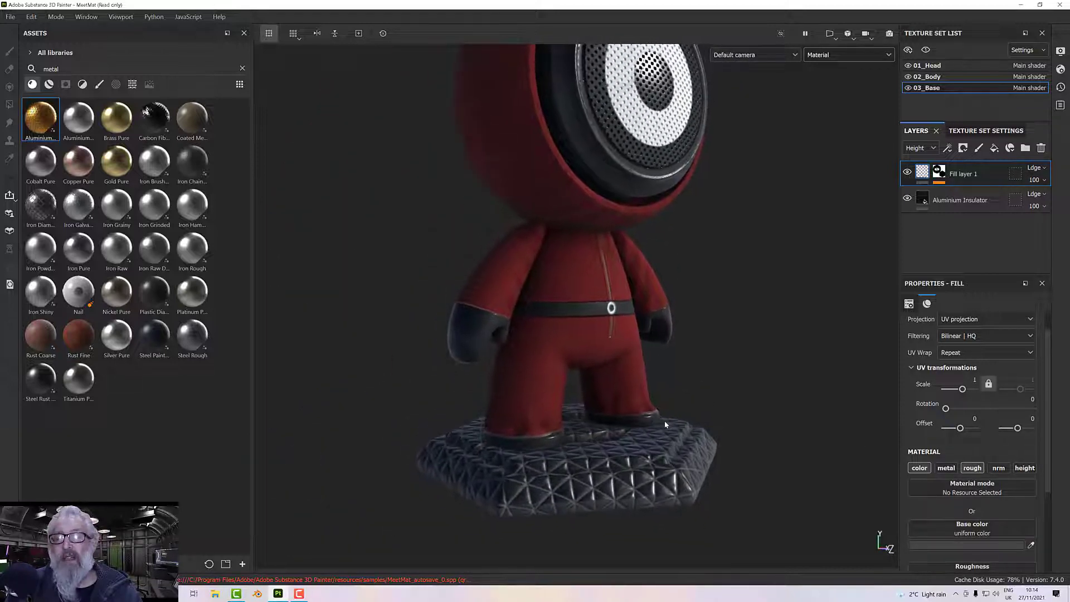
Add another fill layer on top of the 03_Base stack and give it a black mask.
{"action": "left_click", "coordinate": [995, 148]}
{"action": "right_click", "coordinate": [986, 170]}
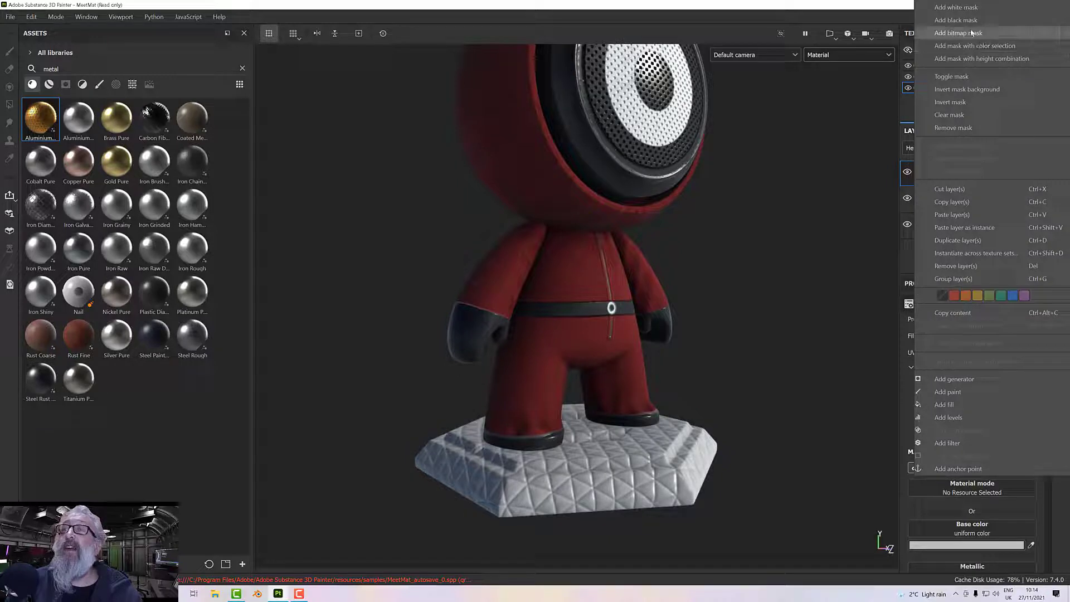
{"action": "left_click", "coordinate": [956, 20]}
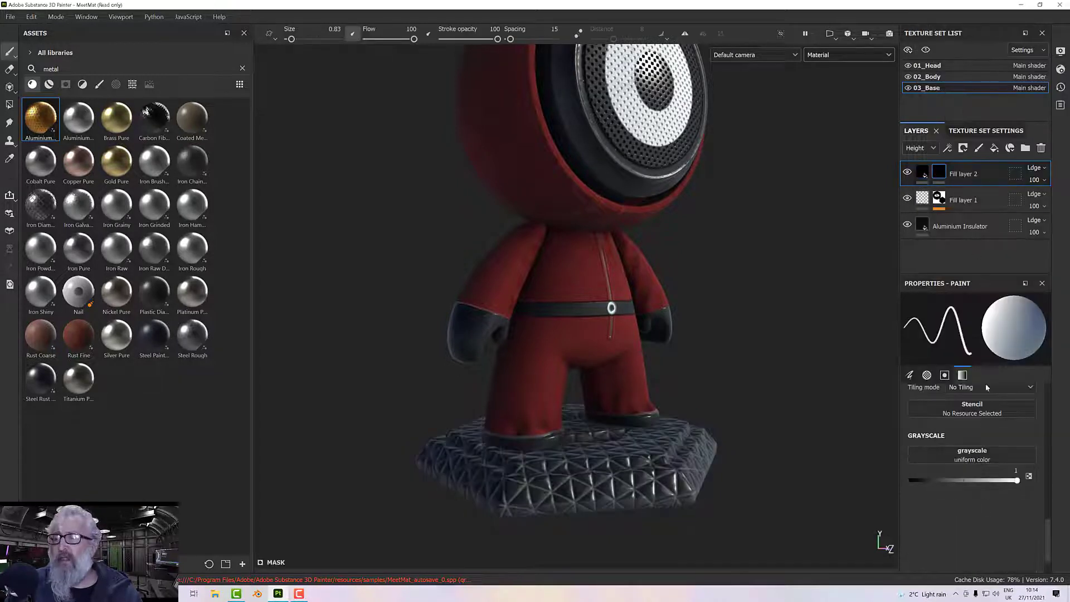
{"action": "left_click", "coordinate": [964, 456]}
{"action": "left_click", "coordinate": [862, 259]}
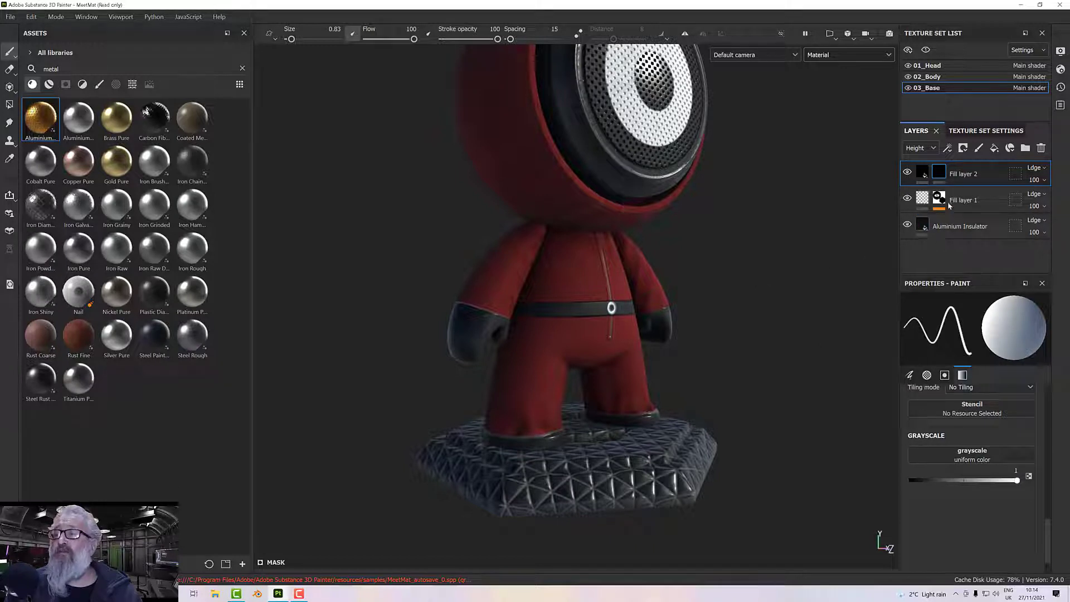
Add a Metal Edge Wear generator to the black mask of Fill layer 2.
{"action": "right_click", "coordinate": [939, 172]}
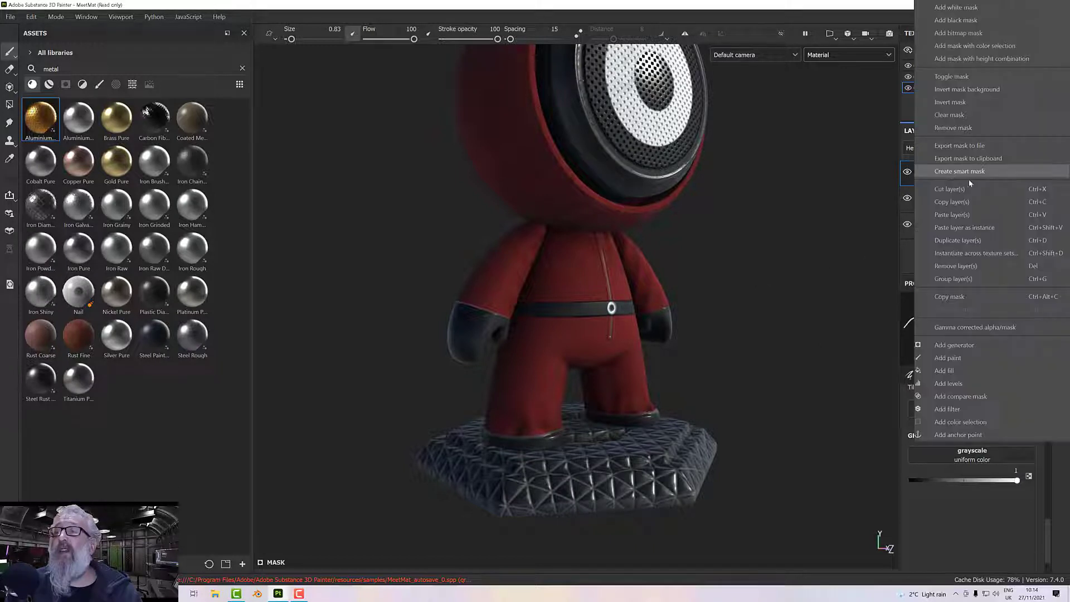
{"action": "left_click", "coordinate": [966, 345]}
{"action": "left_click", "coordinate": [976, 320]}
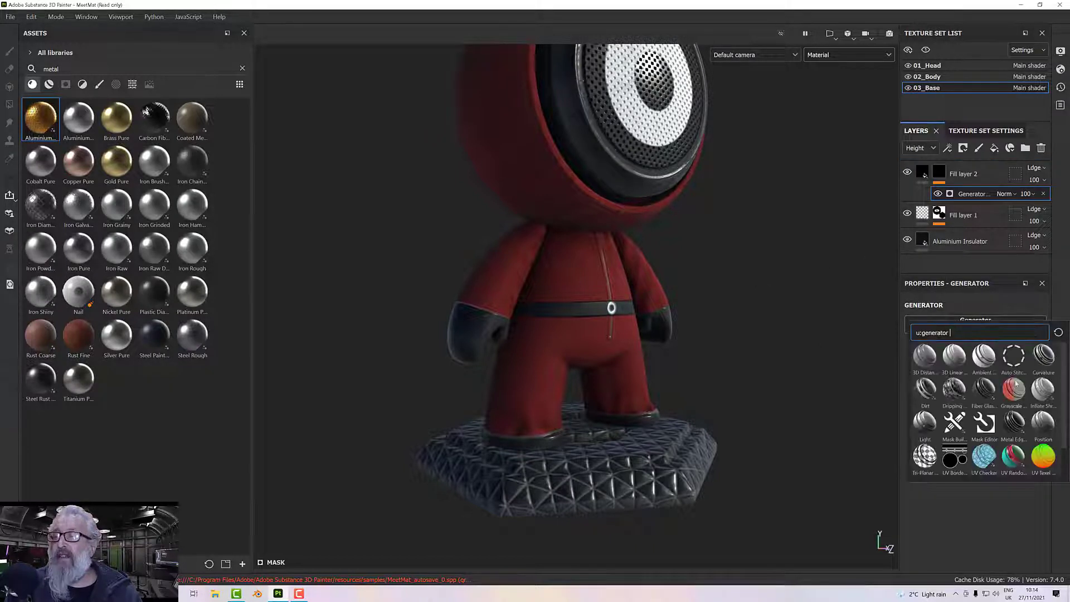
{"action": "left_click", "coordinate": [1014, 423]}
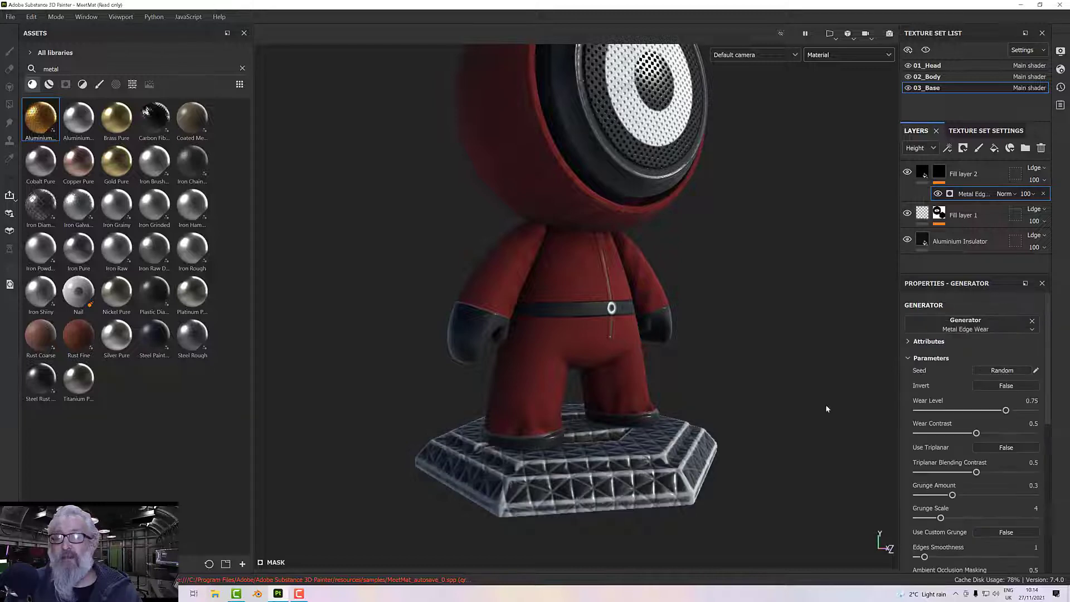
Set the edge wear generator's wear level to 0.5 and wear contrast to 0.26.
{"action": "scroll", "coordinate": [679, 474], "scroll_direction": "up", "scroll_amount": 5}
{"action": "scroll", "coordinate": [680, 473], "scroll_direction": "up", "scroll_amount": 3}
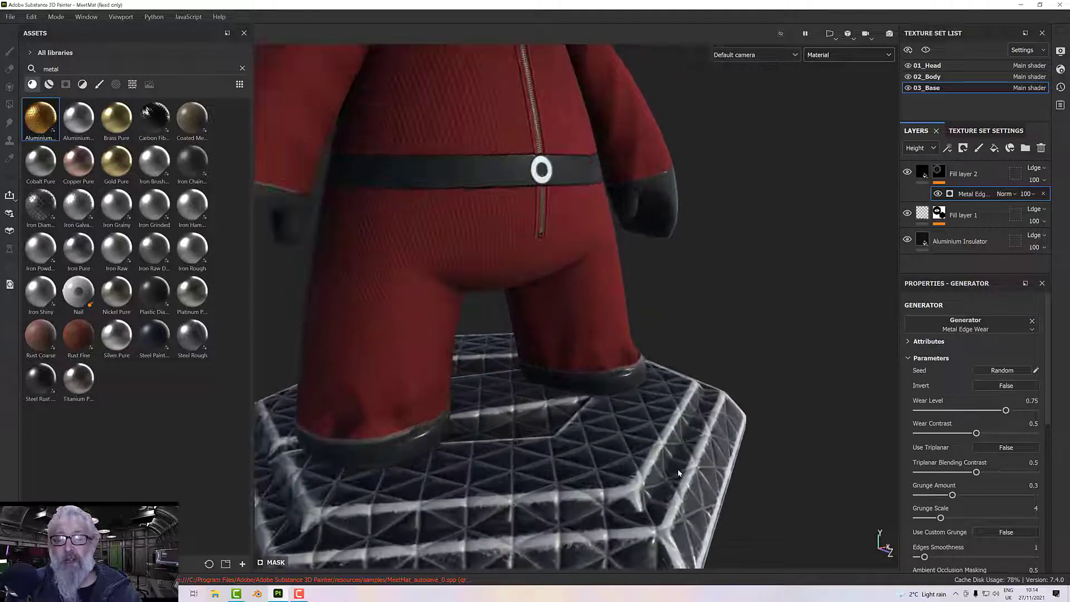
{"action": "left_click_drag", "start_coordinate": [679, 473], "coordinate": [685, 446], "text": "alt"}
{"action": "middle_click_drag", "start_coordinate": [685, 446], "coordinate": [743, 368], "text": "alt"}
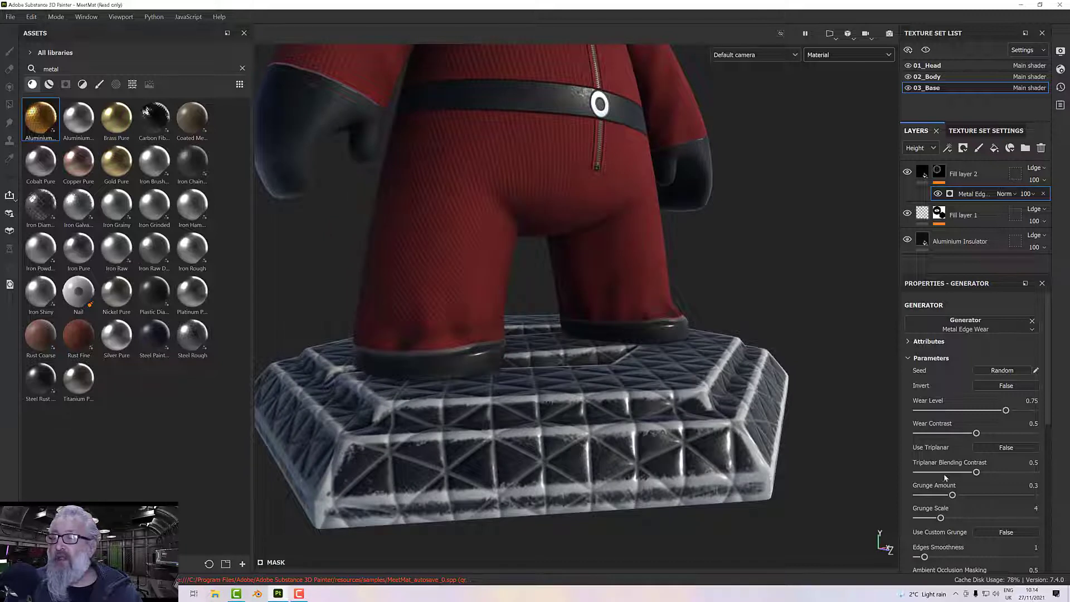
{"action": "left_click_drag", "start_coordinate": [1006, 411], "coordinate": [949, 434]}
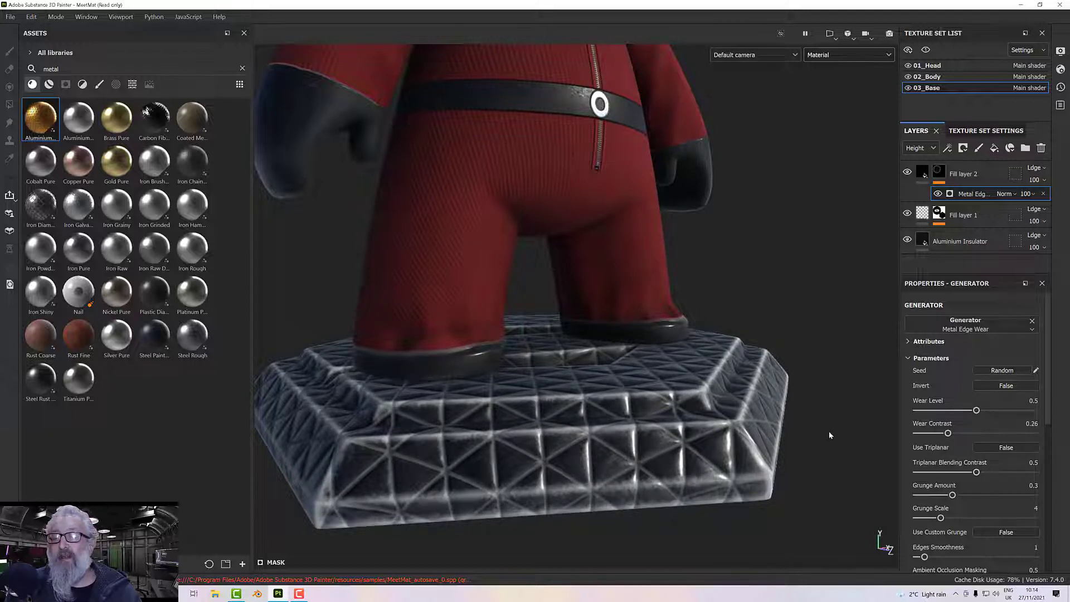
Set the generator's edges smoothness to 3.85 and check the worn pedestal edges up close.
{"action": "scroll", "coordinate": [946, 484], "scroll_direction": "down", "scroll_amount": 1}
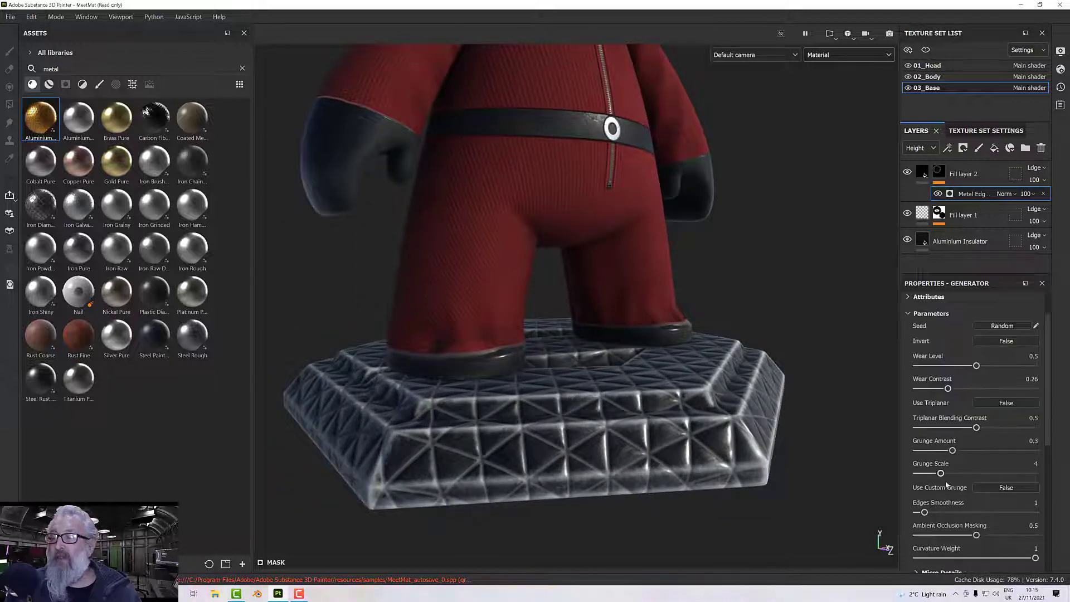
{"action": "scroll", "coordinate": [946, 485], "scroll_direction": "down", "scroll_amount": 1}
{"action": "left_click_drag", "start_coordinate": [925, 467], "coordinate": [945, 468]}
{"action": "left_click_drag", "start_coordinate": [655, 439], "coordinate": [530, 393], "text": "alt"}
{"action": "scroll", "coordinate": [544, 396], "scroll_direction": "up", "scroll_amount": 2}
{"action": "scroll", "coordinate": [529, 390], "scroll_direction": "up", "scroll_amount": 2}
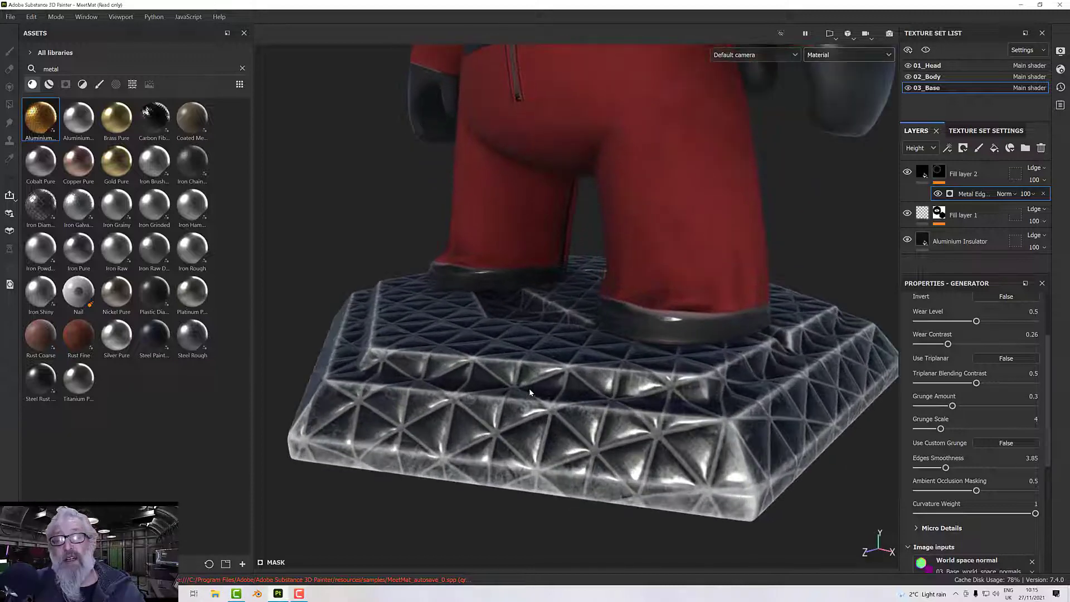
{"action": "left_click_drag", "start_coordinate": [623, 393], "coordinate": [584, 399], "text": "alt"}
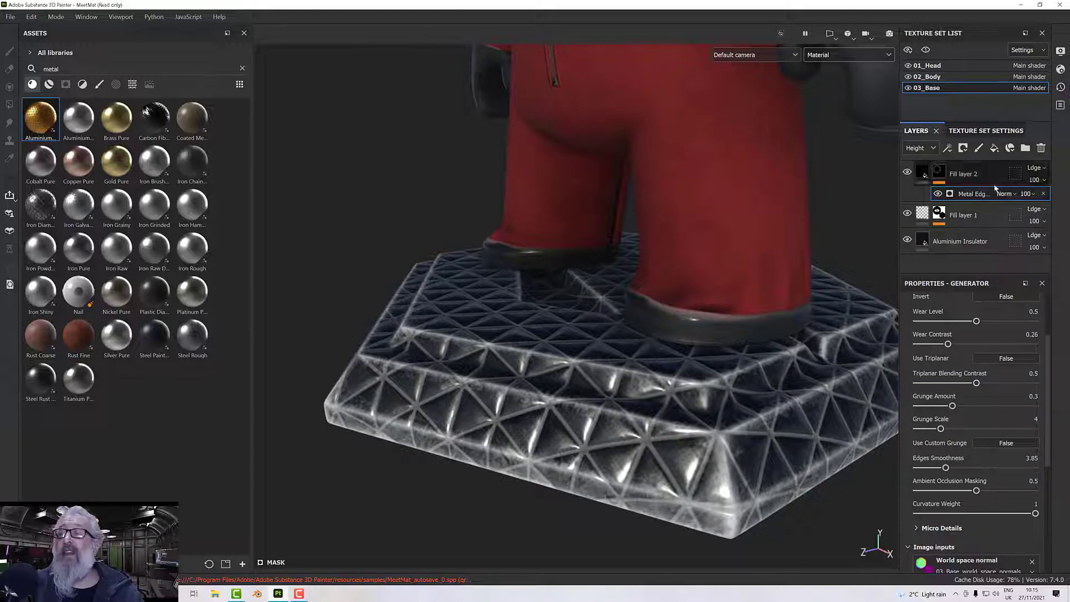
Change Fill layer 2's height blending mode to Normal and inspect the pedestal.
{"action": "left_click", "coordinate": [925, 175]}
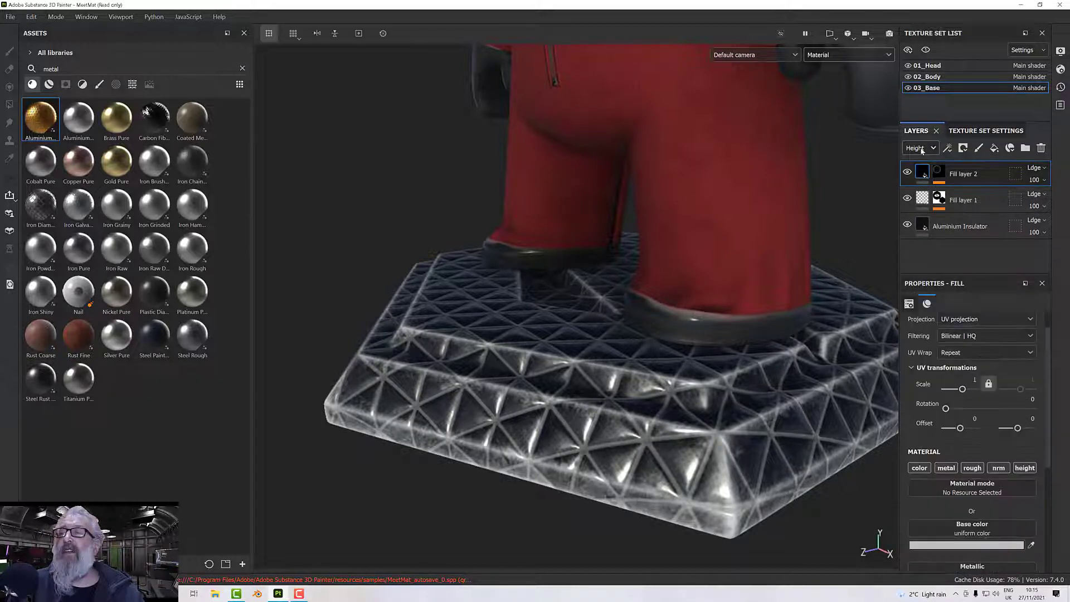
{"action": "left_click", "coordinate": [1034, 167]}
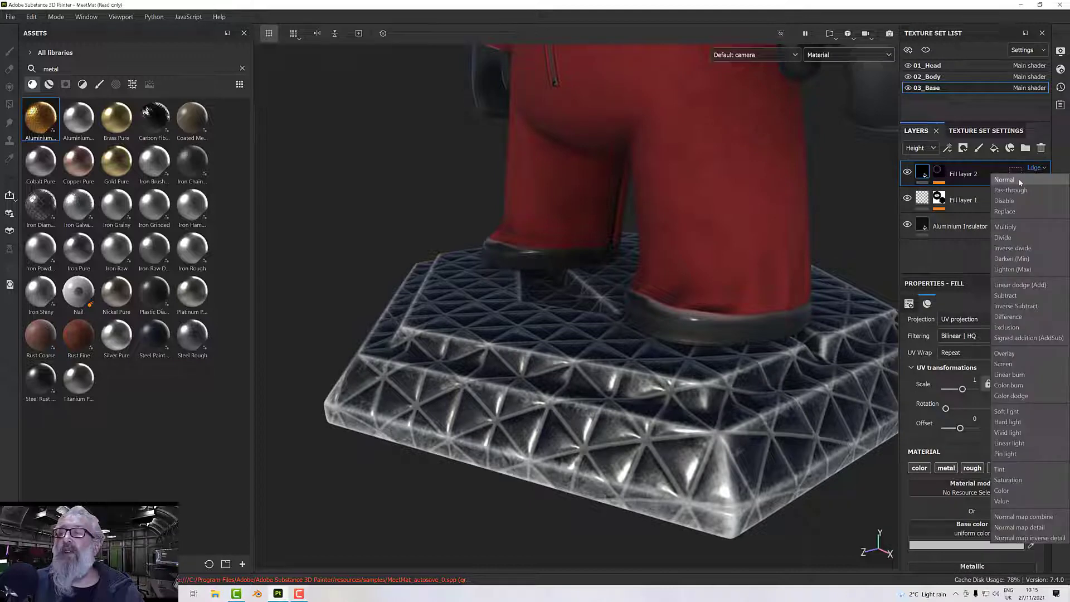
{"action": "left_click", "coordinate": [1018, 178]}
{"action": "scroll", "coordinate": [721, 399], "scroll_direction": "up", "scroll_amount": 5}
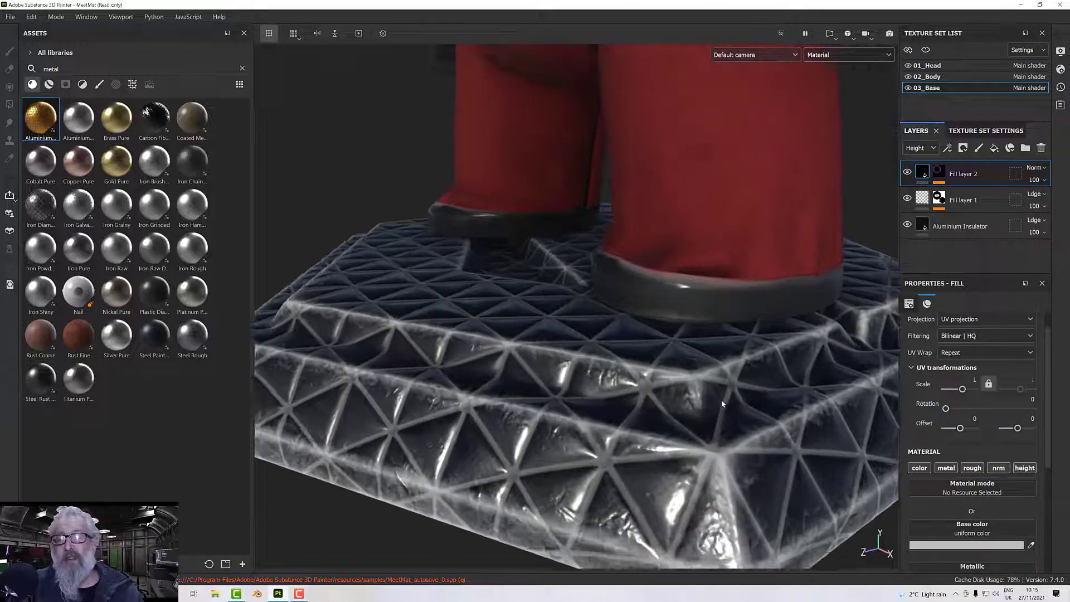
{"action": "mouse_move", "coordinate": [664, 394]}
{"action": "left_mouse_down", "text": "alt"}
{"action": "mouse_move", "coordinate": [669, 346]}
{"action": "mouse_move", "coordinate": [653, 389]}
{"action": "left_mouse_up", "text": "alt"}
{"action": "scroll", "coordinate": [654, 389], "scroll_direction": "down", "scroll_amount": 6}
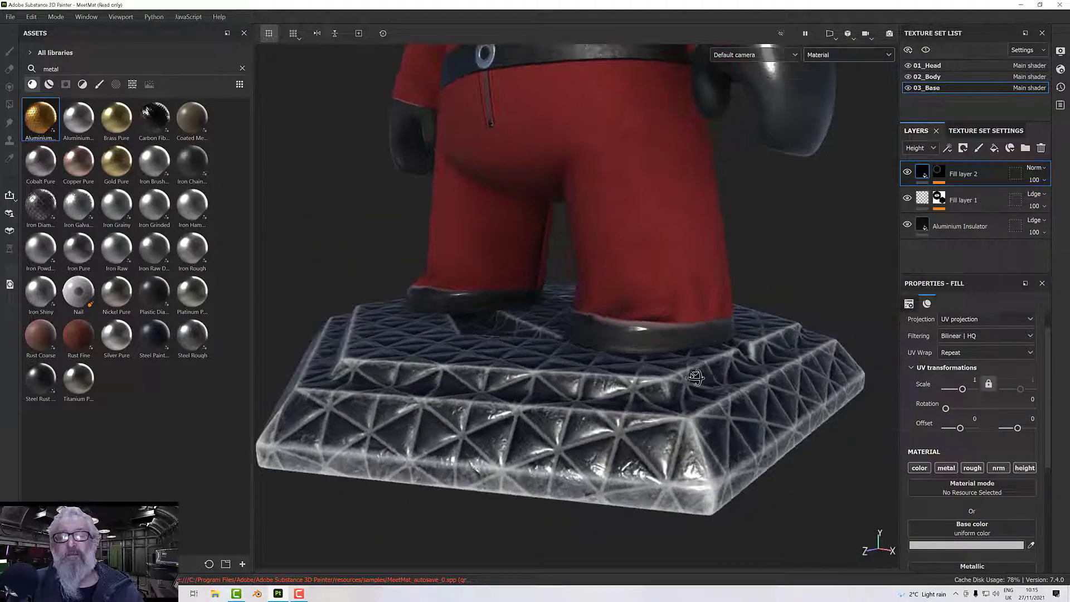
{"action": "scroll", "coordinate": [937, 489], "scroll_direction": "down", "scroll_amount": 2}
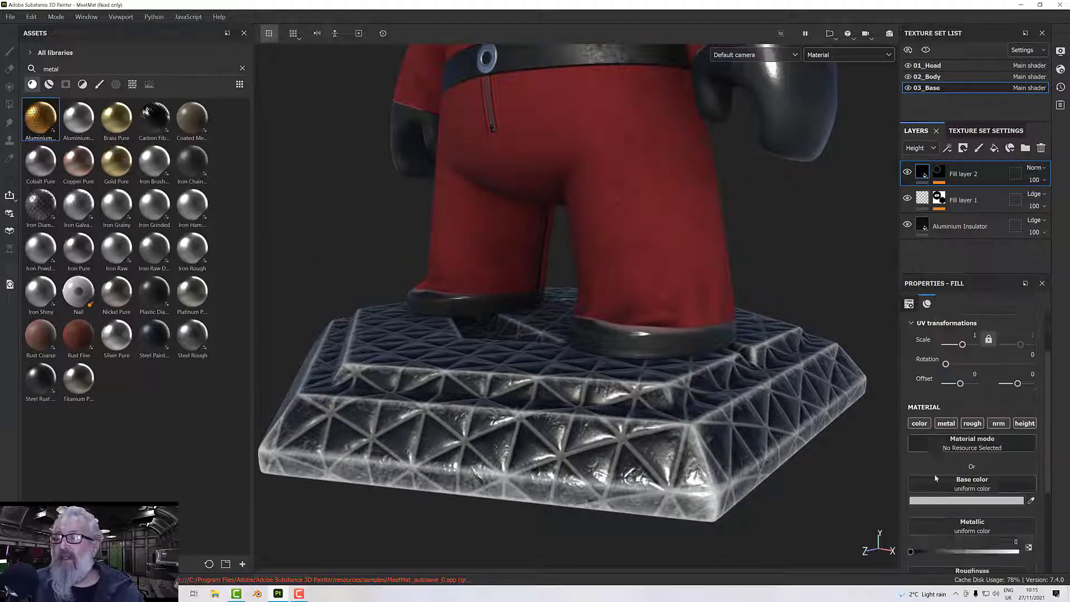
Turn off Fill layer 2's metallic and normal channels and set its roughness to 0.8030.
{"action": "left_click", "coordinate": [946, 423]}
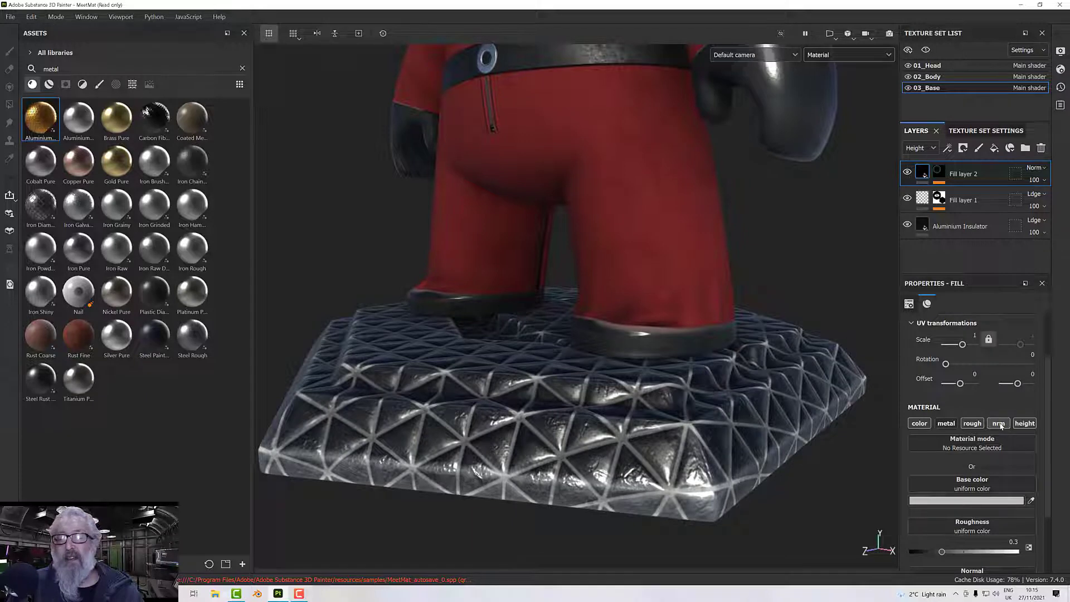
{"action": "left_click", "coordinate": [999, 423]}
{"action": "scroll", "coordinate": [942, 485], "scroll_direction": "down", "scroll_amount": 2}
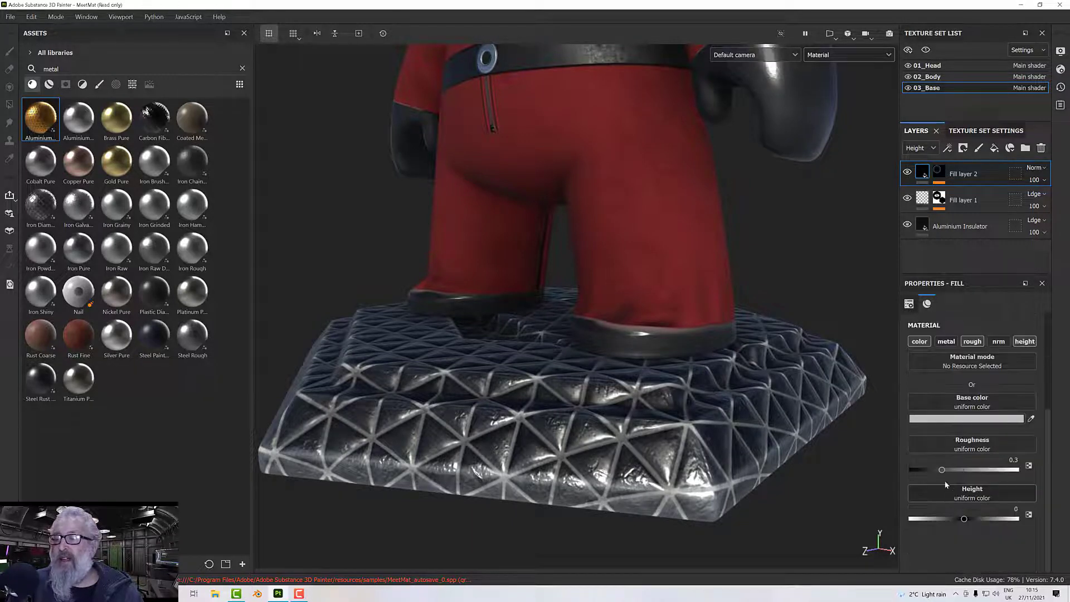
{"action": "left_click_drag", "start_coordinate": [942, 470], "coordinate": [998, 471]}
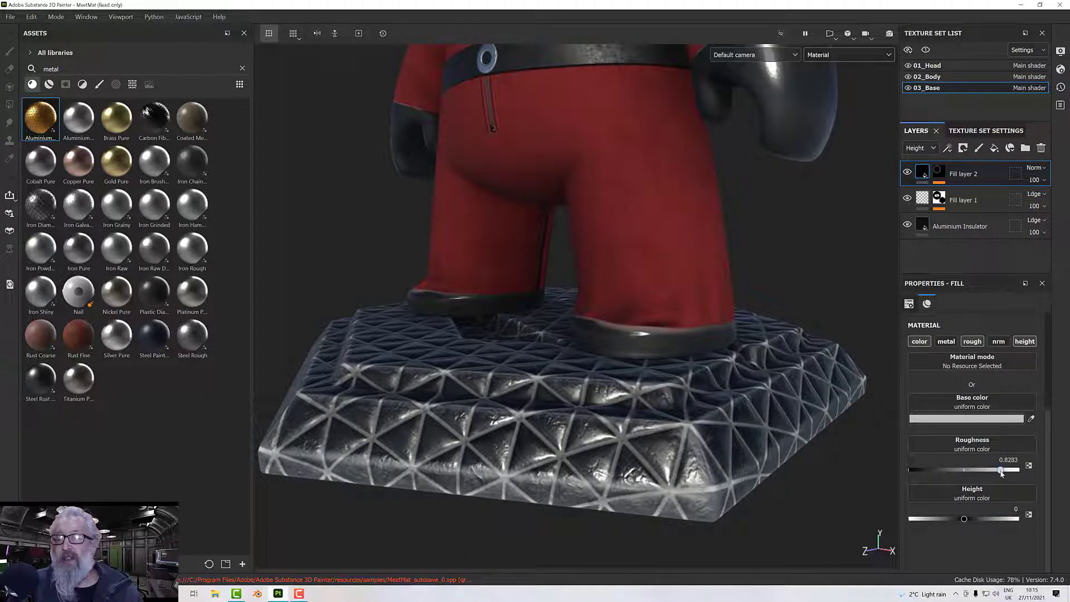
Darken Fill layer 2's base color to grey 535353 and check the edge wear on the whole figure.
{"action": "left_click", "coordinate": [928, 419]}
{"action": "mouse_move", "coordinate": [794, 353]}
{"action": "left_mouse_down"}
{"action": "mouse_move", "coordinate": [781, 403]}
{"action": "mouse_move", "coordinate": [778, 376]}
{"action": "left_mouse_up"}
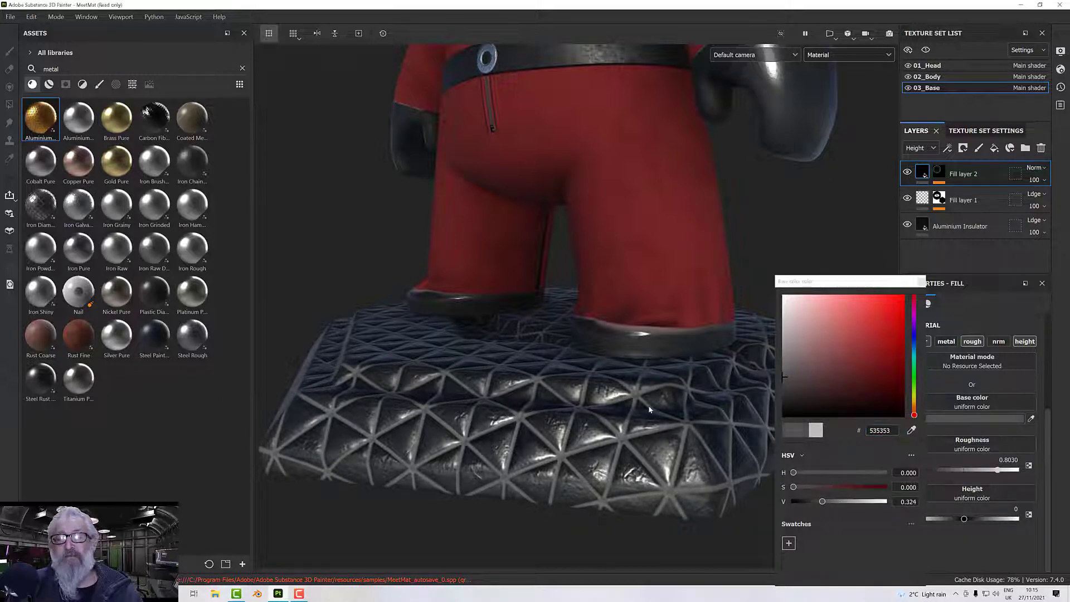
{"action": "scroll", "coordinate": [650, 406], "scroll_direction": "down", "scroll_amount": 5}
{"action": "left_click_drag", "start_coordinate": [648, 407], "coordinate": [647, 386], "text": "alt"}
{"action": "middle_click_drag", "start_coordinate": [641, 458], "coordinate": [635, 530], "text": "alt"}
{"action": "left_click_drag", "start_coordinate": [629, 423], "coordinate": [663, 422], "text": "alt"}
{"action": "scroll", "coordinate": [632, 440], "scroll_direction": "up", "scroll_amount": 3}
{"action": "scroll", "coordinate": [632, 440], "scroll_direction": "down", "scroll_amount": 6}
{"action": "scroll", "coordinate": [644, 447], "scroll_direction": "up", "scroll_amount": 2}
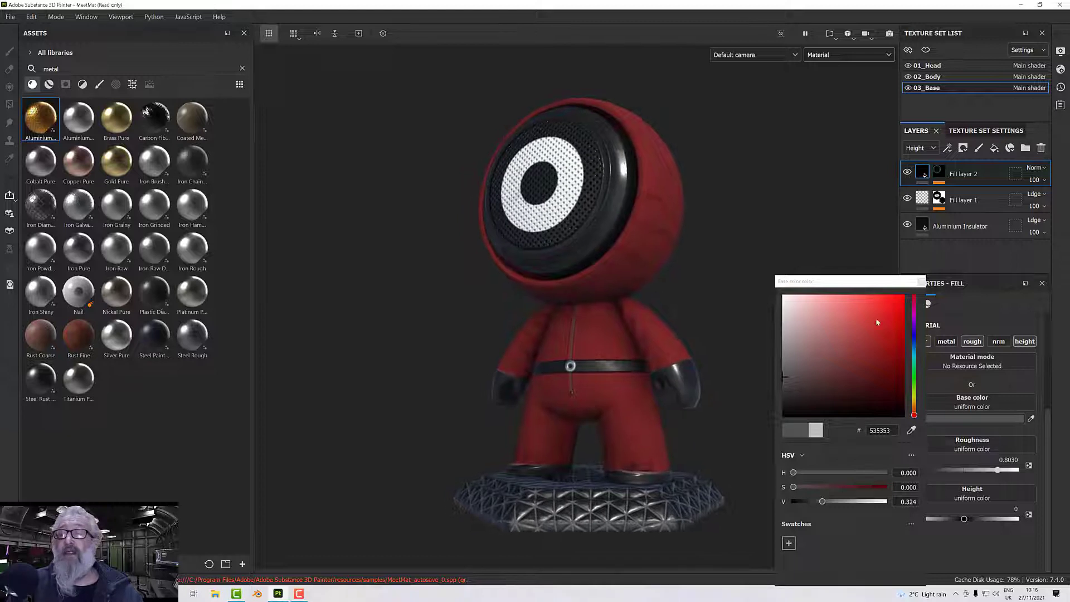
{"action": "left_click", "coordinate": [923, 287]}
Examine the whole textured figure and its worn pedestal from several angles.
{"action": "left_click_drag", "start_coordinate": [761, 327], "coordinate": [751, 359], "text": "alt"}
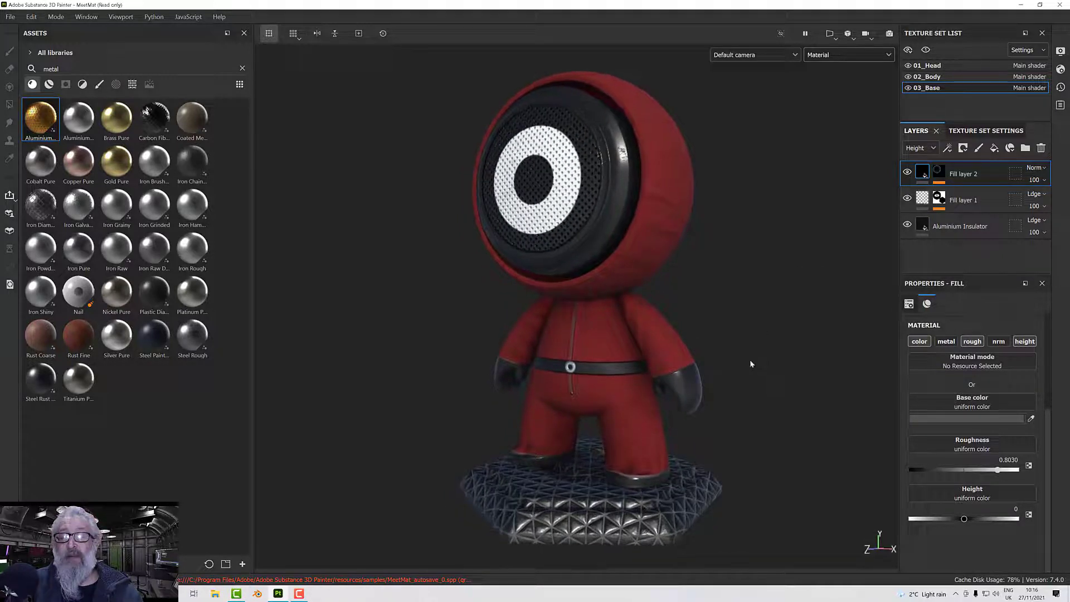
{"action": "middle_click_drag", "start_coordinate": [750, 360], "coordinate": [770, 350], "text": "alt"}
{"action": "scroll", "coordinate": [770, 350], "scroll_direction": "down", "scroll_amount": 2}
{"action": "mouse_move", "coordinate": [771, 350]}
{"action": "left_mouse_down", "text": "alt"}
{"action": "mouse_move", "coordinate": [760, 359]}
{"action": "mouse_move", "coordinate": [775, 356]}
{"action": "left_mouse_up", "text": "alt"}
{"action": "scroll", "coordinate": [775, 355], "scroll_direction": "up", "scroll_amount": 2}
{"action": "middle_click_drag", "start_coordinate": [776, 356], "coordinate": [798, 375], "text": "alt"}
{"action": "left_click_drag", "start_coordinate": [797, 375], "coordinate": [798, 363], "text": "alt"}
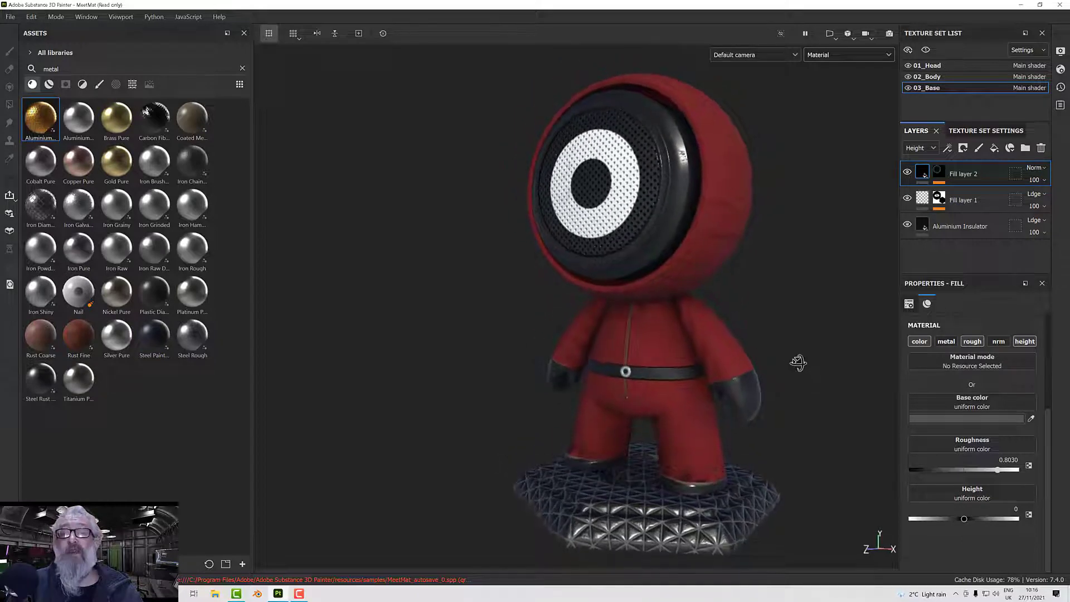
{"action": "middle_click_drag", "start_coordinate": [798, 363], "coordinate": [802, 355], "text": "alt"}
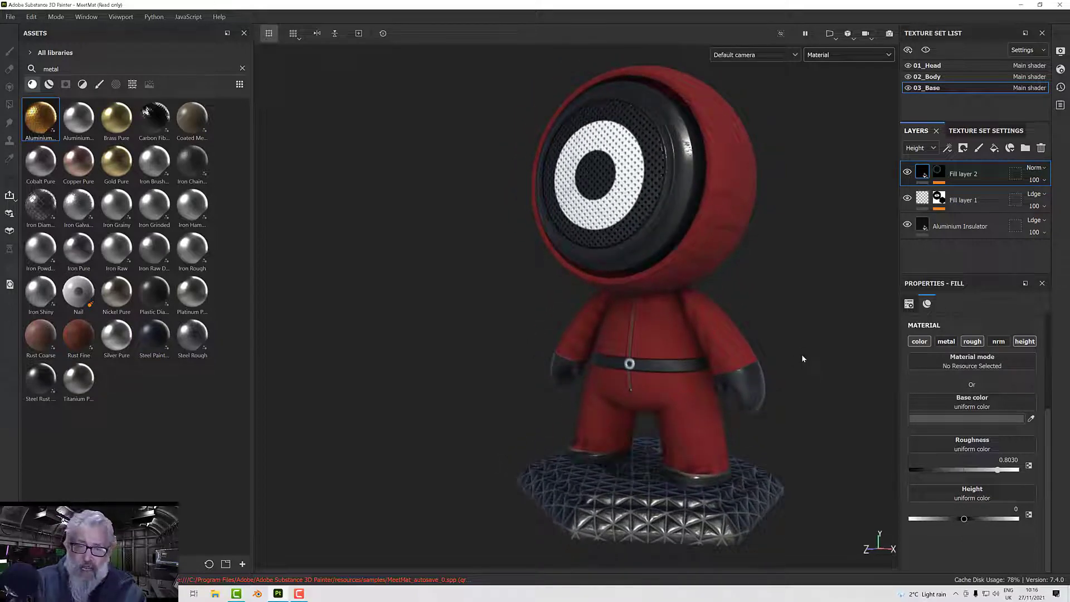